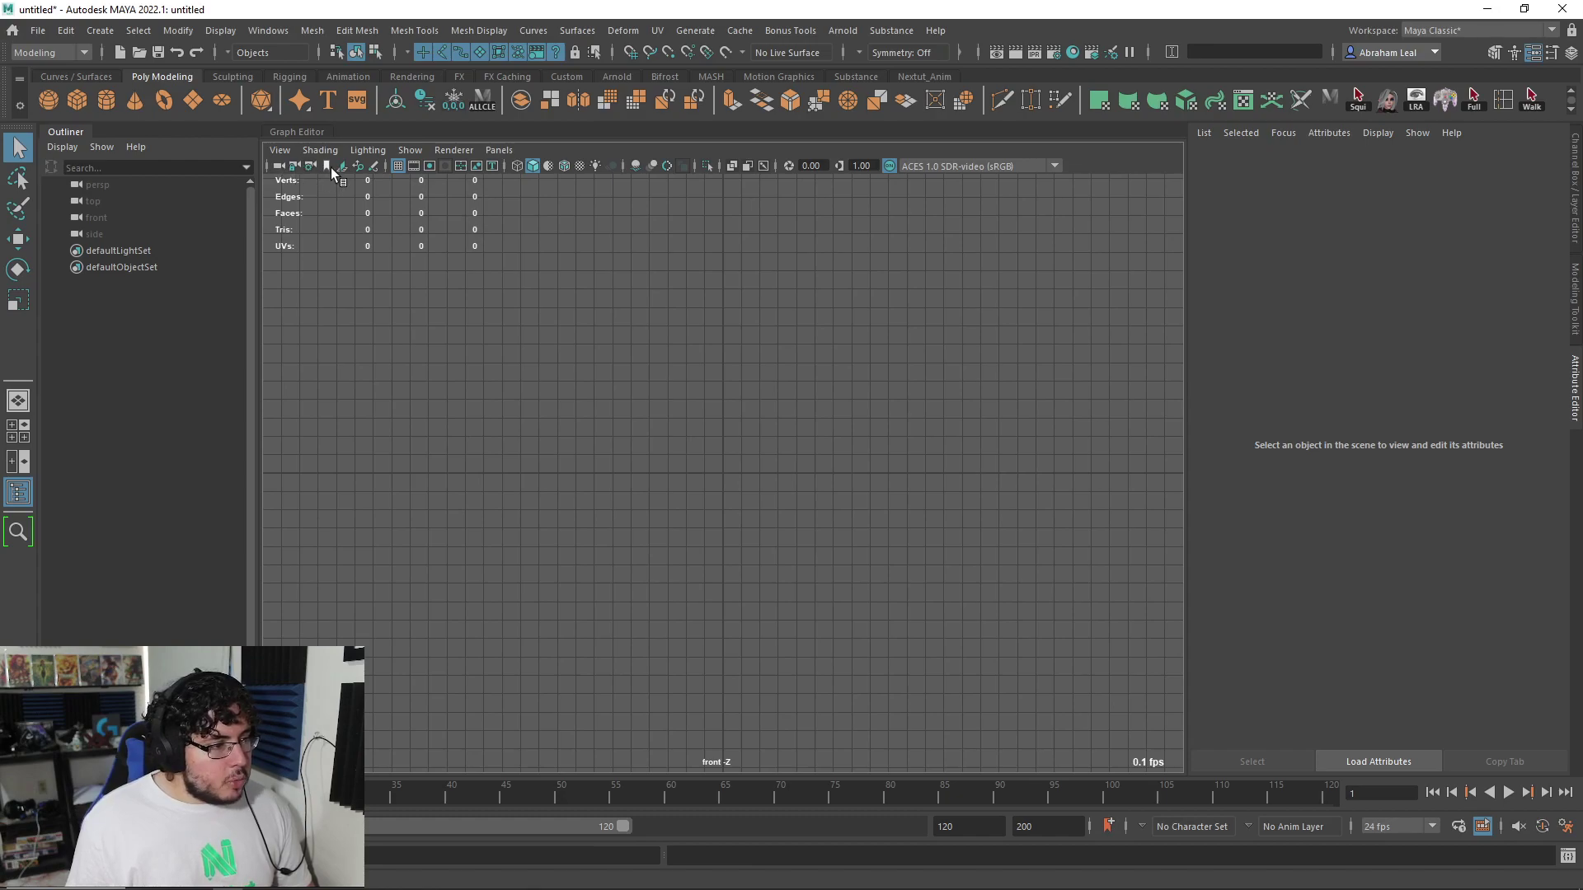
Load cd71f2d3decdff11ed9b7e9e6dd8eeef.jpg as an image plane in the front view and raise it so the bulb's base sits near the grid centre
click(340, 168)
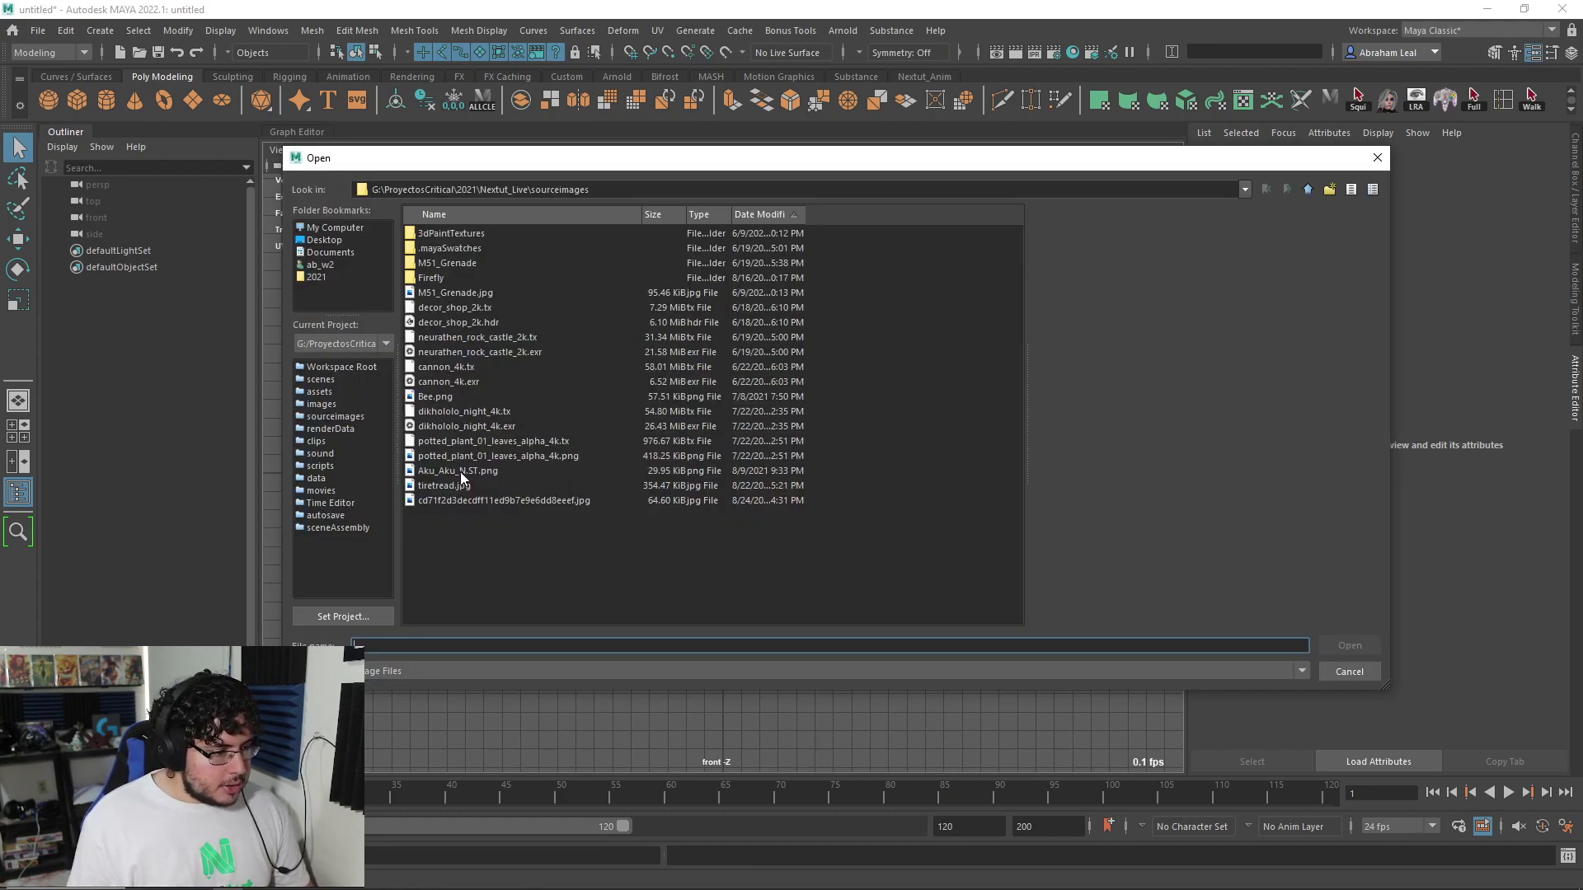
click(450, 500)
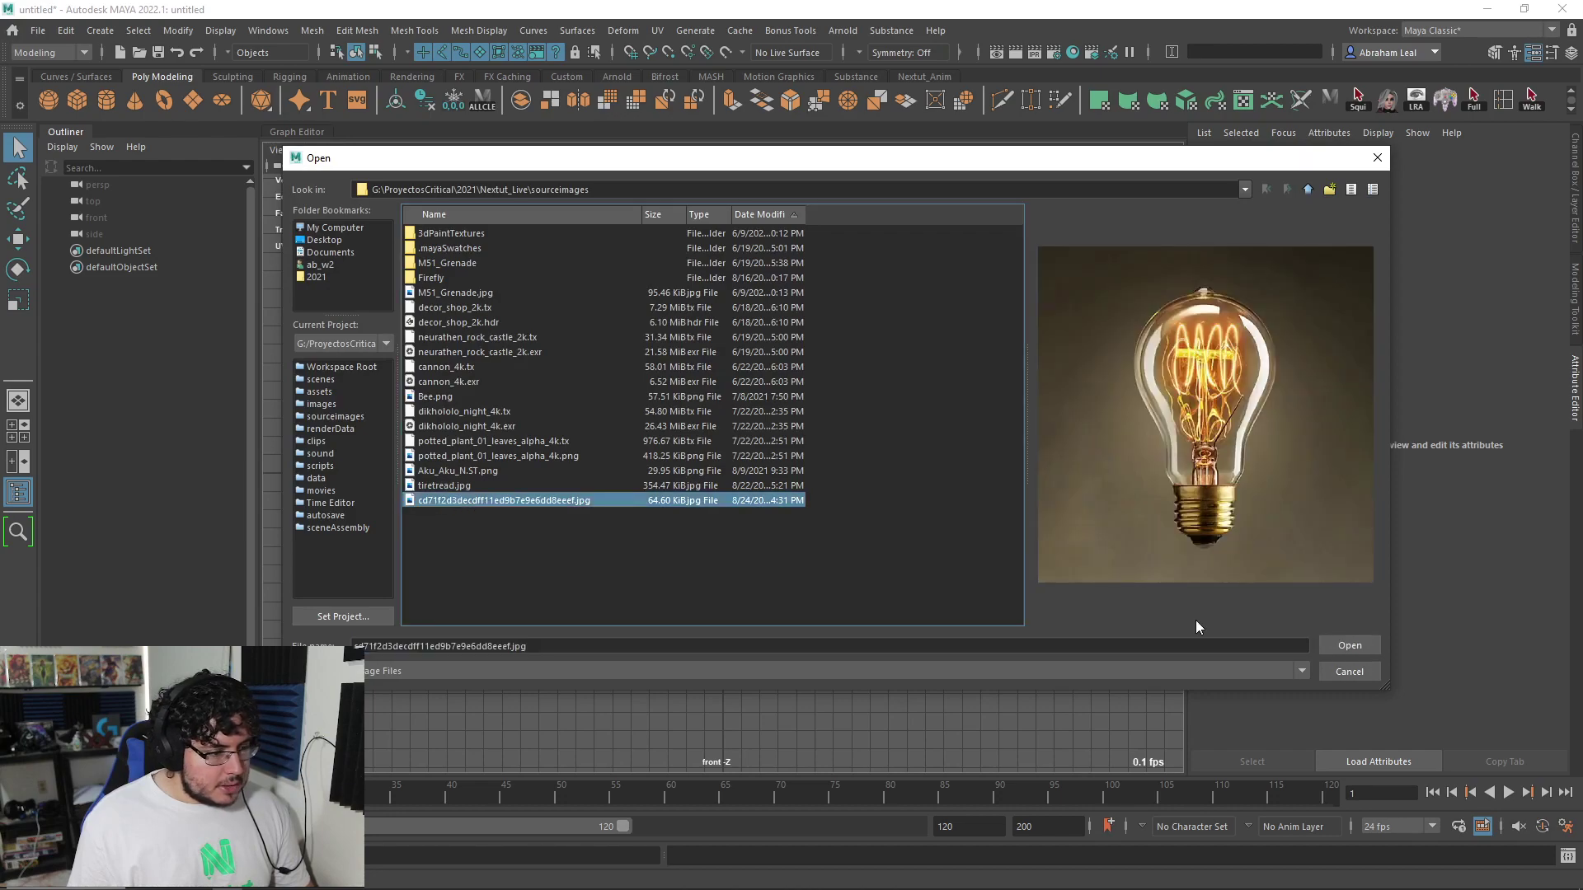
click(1331, 648)
key(w)
key(f)
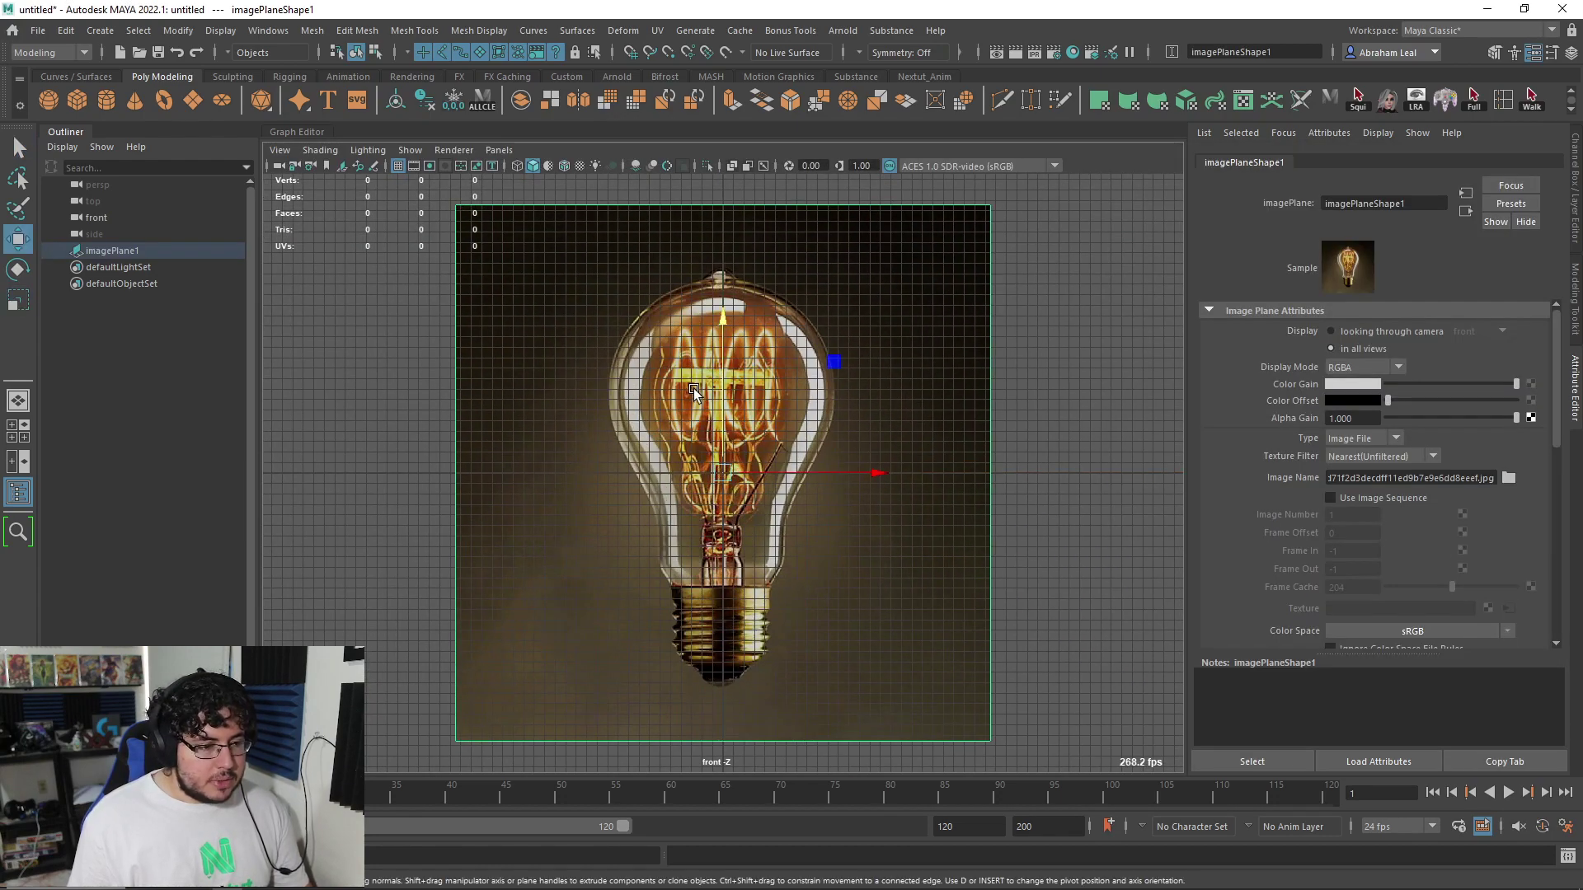
drag(728, 387, 724, 175)
Create a polygon cylinder over the bulb's screw base and scale it up to roughly the base's width
alt+middle_drag(743, 425, 695, 363)
scroll(719, 522, up, 5)
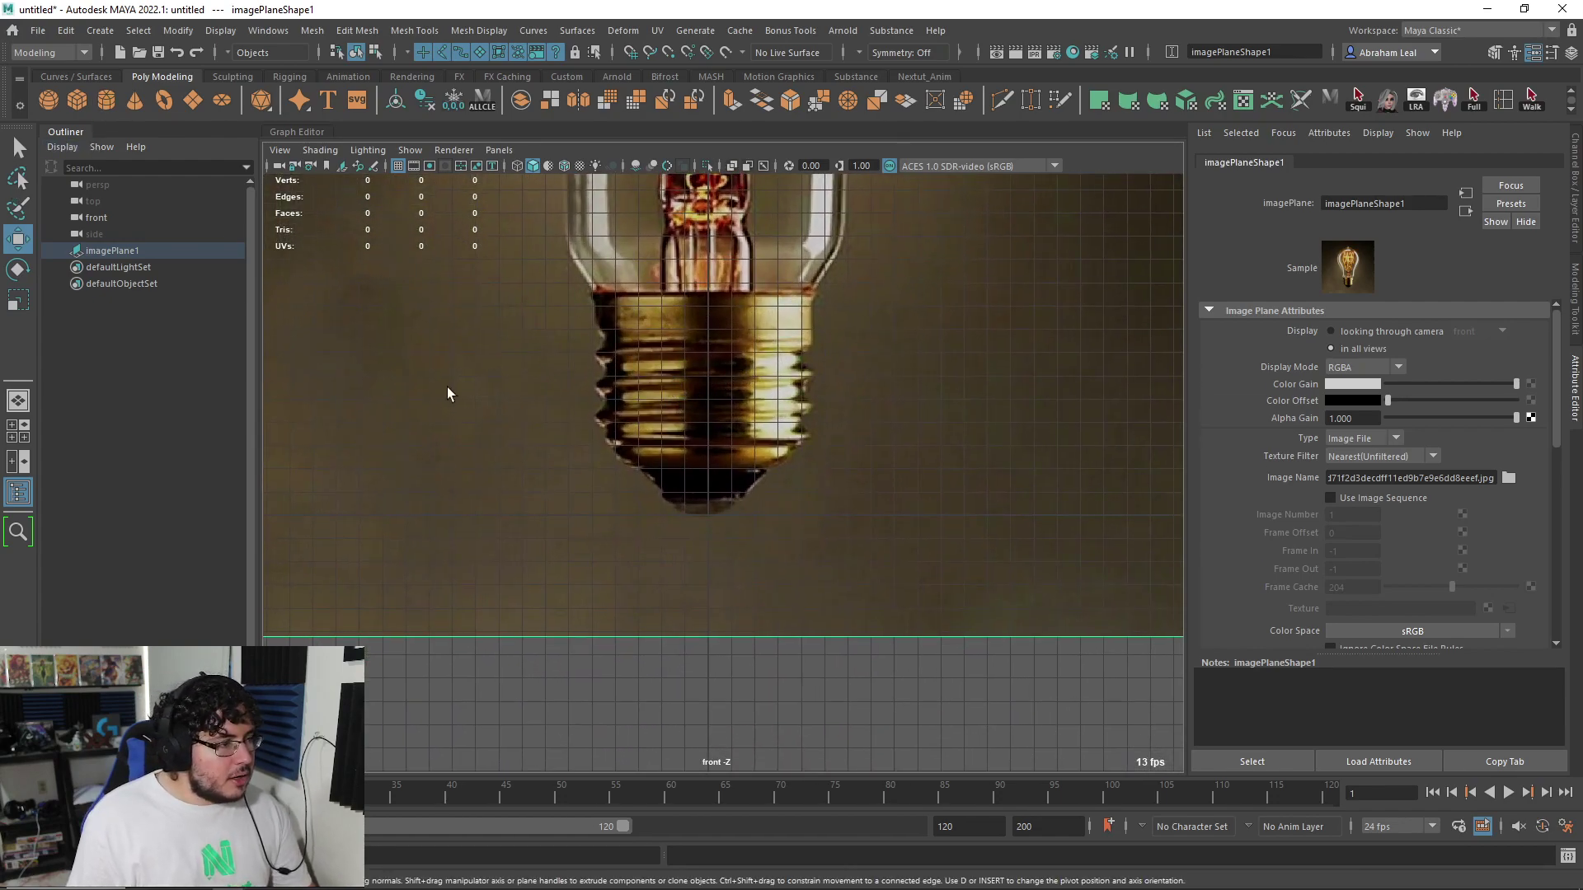
drag(703, 435, 700, 268)
key(r)
drag(708, 350, 839, 328)
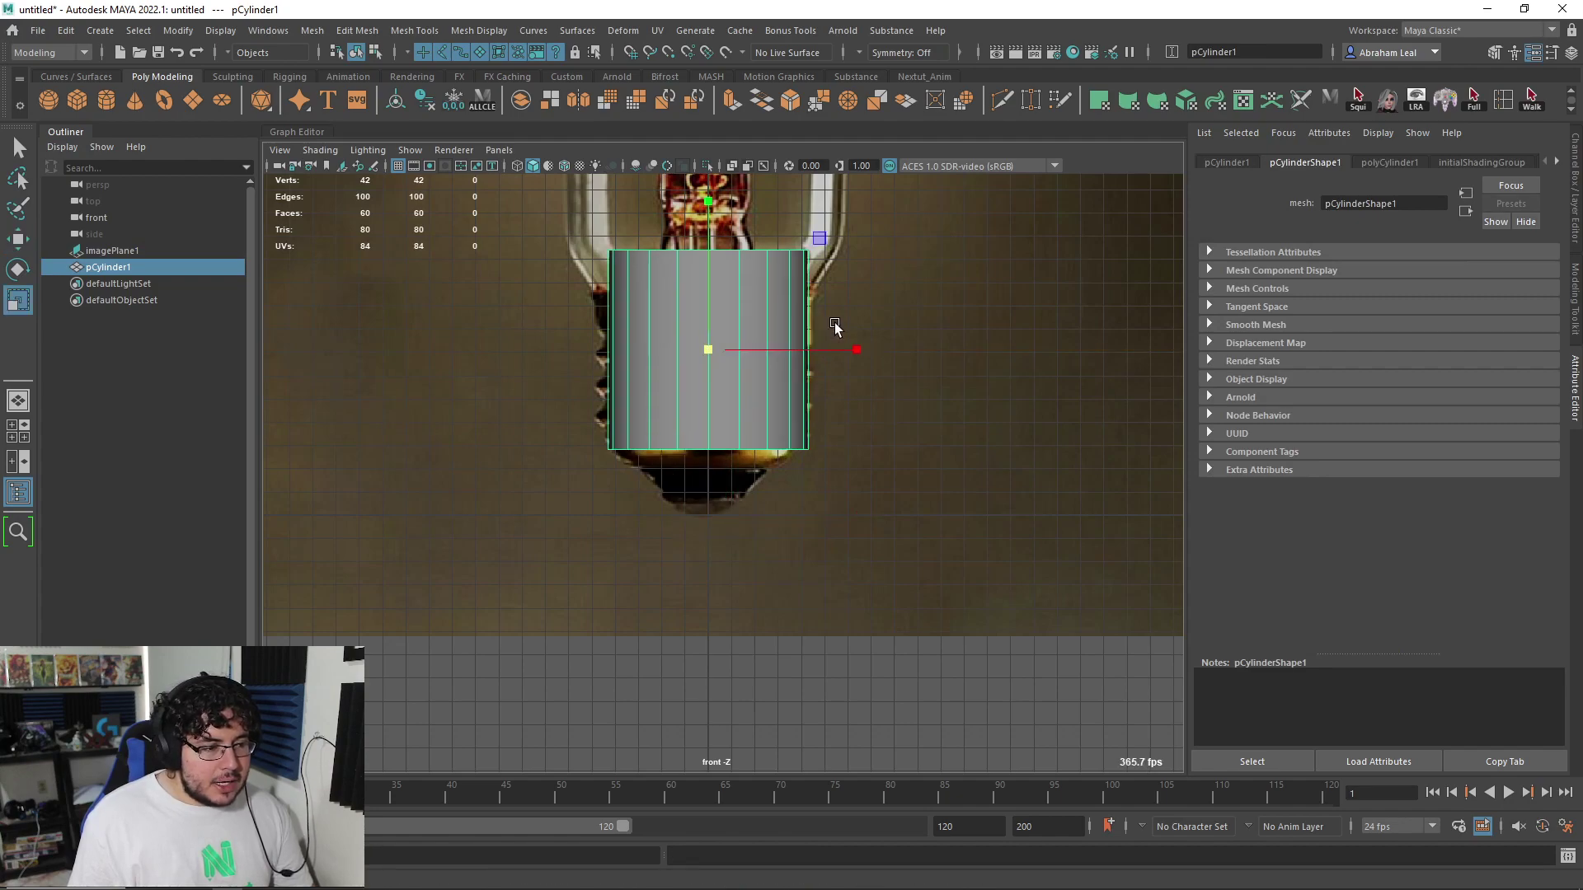
Scale and lower the cylinder to fit the metal screw base, with the model displayed in wireframe
drag(707, 202, 707, 235)
key(w)
key(r)
drag(709, 348, 725, 344)
key(w)
mouse_move(708, 201)
mouse_down()
mouse_move(708, 277)
mouse_move(708, 230)
mouse_up()
key(4)
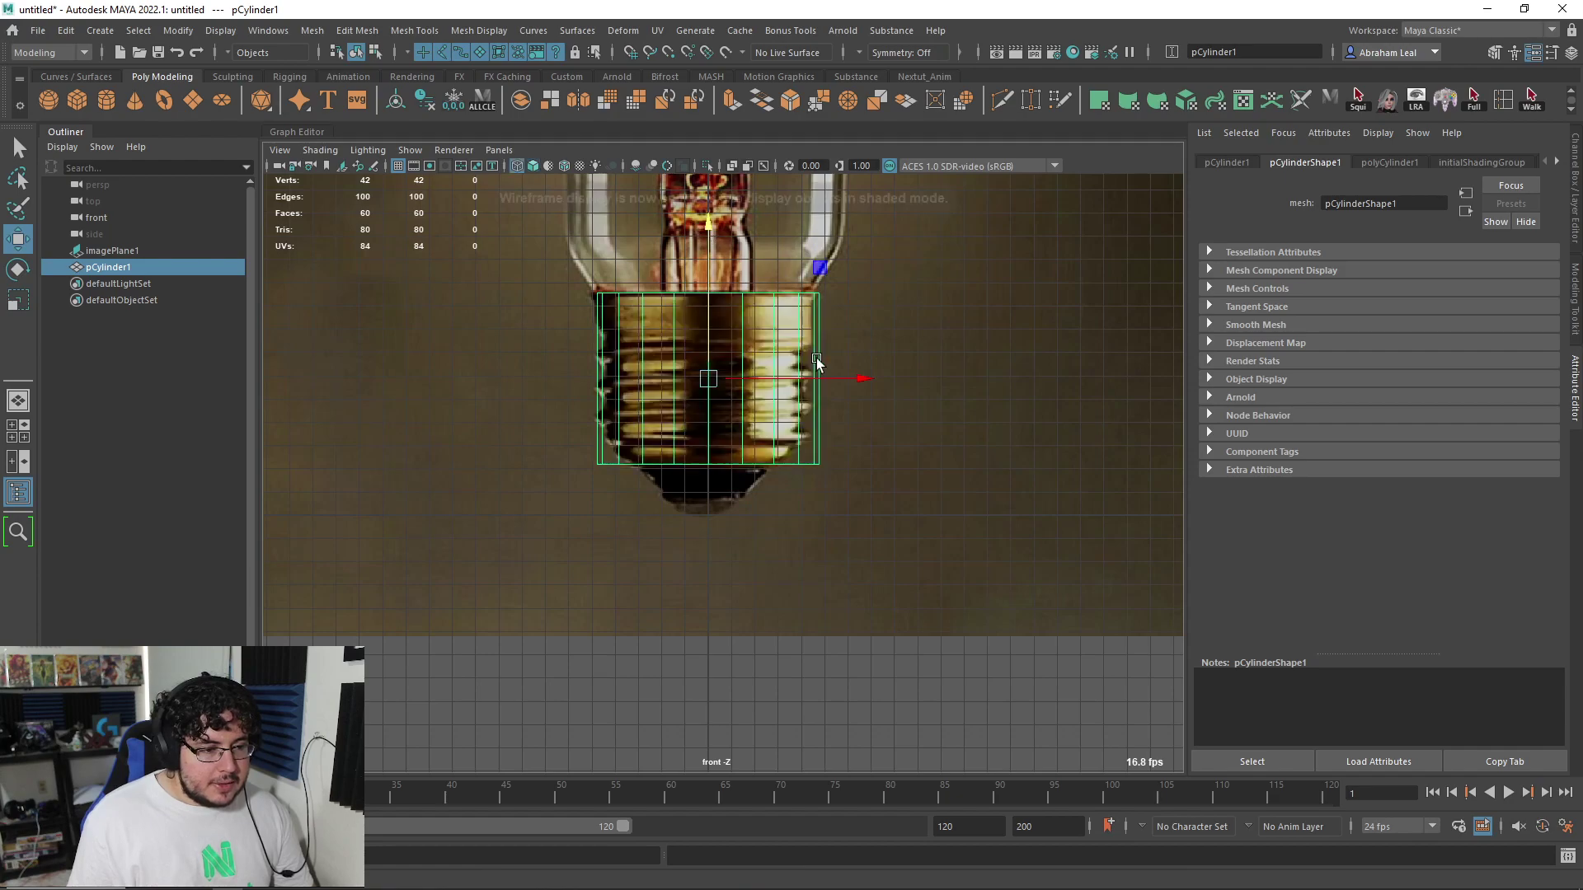
Move the cylinder's bottom vertices vertically to line up with the end of the threads in the reference
scroll(818, 352, up, 3)
alt+middle_drag(805, 464, 816, 452)
right_drag(815, 420, 746, 420)
drag(1000, 401, 336, 557)
drag(701, 377, 689, 334)
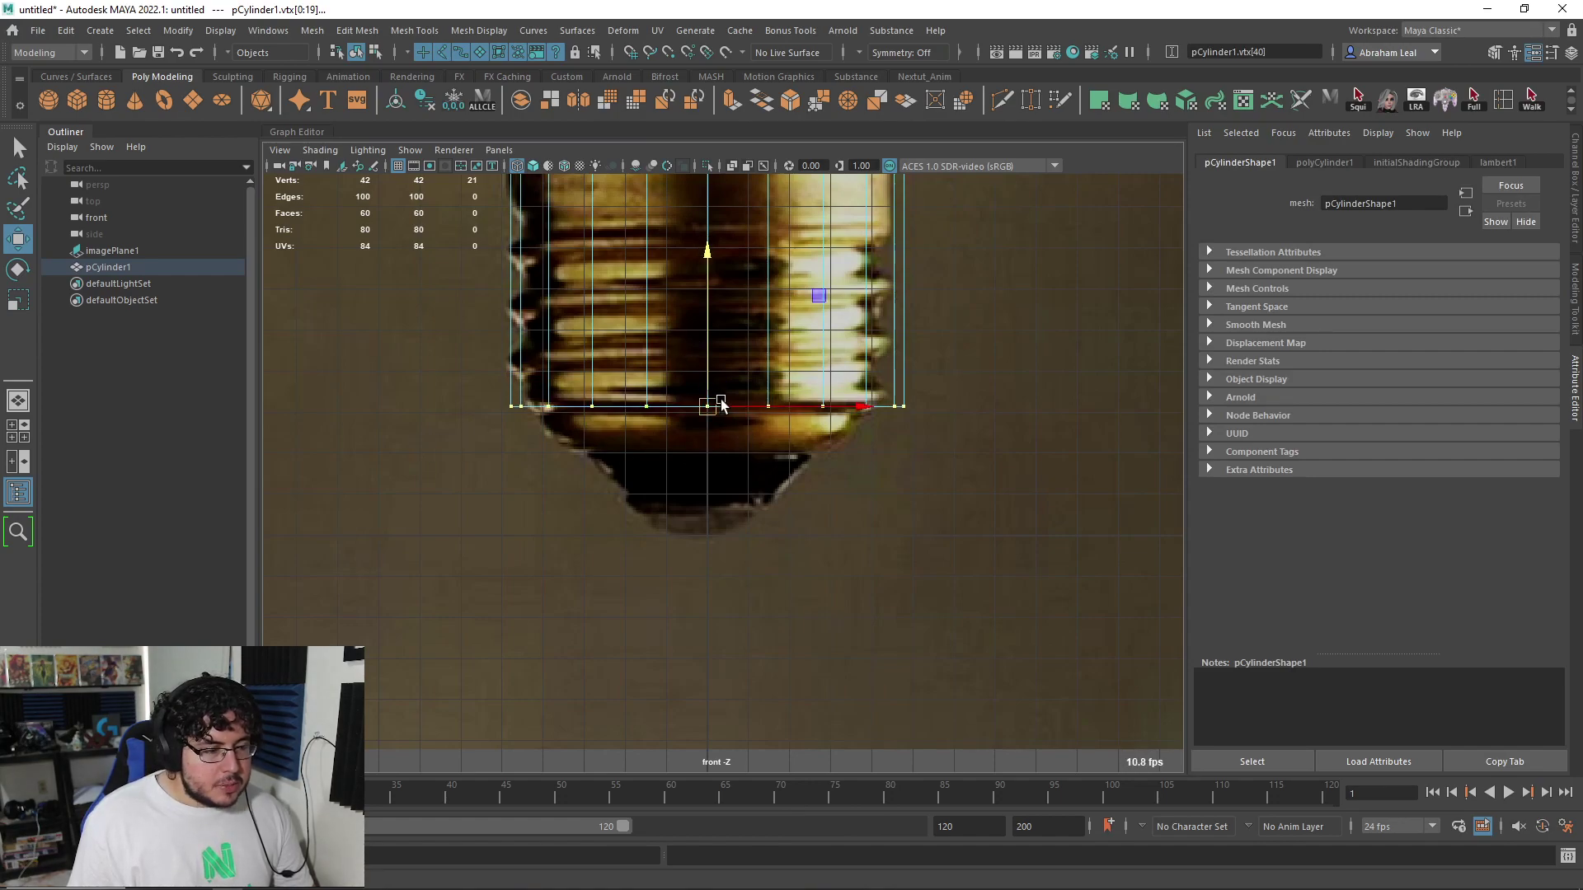
Extrude the cylinder's bottom faces downward and scale them inward to form the tapered tip of the base
right_drag(706, 307, 707, 371)
drag(1012, 356, 272, 504)
ctrl+drag(996, 322, 115, 375)
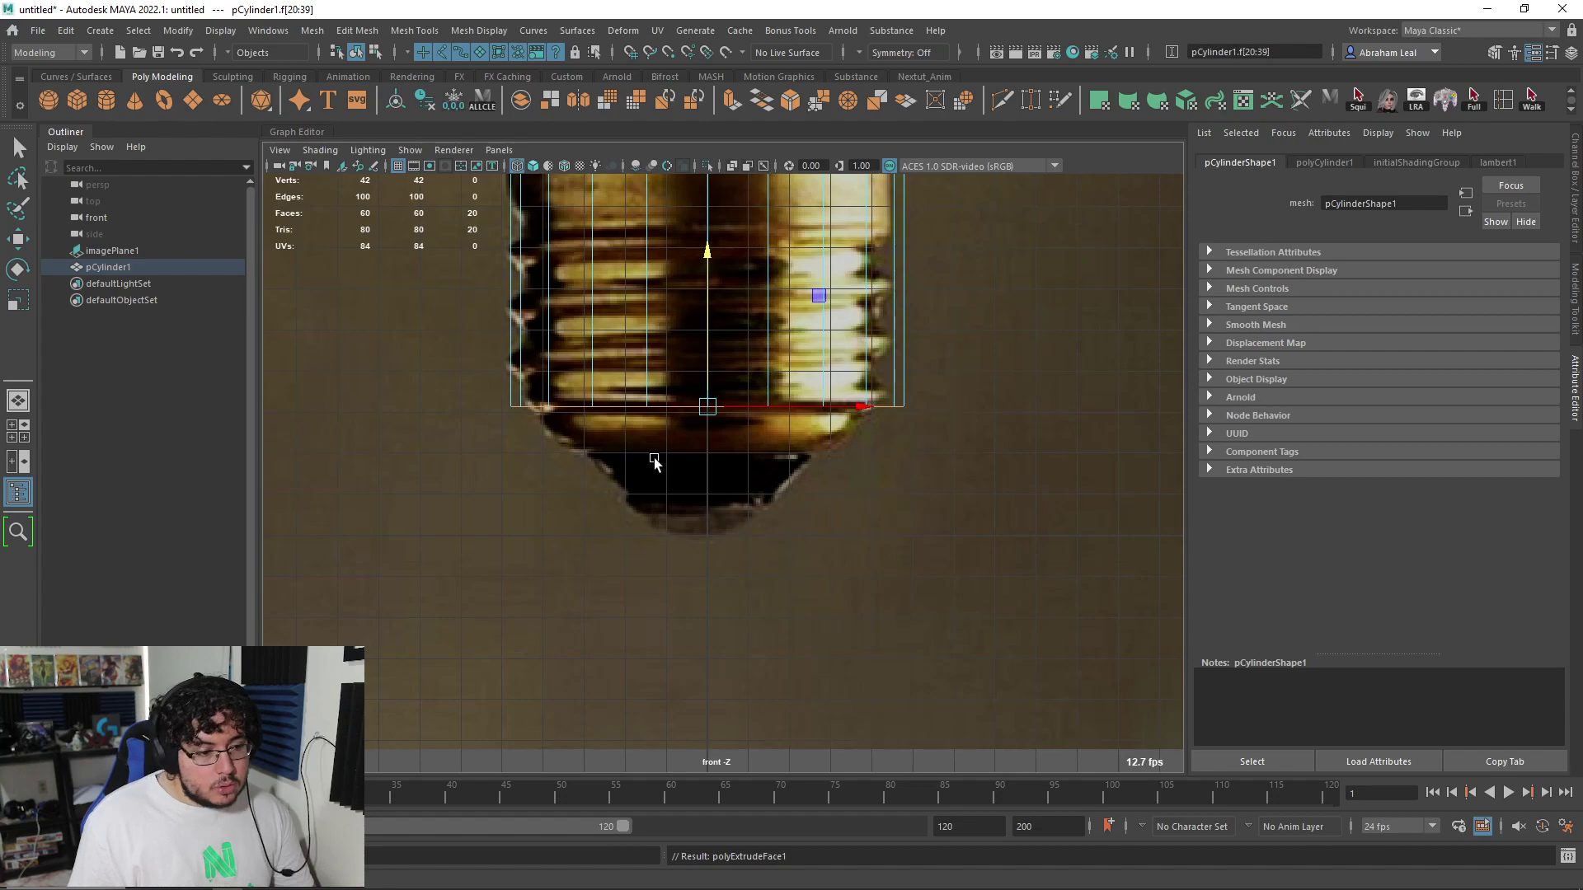
key(w)
drag(705, 254, 704, 381)
key(r)
drag(714, 536, 505, 526)
Switch to the perspective view and move the image plane back along Z, behind the cylinder
key(space)
drag(679, 508, 733, 487)
scroll(703, 466, down, 3)
drag(868, 658, 727, 320)
key(w)
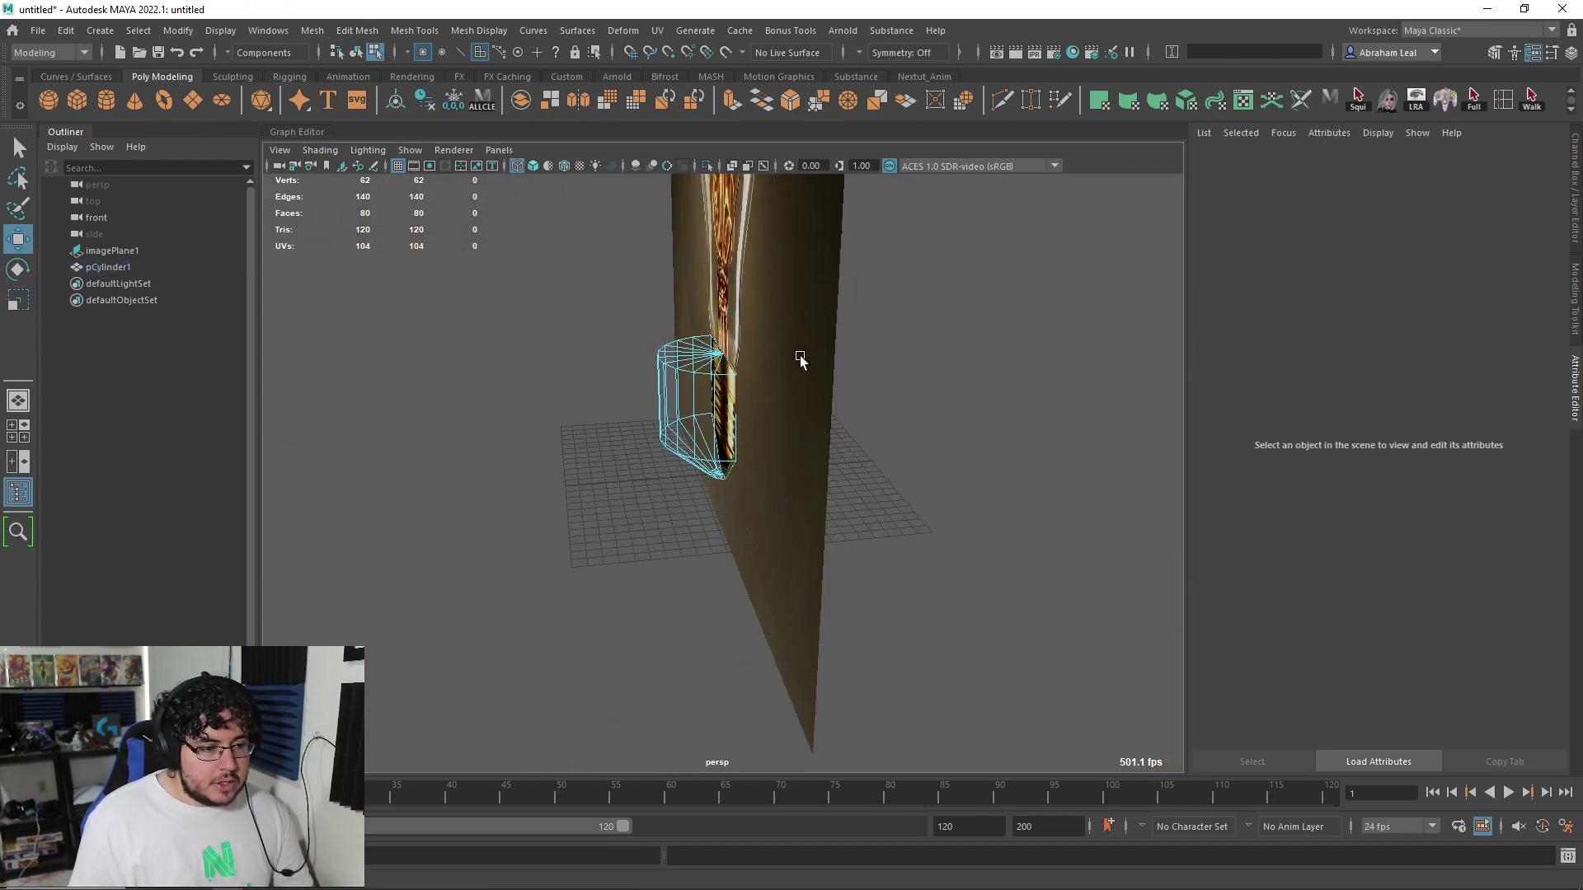
alt+drag(807, 376, 819, 328)
click(824, 334)
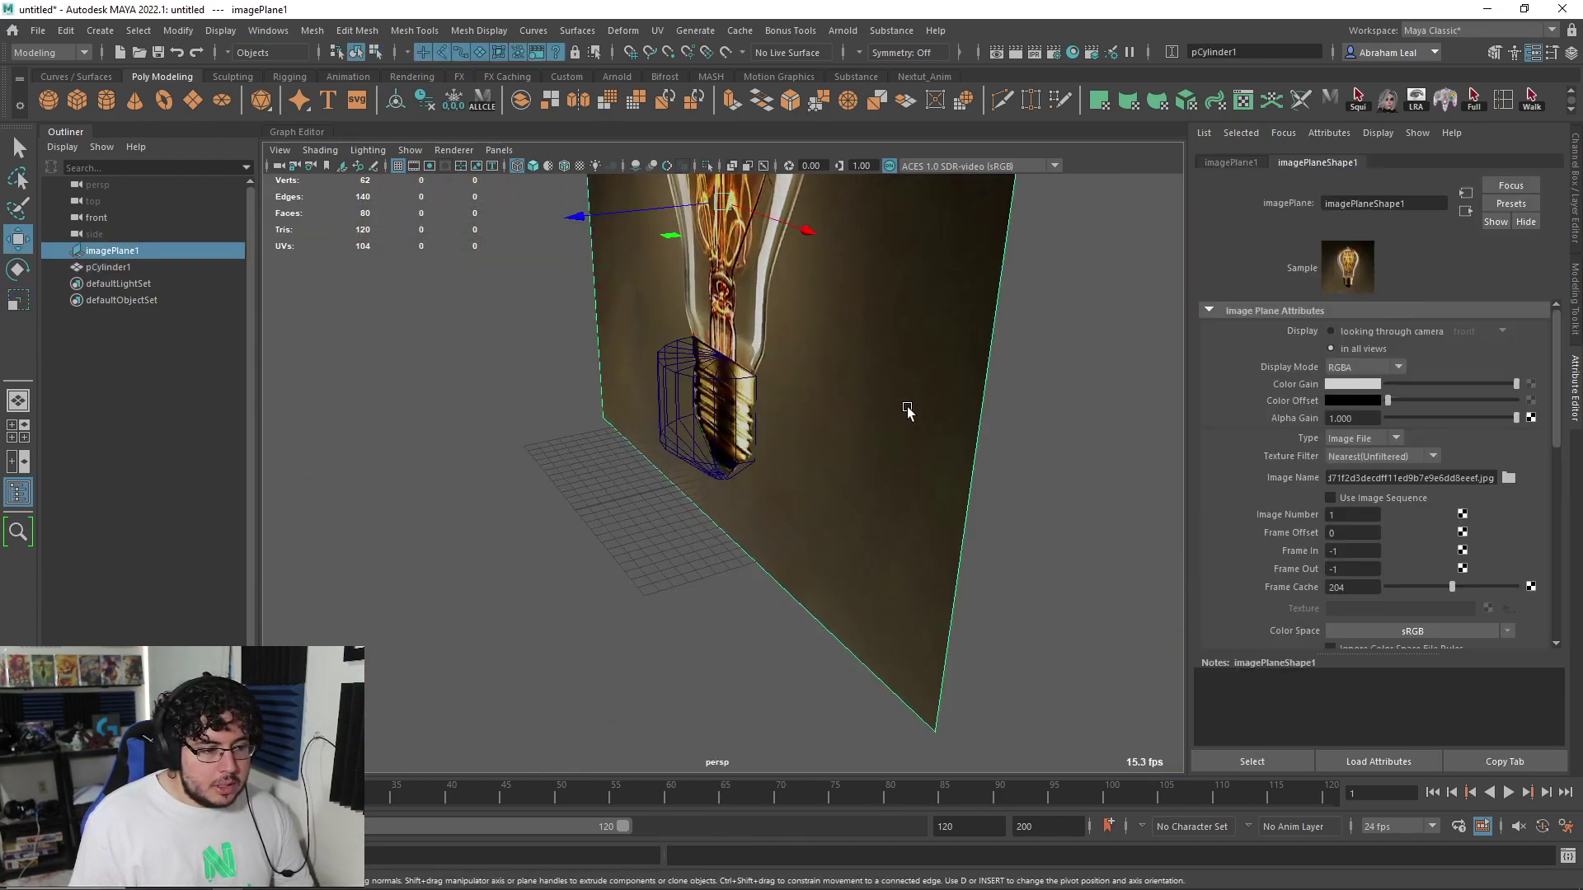
drag(587, 215, 899, 186)
In the front view, insert three edge loops around the cylinder's wall at the thread ridges
click(735, 389)
key(space)
drag(733, 375, 733, 416)
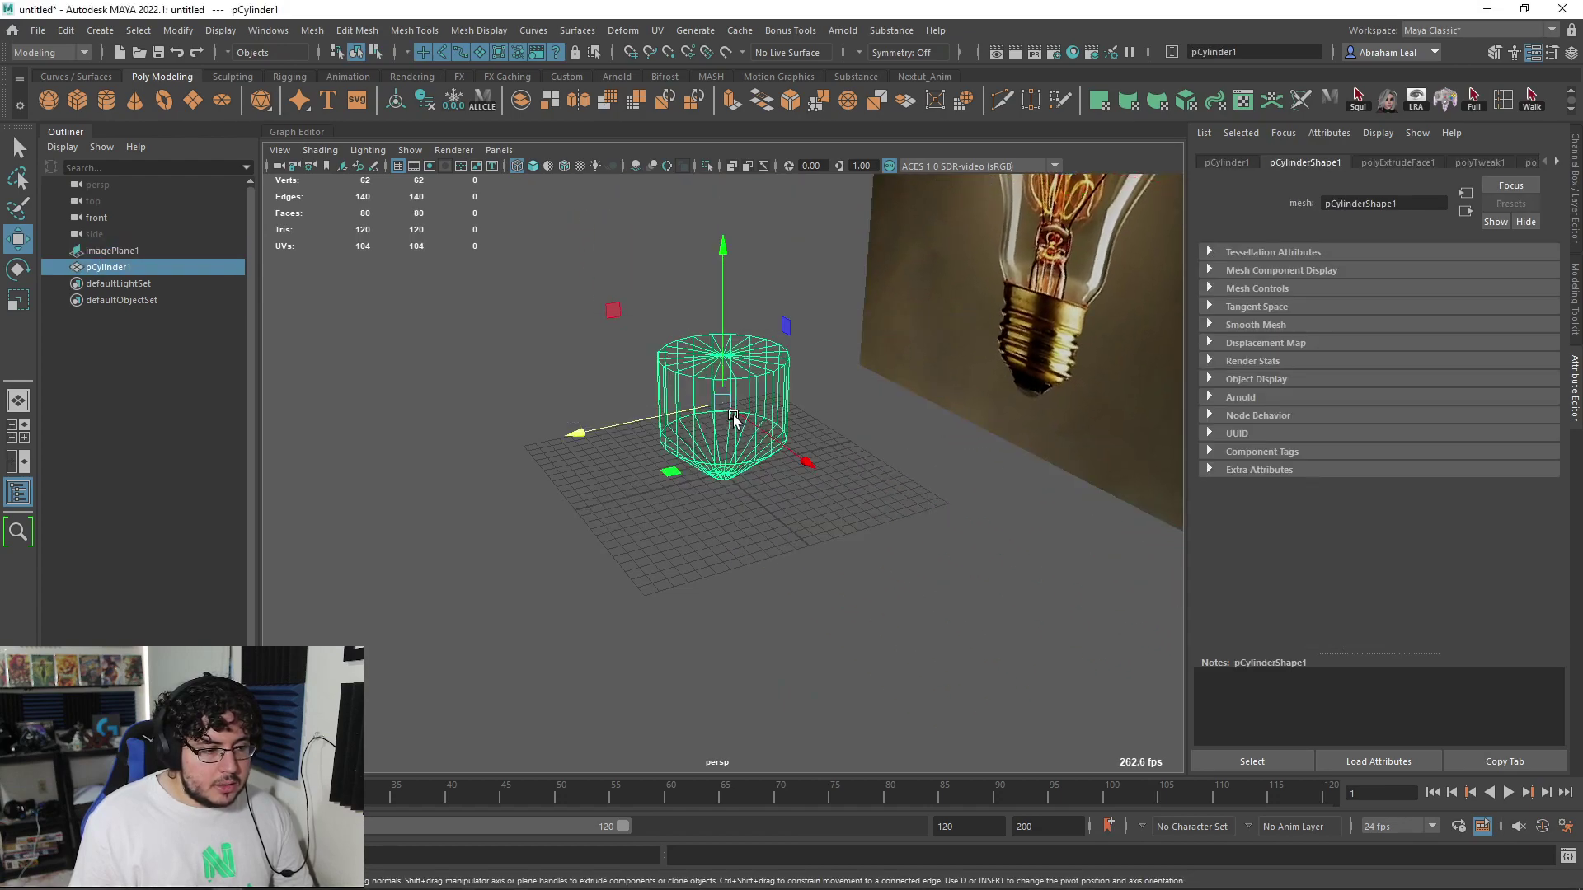
key(f)
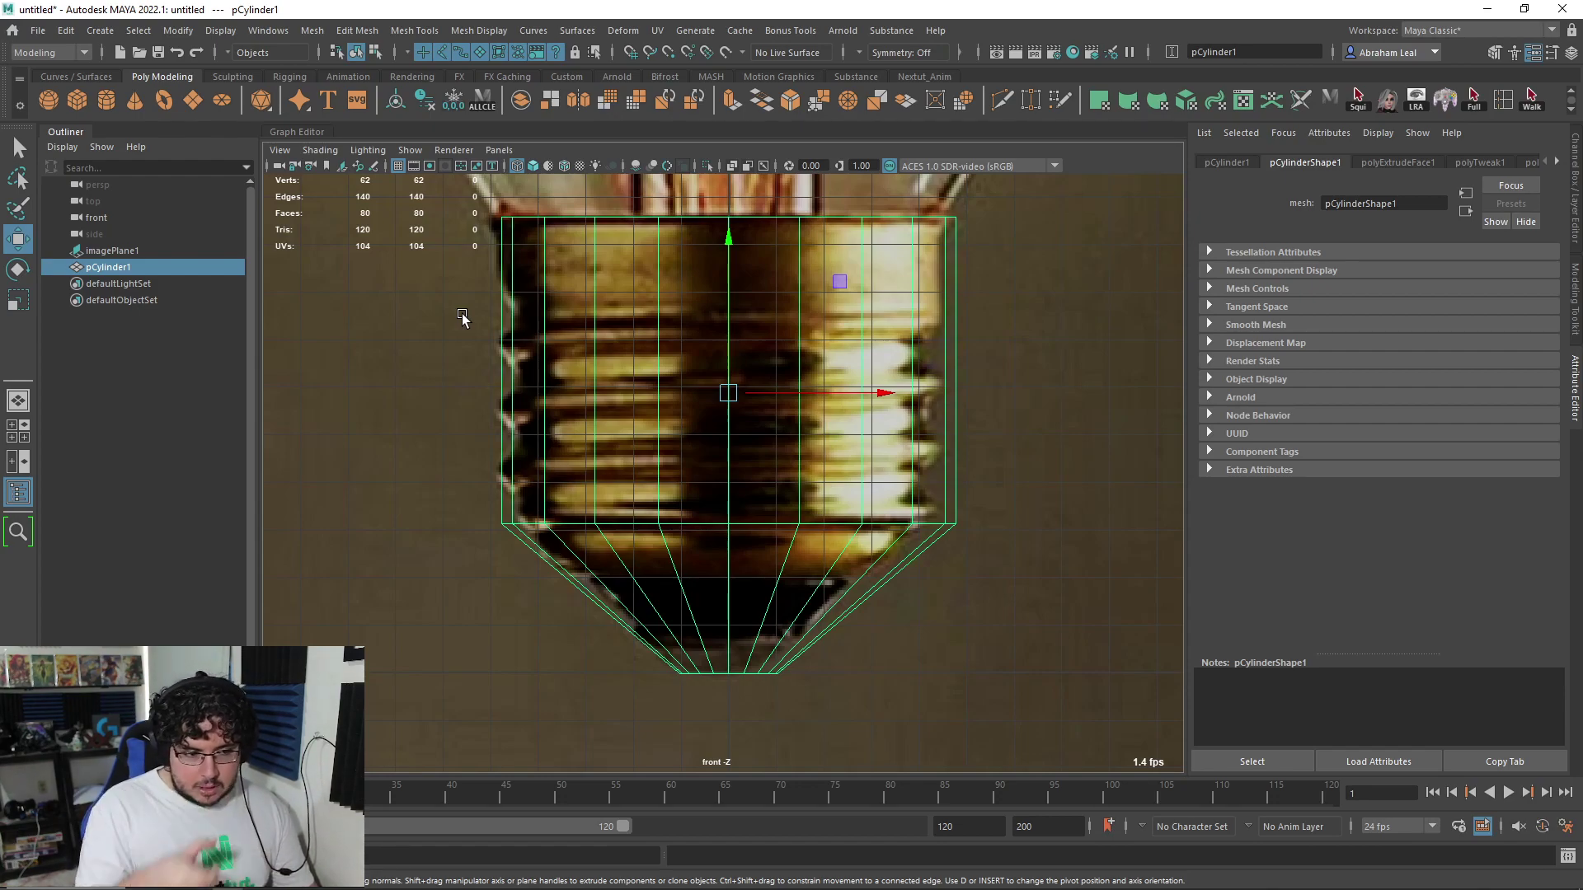
click(1003, 99)
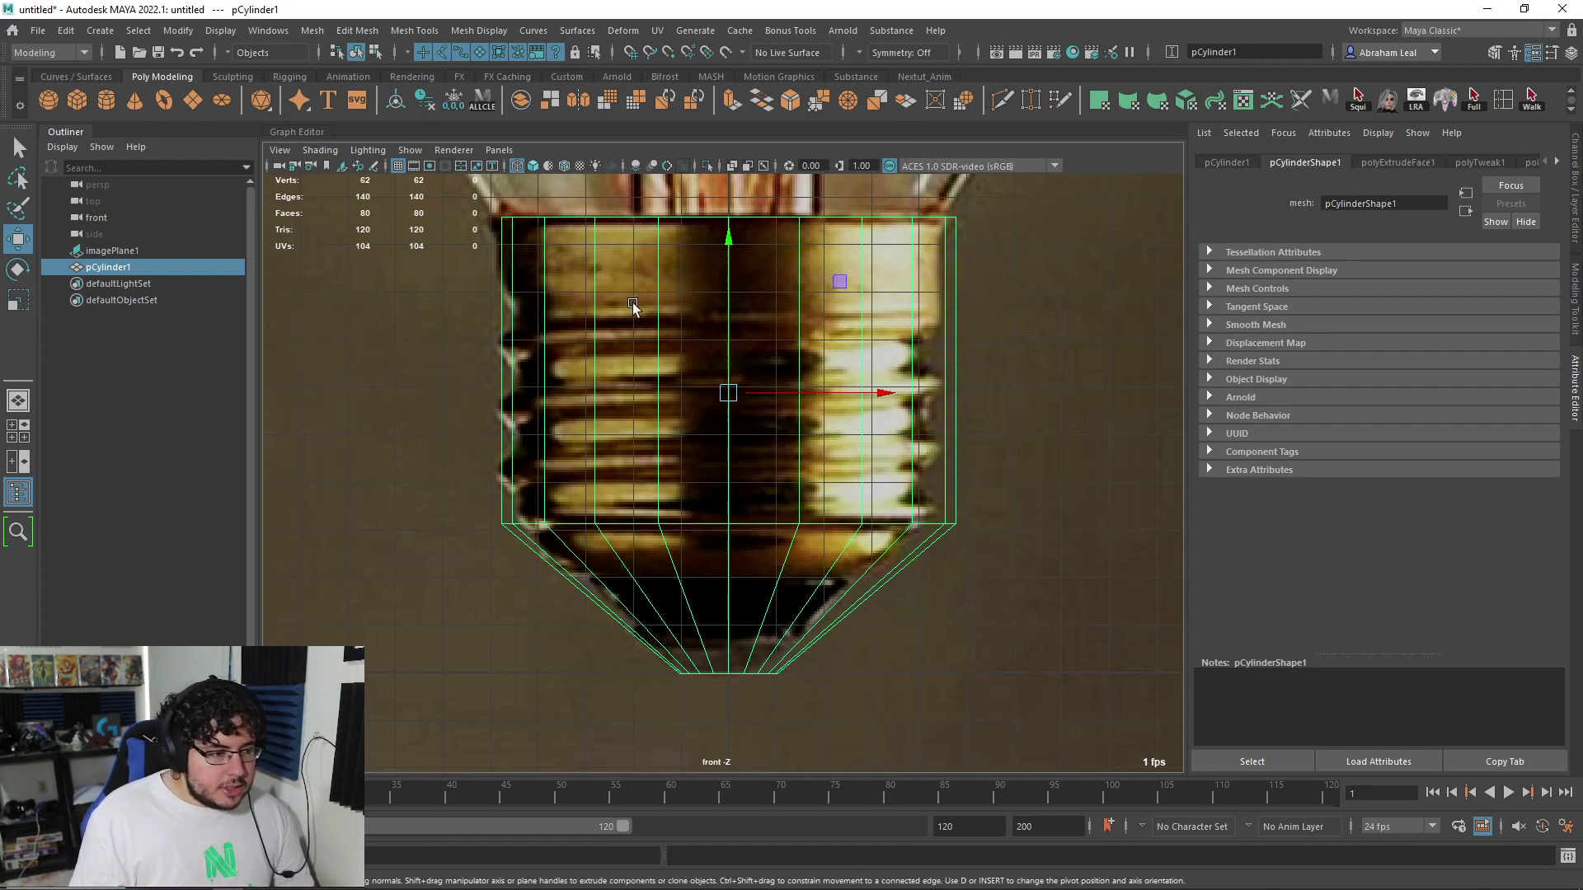
ctrl+click(658, 340)
ctrl+click(526, 405)
ctrl+click(526, 470)
key(q)
Bevel the three inserted edge loops with a fraction of 0.37
right_click(641, 370)
double_click(689, 338)
shift+double_click(686, 405)
shift+double_click(689, 471)
key(ctrl+b)
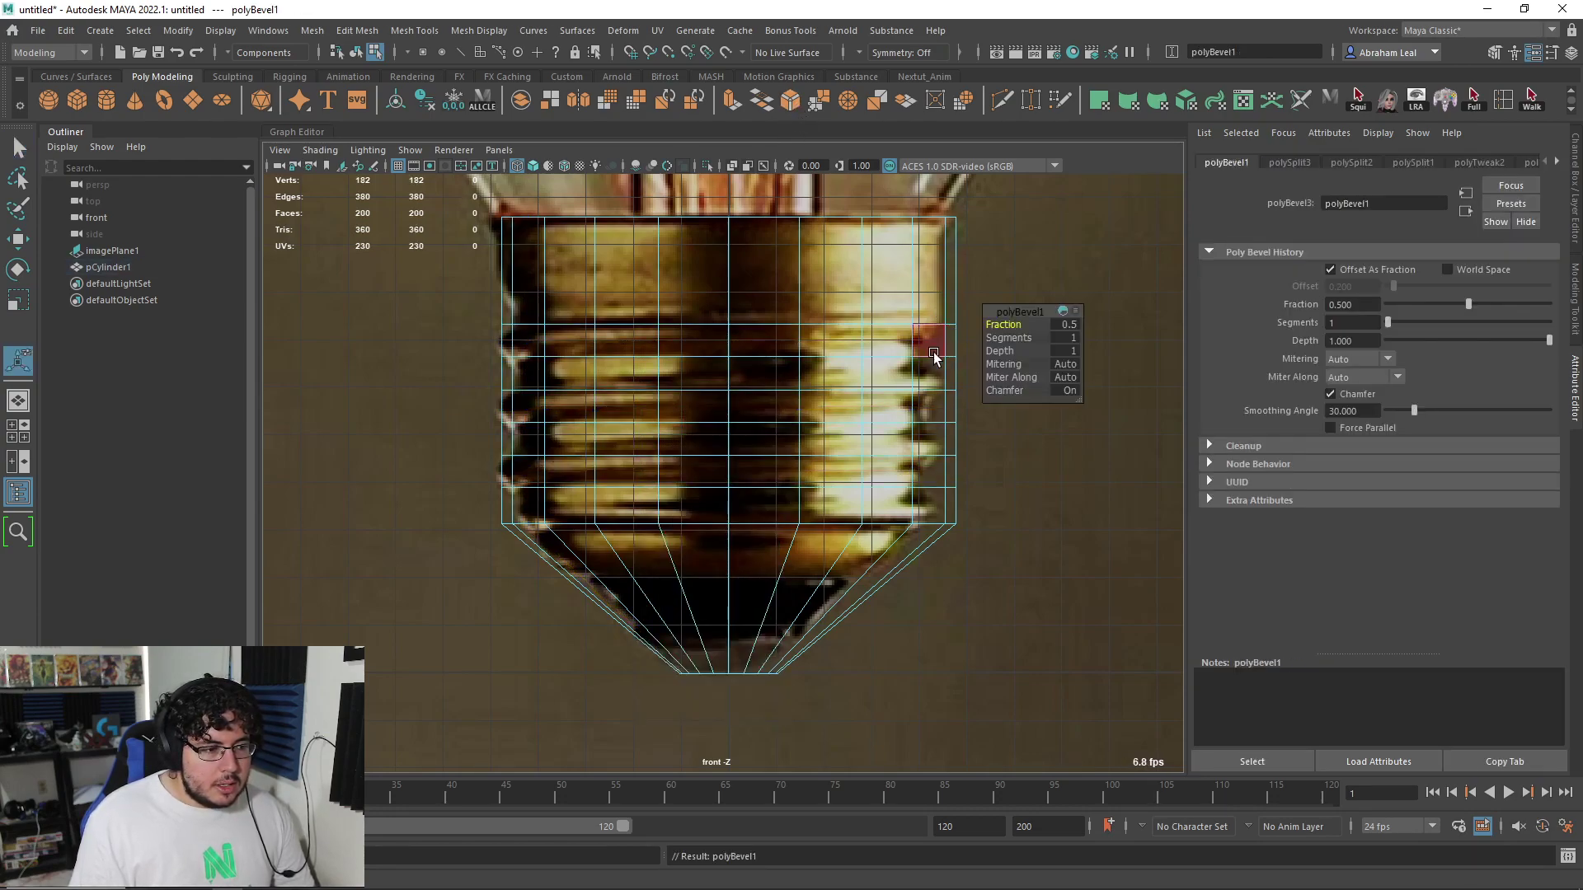
drag(1012, 324, 1001, 324)
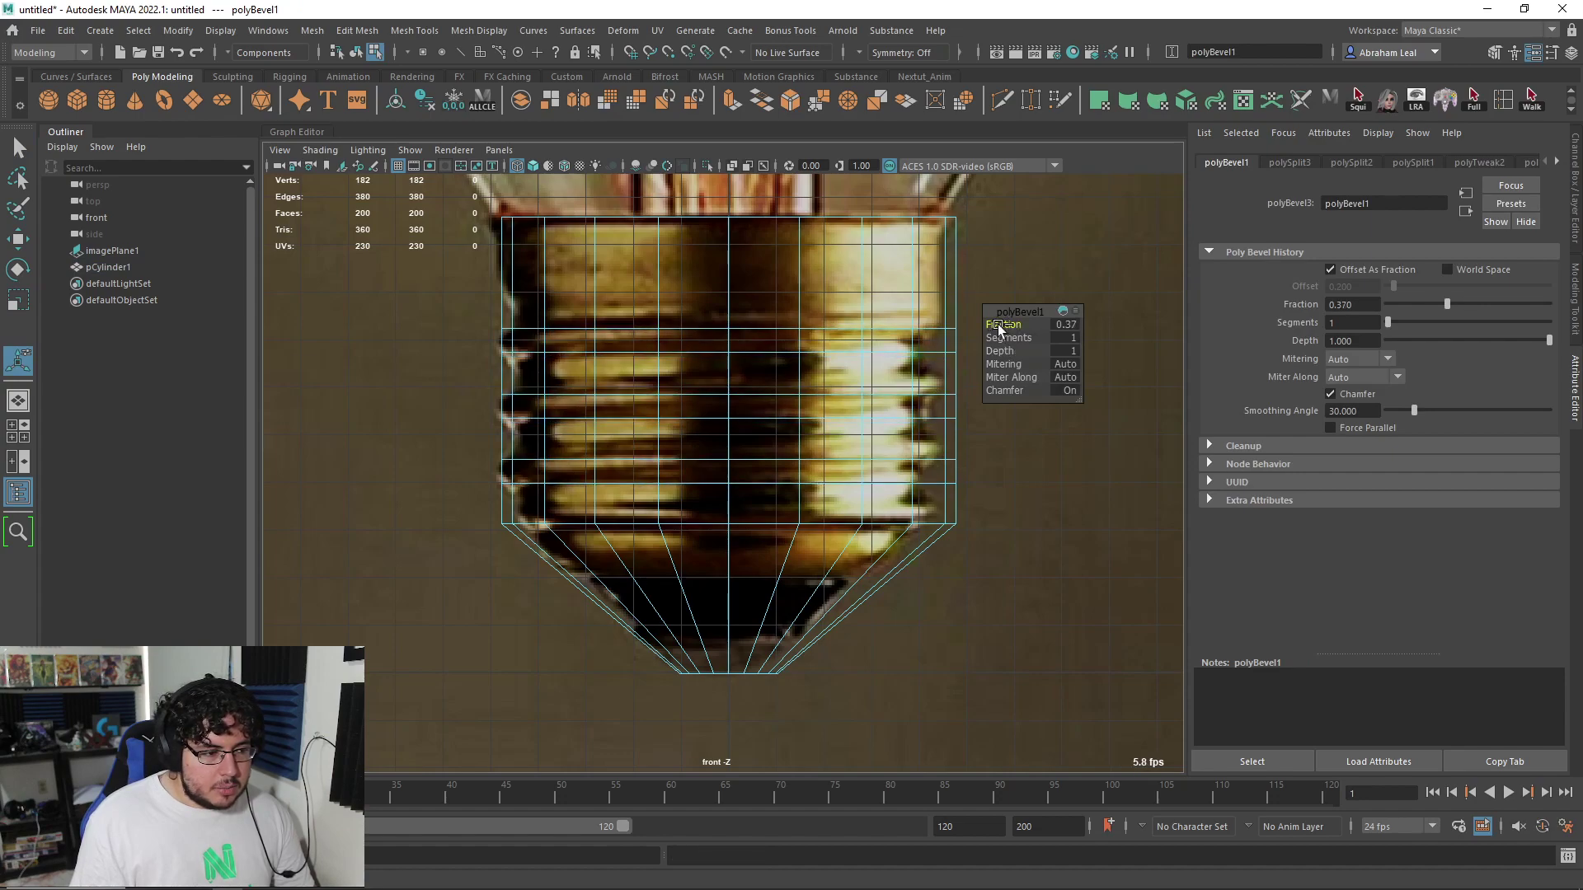
Select the three face bands made by the bevel around the cylinder and extrude them
right_click(680, 335)
click(641, 348)
shift+double_click(696, 345)
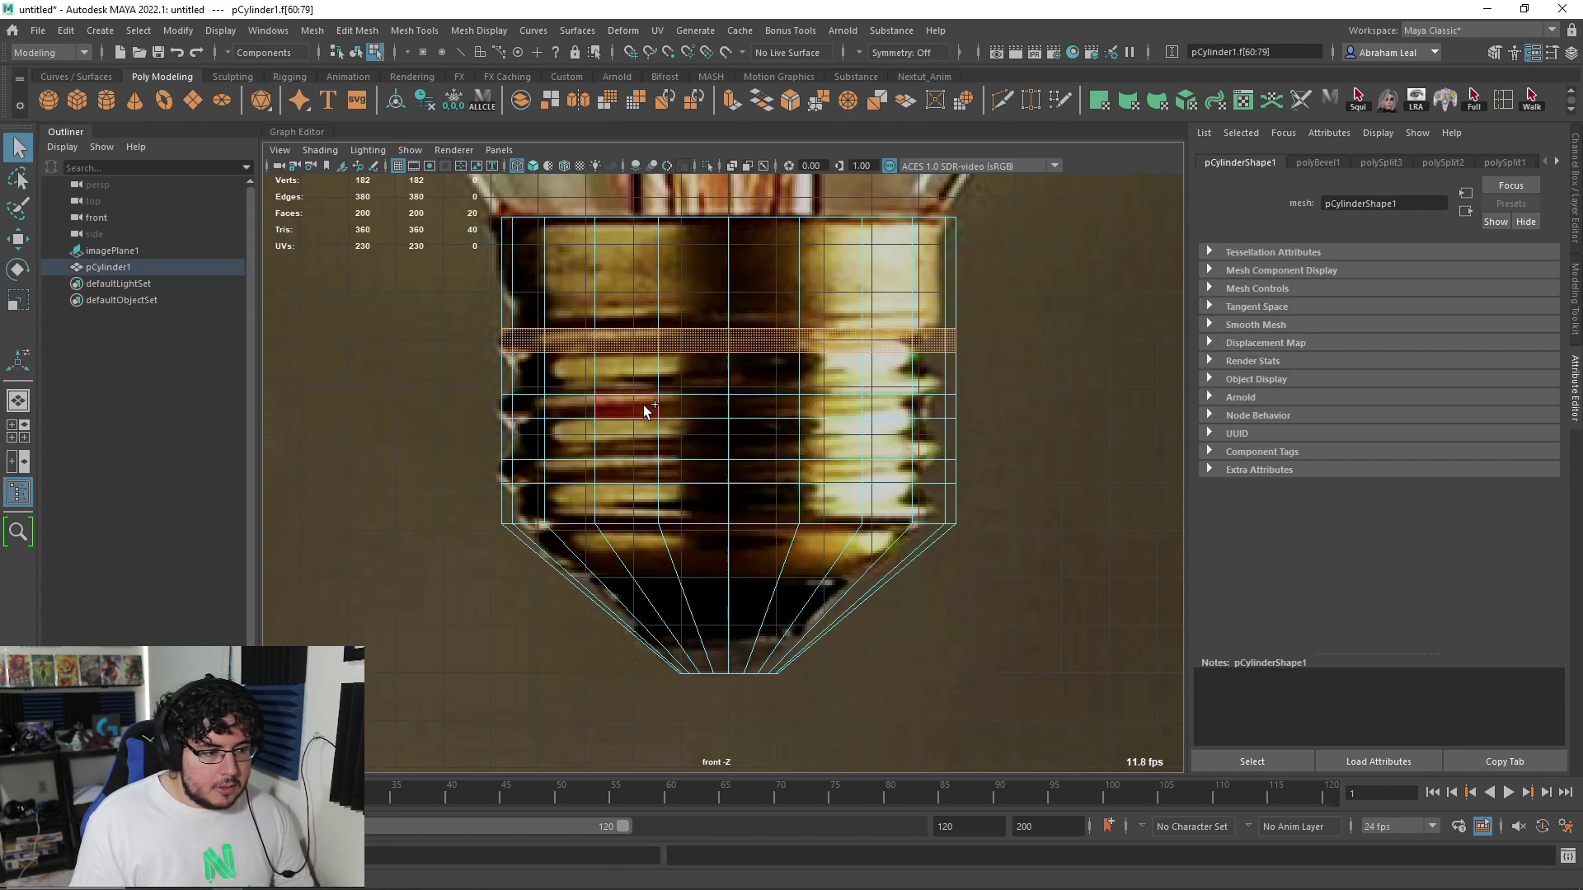
shift+double_click(691, 409)
shift+double_click(681, 473)
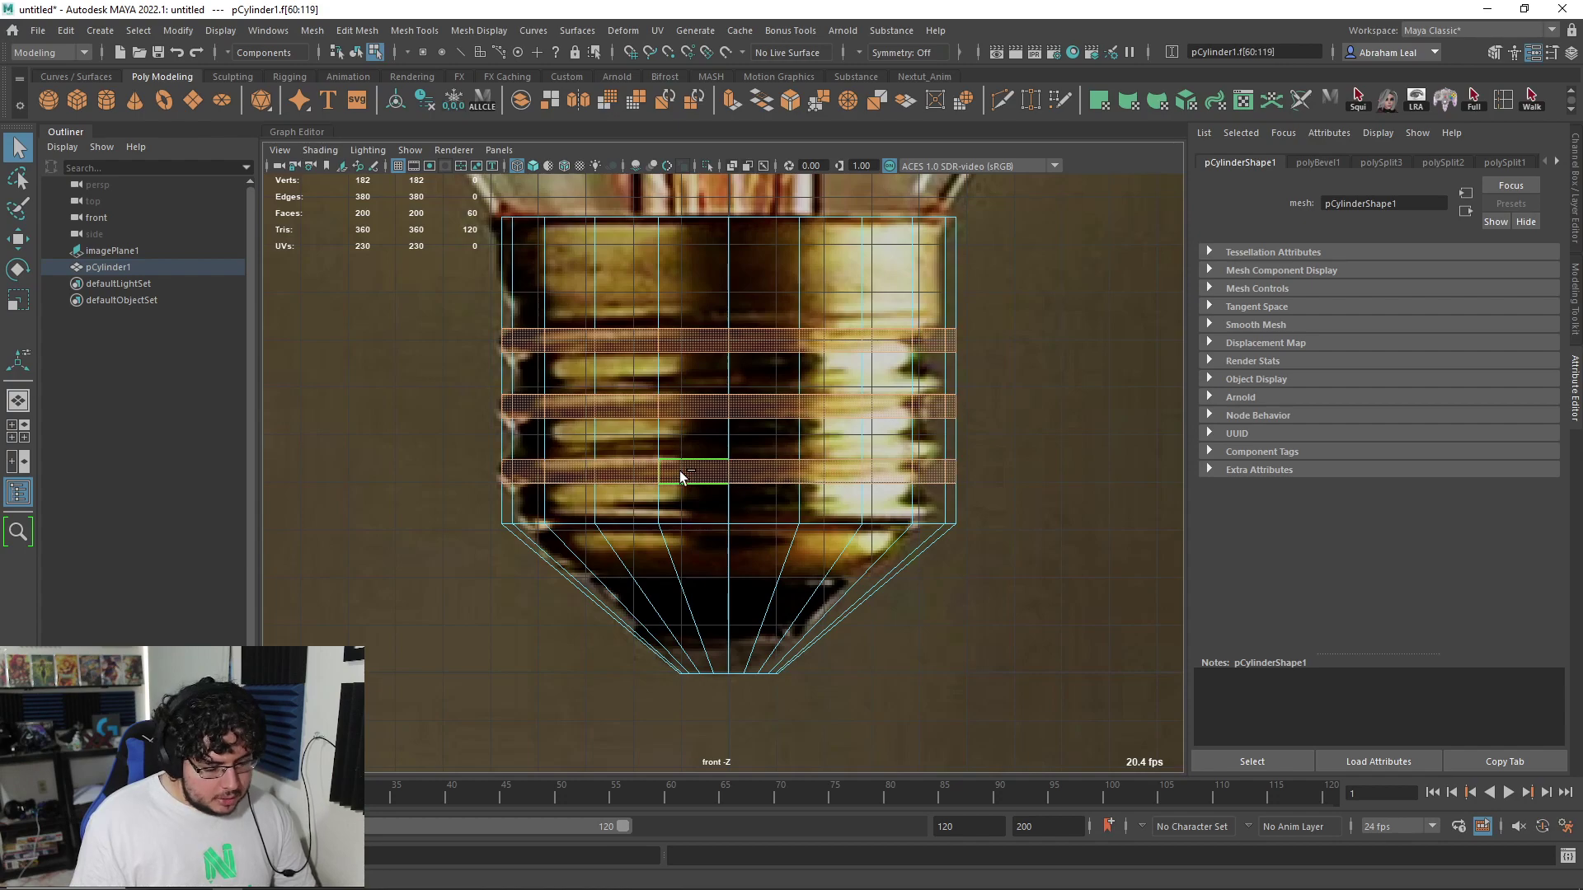
key(ctrl+e)
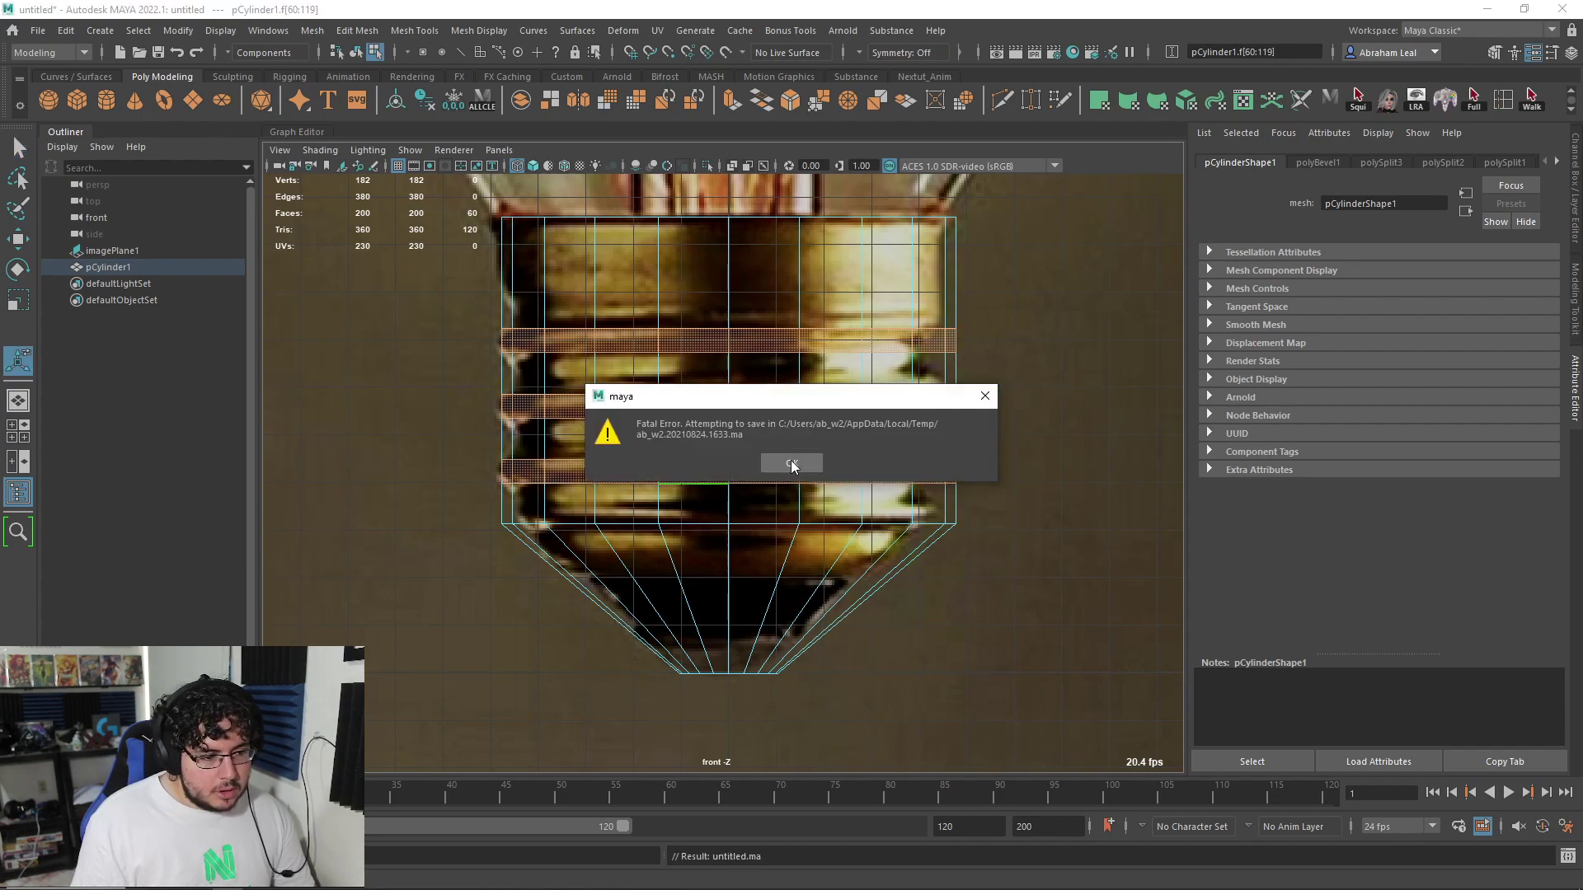
Dismiss the fatal error and cancel the error report without sending it
click(791, 464)
click(957, 217)
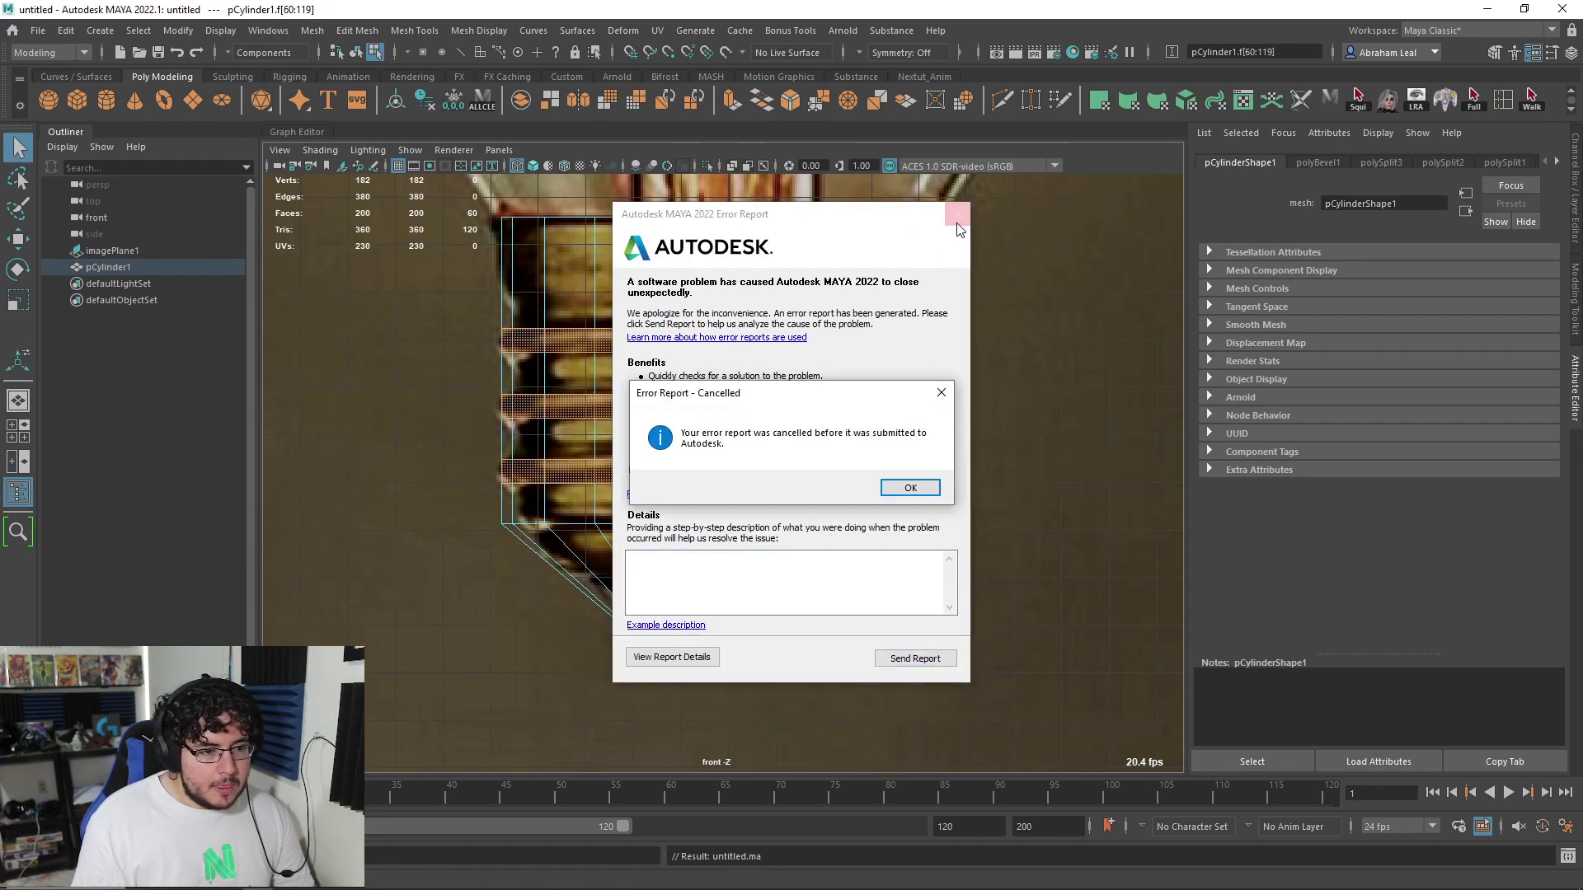
click(909, 487)
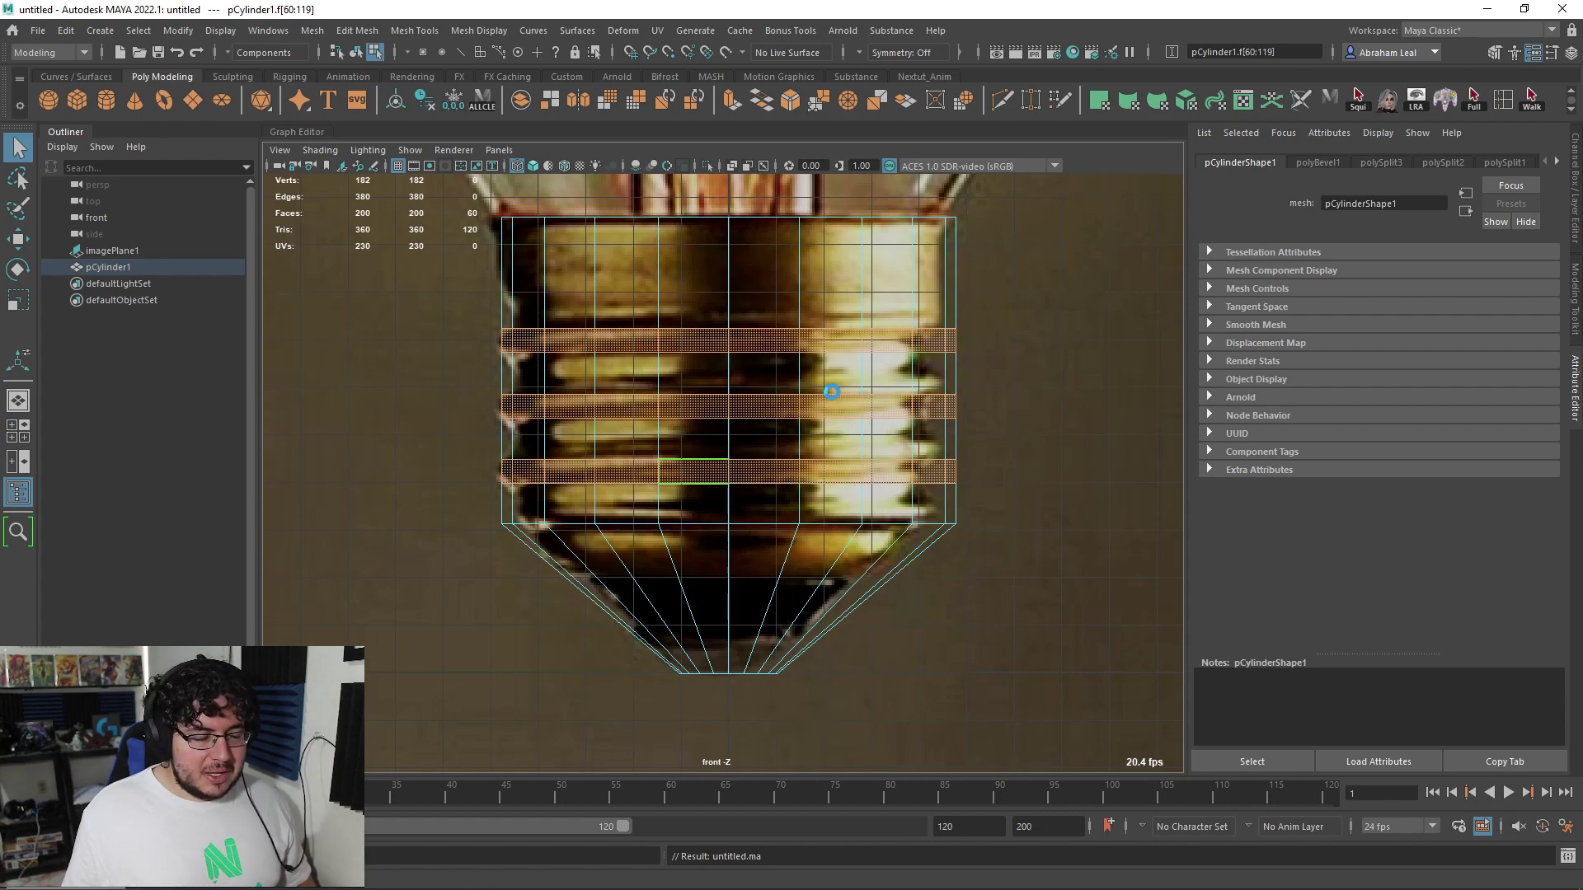
Open Task Manager and end the unresponsive maya process
mouse_move(402, 863)
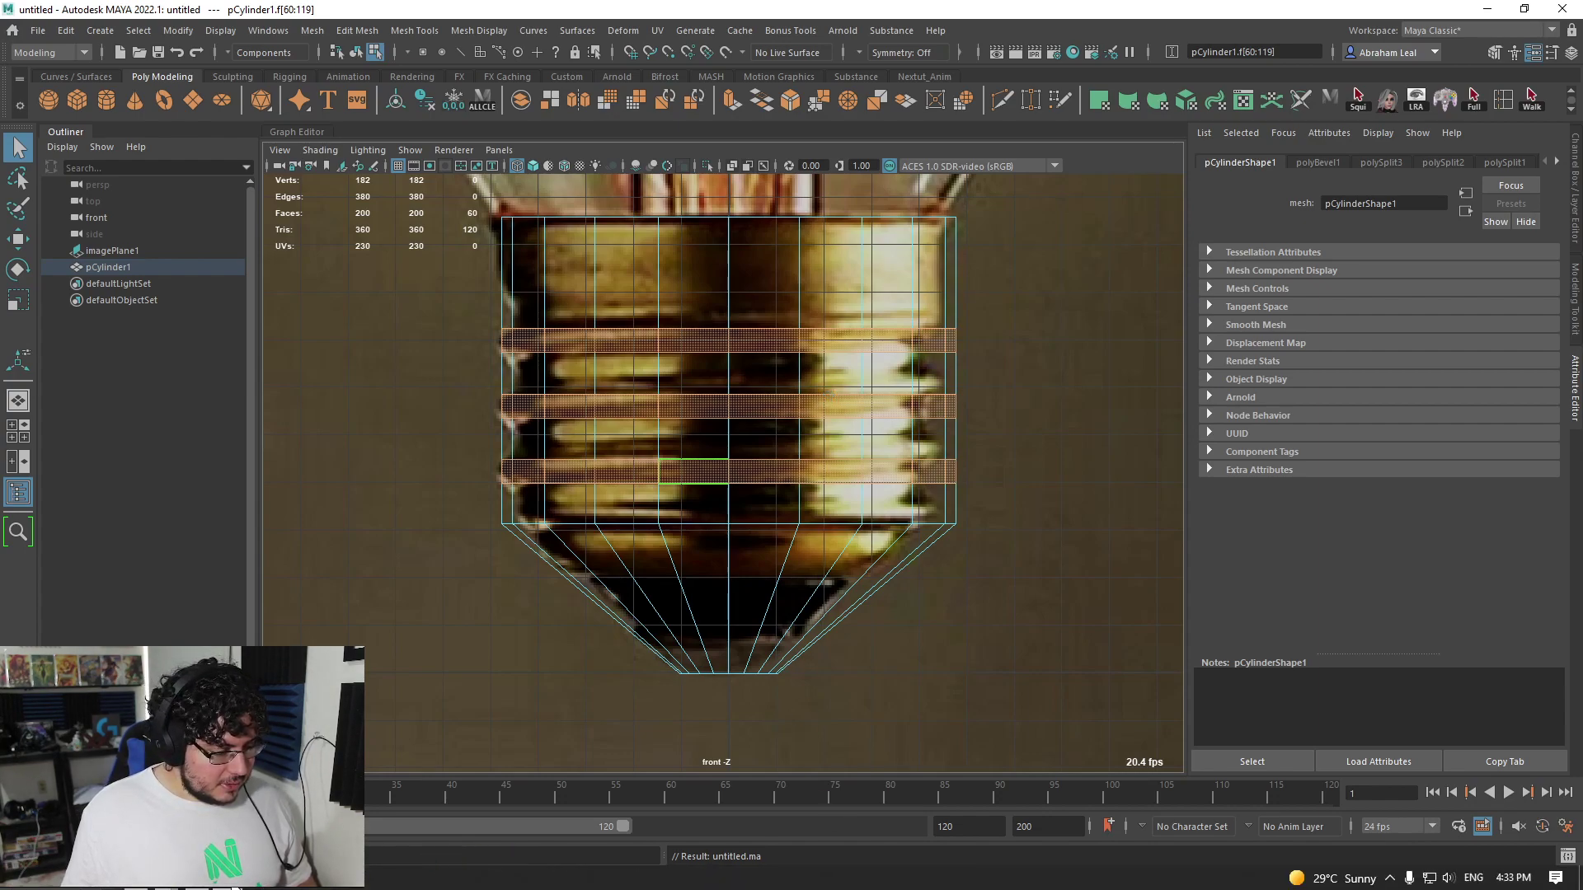
right_click(294, 881)
click(354, 800)
click(861, 378)
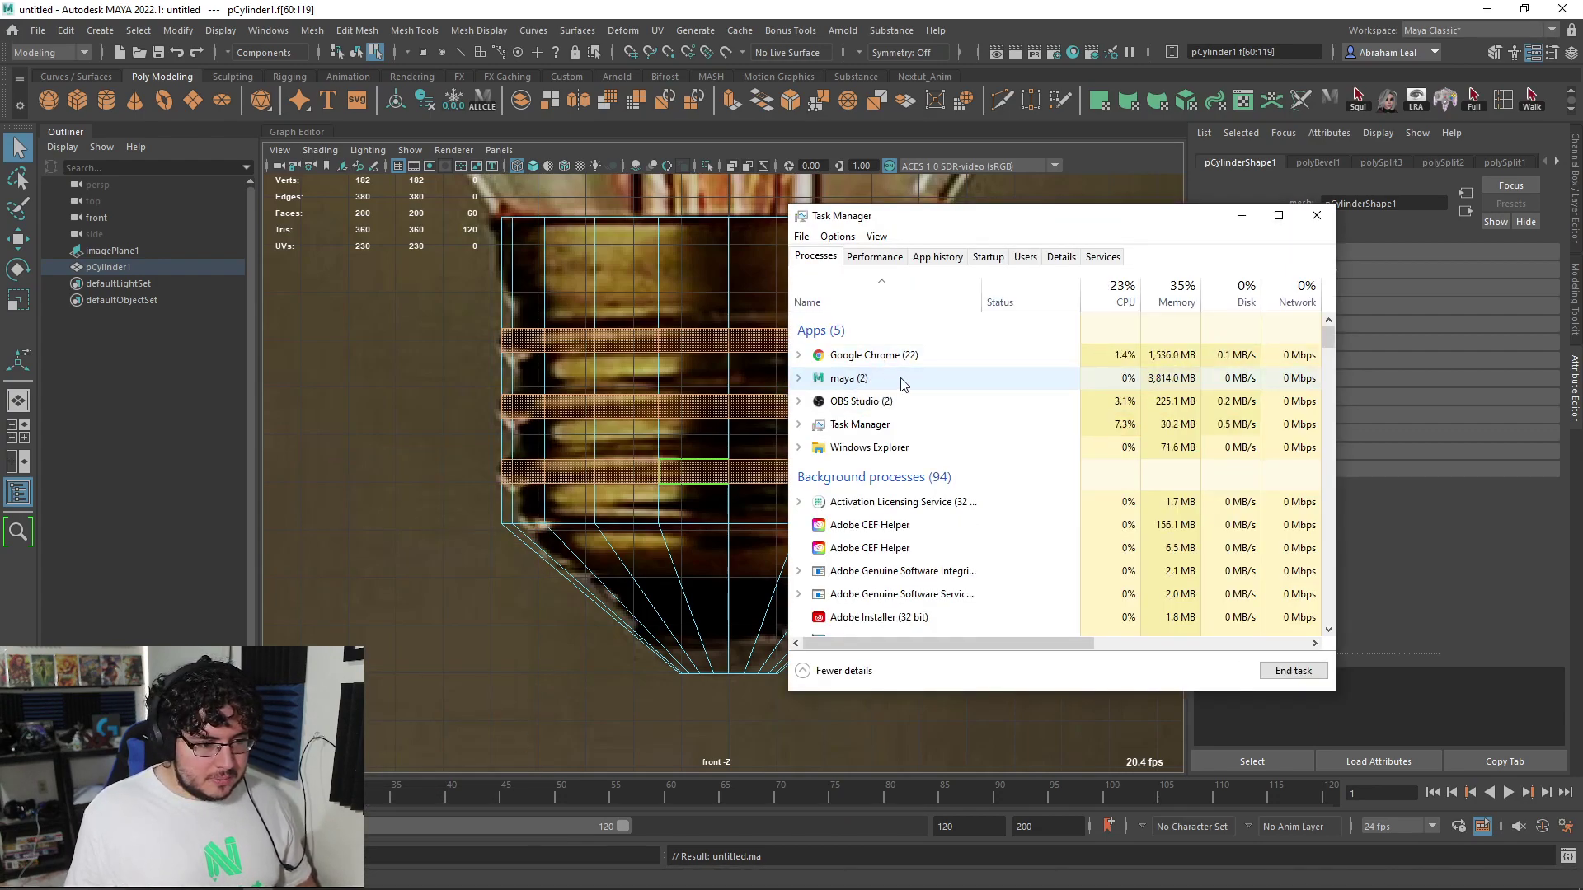
key(Delete)
Relaunch Maya and close Task Manager
key(super)
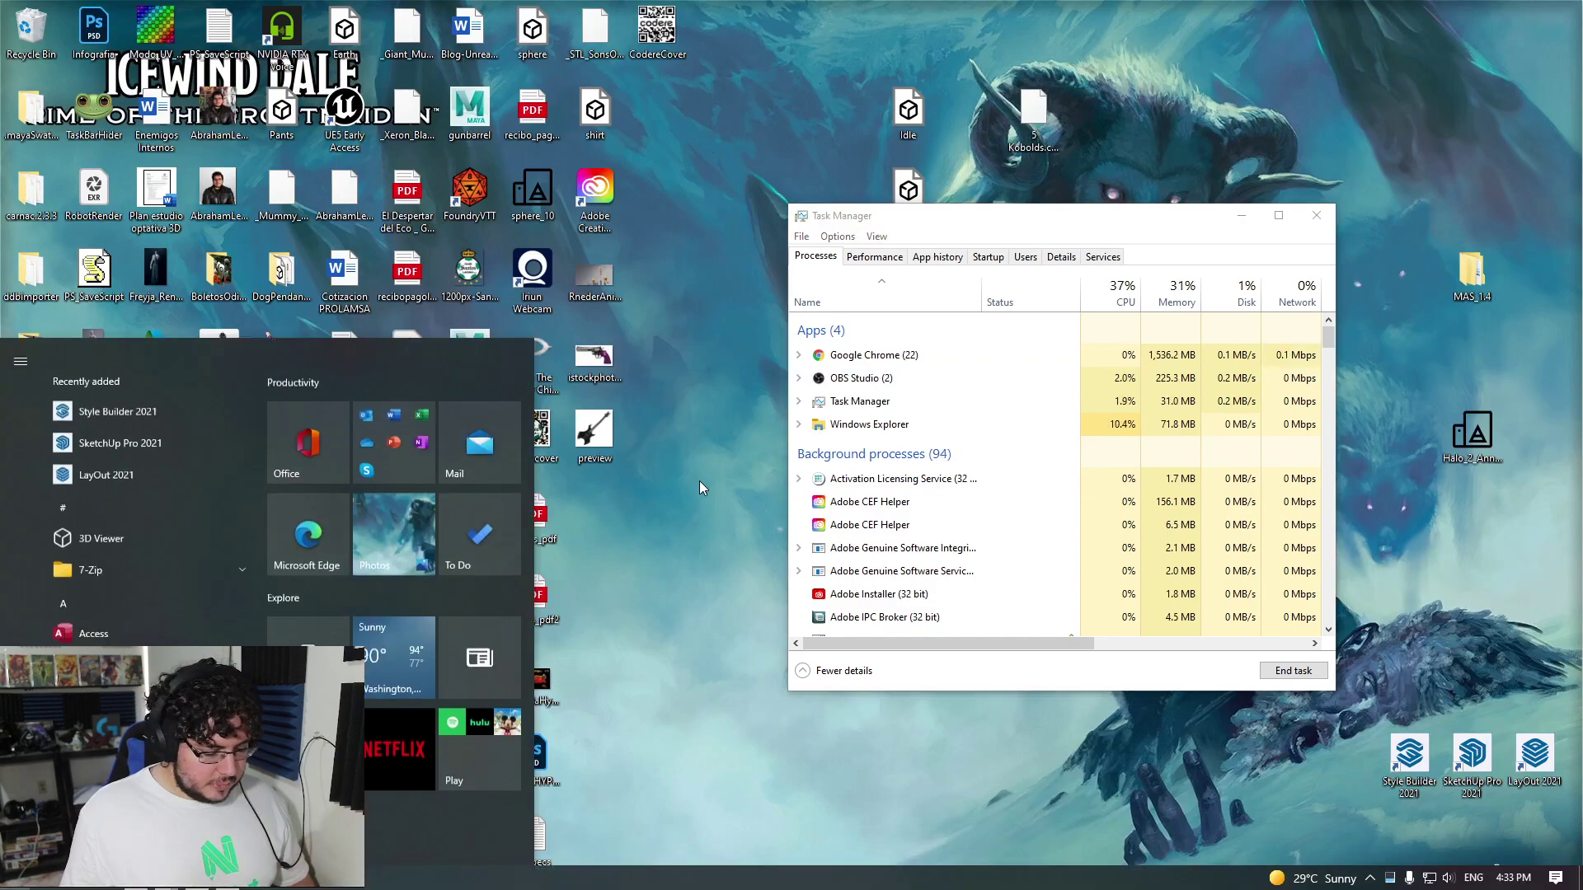
text(maya)
key(Return)
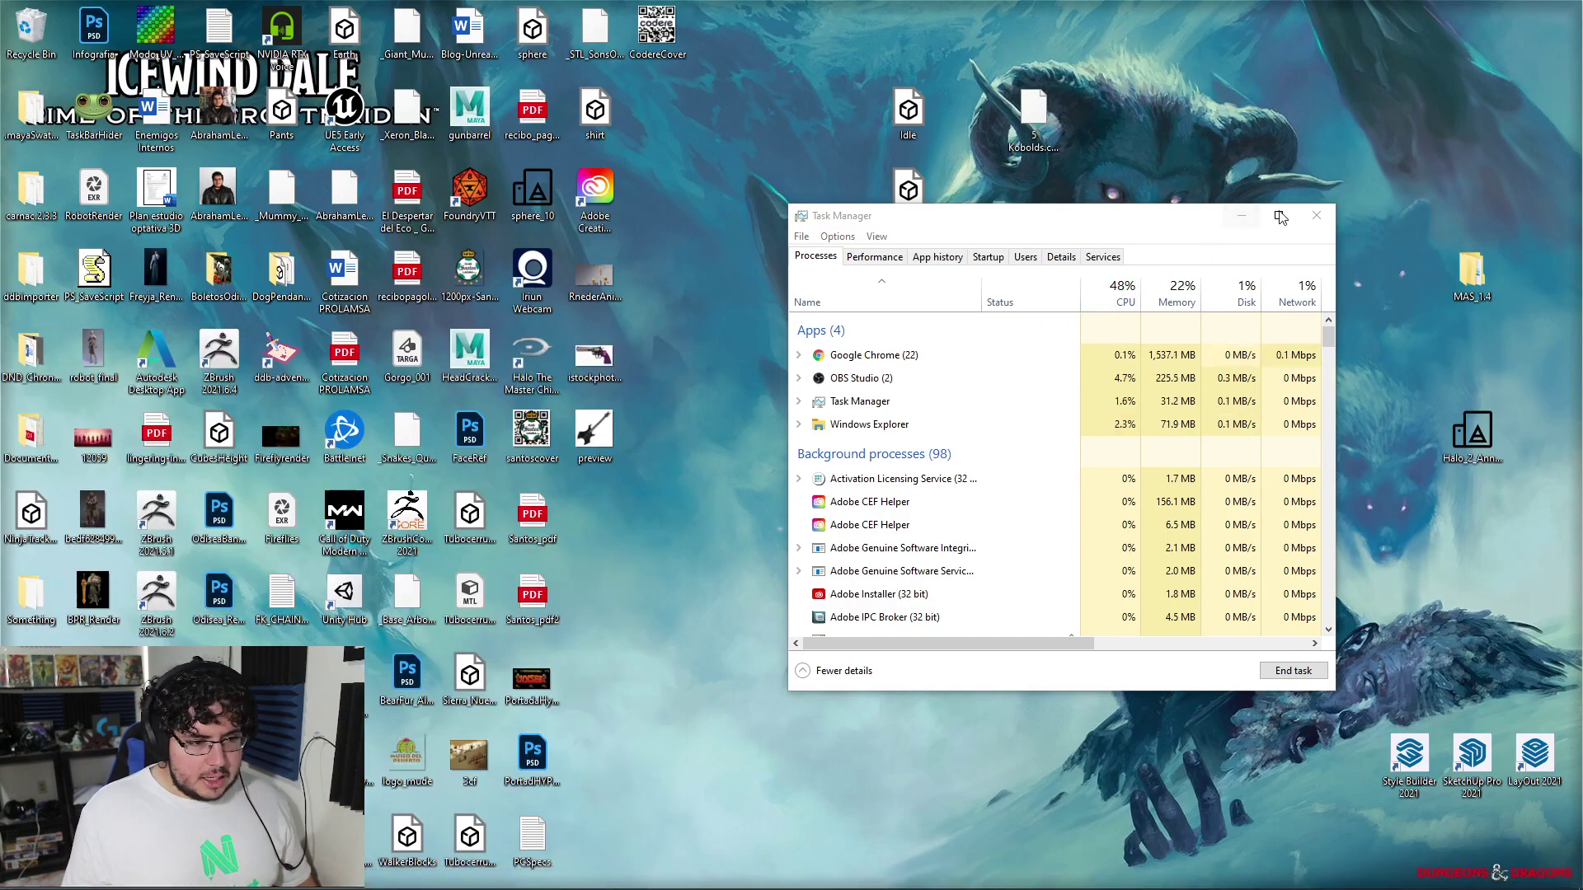
click(1317, 215)
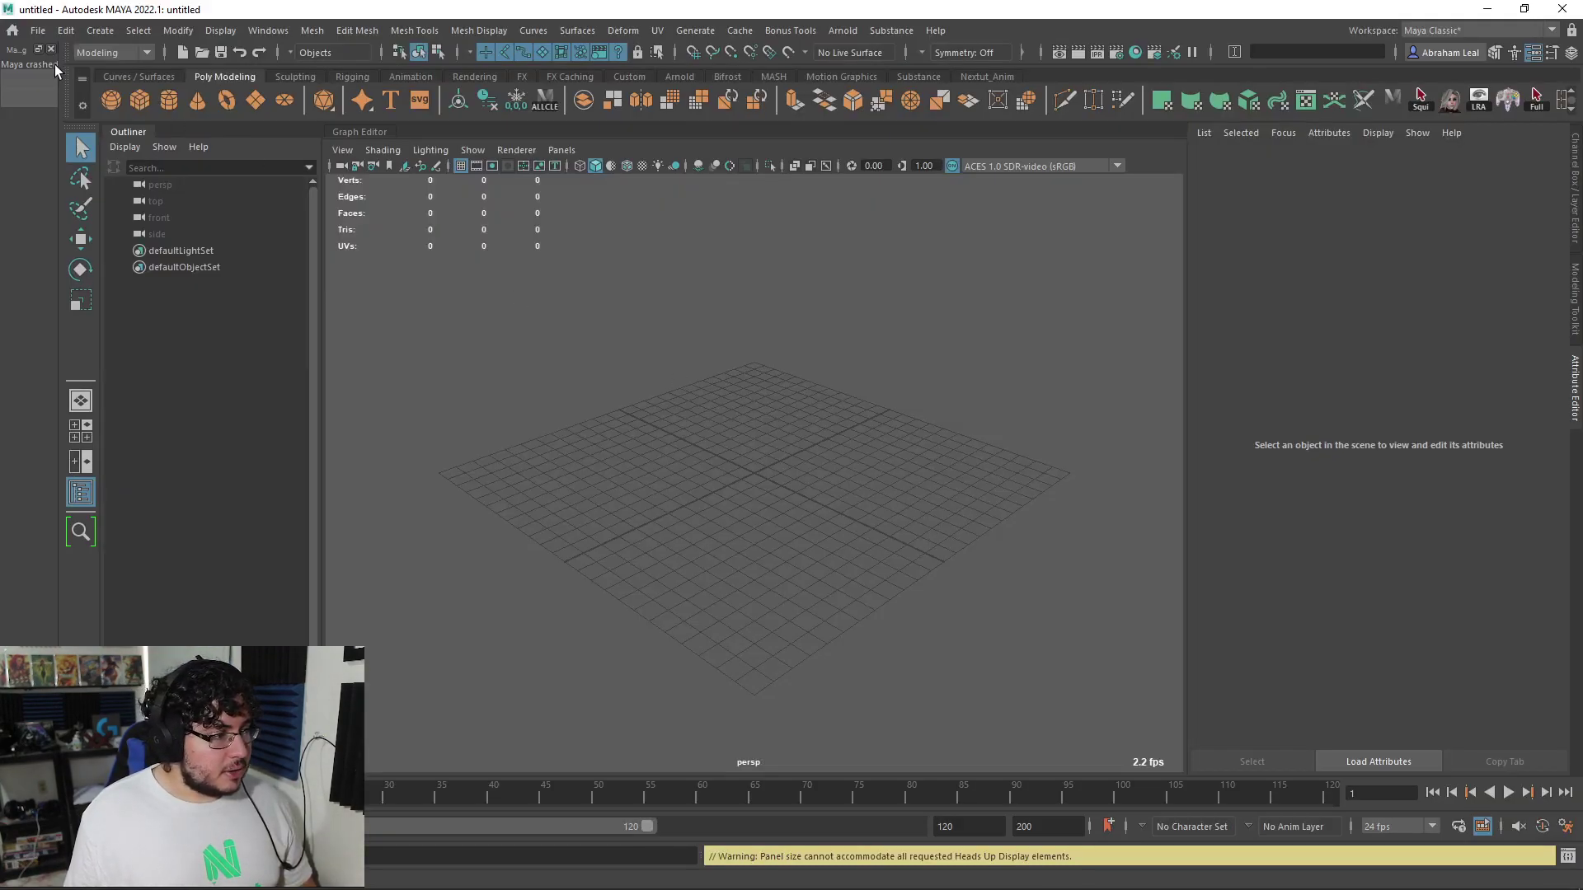
Open the crash-recovered scene containing the bulb's base and its image plane
click(23, 79)
click(560, 275)
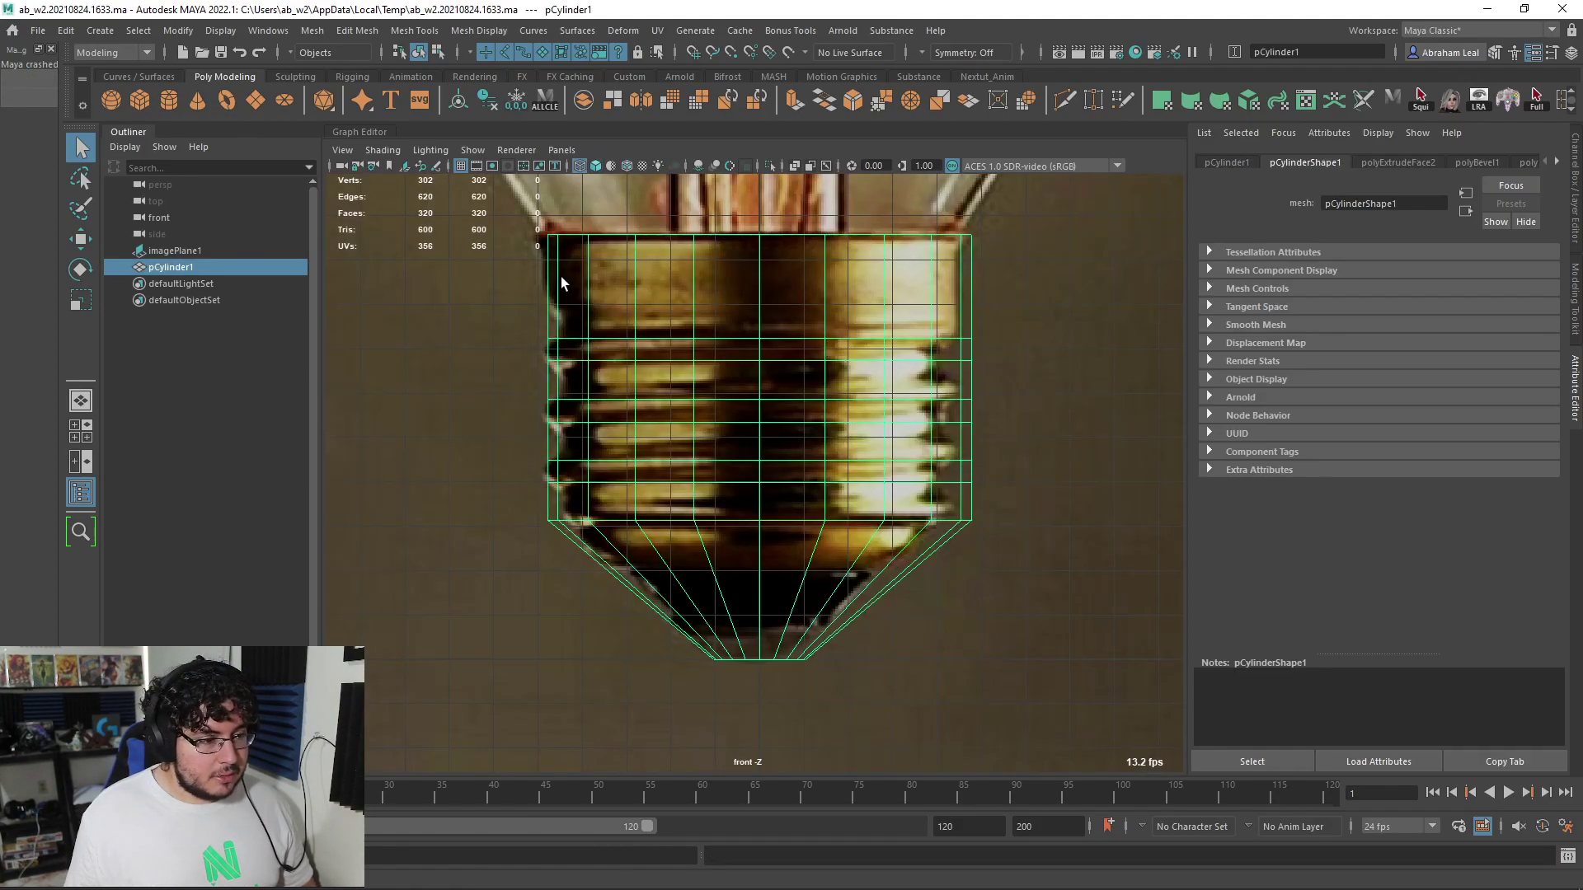
click(481, 363)
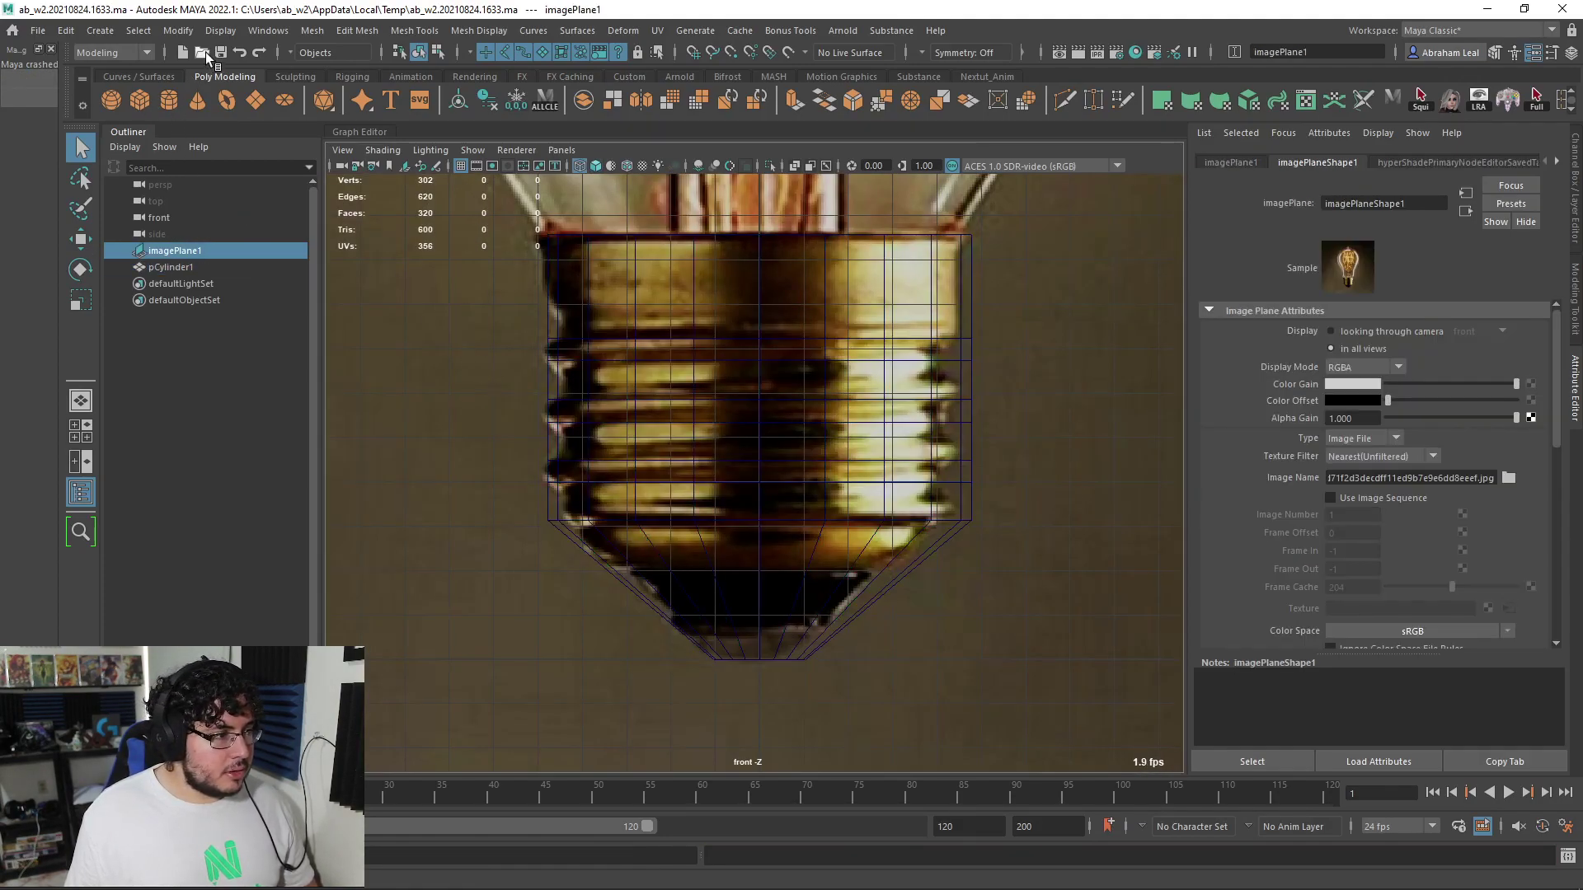
Save the recovered scene and close the crash recovery panel
click(220, 52)
scroll(462, 442, down, 2)
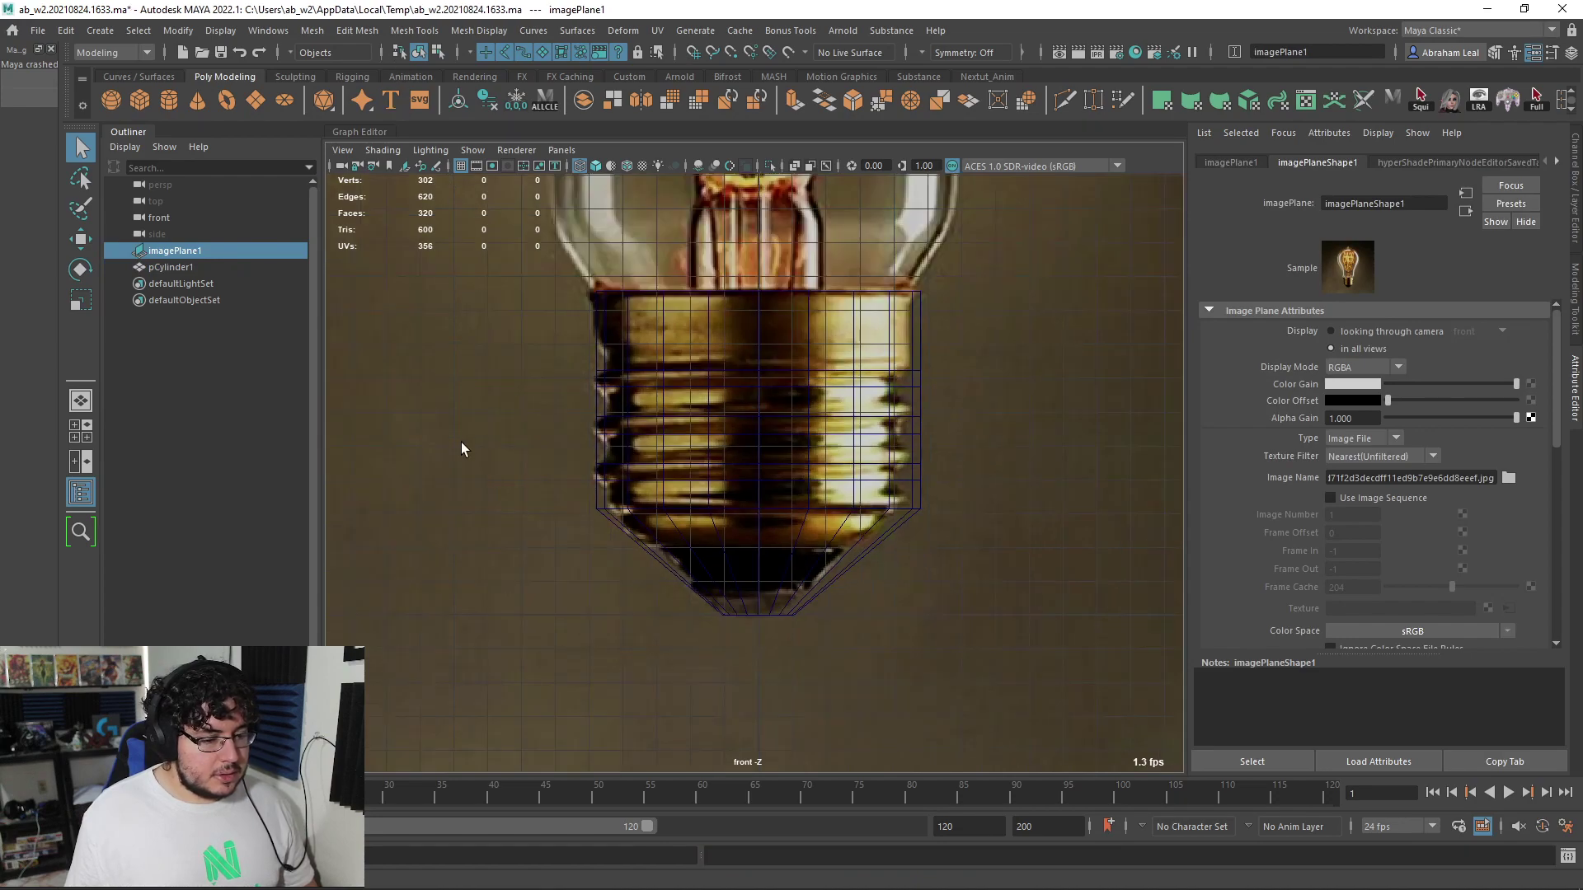
scroll(462, 442, up, 1)
click(220, 52)
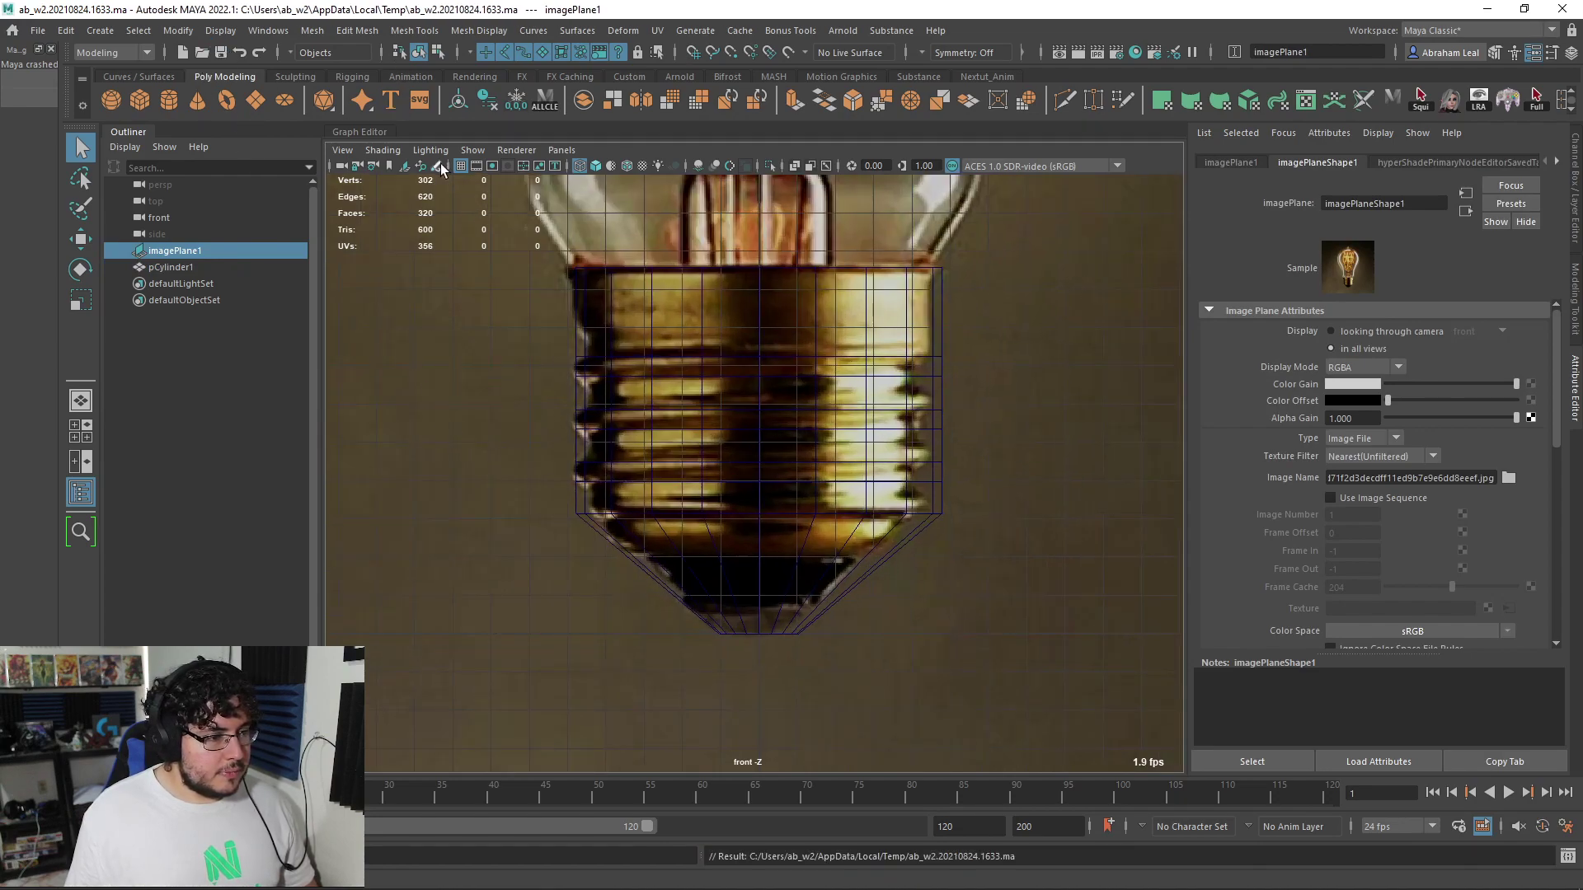
click(51, 48)
click(157, 52)
Check the current project's name and folder locations in the Project Window, then close it
click(38, 31)
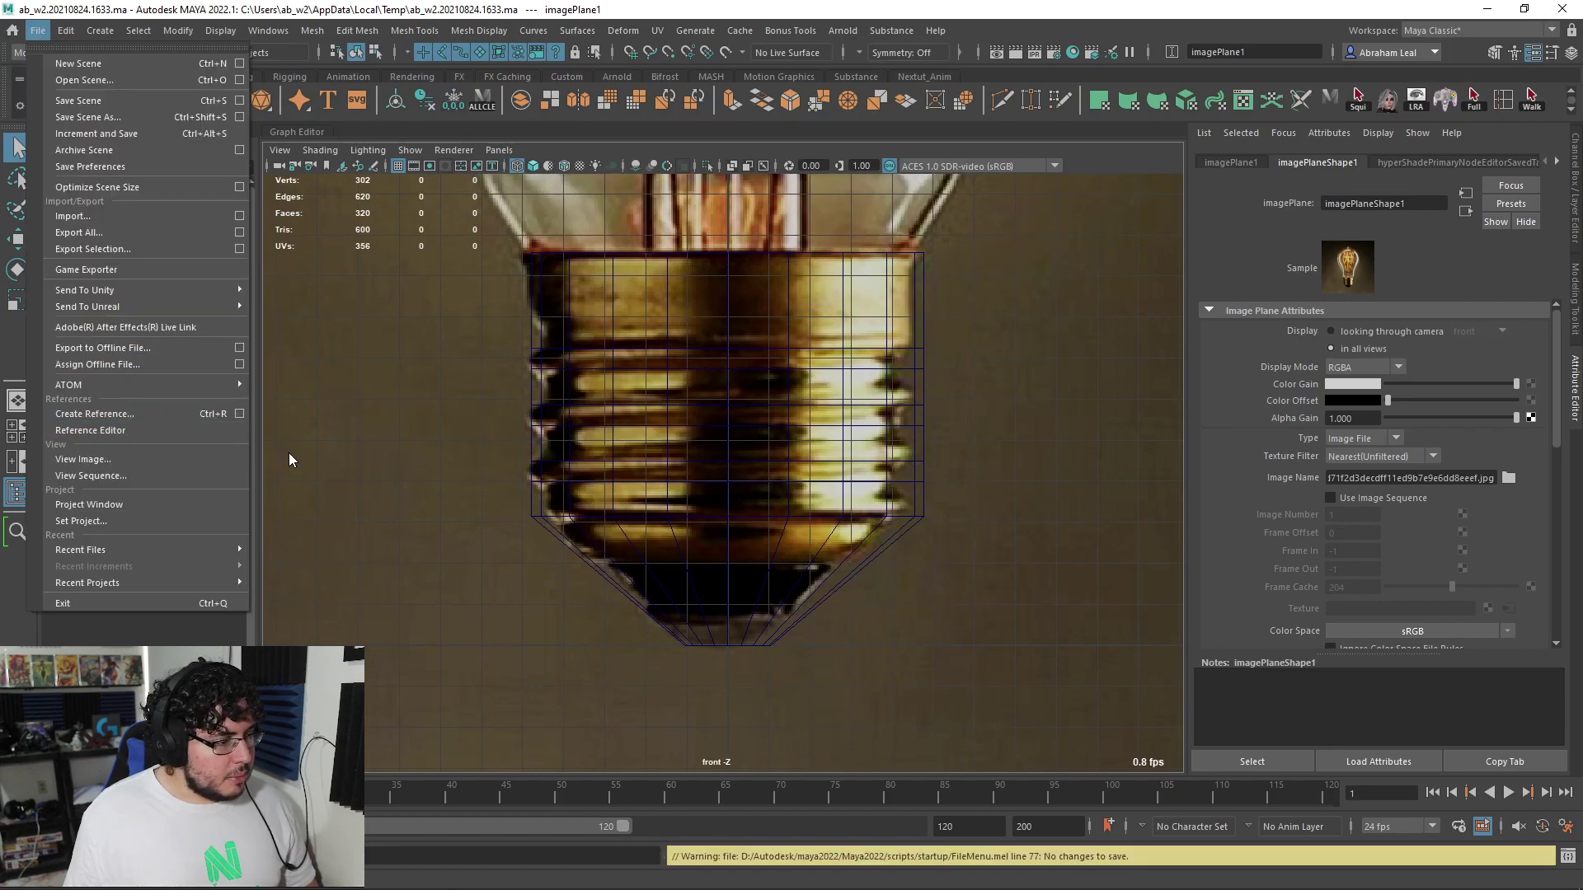
click(145, 503)
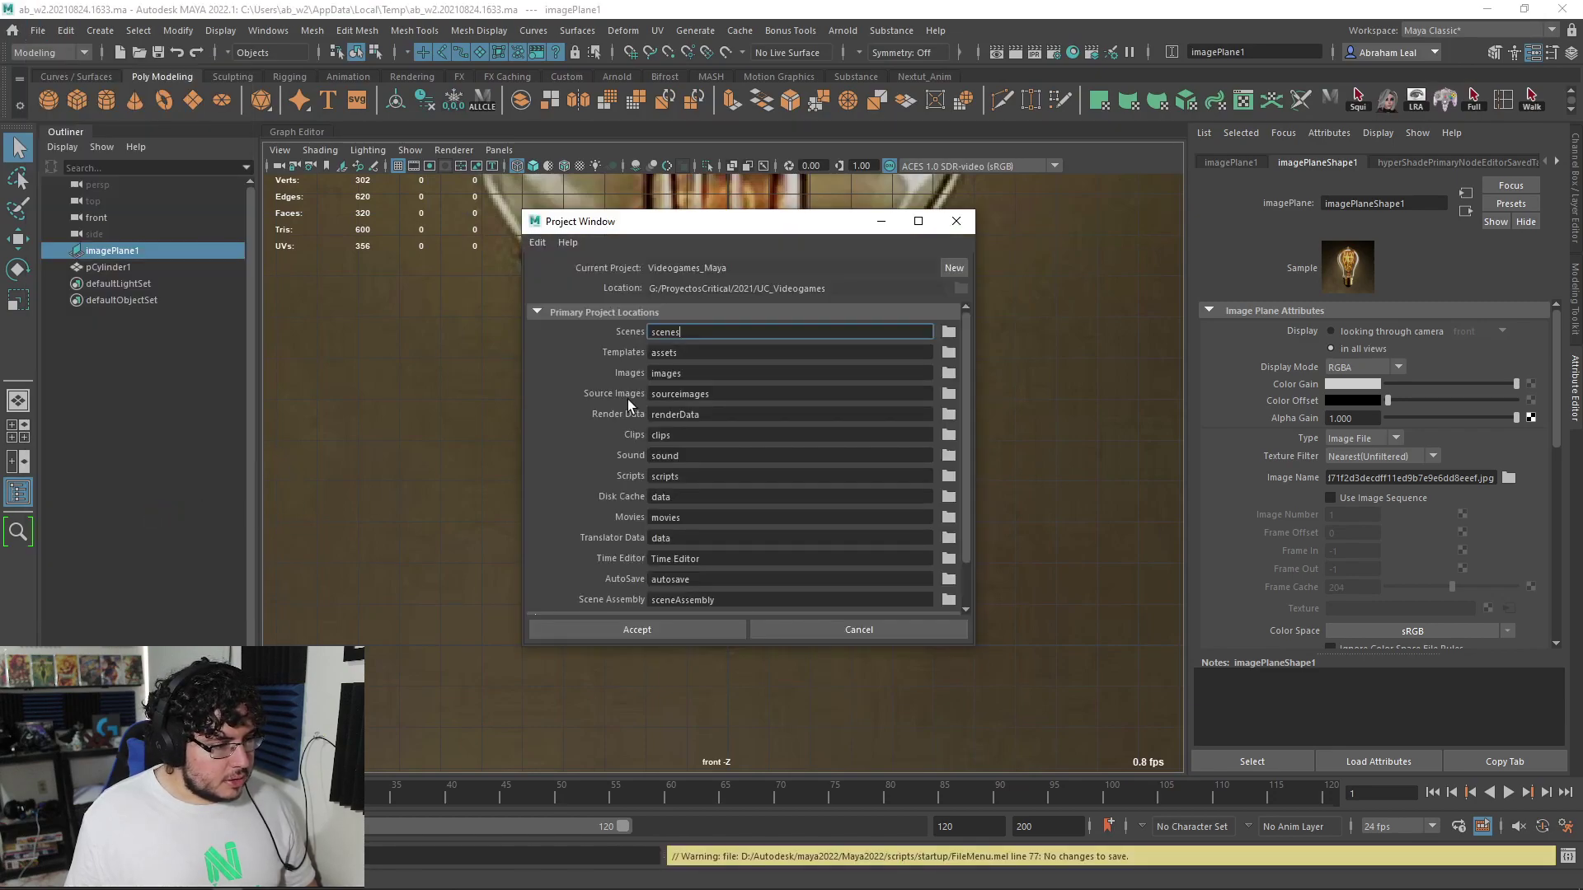
click(956, 221)
Save the recovered bulb scene once more under its current file name
click(63, 33)
click(512, 326)
alt+middle_drag(577, 358, 553, 411)
alt+right_drag(552, 411, 455, 375)
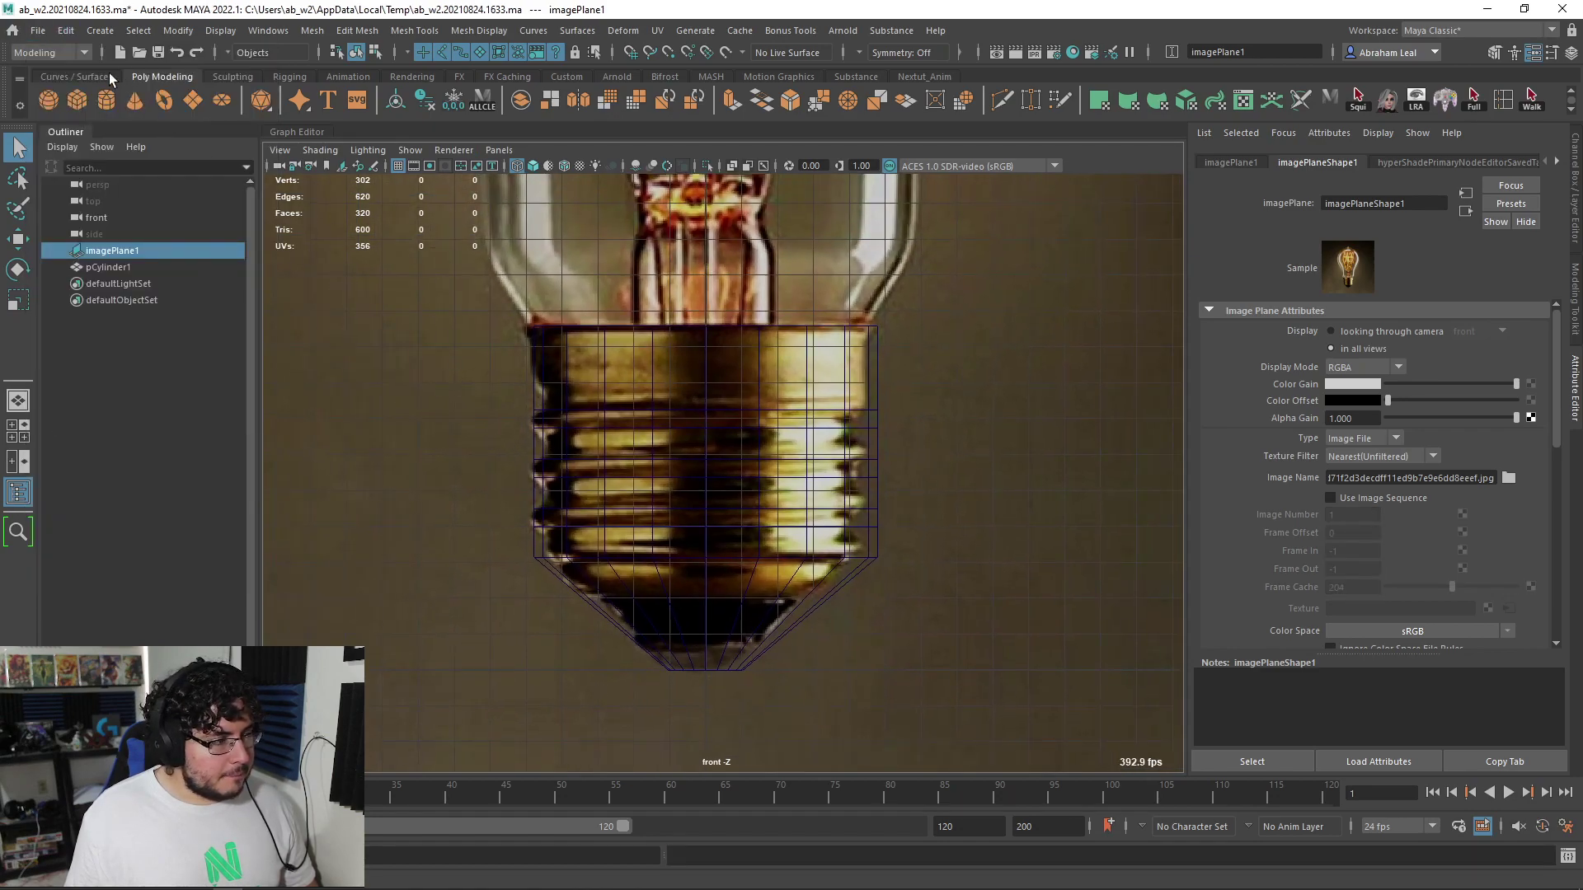
click(38, 30)
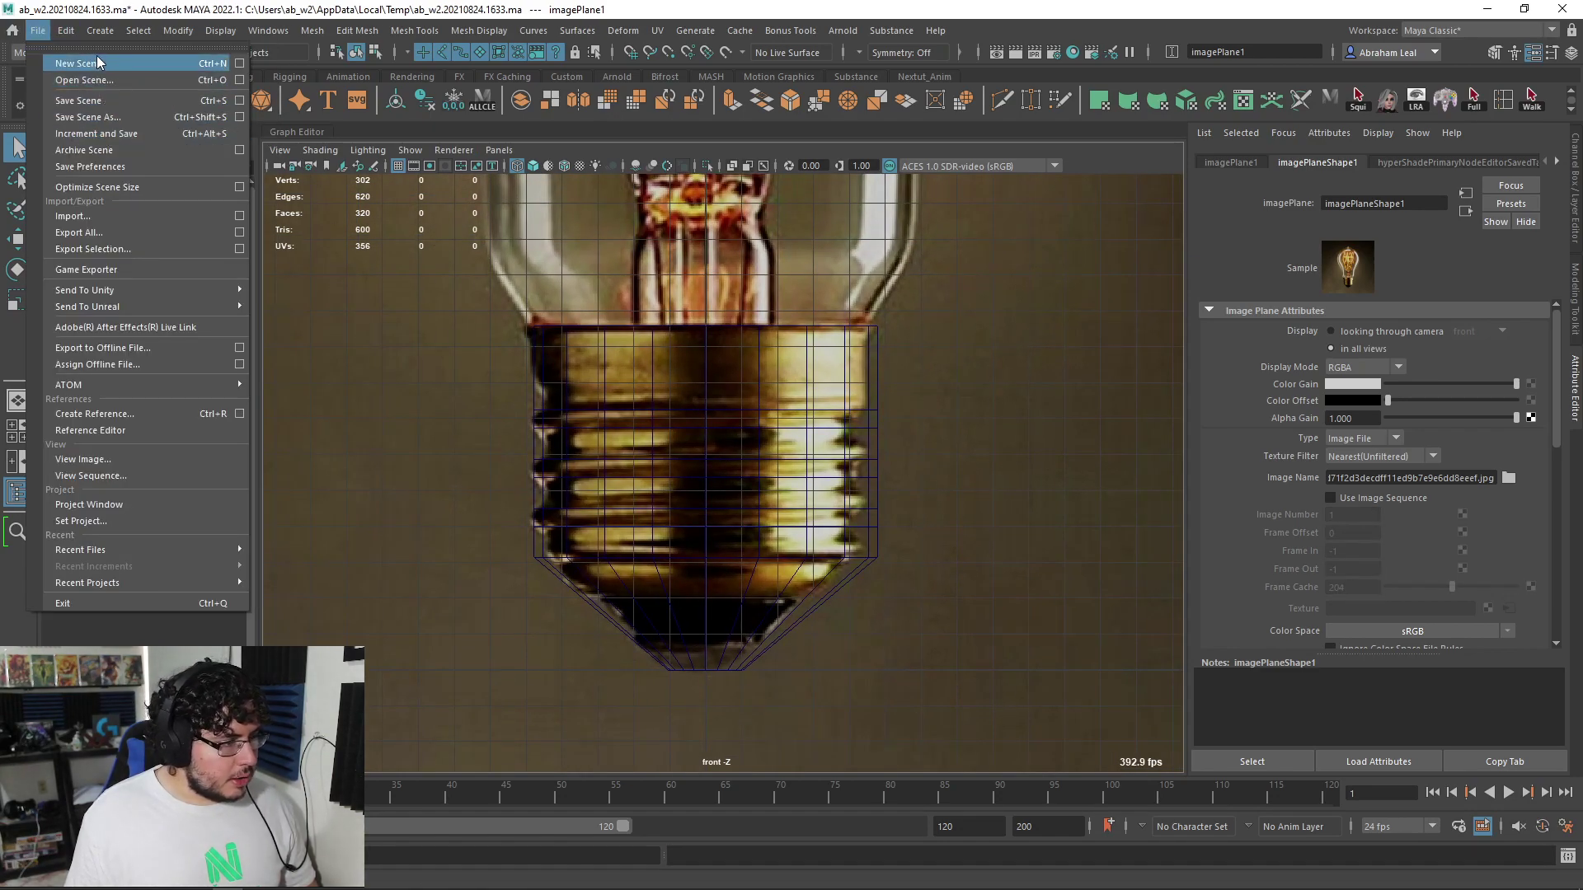
click(105, 100)
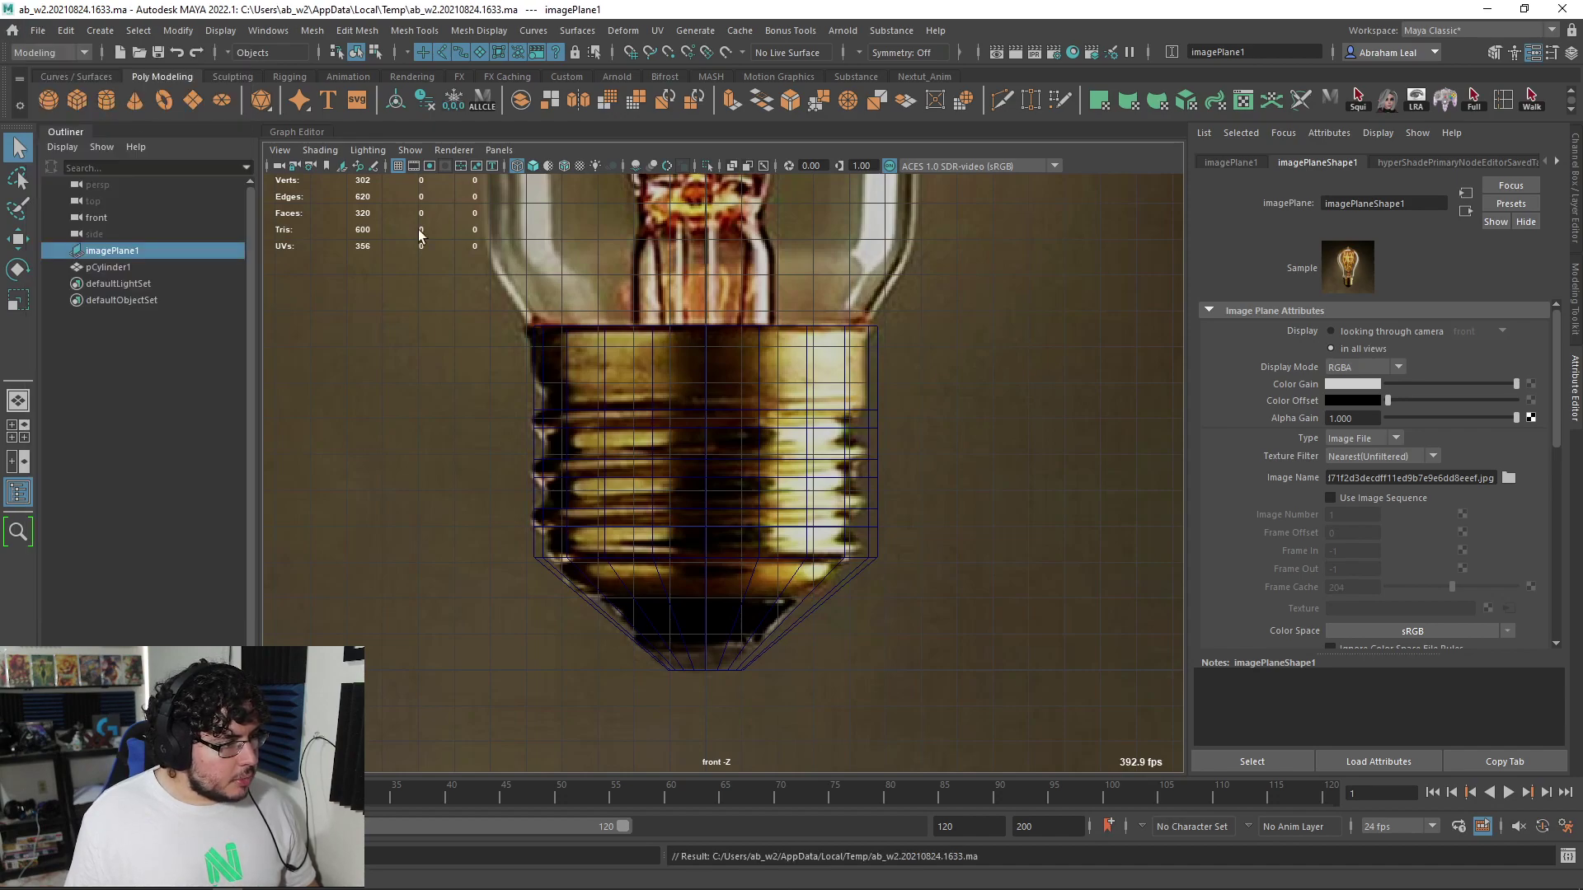
Begin saving the scene under a new name and set the current project to the Nextut_Live folder
click(38, 31)
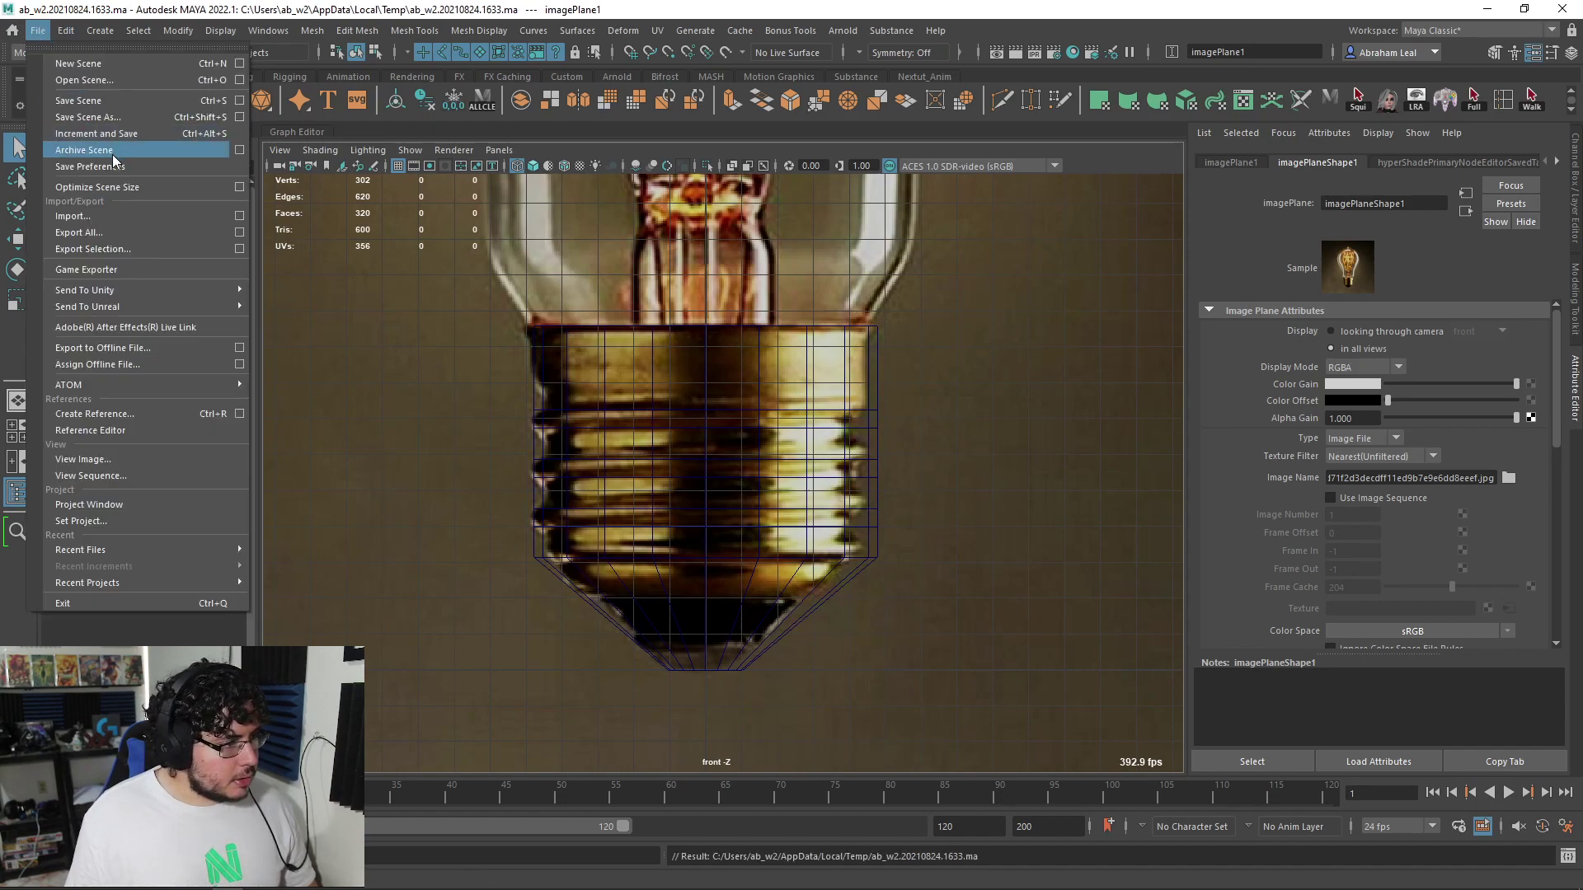
click(98, 115)
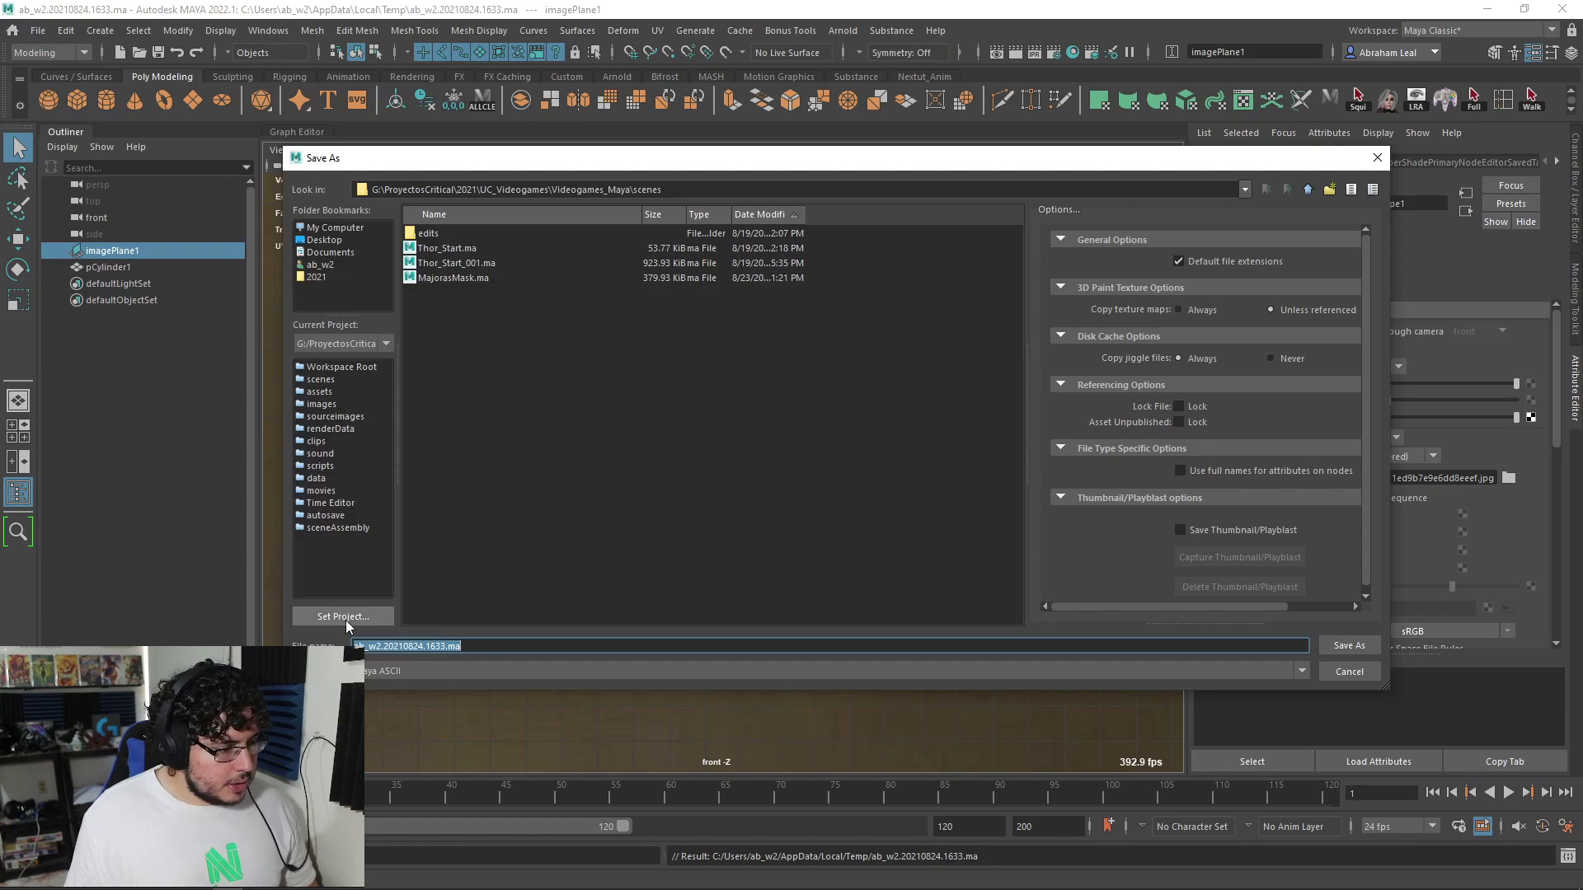
click(343, 618)
click(1329, 210)
scroll(527, 577, down, 1)
double_click(462, 600)
click(1349, 666)
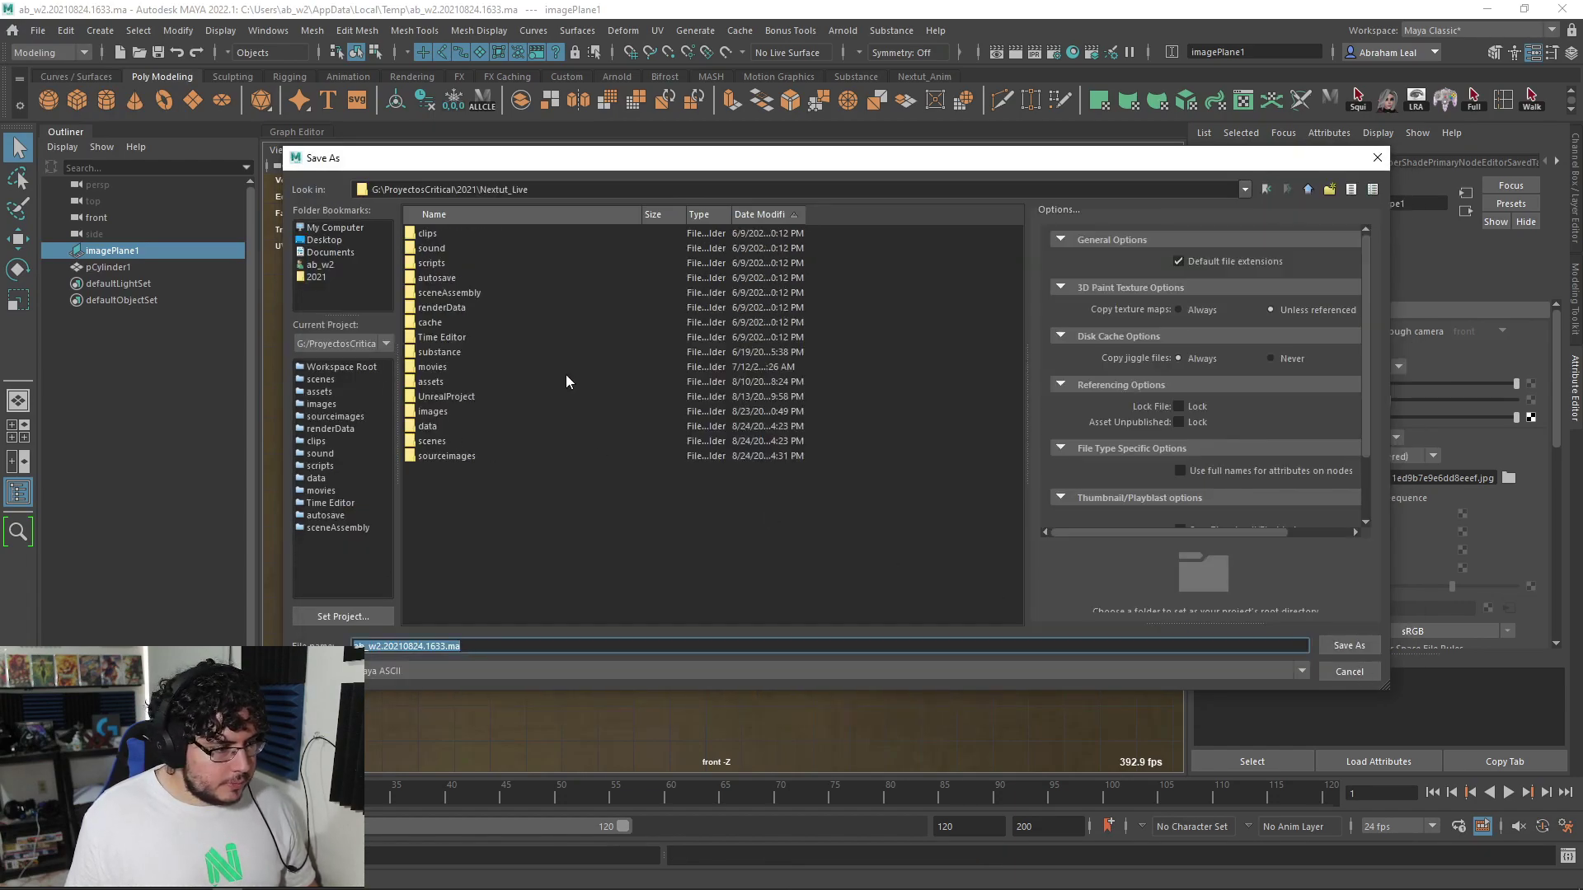
Save the scene as Lightbulb in the Nextut_Live project's scenes folder
double_click(437, 442)
click(965, 648)
key(BackSpace)
key(BackSpace)
key(BackSpace)
key(BackSpace)
key(BackSpace)
key(BackSpace)
key(BackSpace)
key(BackSpace)
key(BackSpace)
key(BackSpace)
key(BackSpace)
key(BackSpace)
key(BackSpace)
key(BackSpace)
key(BackSpace)
key(BackSpace)
key(BackSpace)
key(BackSpace)
key(BackSpace)
key(BackSpace)
text(Lightbulb)
key(Return)
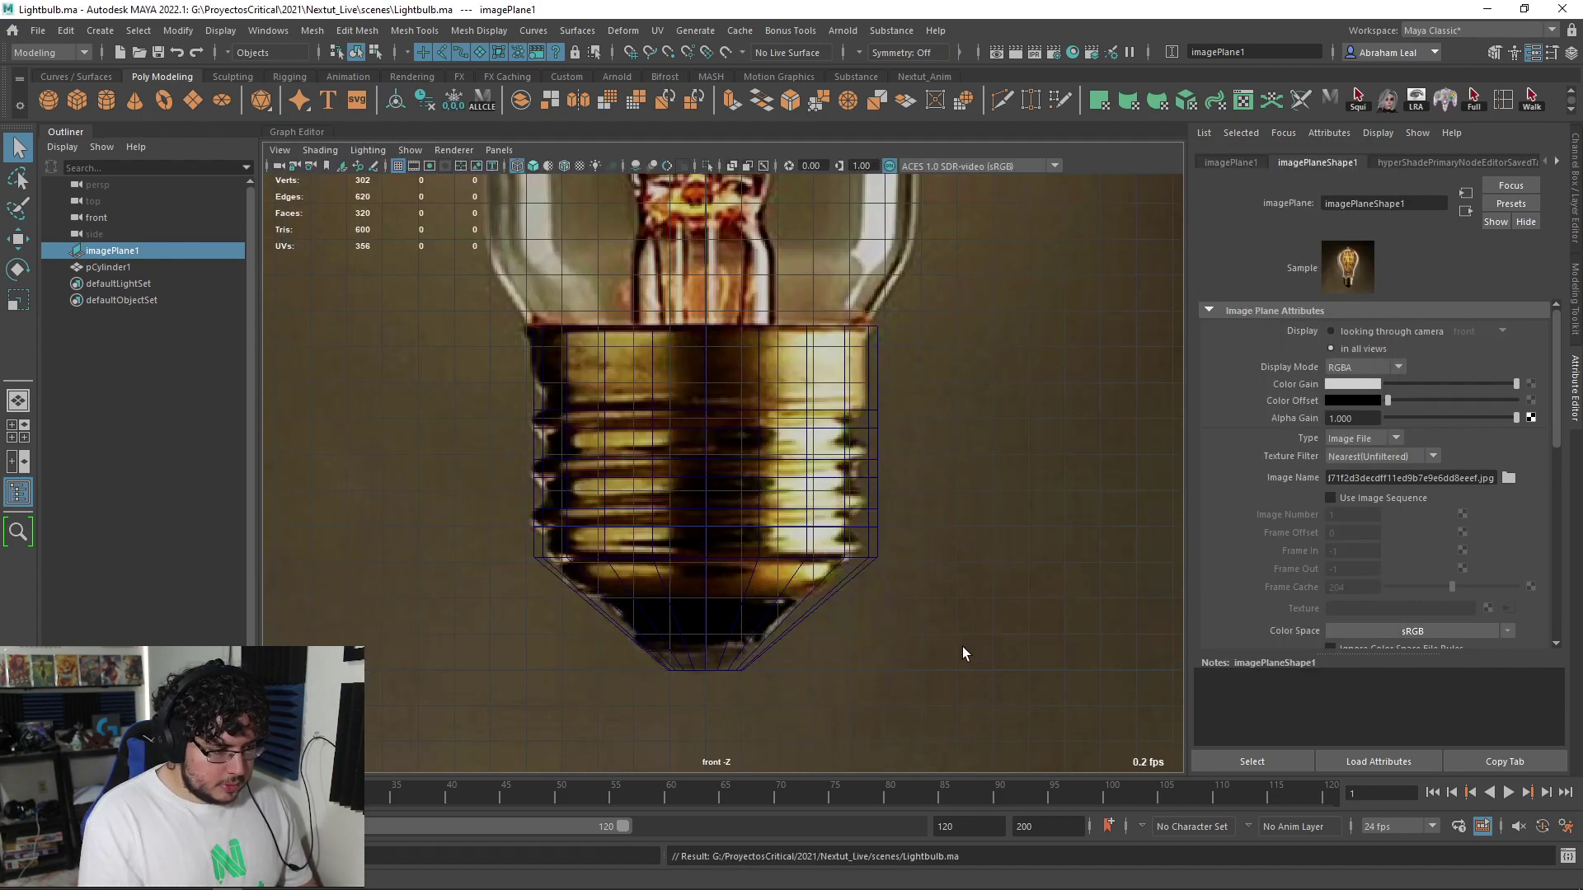
Extrude the three narrow face loops around the base outward with local translate Z 0.355 and offset 0.13 to form thread ridges
click(640, 432)
key(F11)
click(620, 422)
double_click(611, 467)
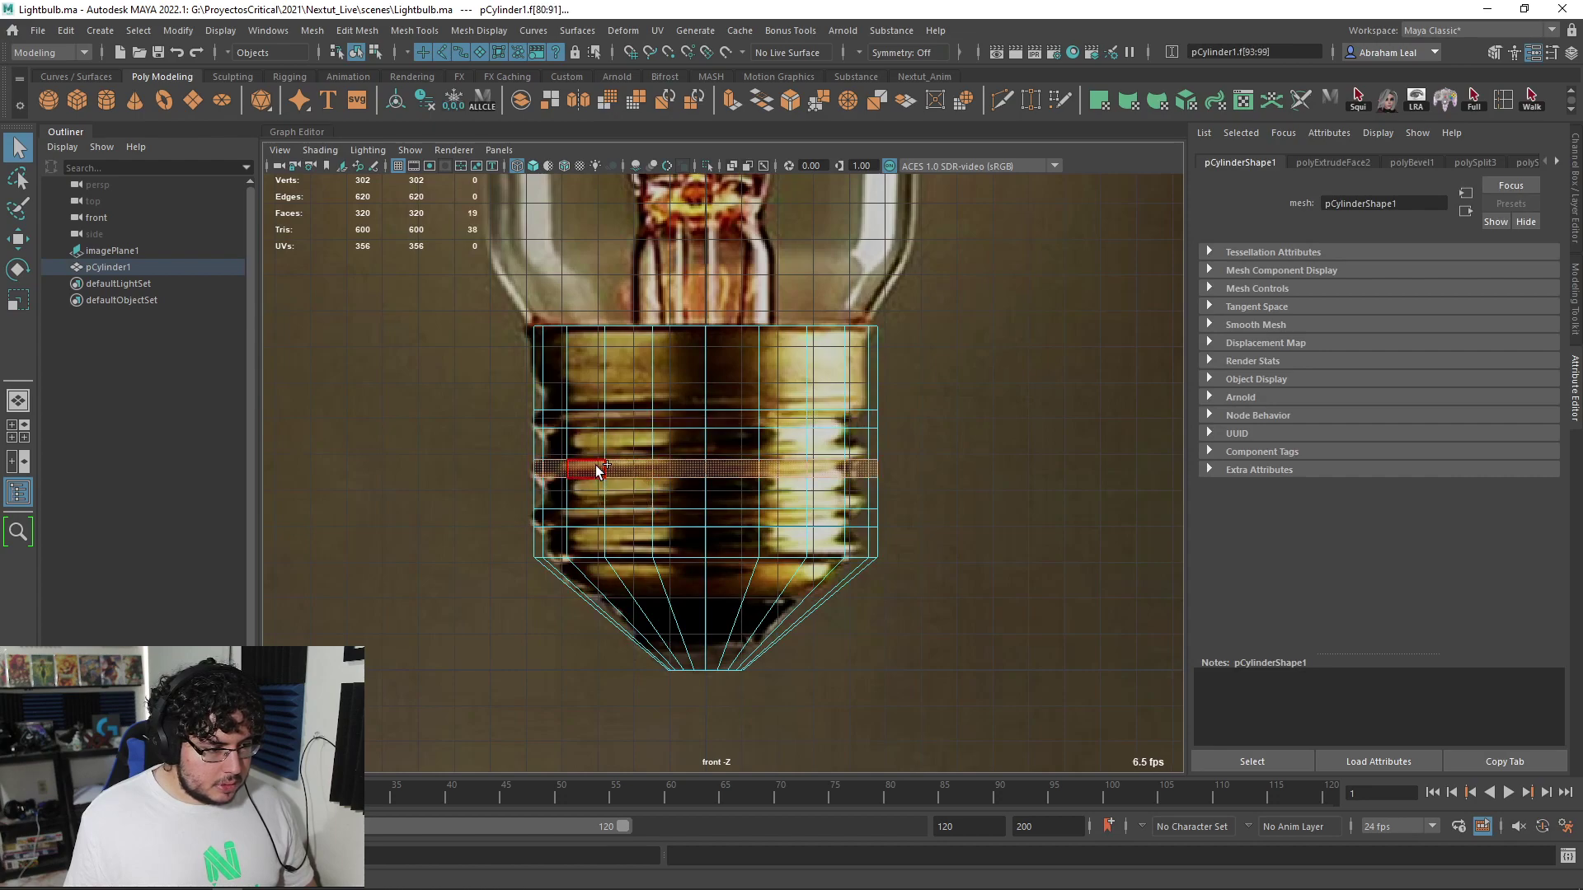
shift+double_click(598, 420)
shift+double_click(627, 522)
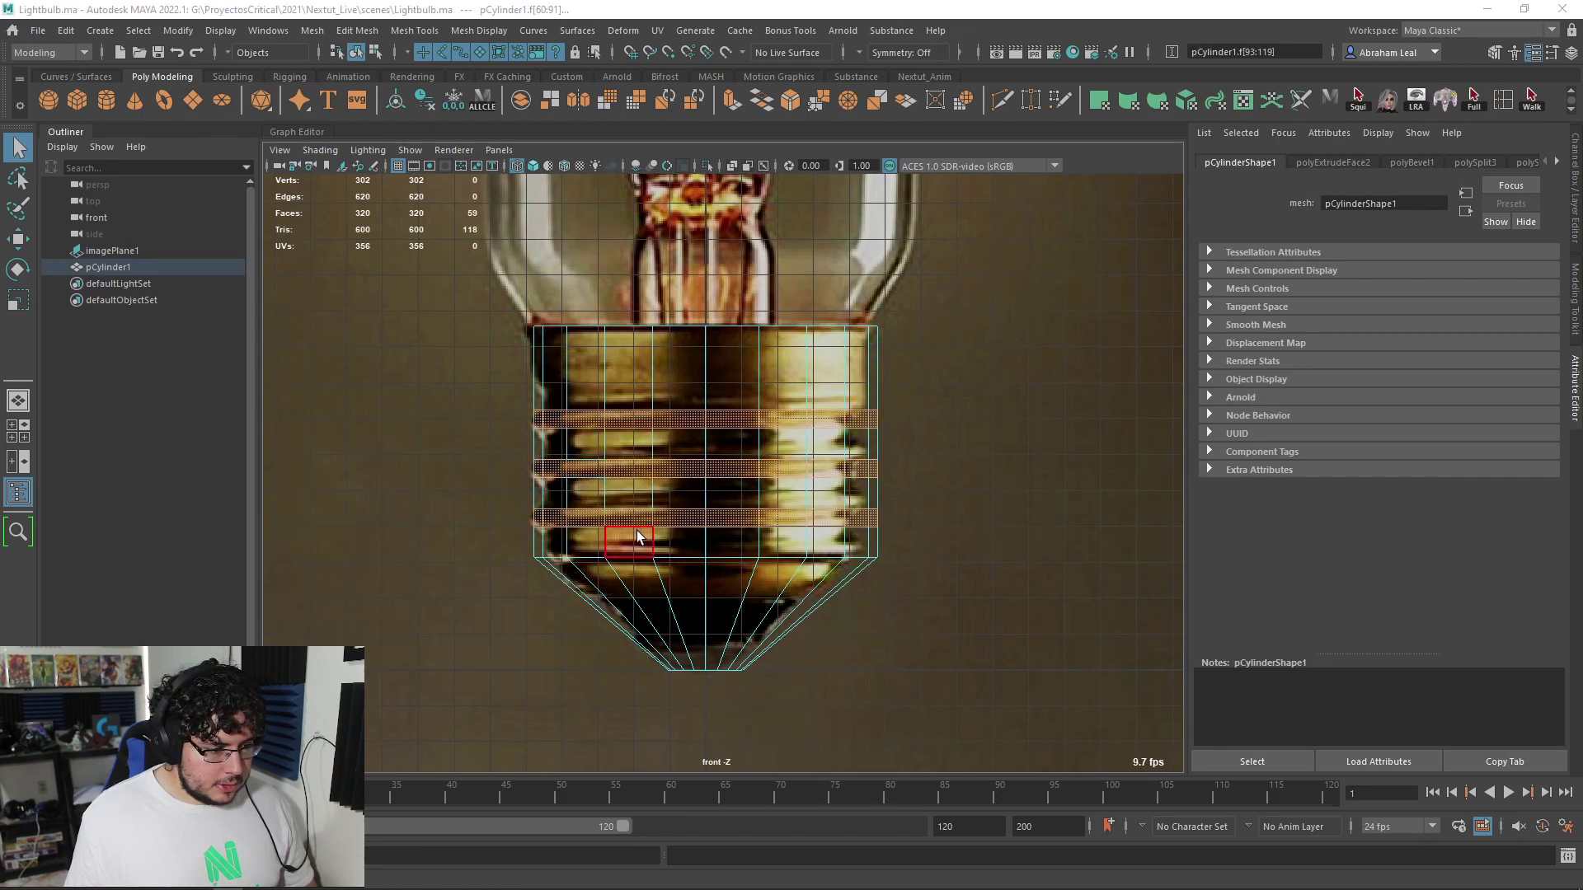
key(space)
drag(659, 532, 664, 483)
alt+right_drag(672, 523, 720, 501)
key(5)
scroll(704, 508, up, 3)
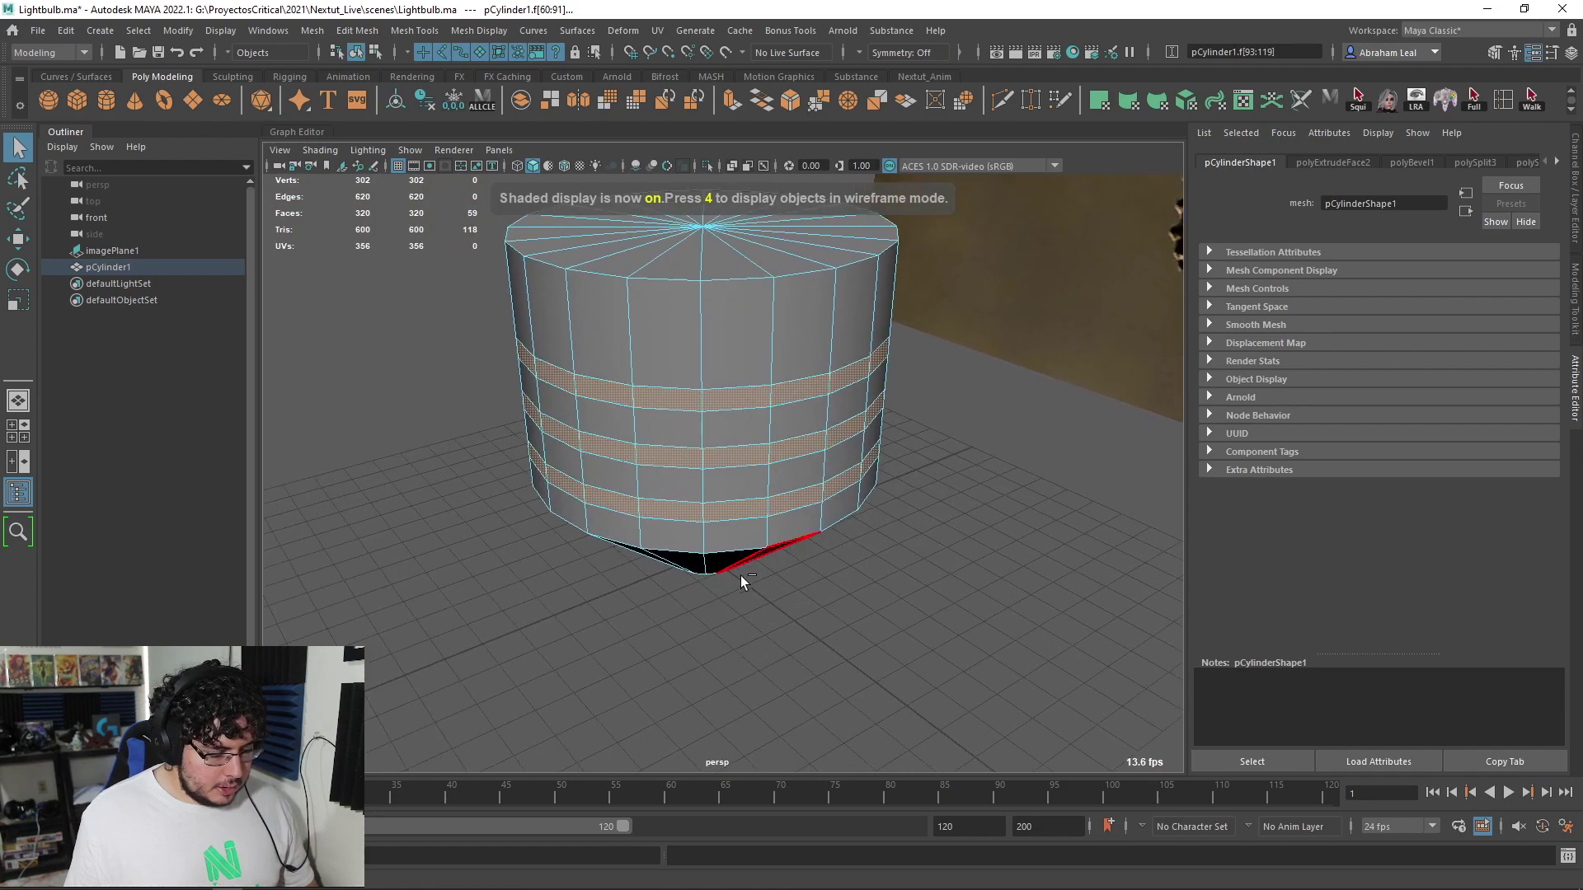
key(ctrl+e)
scroll(732, 489, down, 6)
drag(857, 464, 860, 464)
scroll(862, 468, up, 5)
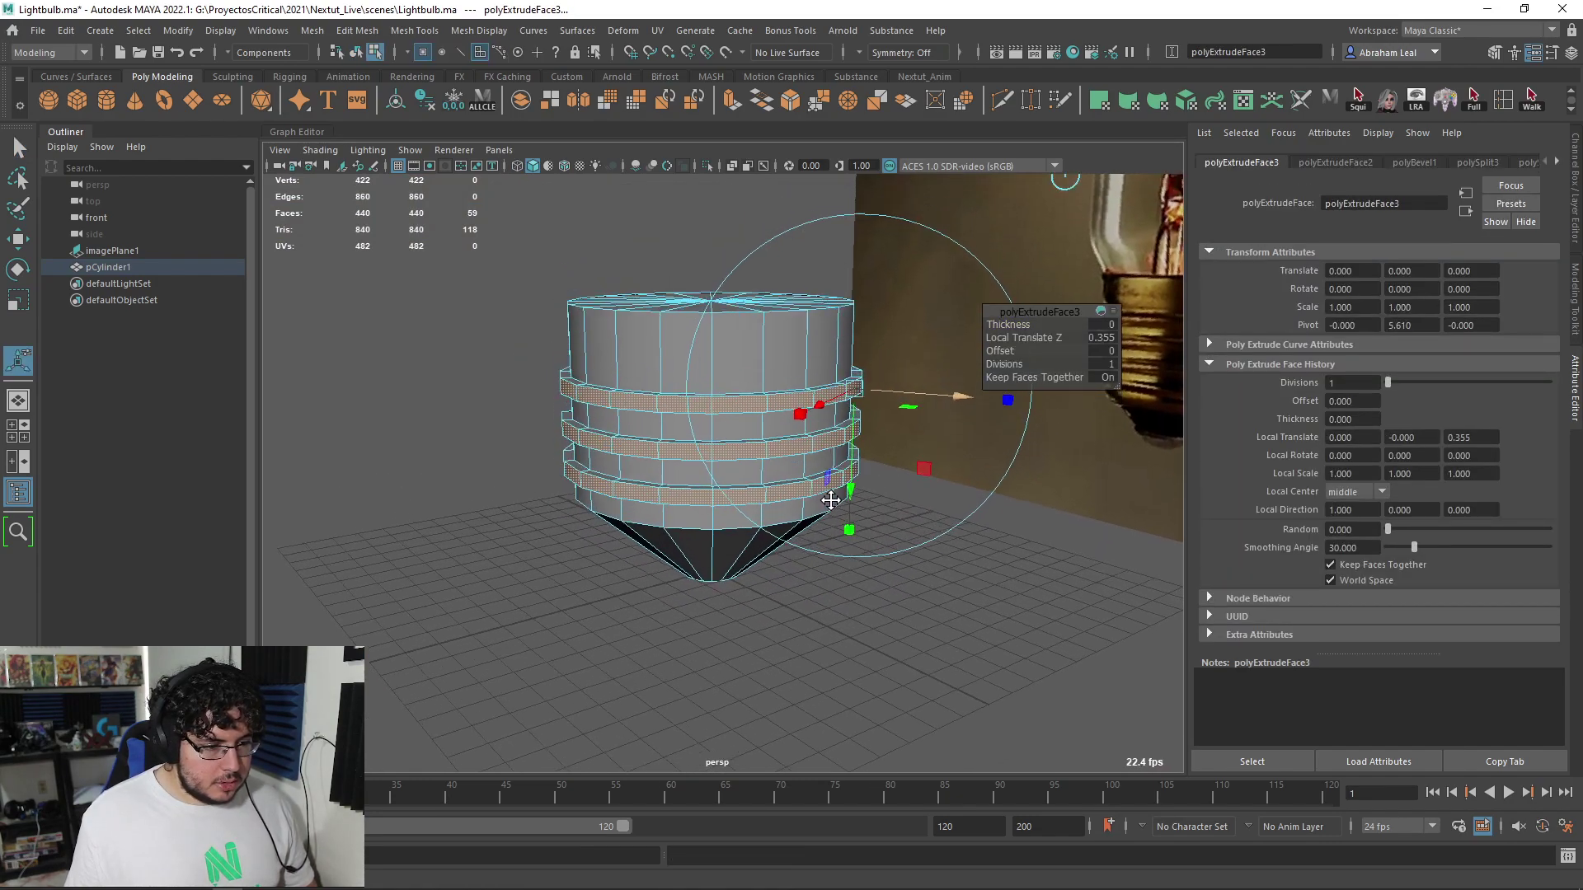
drag(996, 347, 1007, 347)
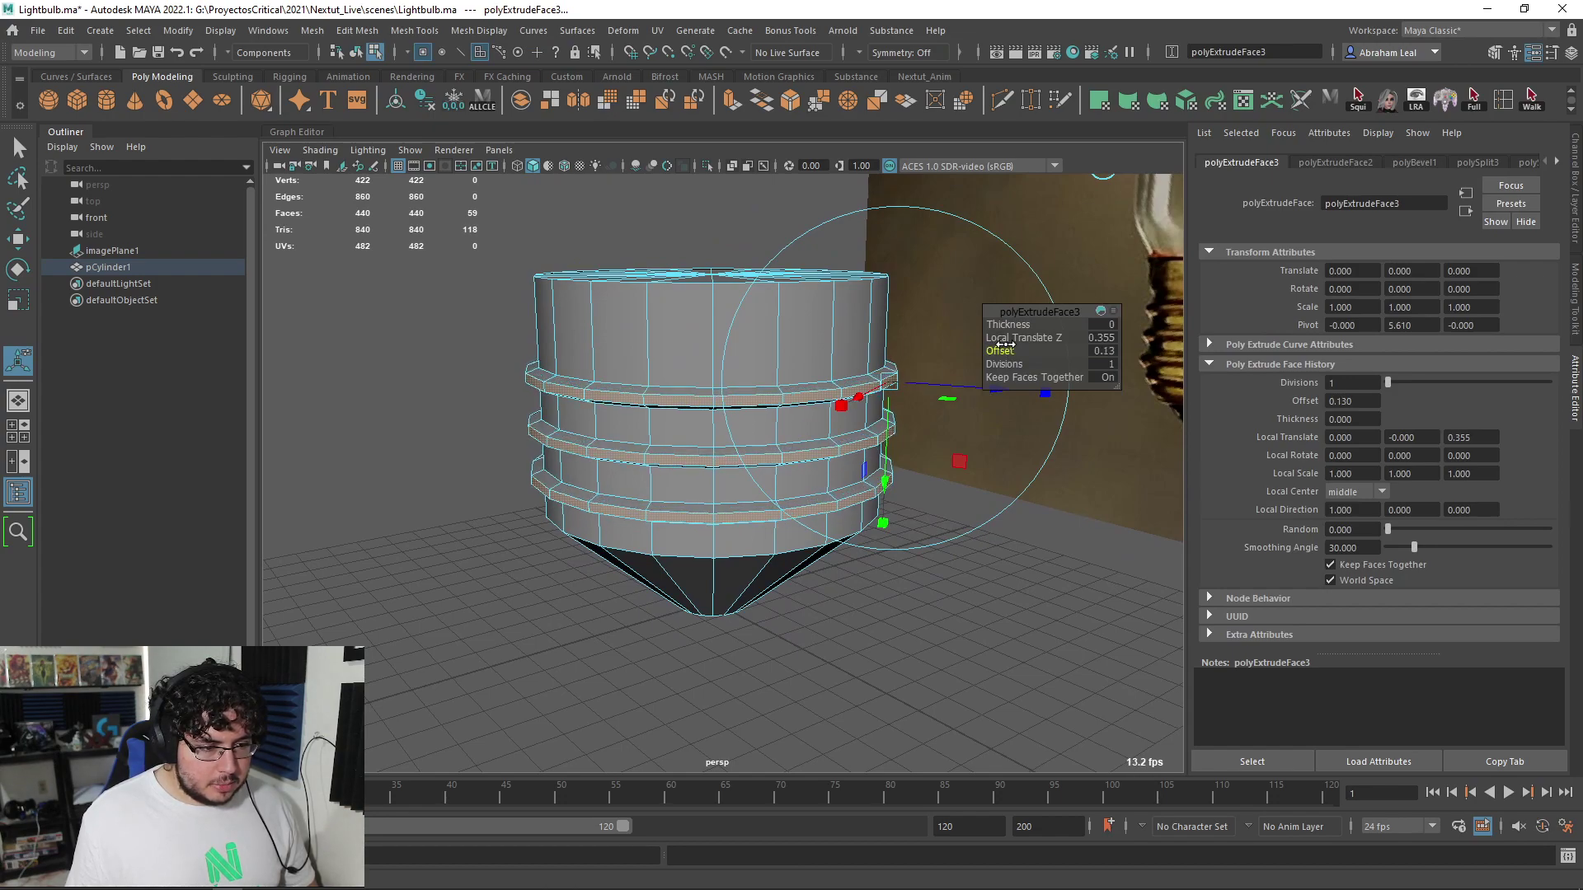
Extrude the two face loops between the ridges inward with local translate Z -0.295 and offset 0.17
key(q)
click(755, 429)
shift+double_click(797, 429)
shift+double_click(756, 490)
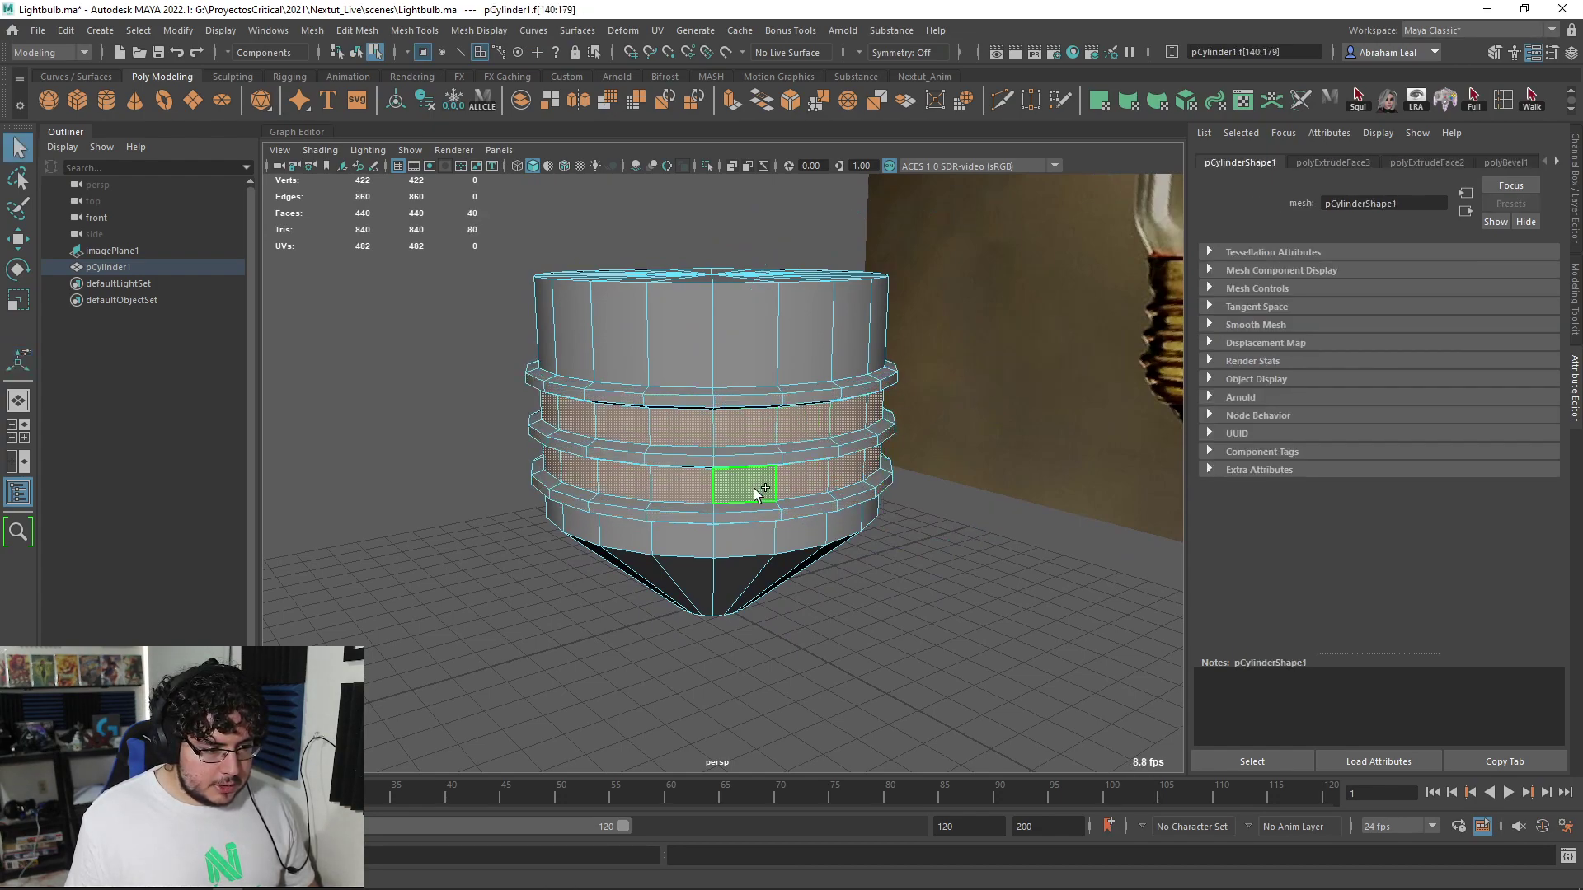
key(ctrl+e)
drag(982, 418, 962, 420)
drag(992, 348, 1007, 348)
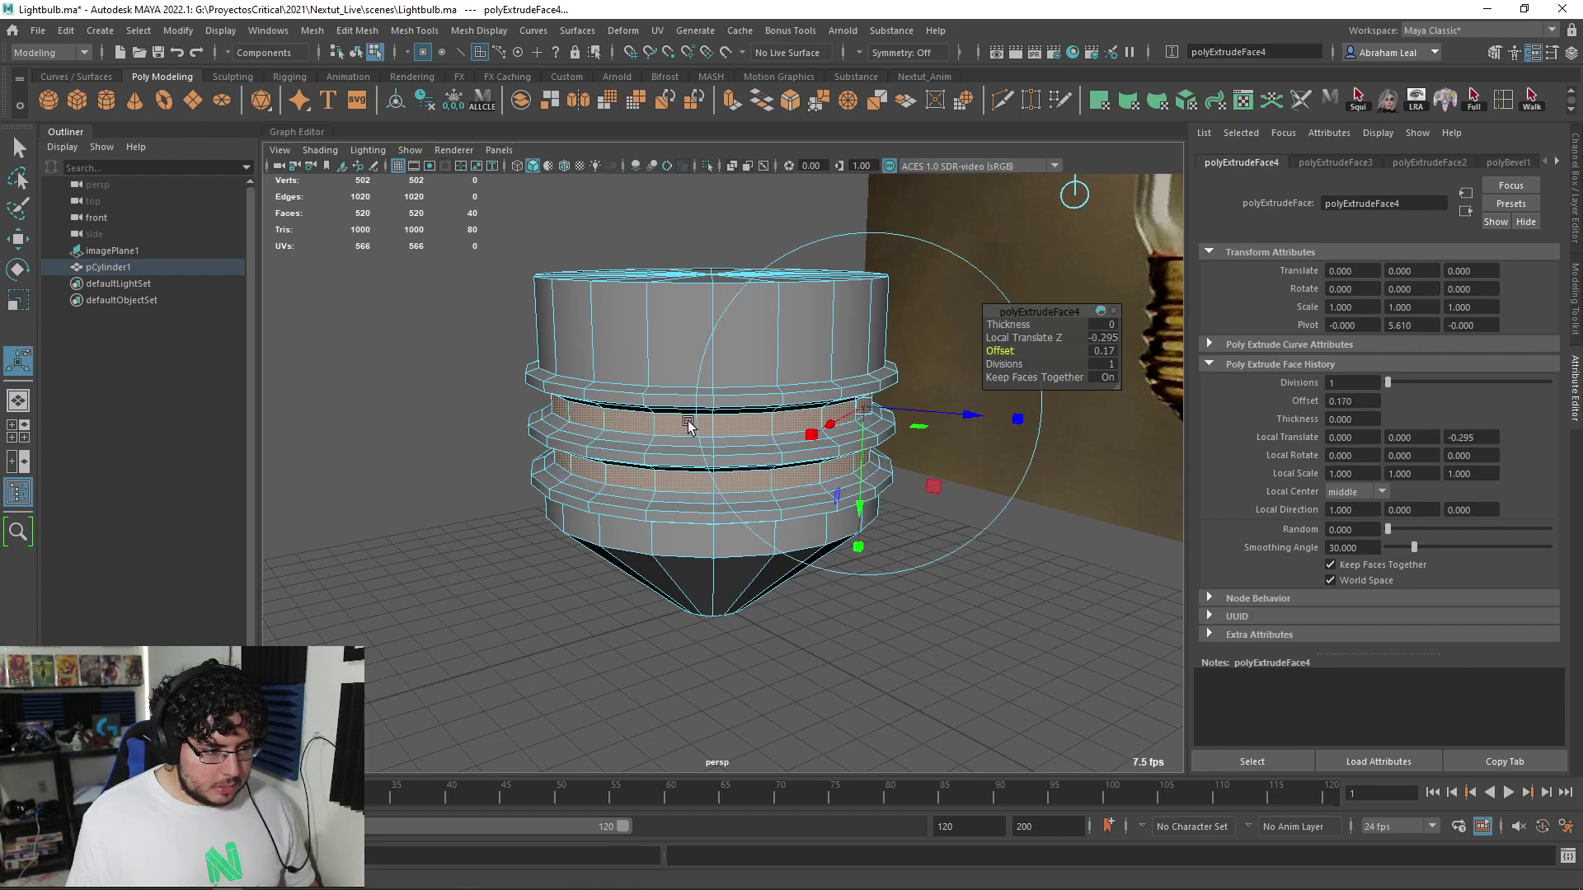
Inspect the threaded base in smoothed display in object mode and return it to the unsmoothed display
alt+drag(713, 421, 751, 378)
key(q)
key(F8)
click(529, 612)
alt+drag(530, 611, 674, 509)
click(649, 633)
key(3)
click(530, 581)
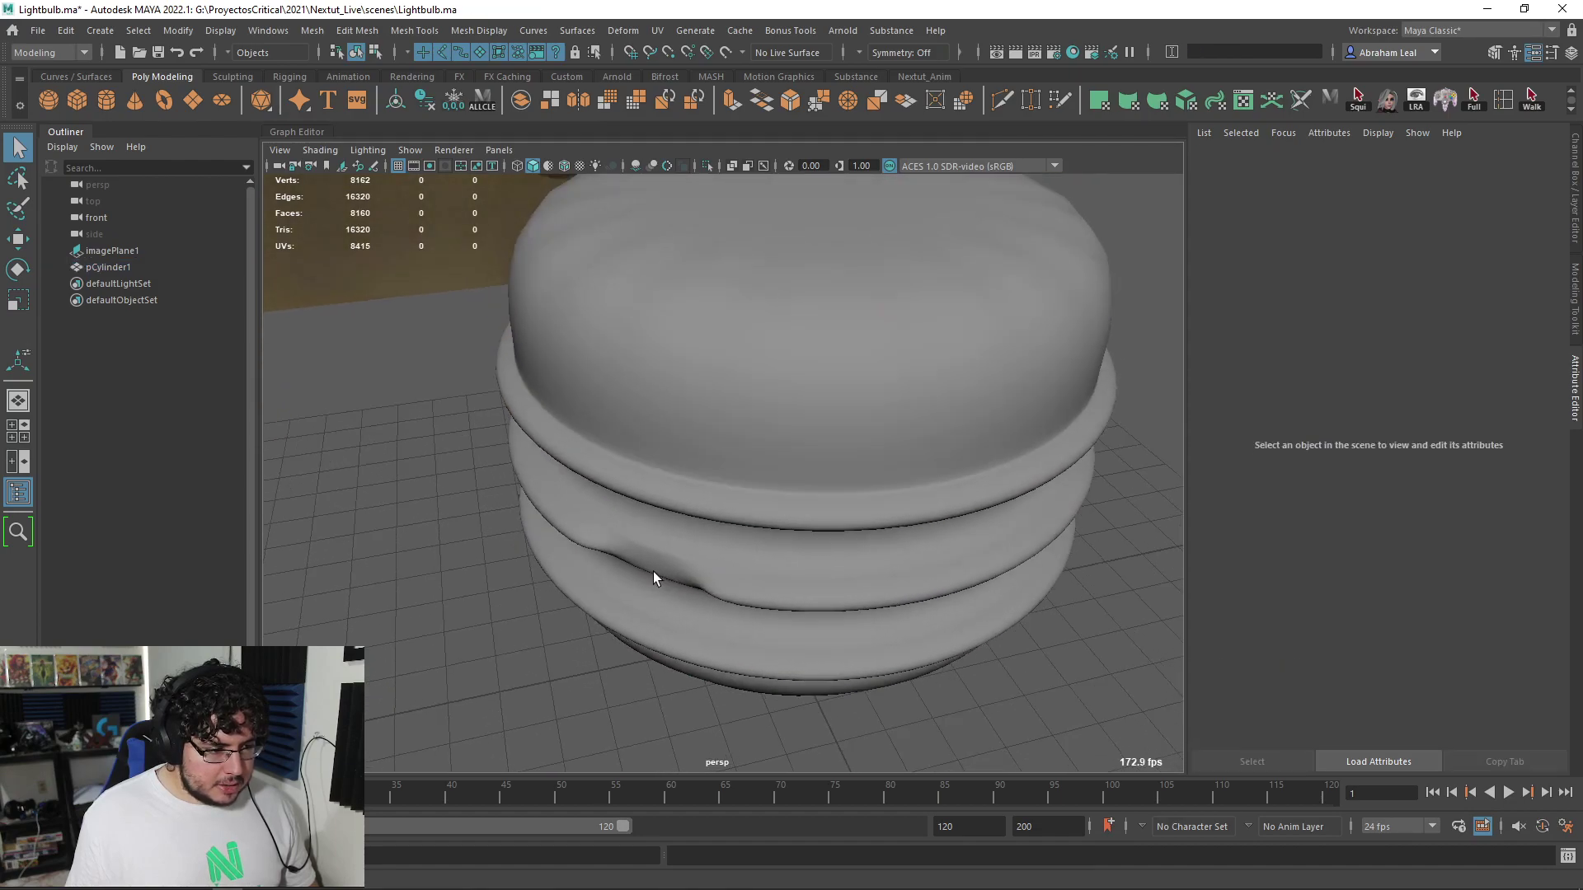
click(661, 577)
key(1)
alt+drag(650, 589, 675, 502)
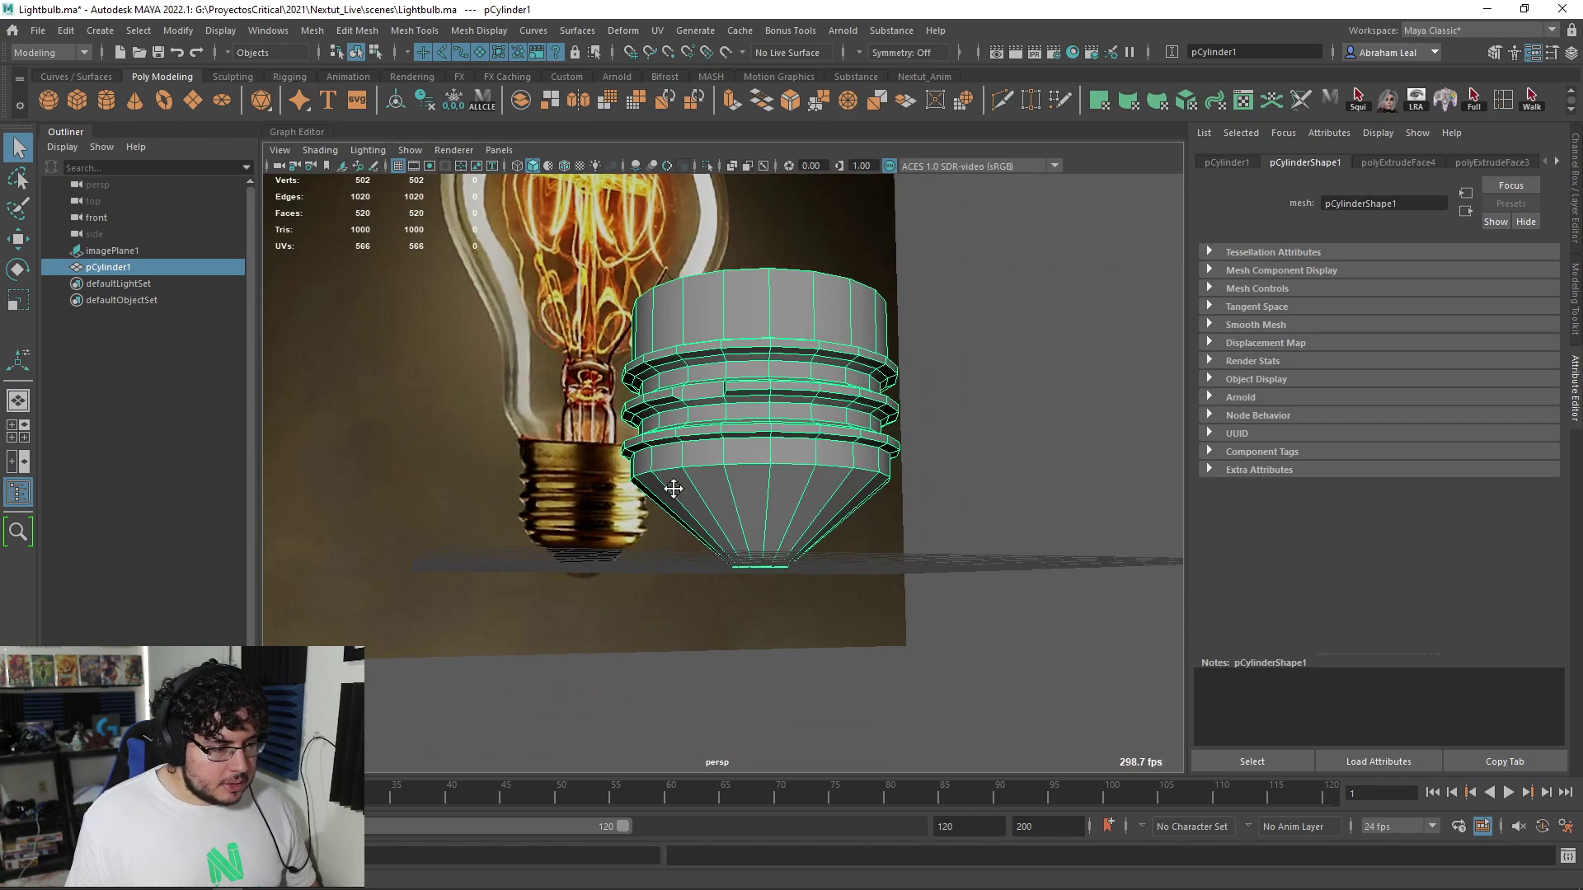
Insert three edge loops around the base's lower cone and scale them outward to round its taper
alt+right_drag(676, 502, 657, 487)
alt+middle_drag(623, 531, 612, 497)
scroll(611, 496, up, 1)
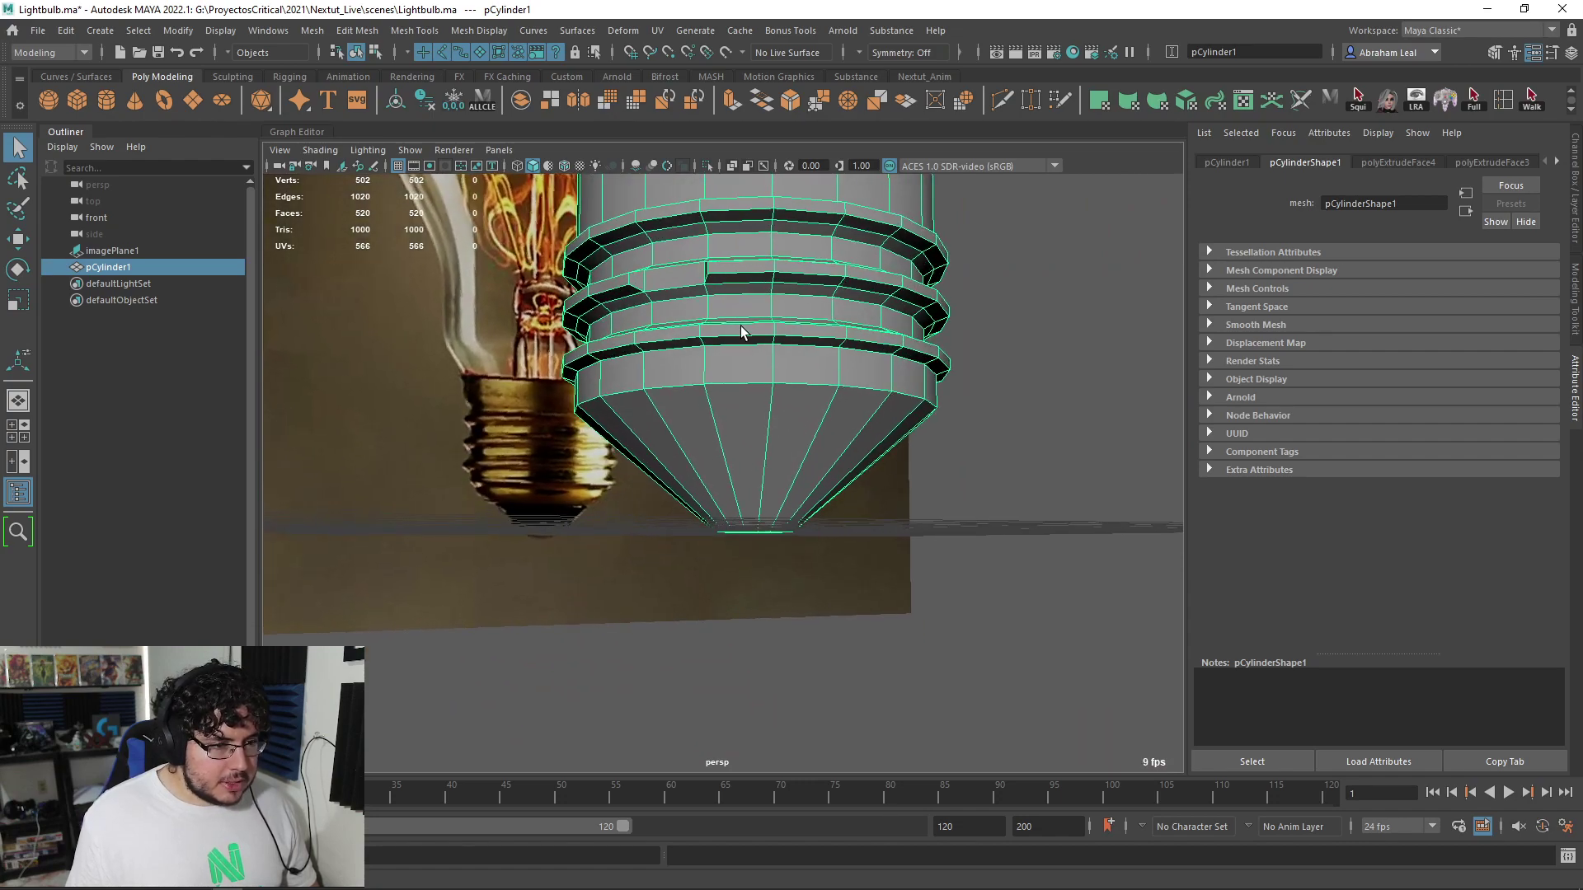
click(1000, 100)
ctrl+click(717, 487)
ctrl+click(717, 486)
ctrl+click(706, 415)
key(r)
double_click(685, 413)
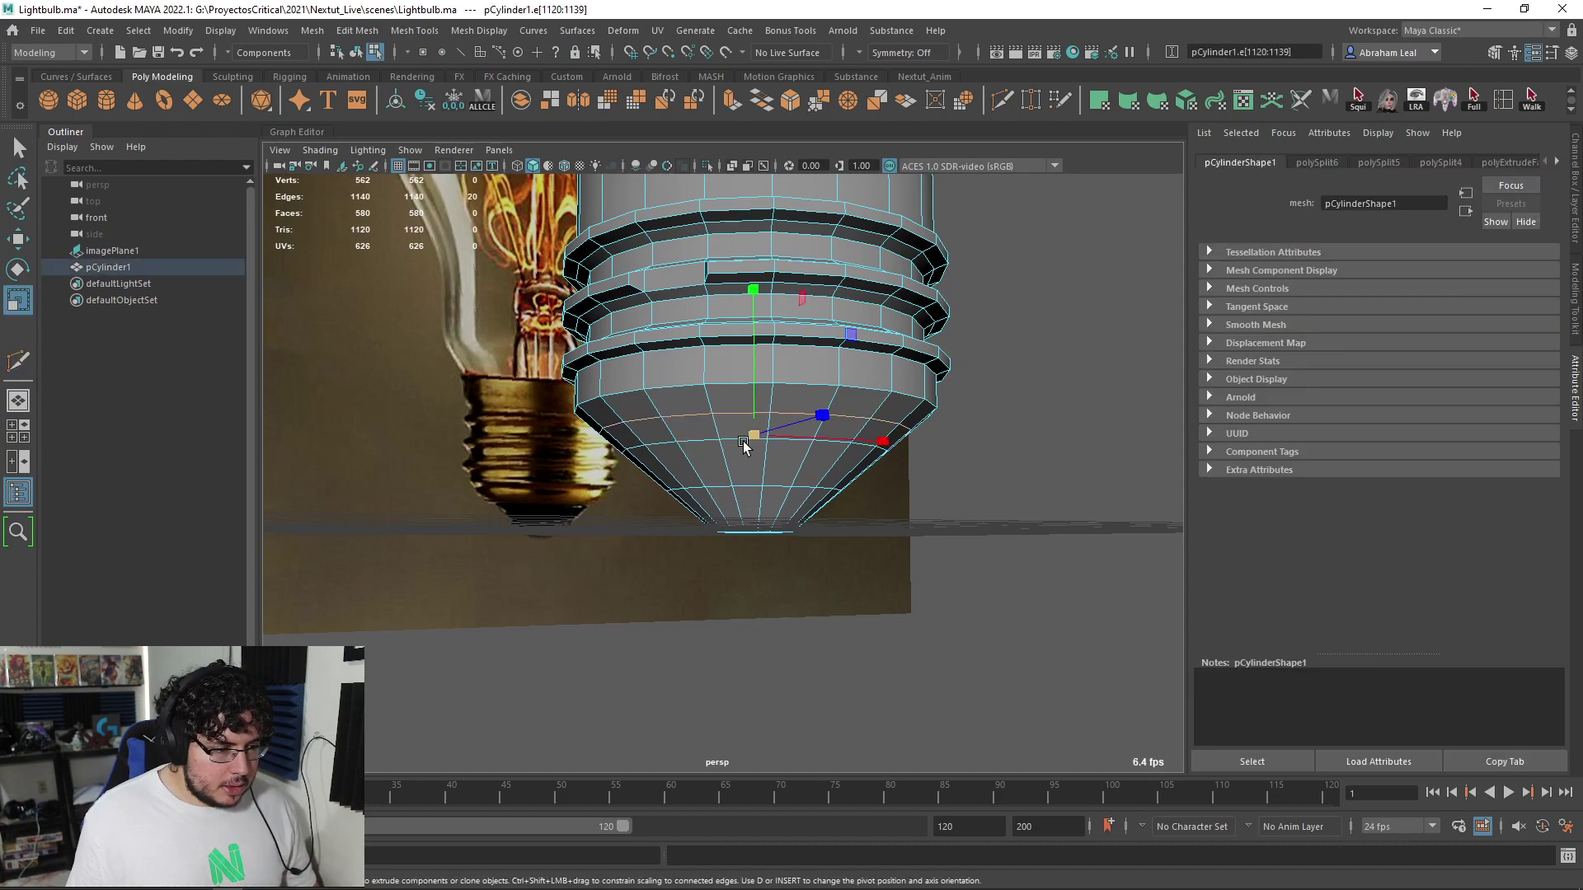
Bevel the edge loops around the lower taper and bottom tip with a fraction of 0.07
alt+drag(746, 441, 730, 418)
right_click(730, 418)
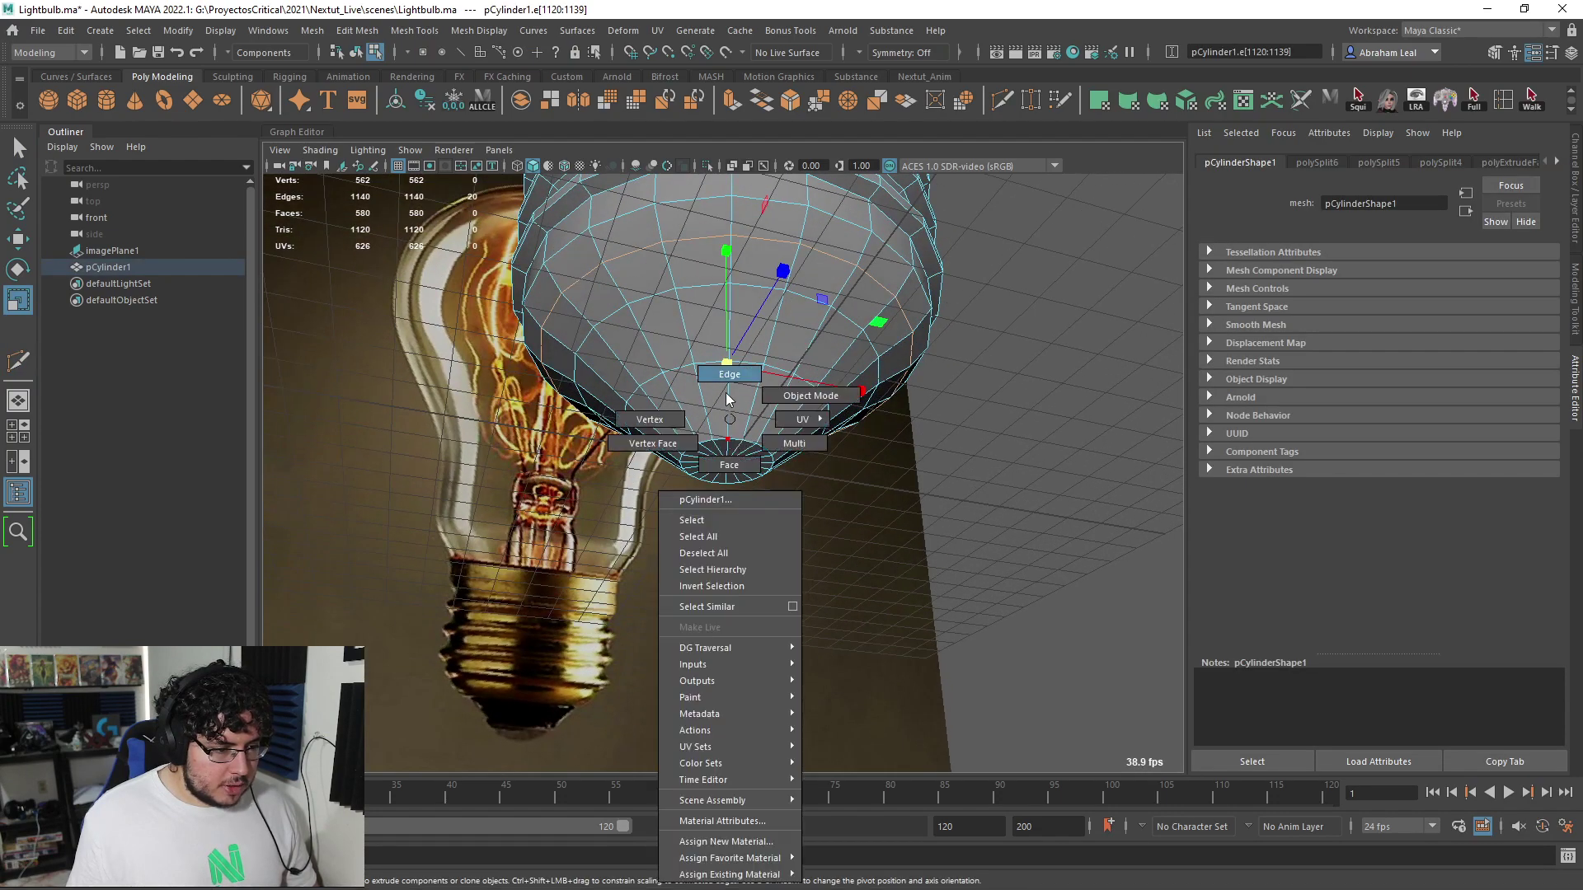
right_drag(729, 406, 729, 374)
double_click(718, 441)
key(q)
shift+double_click(706, 365)
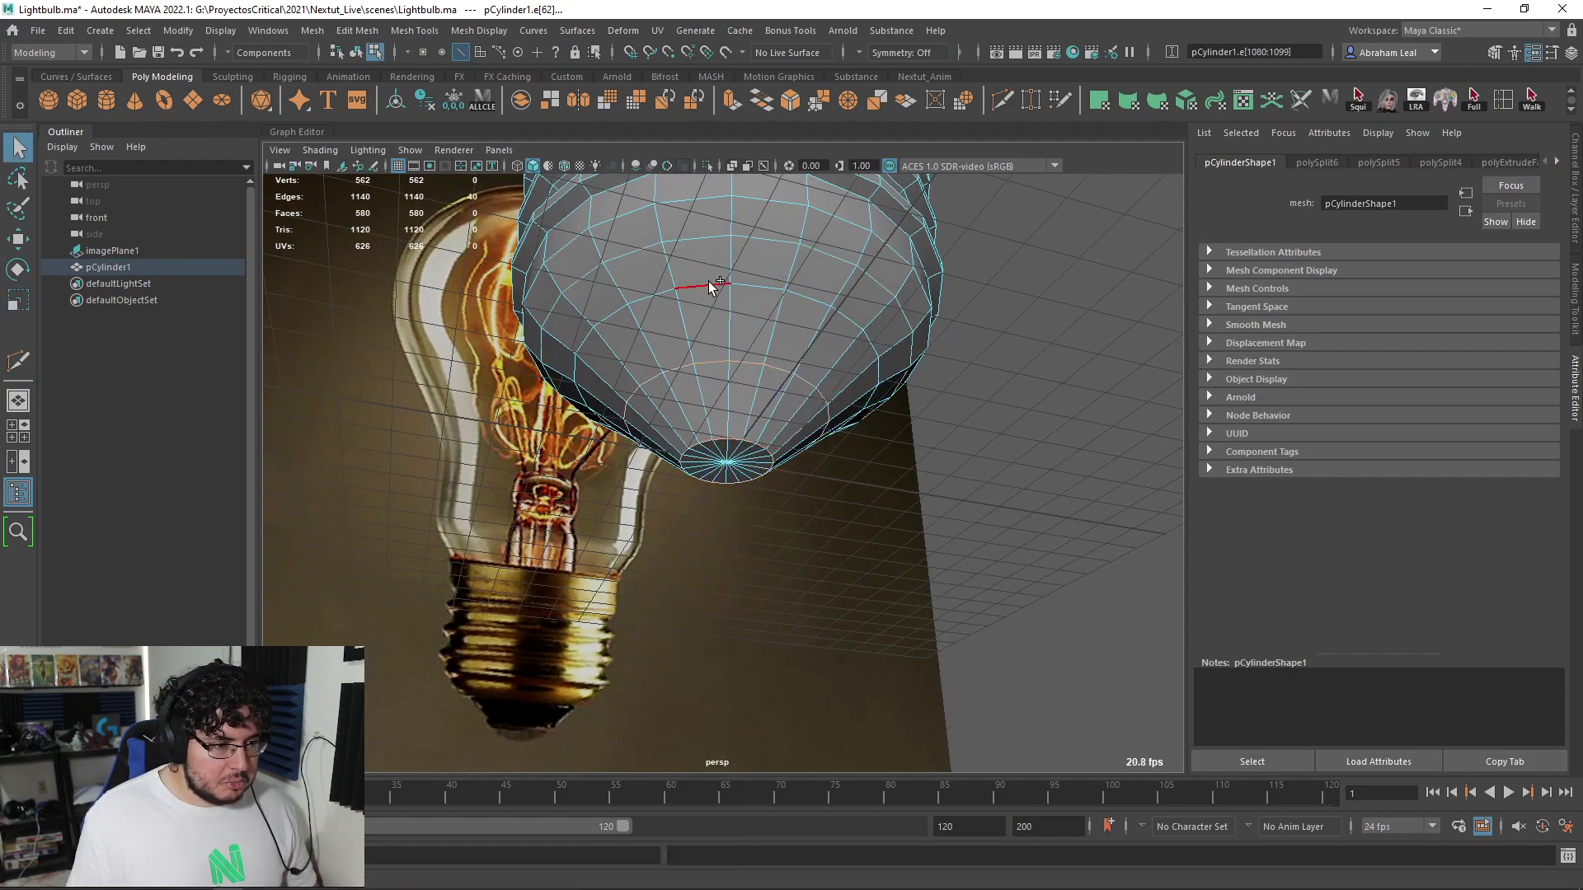
click(821, 99)
drag(995, 325, 774, 394)
Examine the bevelled base in smoothed display from below and the side, and restore the unsmoothed display
key(3)
key(F8)
key(q)
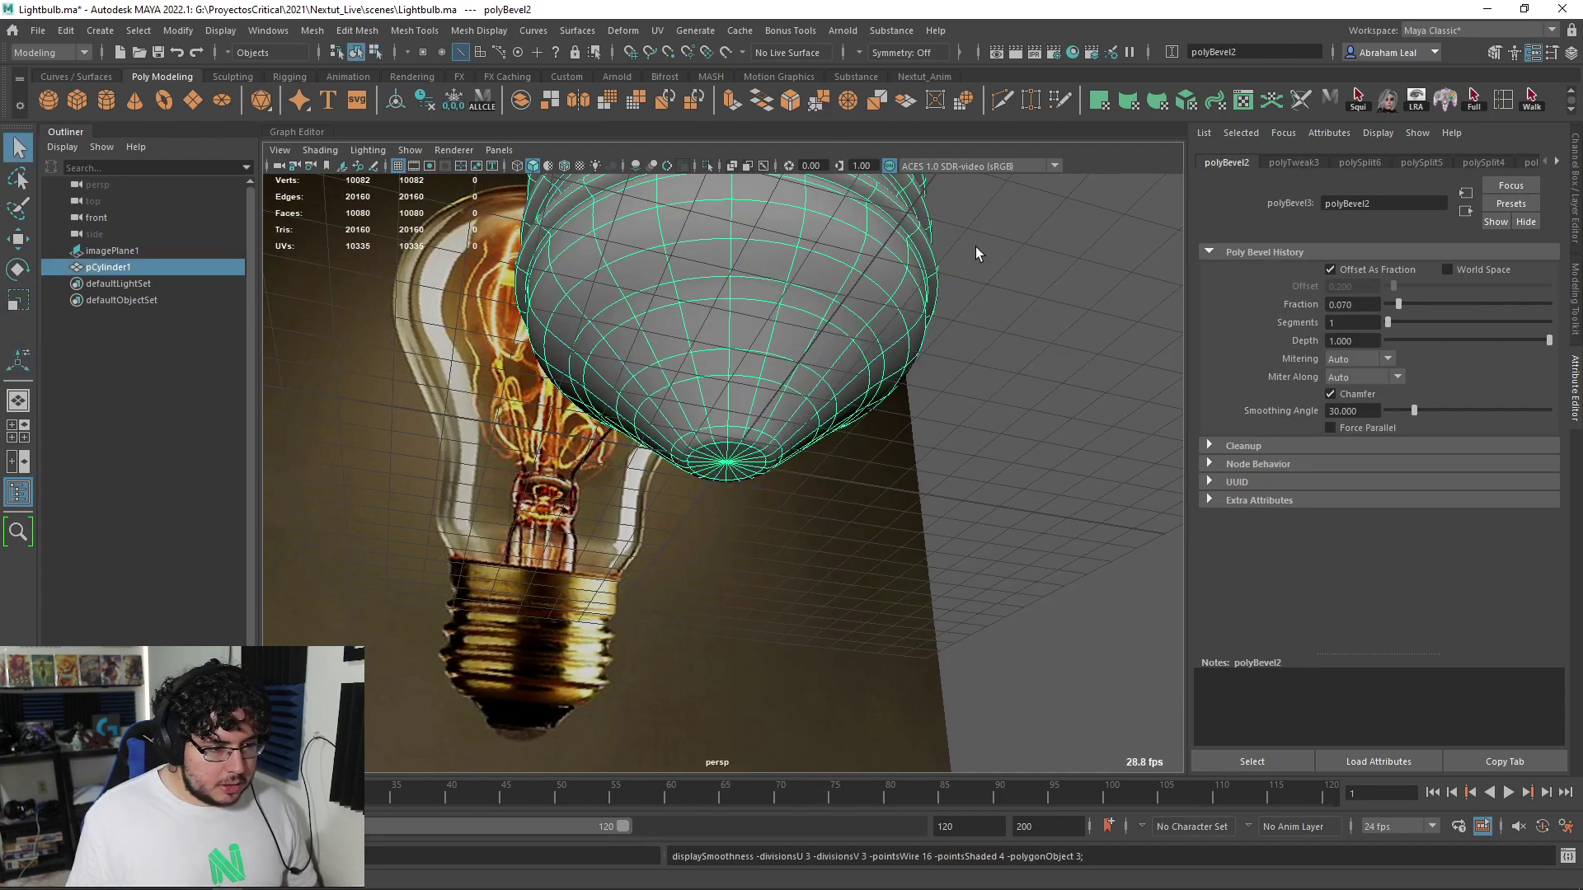
click(969, 257)
scroll(970, 257, down, 5)
alt+drag(879, 371, 823, 424)
alt+middle_drag(742, 321, 735, 438)
scroll(735, 438, up, 5)
click(741, 441)
key(1)
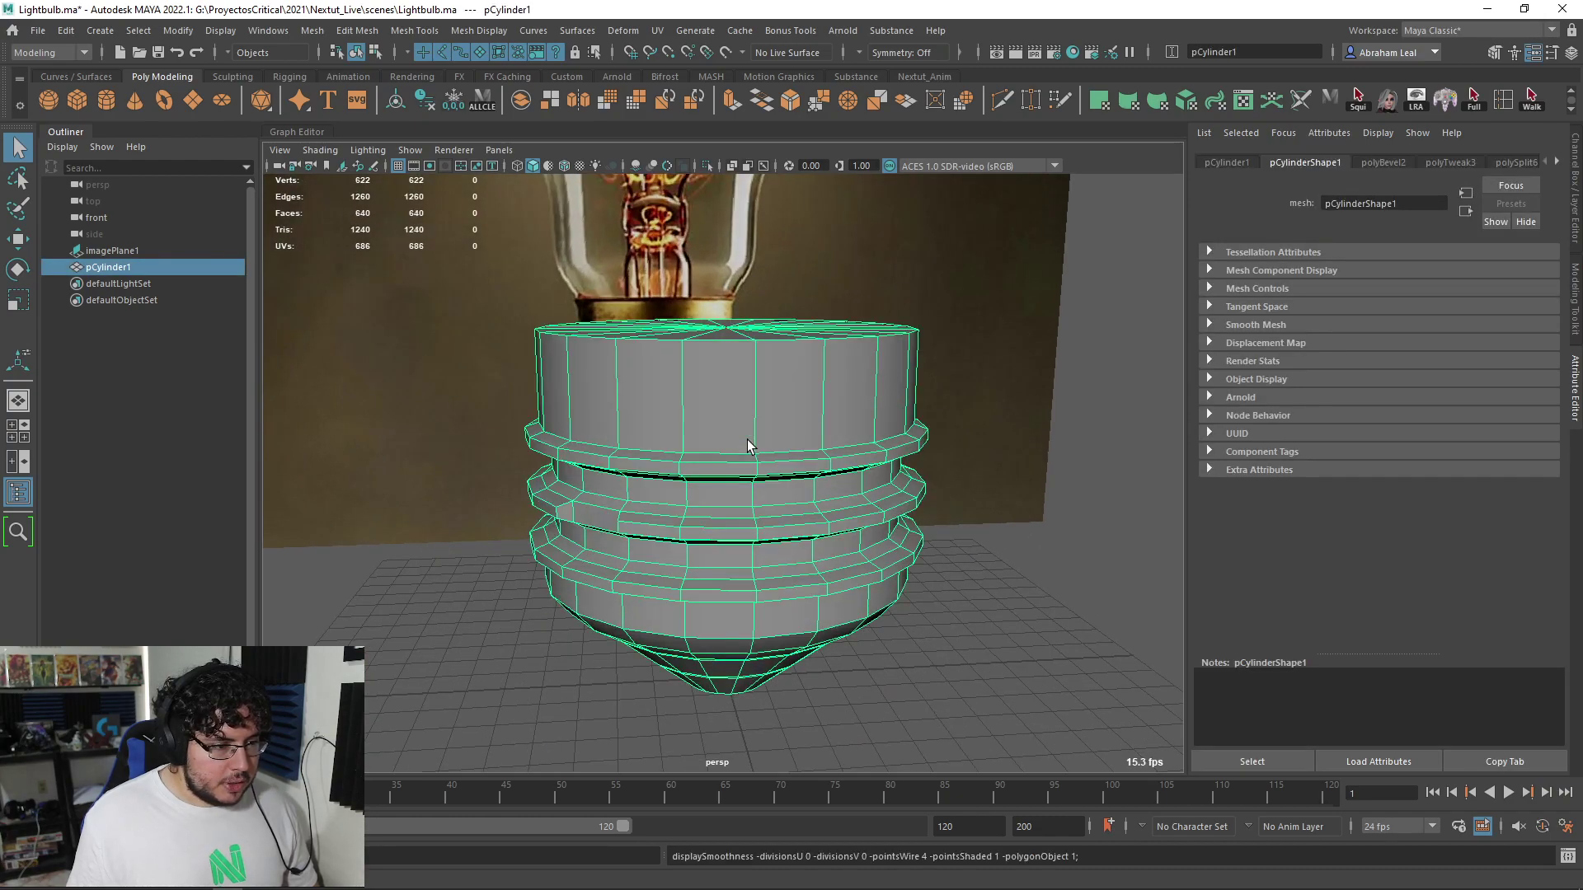
alt+drag(748, 445, 683, 378)
key(F9)
key(ctrl+e)
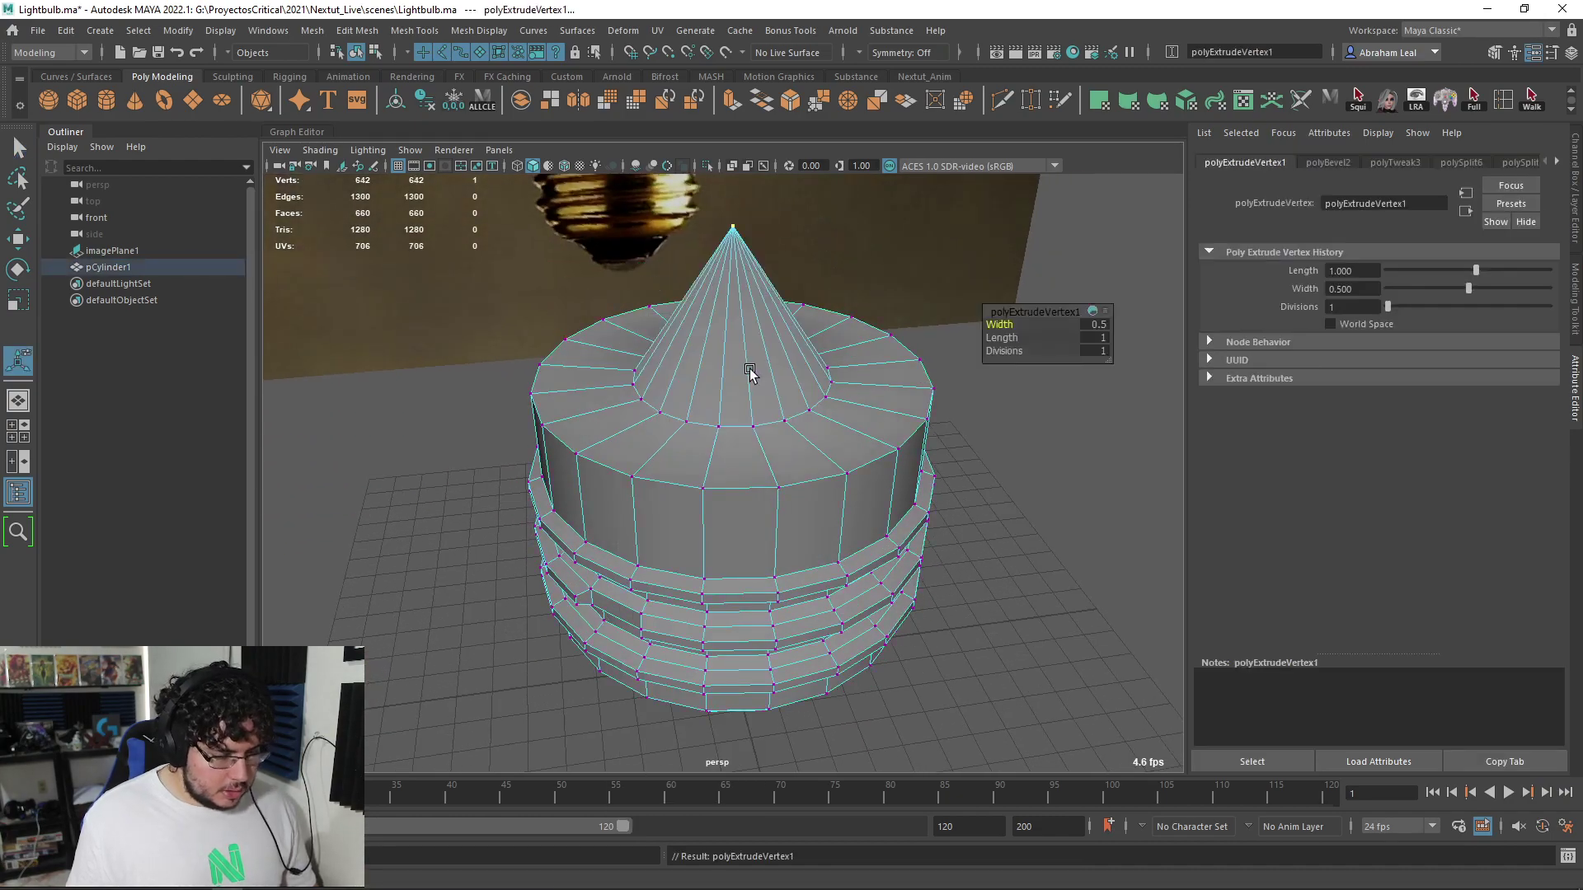
key(ctrl+z)
Inset the top cap faces with an extrude offset of about 0.42 and extrude them downward into a recess inside the rim
right_drag(768, 389, 767, 342)
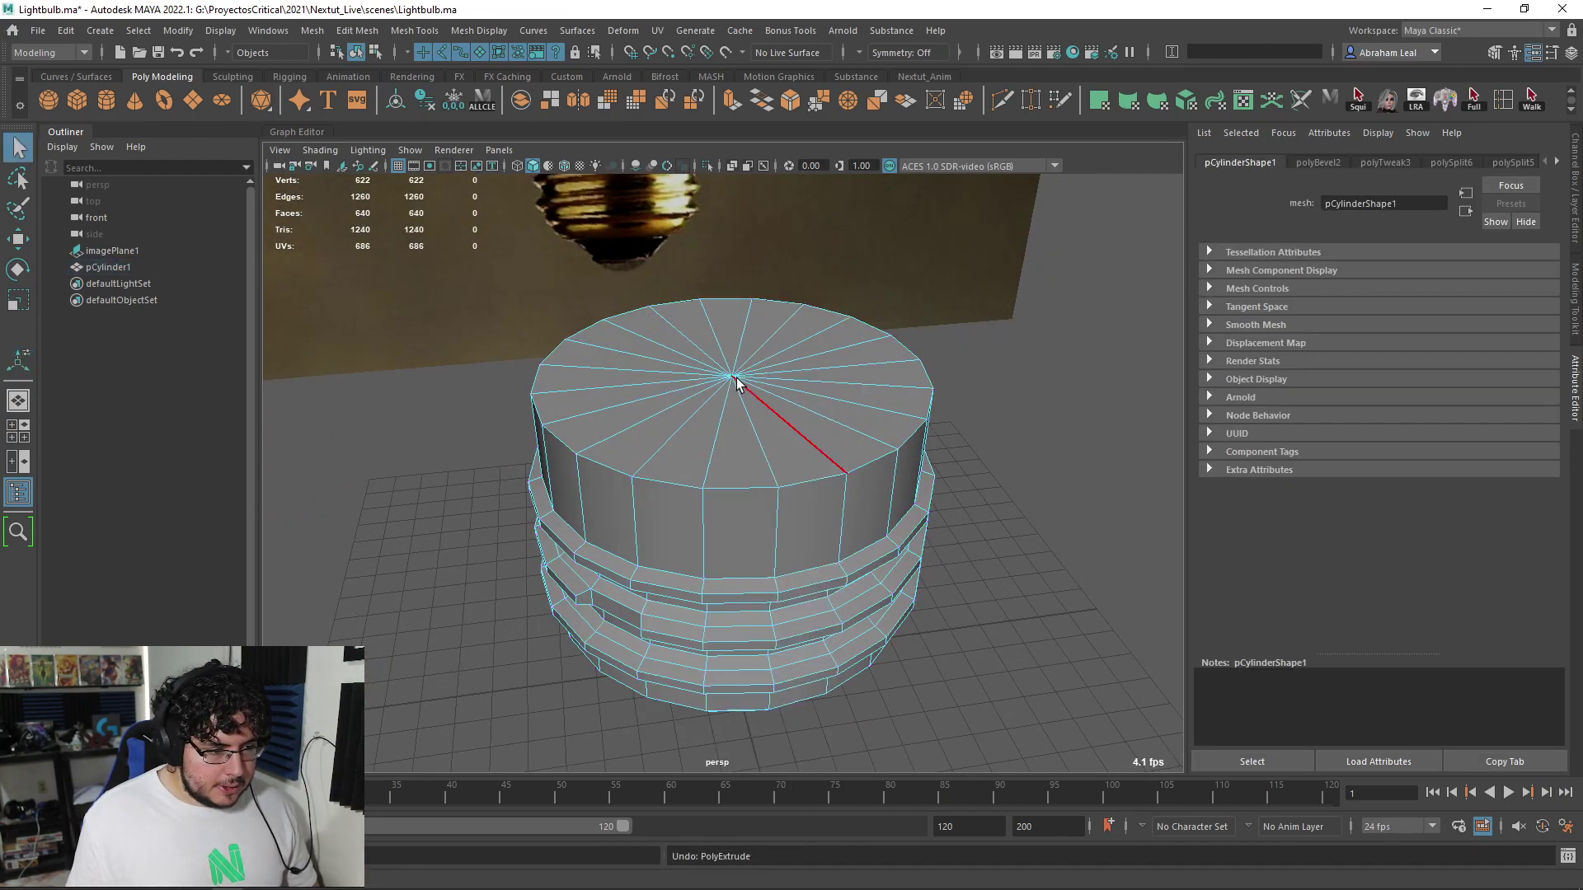
click(730, 377)
key(ctrl+F11)
key(ctrl+e)
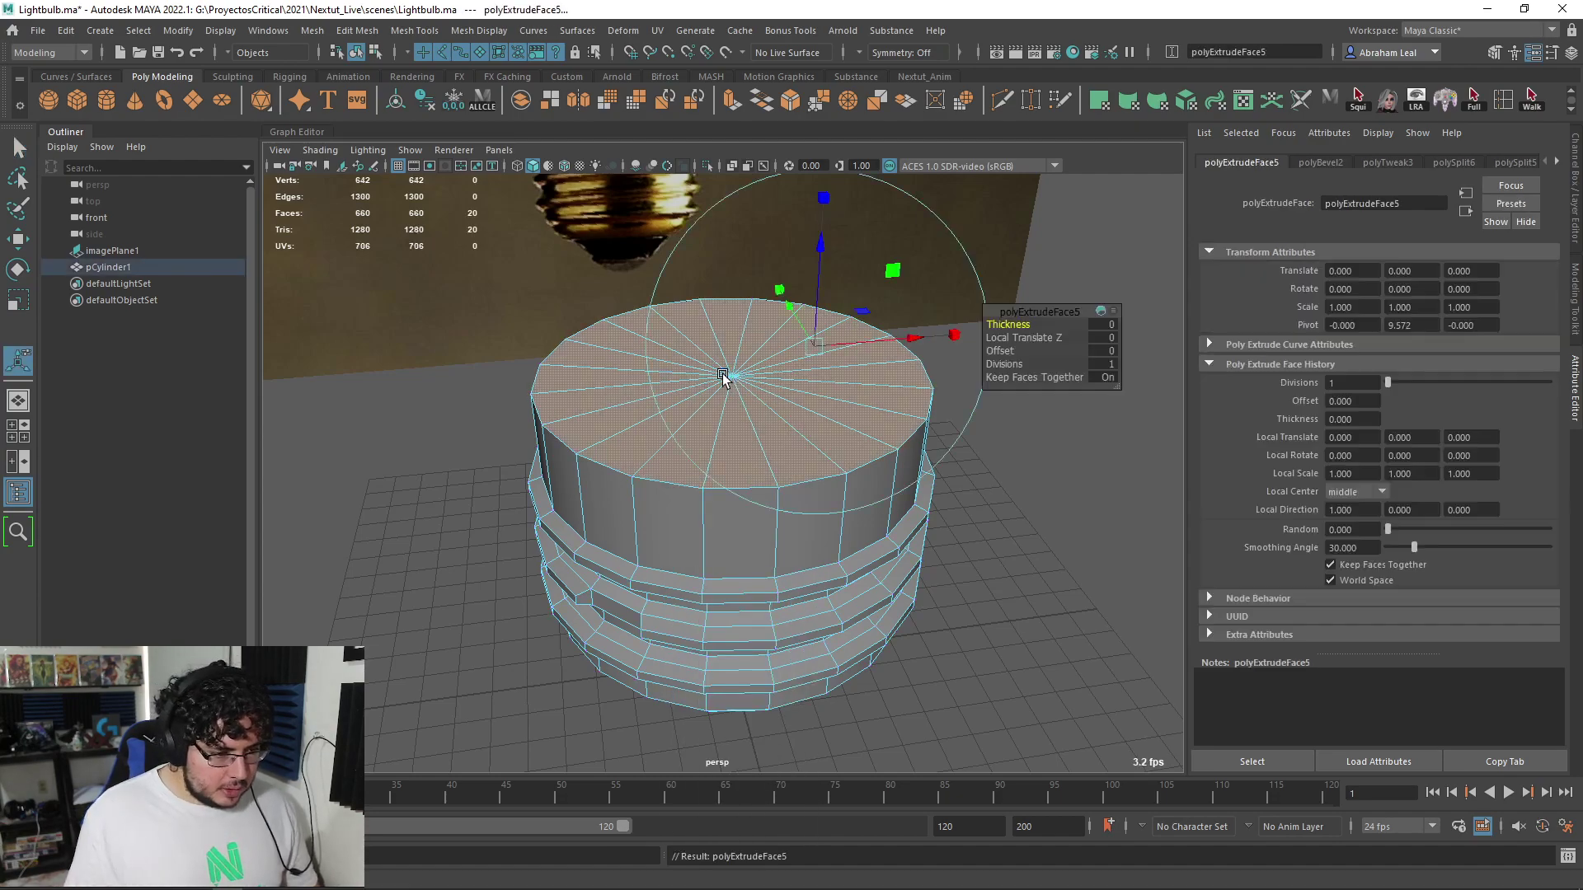
drag(1004, 350, 1041, 344)
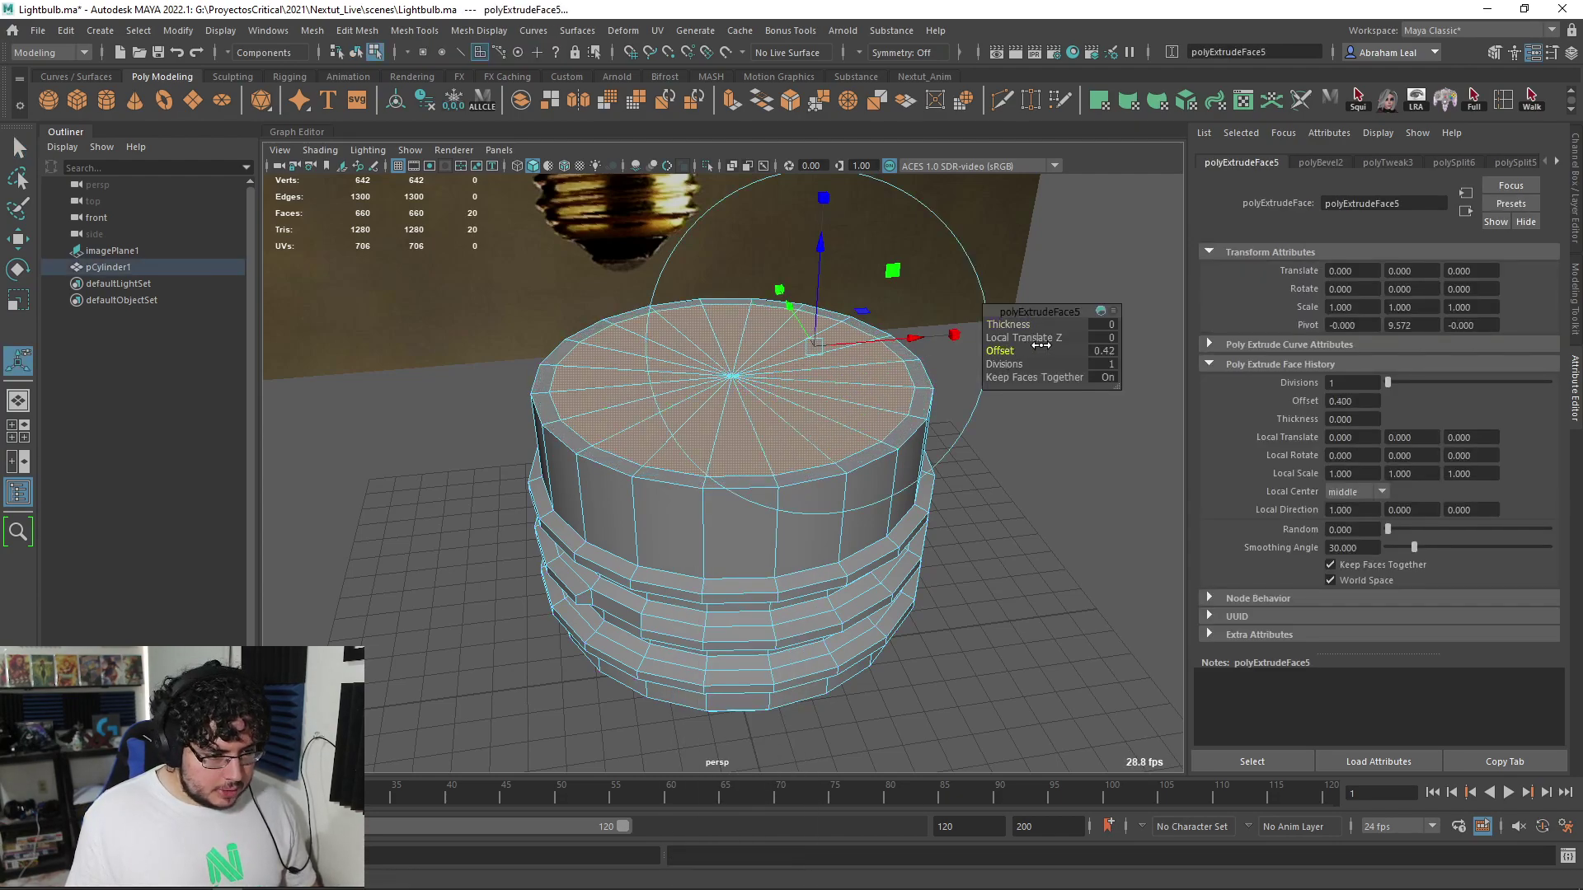
key(ctrl+e)
drag(820, 247, 789, 327)
key(q)
Bevel the edge loops of the recessed top rim and show the base smoothed in object mode
right_drag(734, 370, 718, 314)
double_click(718, 306)
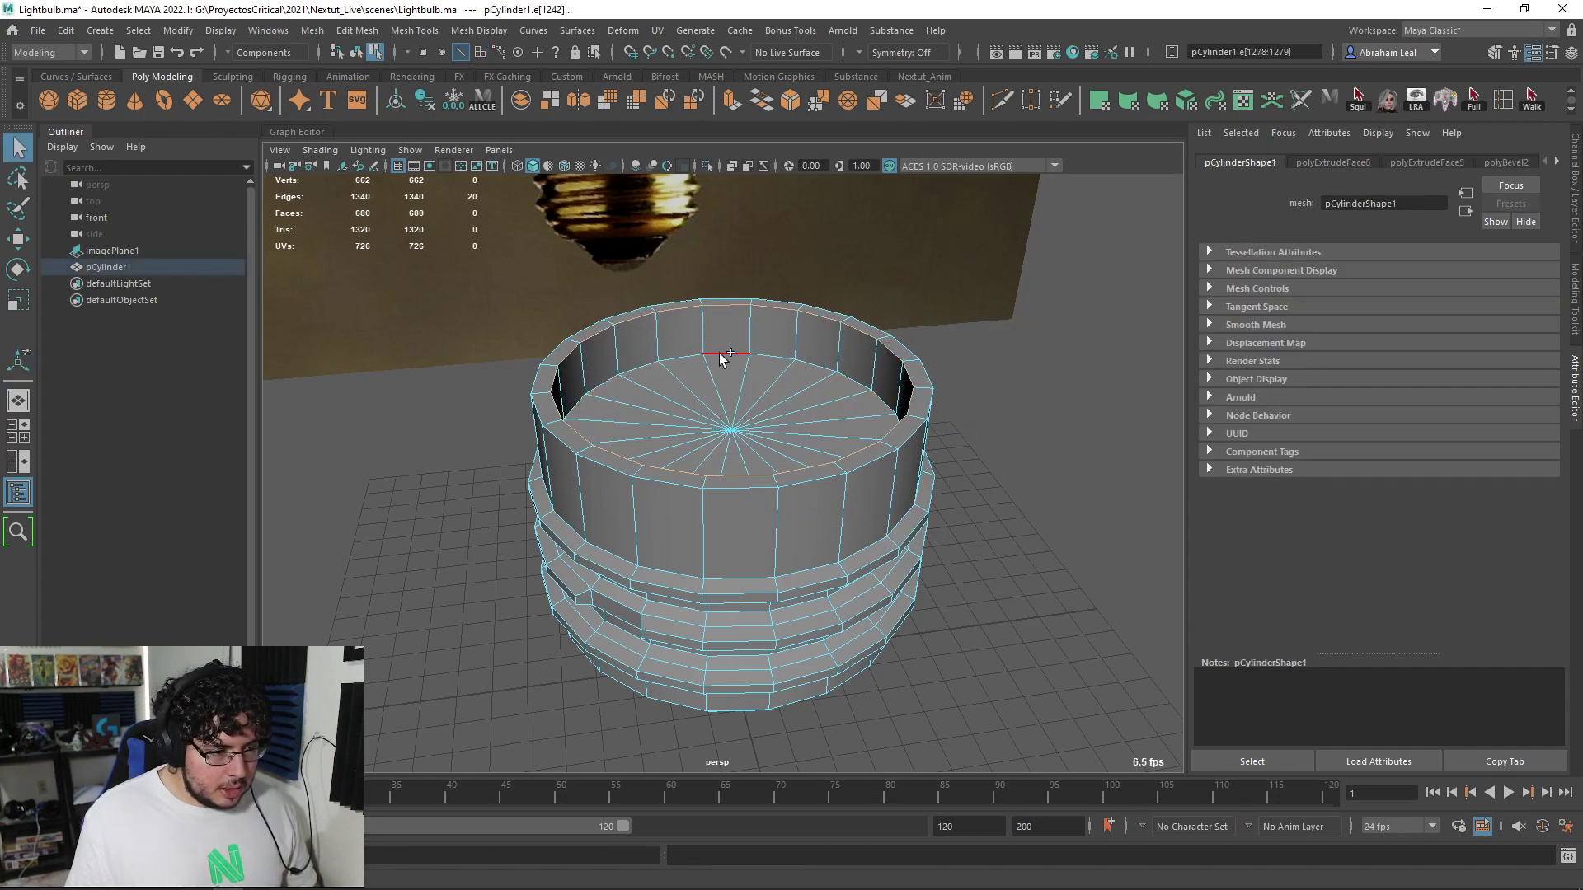
click(796, 97)
drag(1008, 337, 961, 327)
key(3)
right_drag(861, 400, 939, 375)
key(q)
click(957, 381)
Draw a cubic EP curve in the front wireframe view along the glass's right outline, from inside the base collar to the top tip
alt+right_drag(956, 381, 885, 437)
alt+drag(884, 437, 842, 444)
key(space)
scroll(842, 443, down, 2)
key(4)
scroll(841, 442, down, 3)
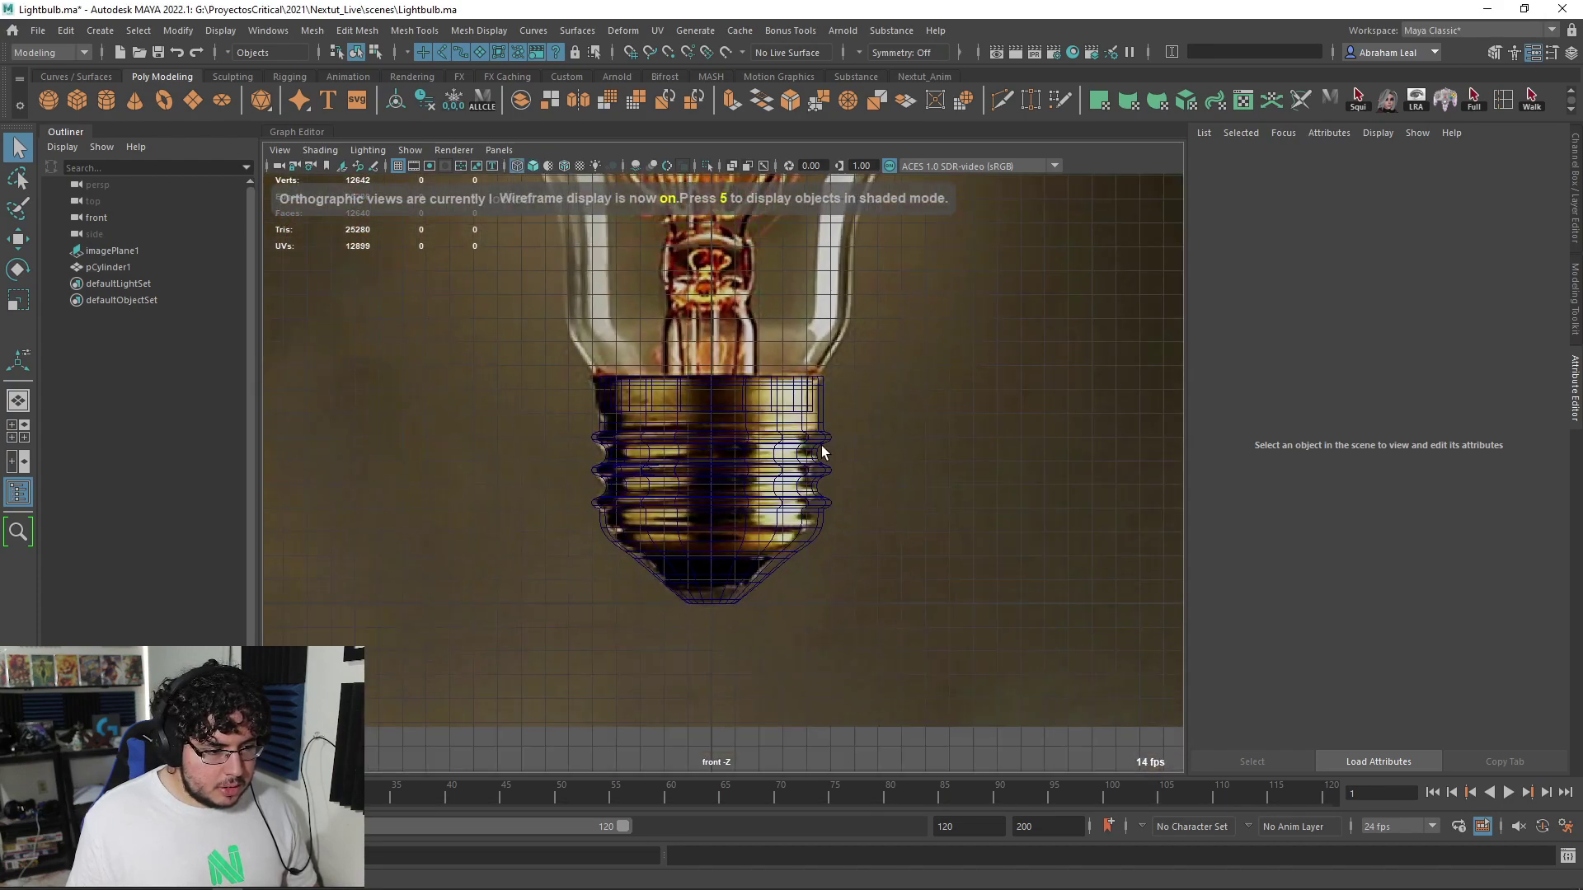
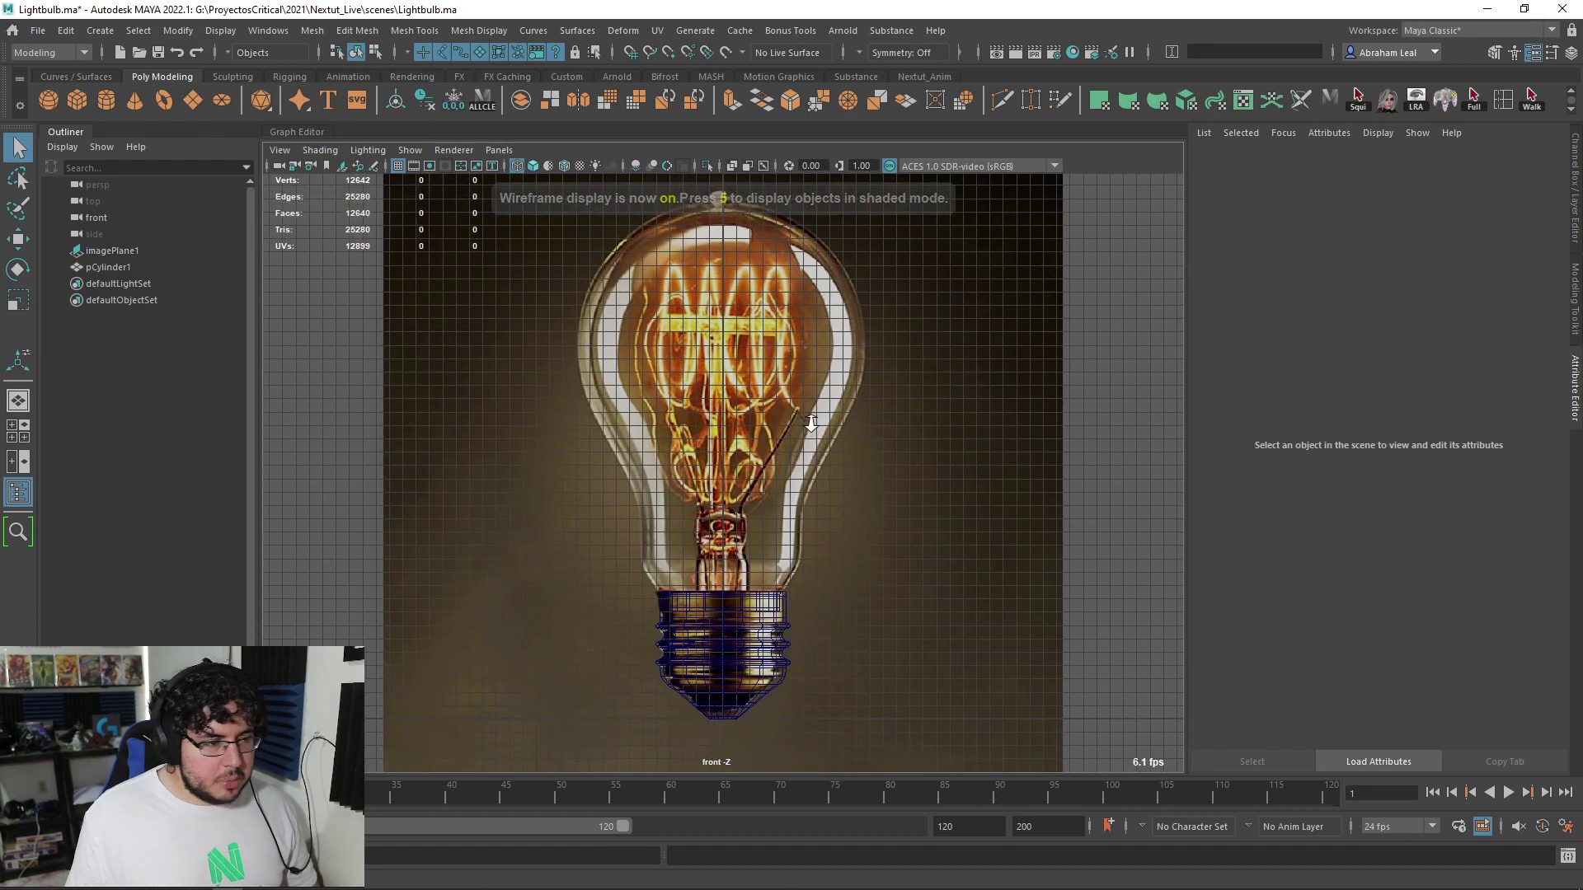
click(101, 31)
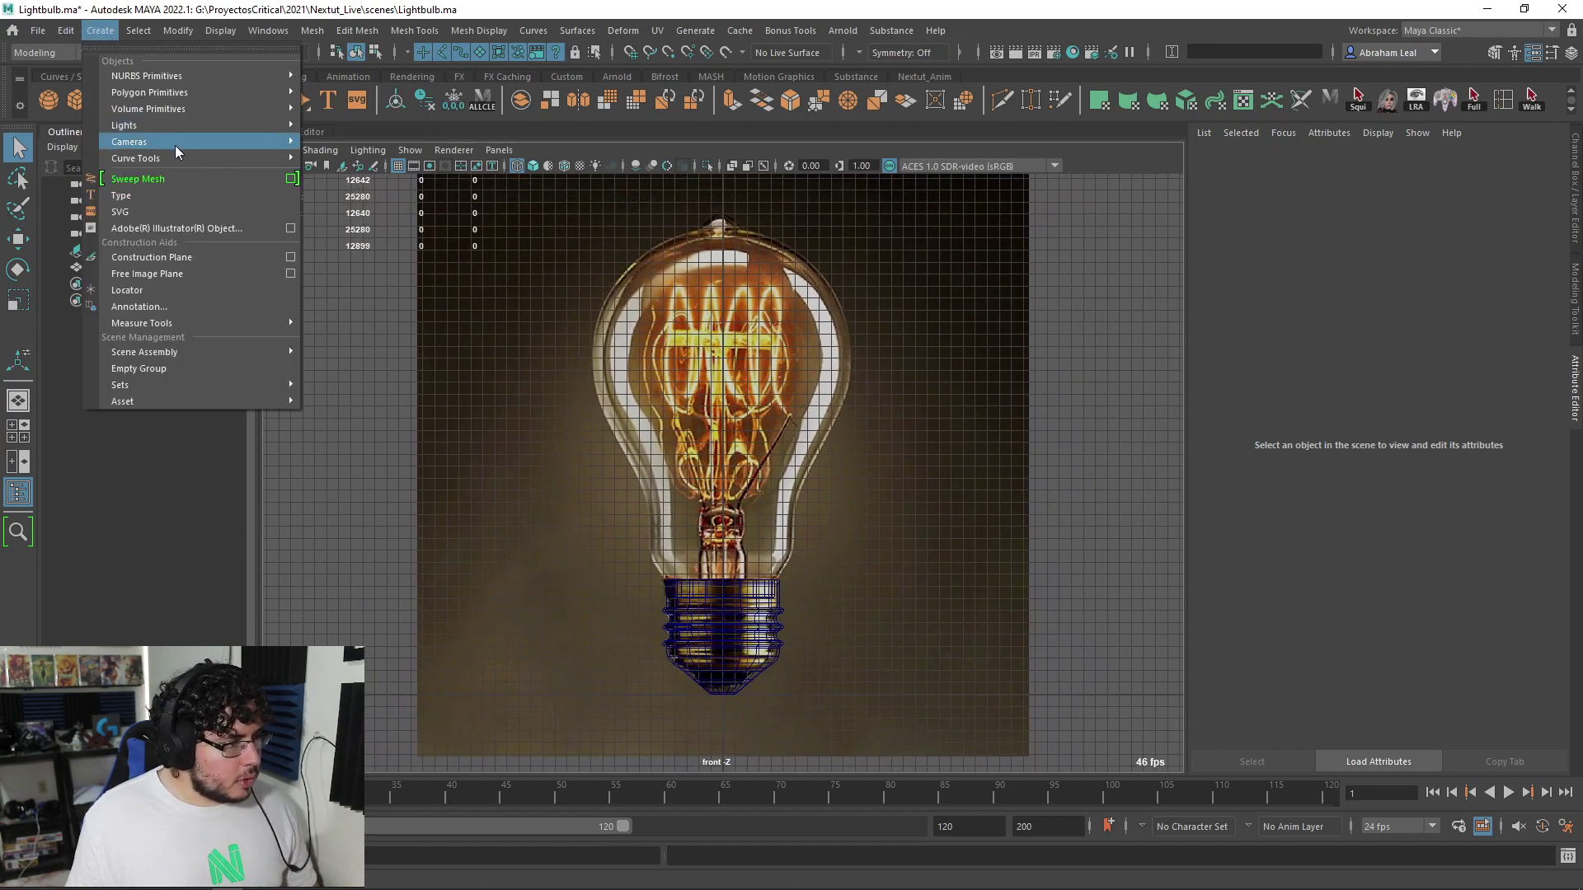
mouse_move(176, 155)
click(369, 160)
scroll(789, 652, up, 3)
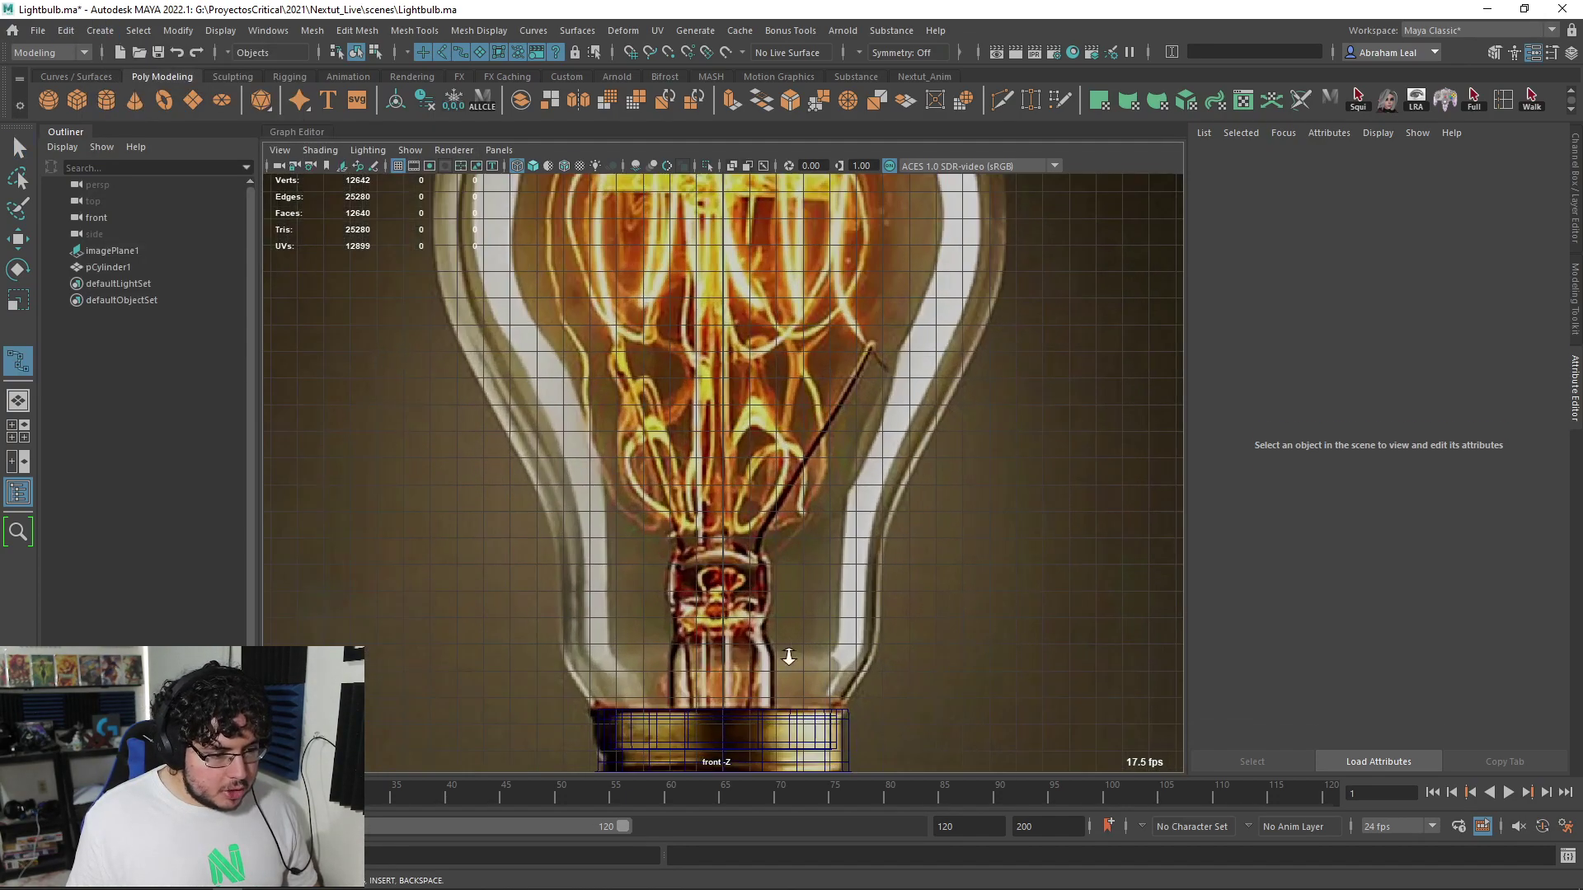
alt+middle_drag(789, 652, 801, 559)
click(768, 610)
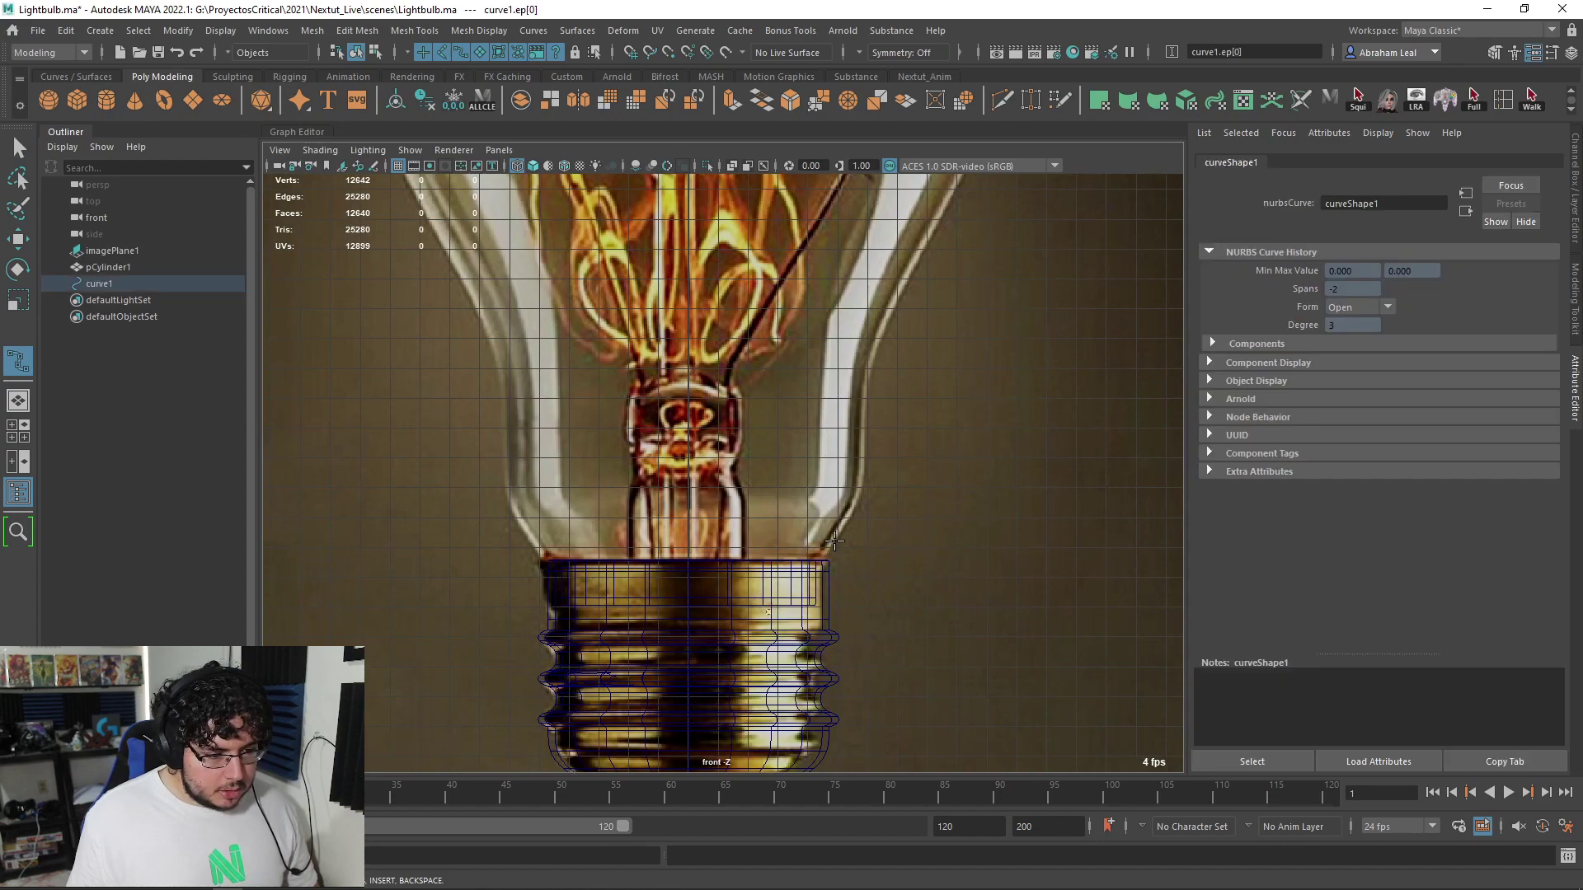
alt+middle_drag(874, 381, 861, 553)
click(891, 456)
alt+middle_drag(898, 424, 868, 580)
click(926, 504)
click(955, 338)
alt+middle_drag(955, 338, 913, 358)
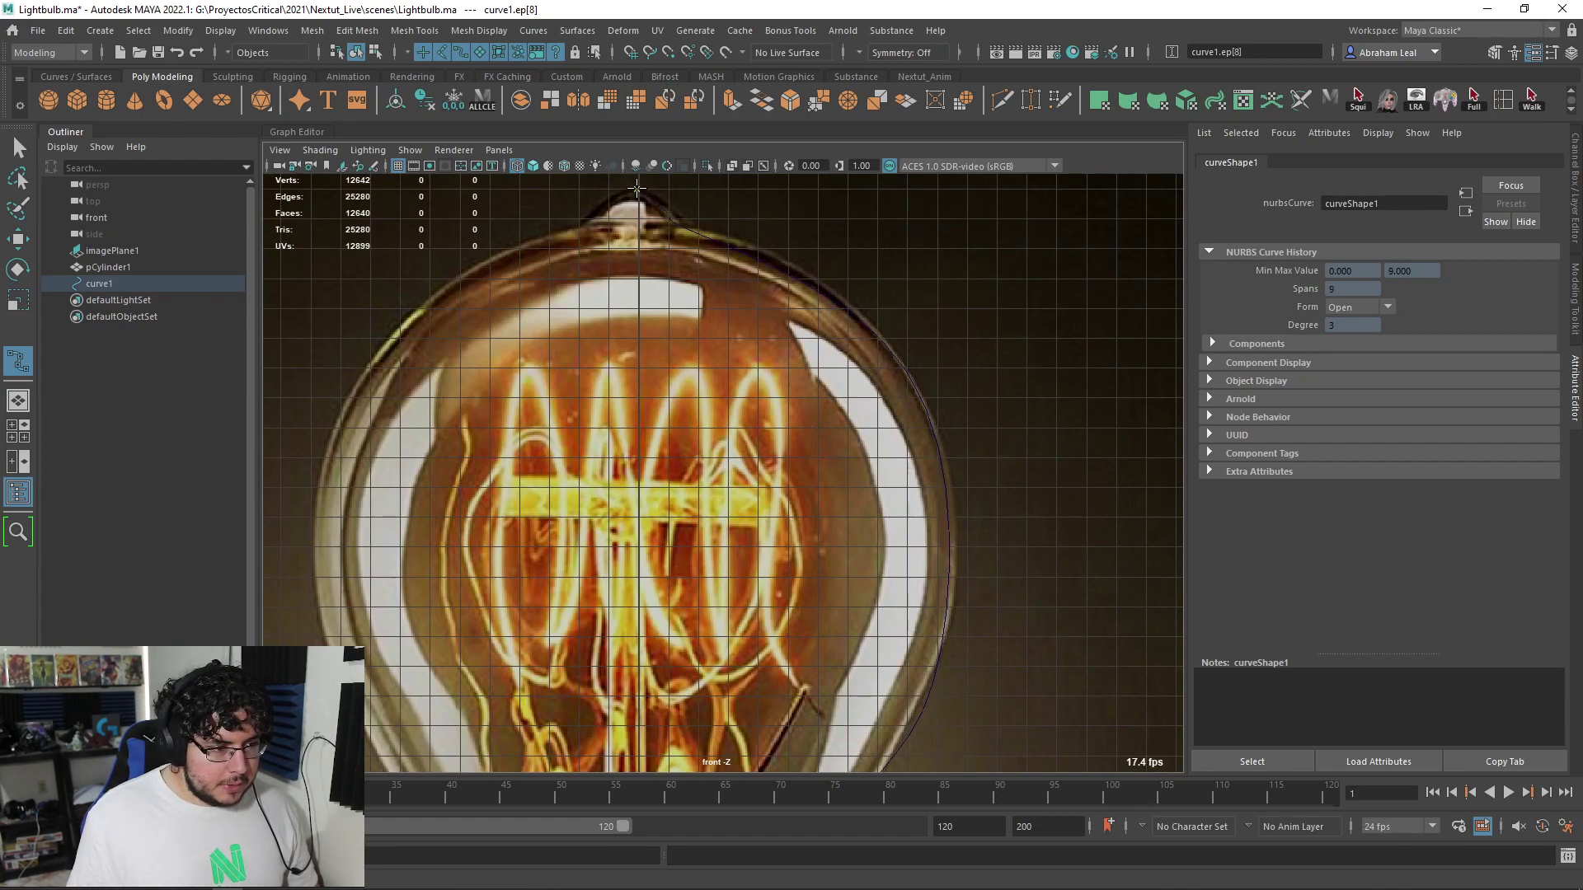
key(q)
Reposition the profile curve's uppermost control vertices to follow the pointed tip of the glass
right_click(671, 223)
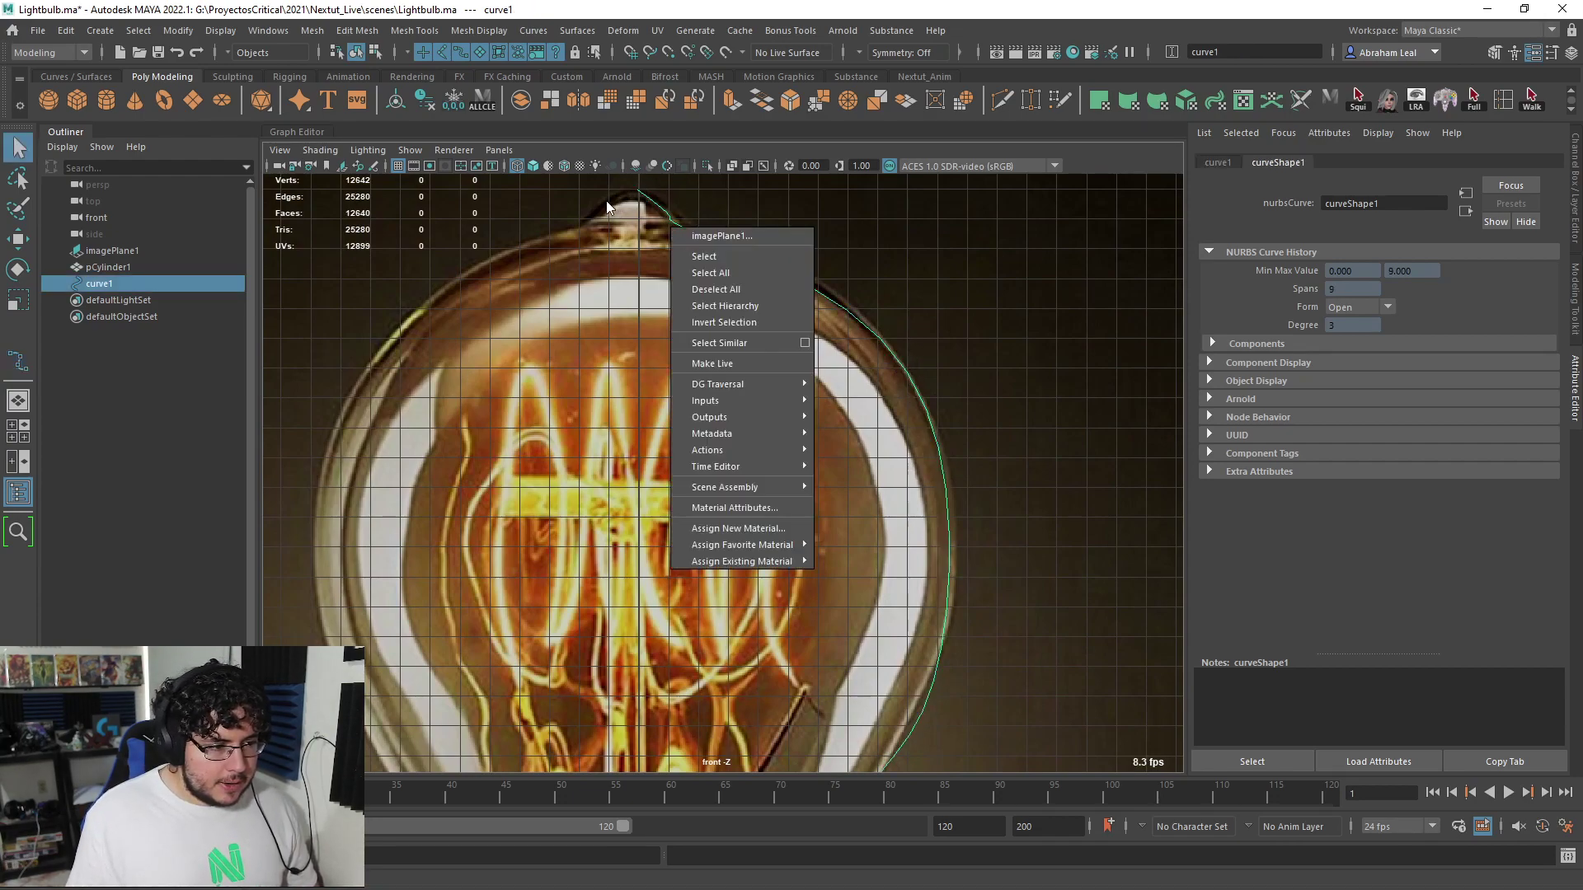
right_drag(671, 221, 602, 221)
key(w)
drag(637, 207, 778, 266)
click(683, 222)
click(658, 219)
click(693, 225)
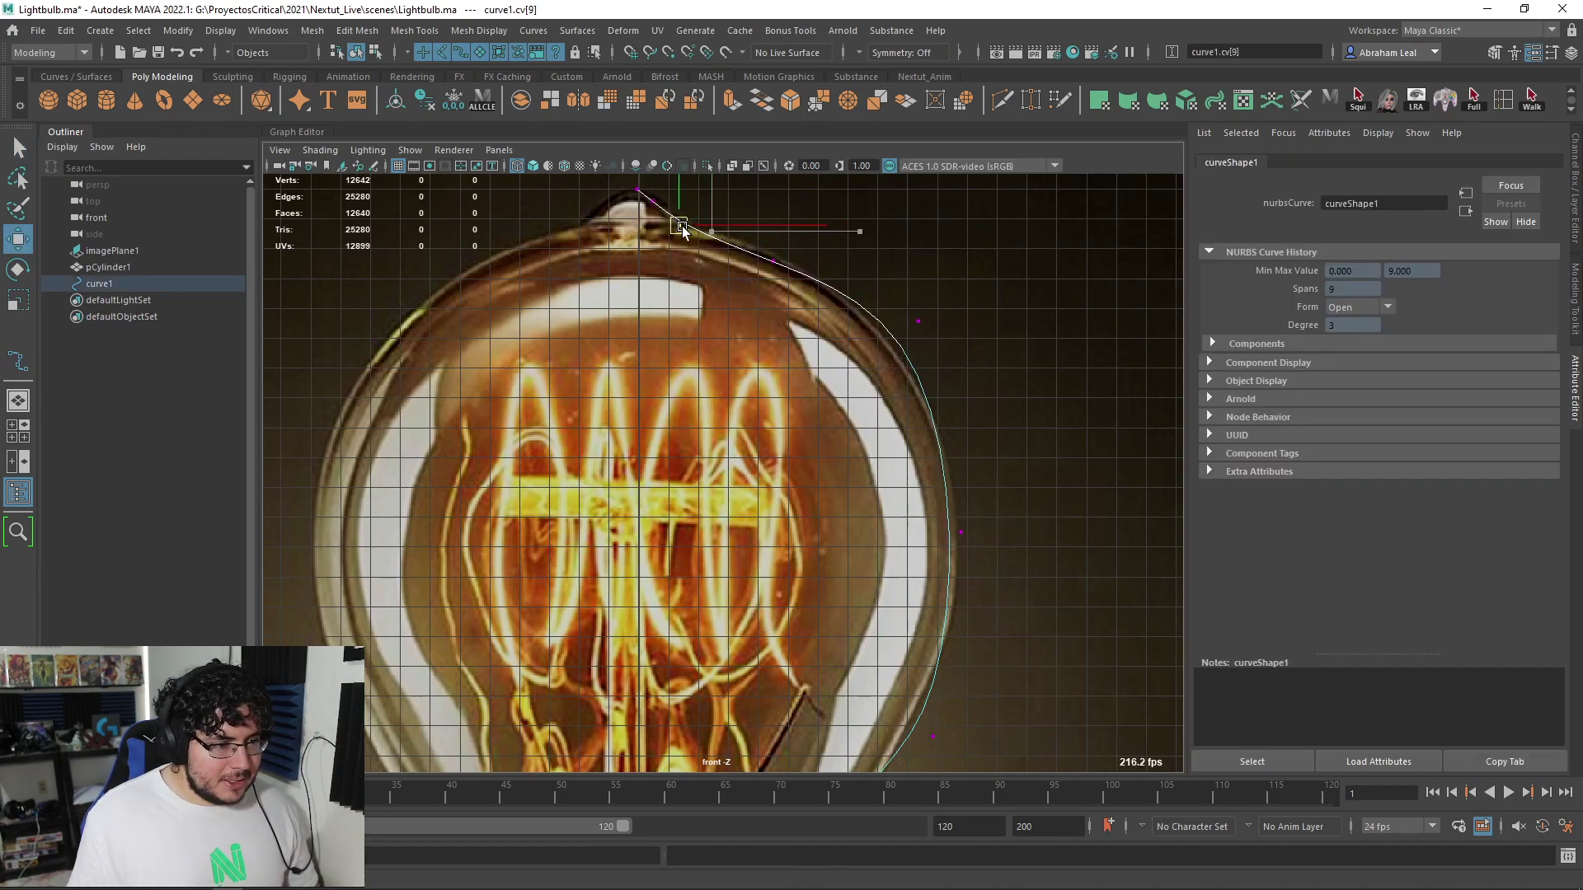
click(661, 200)
Move the control vertices along the upper shoulder so the curve follows the round glass outline below the tip
alt+middle_drag(754, 270, 685, 193)
drag(901, 238, 815, 269)
drag(848, 246, 845, 269)
alt+middle_drag(751, 174, 759, 242)
drag(714, 257, 718, 252)
click(616, 216)
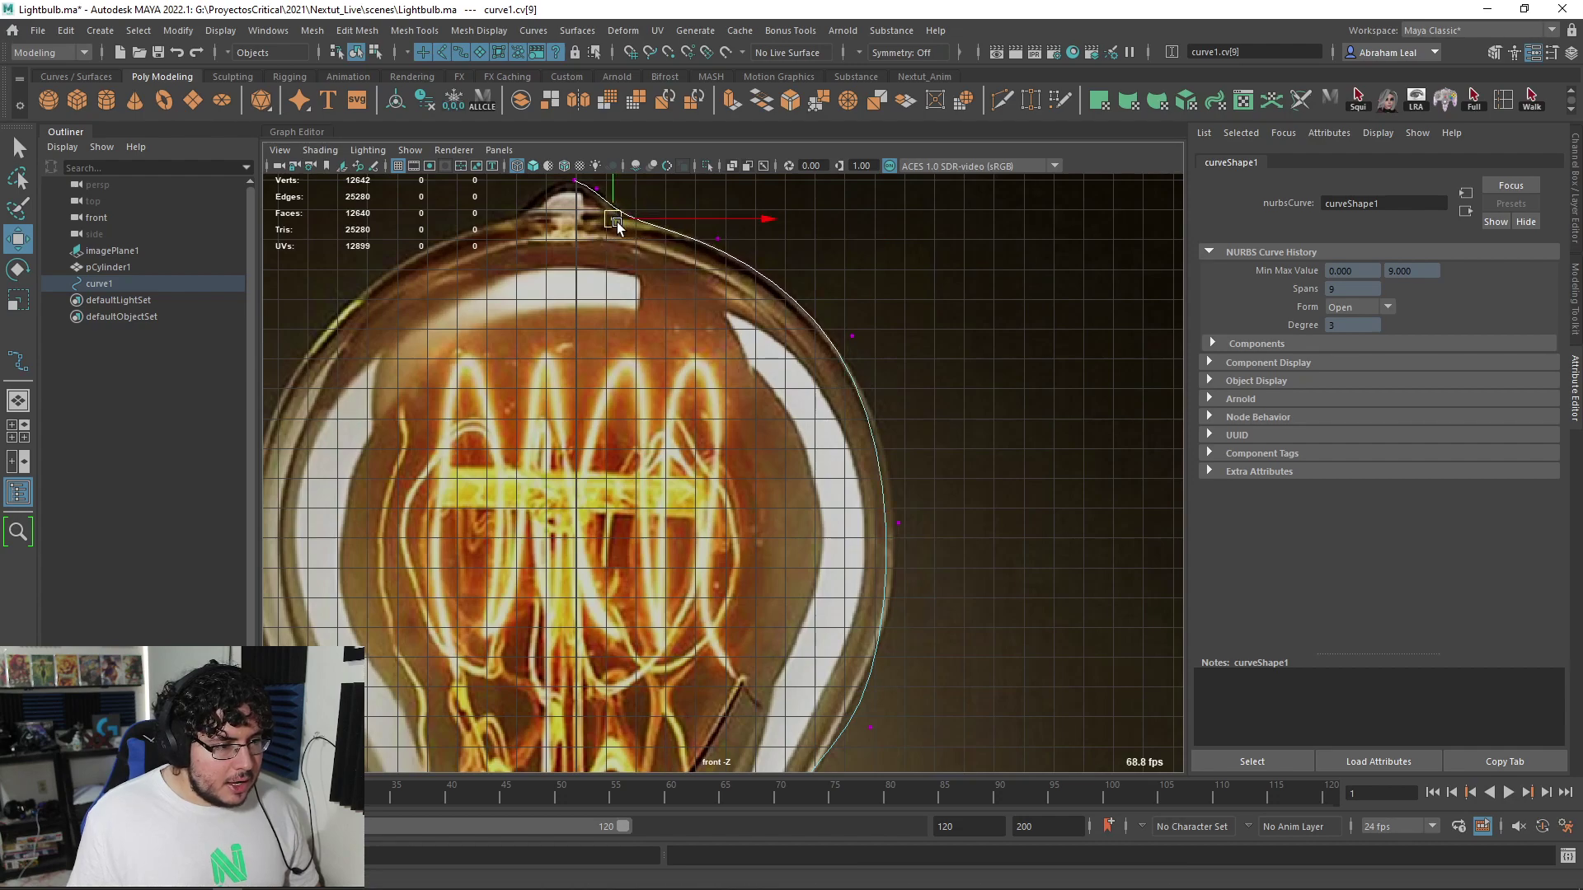
Adjust the control vertices at the bulb's widest part and where it begins to narrow to match the reference
alt+middle_drag(850, 435, 752, 320)
drag(796, 387, 804, 386)
alt+middle_drag(848, 547, 827, 414)
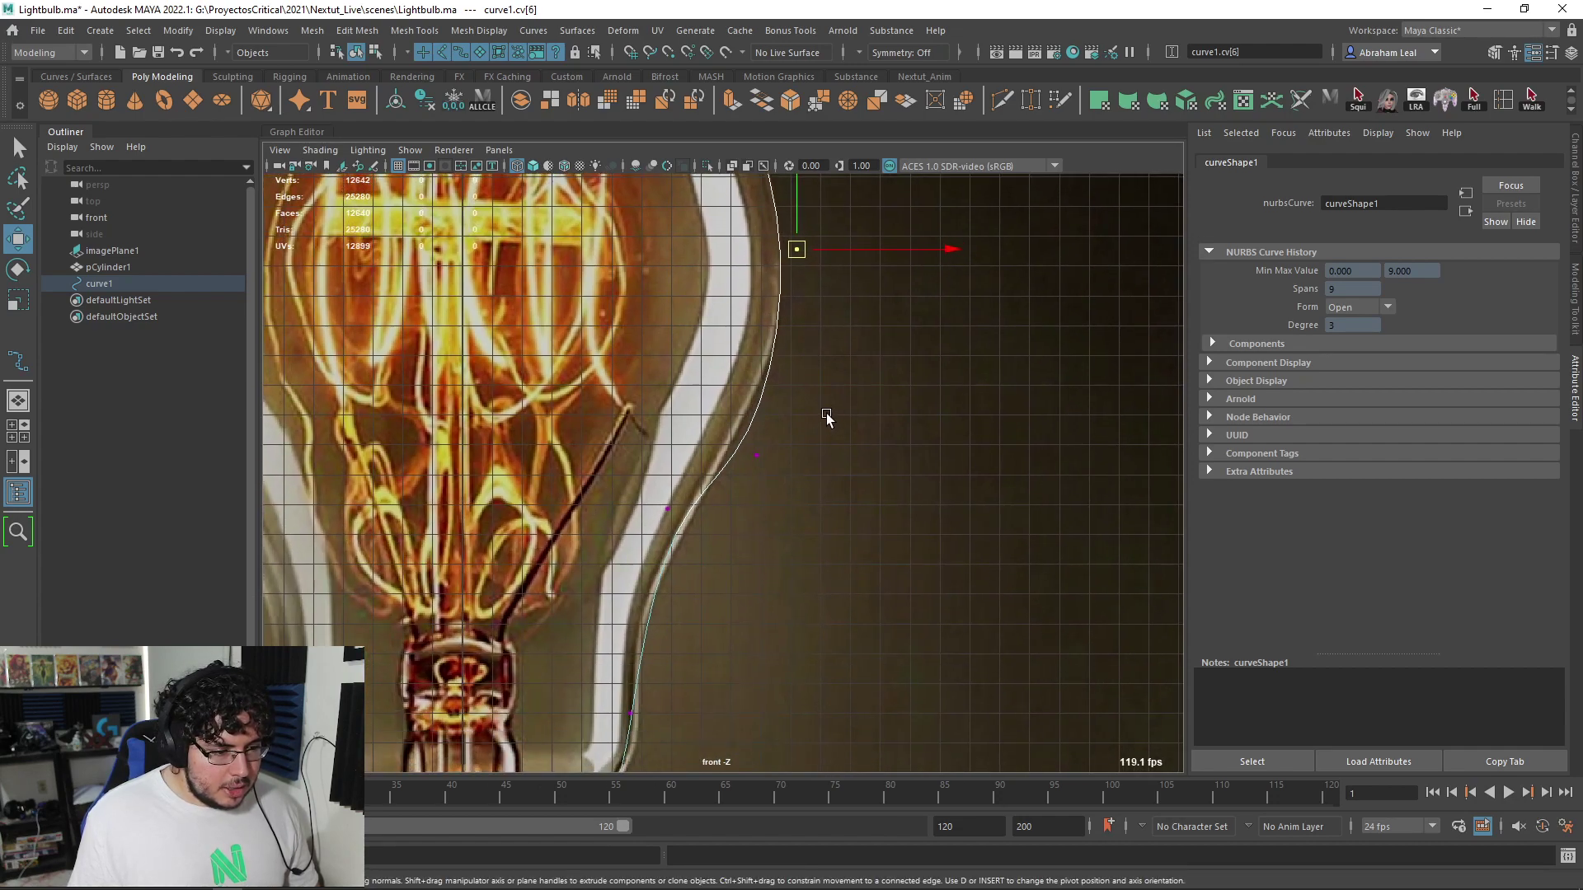
drag(769, 463, 752, 454)
Move the profile curve's control vertices along the bulb's neck so the curve follows the glass outline above the collar
alt+middle_drag(717, 522, 734, 378)
click(680, 401)
click(684, 399)
right_drag(701, 375, 640, 360)
click(693, 382)
click(647, 570)
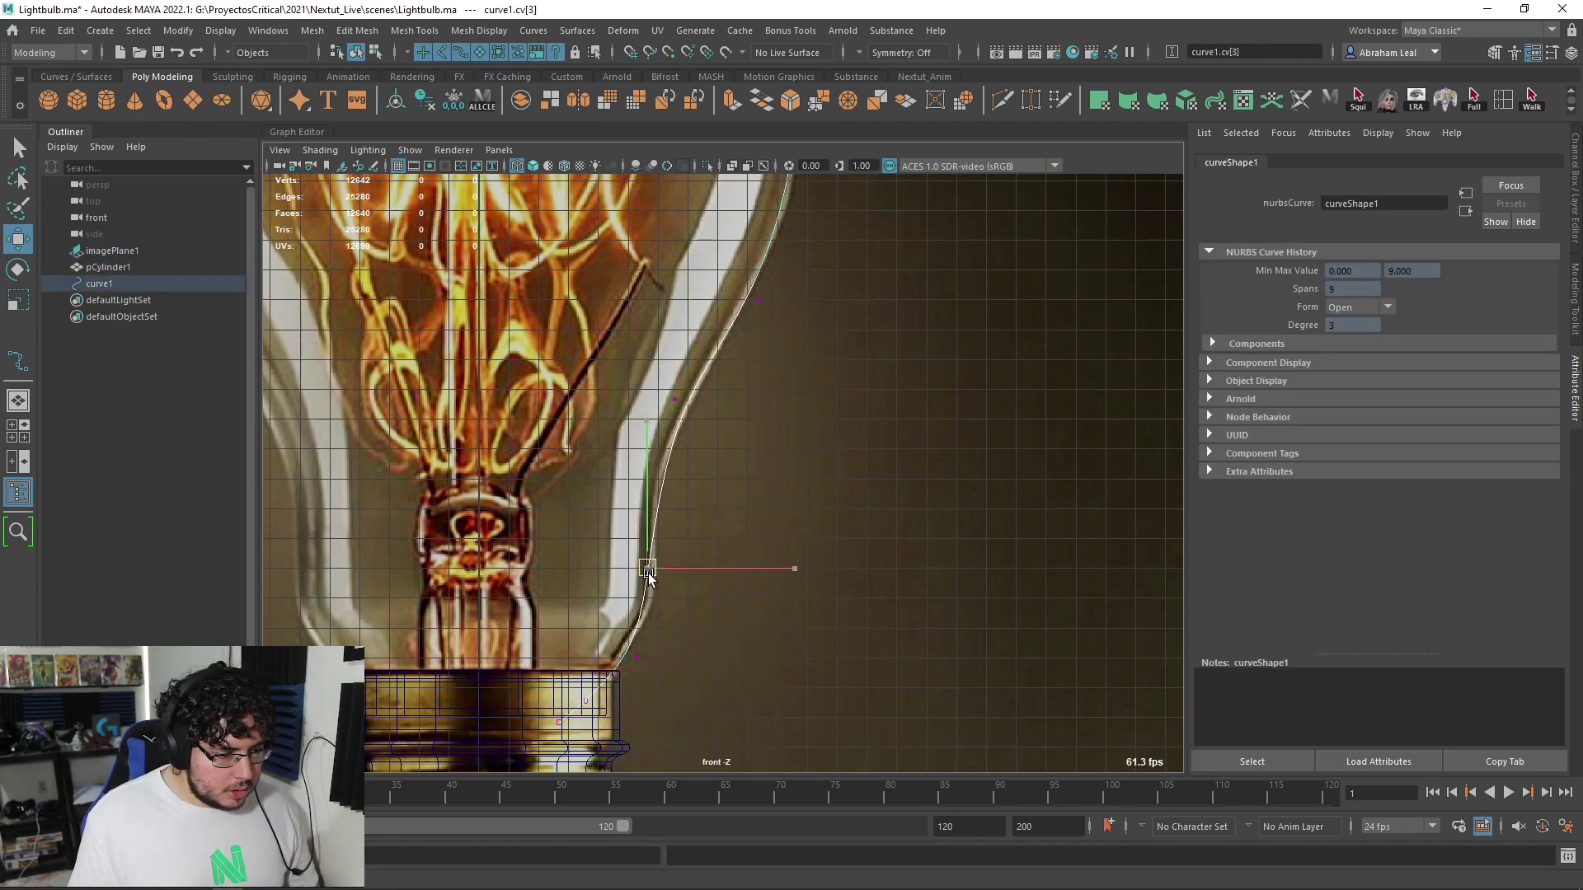
click(675, 399)
drag(675, 399, 663, 443)
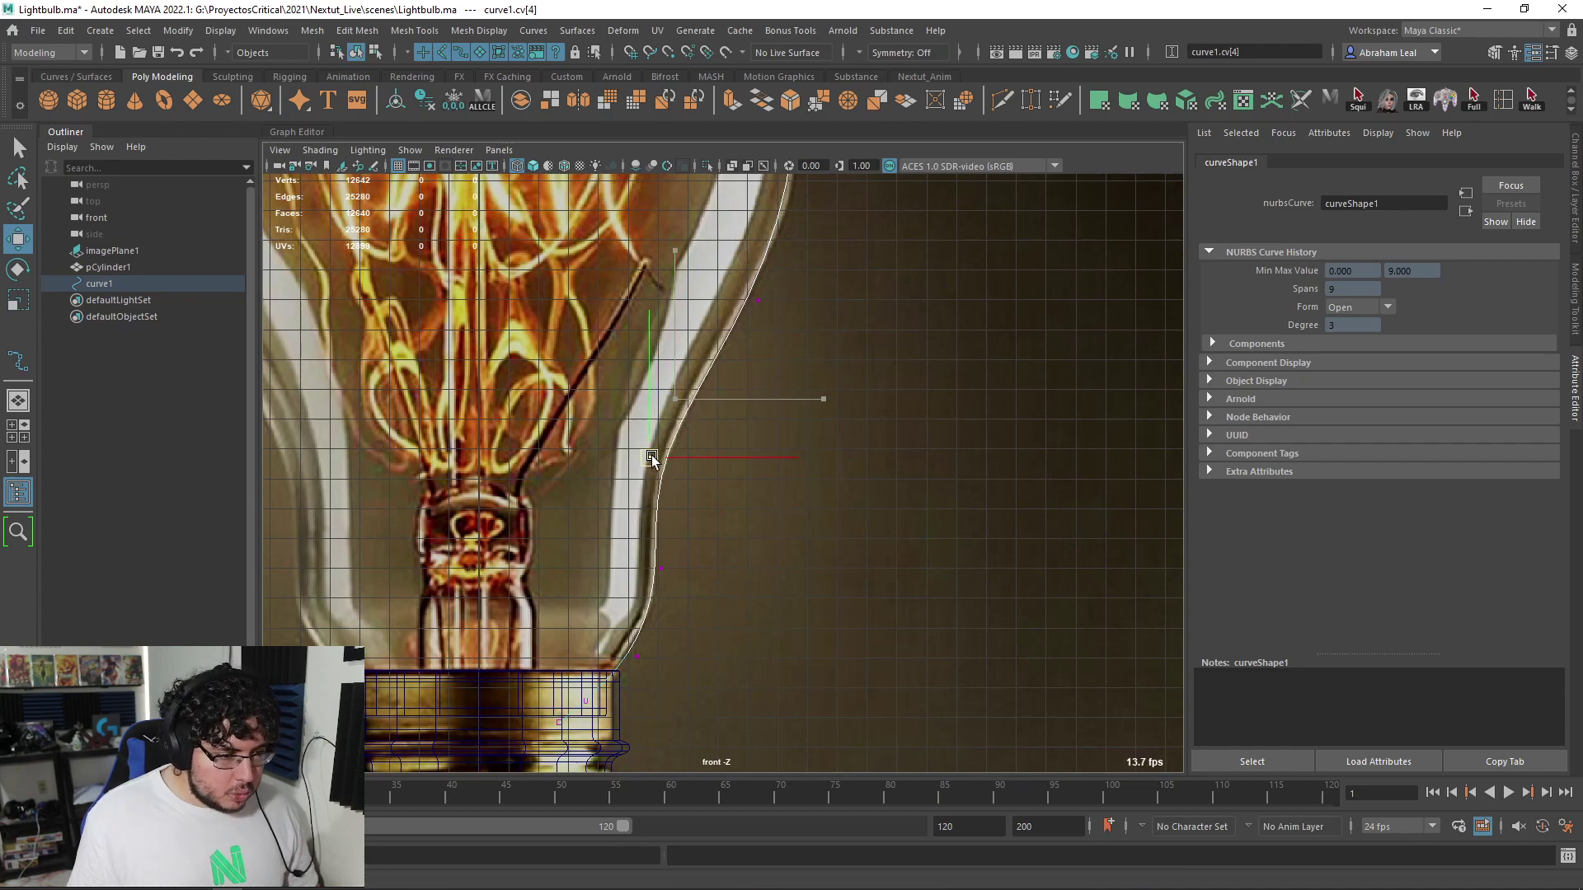
Fine-tune the curve's control vertex inside the screw collar and return to object mode
scroll(636, 460, down, 3)
scroll(711, 515, up, 5)
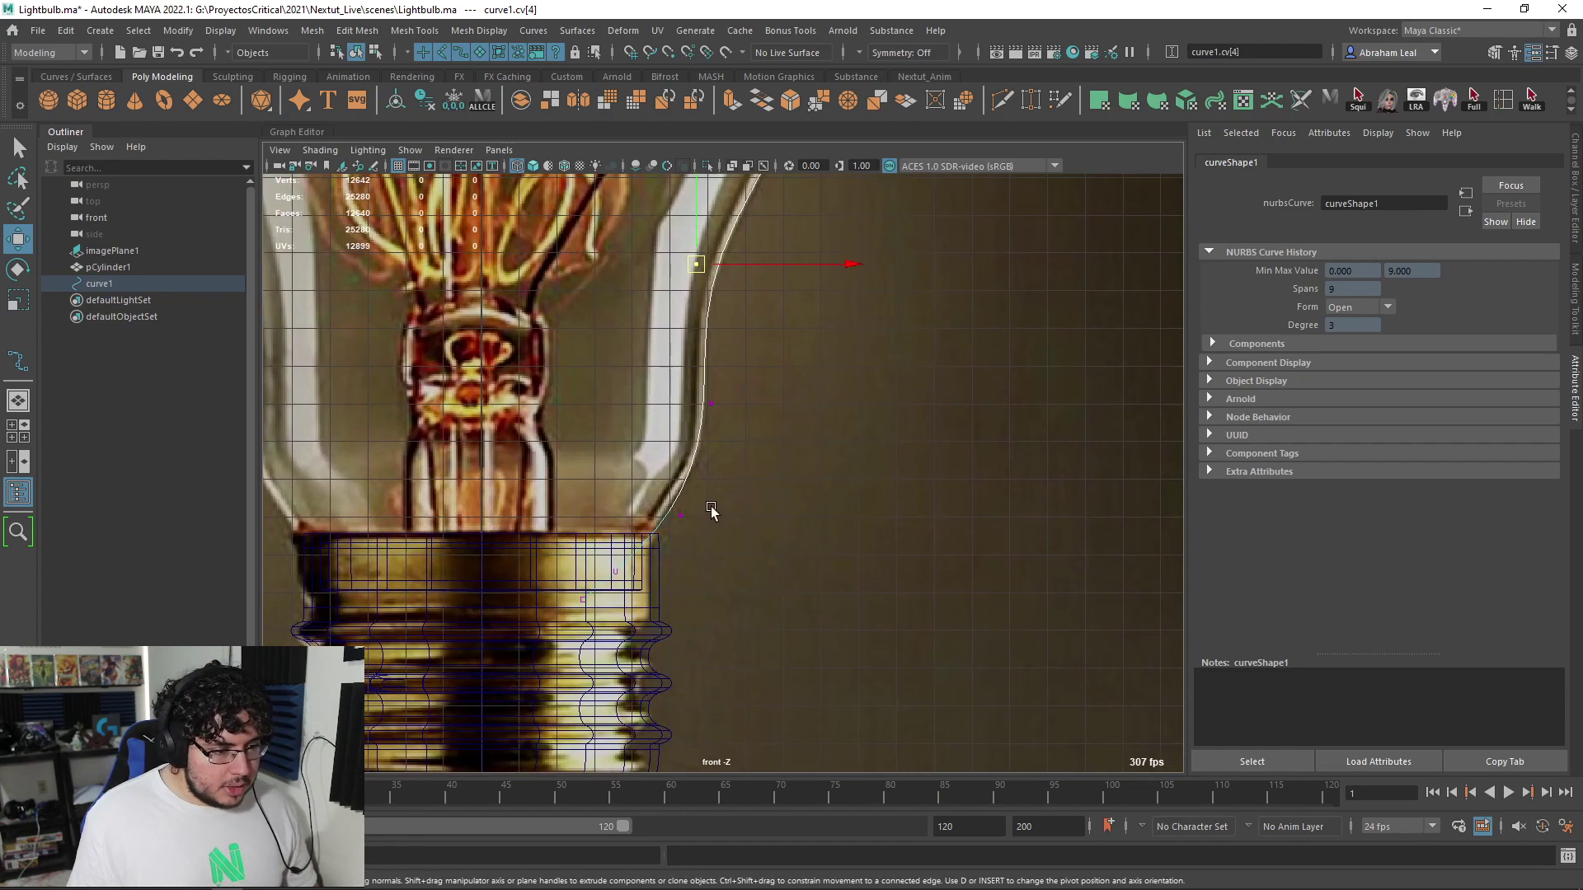
drag(614, 569, 610, 568)
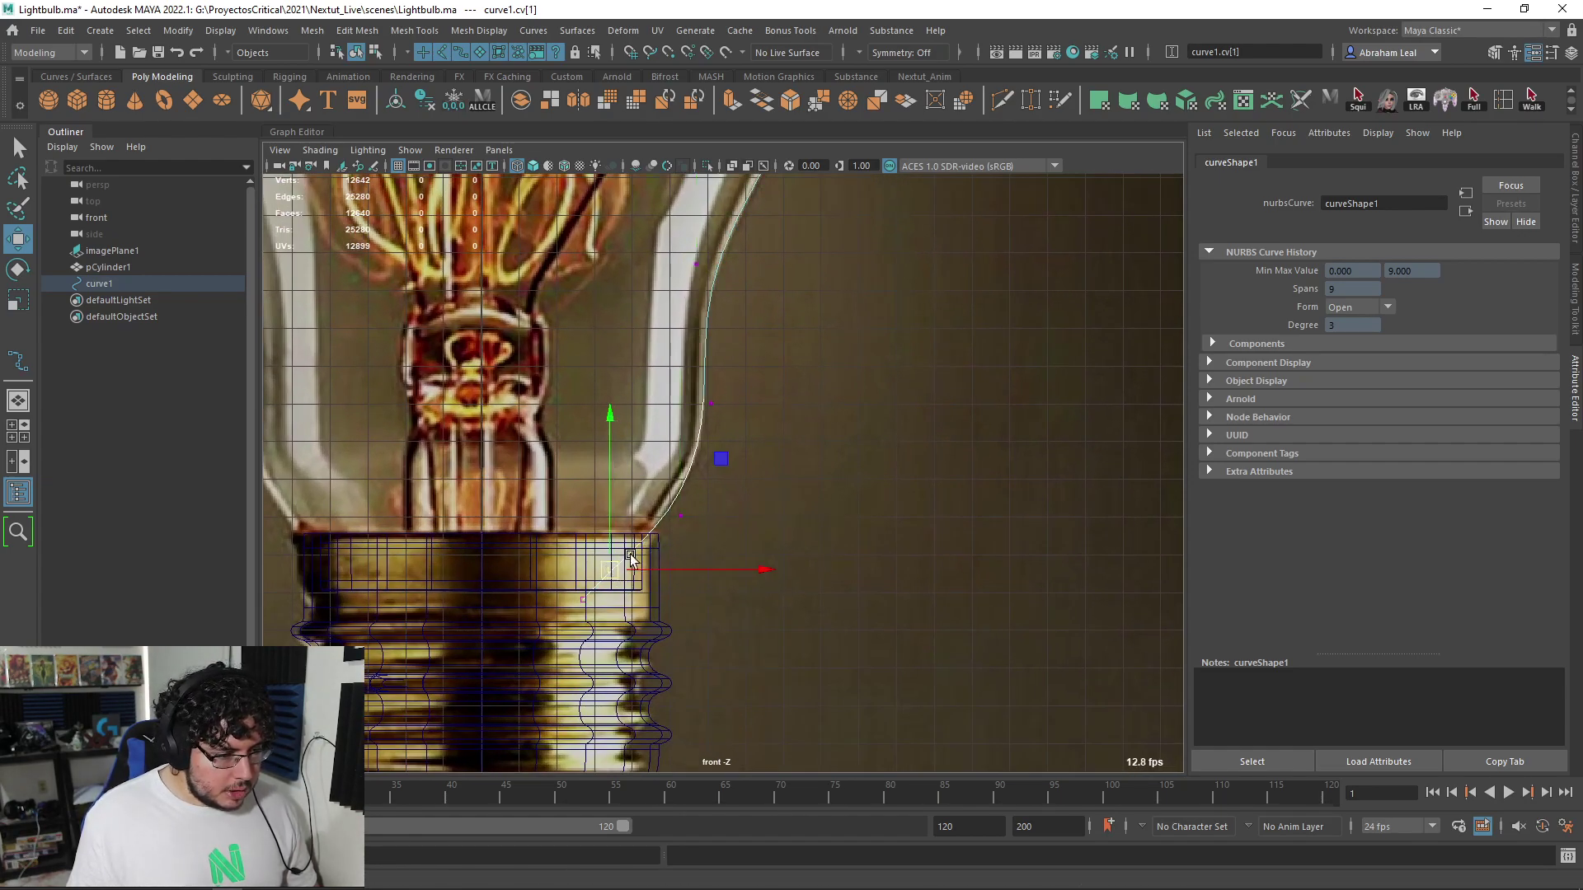
right_drag(703, 403, 718, 335)
click(709, 333)
Select the finished profile curve in the perspective view and open the Revolve options
scroll(723, 332, down, 3)
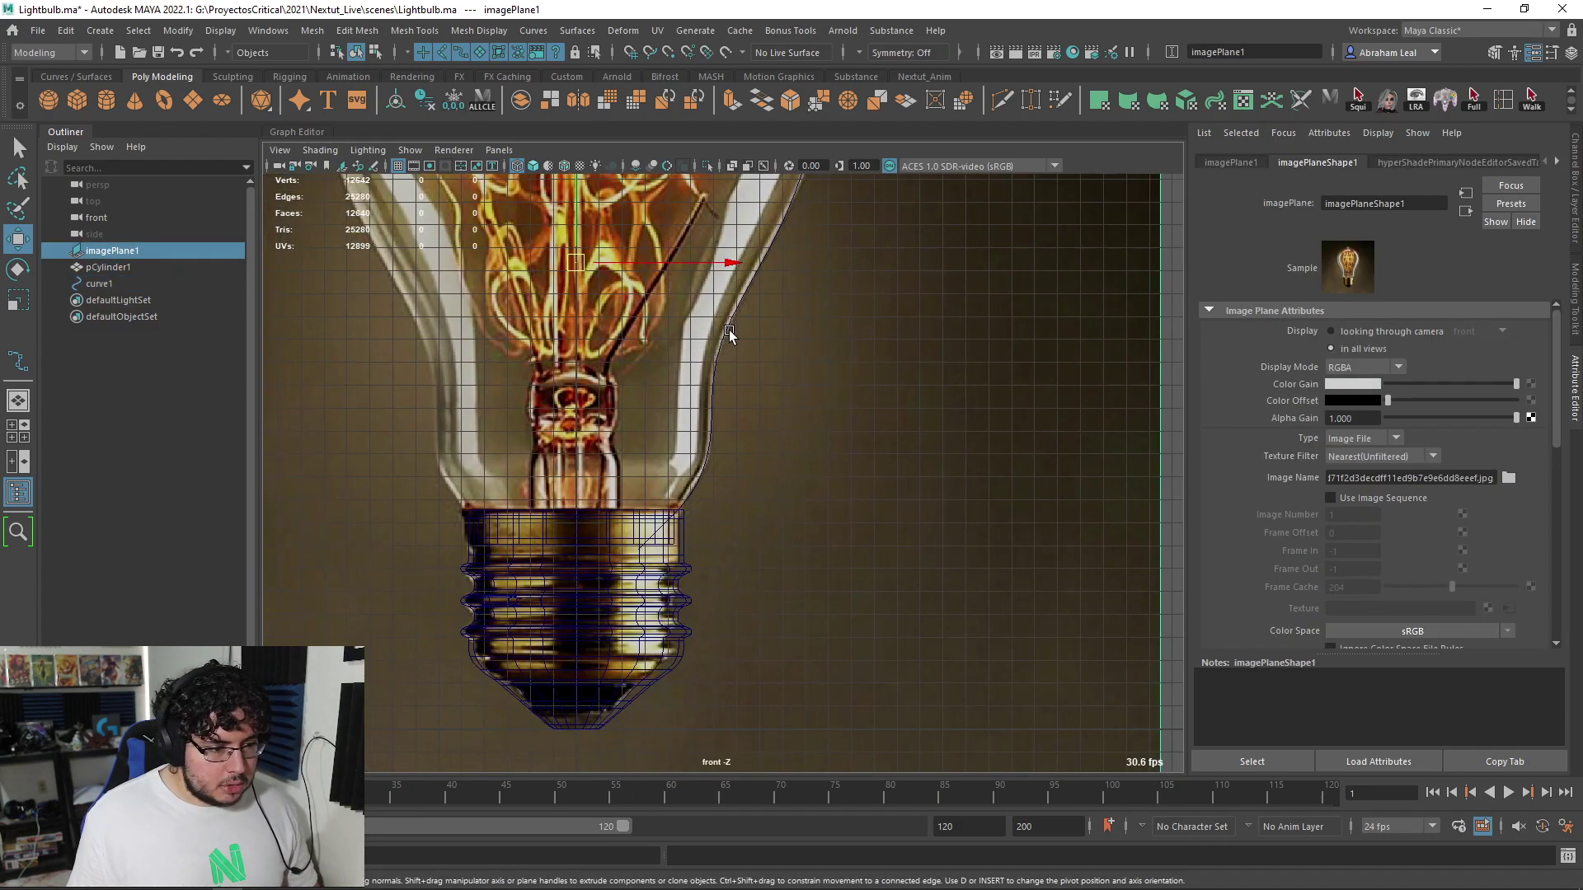
click(729, 328)
key(space)
drag(731, 332, 730, 272)
alt+drag(710, 420, 650, 451)
alt+middle_drag(650, 451, 604, 533)
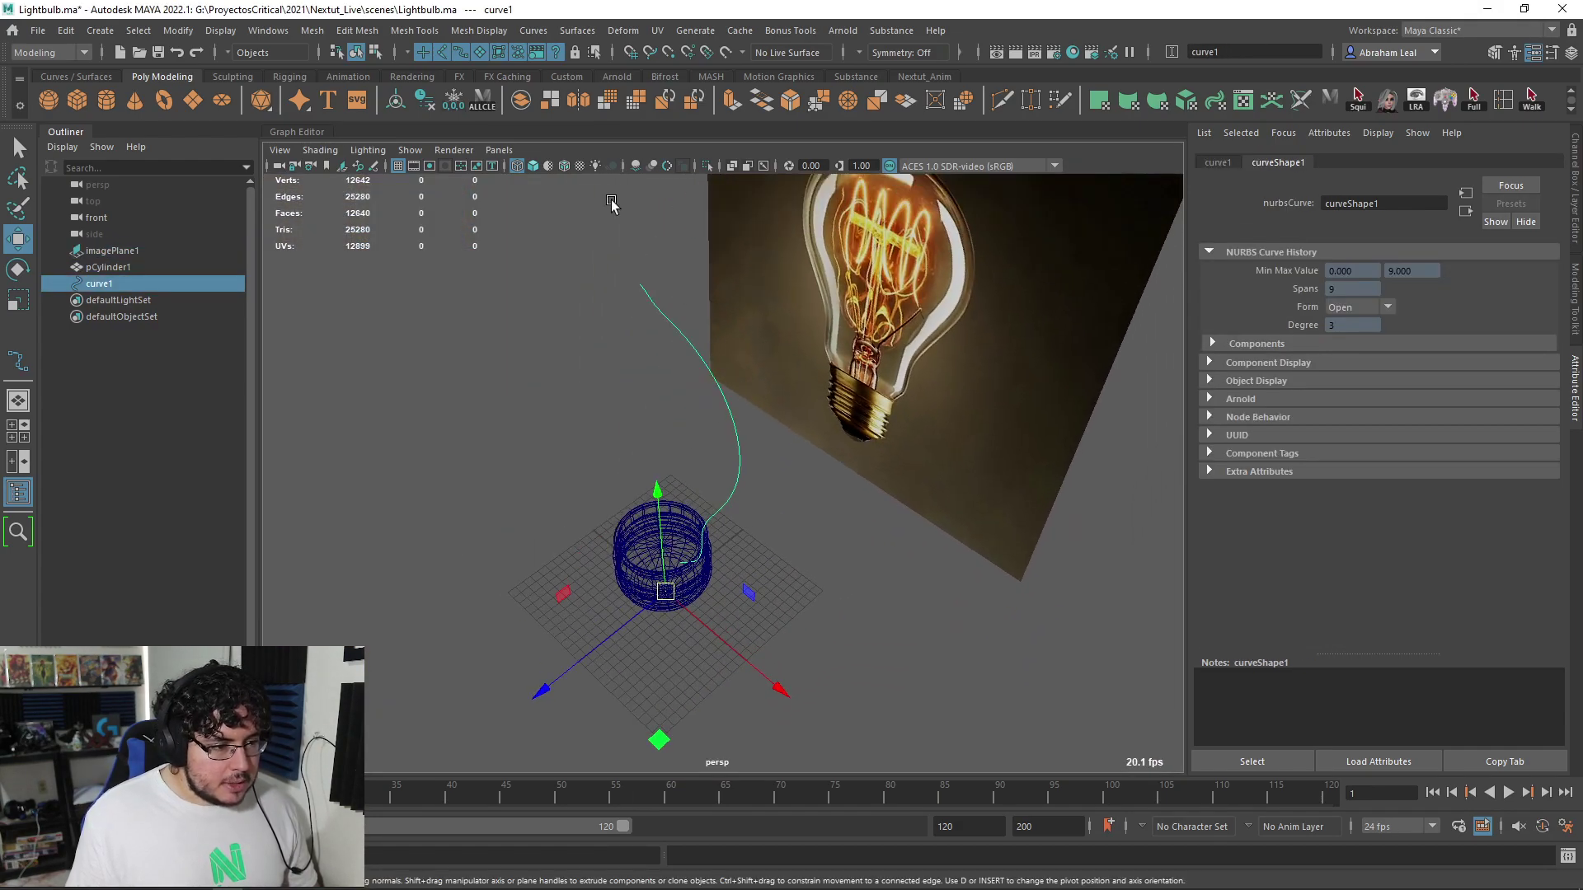
click(623, 30)
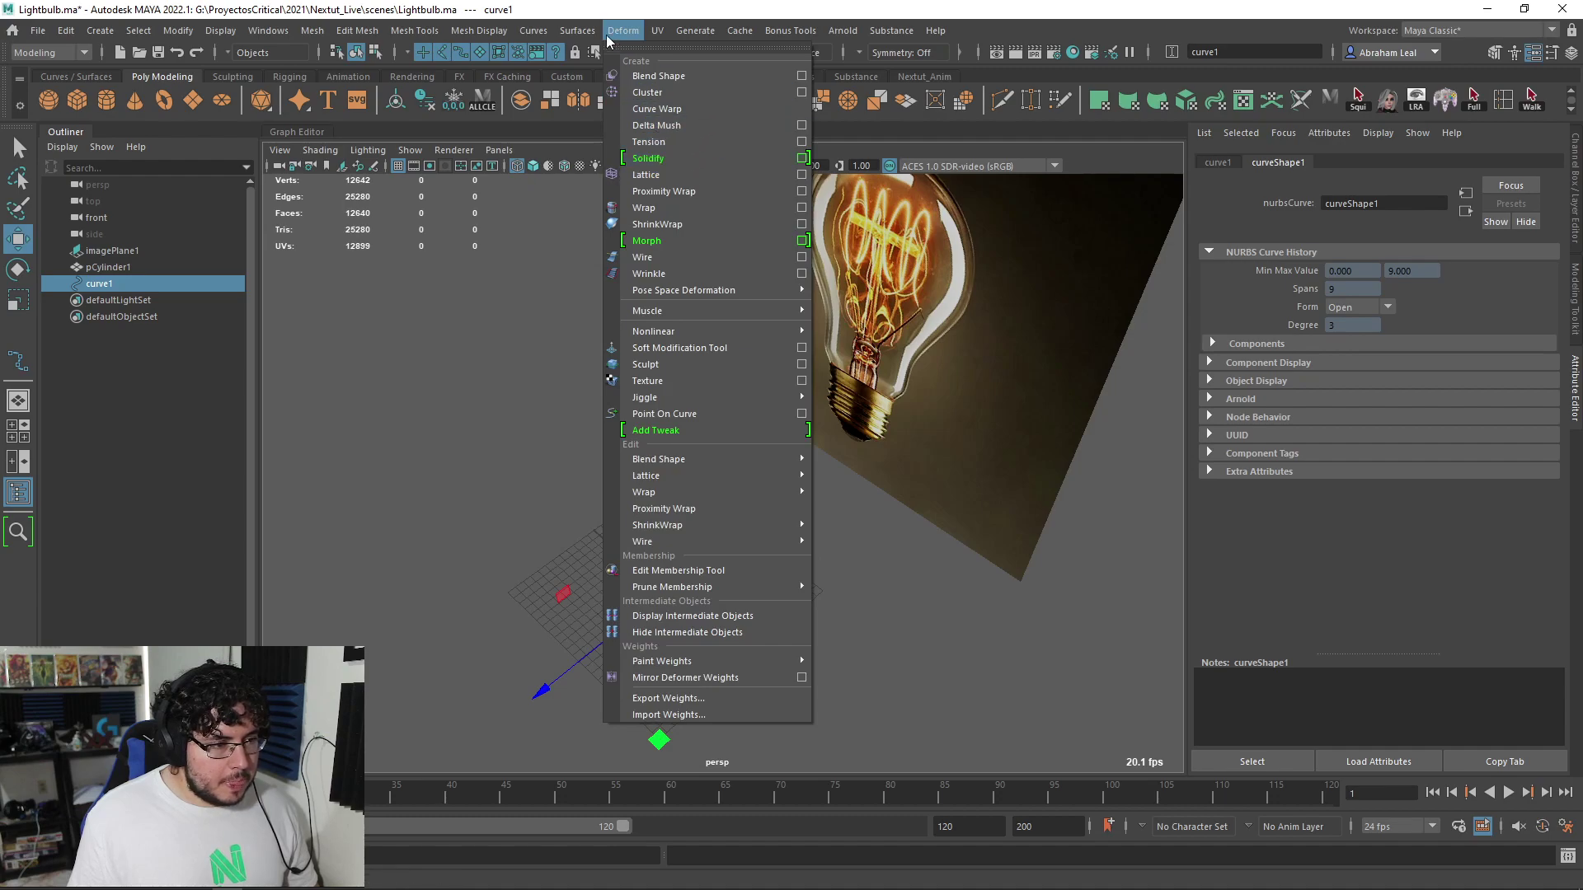
mouse_move(577, 30)
click(735, 108)
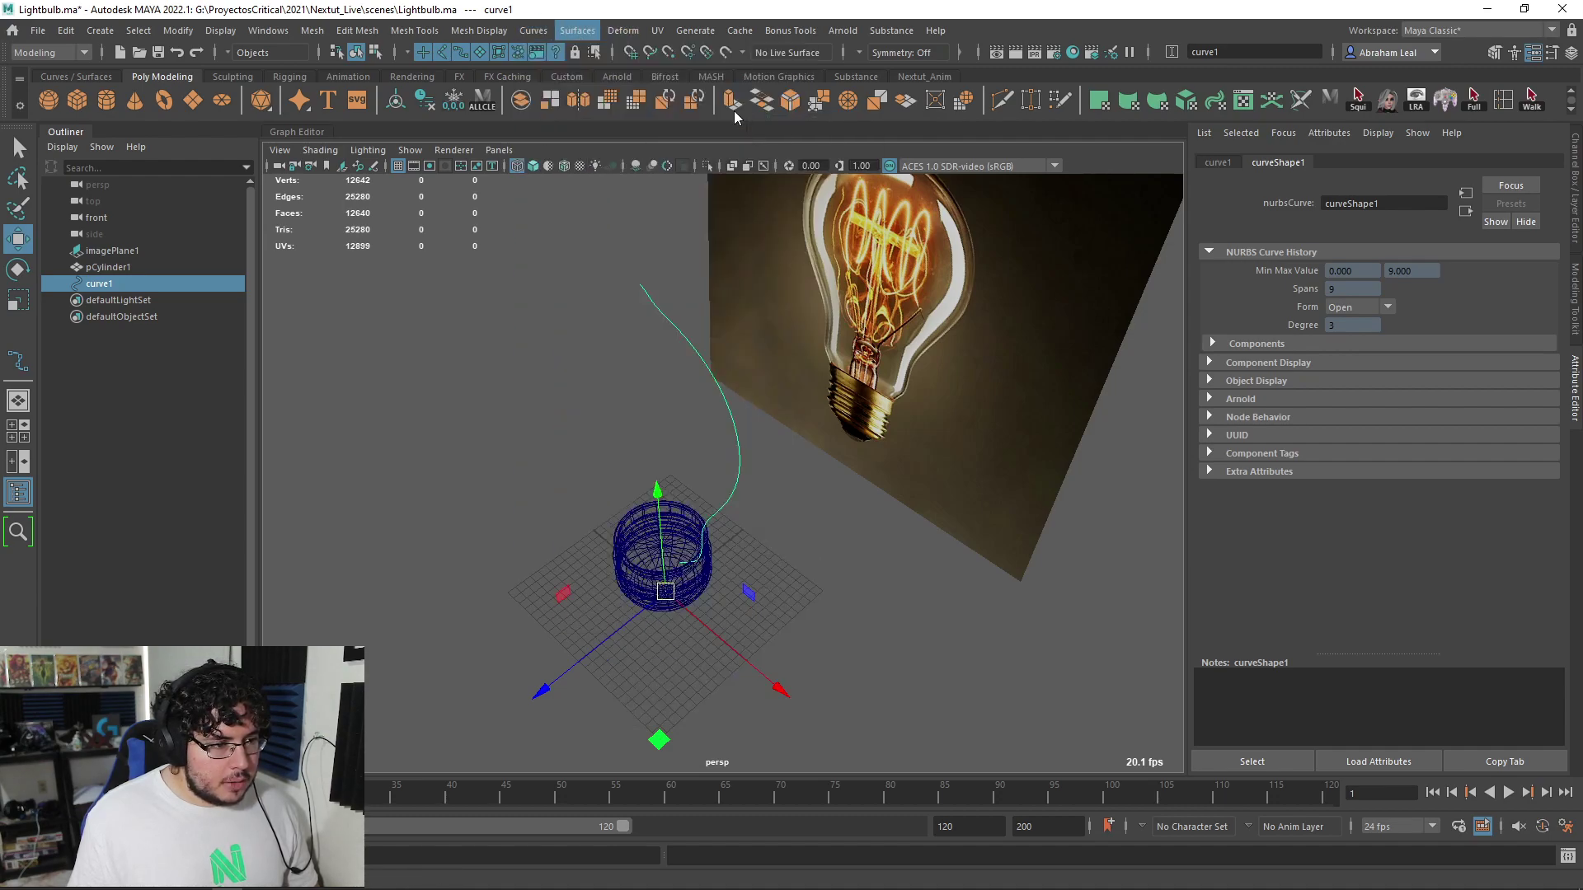
click(451, 417)
scroll(449, 417, down, 2)
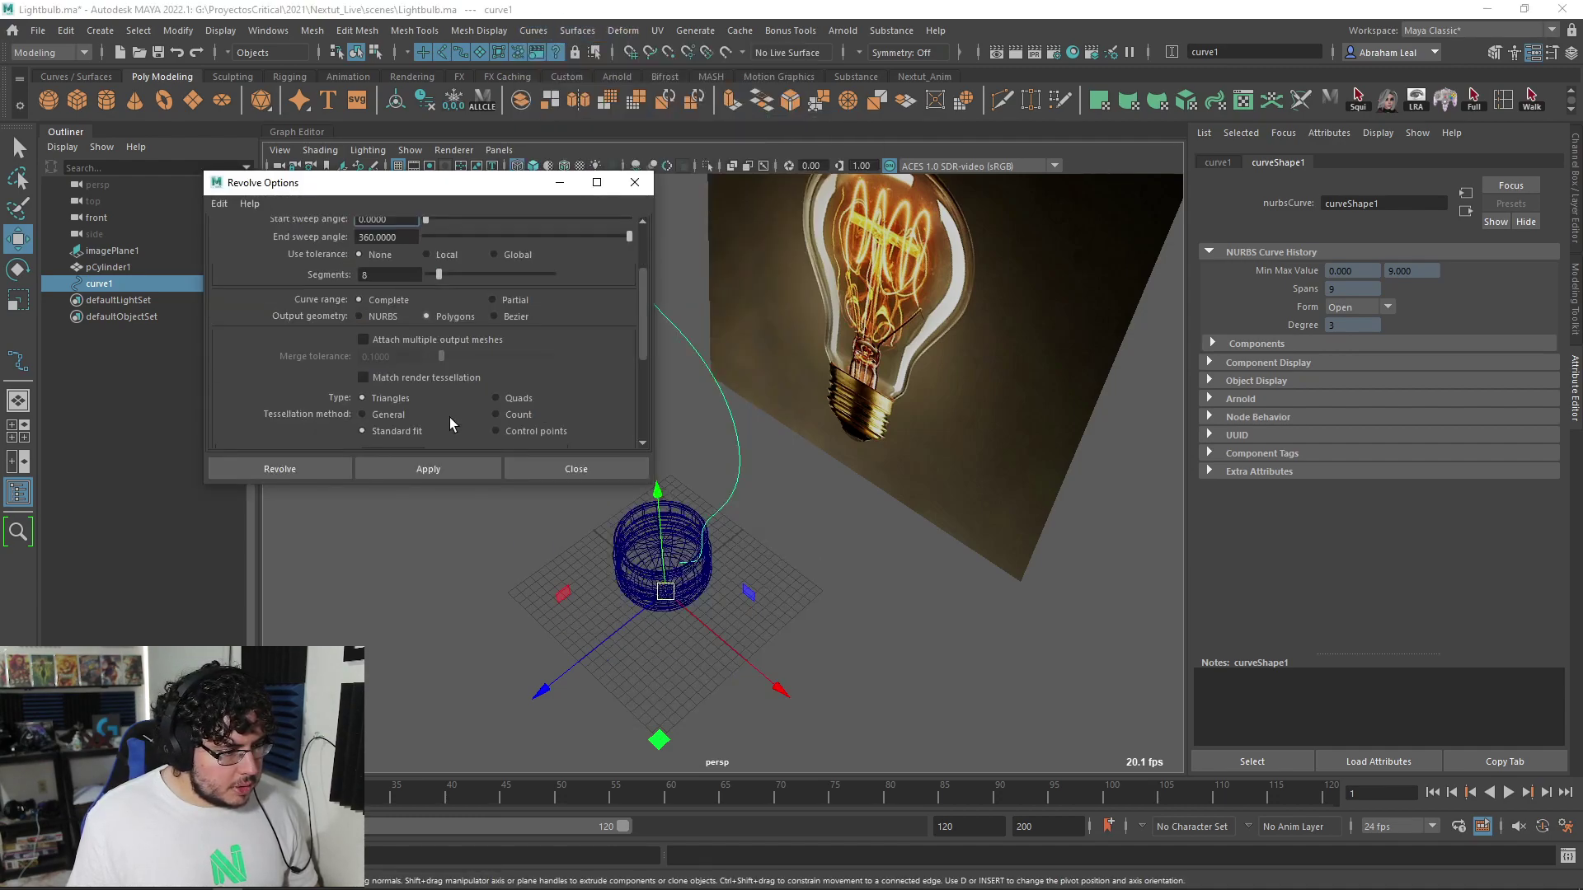
scroll(396, 420, down, 2)
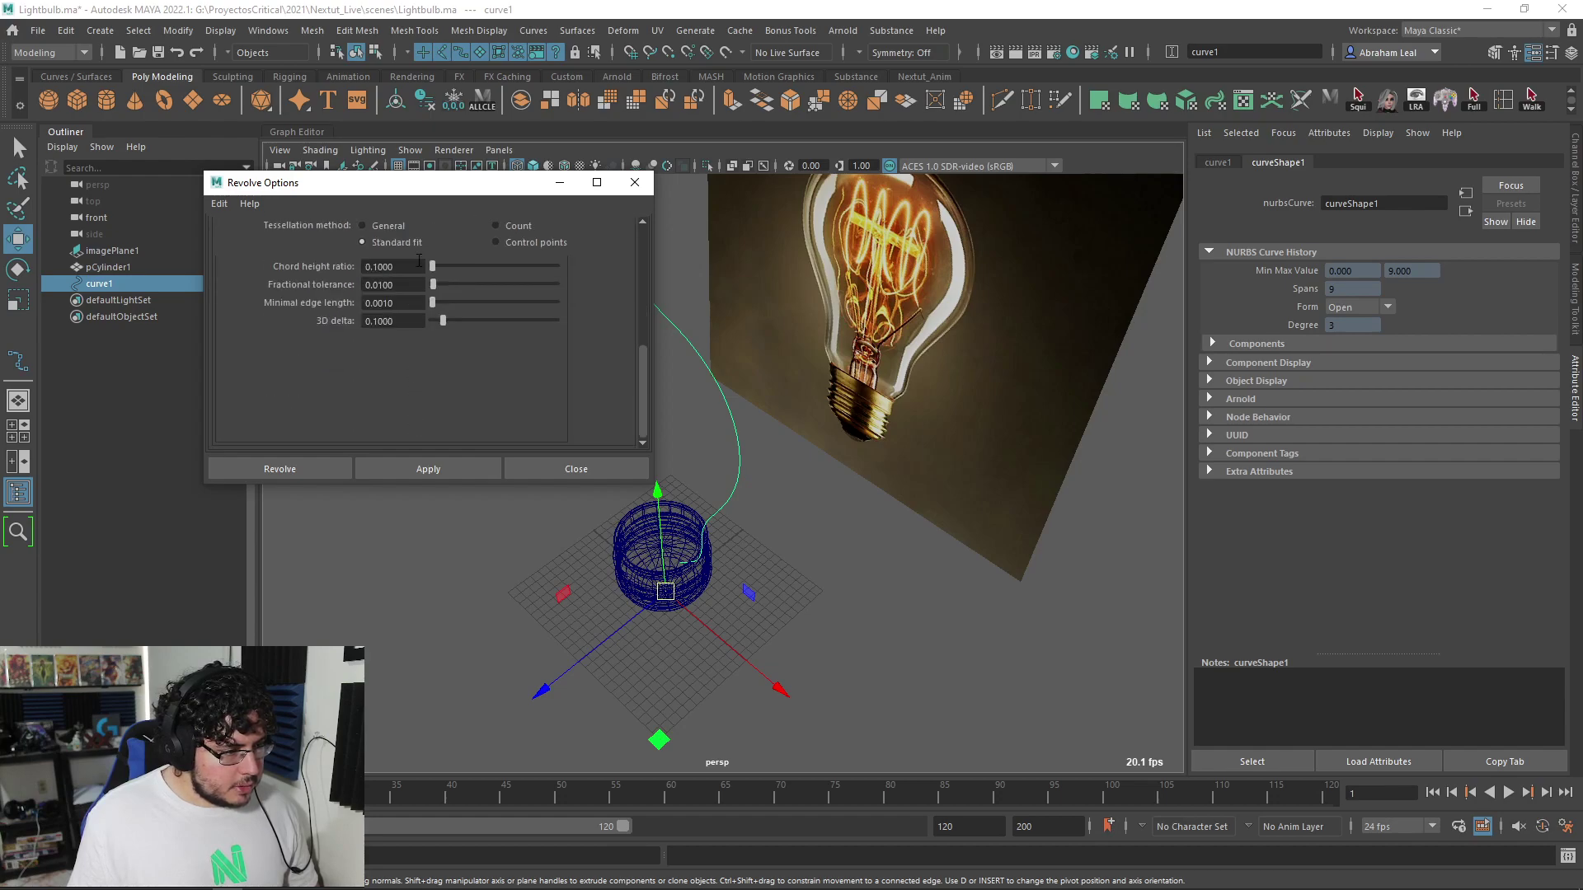
Revolve the curve into a polygon glass using General tessellation with U and V types per span # of iso params
click(375, 326)
scroll(448, 361, down, 2)
click(429, 278)
click(398, 314)
click(396, 362)
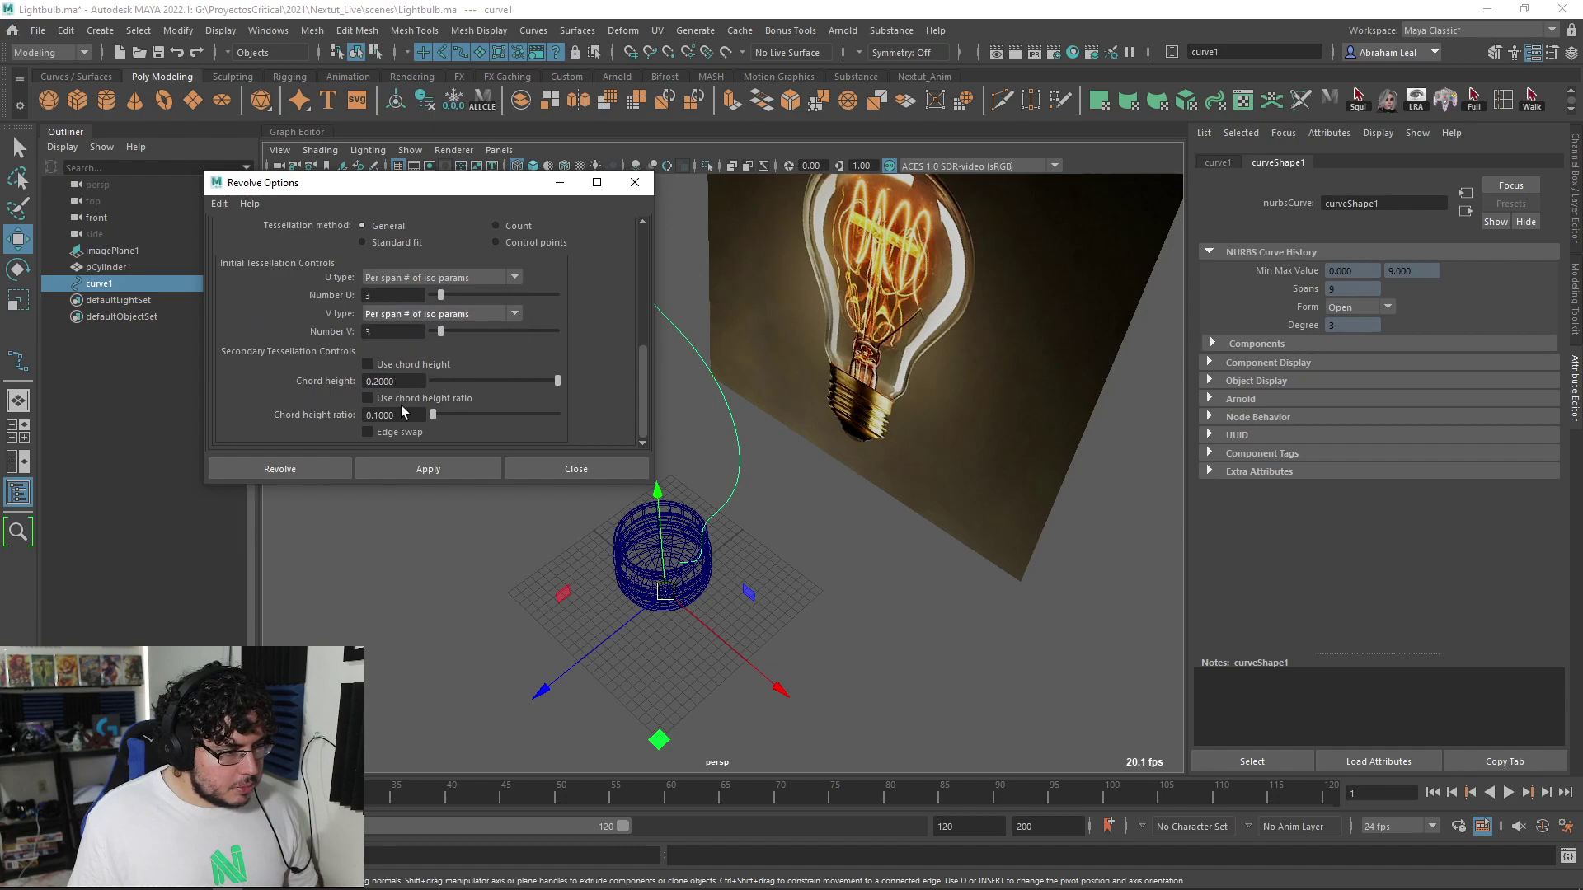
click(474, 468)
key(6)
mouse_move(580, 581)
alt+mouse_down()
mouse_move(732, 463)
mouse_move(812, 541)
alt+mouse_up()
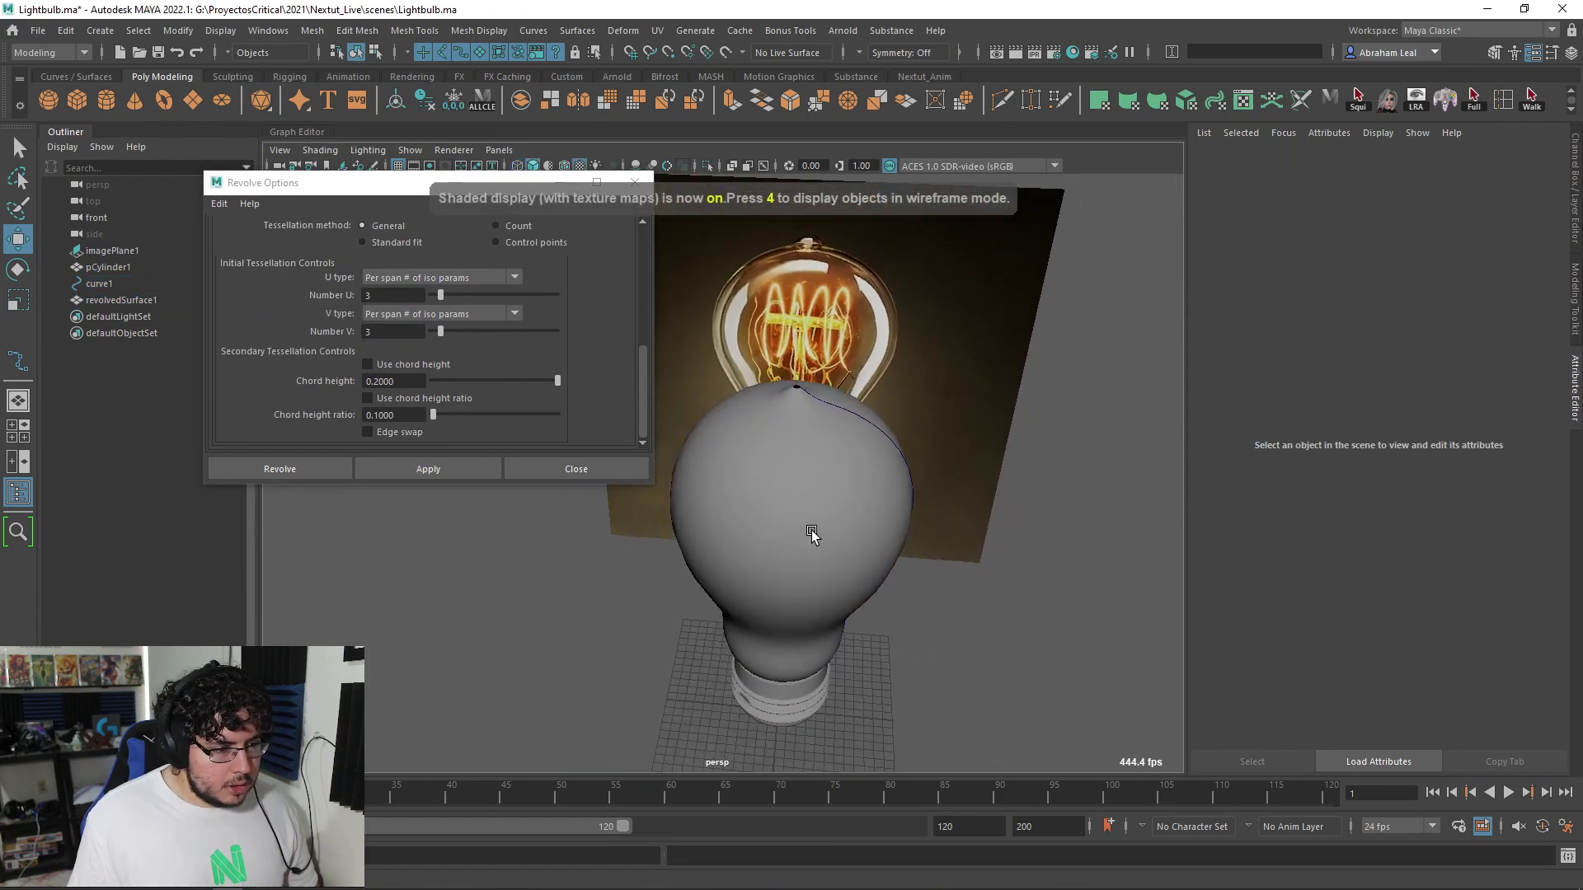
click(789, 479)
alt+drag(789, 478, 877, 503)
key(ctrl+z)
Delete the triangulated glass and revolve the profile curve again with the polygon type set to Quads
scroll(517, 322, up, 4)
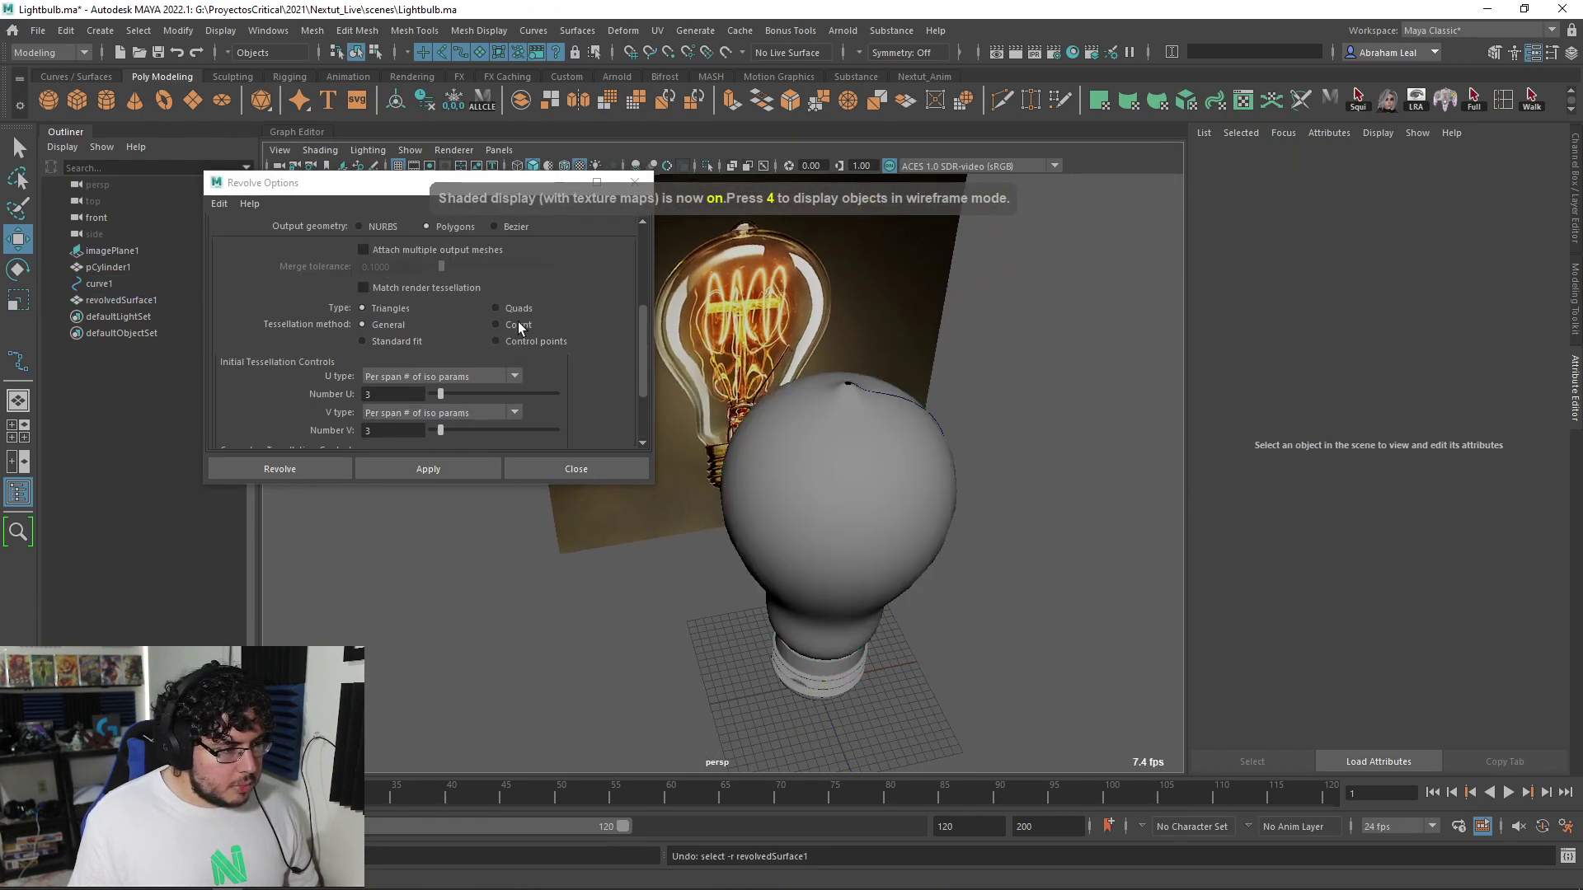
click(501, 410)
click(483, 466)
click(872, 456)
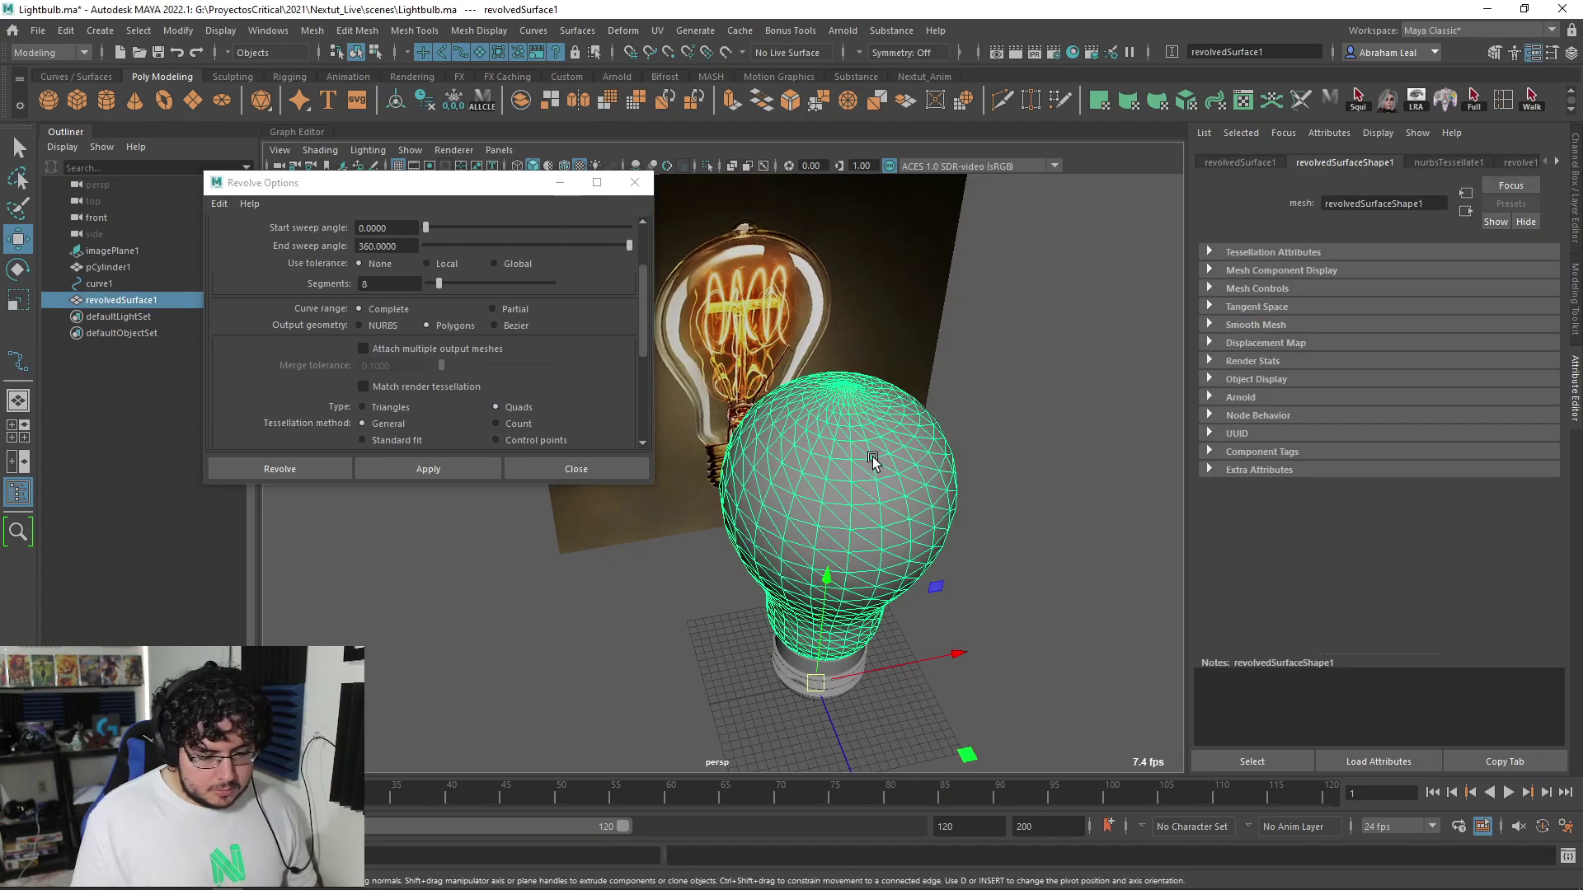
key(Delete)
click(919, 518)
click(452, 472)
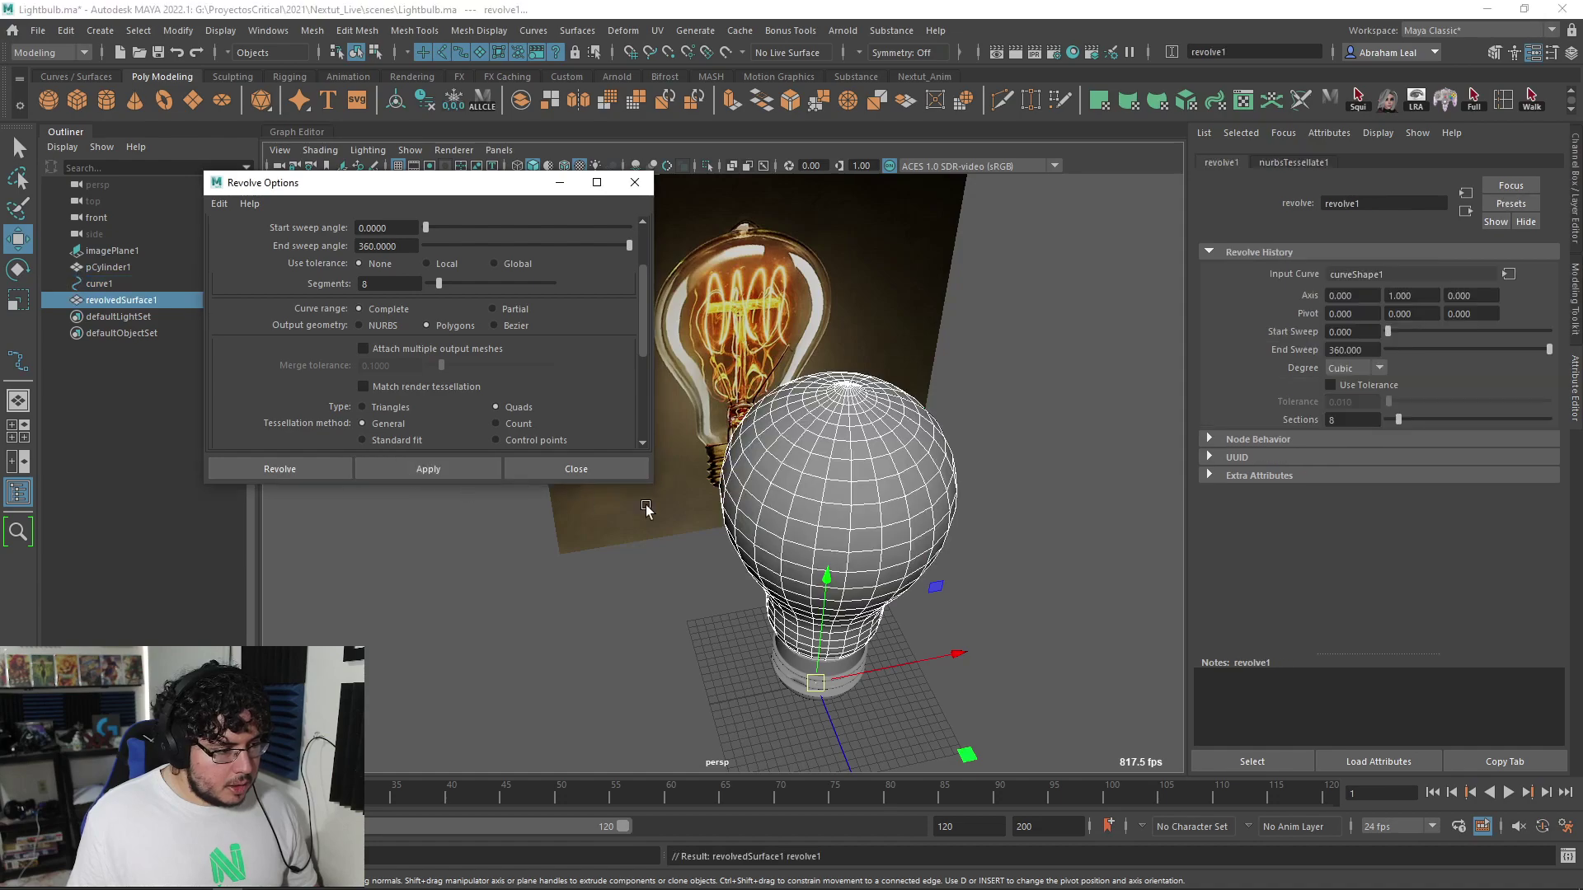
Isolate the revolved glass and merge the ring of vertices at its top tip into a single vertex
alt+drag(882, 495, 1000, 483)
click(898, 412)
click(706, 166)
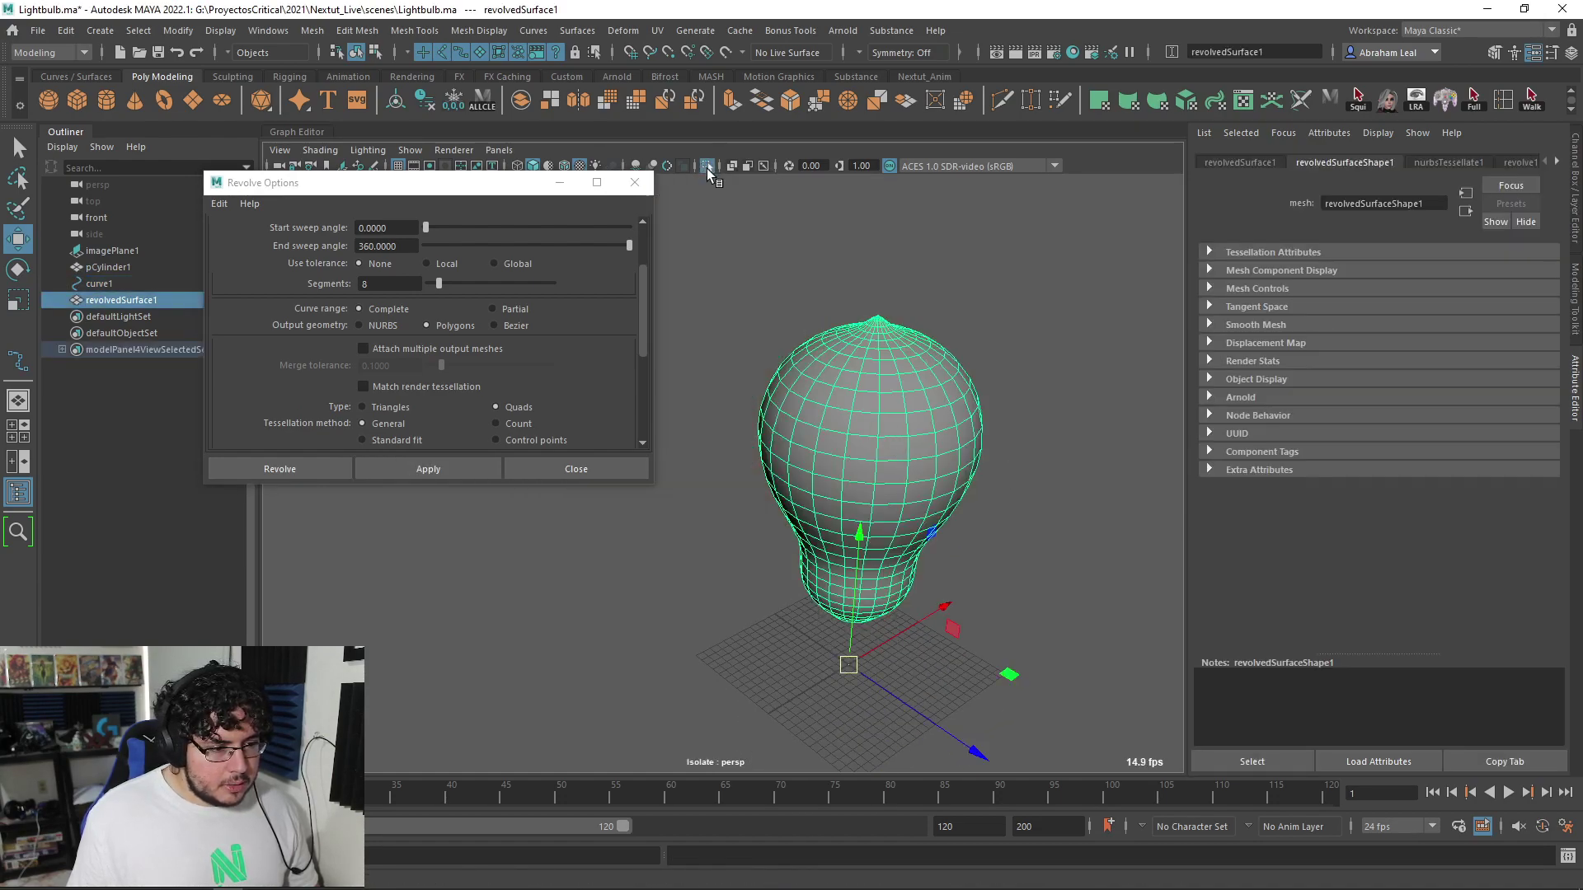
scroll(833, 419, up, 3)
scroll(833, 419, up, 10)
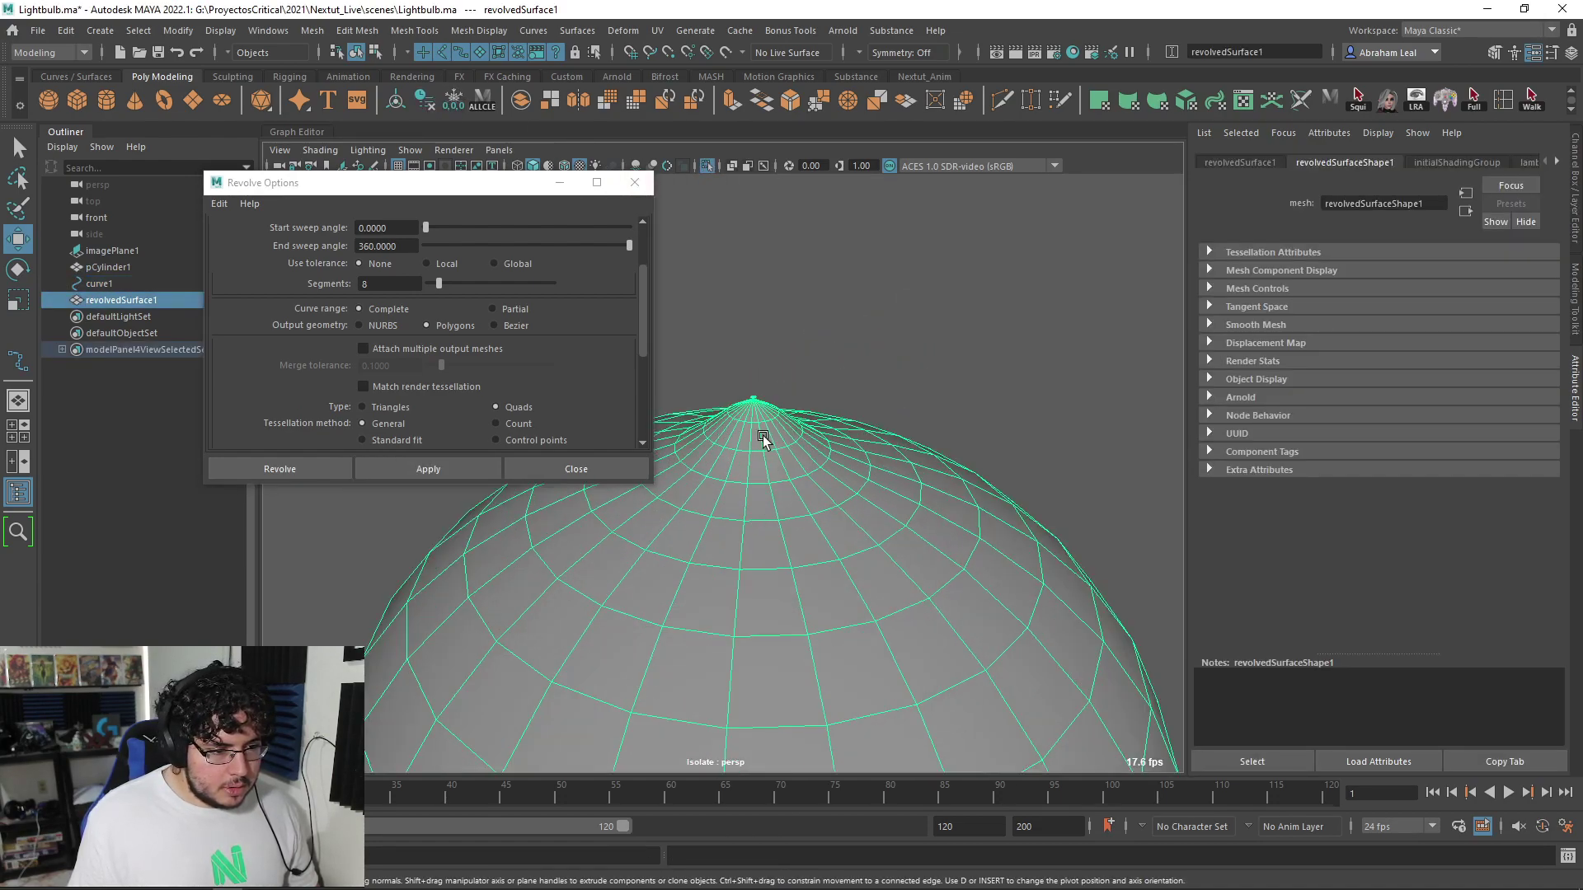
scroll(882, 485, up, 2)
right_drag(894, 388, 832, 386)
drag(926, 290, 821, 389)
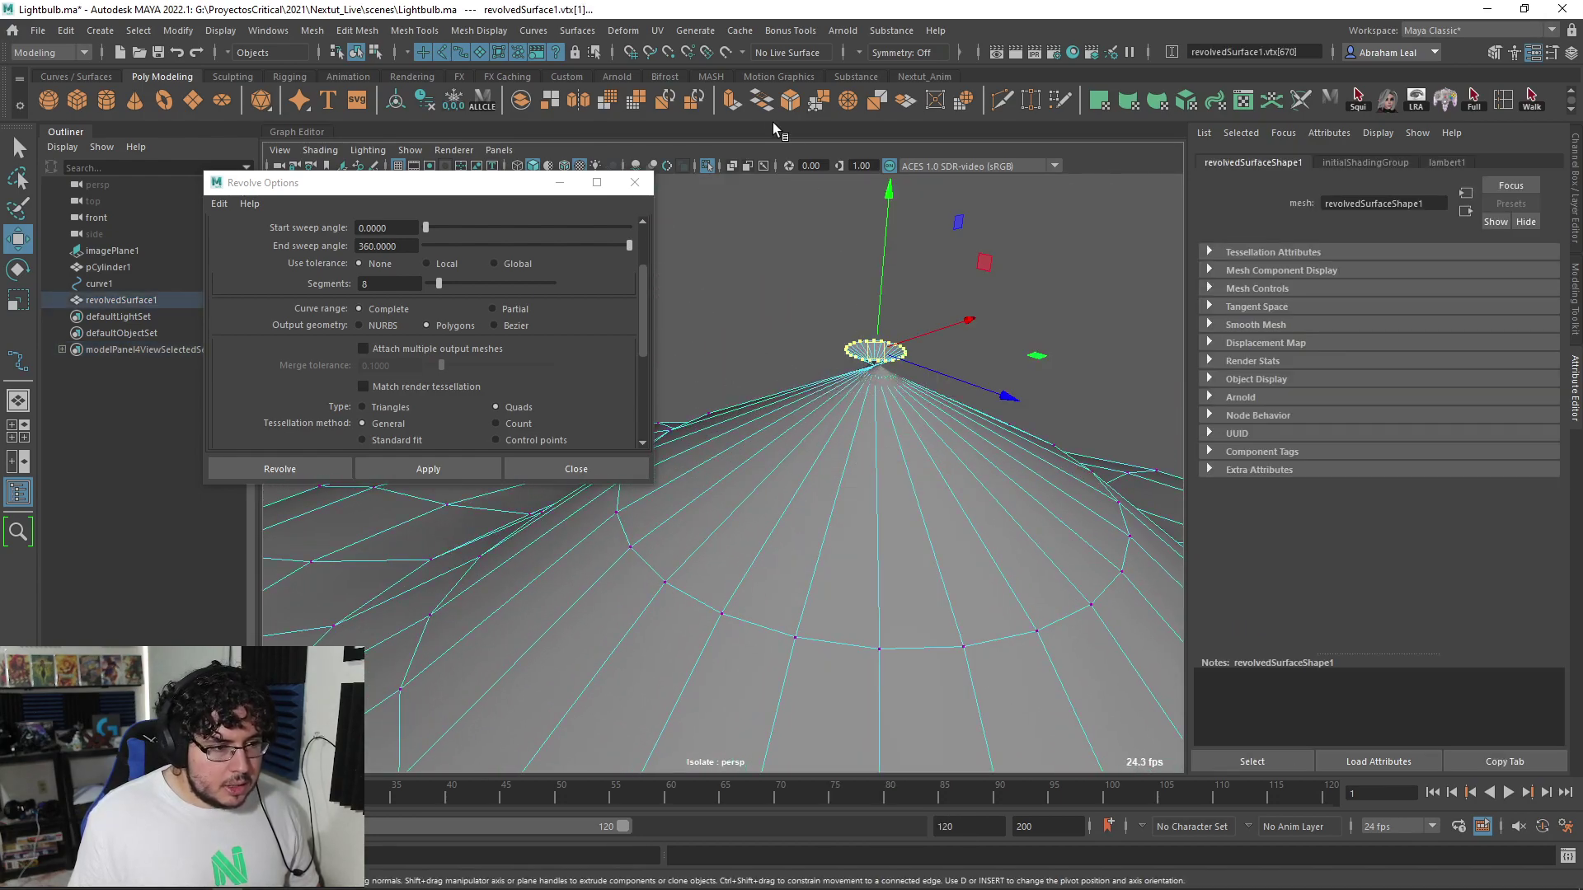
click(848, 100)
key(4)
scroll(915, 470, down, 3)
key(1)
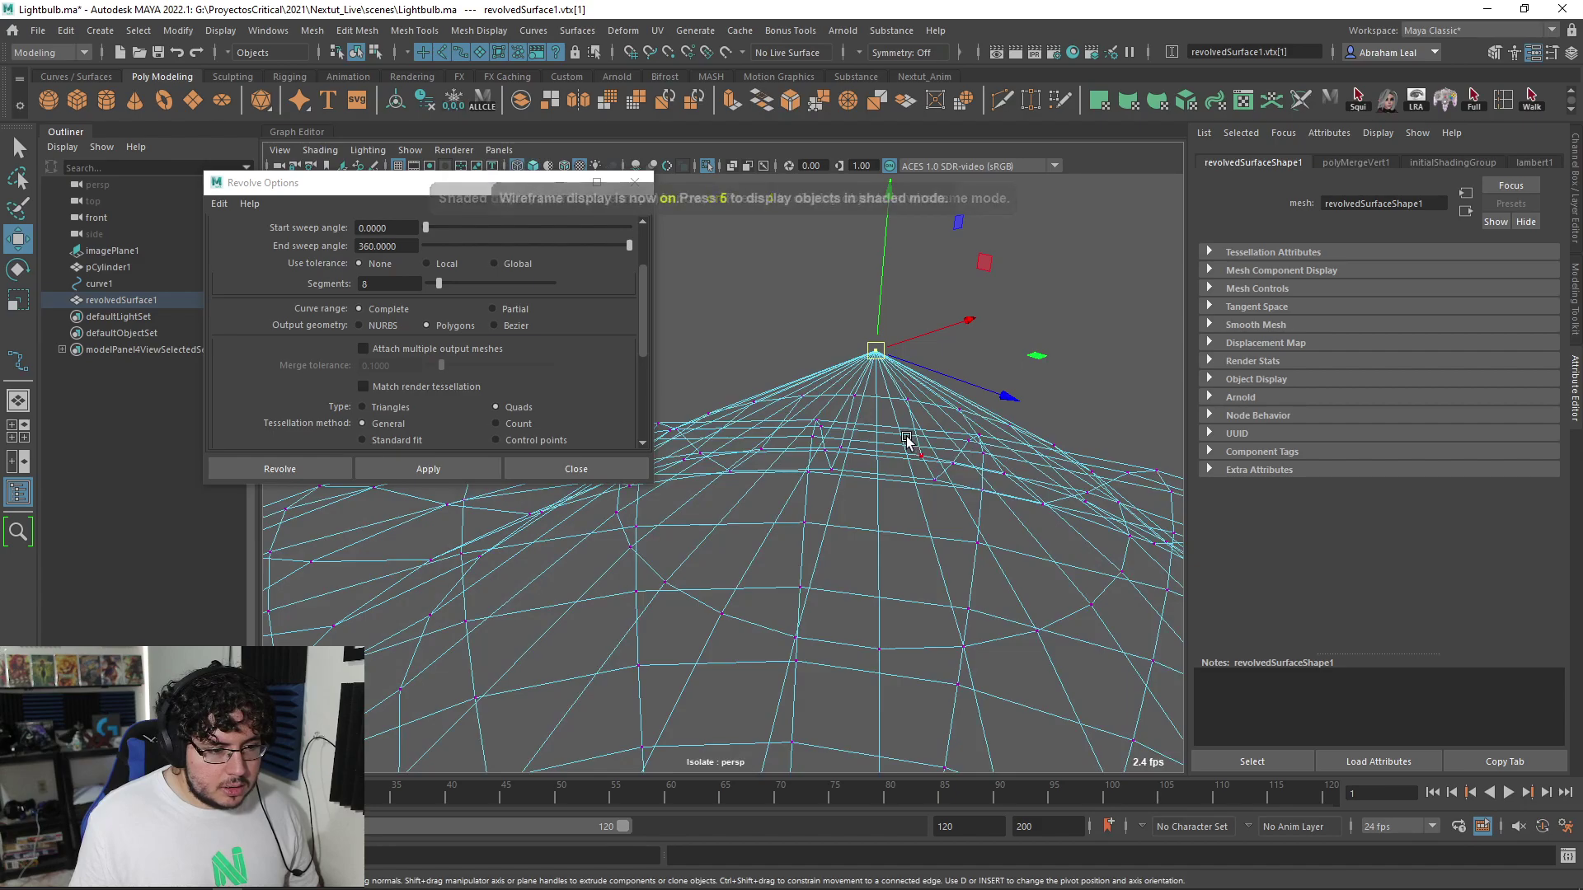
scroll(892, 482, down, 5)
alt+middle_drag(892, 482, 843, 334)
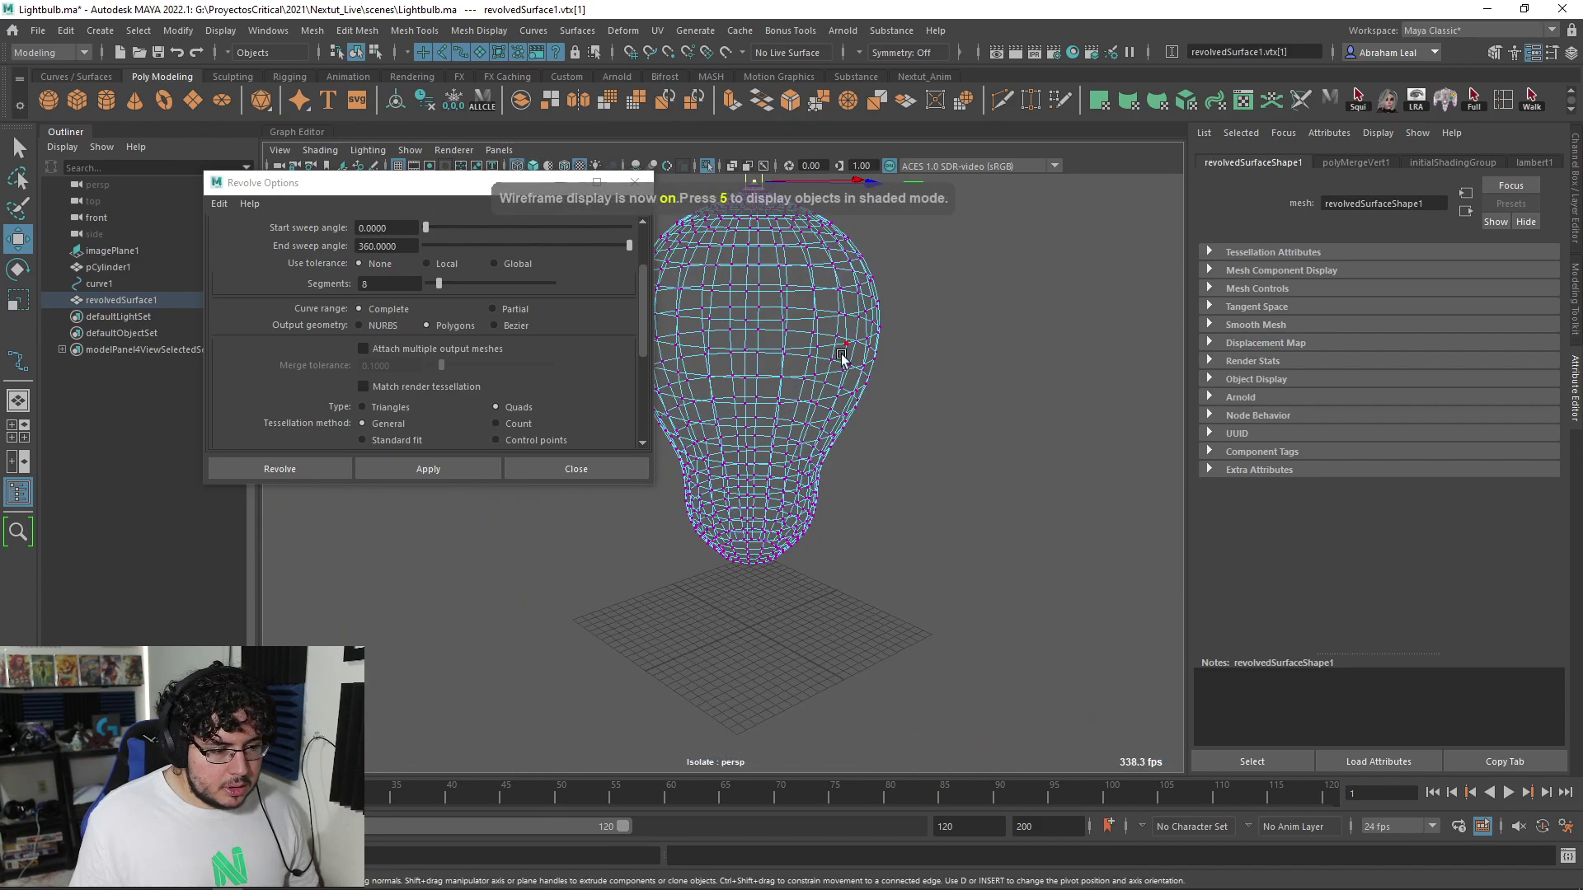
Close the Revolve options and show the whole scene in textured shading with the glass selected as an object
right_drag(836, 358, 862, 346)
alt+drag(862, 360, 759, 345)
click(835, 348)
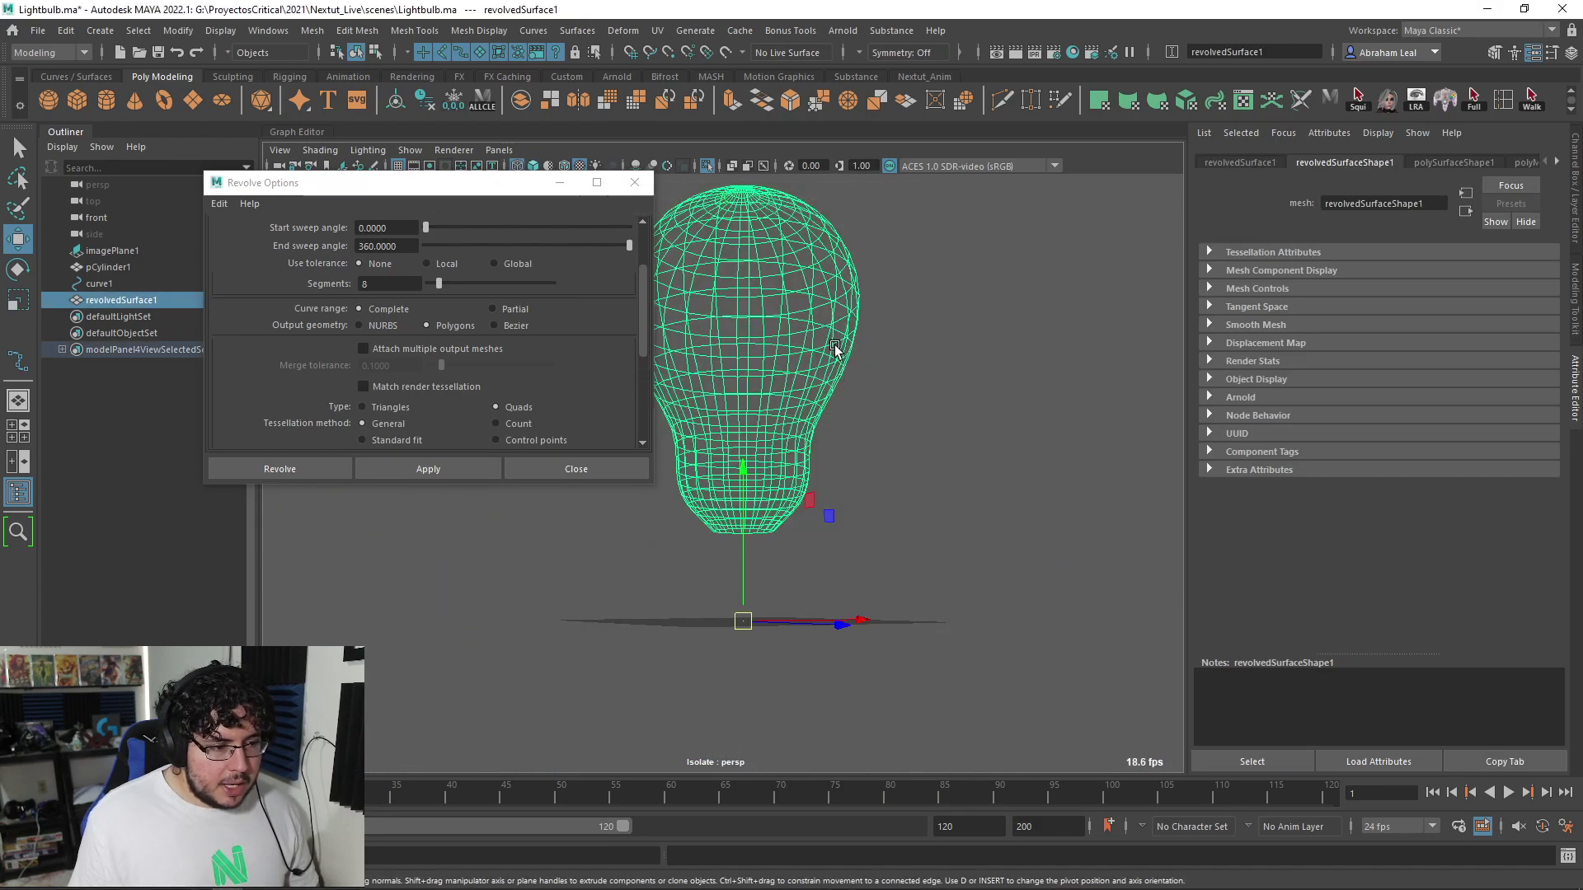
click(634, 189)
mouse_move(930, 338)
alt+mouse_down()
mouse_move(880, 403)
mouse_move(771, 445)
mouse_move(976, 424)
mouse_move(742, 452)
mouse_move(824, 429)
mouse_move(926, 424)
mouse_move(705, 468)
mouse_move(731, 510)
mouse_move(761, 509)
mouse_move(742, 458)
mouse_move(676, 460)
mouse_move(767, 470)
mouse_move(679, 470)
mouse_move(762, 465)
mouse_move(733, 354)
alt+mouse_up()
scroll(880, 403, down, 3)
click(708, 170)
key(6)
scroll(813, 434, up, 3)
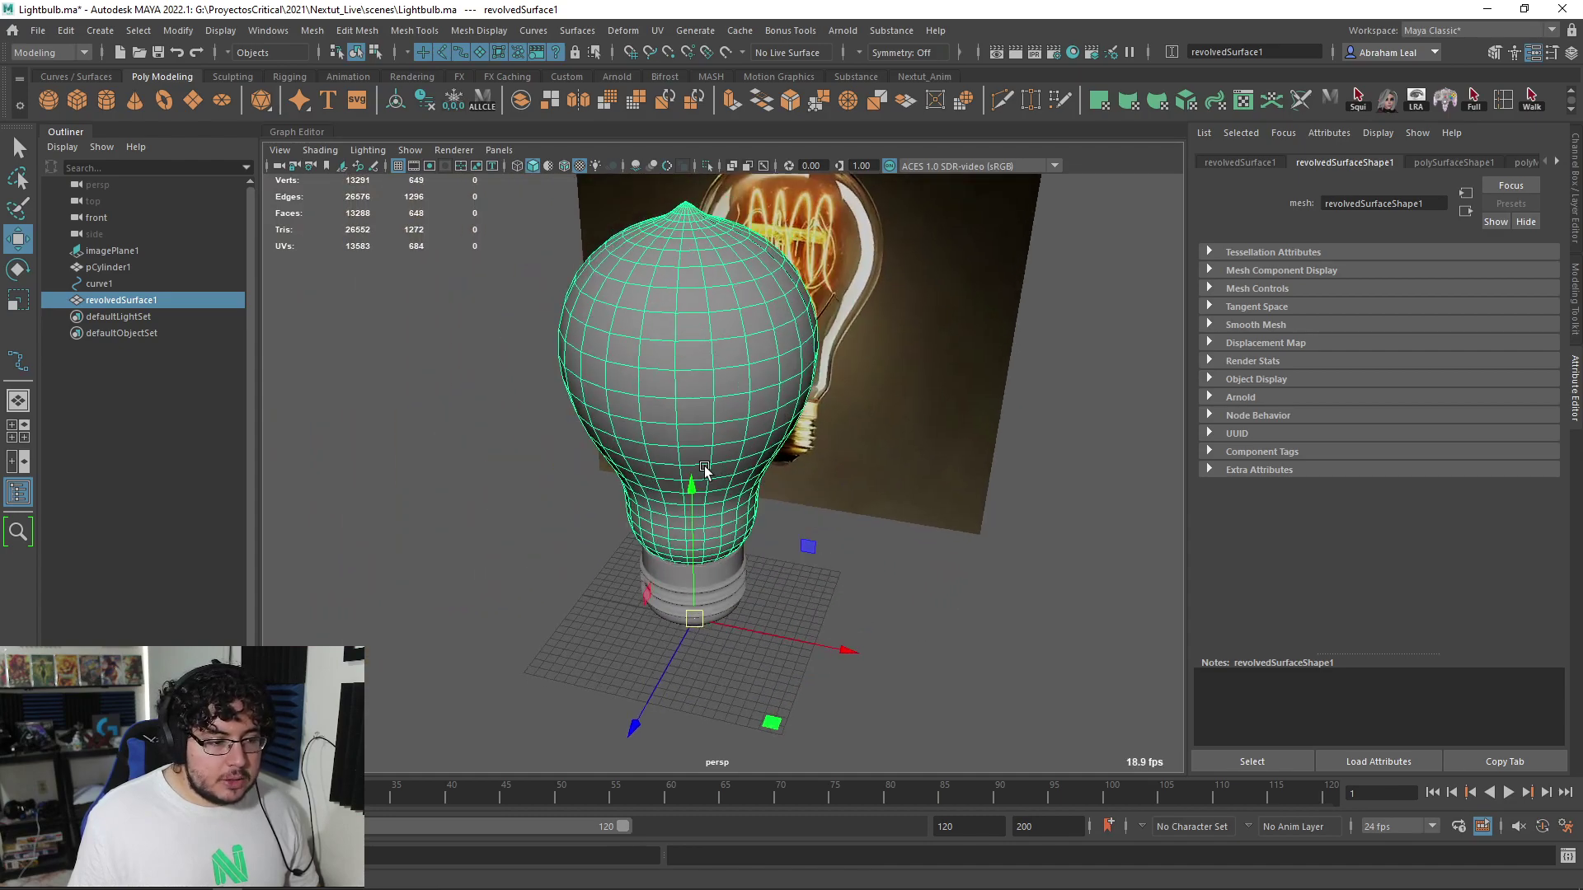
Extrude all faces of the glass inward by a local Z translation of about -0.223 to give it thickness
scroll(705, 468, up, 3)
key(ctrl+e)
drag(779, 228, 774, 230)
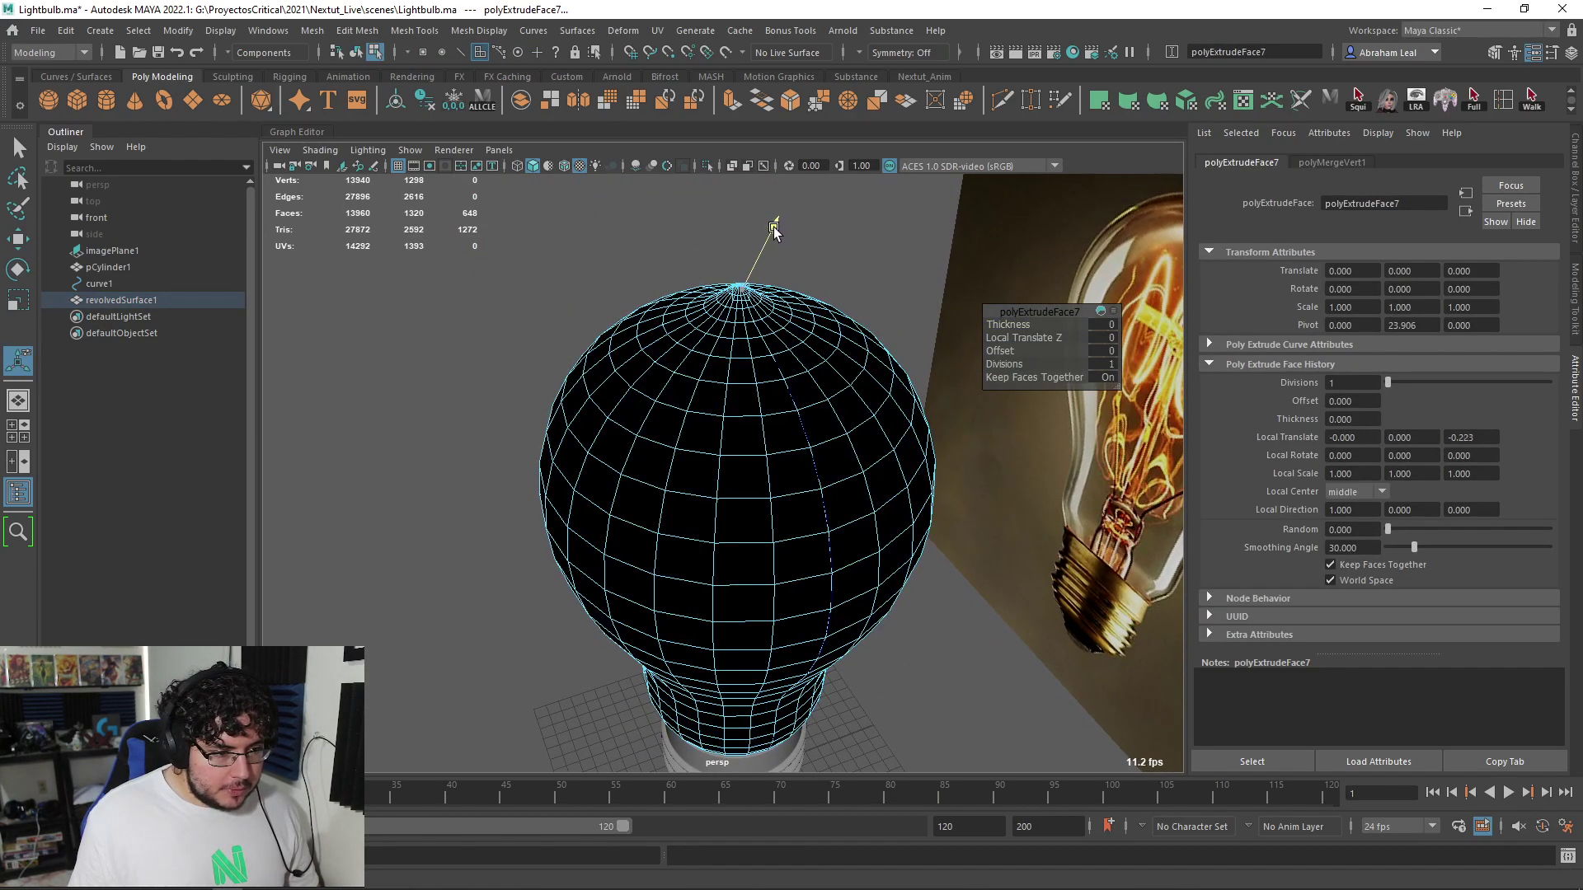
key(q)
key(F8)
click(810, 287)
click(810, 365)
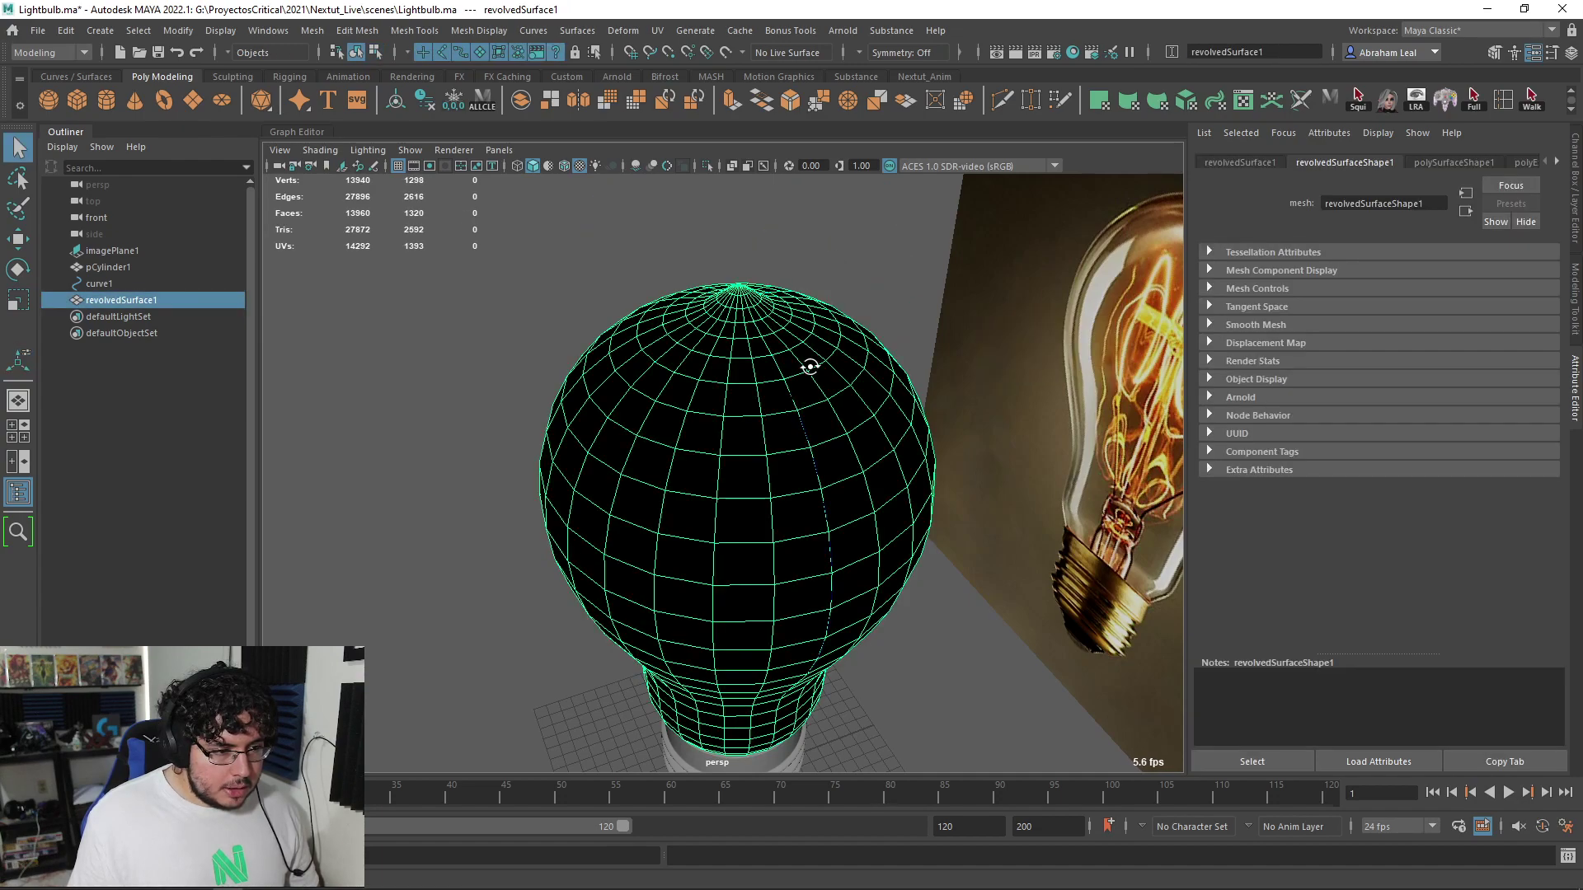
alt+drag(810, 366, 787, 307)
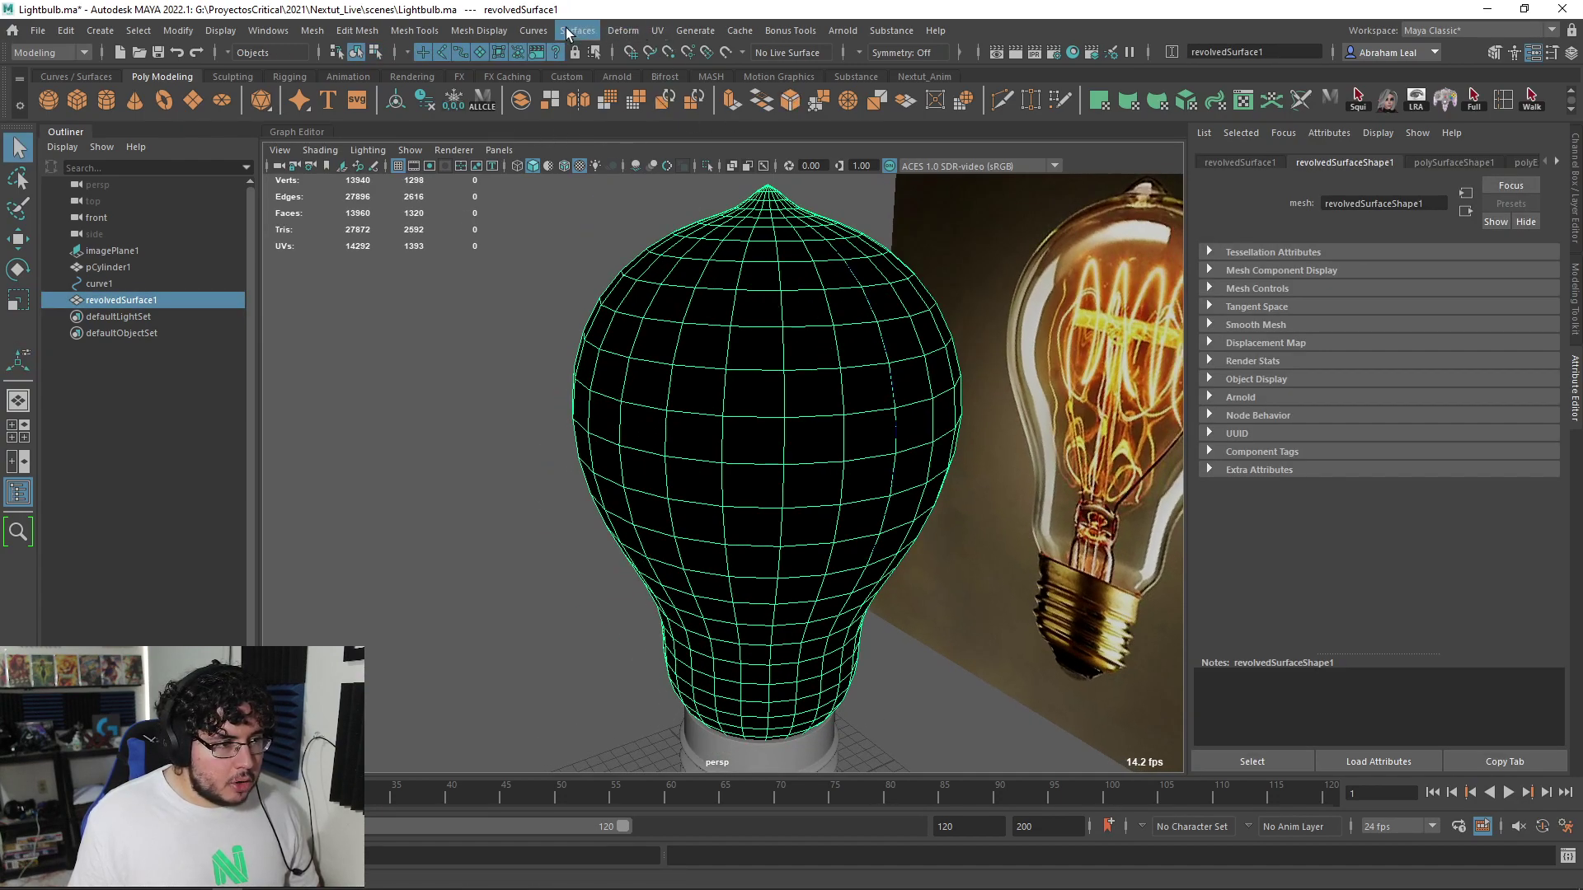
Reverse the normals of the thickened glass mesh and isolate it to check its open underside
click(497, 31)
click(508, 112)
click(578, 235)
click(629, 319)
click(707, 166)
alt+drag(711, 329, 700, 235)
click(923, 272)
click(842, 292)
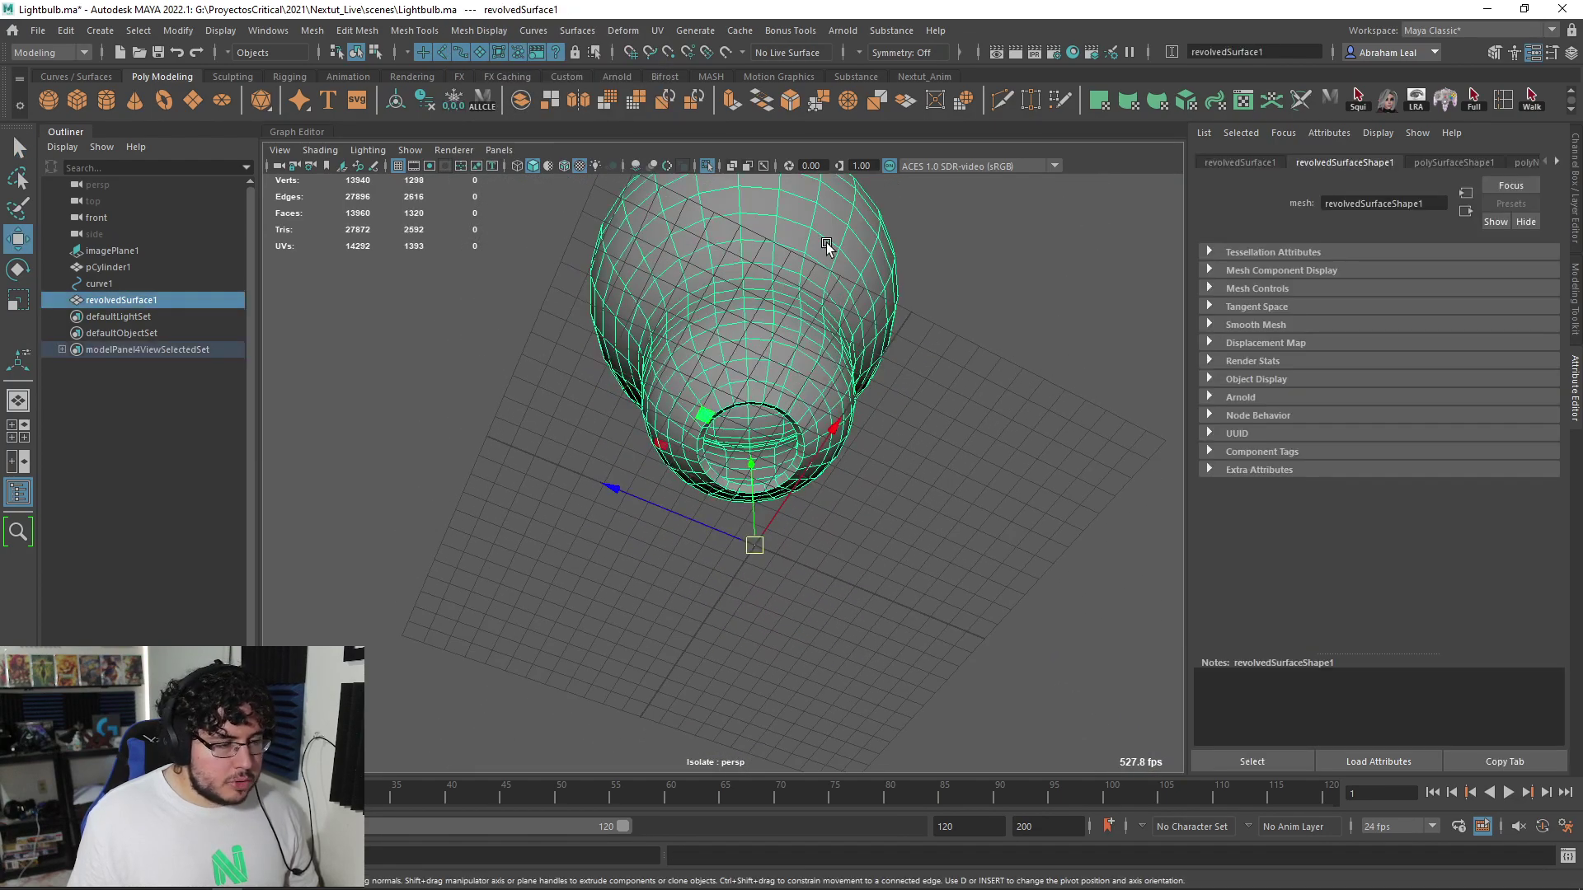
click(659, 31)
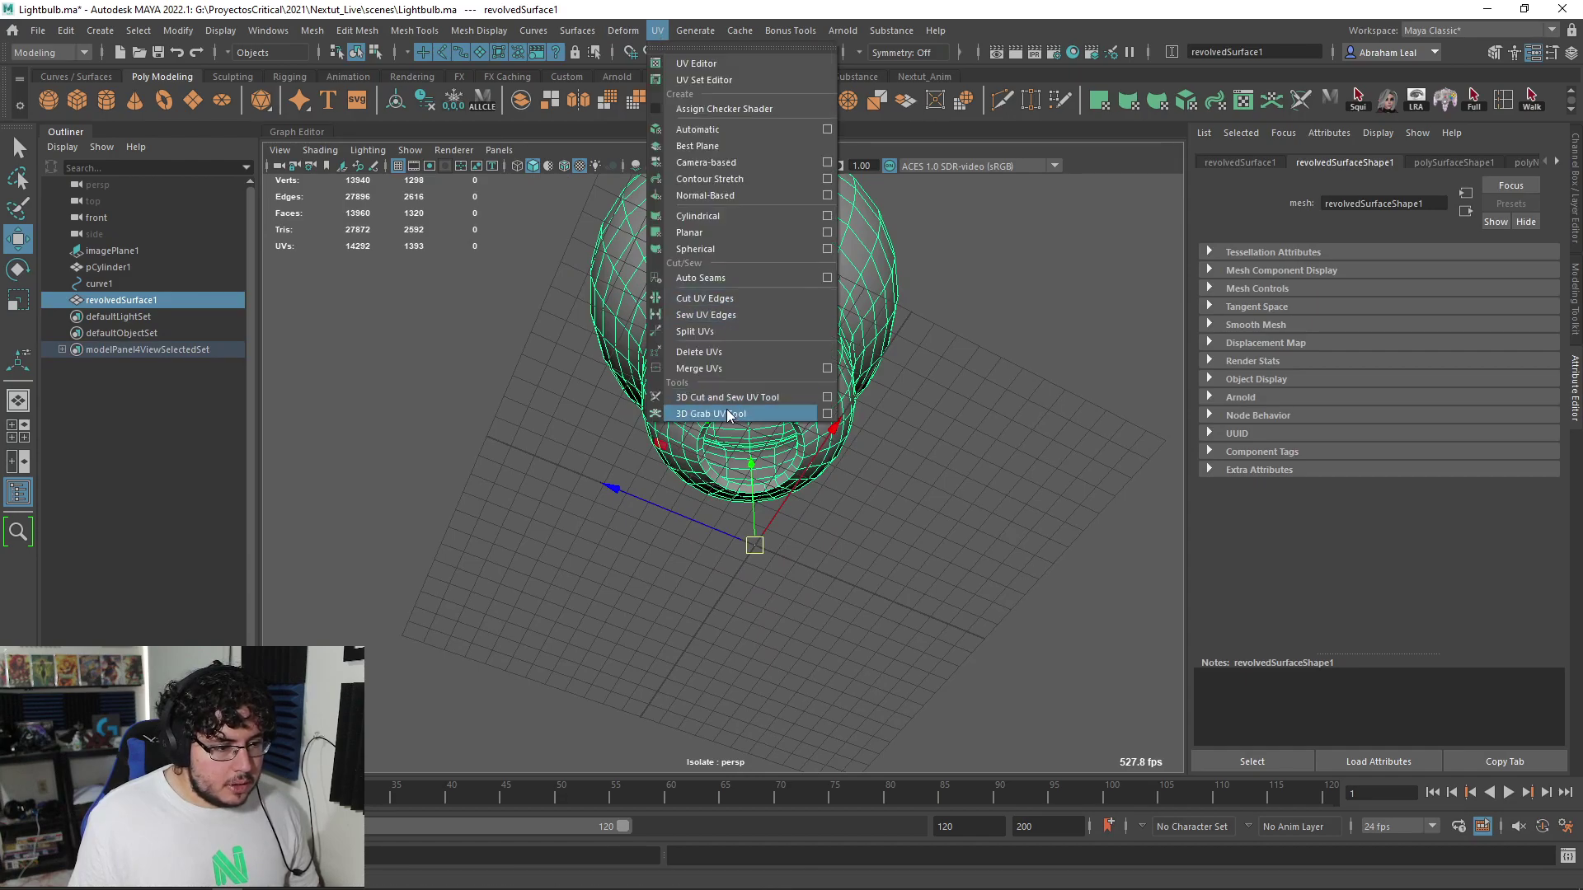
click(727, 396)
alt+drag(837, 372, 835, 471)
key(q)
right_drag(742, 311, 895, 246)
alt+drag(887, 249, 717, 368)
Open the UV Editor, select both UV shells of the glass and unfold them
click(657, 29)
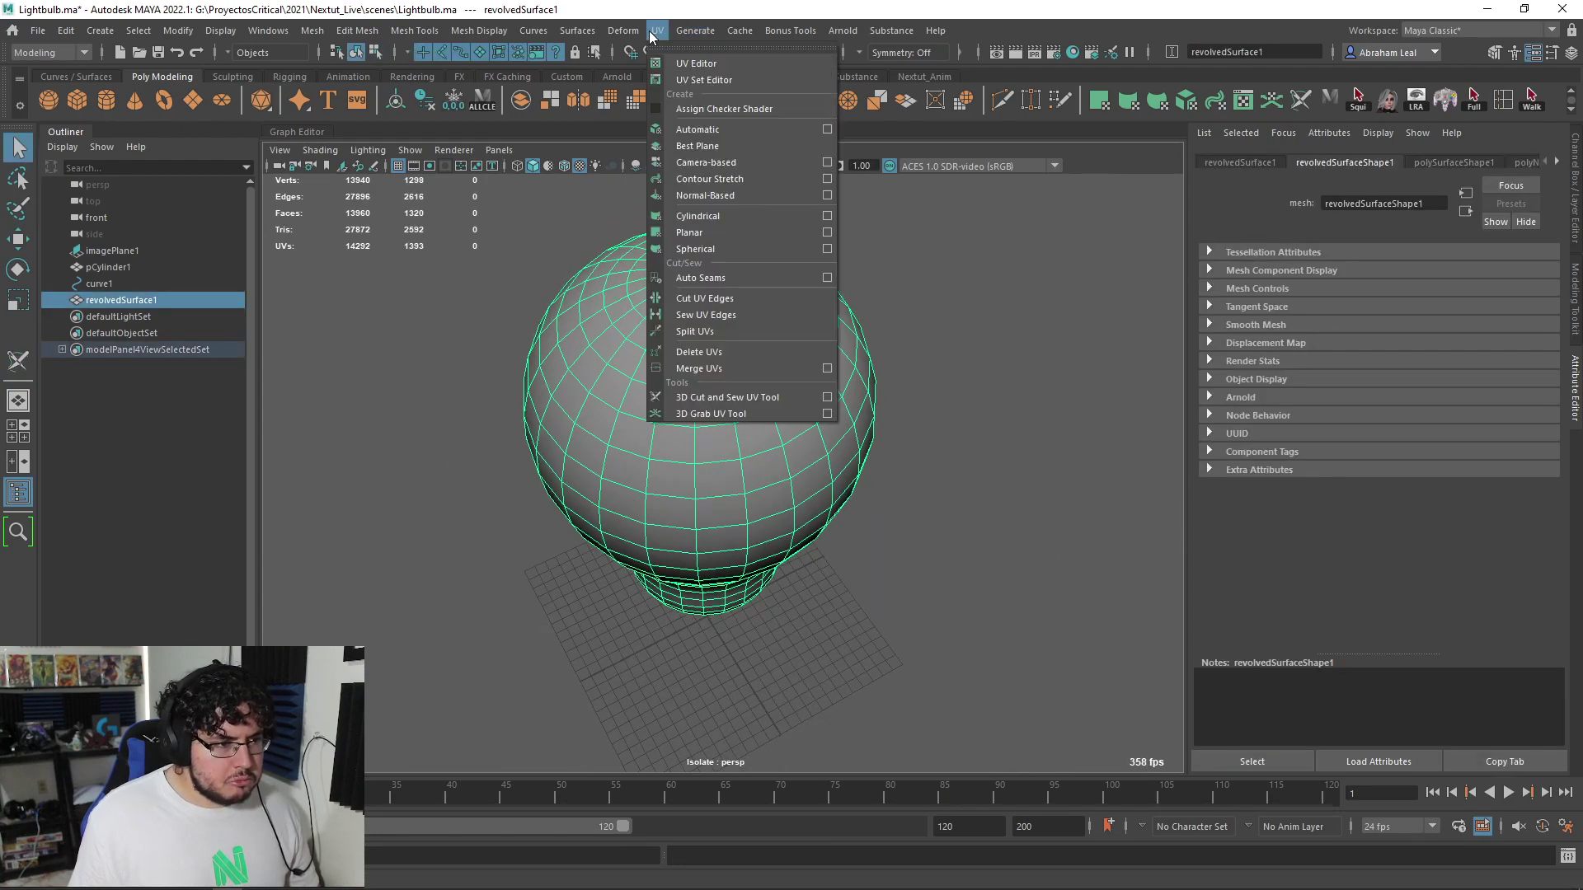
click(693, 62)
drag(843, 222, 1140, 499)
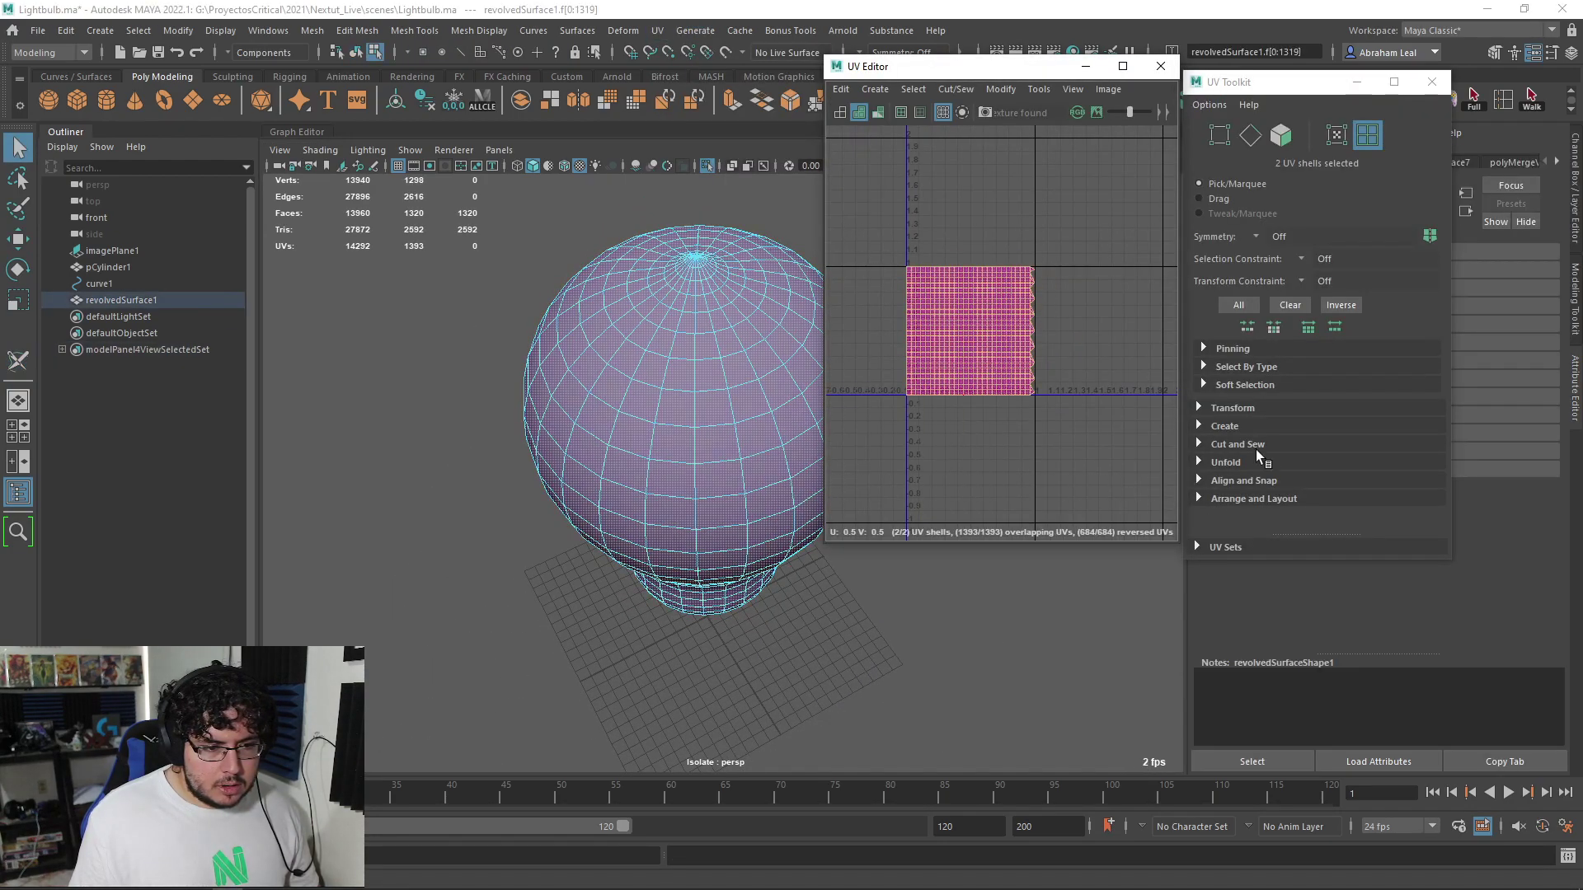
click(1200, 461)
click(1228, 503)
click(578, 332)
Rotate one unfolded glass shell upright, scale it slightly and position it within the UV square
scroll(1012, 331, up, 4)
drag(1022, 314, 958, 287)
alt+middle_drag(990, 319, 1060, 310)
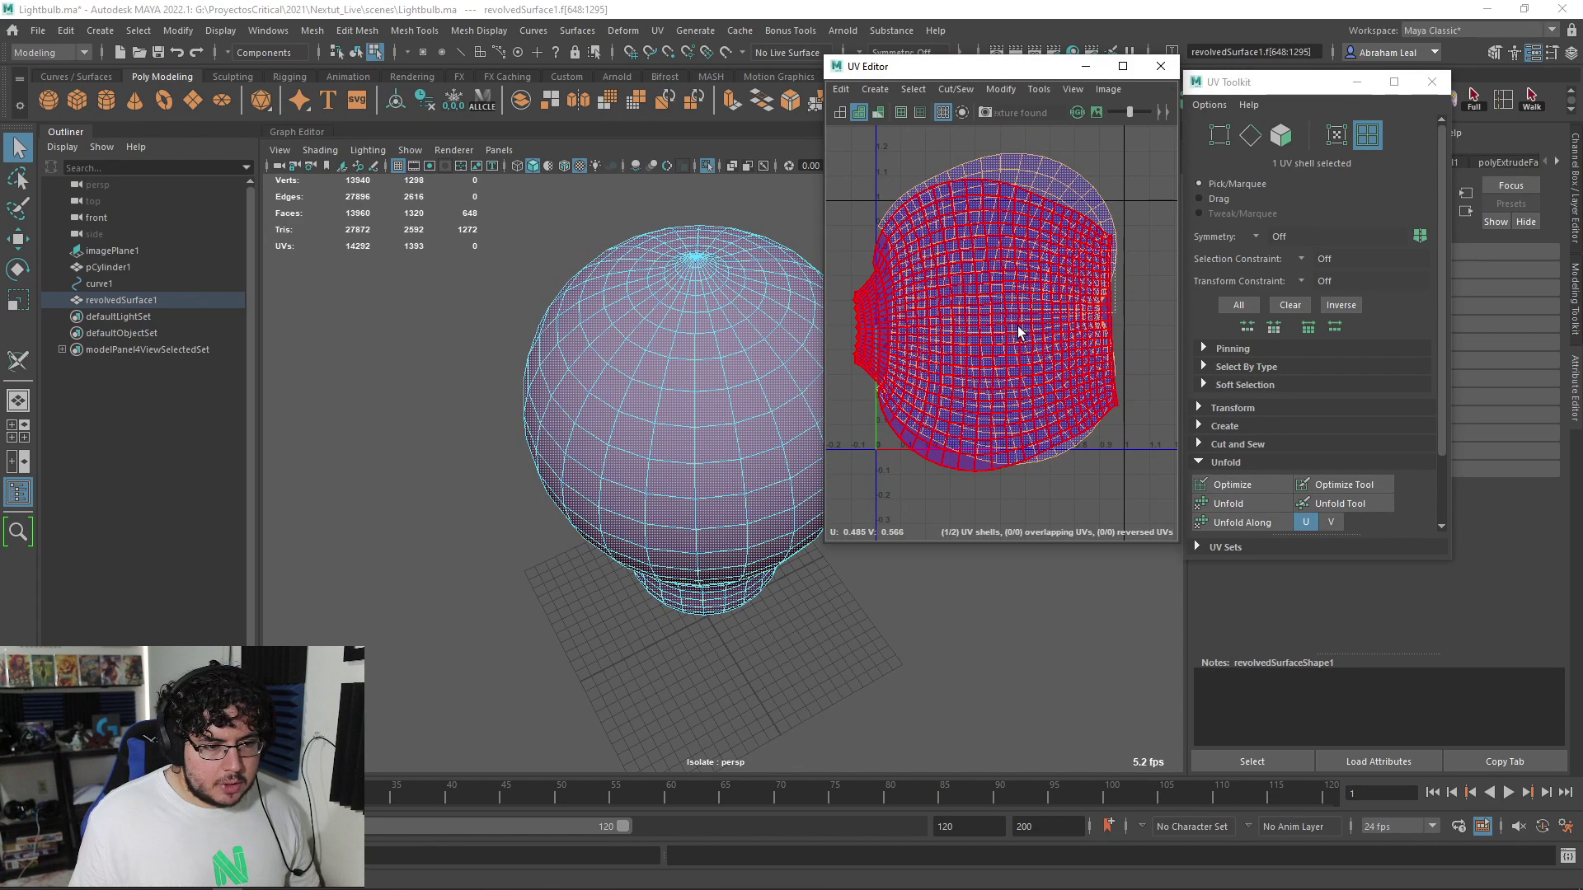
key(e)
drag(1107, 268, 937, 192)
key(r)
mouse_move(988, 312)
mouse_down()
mouse_move(972, 310)
mouse_move(993, 328)
mouse_up()
key(w)
click(912, 174)
click(921, 269)
click(971, 220)
Rotate the other glass shell to match the first one's orientation and move it over that shell
alt+drag(803, 404, 724, 360)
key(e)
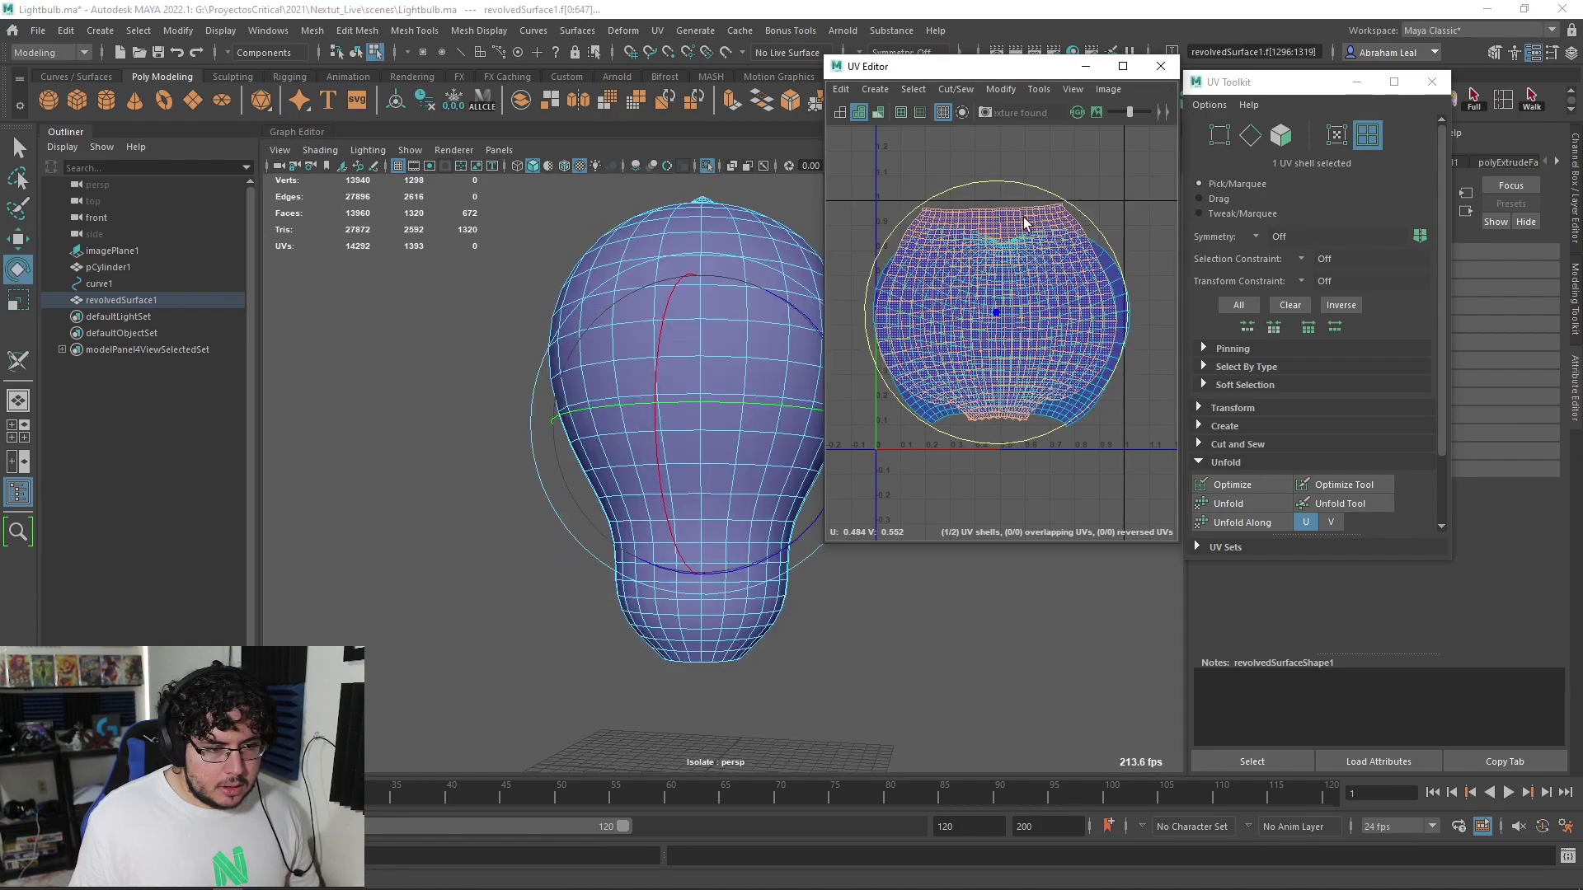
drag(1055, 206, 960, 385)
key(w)
drag(996, 312, 998, 328)
Select both stacked UV shells and scale and move them together to fit inside the 0–1 UV square
drag(1096, 245, 997, 325)
key(r)
key(w)
key(r)
key(w)
click(802, 341)
key(ctrl+z)
key(r)
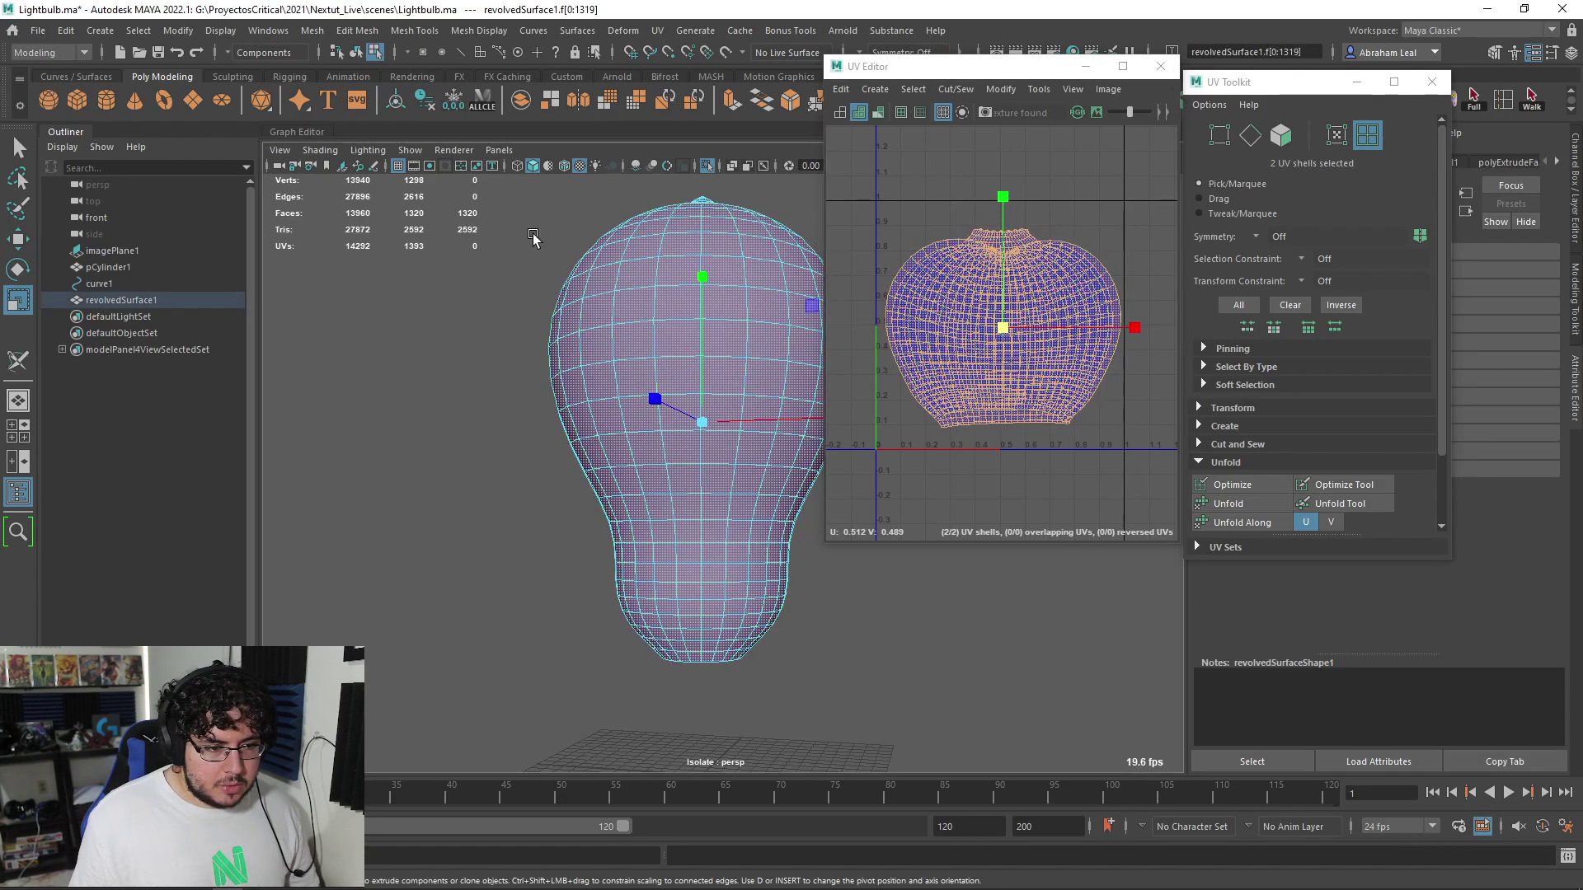
Close the UV Editor and UV Toolkit, turn off isolation in object mode and switch to the front view
click(534, 235)
click(1429, 83)
click(1161, 66)
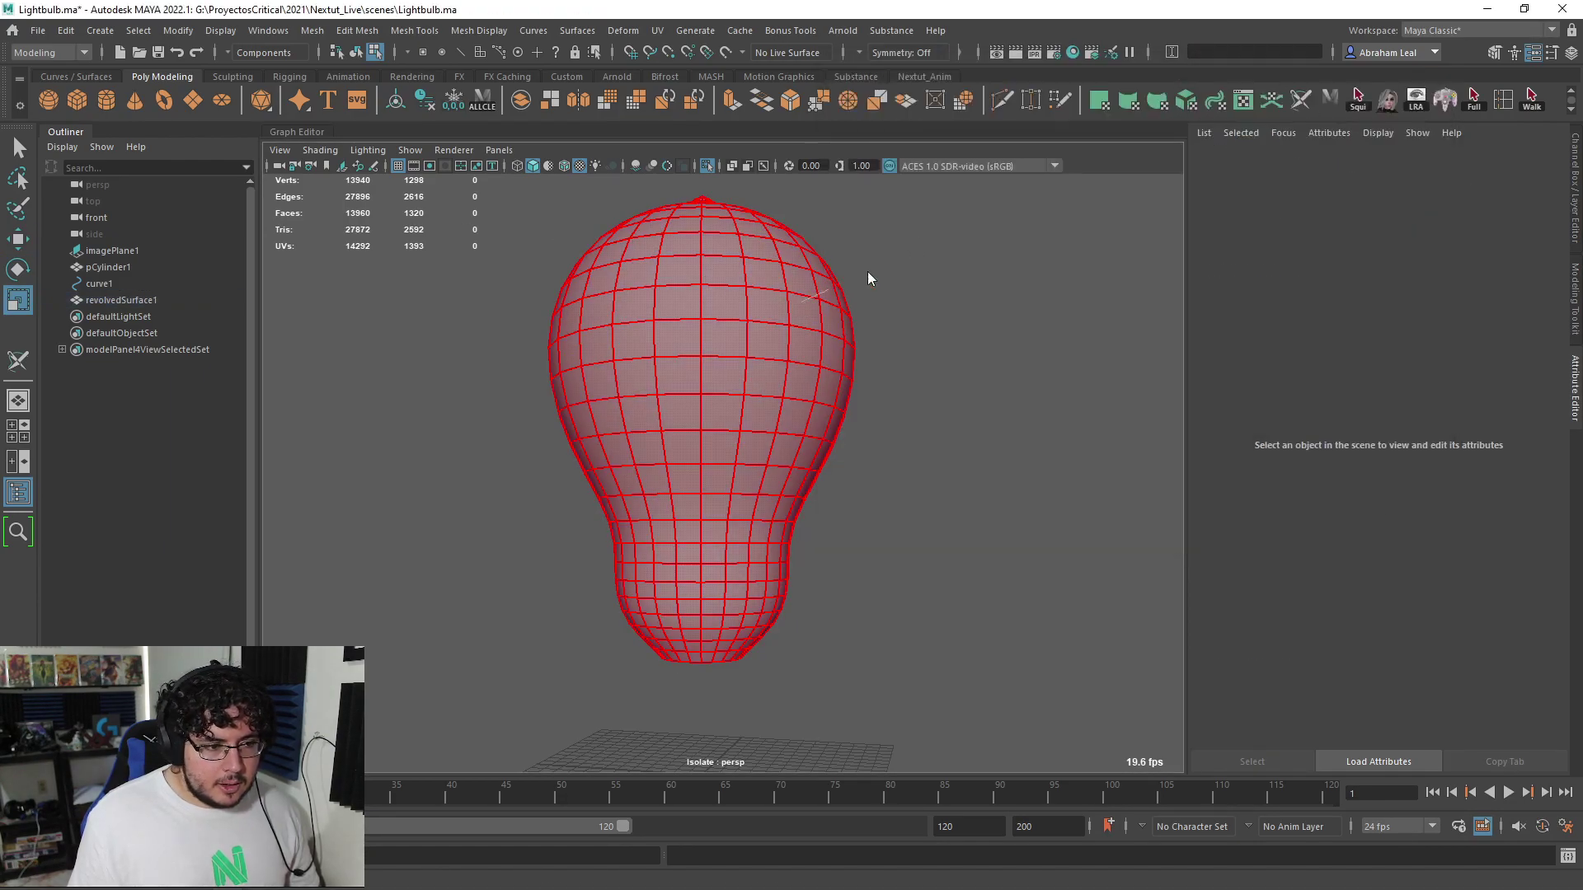
click(720, 239)
click(707, 167)
click(954, 381)
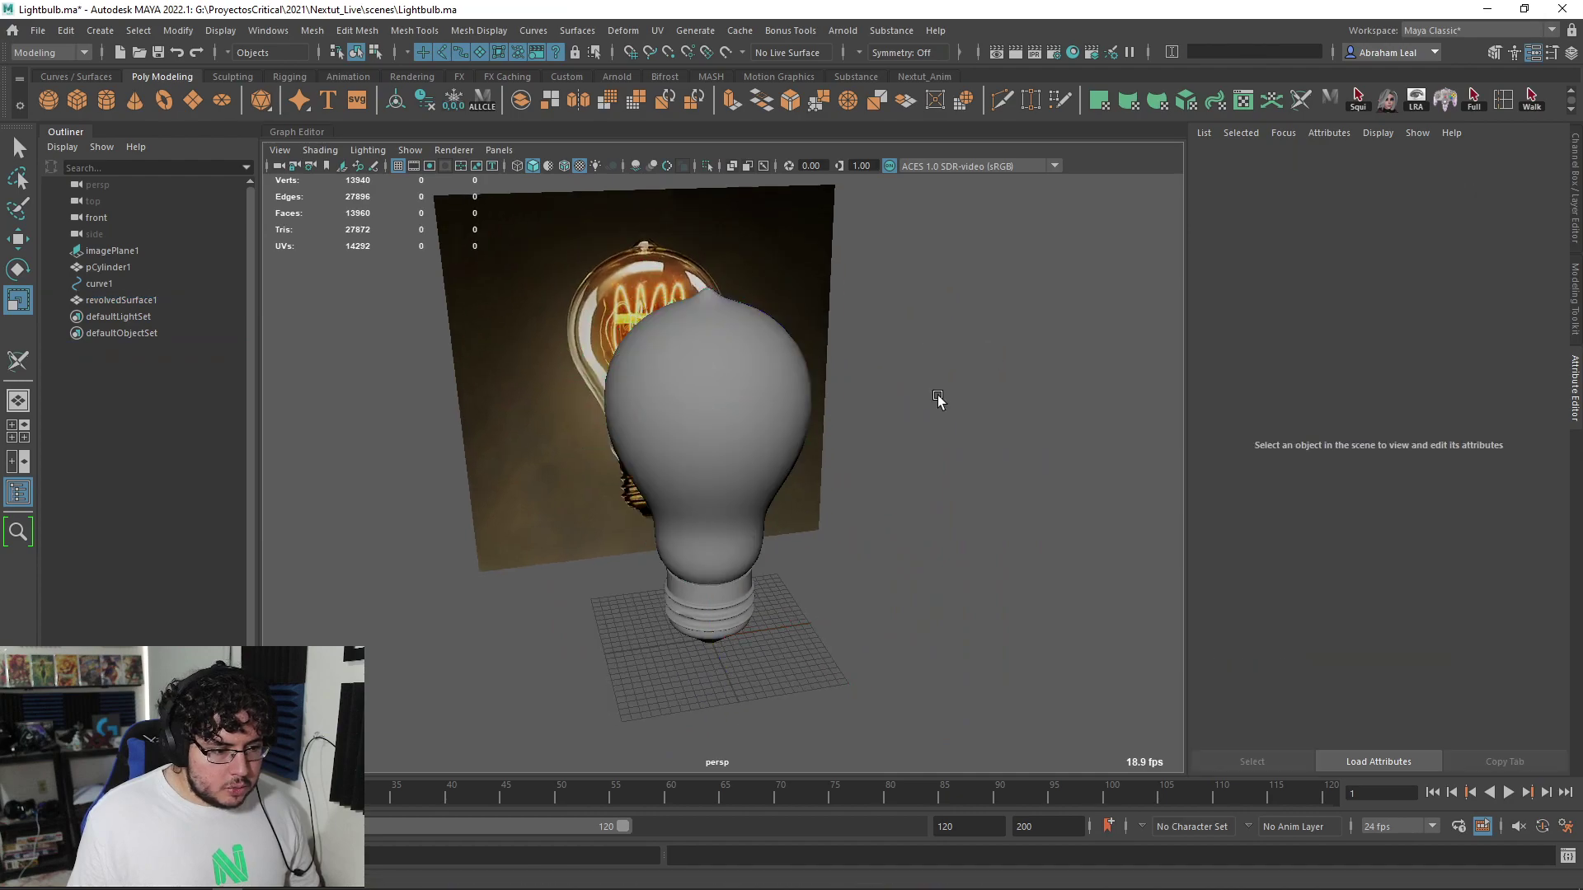
scroll(912, 428, up, 5)
scroll(922, 480, down, 6)
alt+drag(922, 480, 806, 516)
key(space)
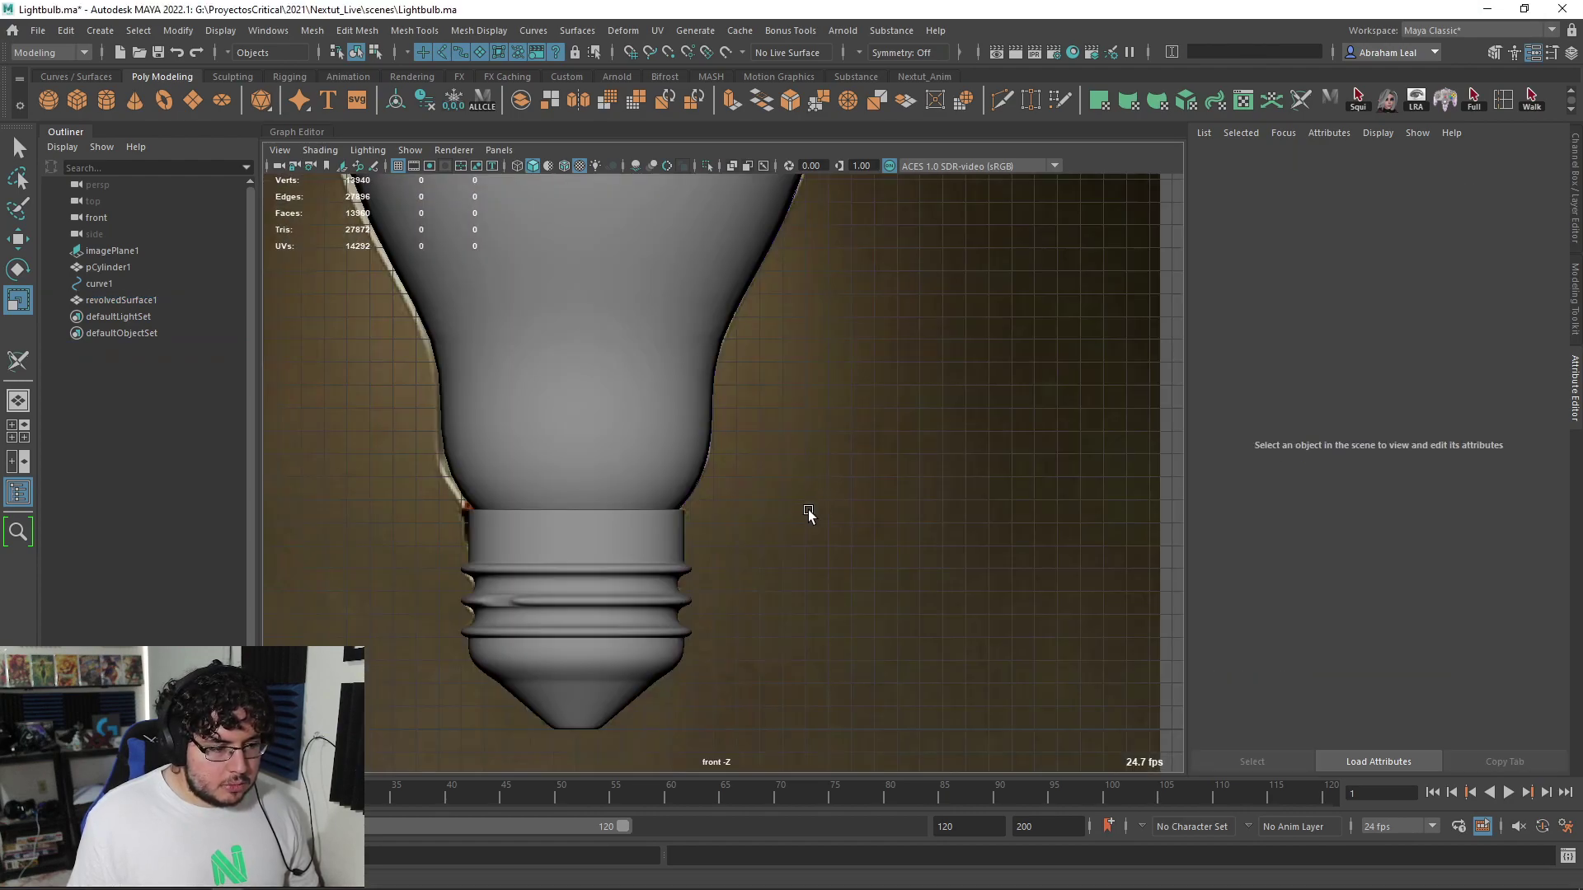
In the wireframe front view, trace the filament as one continuous looping EP curve over the reference image
scroll(806, 516, down, 4)
alt+middle_drag(685, 348, 730, 420)
scroll(731, 420, up, 1)
key(4)
scroll(688, 441, up, 2)
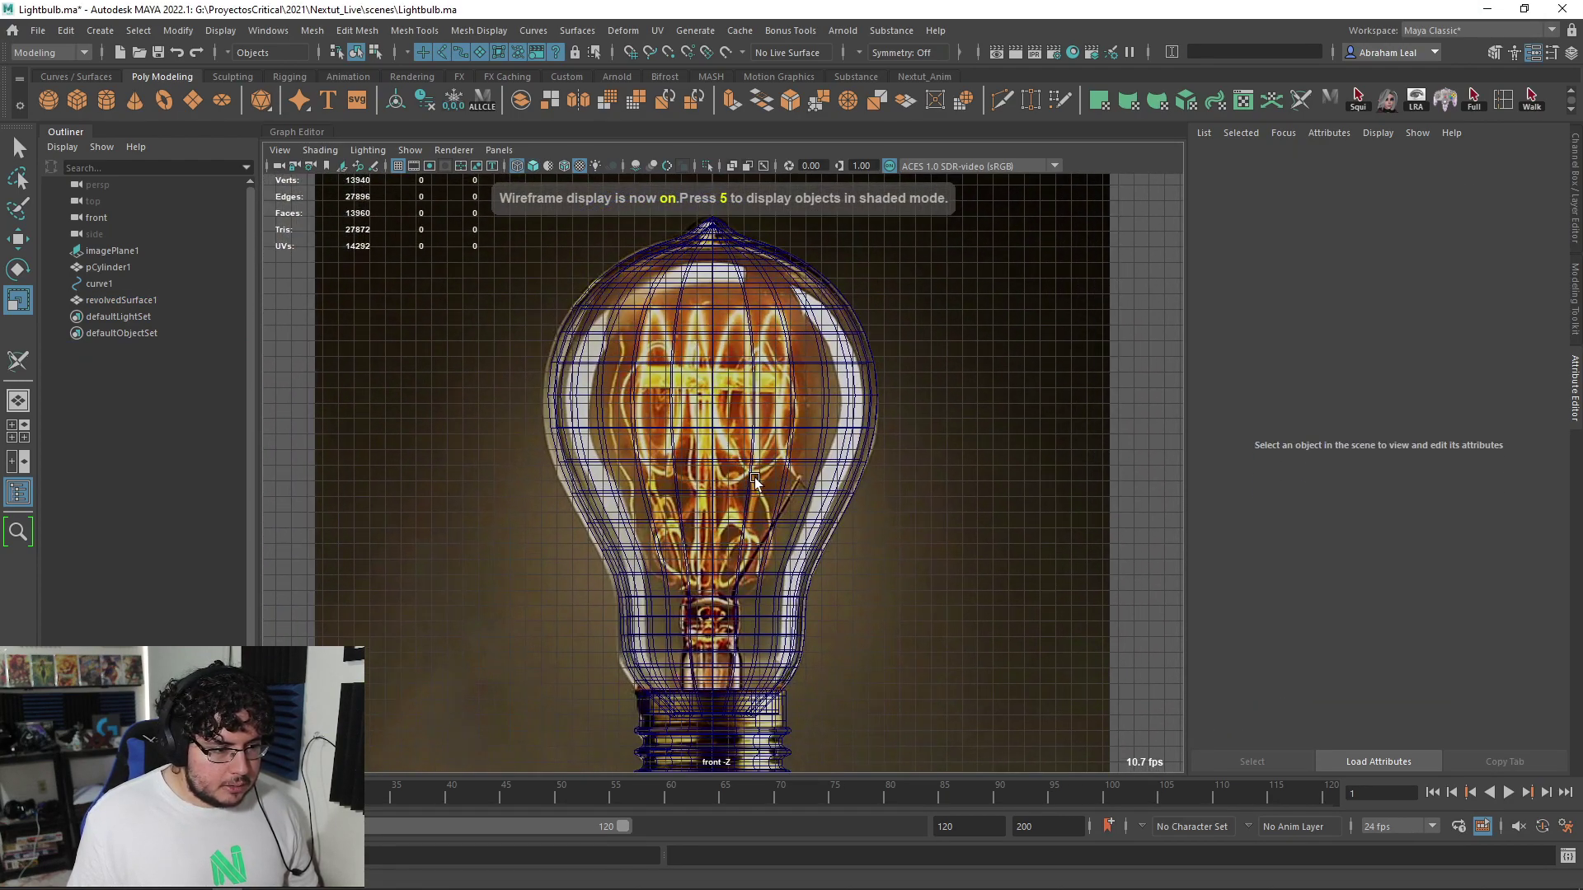
scroll(755, 481, up, 3)
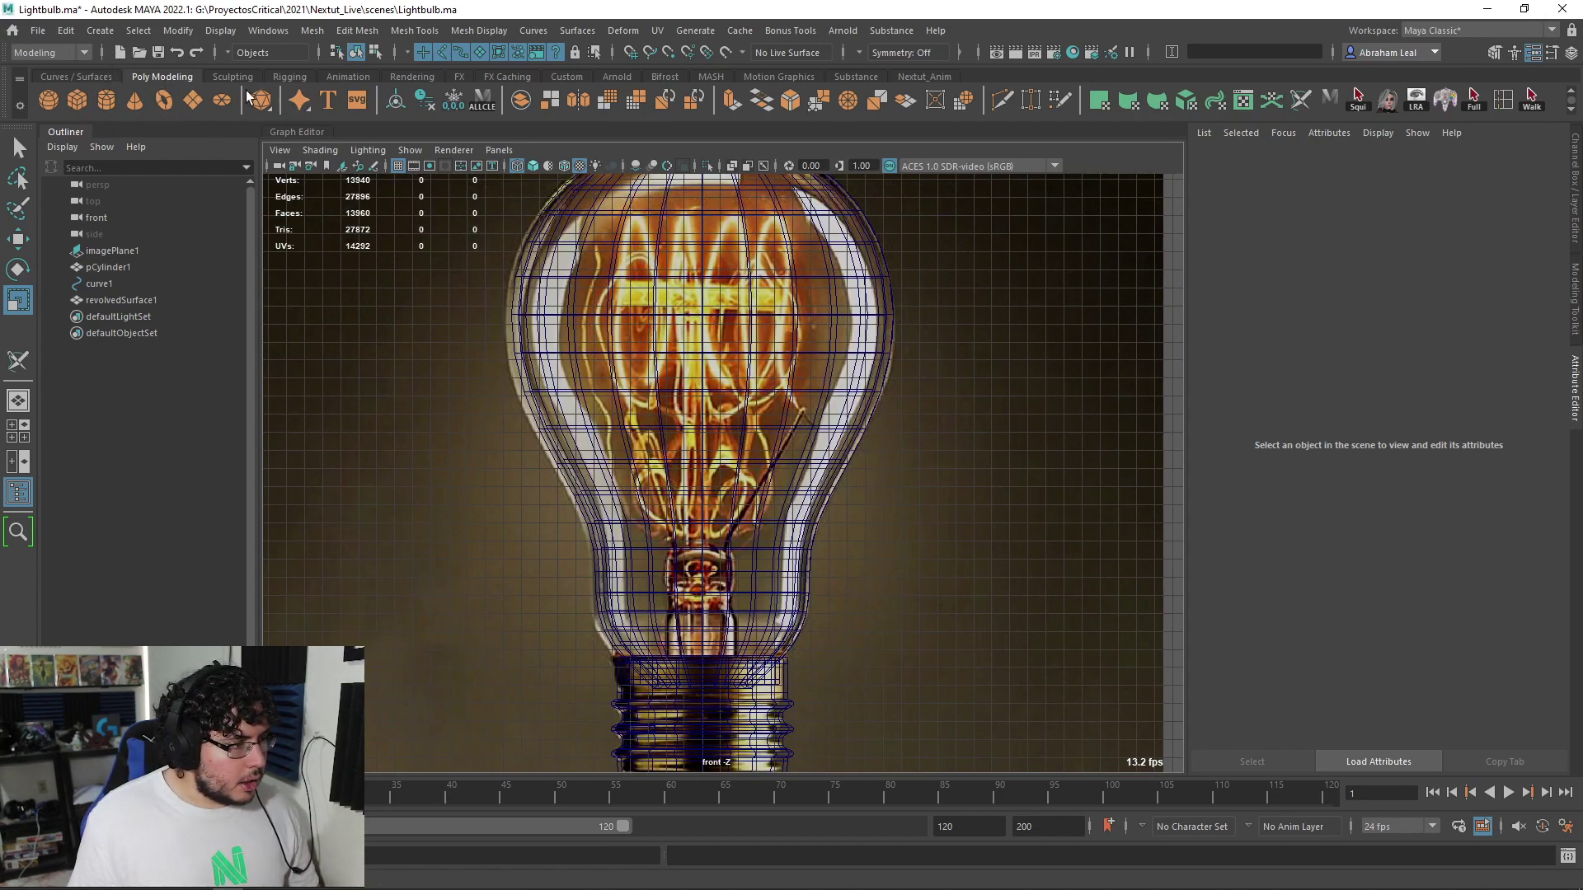
click(90, 75)
click(679, 668)
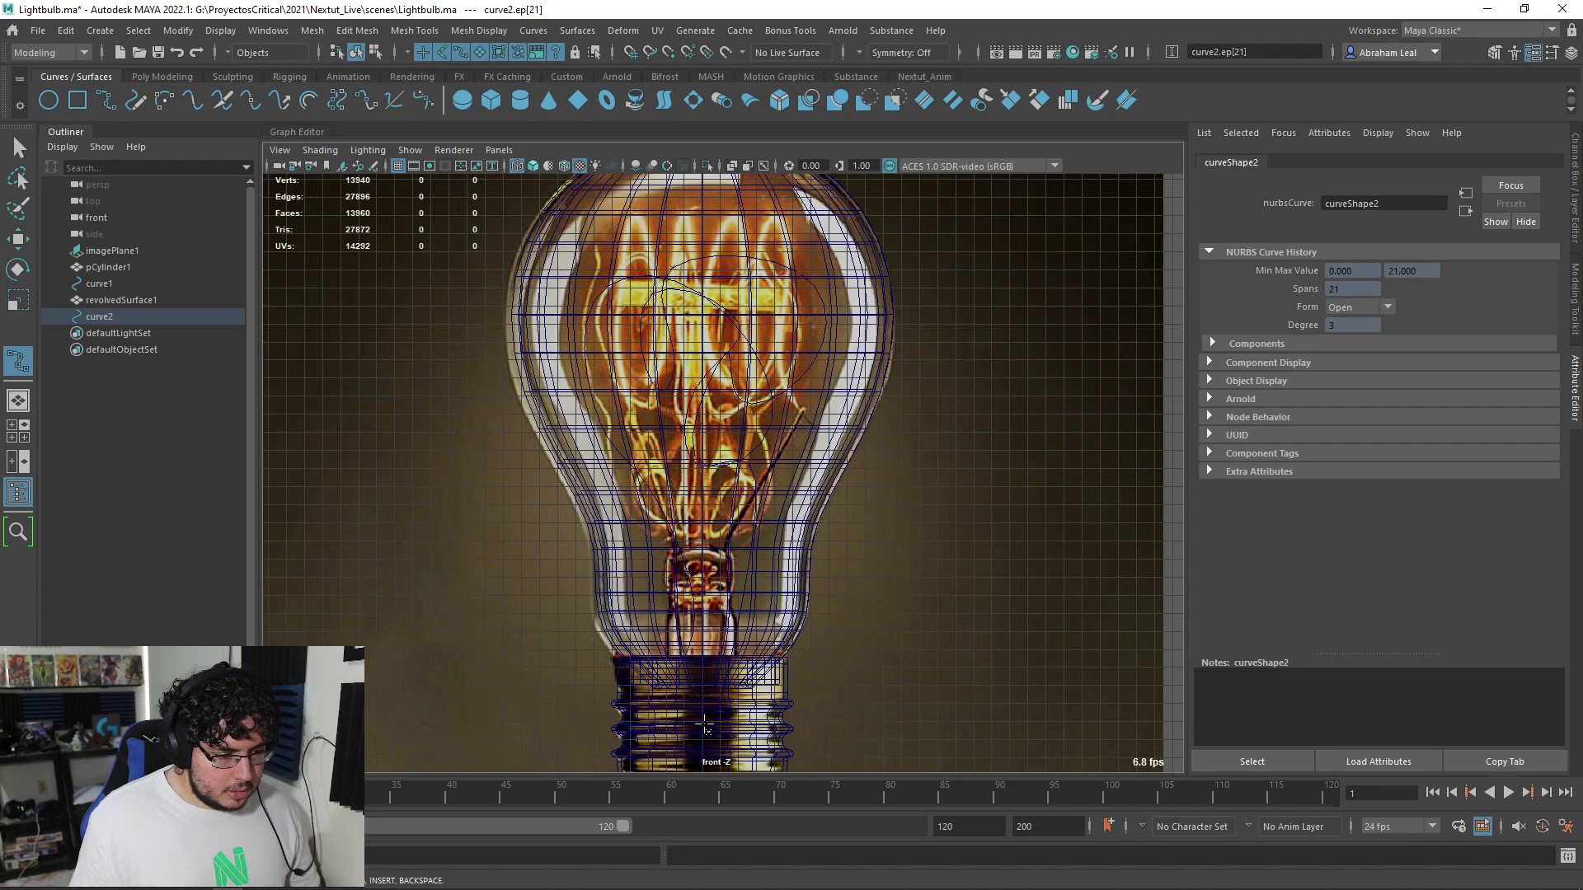
key(Return)
Isolate the filament curve in the perspective view and select control vertices on it for editing
key(space)
drag(714, 705, 637, 643)
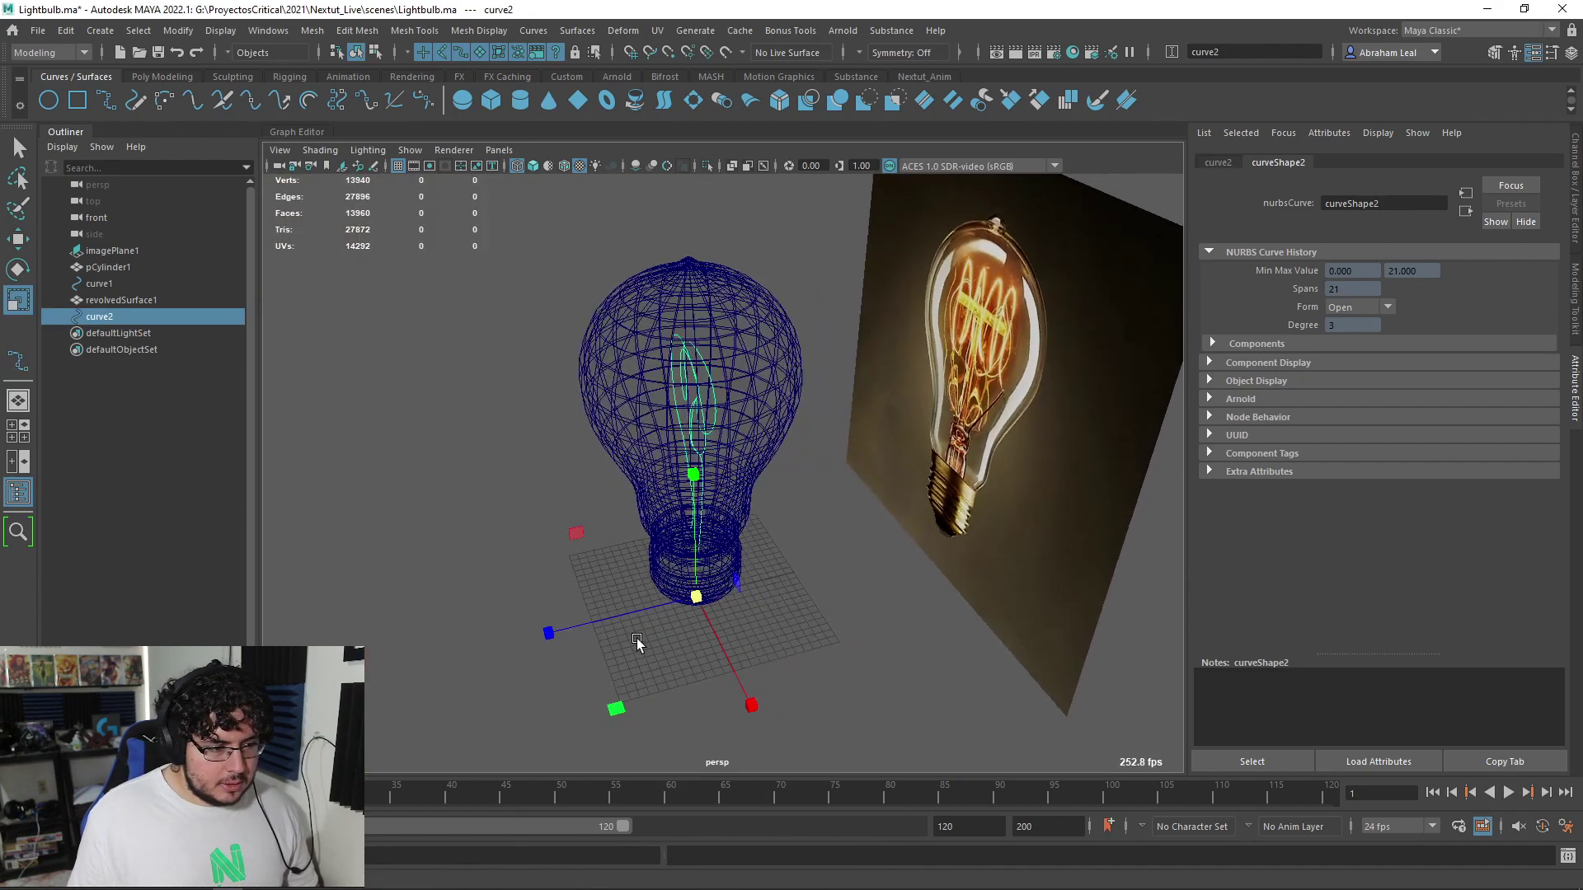
click(707, 166)
right_drag(738, 318, 801, 309)
drag(817, 352, 1093, 399)
key(b)
scroll(815, 414, down, 3)
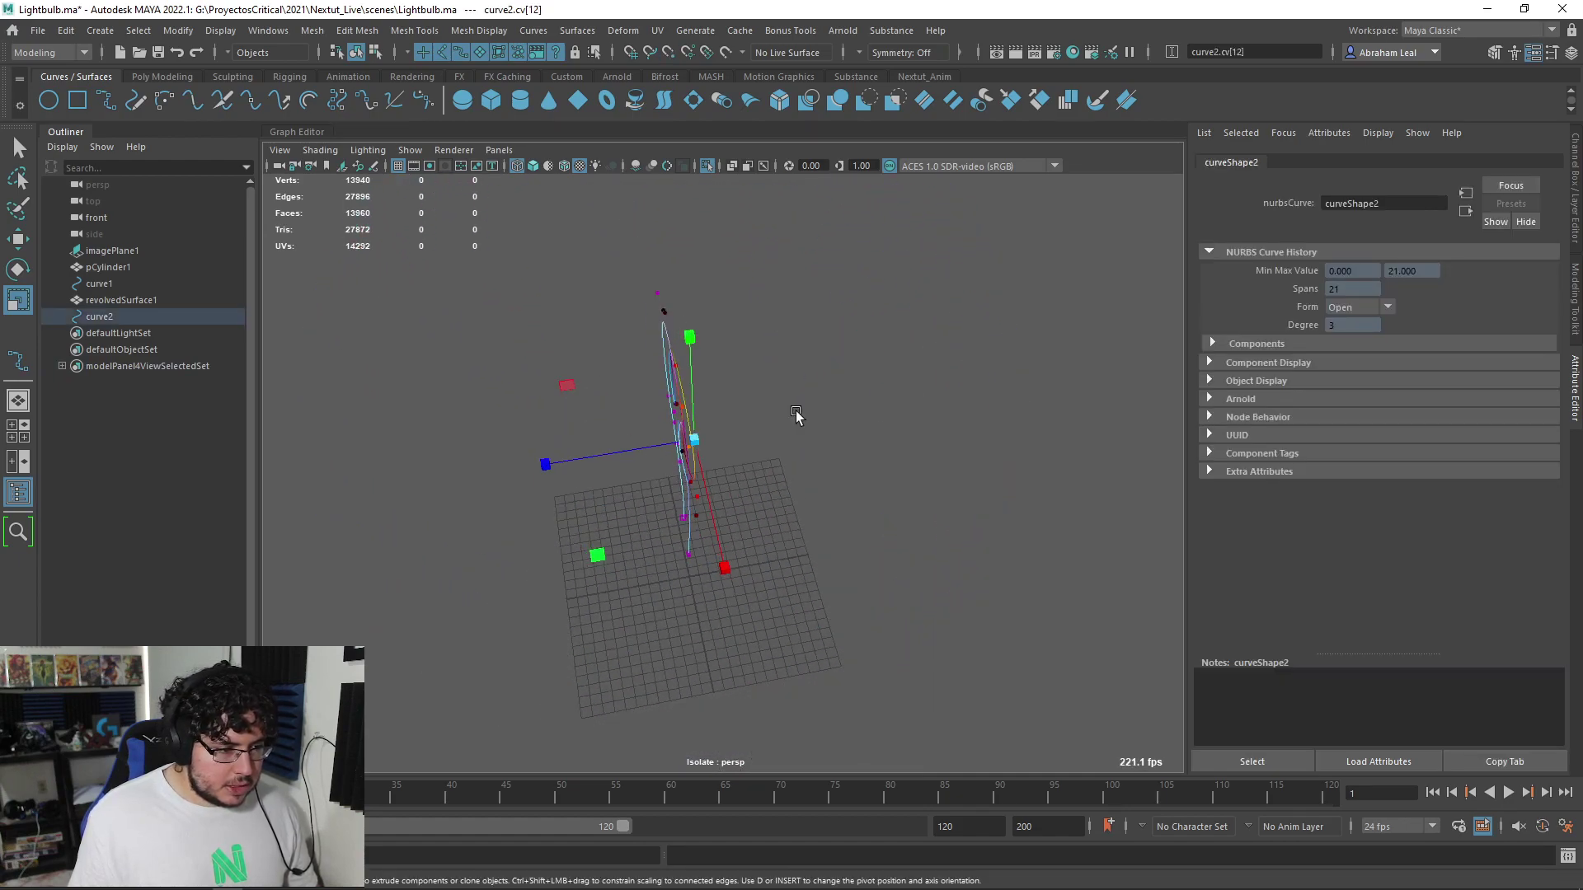
alt+drag(814, 411, 831, 414)
Move individual control vertices of the filament curve in depth to spread its flat loops into three dimensions
key(w)
drag(608, 452, 642, 369)
click(671, 378)
click(664, 366)
alt+drag(643, 369, 812, 338)
scroll(792, 394, up, 3)
alt+drag(792, 393, 740, 303)
click(810, 377)
click(816, 383)
click(746, 317)
click(752, 311)
drag(861, 311, 925, 309)
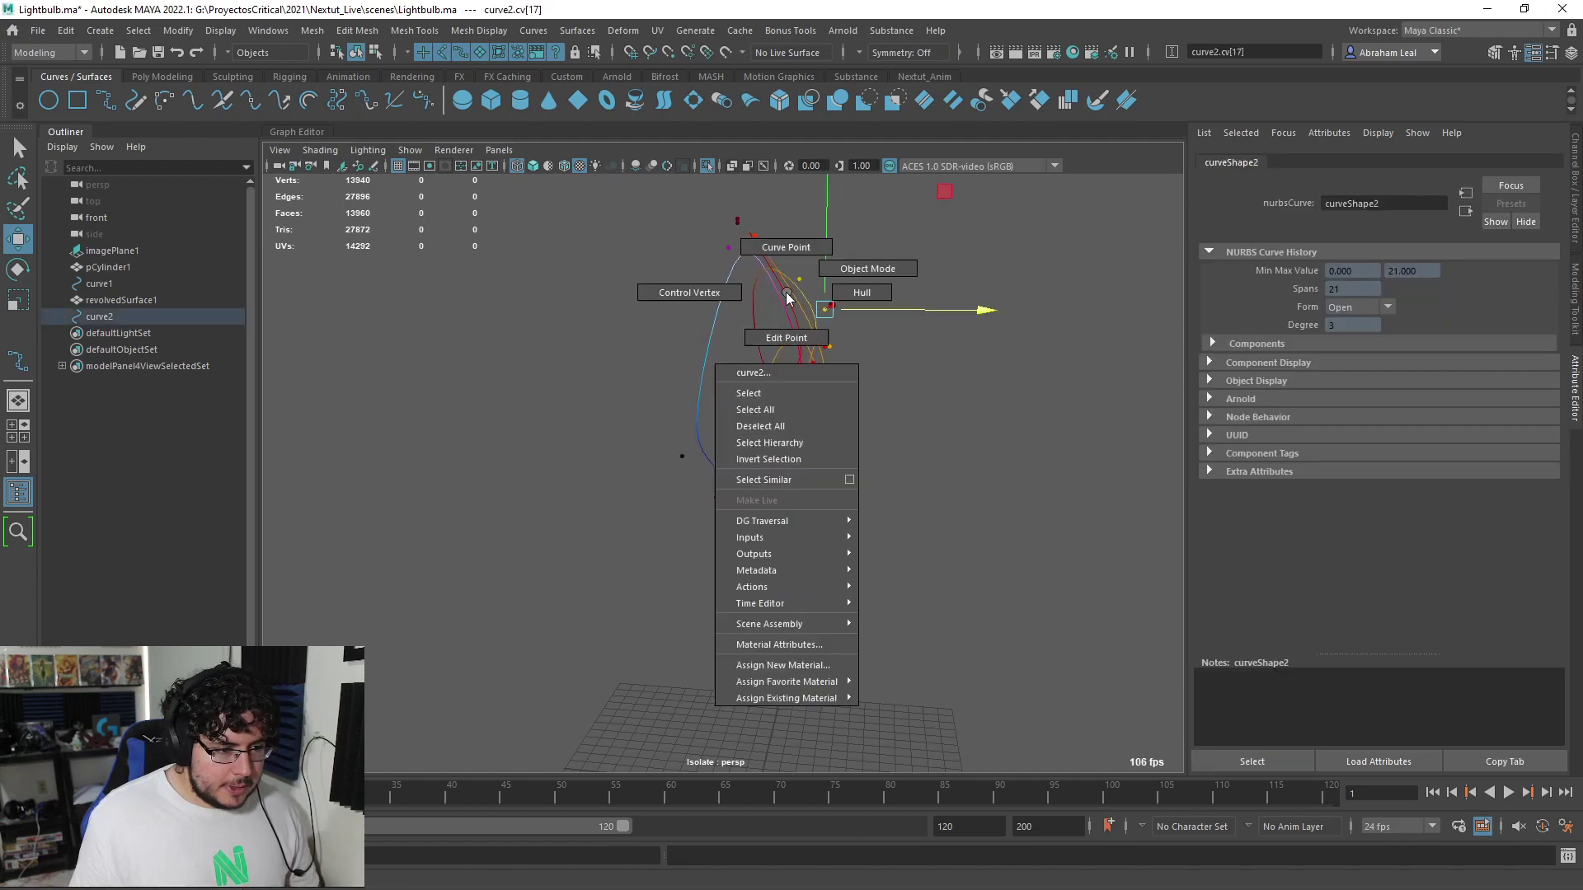
Return the filament curve to object mode and create a sweep mesh along it
right_drag(787, 299, 858, 247)
click(915, 293)
alt+drag(916, 293, 766, 375)
scroll(767, 374, down, 2)
click(749, 374)
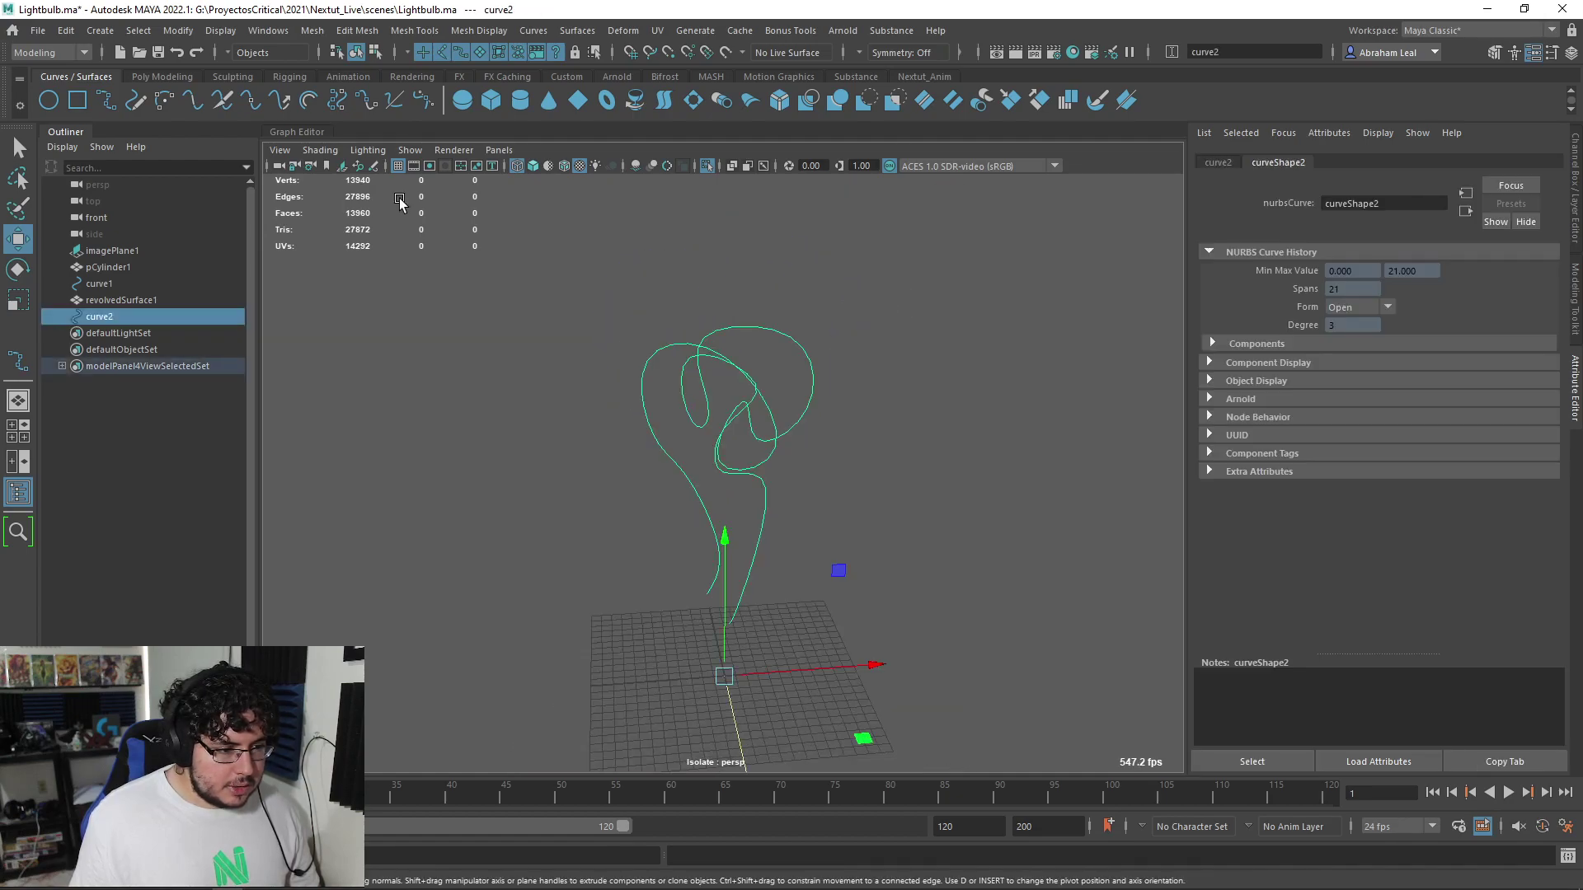
click(95, 31)
click(145, 181)
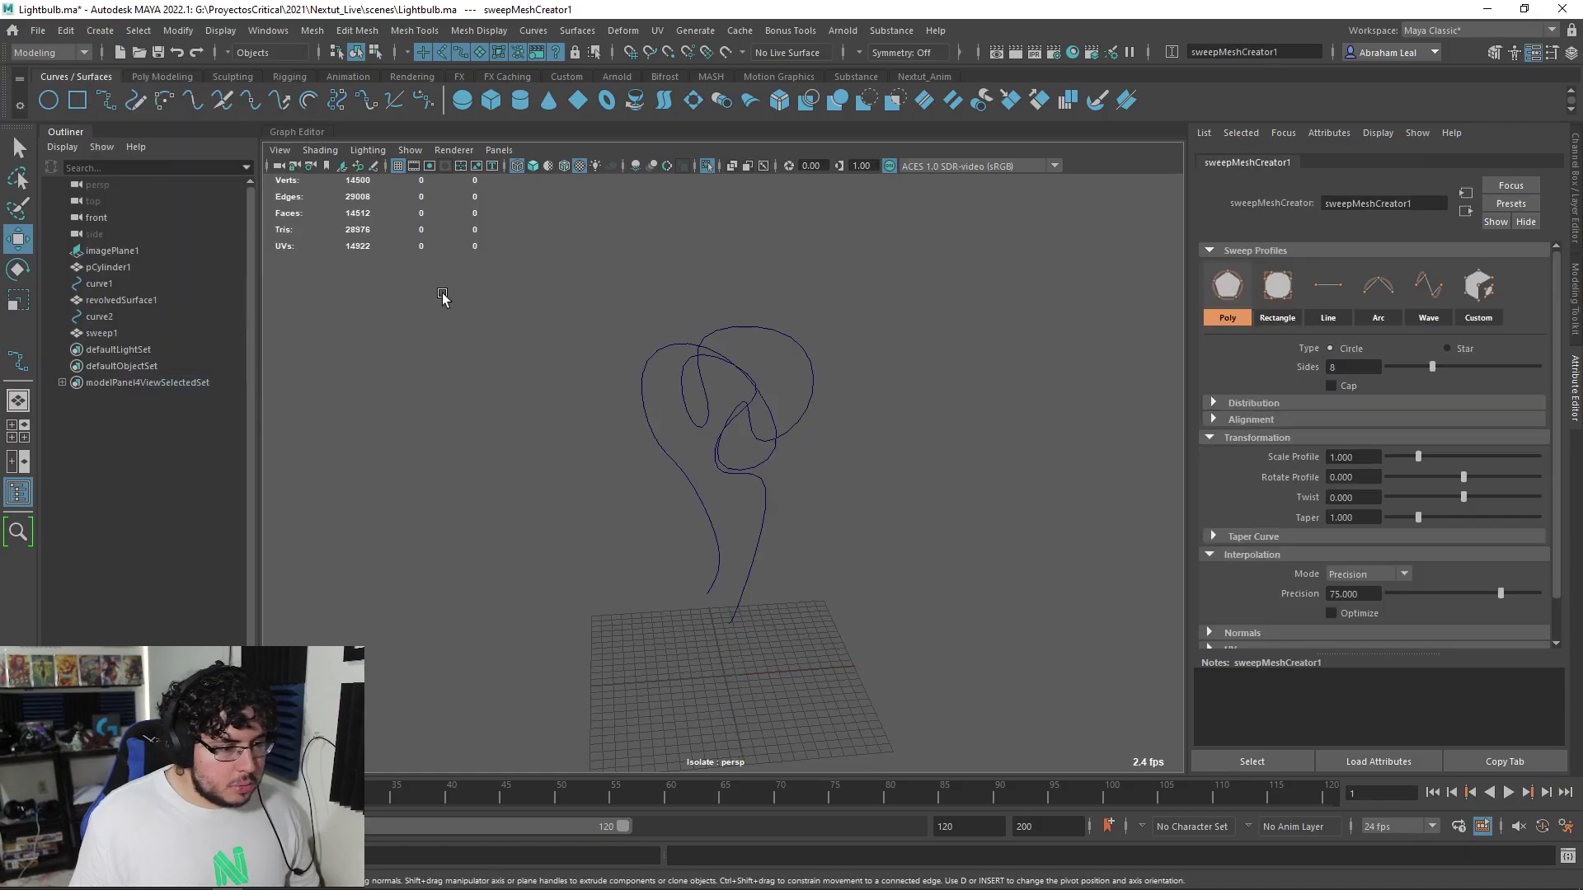
Turn off isolation and set the filament sweep's Scale Profile to 0.167 with the bulb in wireframe display
click(707, 166)
alt+drag(743, 295, 685, 410)
alt+right_drag(685, 410, 756, 401)
key(4)
key(f)
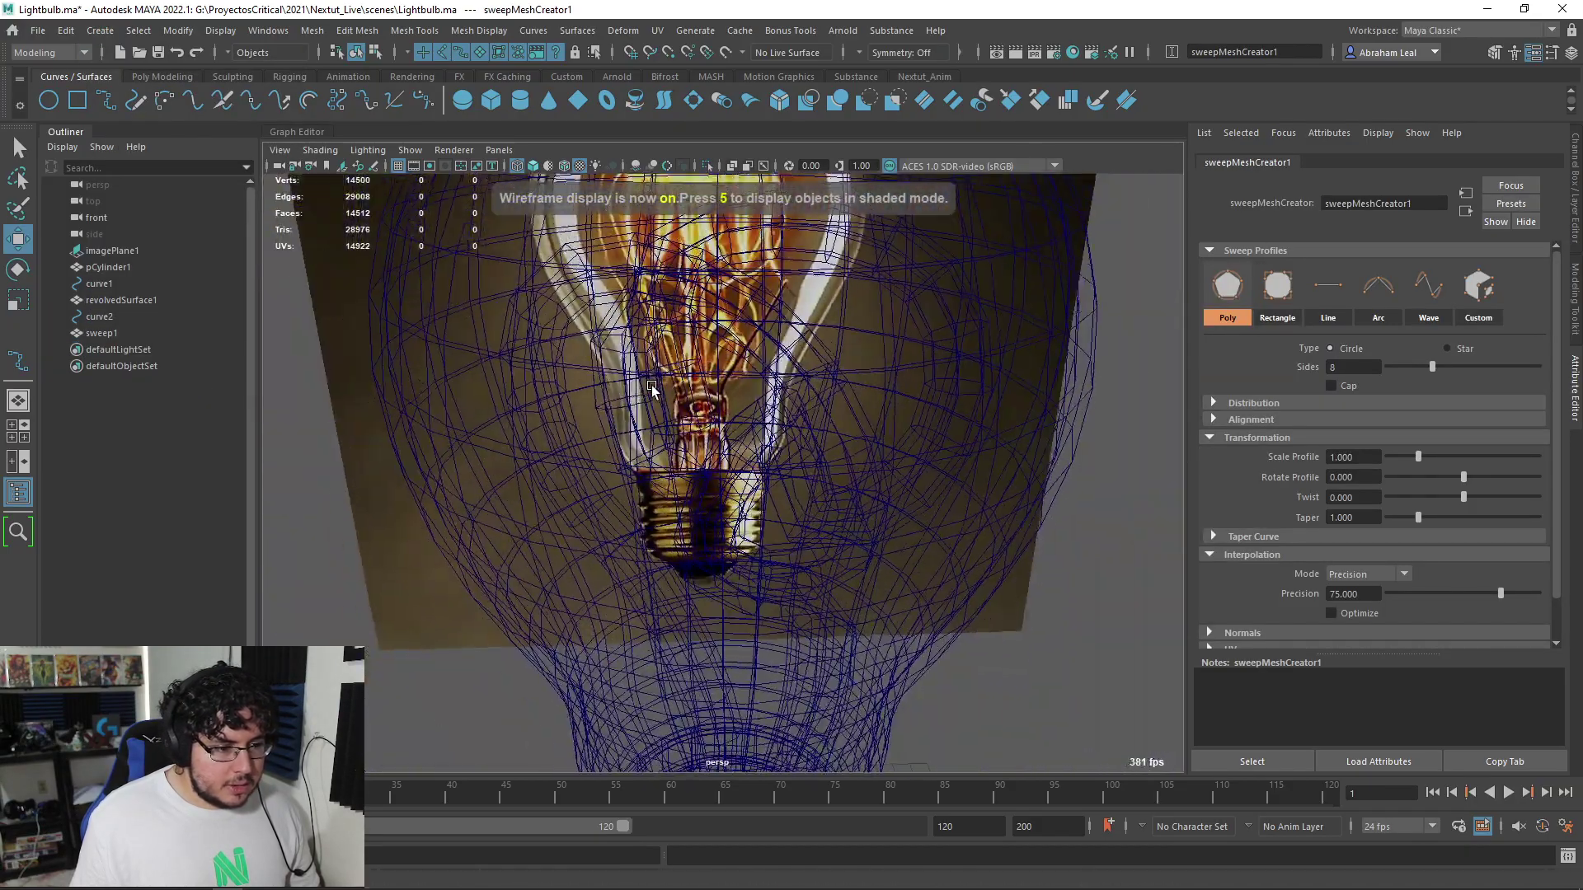
drag(1418, 458, 1393, 458)
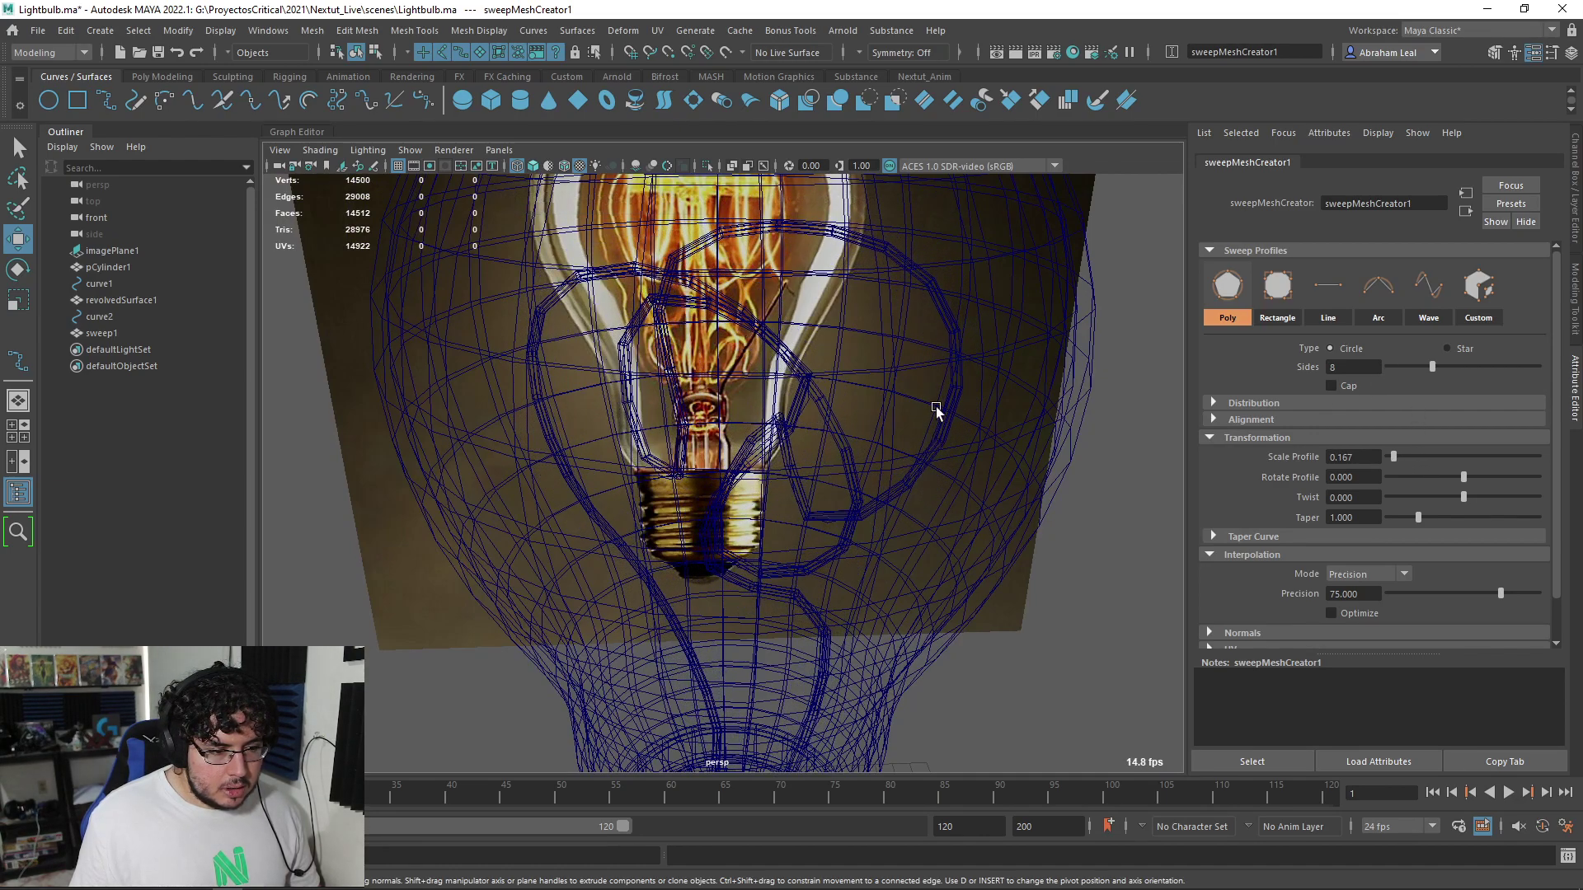
Delete the filament's source curve, curve2, and keep the swept mesh
click(886, 247)
key(q)
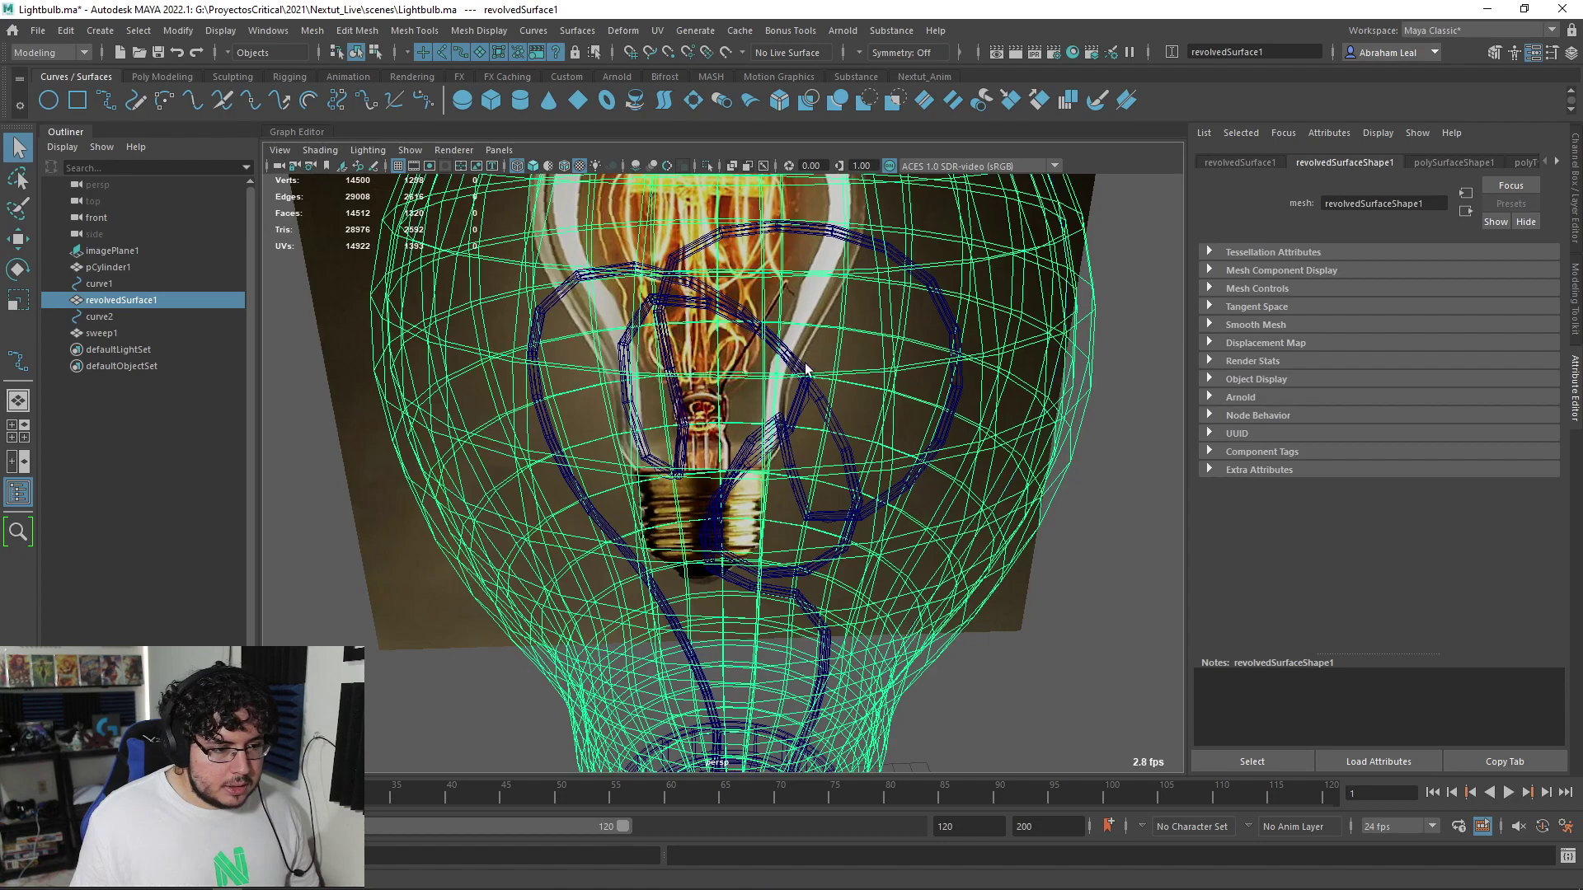
click(132, 318)
key(Delete)
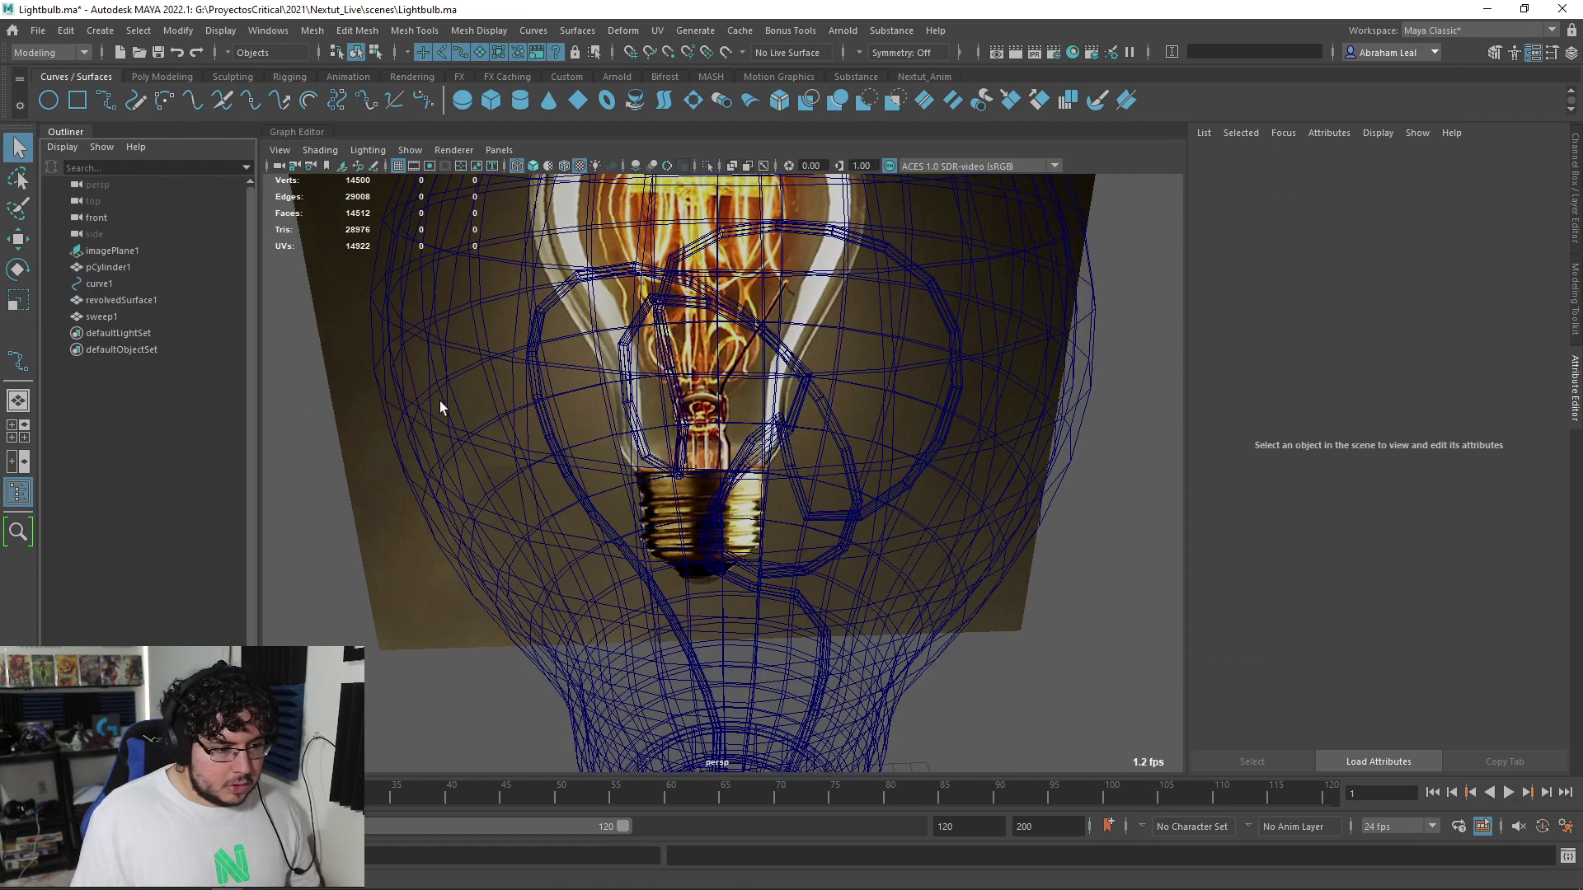
Isolate the filament mesh and inspect it with smooth preview in textured shading
click(595, 270)
click(707, 165)
click(1002, 497)
drag(936, 481, 775, 397)
key(3)
click(1041, 471)
key(6)
alt+drag(1040, 471, 1007, 438)
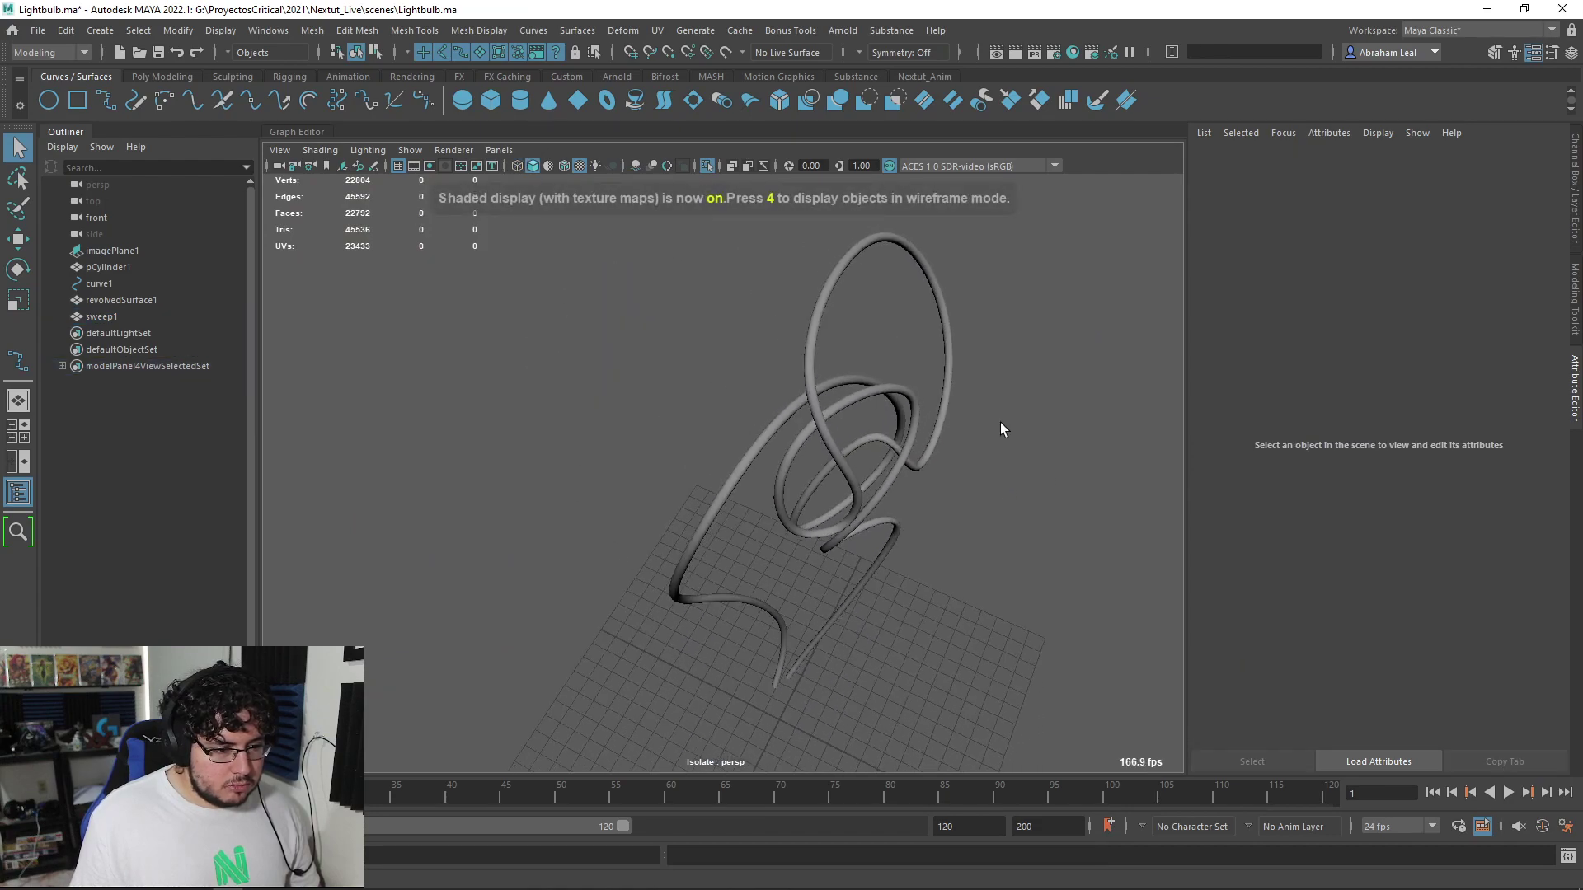
Turn off the filament's smooth preview and apply the Smooth operation to its mesh
click(767, 352)
key(1)
click(316, 33)
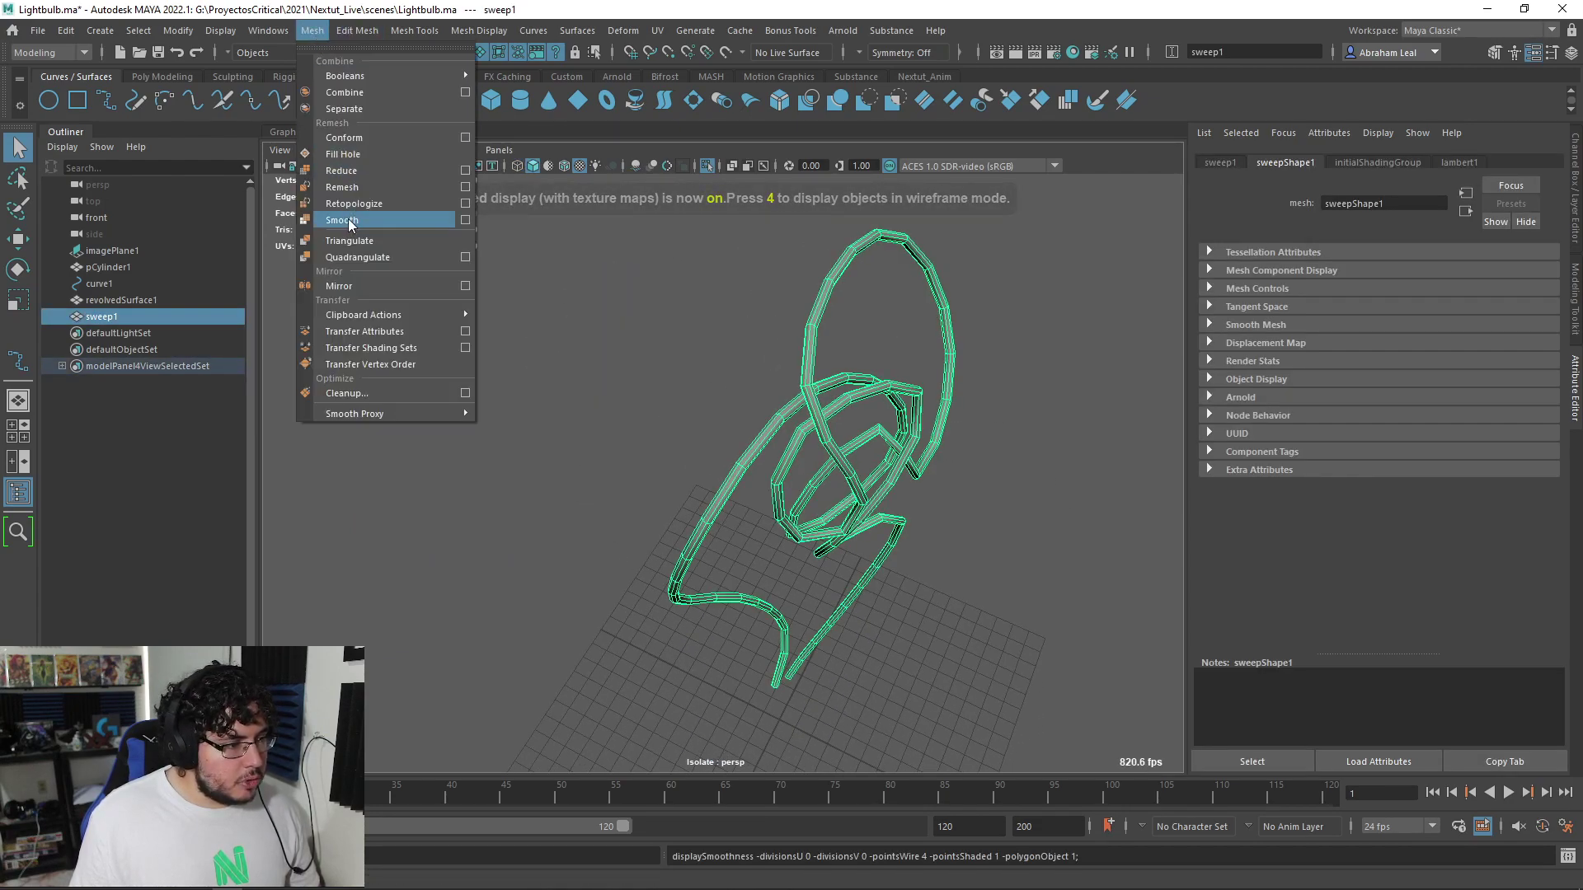
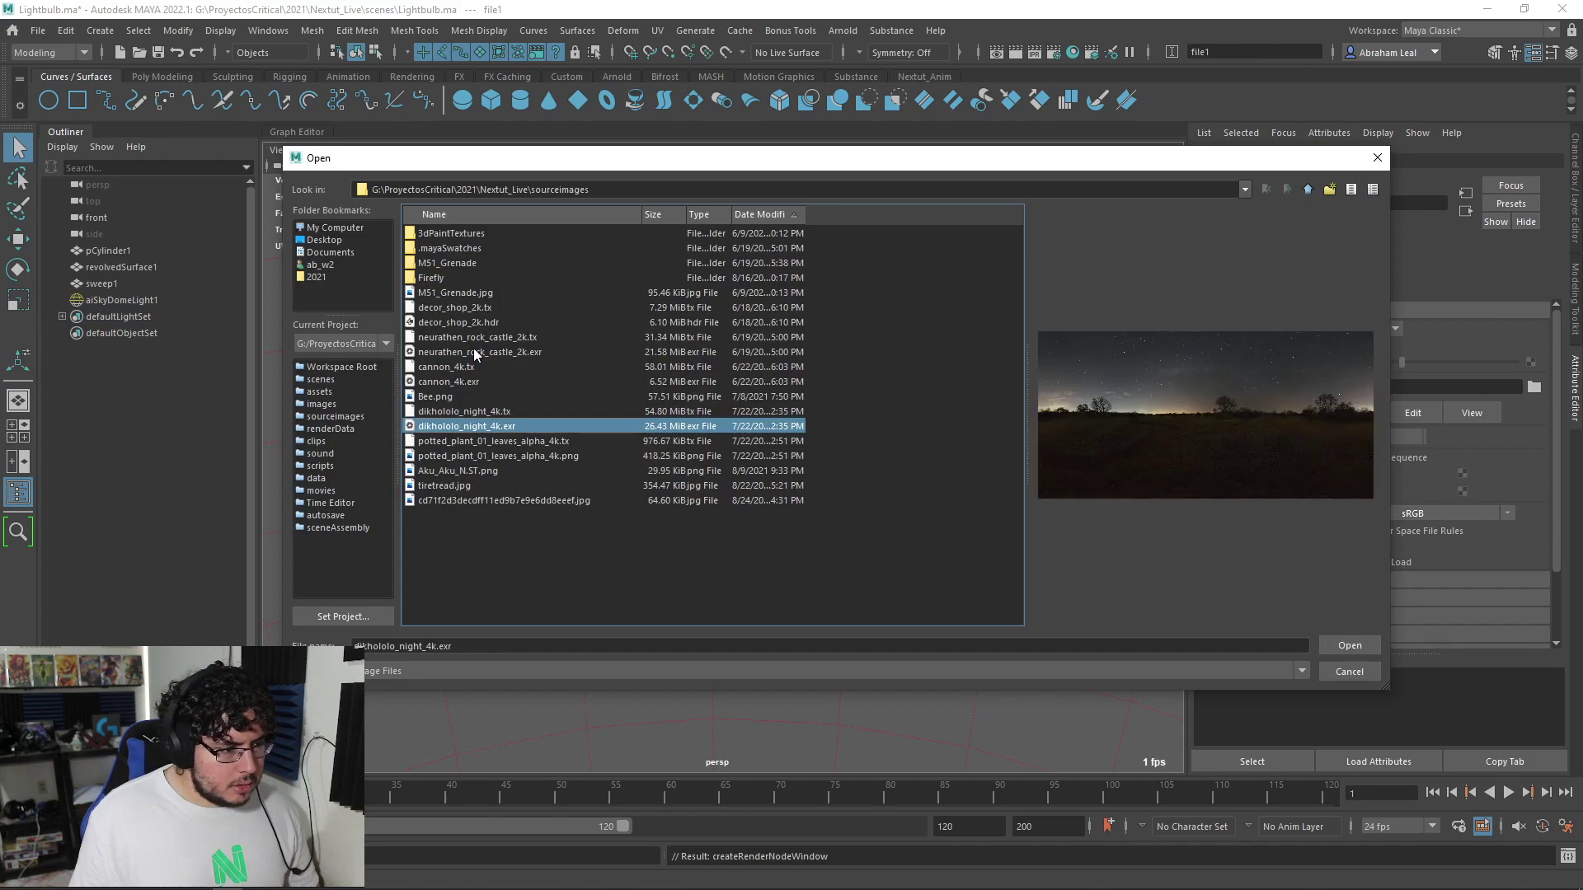
Load decor_shop_2k.hdr as the image of the sky dome light's file texture
click(475, 352)
click(463, 322)
click(1346, 648)
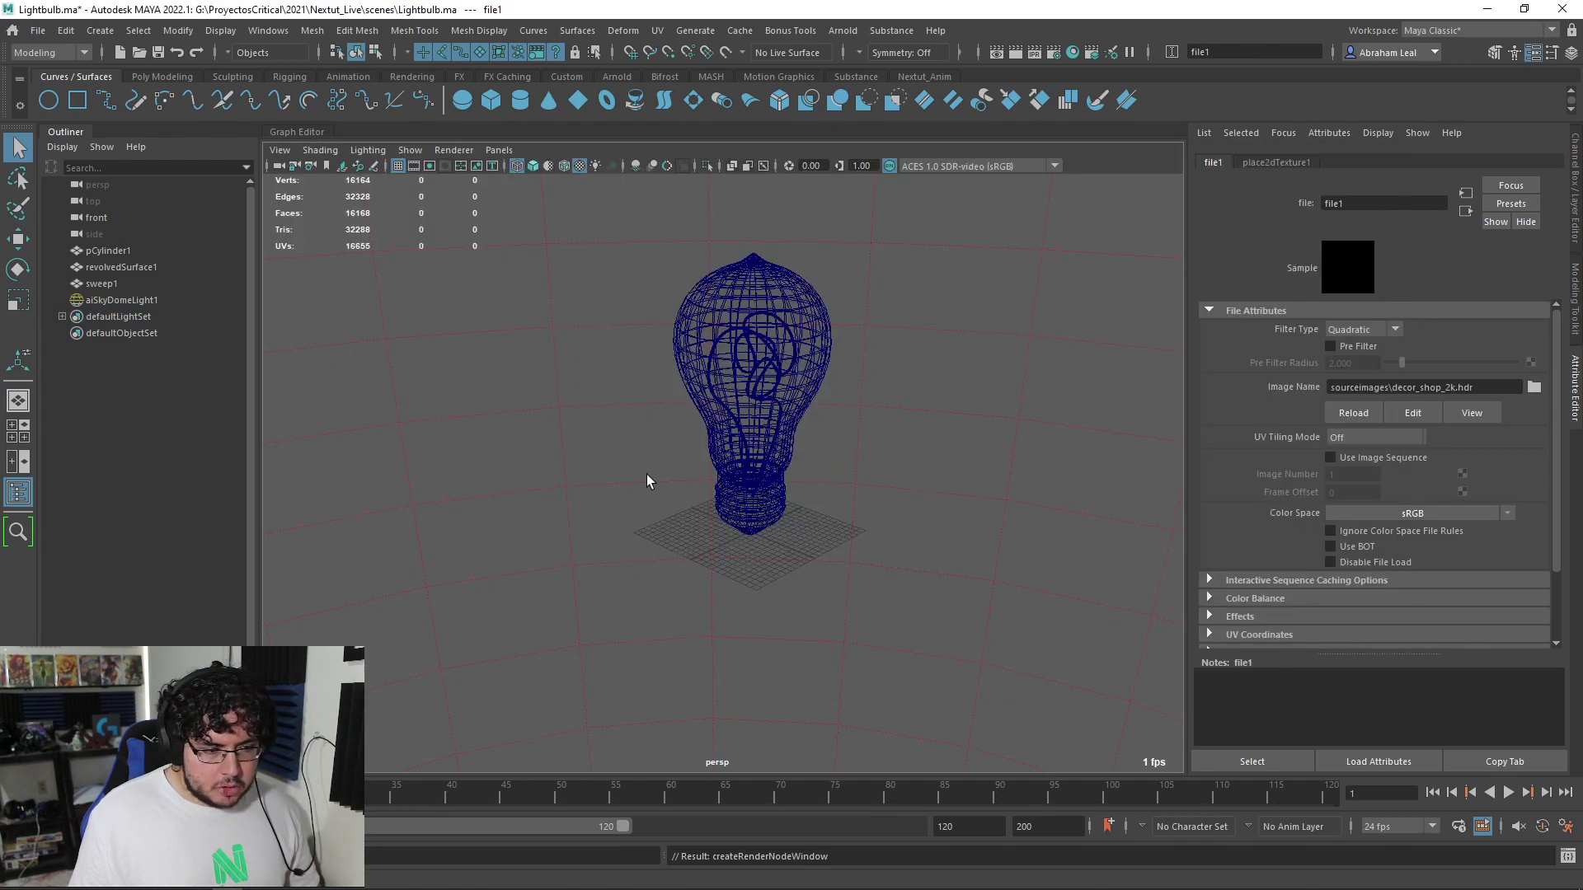
Create a new camera and look through it at the light bulb
alt+right_drag(939, 470, 779, 403)
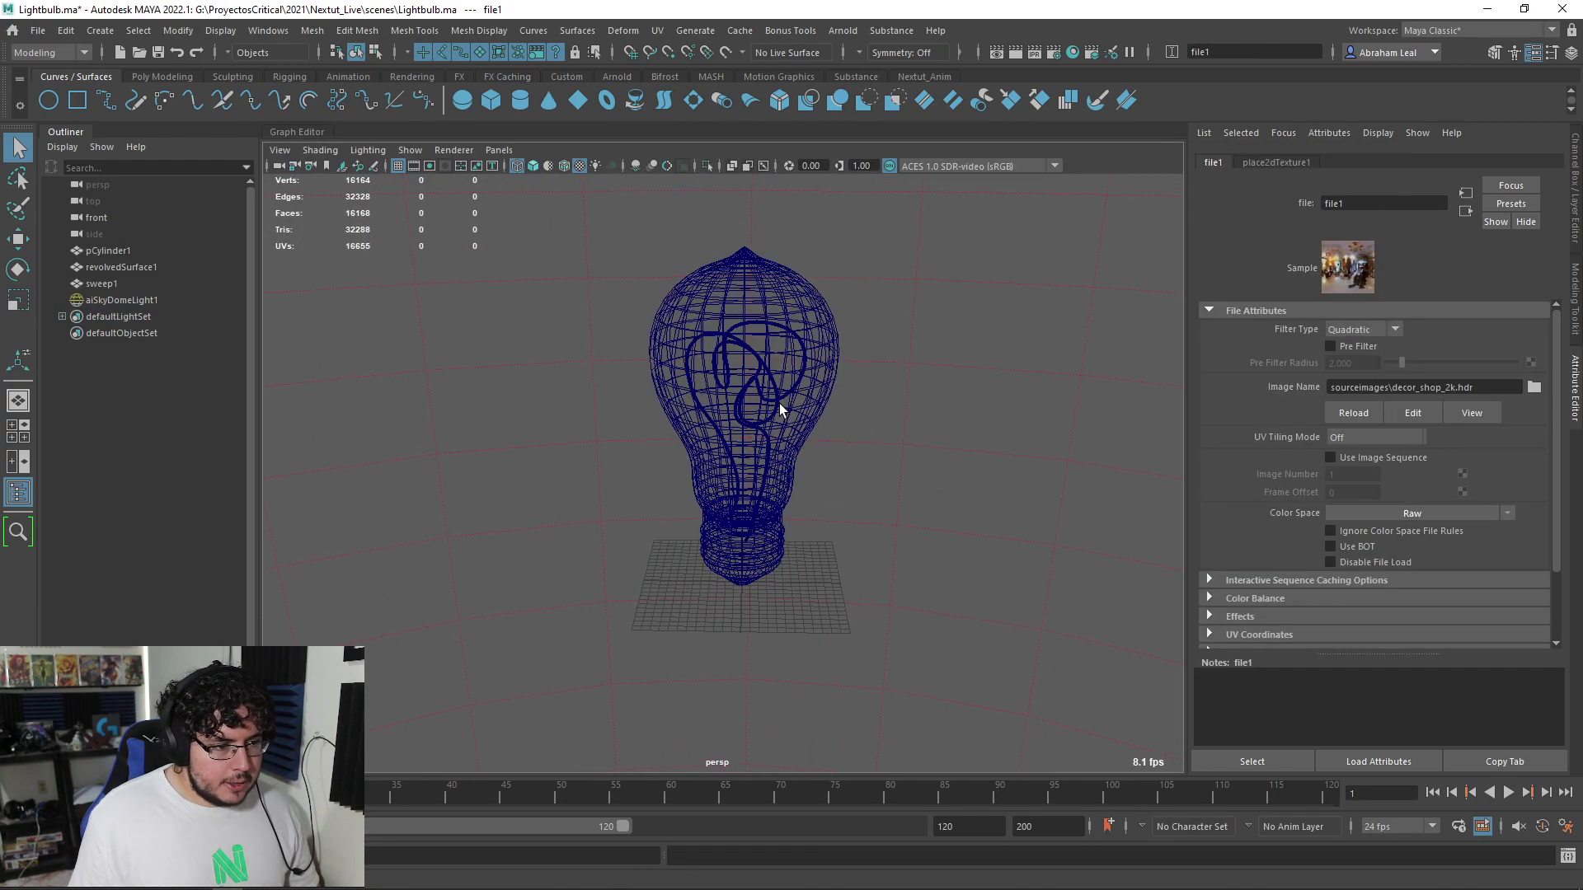
click(424, 77)
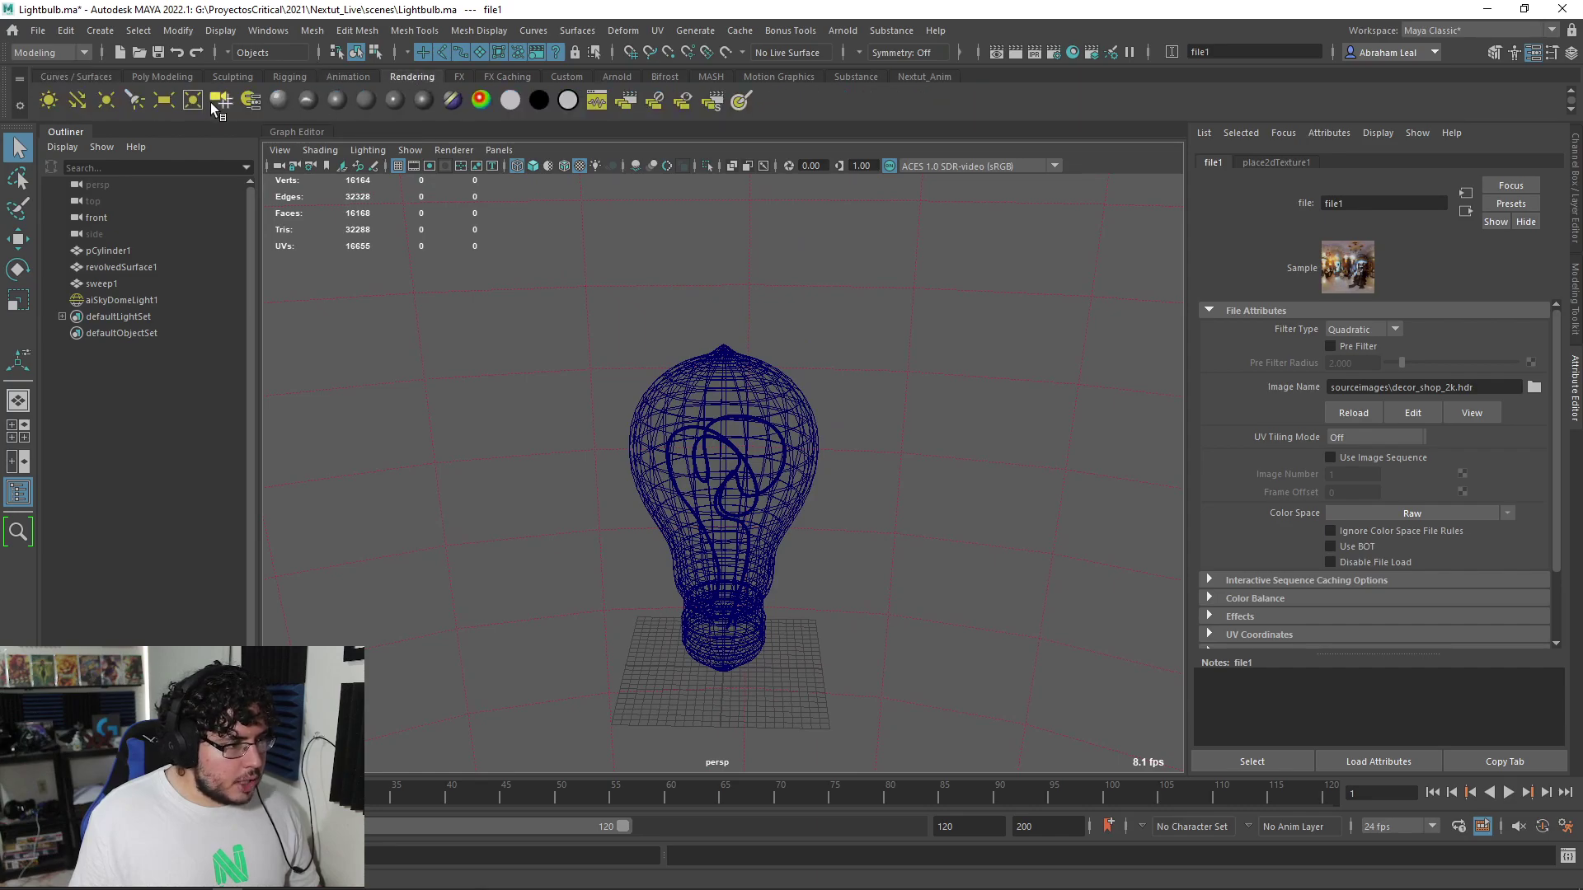
click(210, 102)
click(497, 150)
click(536, 216)
scroll(601, 364, down, 10)
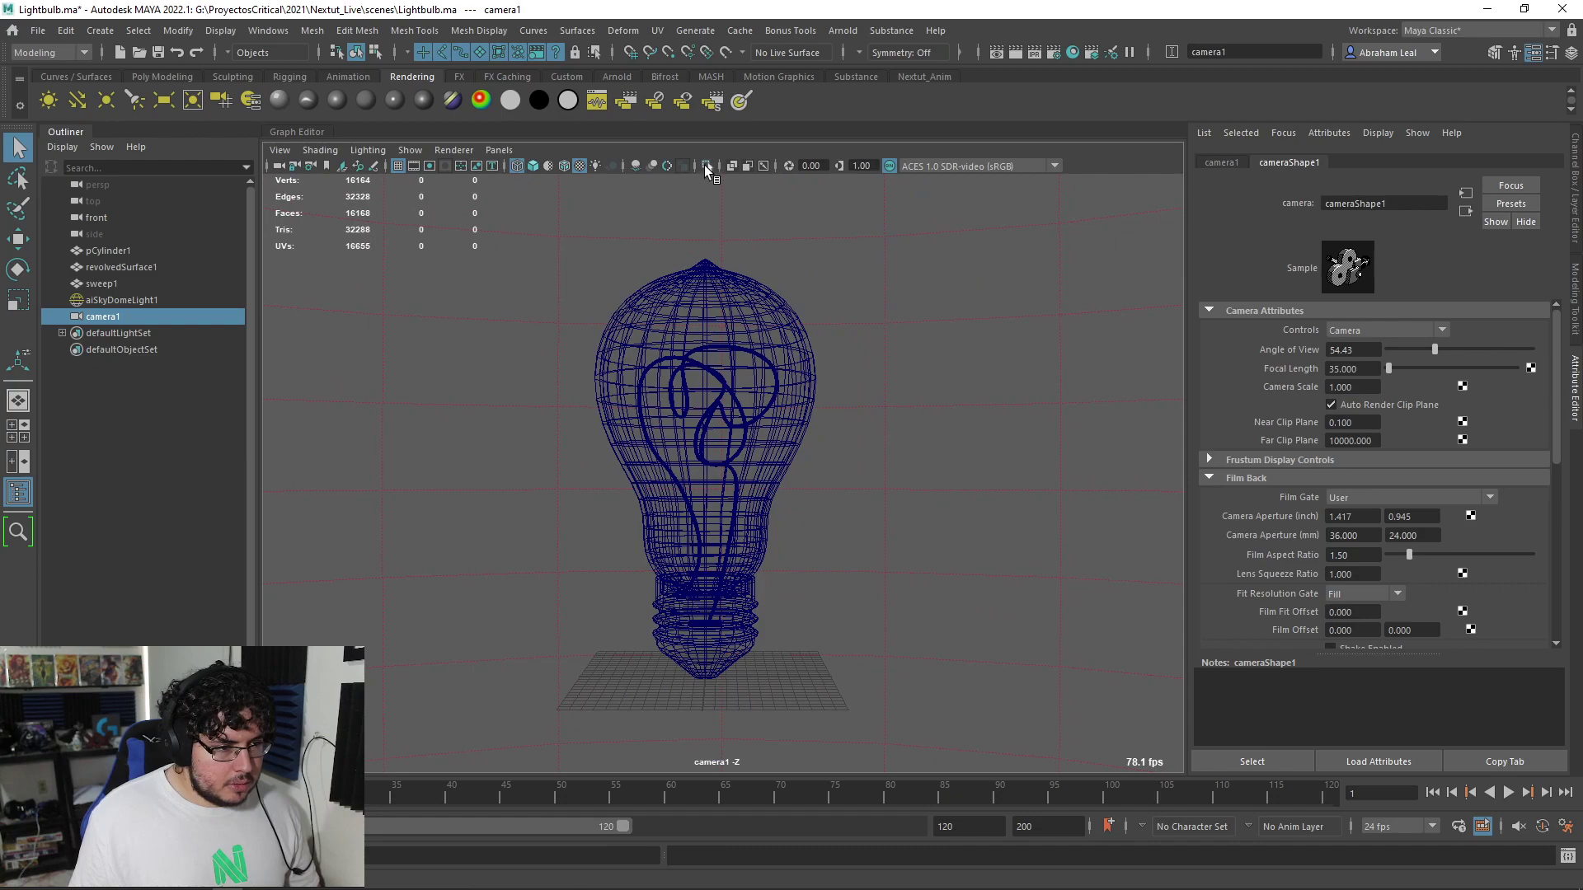
Turn on the resolution gate for camera1 and frame the whole bulb inside it in wireframe display
click(707, 166)
key(4)
click(707, 165)
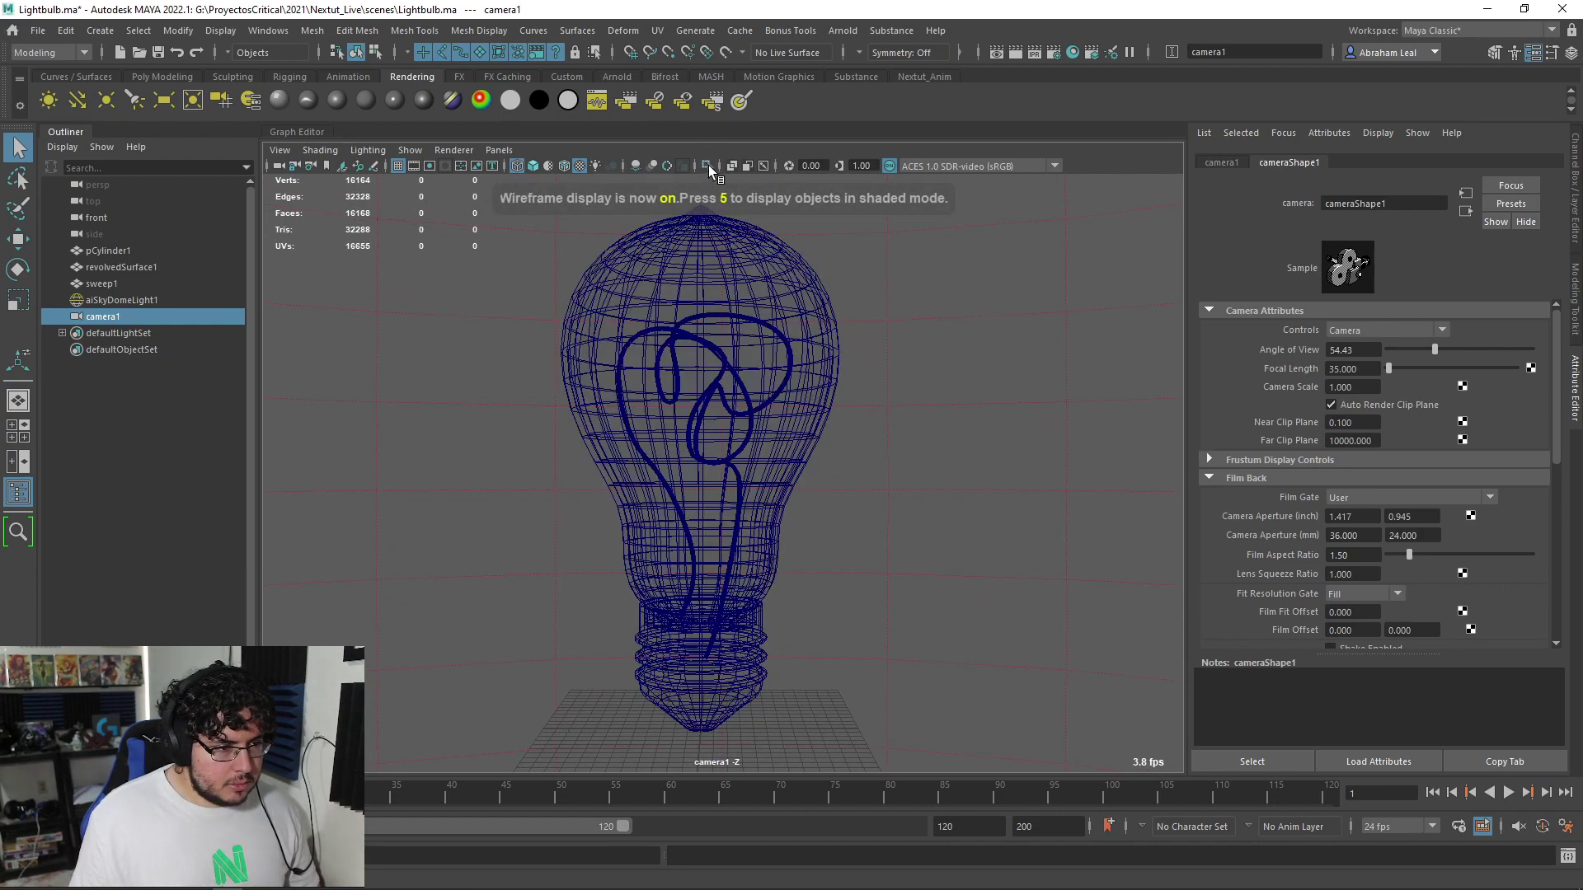
click(429, 165)
scroll(718, 364, down, 3)
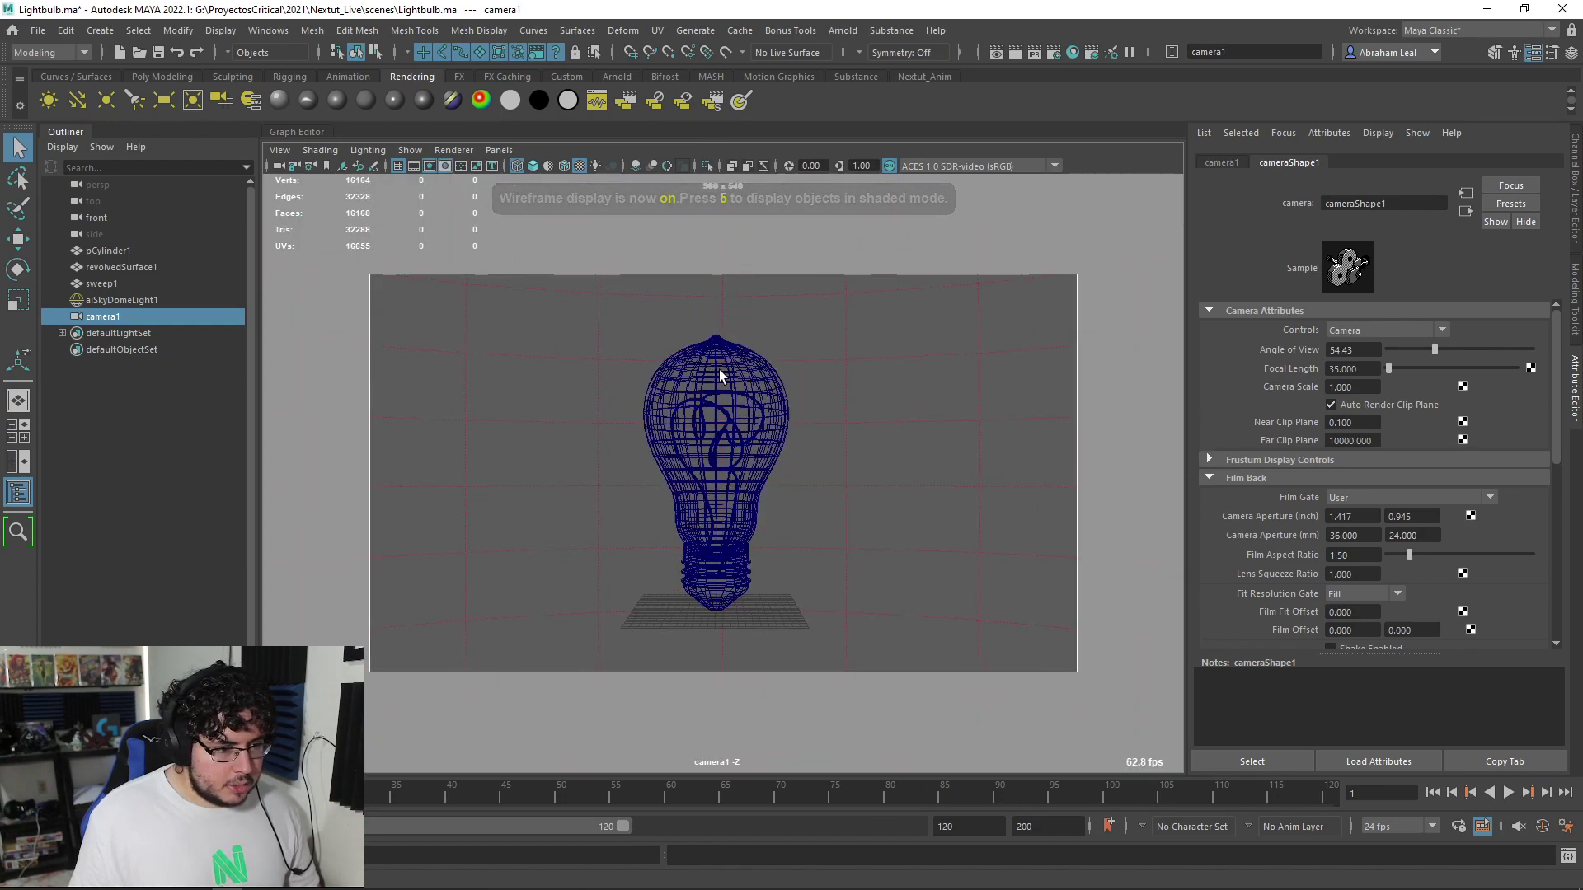
scroll(756, 400, up, 2)
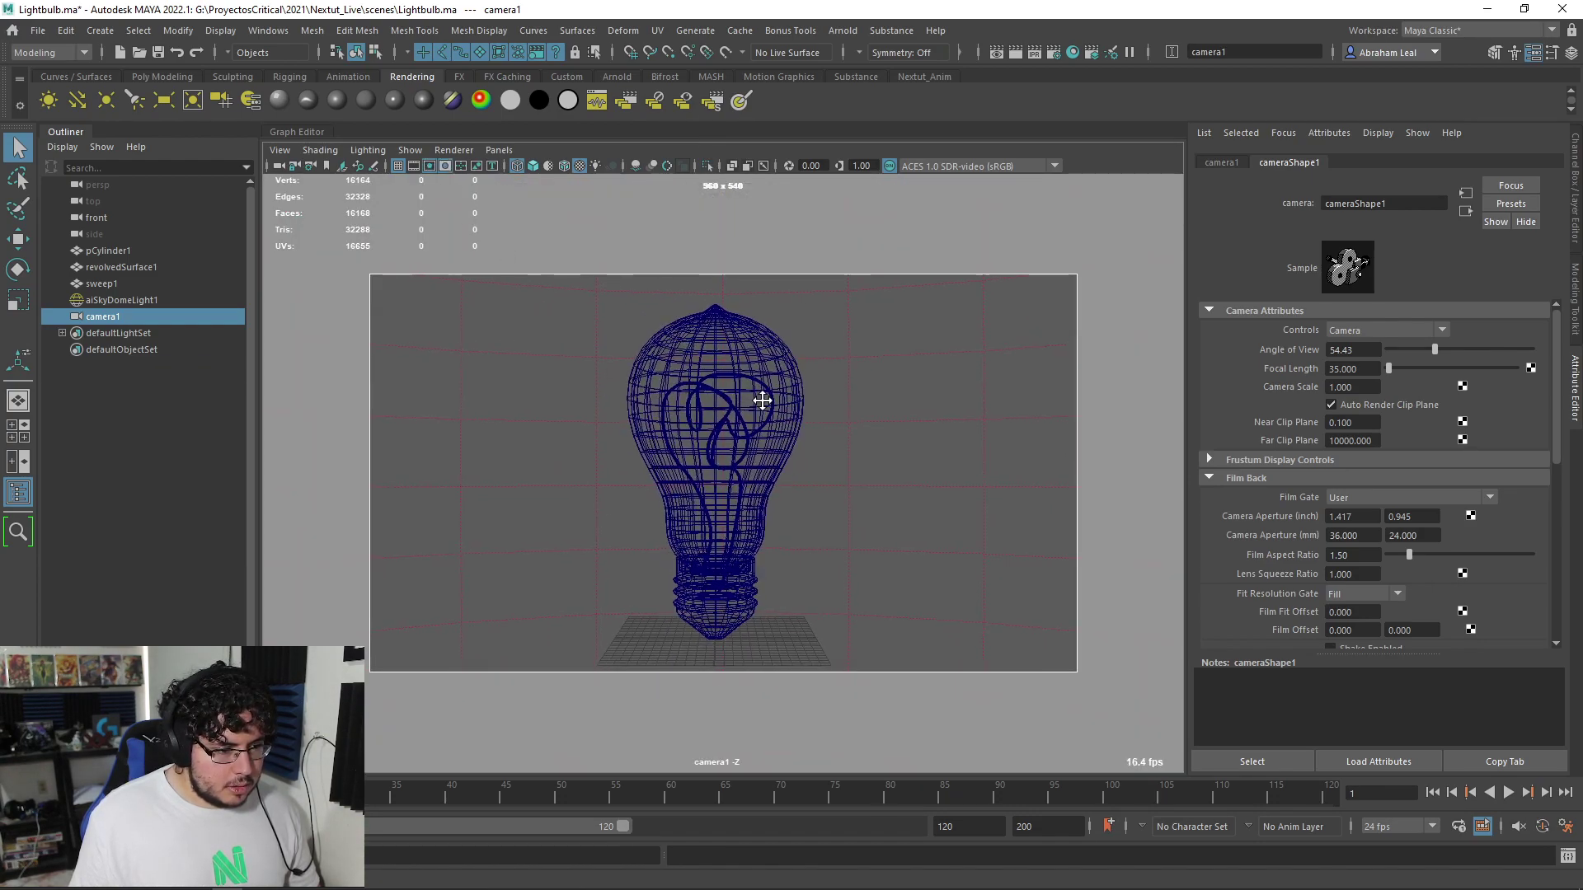
Open the Arnold RenderView, run a test render through the new camera and stop it
click(831, 31)
click(864, 62)
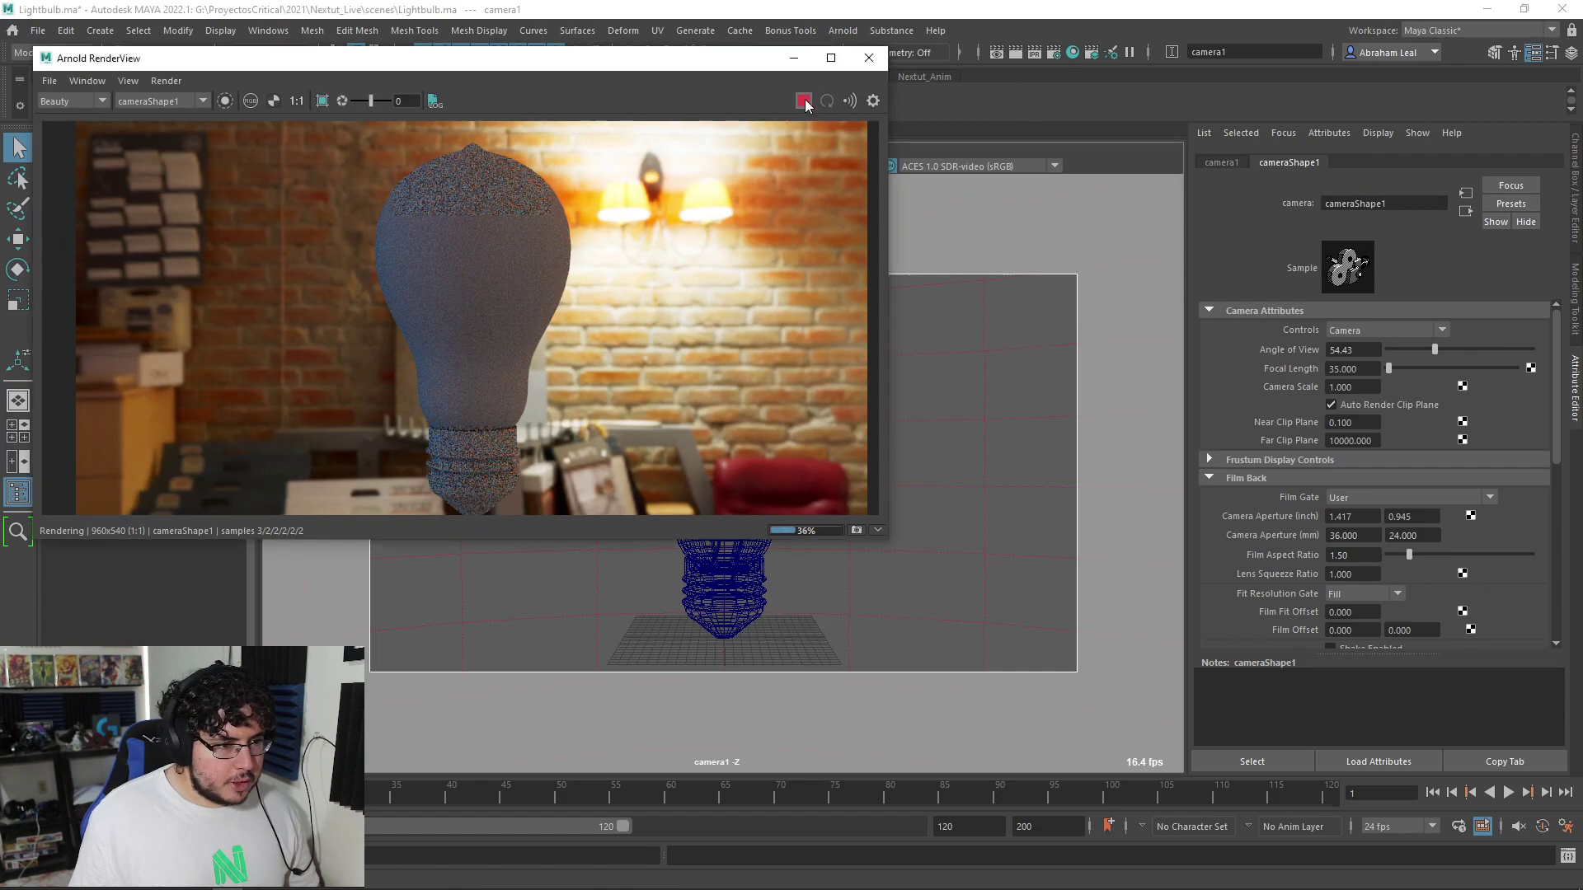
click(804, 100)
Switch to shaded display and set the sky dome light's Camera visibility to 0
click(992, 386)
click(1068, 446)
key(5)
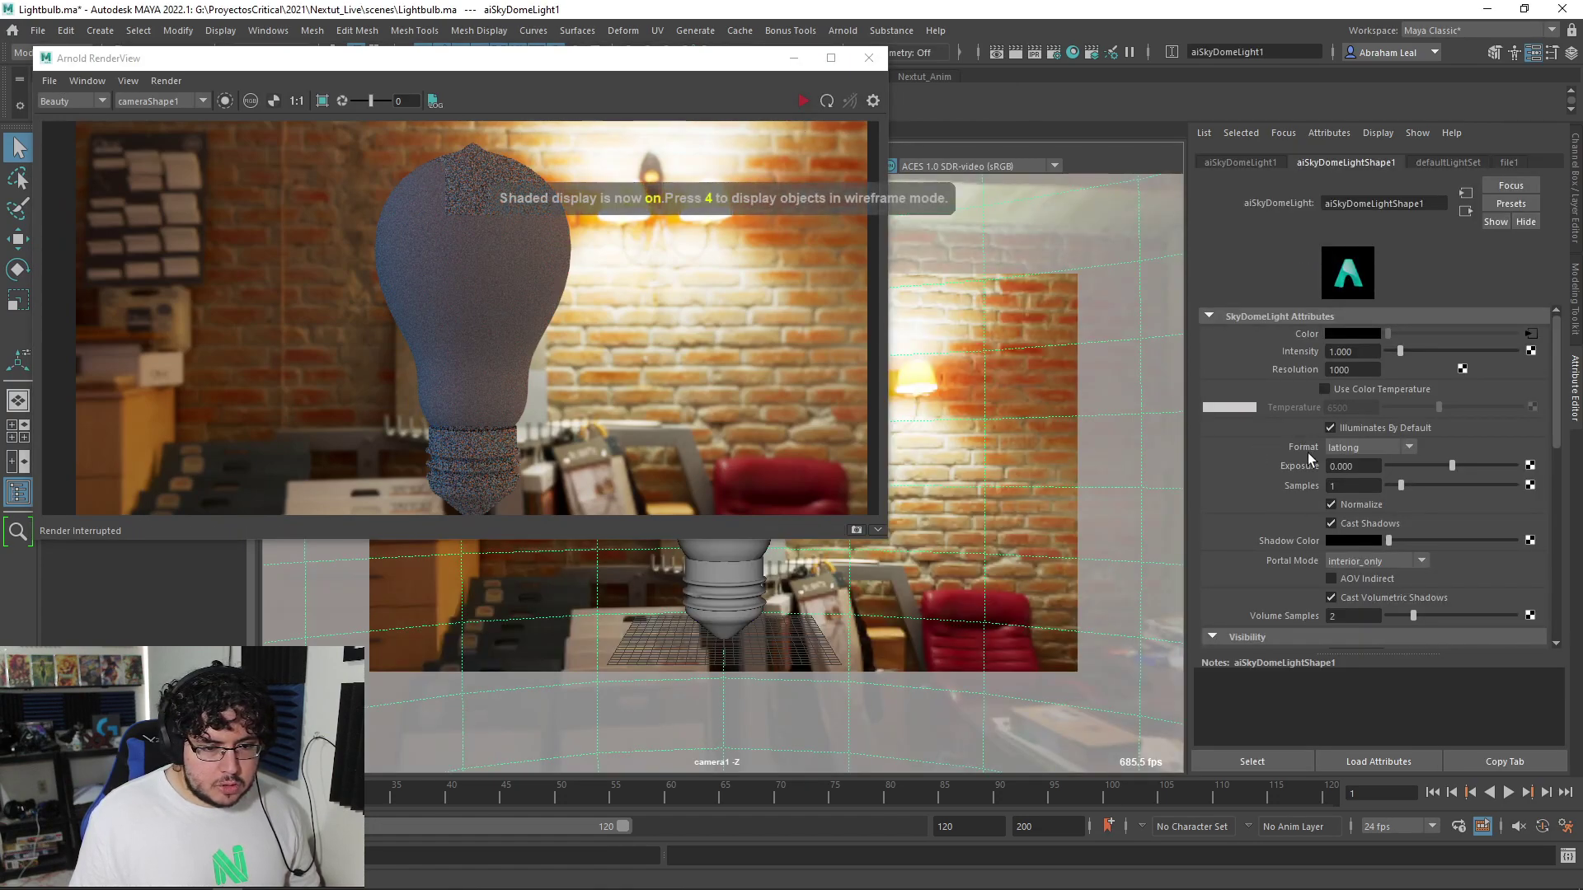
scroll(1407, 455, down, 3)
scroll(1406, 448, down, 4)
drag(1512, 358, 1381, 367)
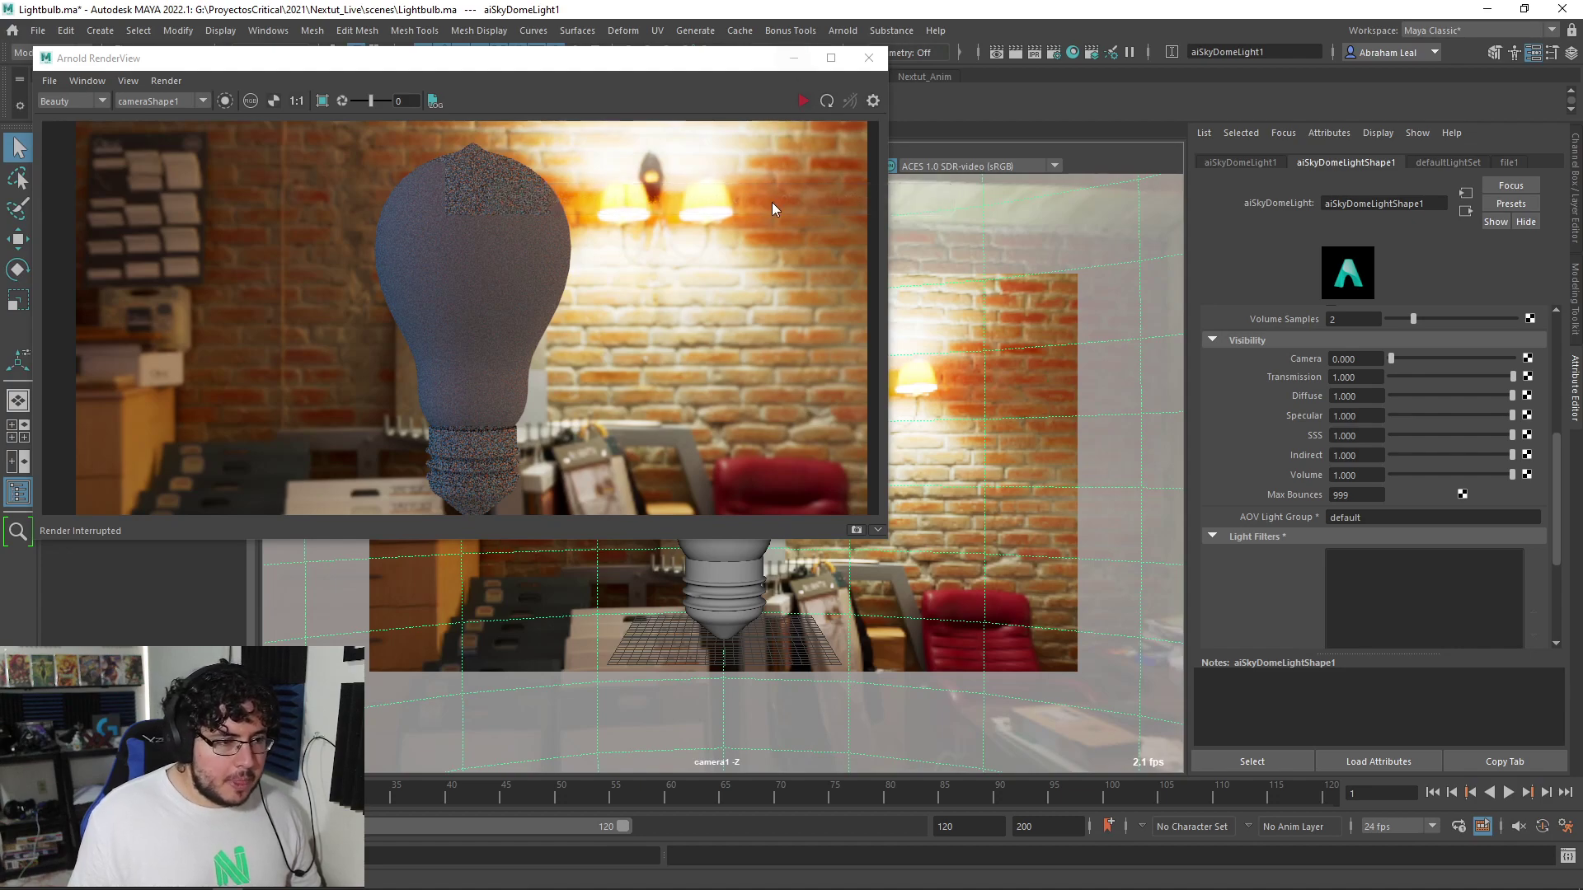
Assign a new aiStandardSurface material to the bulb's threaded screw base
click(760, 603)
right_drag(760, 603, 756, 849)
click(571, 433)
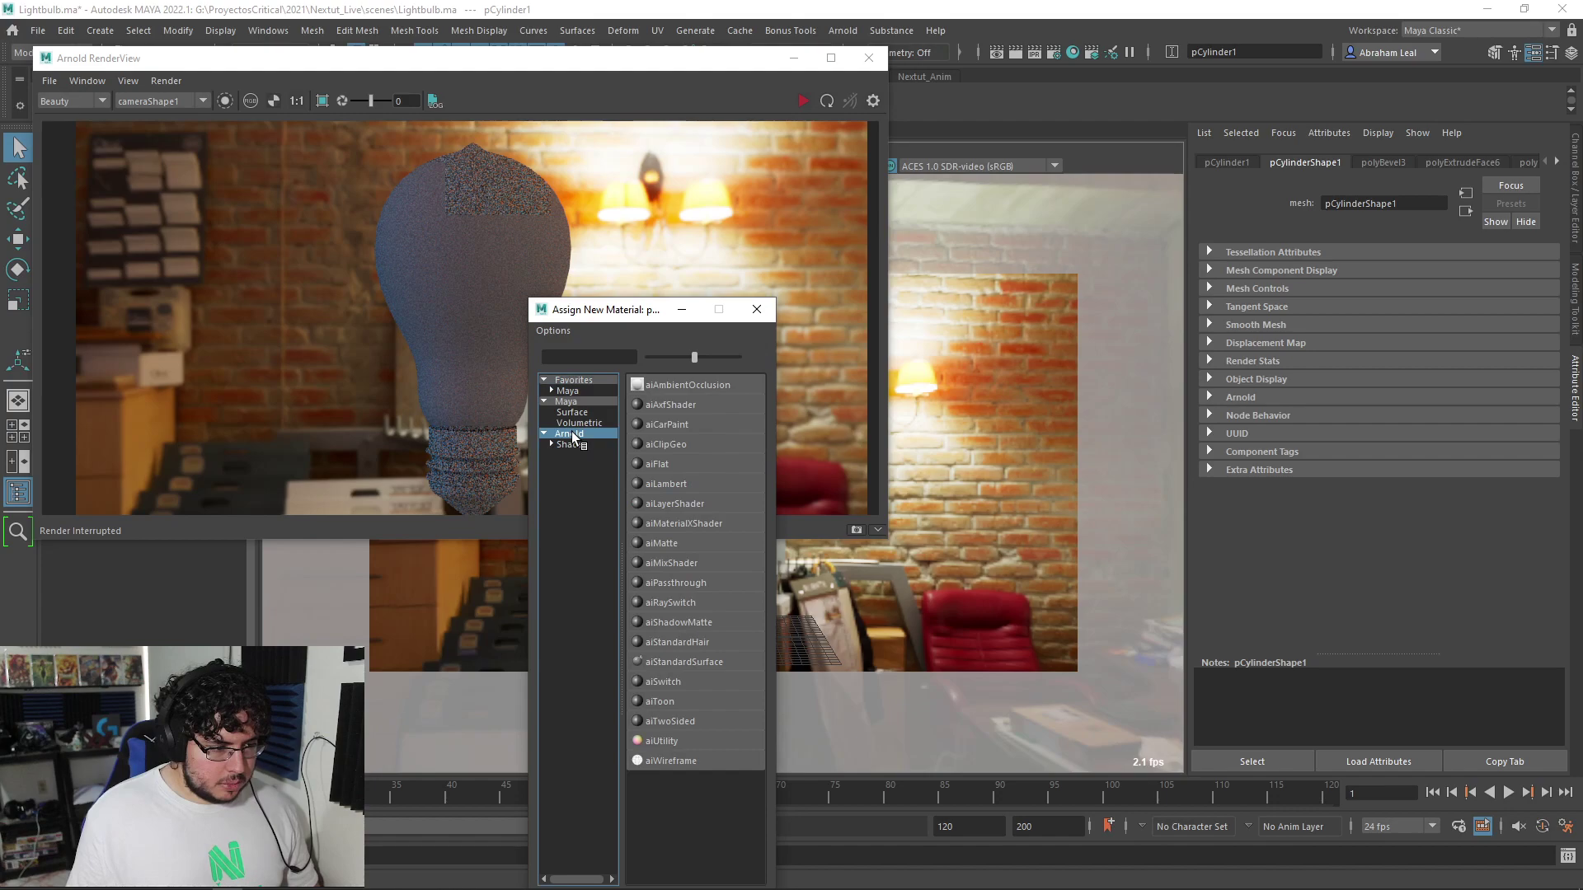
click(683, 661)
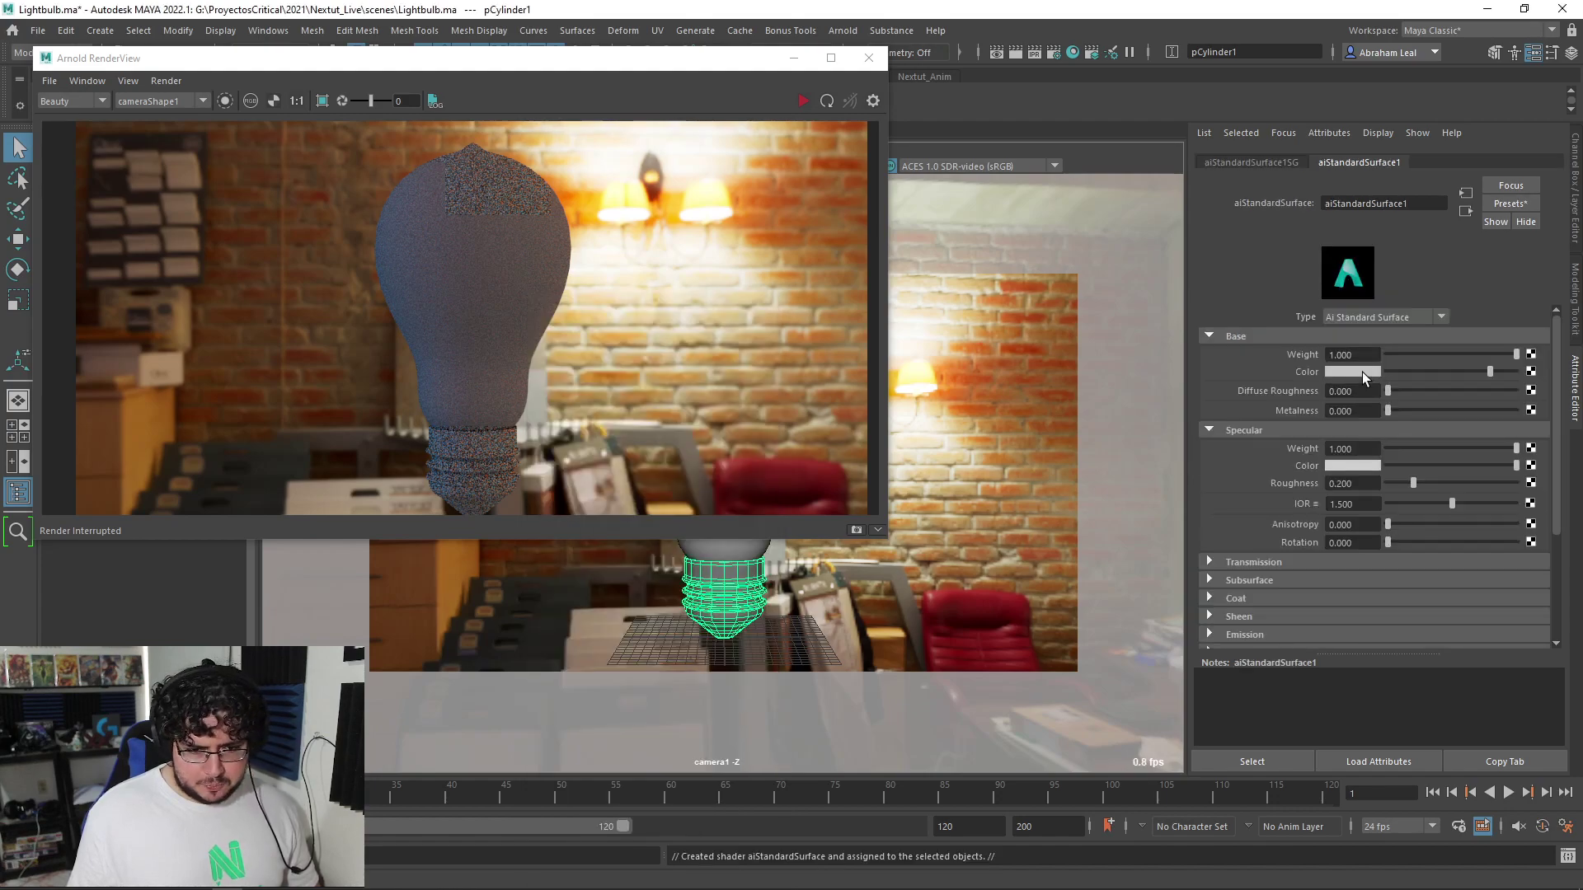
Set the screw base material's base color to a dark reddish orange and its specular IOR to 3.000
click(1361, 371)
click(1314, 324)
click(1278, 411)
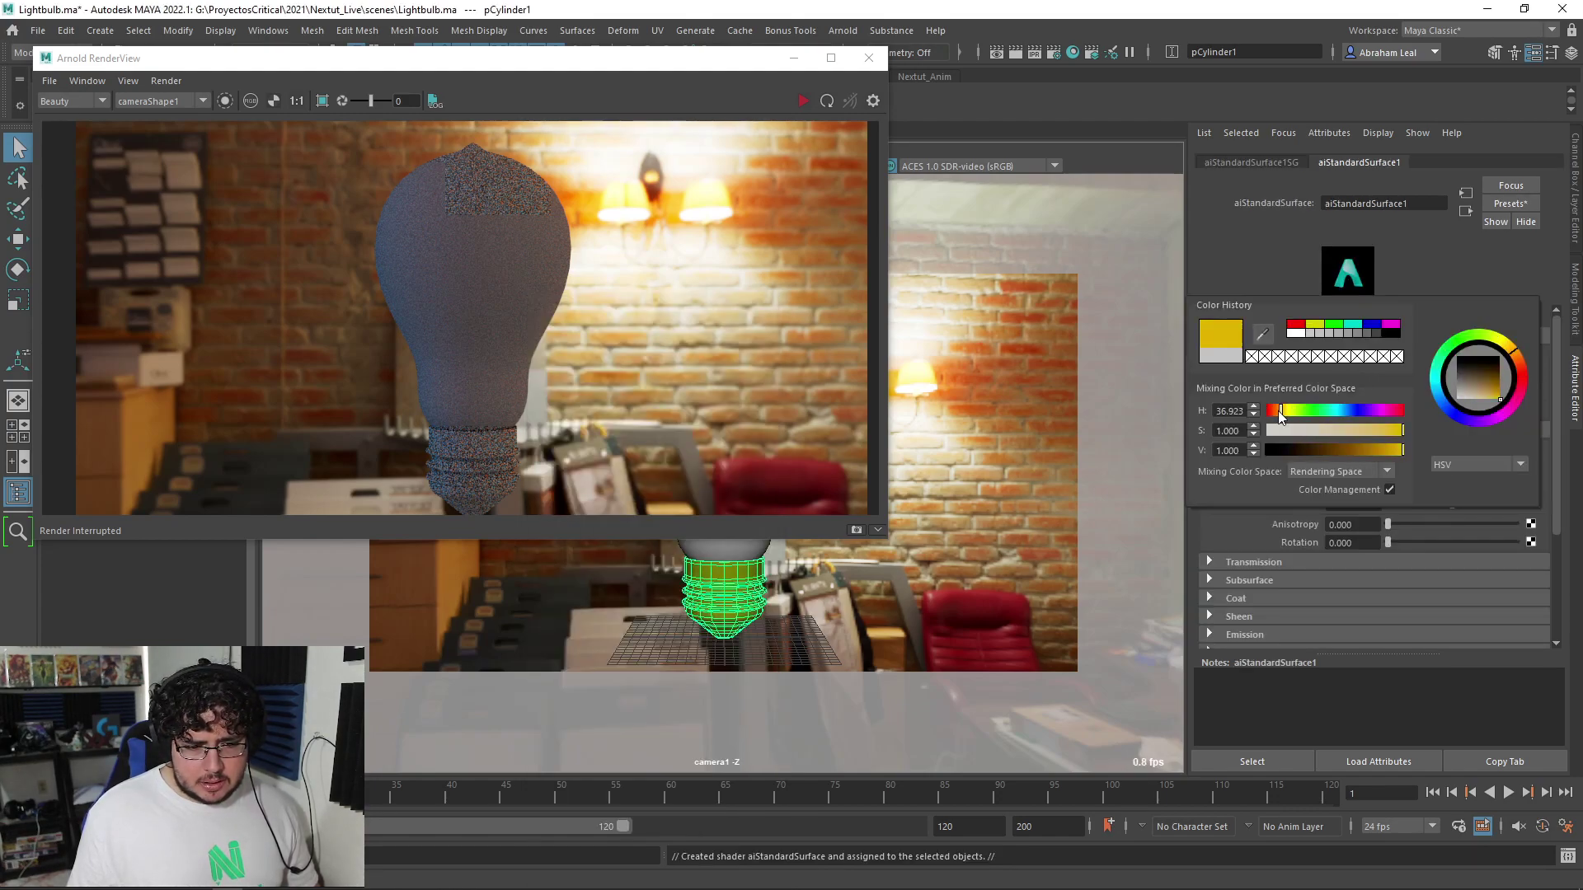
drag(1279, 412, 1272, 412)
click(1337, 449)
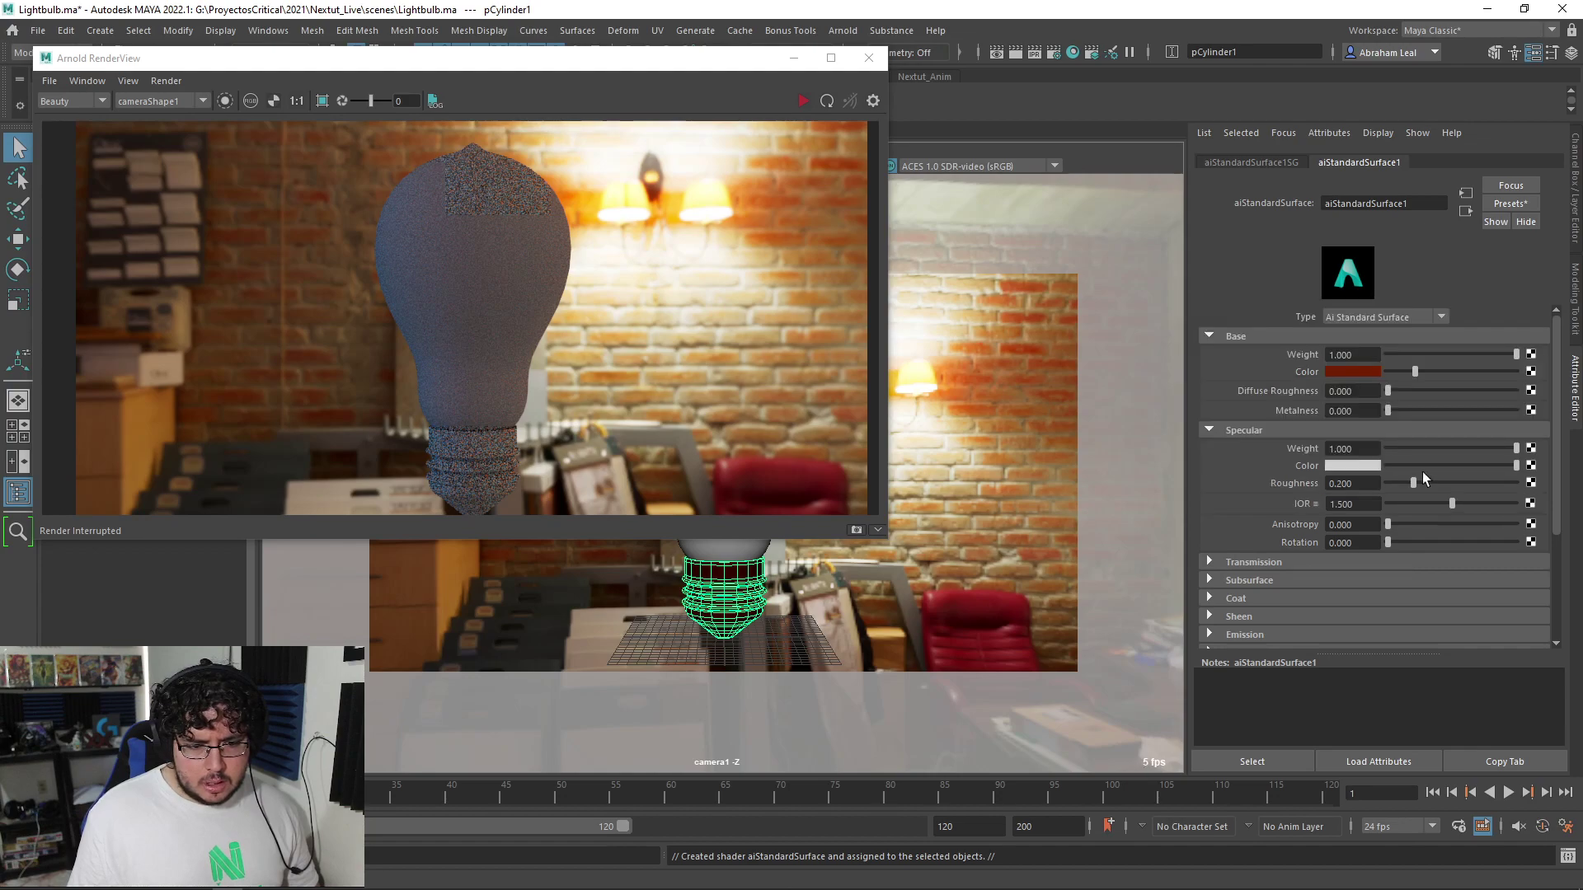
drag(1449, 503, 1523, 504)
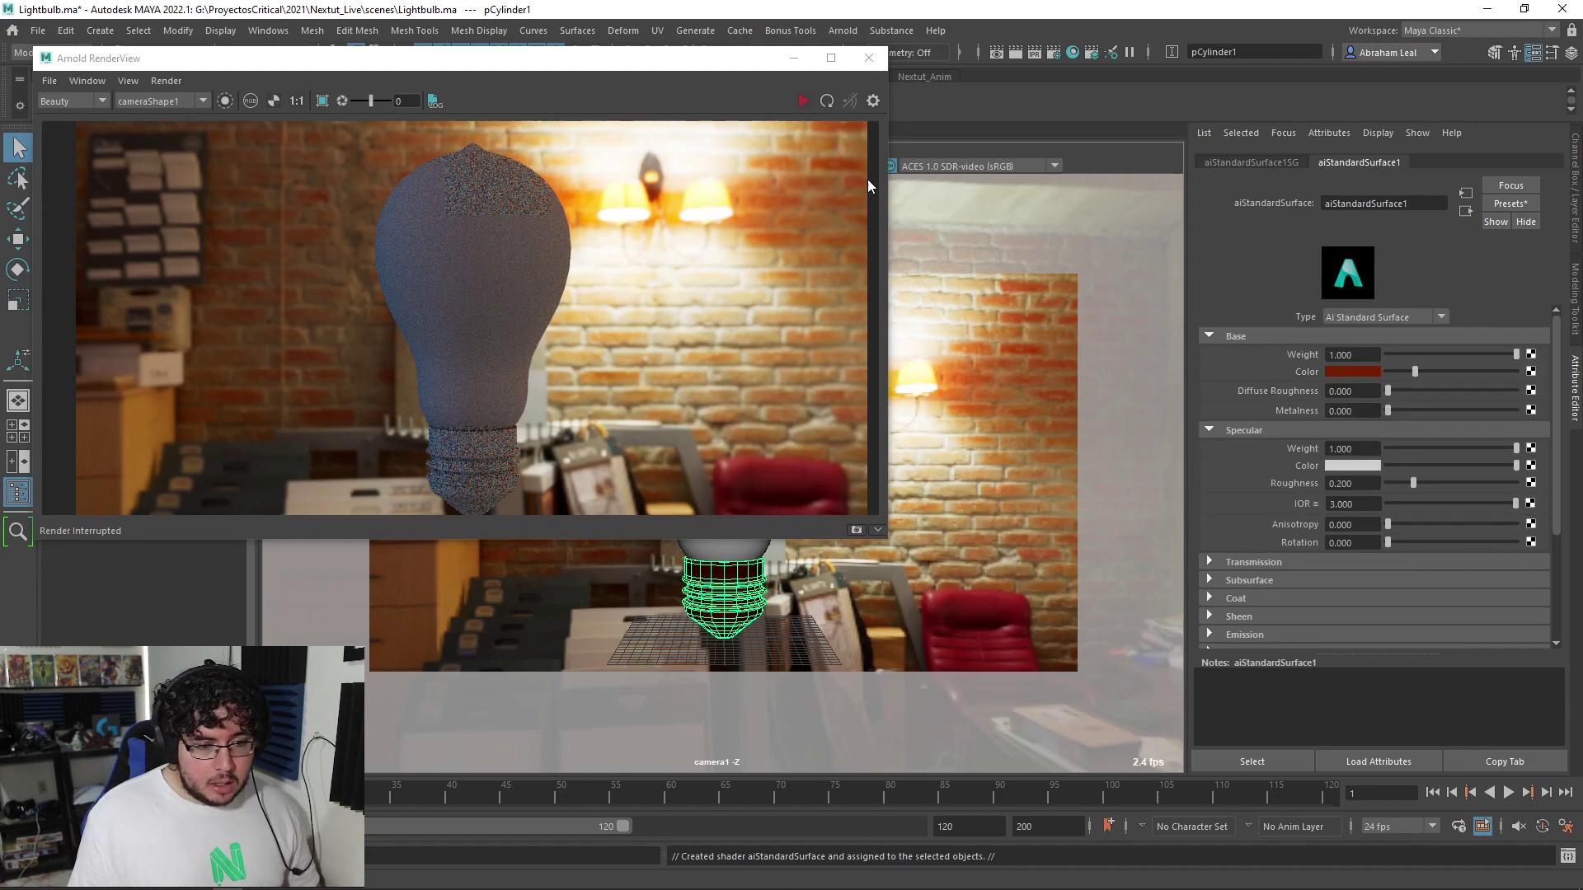
Restart the Arnold render and set the screw base's specular color to orange with hue 18.462, saturation 0.808 and value 1.000
click(805, 100)
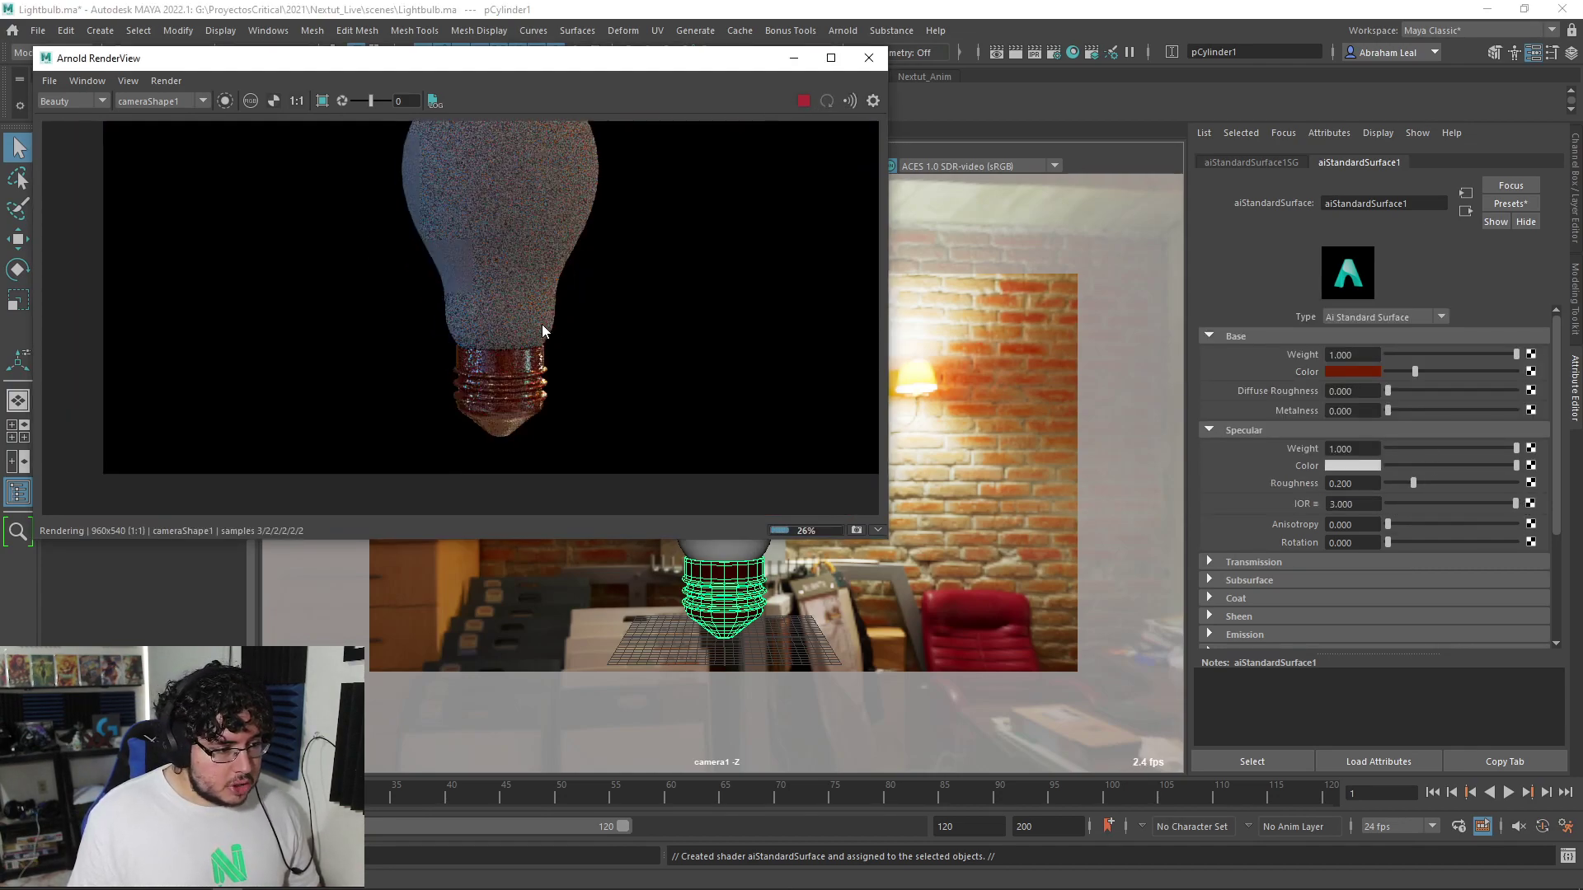
scroll(512, 354, up, 3)
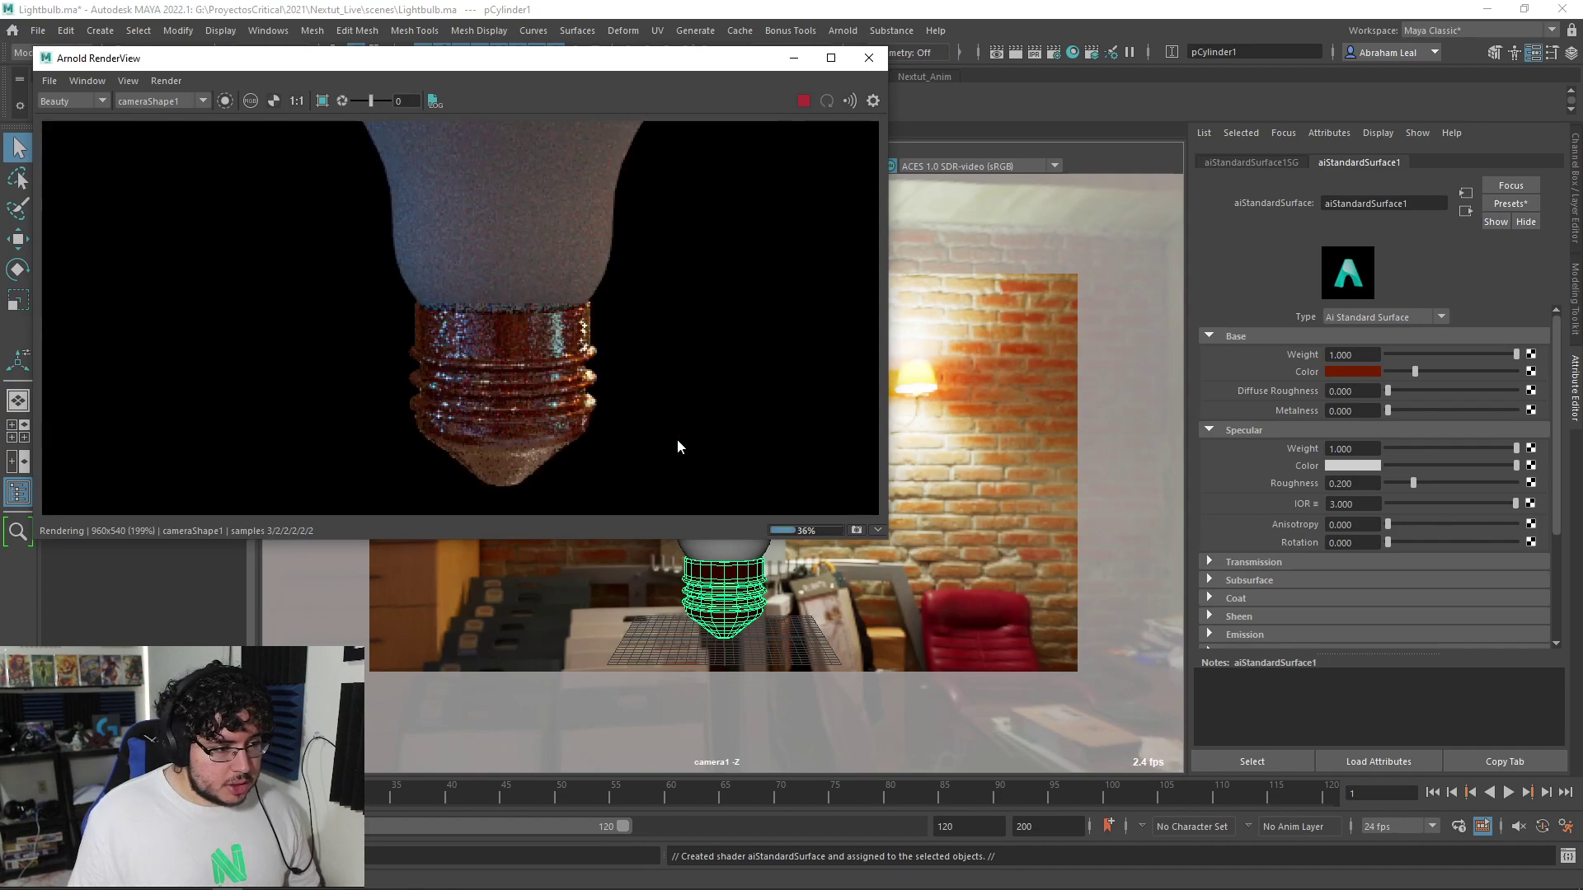
click(1360, 466)
drag(1338, 528, 1381, 527)
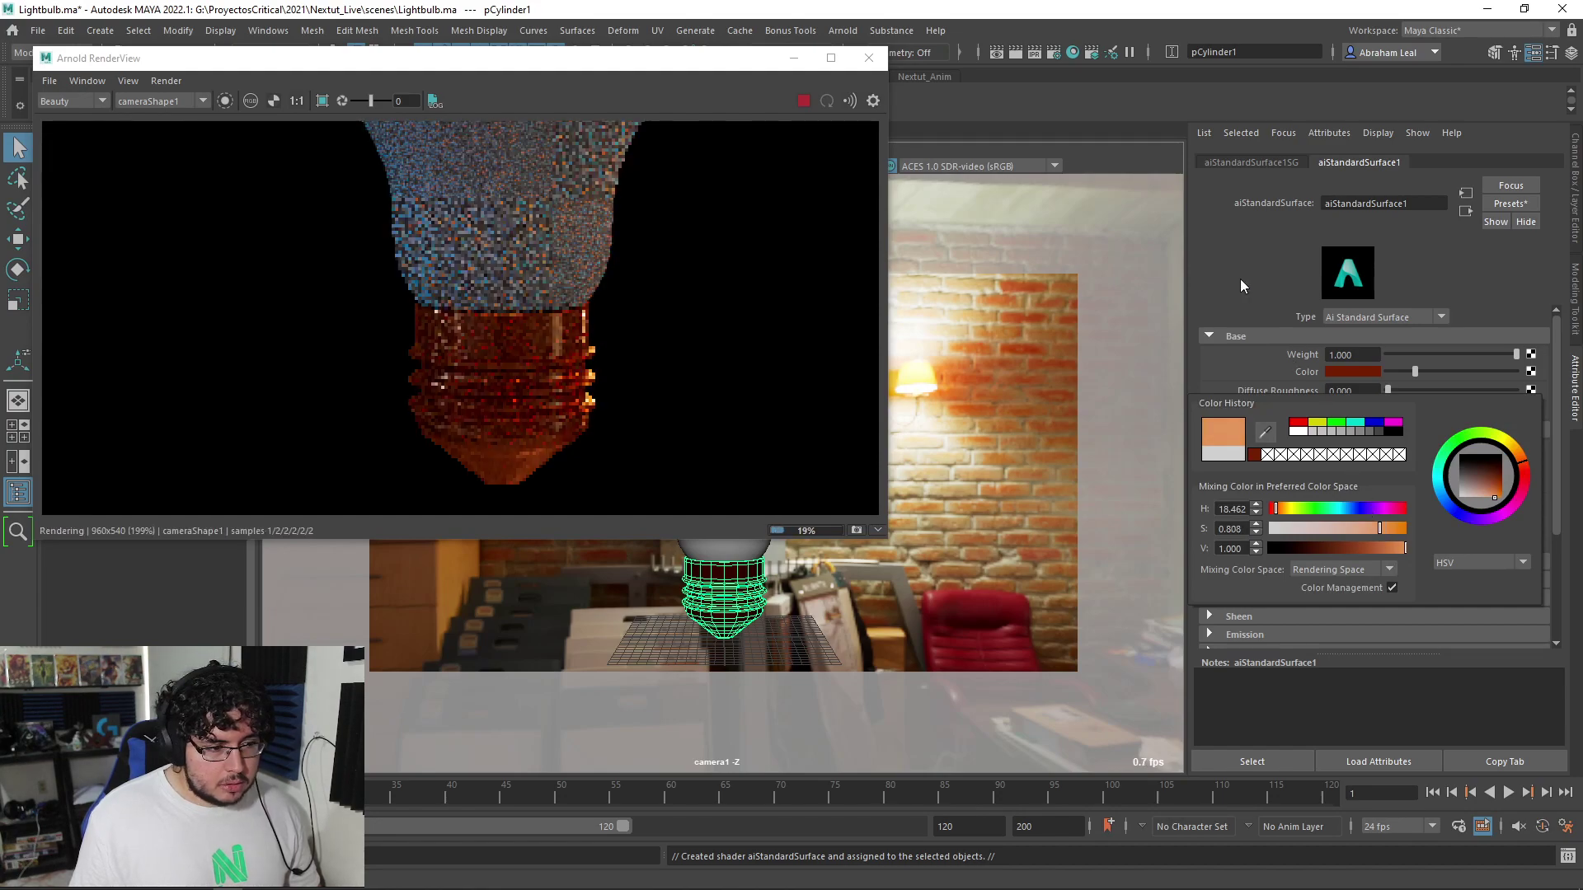
Set the screw base material's base color to a dark olive green with hue 78.462, saturation 0.397 and value 0.097
click(1398, 373)
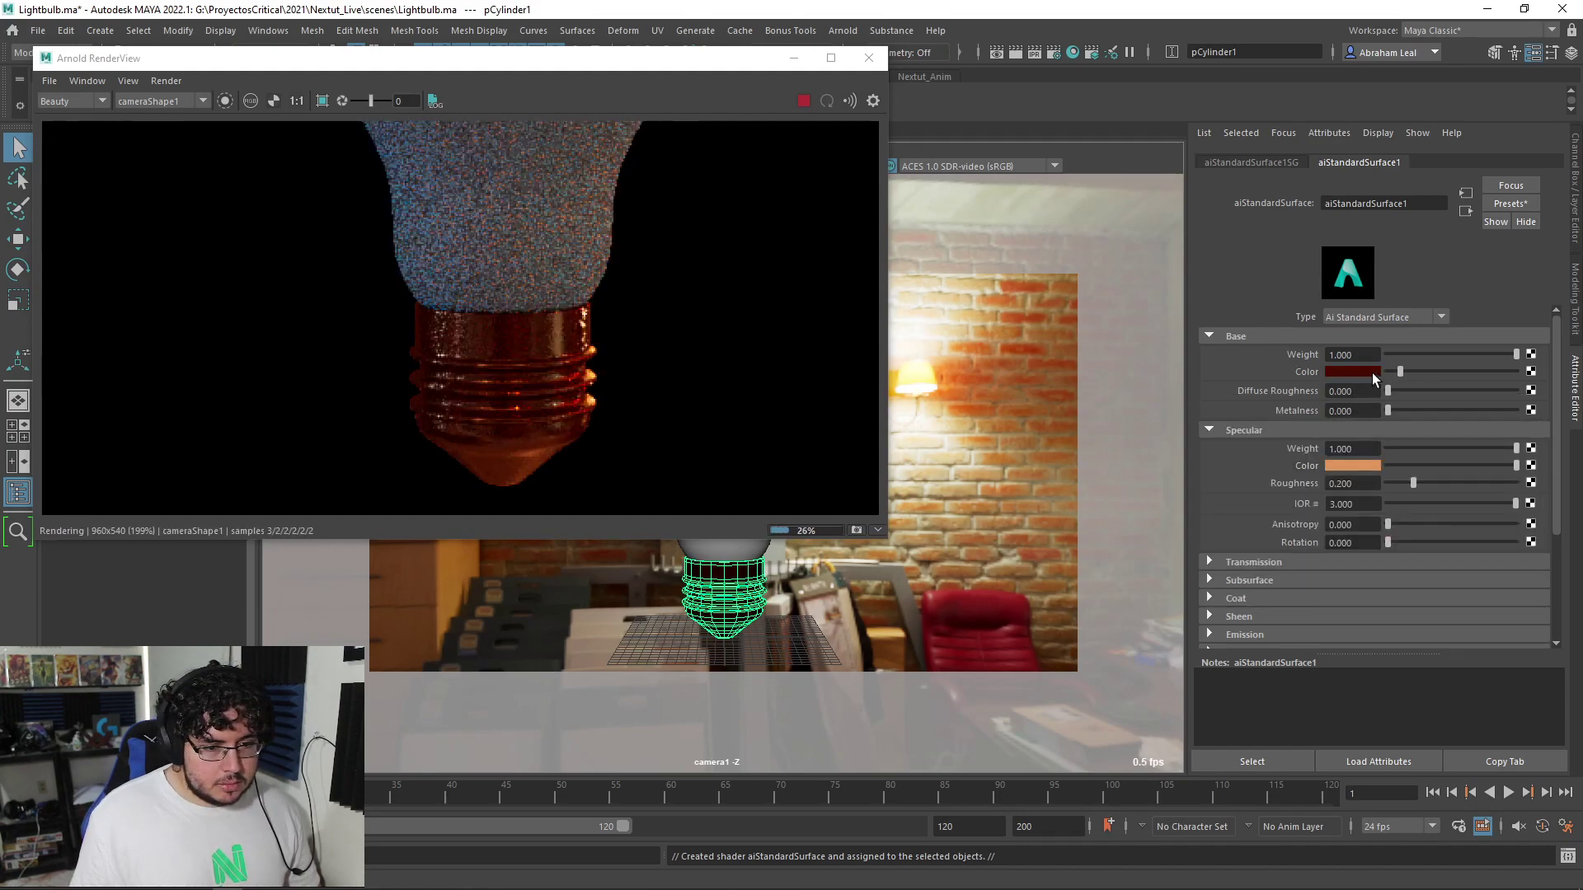
click(1369, 371)
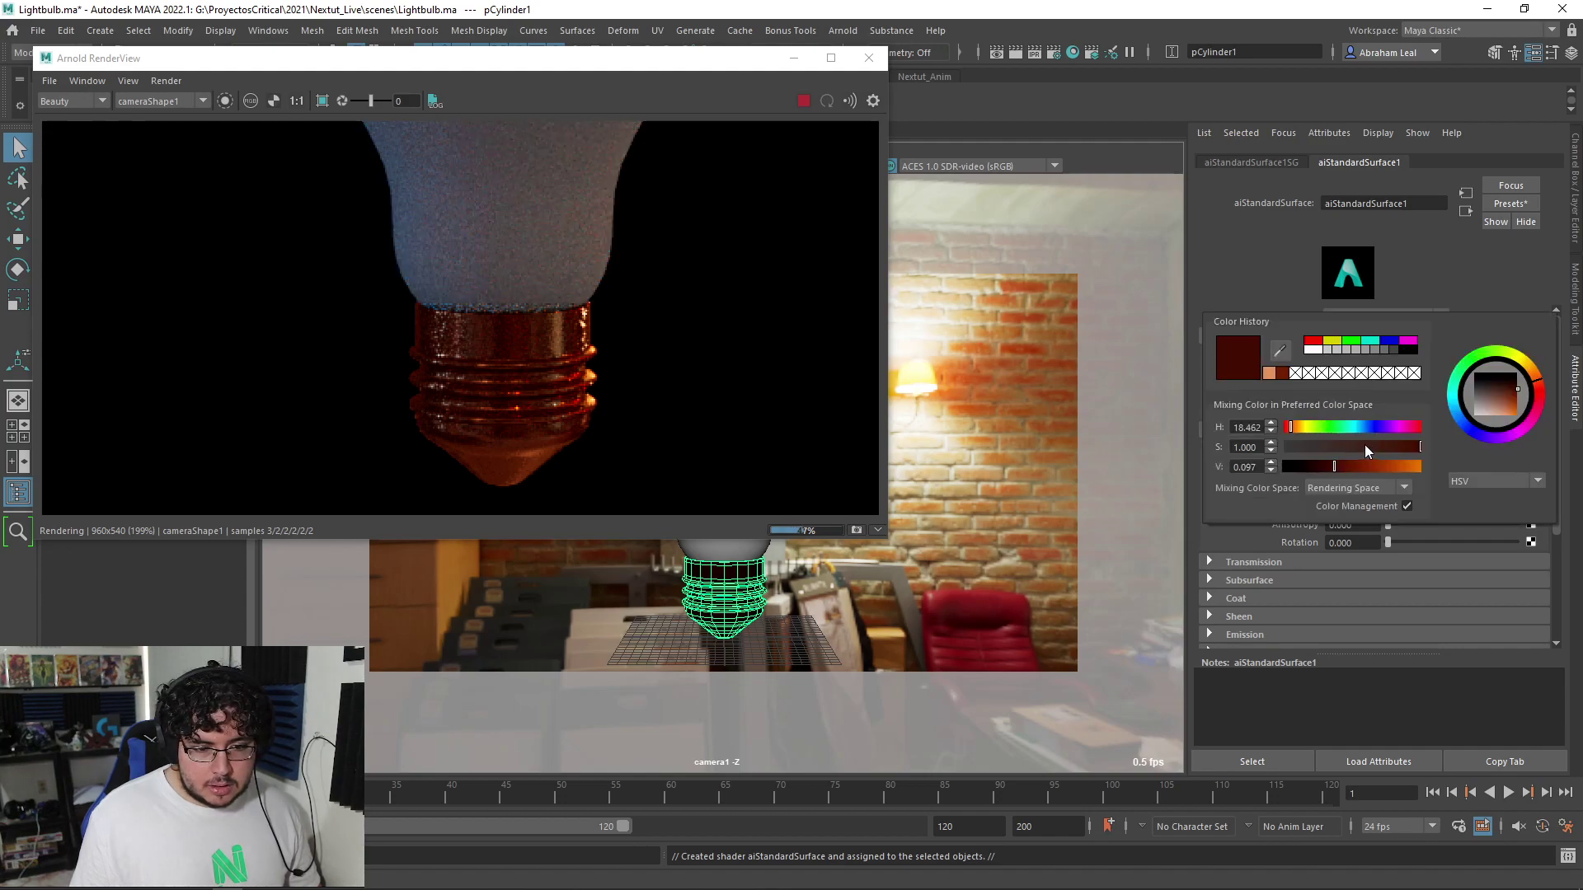
drag(1363, 443, 1338, 442)
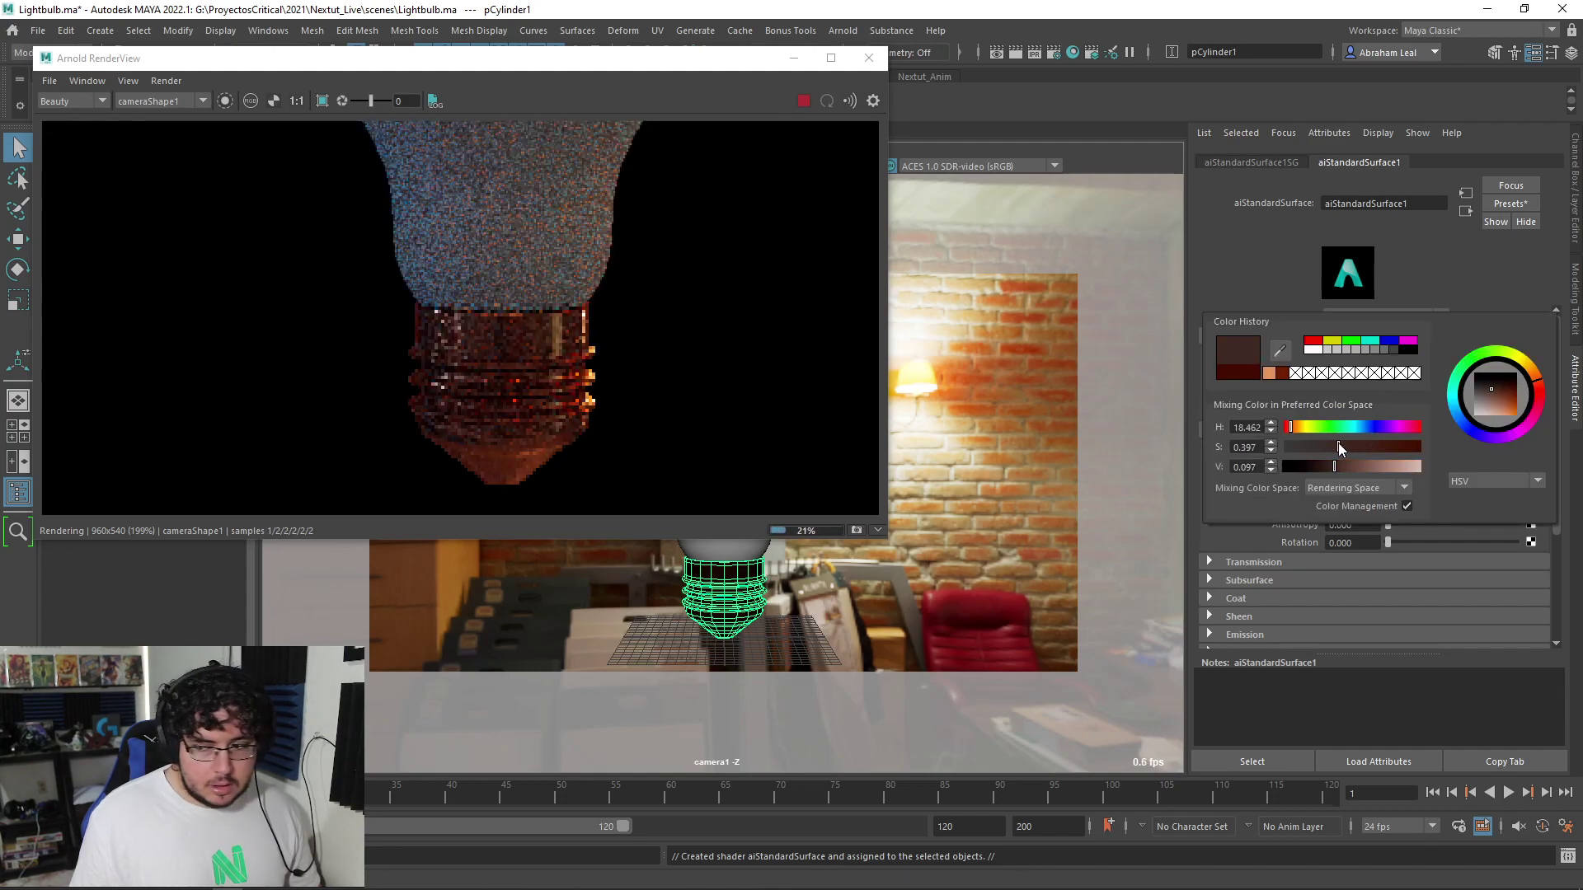
click(1288, 427)
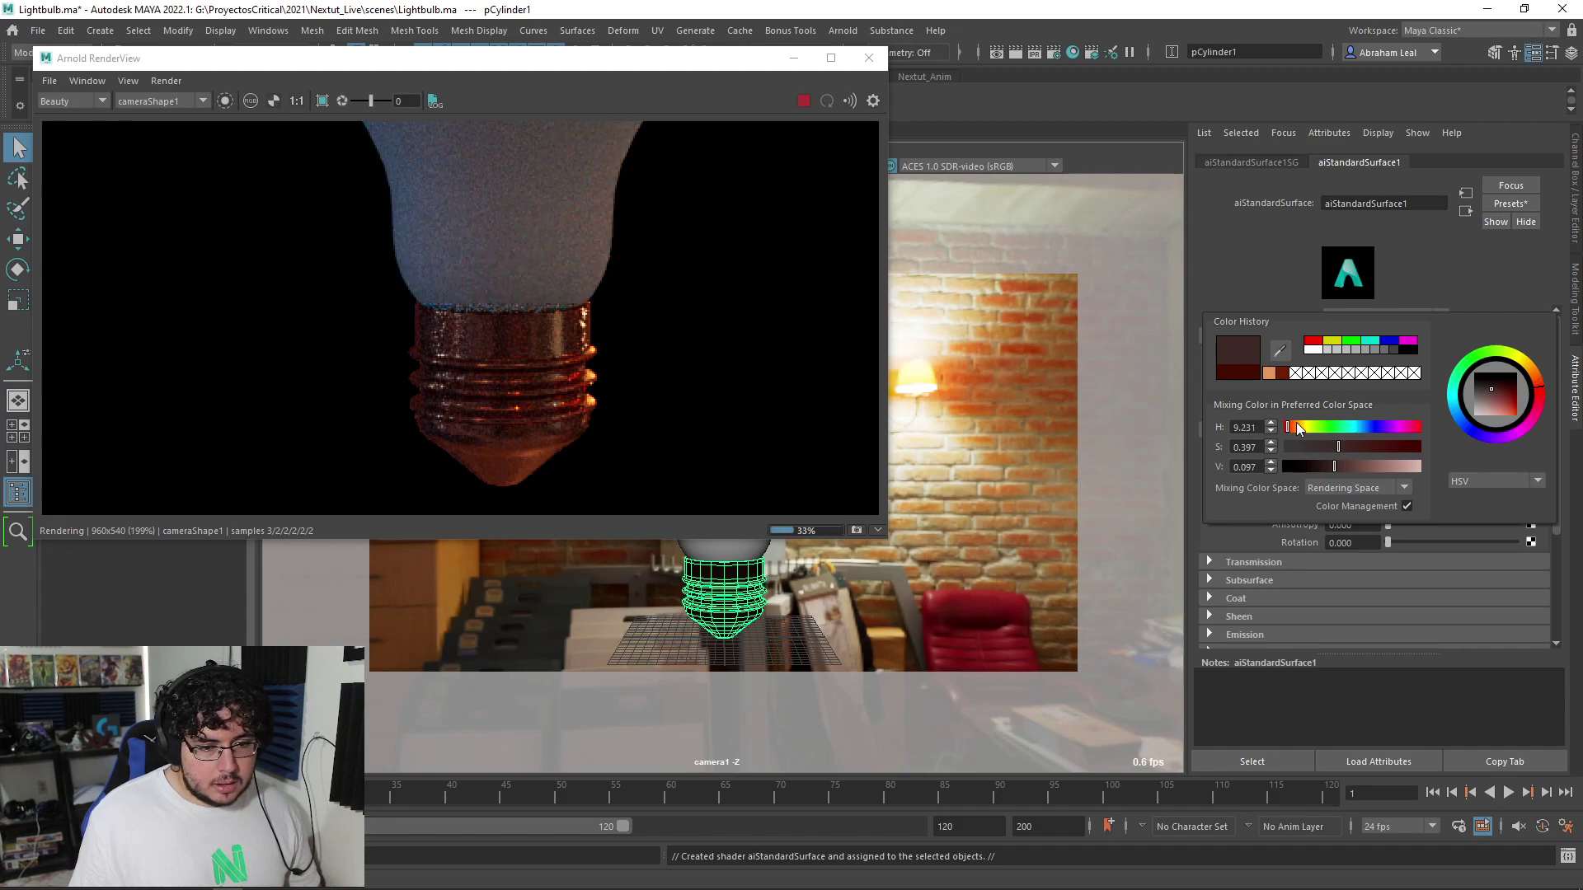
click(1306, 428)
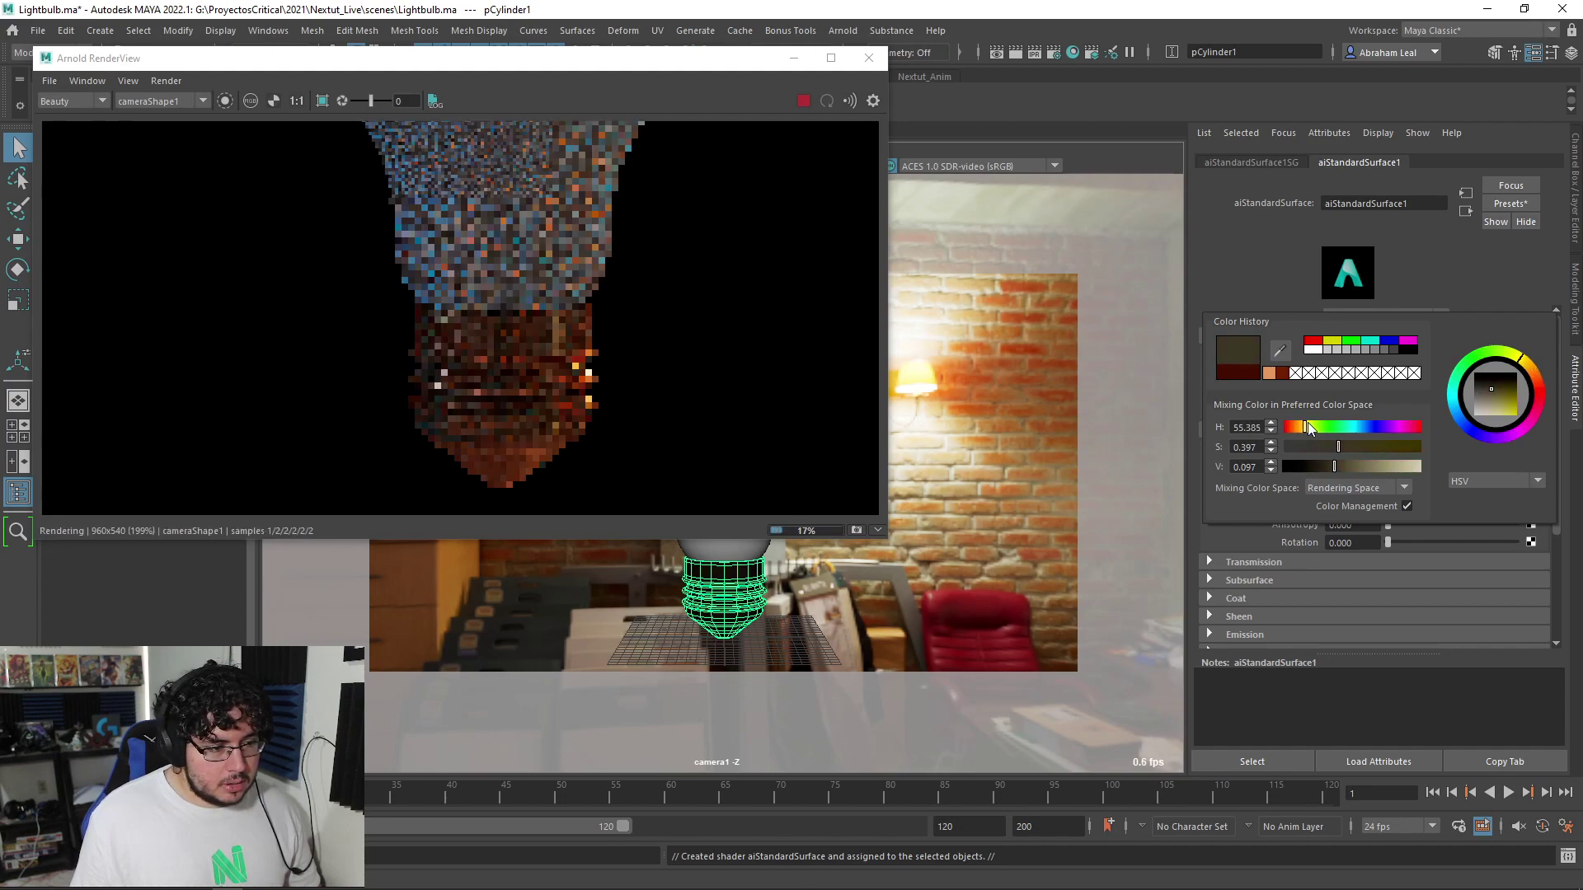
click(1316, 426)
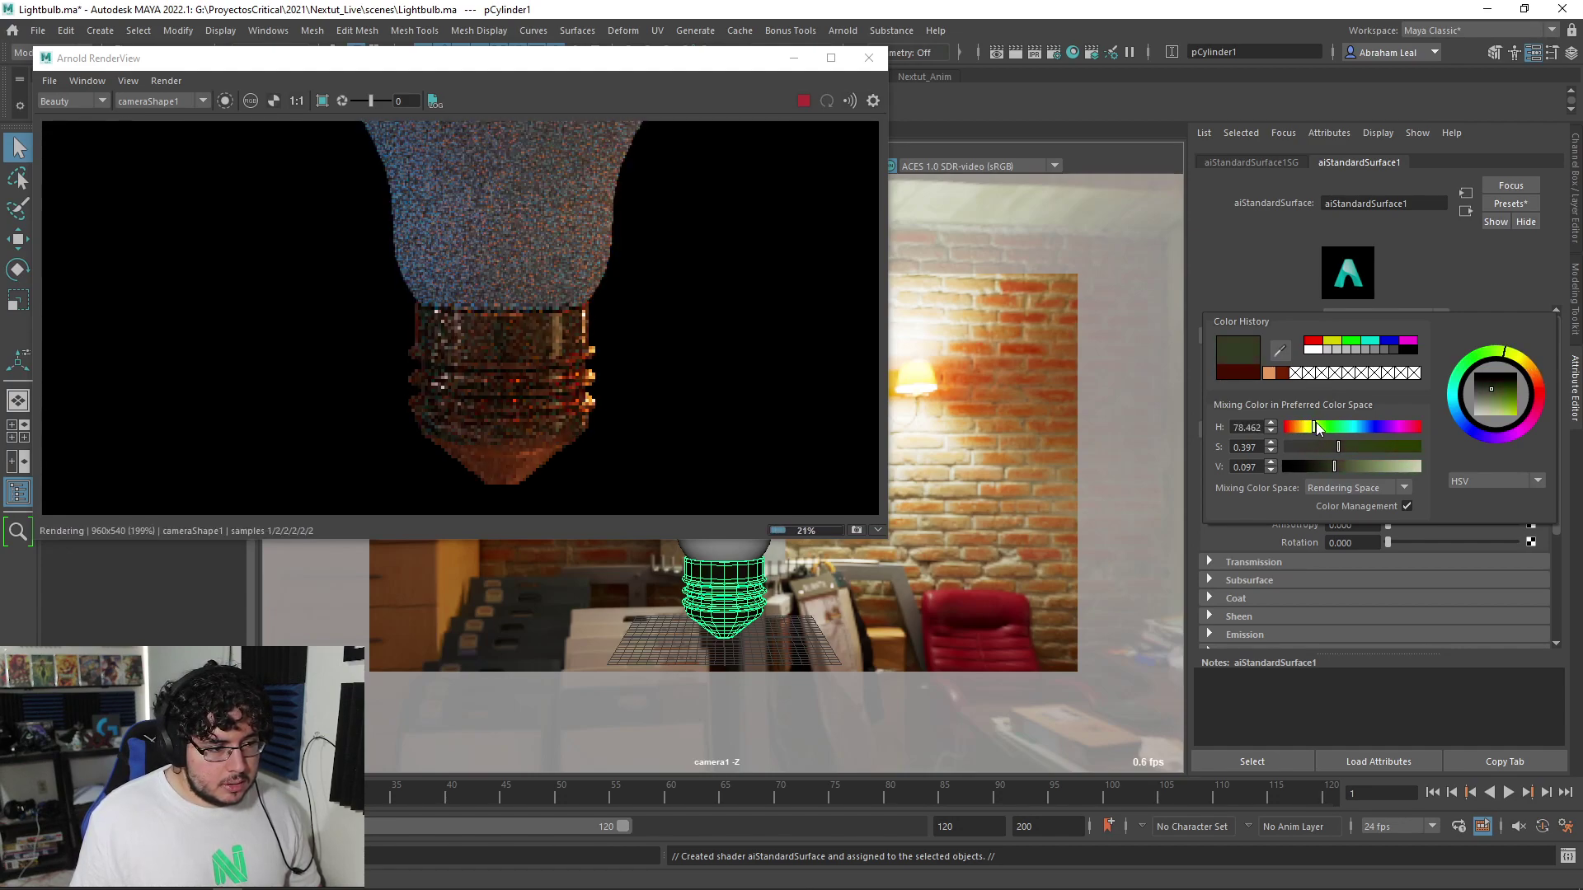
Examine the screw base in the render and set its material's specular IOR to 5.000
scroll(450, 367, down, 2)
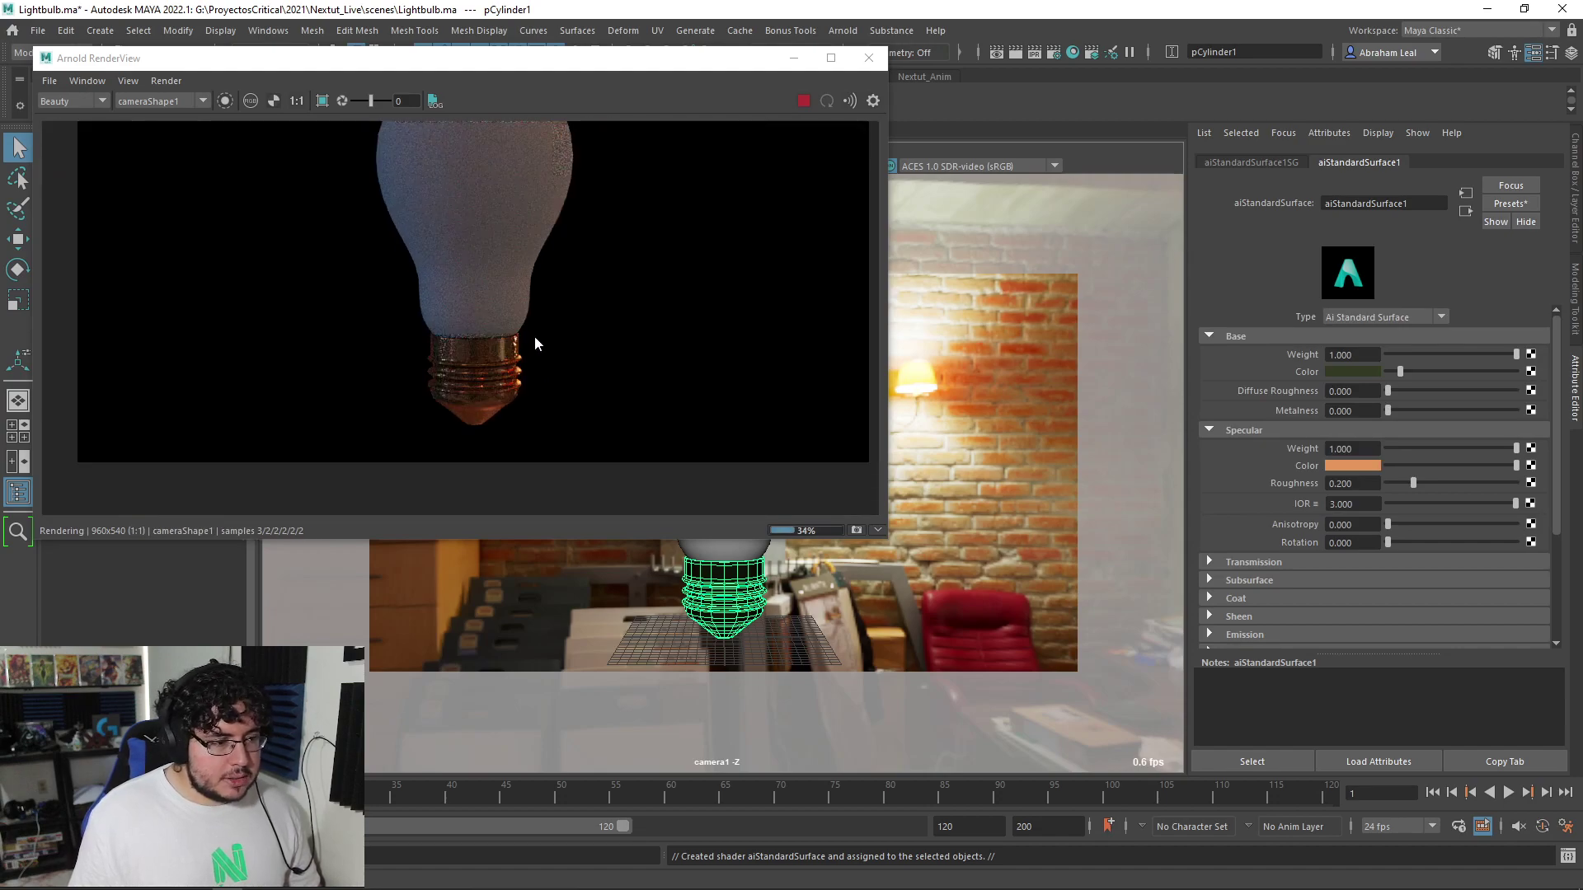
scroll(542, 337, down, 1)
scroll(590, 357, up, 3)
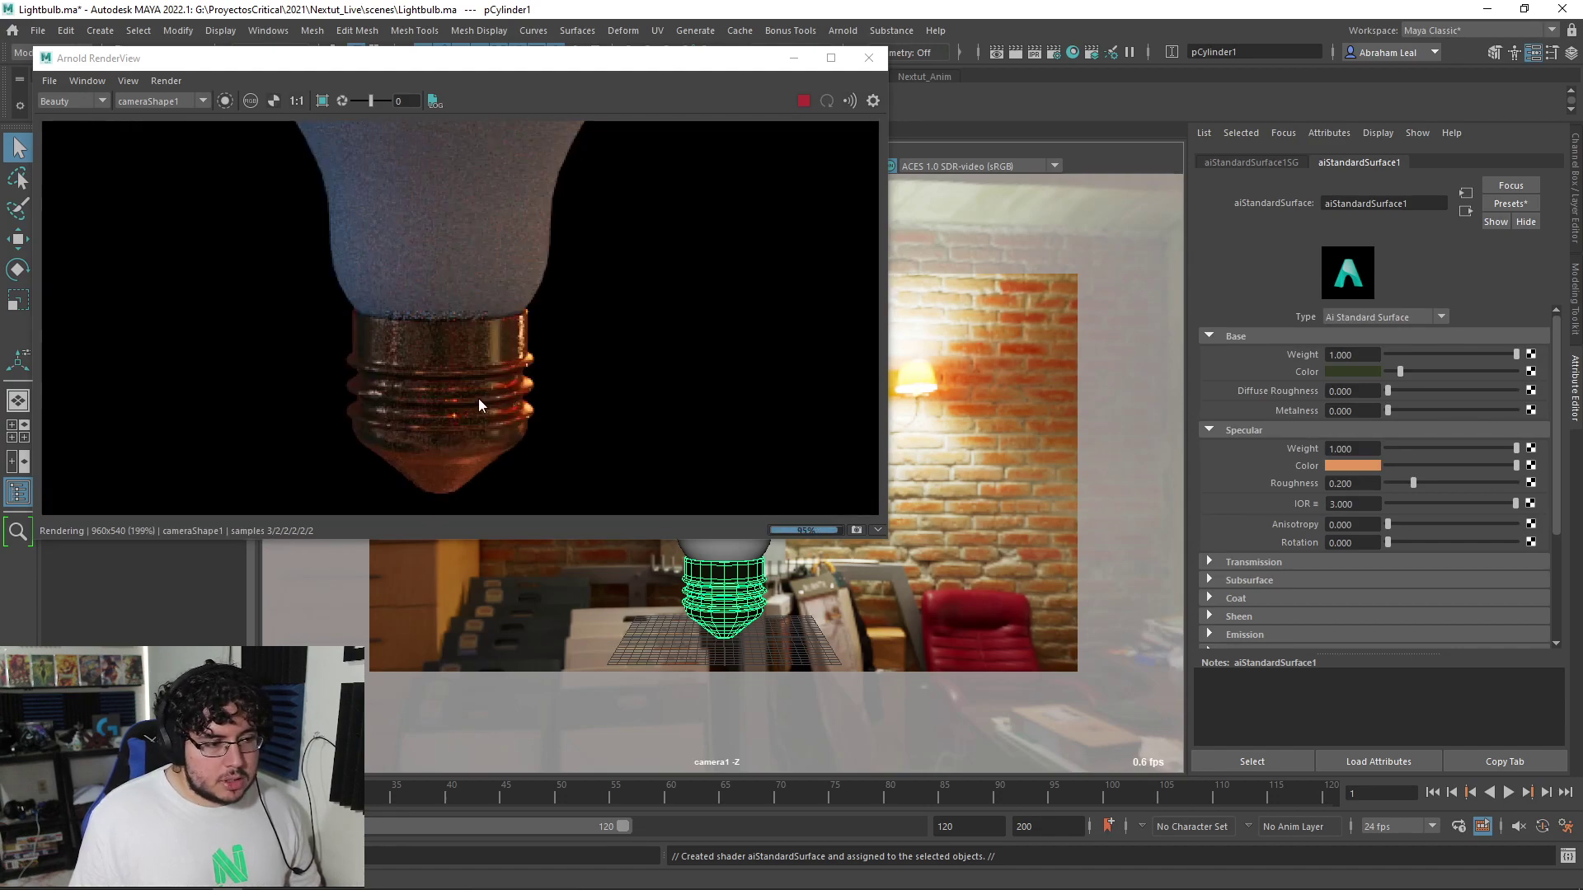
middle_drag(479, 399, 524, 331)
double_click(1352, 504)
text(5)
key(Return)
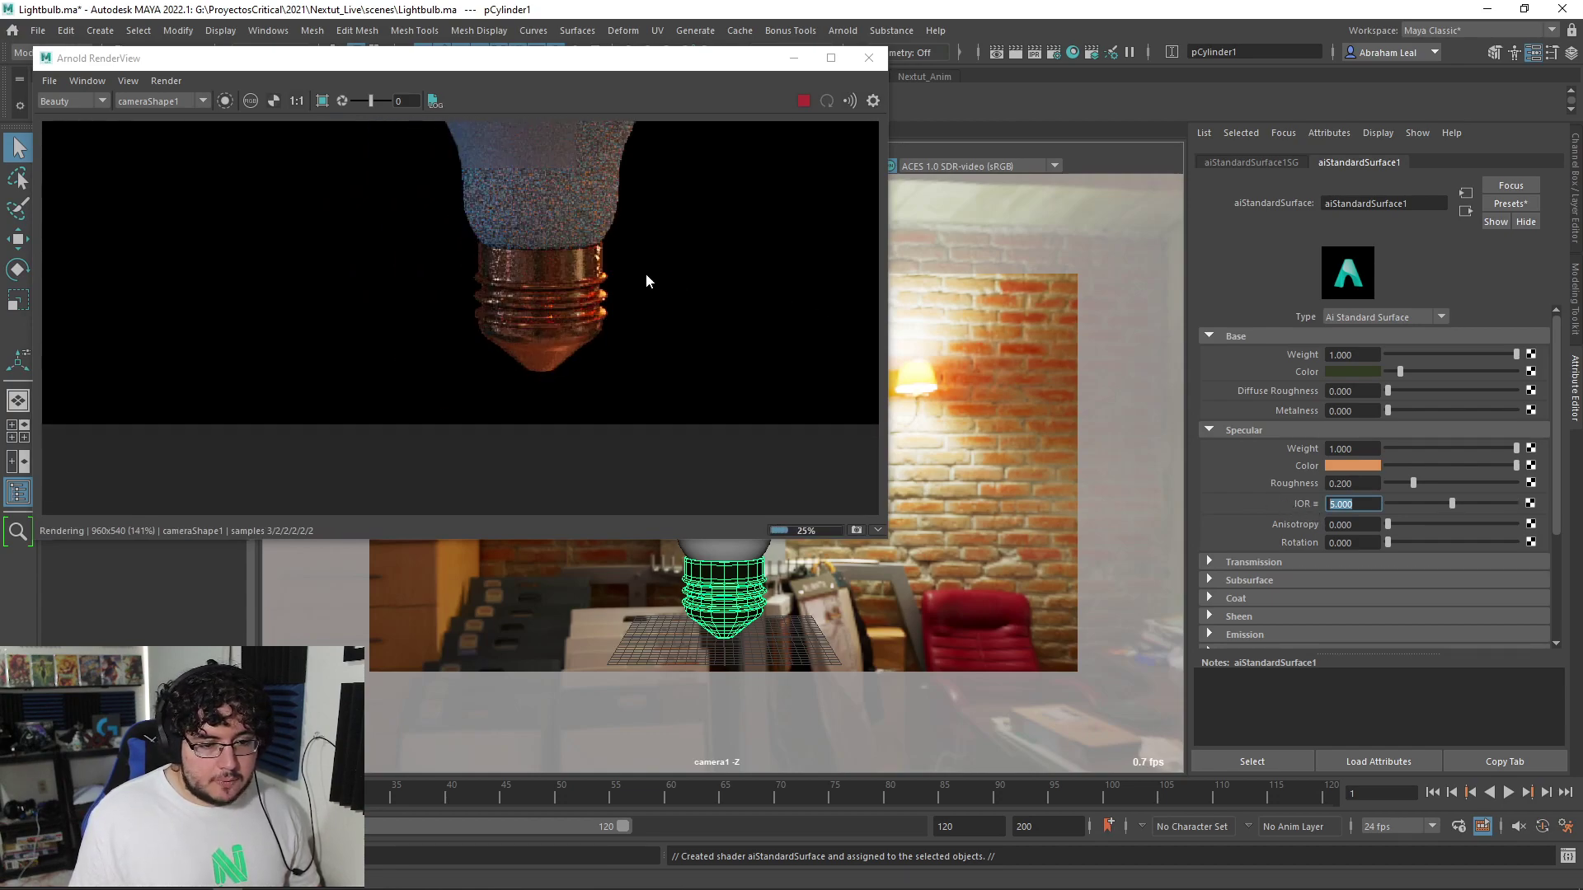
scroll(695, 330, down, 2)
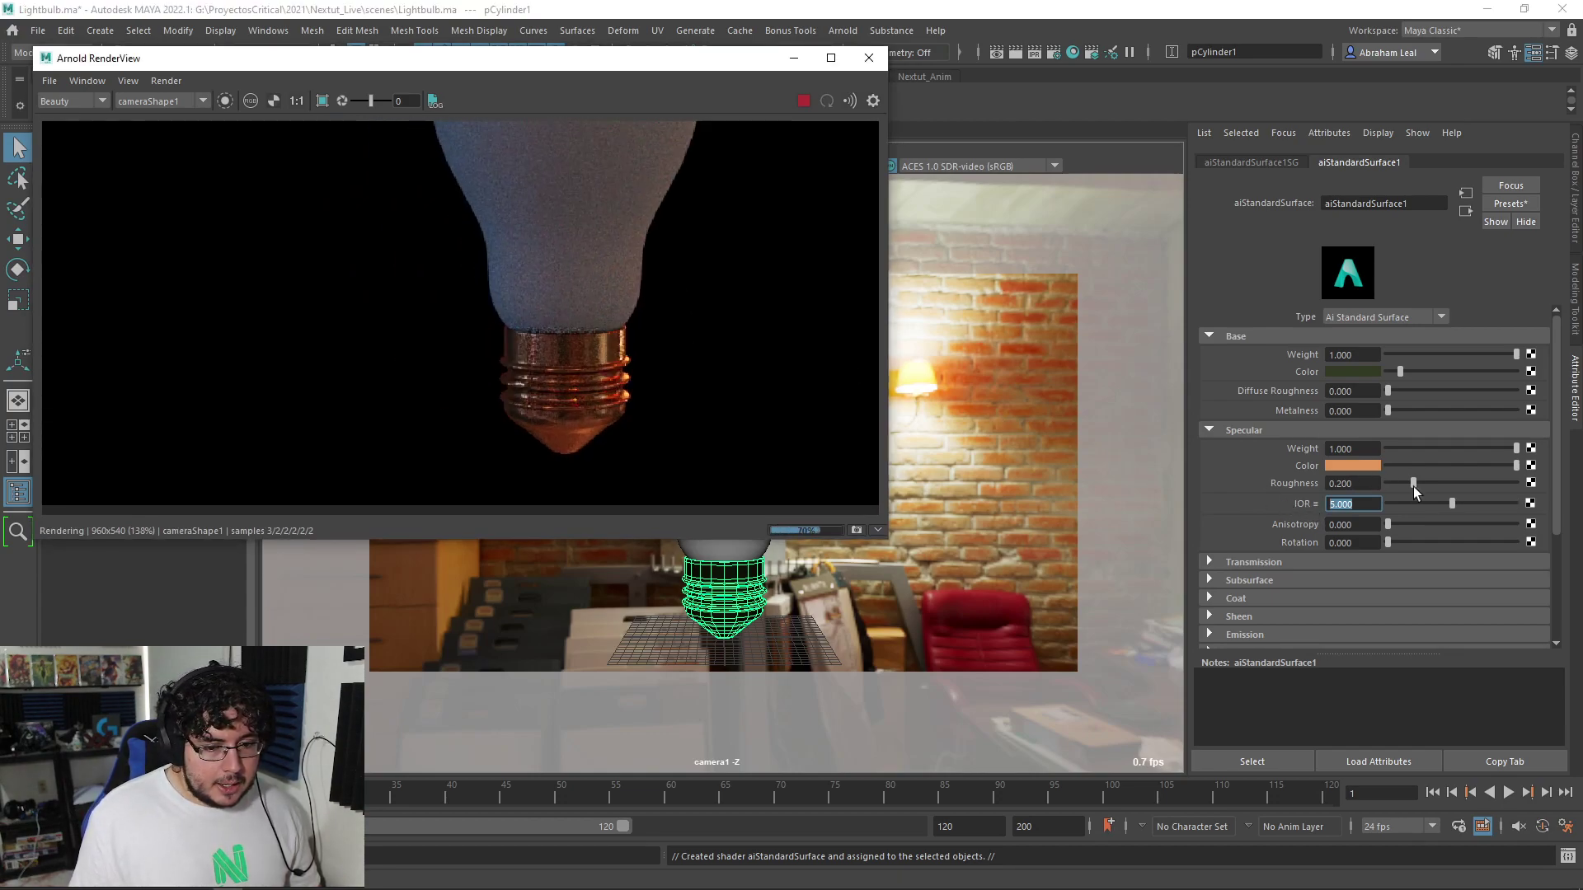
Set the screw base material's specular roughness to 0.331 and inspect the result in the render
drag(1413, 485, 1430, 485)
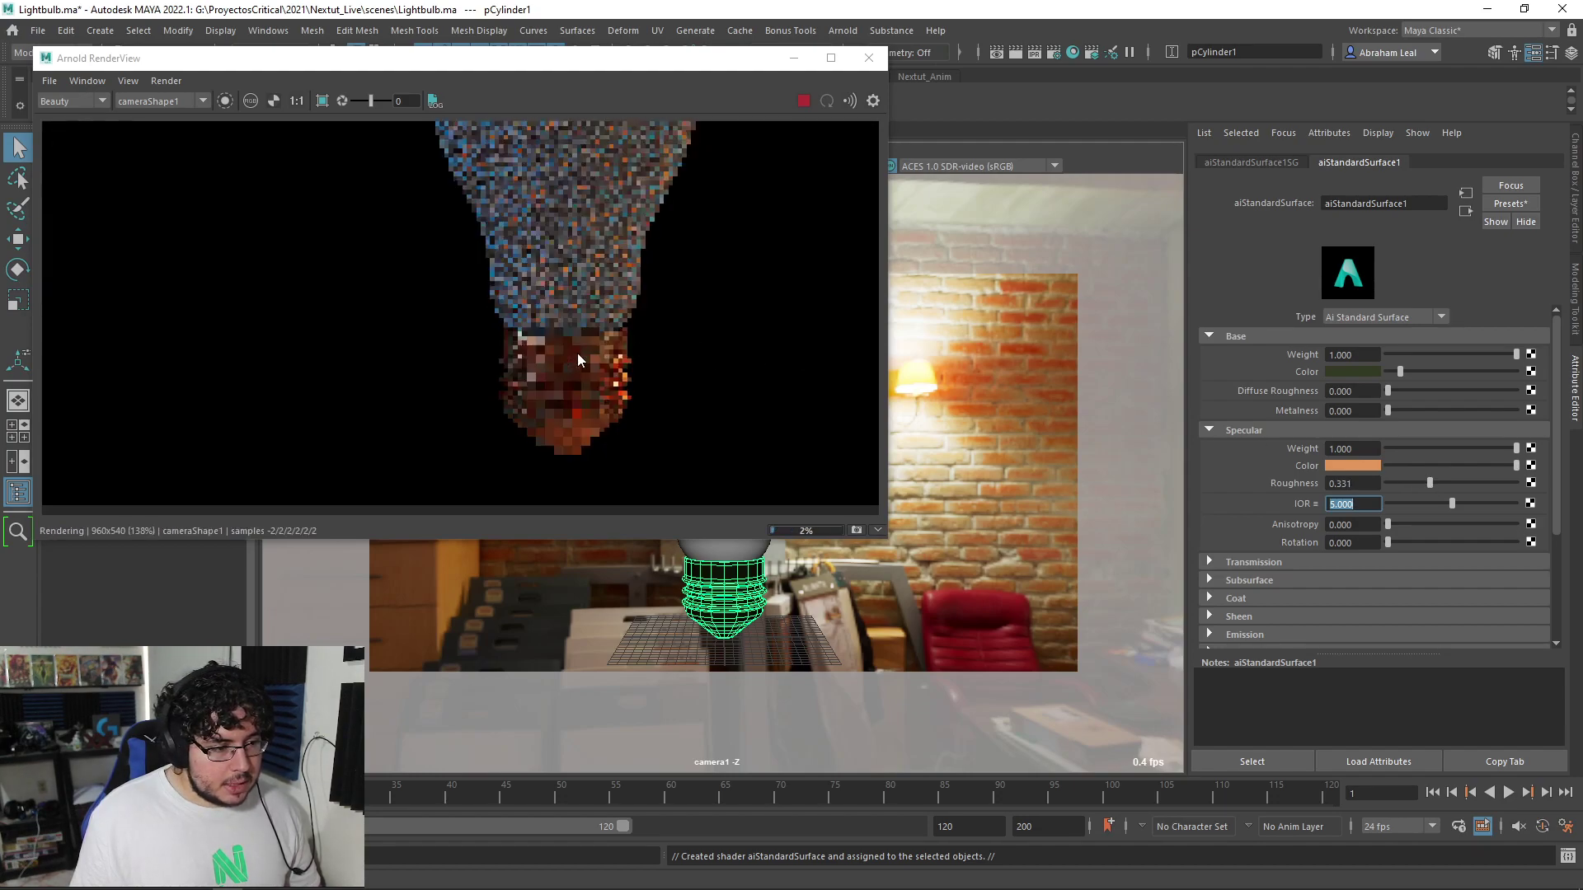
scroll(577, 353, up, 2)
scroll(589, 359, down, 3)
scroll(590, 339, up, 3)
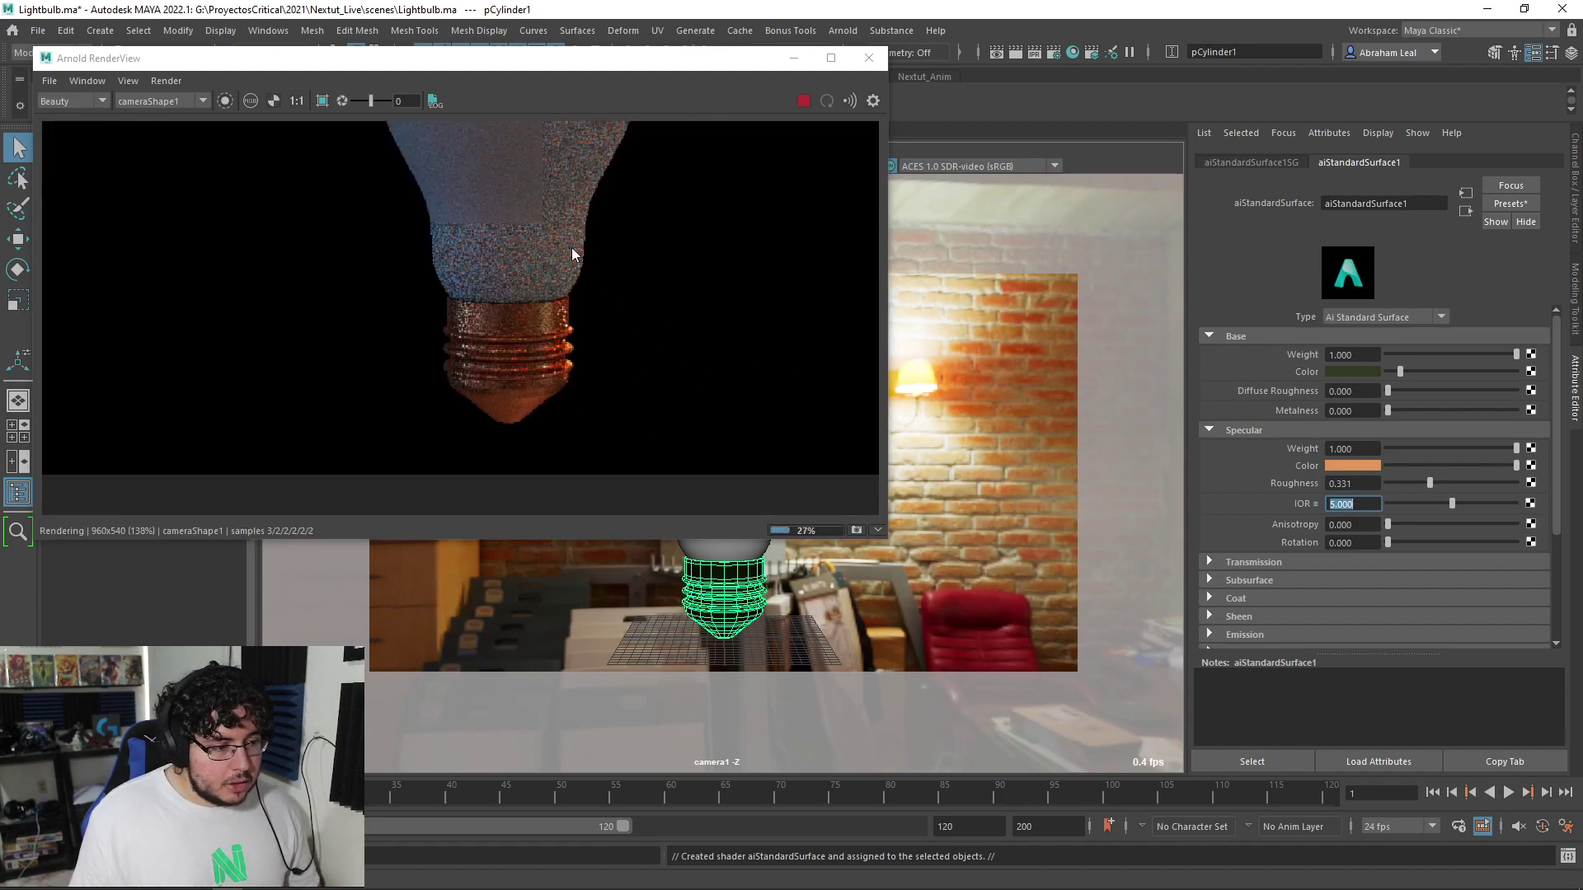
middle_drag(627, 284, 659, 395)
scroll(528, 256, down, 1)
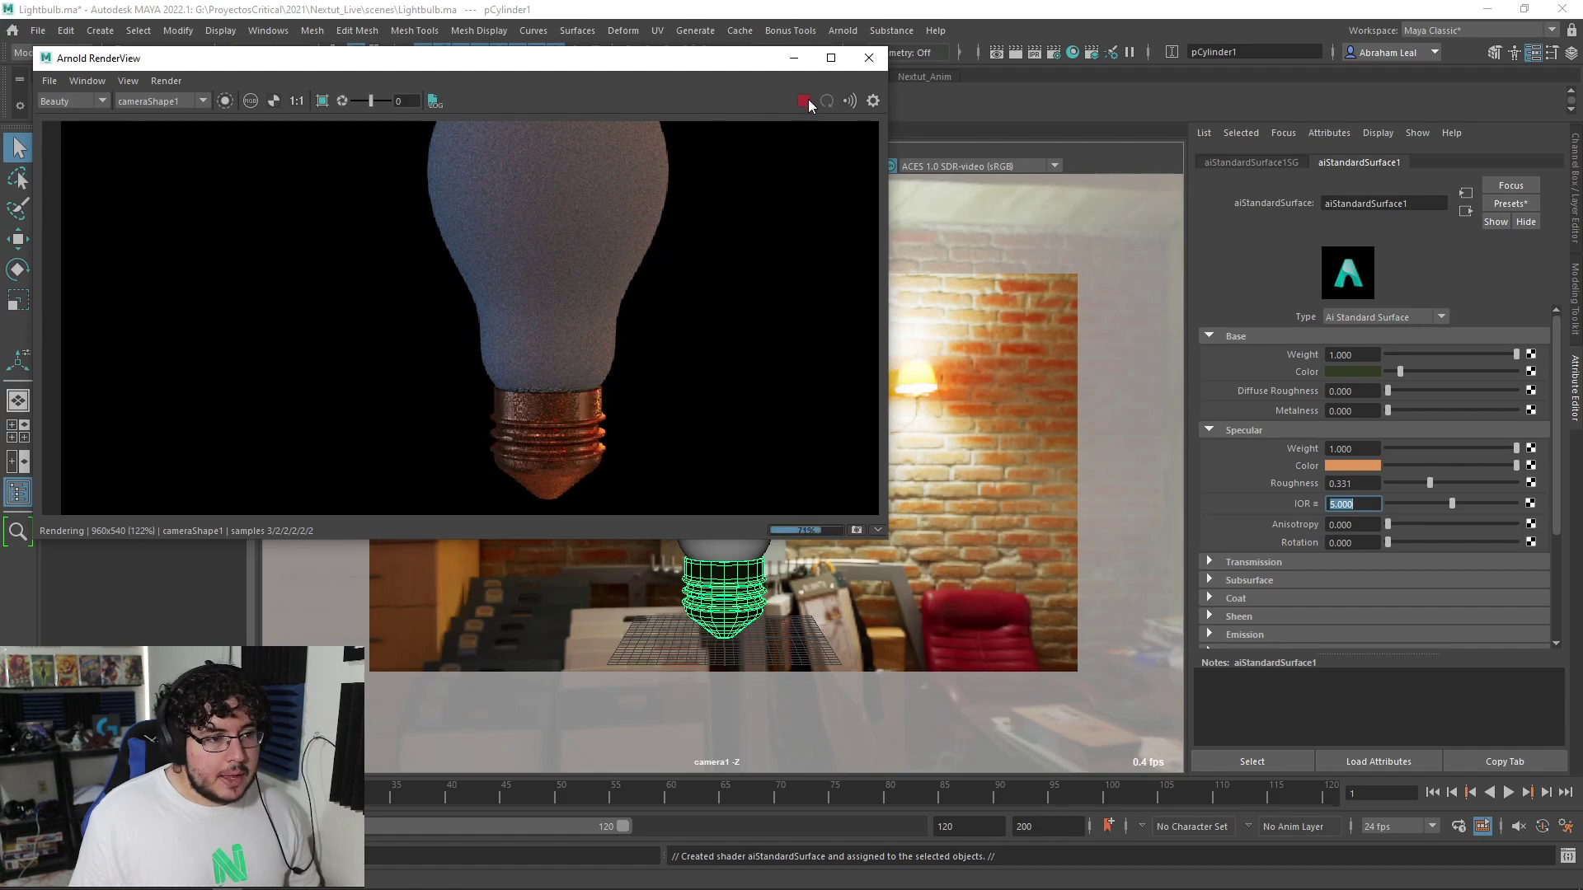
Stop the render, uncover the viewport and create an aiLayerShader material in the Hypershade
click(803, 100)
drag(791, 57, 510, 77)
click(726, 399)
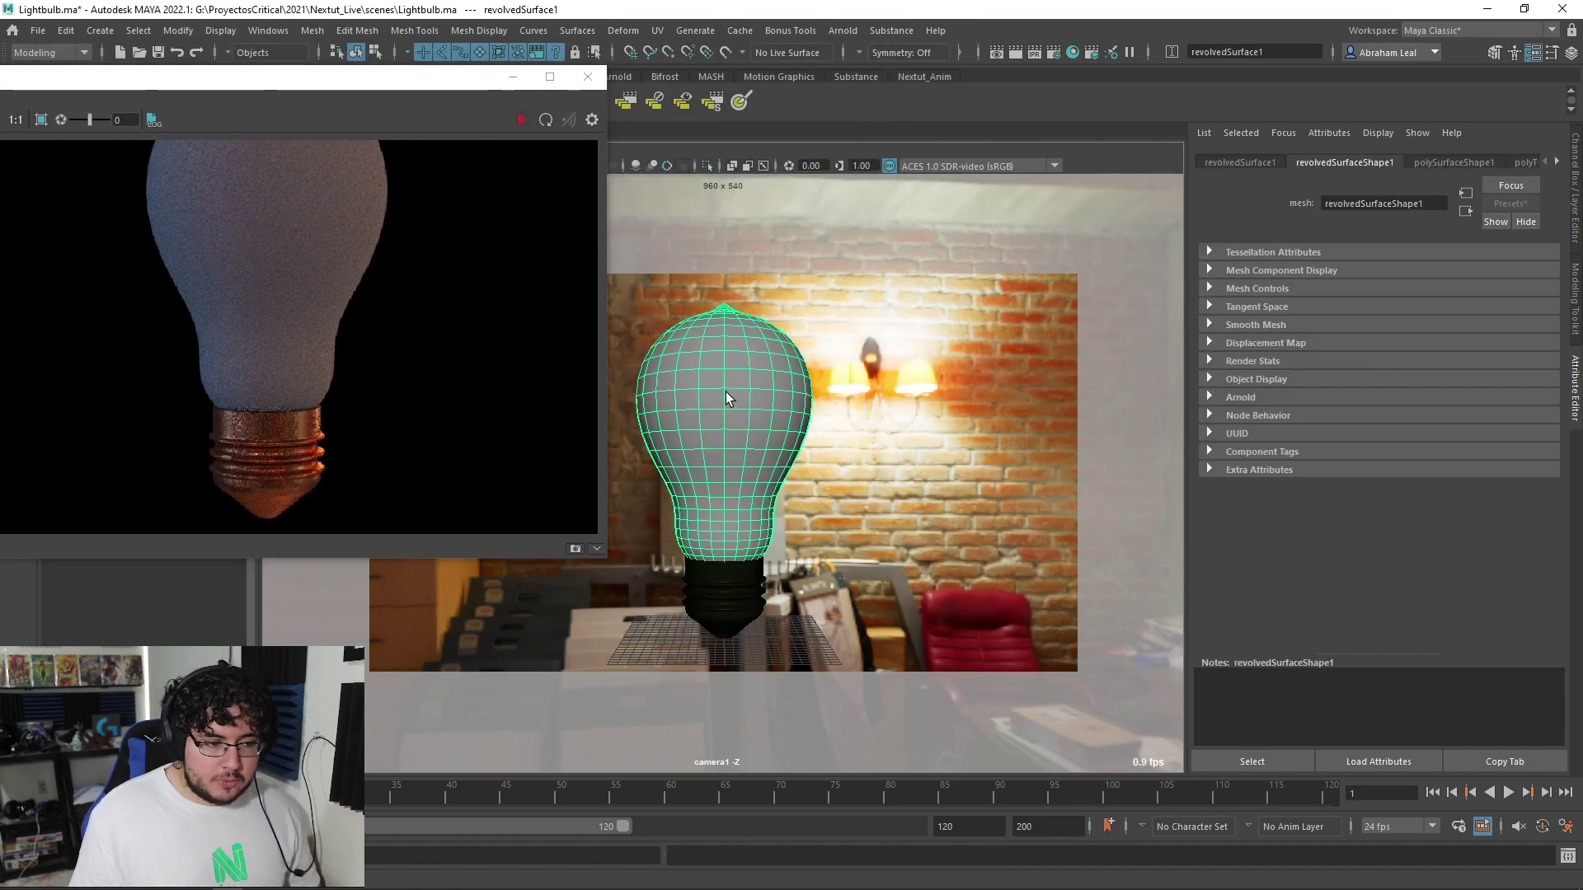
click(1074, 53)
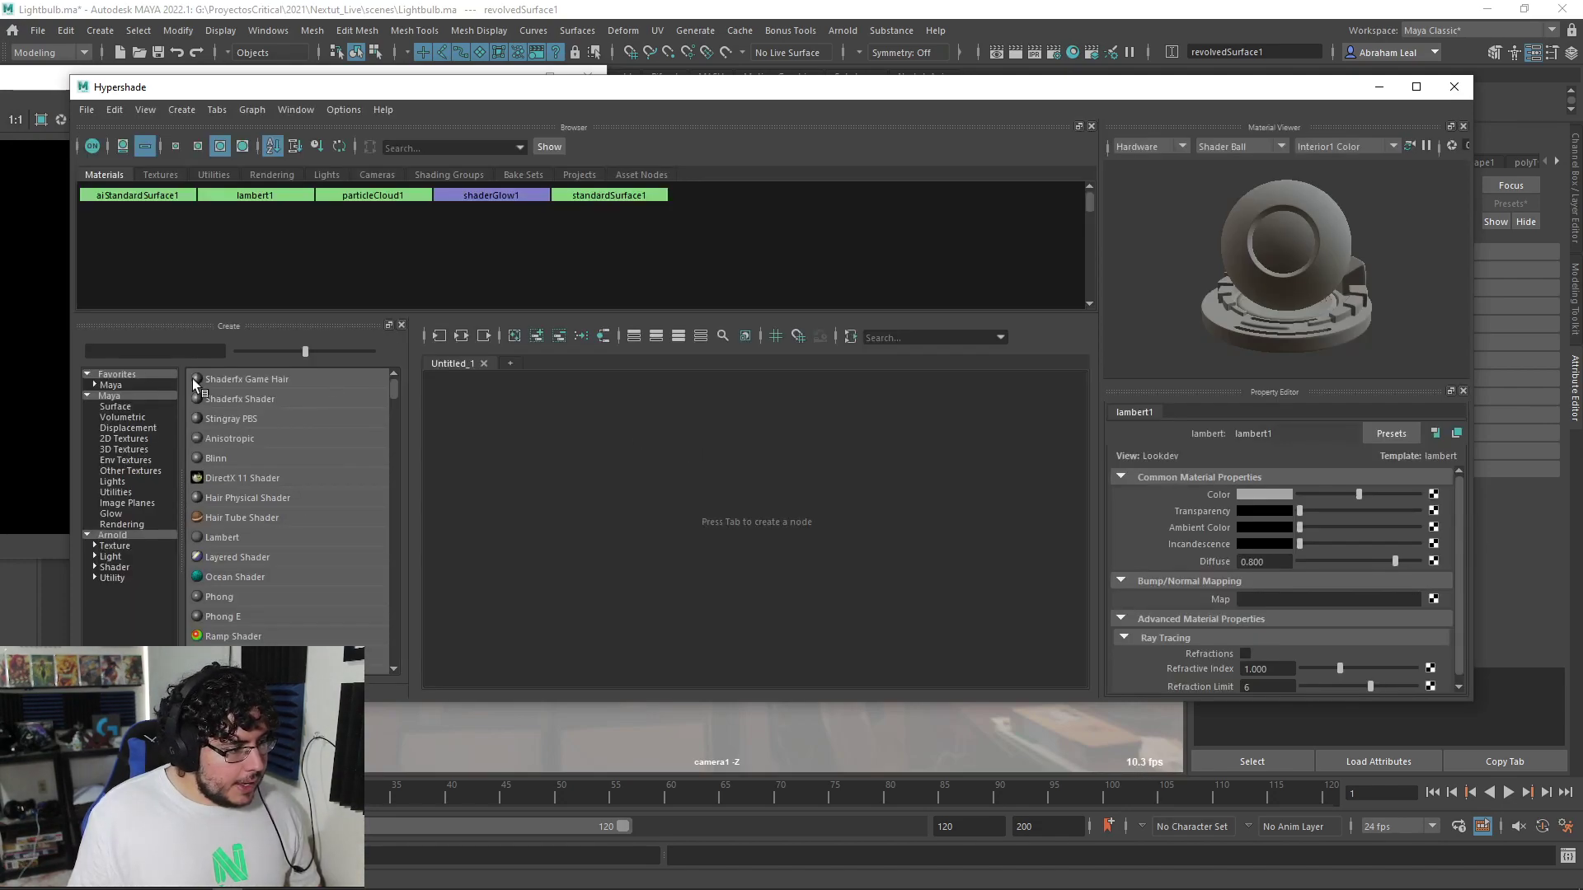
click(138, 353)
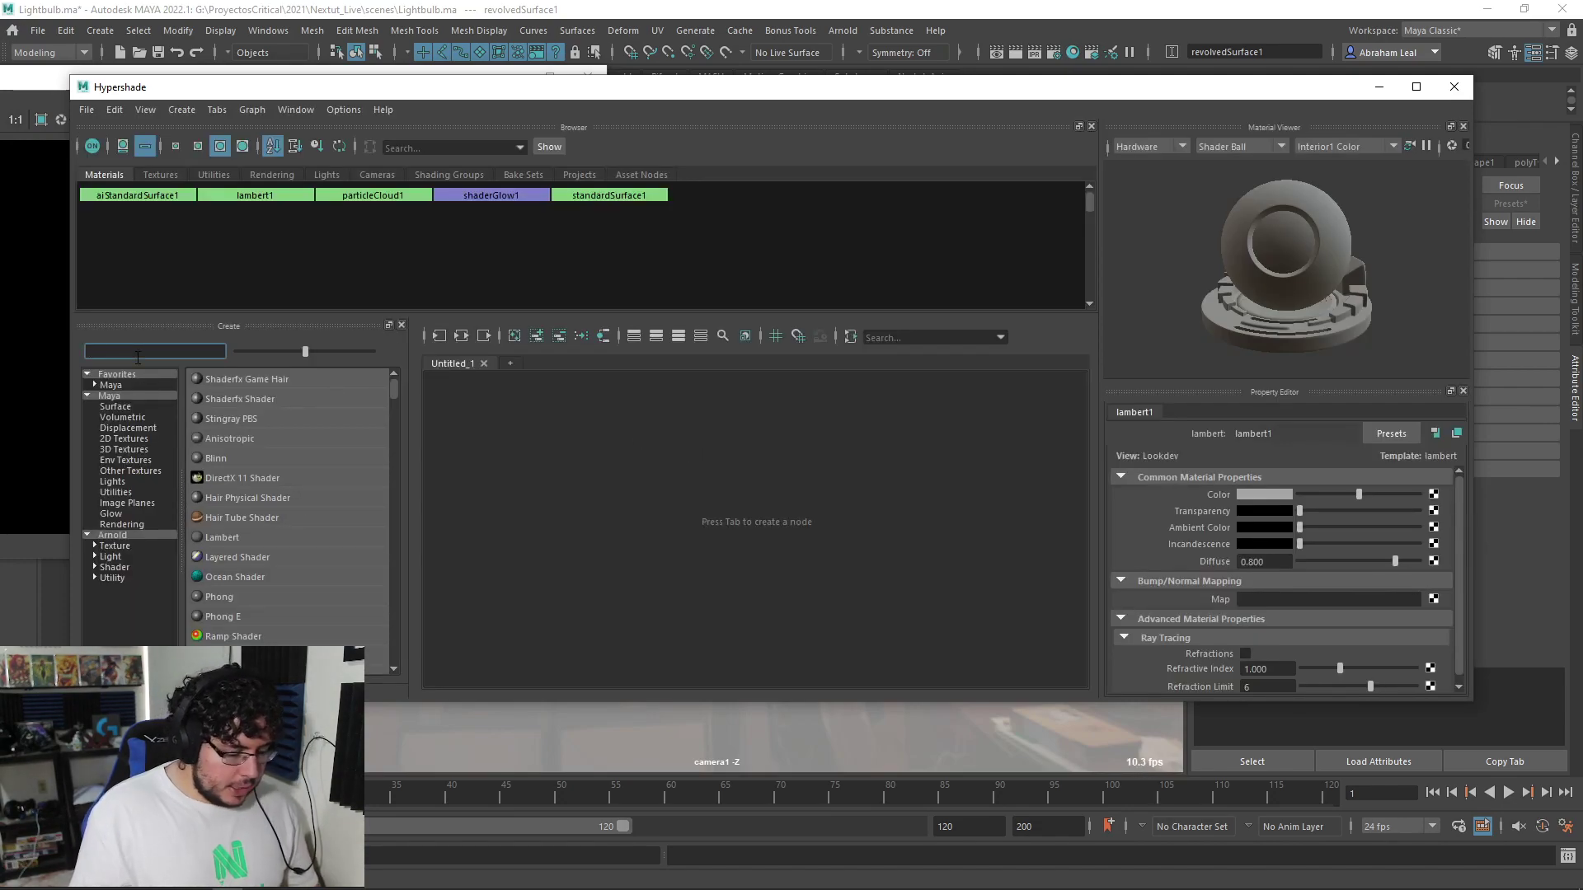
text(ailayer)
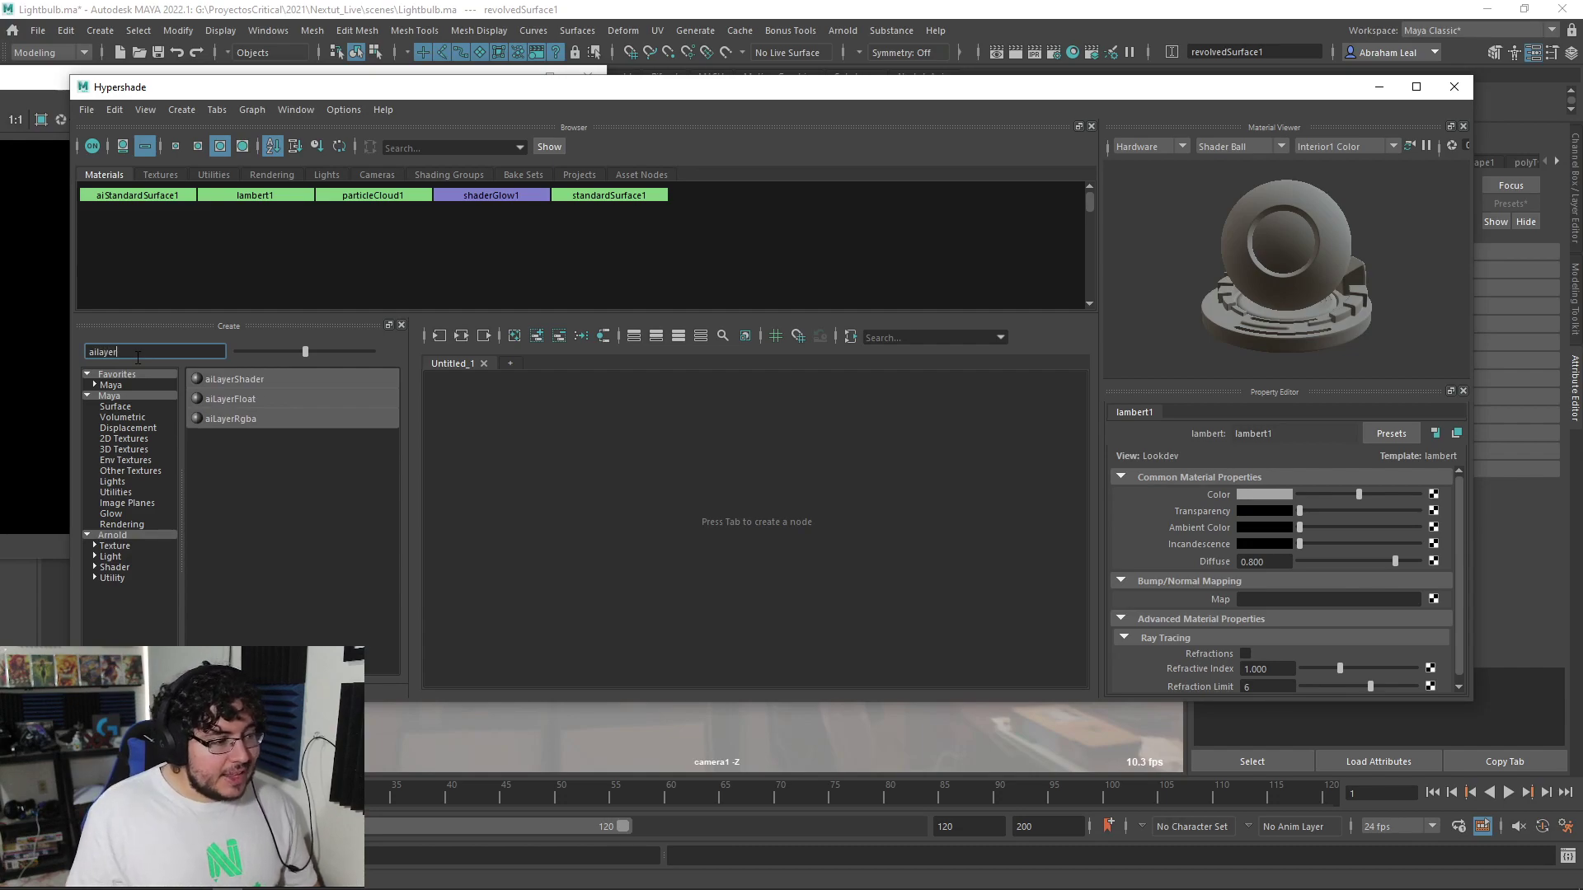
click(240, 381)
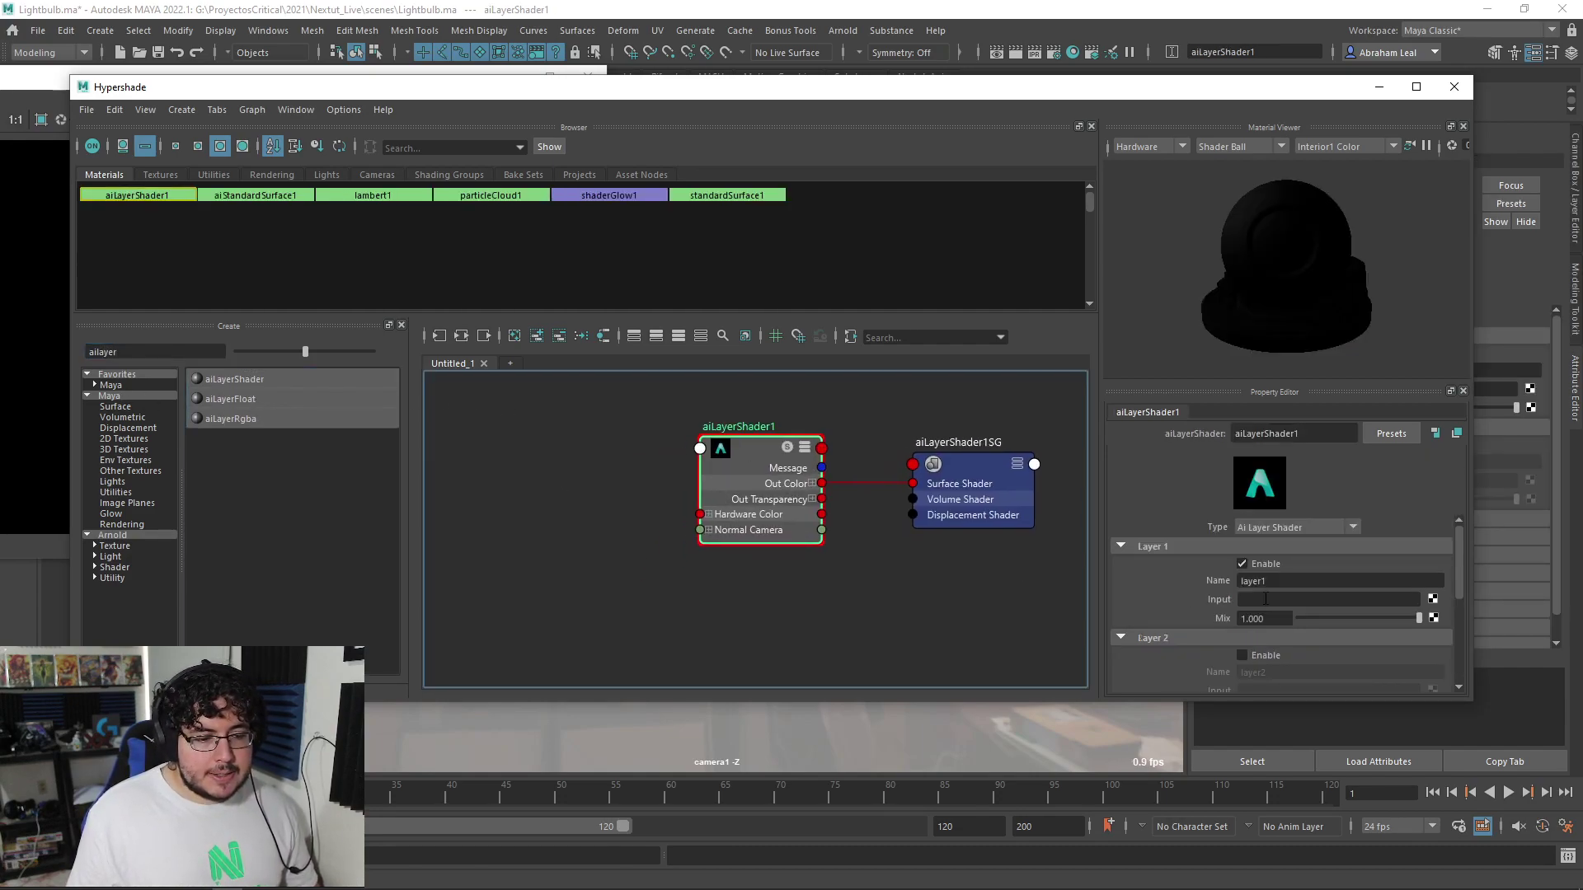
Connect a new aiStandardSurface shader to the Layer 1 input of the aiLayerShader
scroll(1278, 598, down, 3)
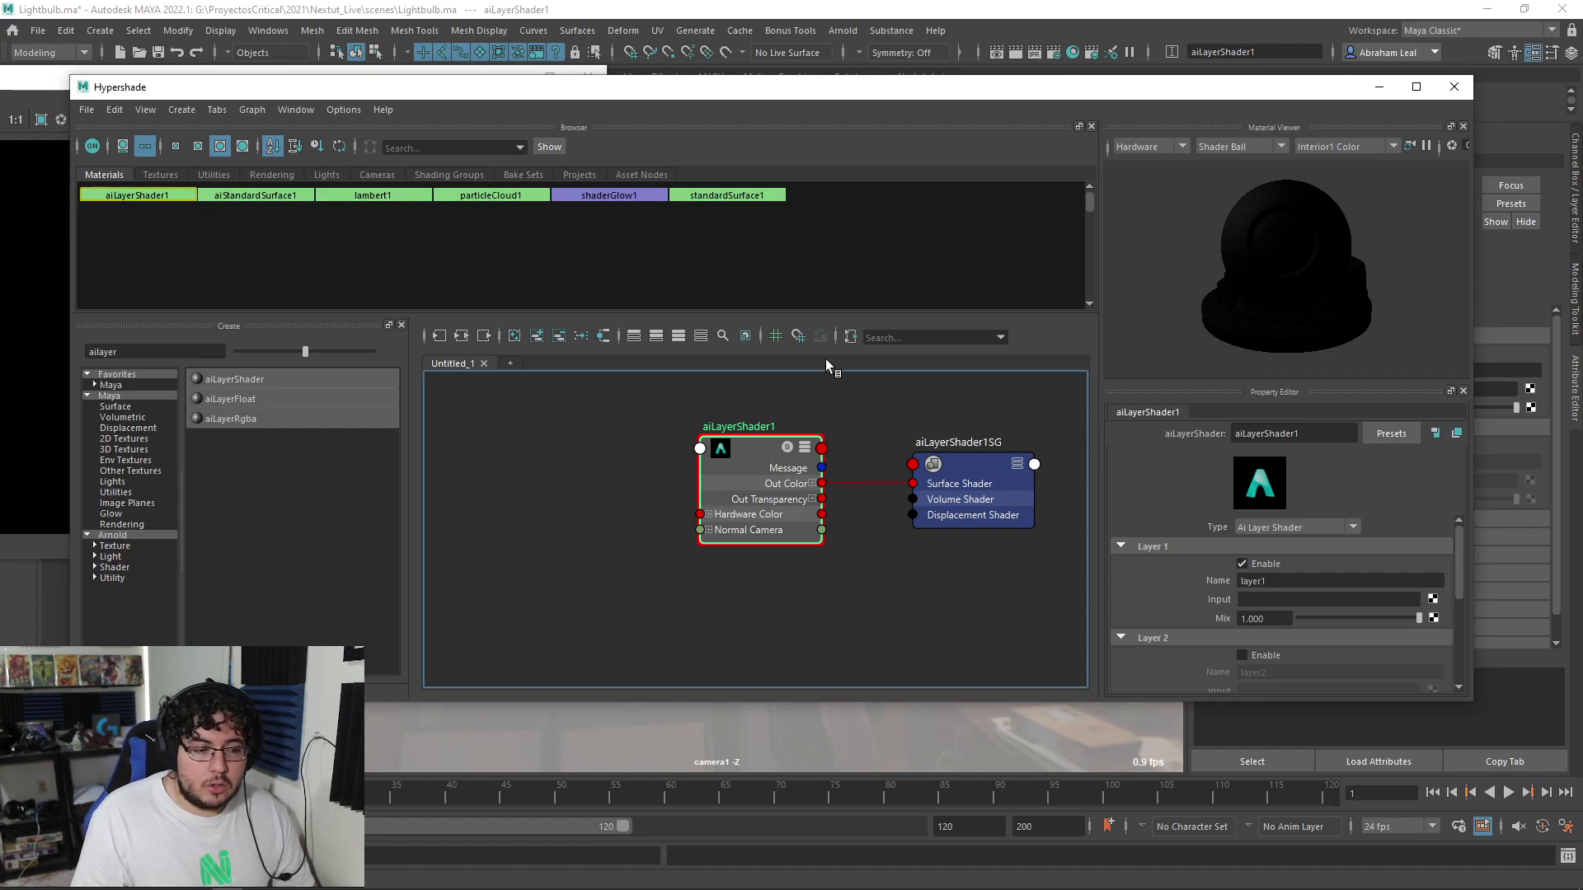
alt+middle_drag(876, 432, 922, 433)
alt+right_drag(915, 444, 834, 472)
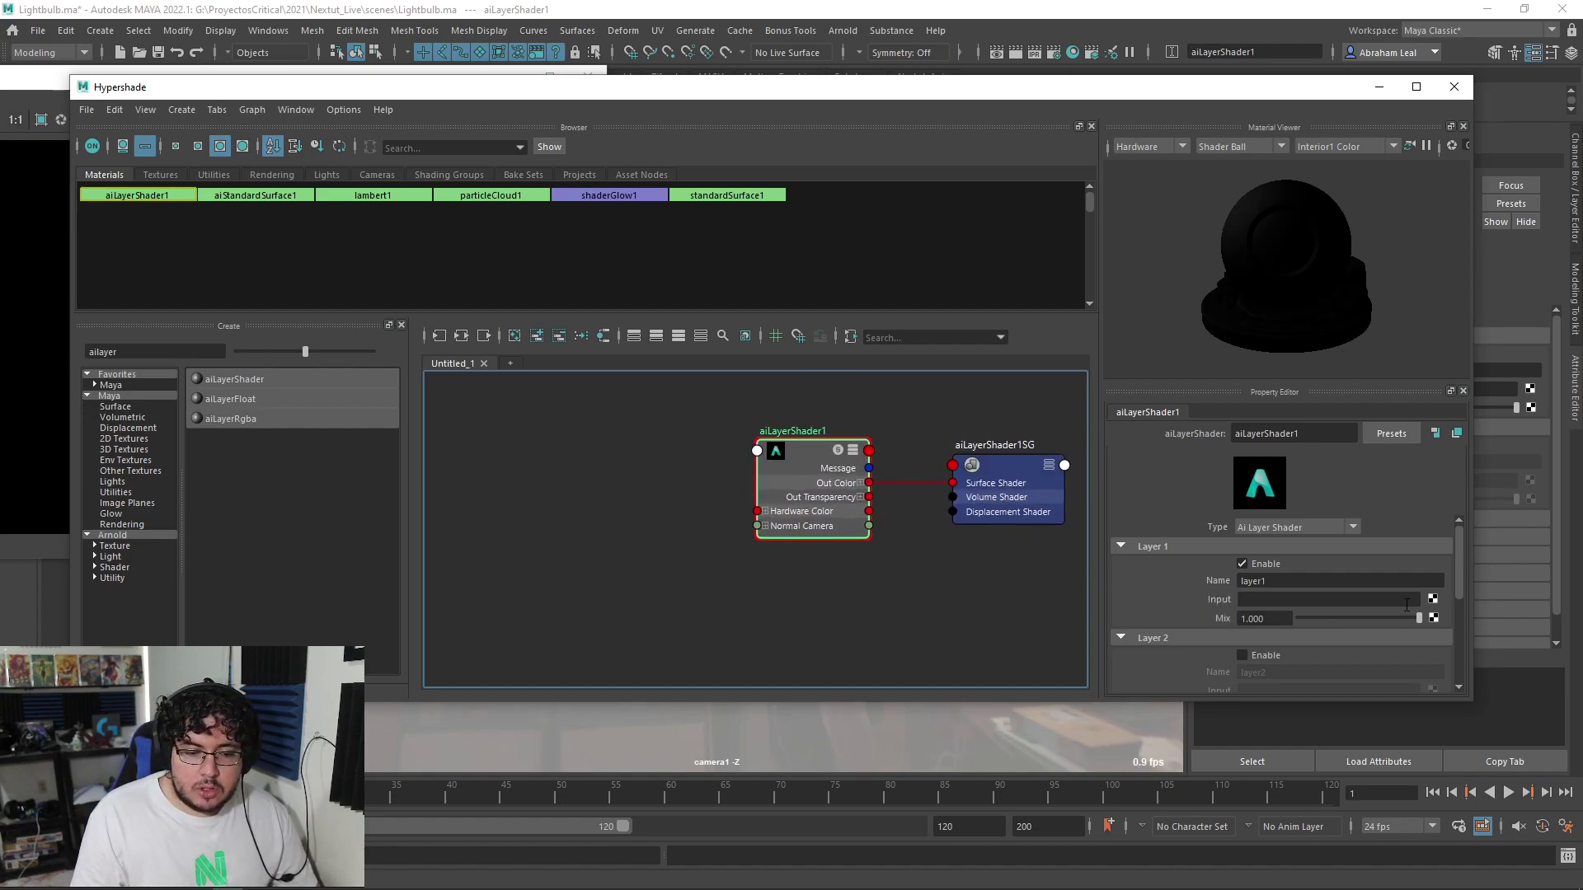
click(1433, 600)
click(628, 357)
text(aistan)
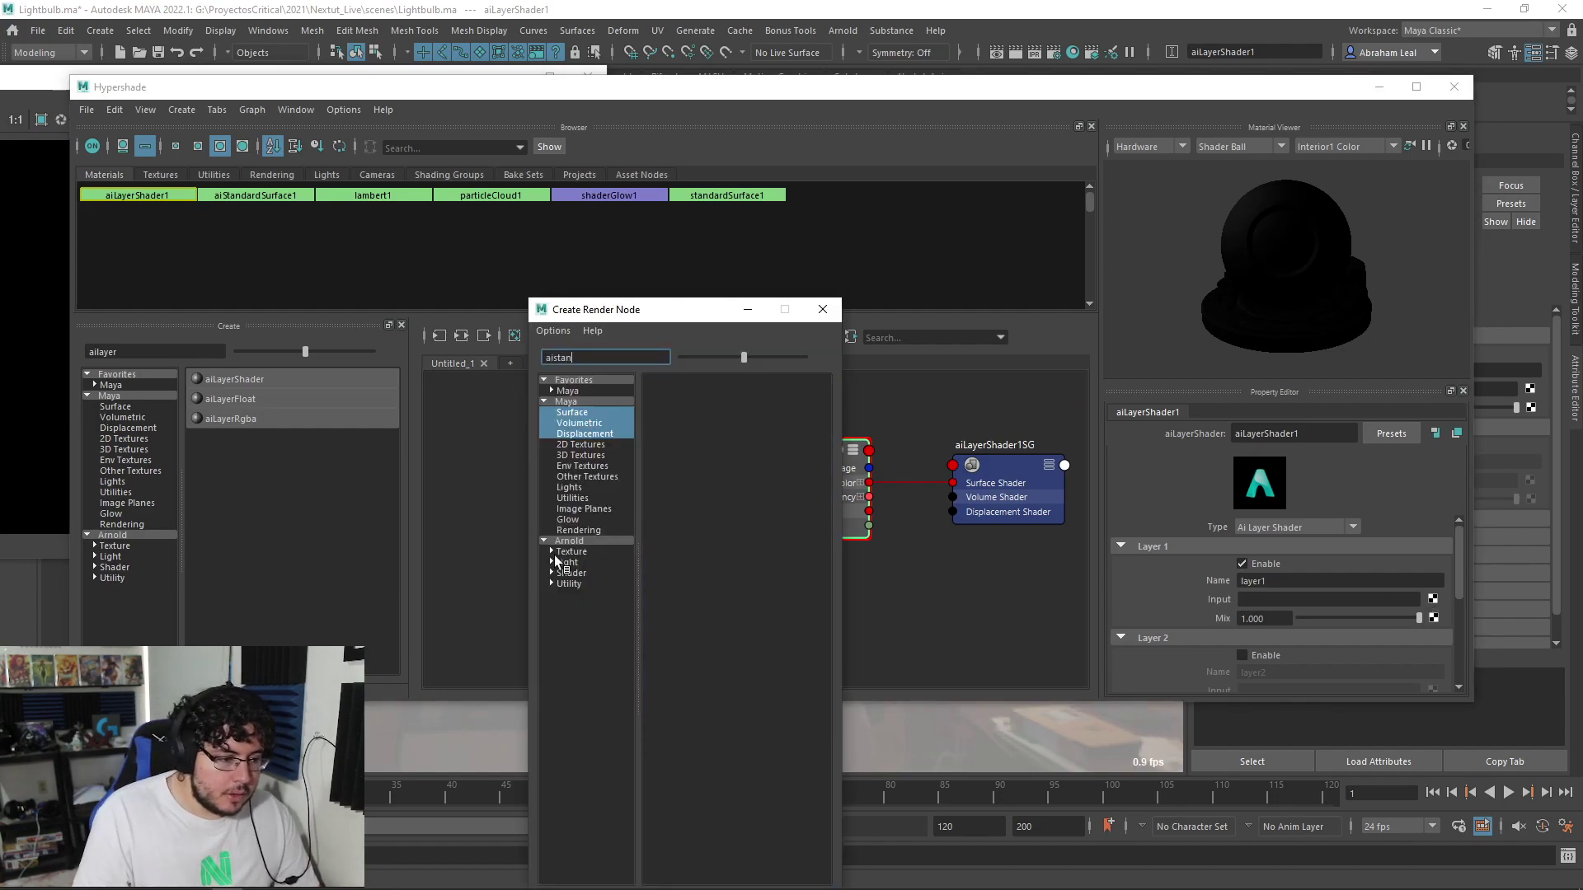
click(587, 541)
click(724, 402)
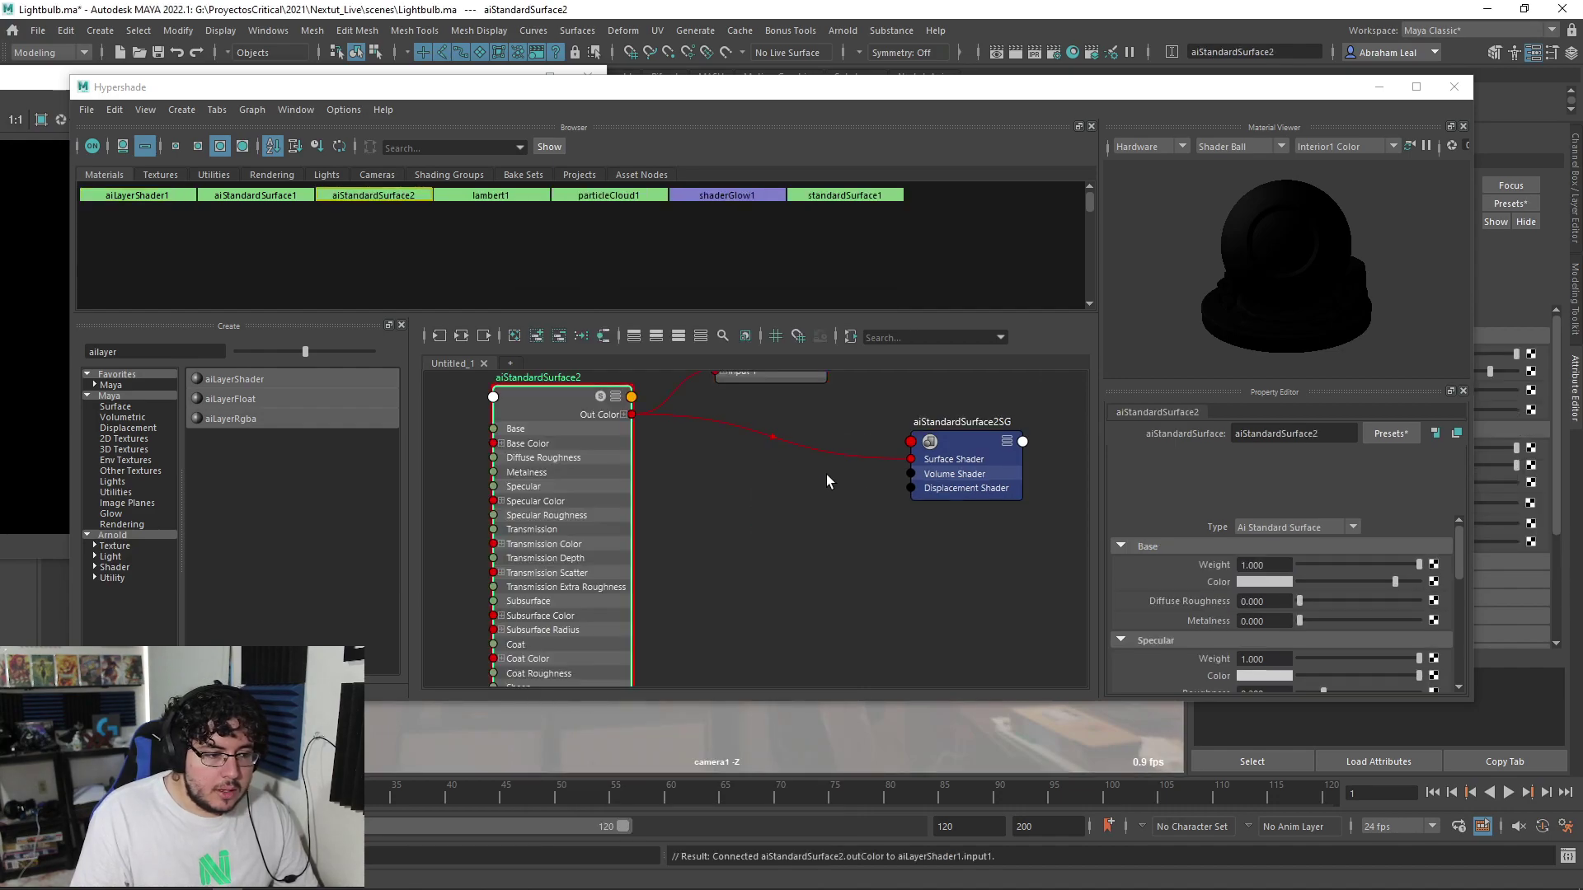
alt+middle_drag(808, 572, 796, 615)
Rename the aiStandardSurface feeding Layer 1 as M_Glass
drag(1327, 432, 1106, 438)
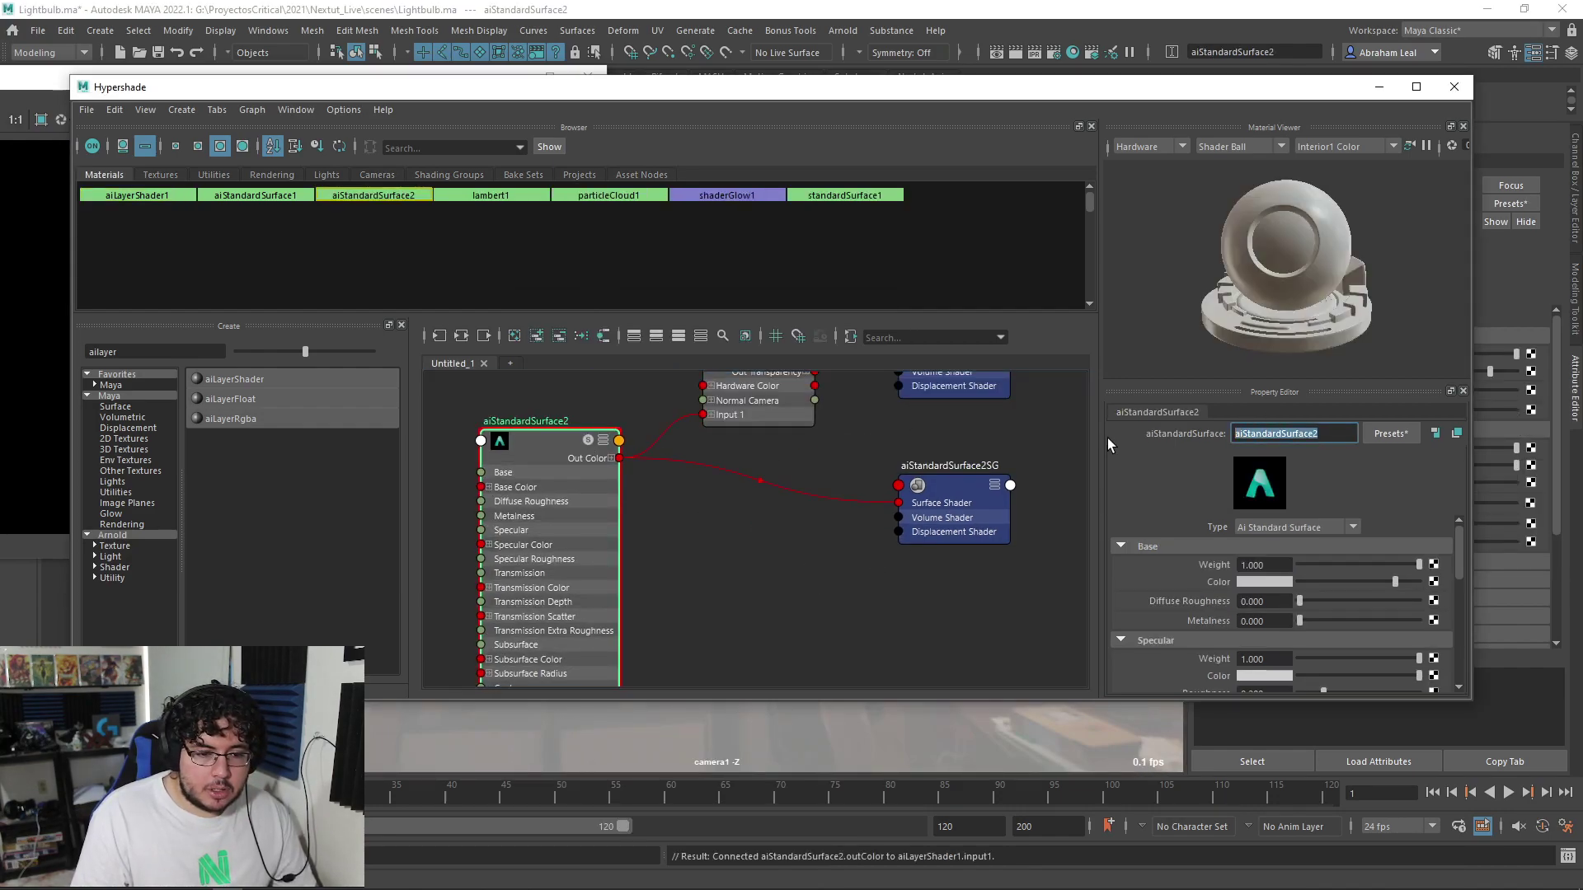
text(M_Glass)
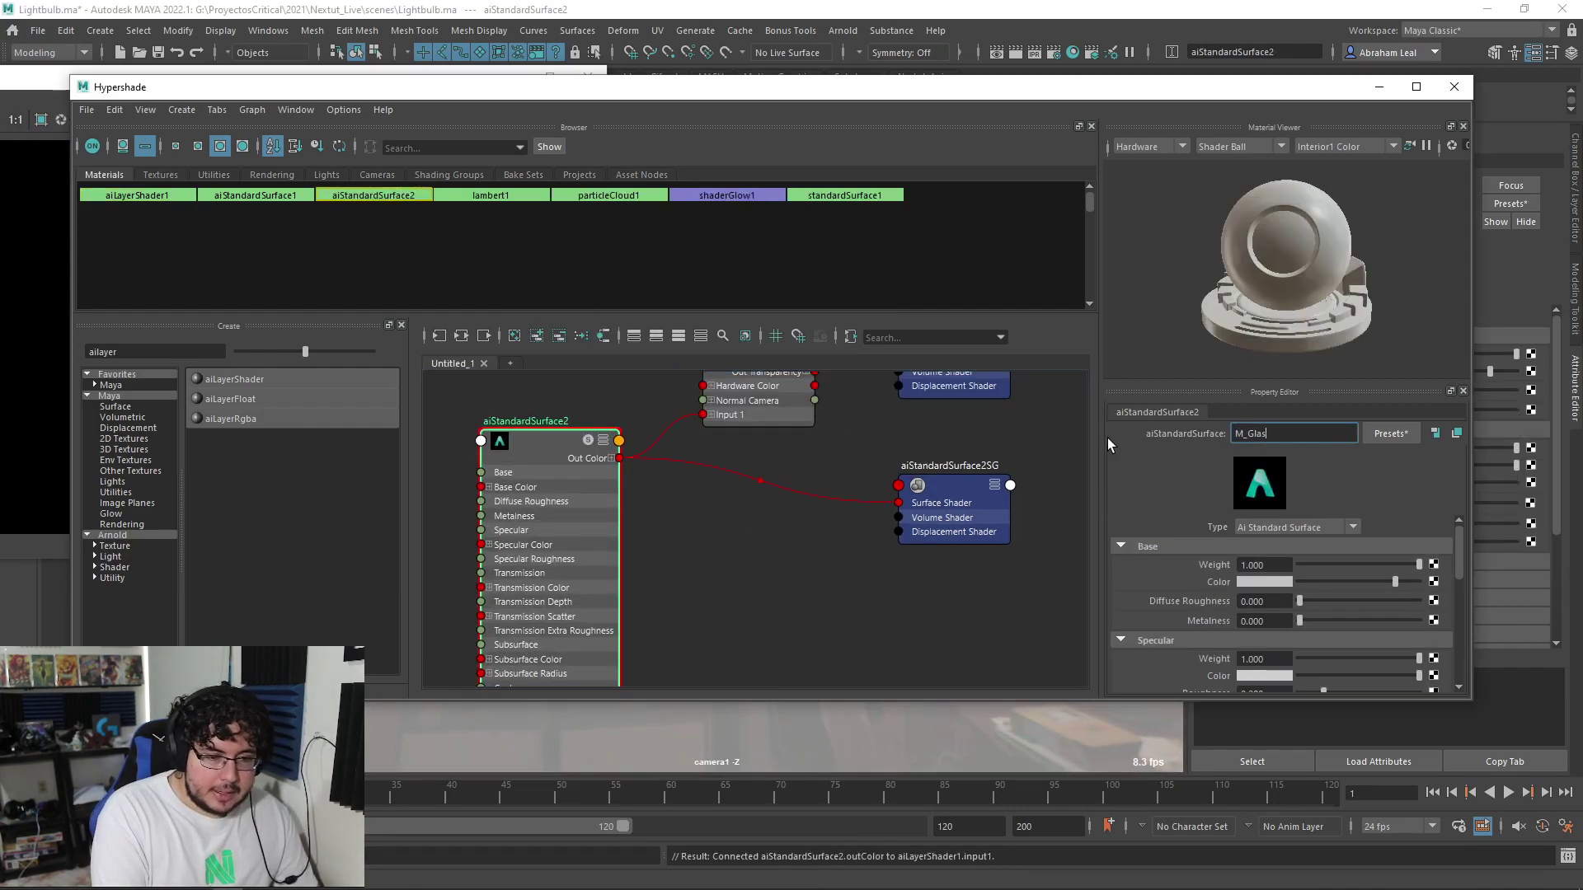
key(Return)
Give M_Glass a base weight of 0, a specular roughness of 0 and a transmission weight of 1
drag(1380, 567, 1240, 571)
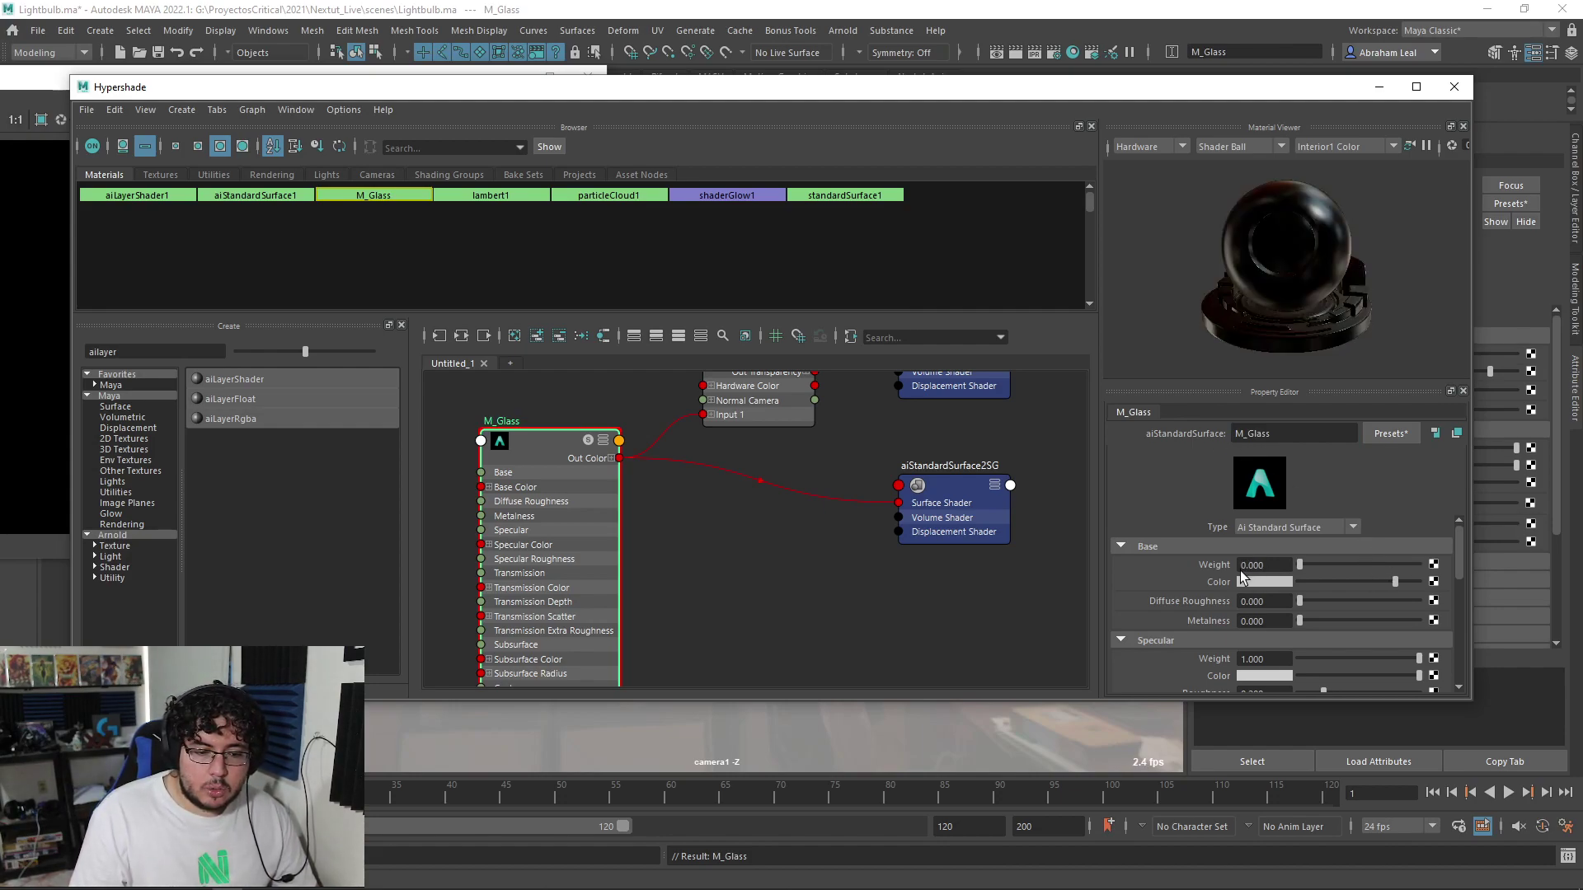
scroll(1294, 569, down, 3)
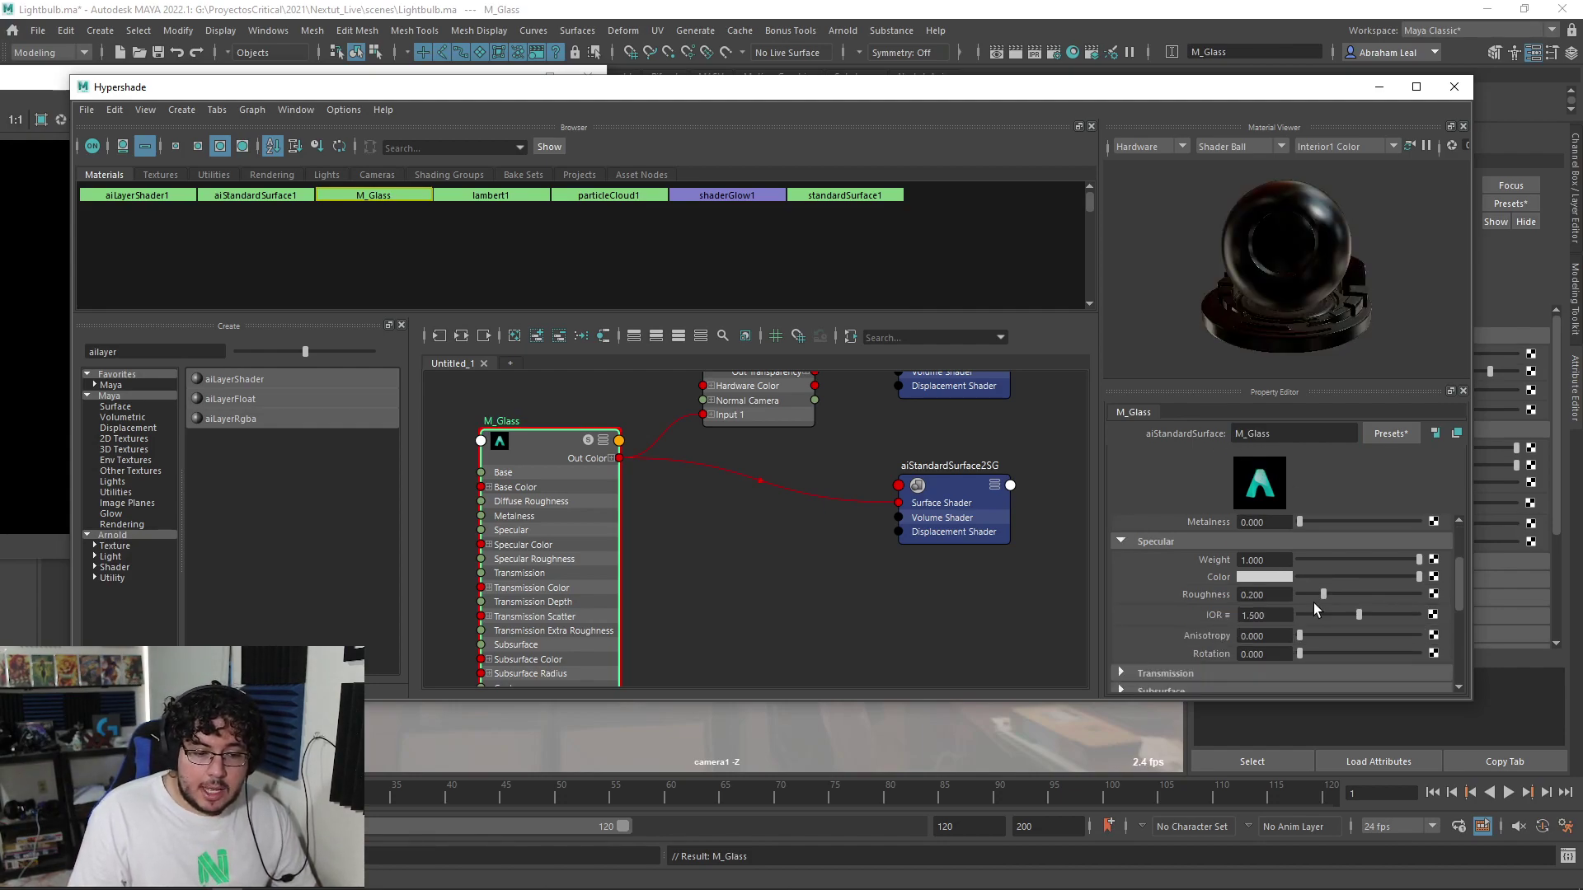
drag(1323, 595, 1297, 596)
scroll(1228, 606, down, 1)
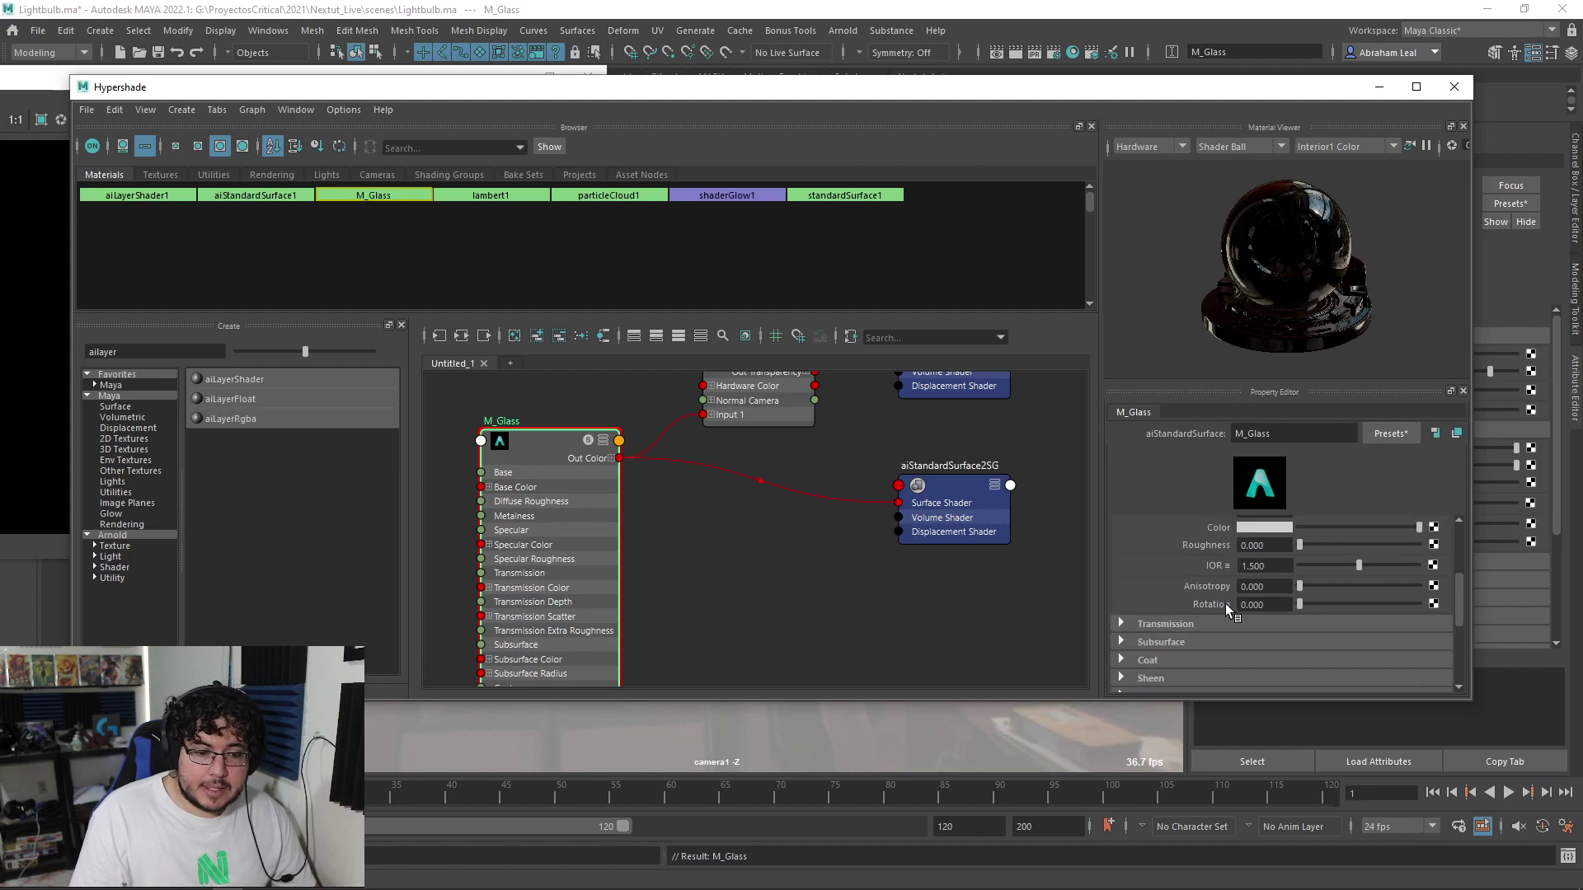
click(1131, 623)
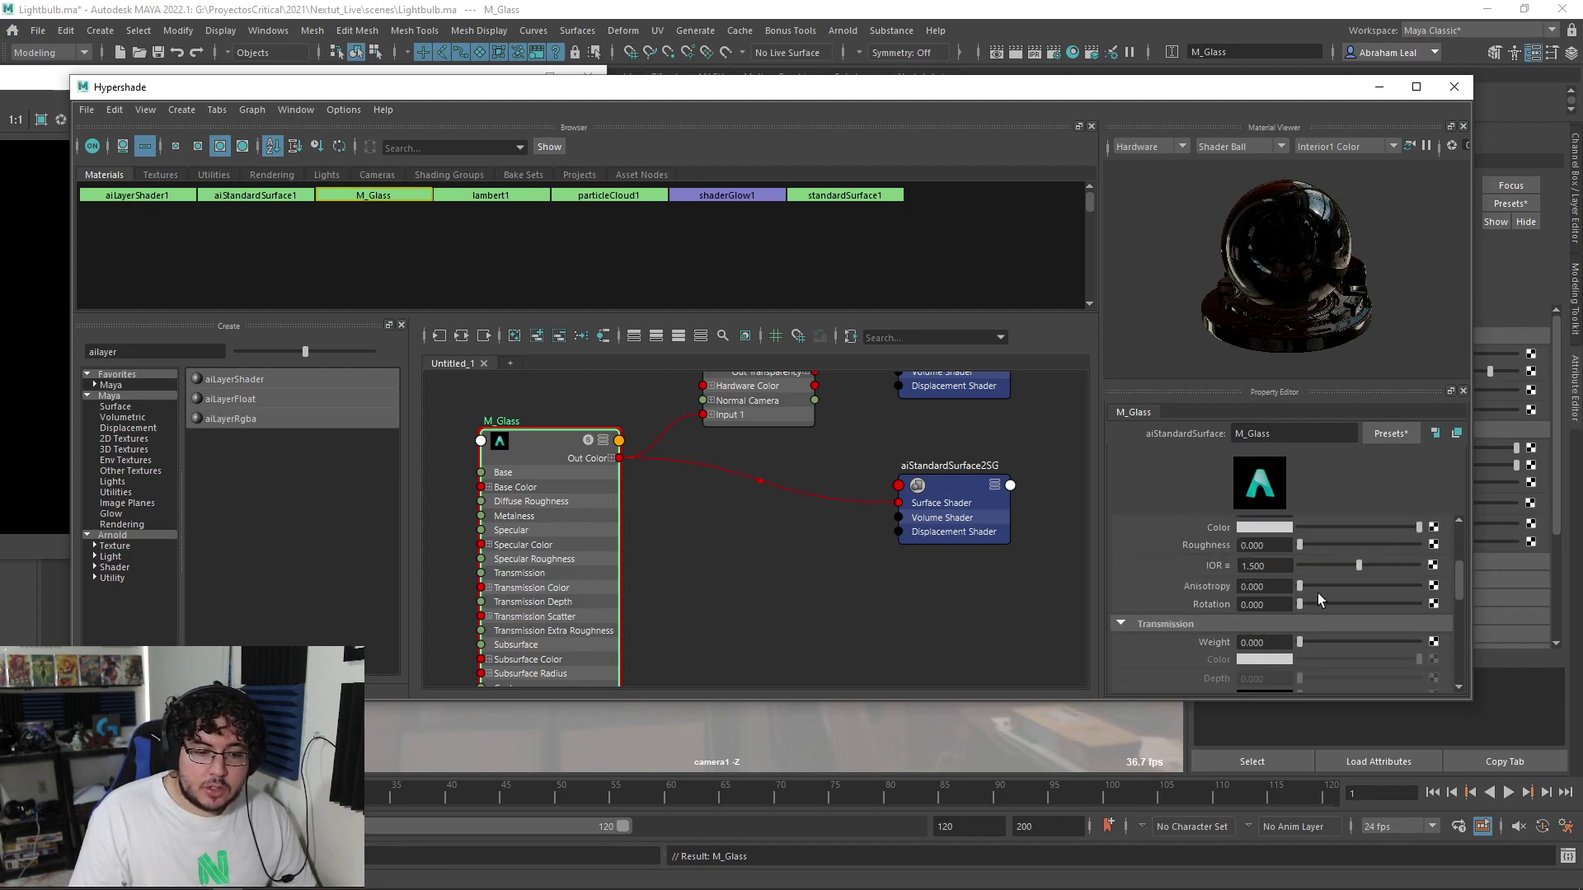
drag(1301, 641, 1471, 655)
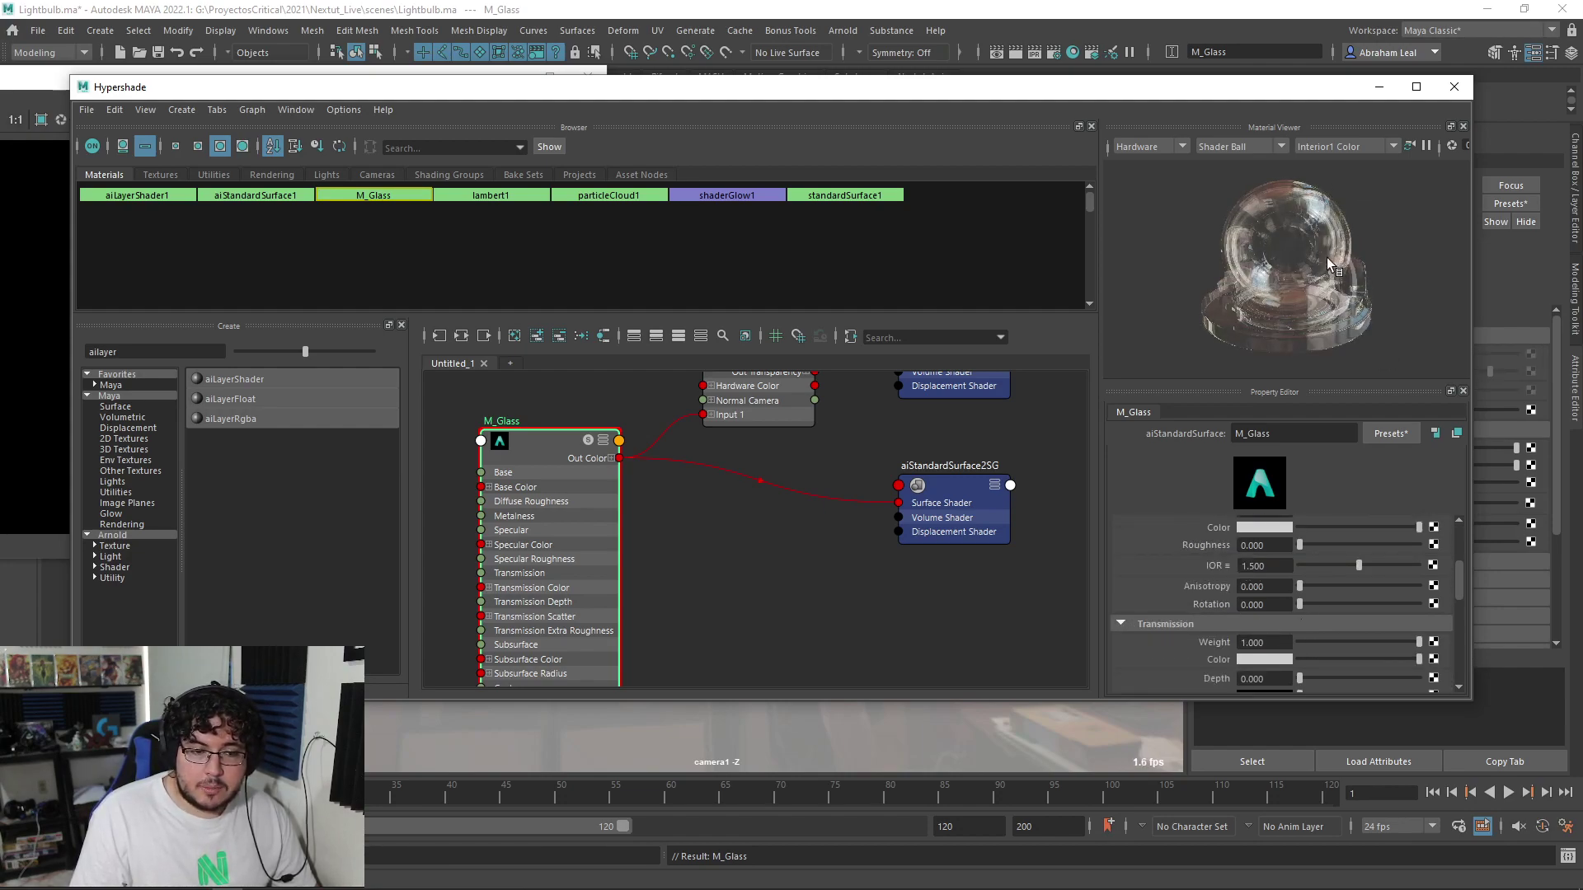
Assign the aiLayerShader material to the bulb's glass mesh and restart the Arnold render
click(1379, 86)
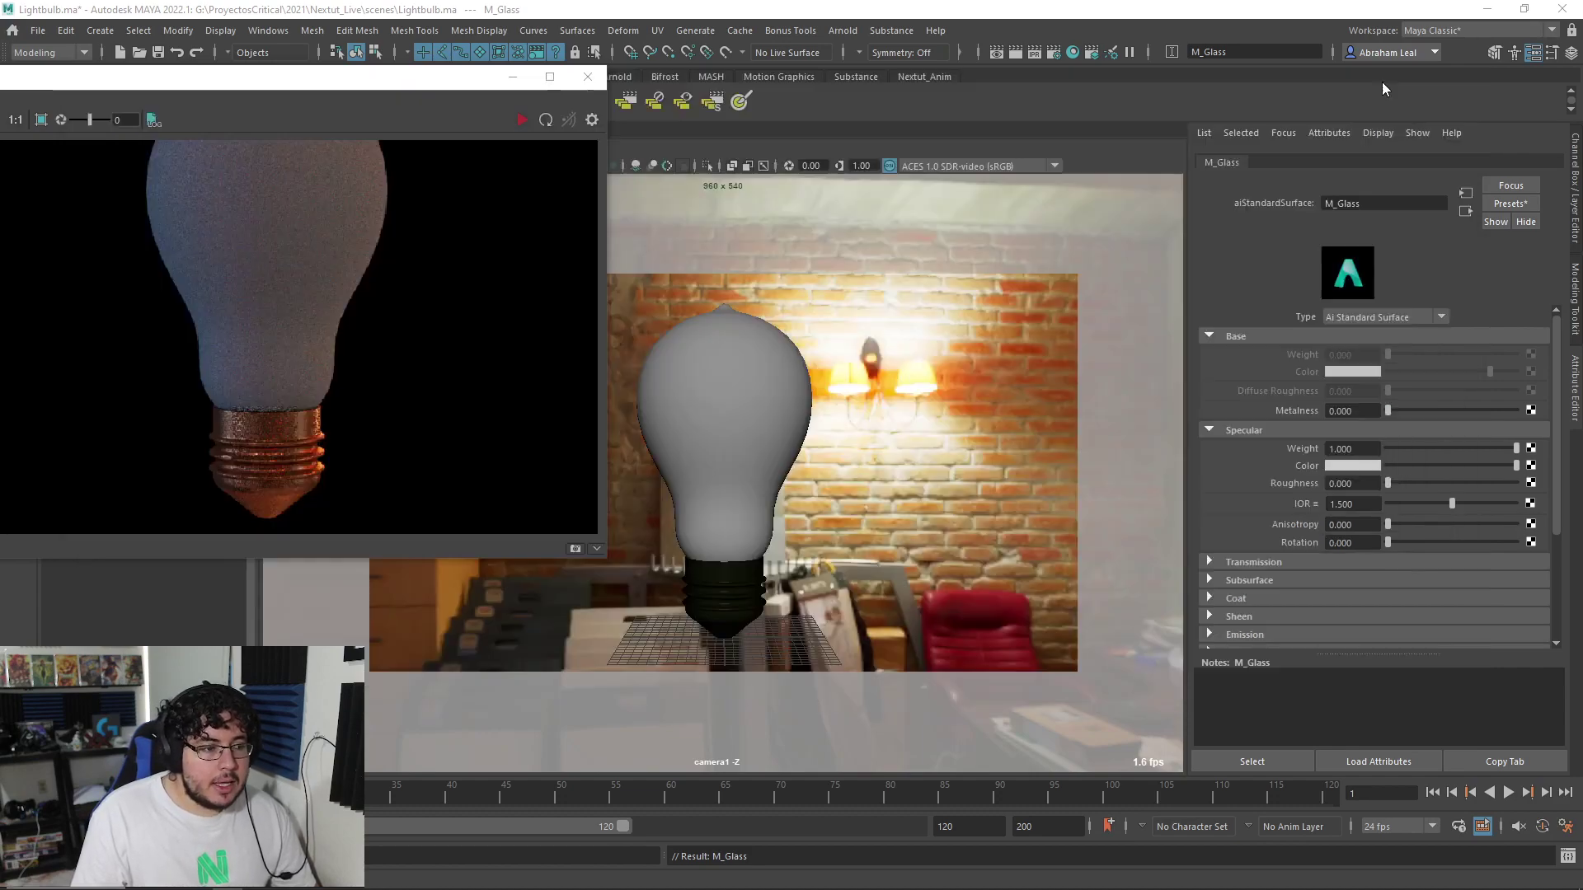
click(768, 422)
right_drag(768, 422, 895, 788)
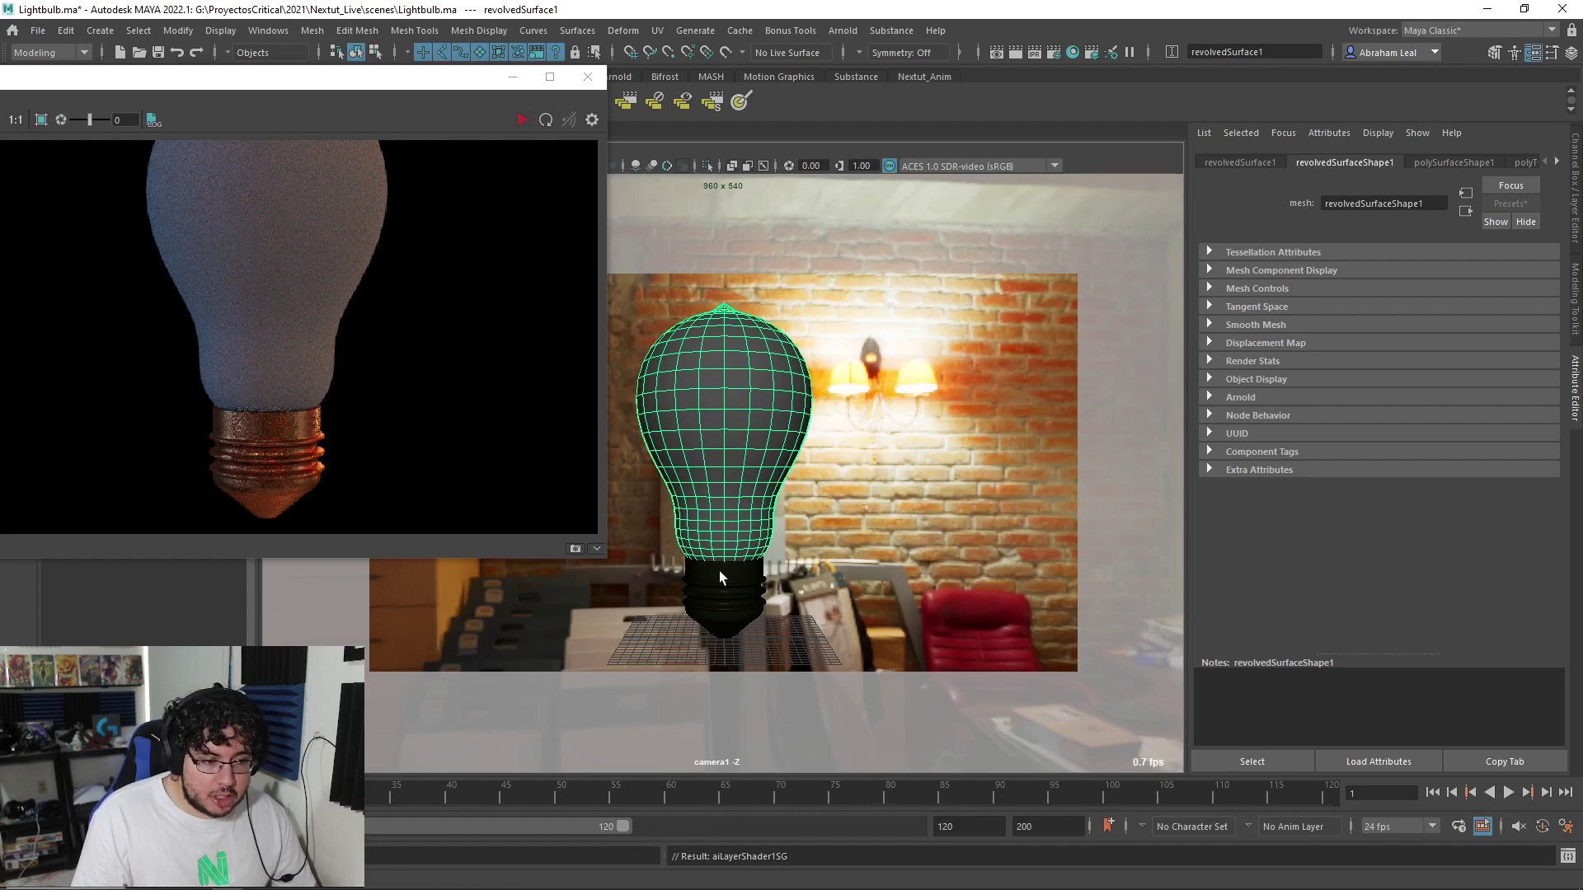
click(520, 120)
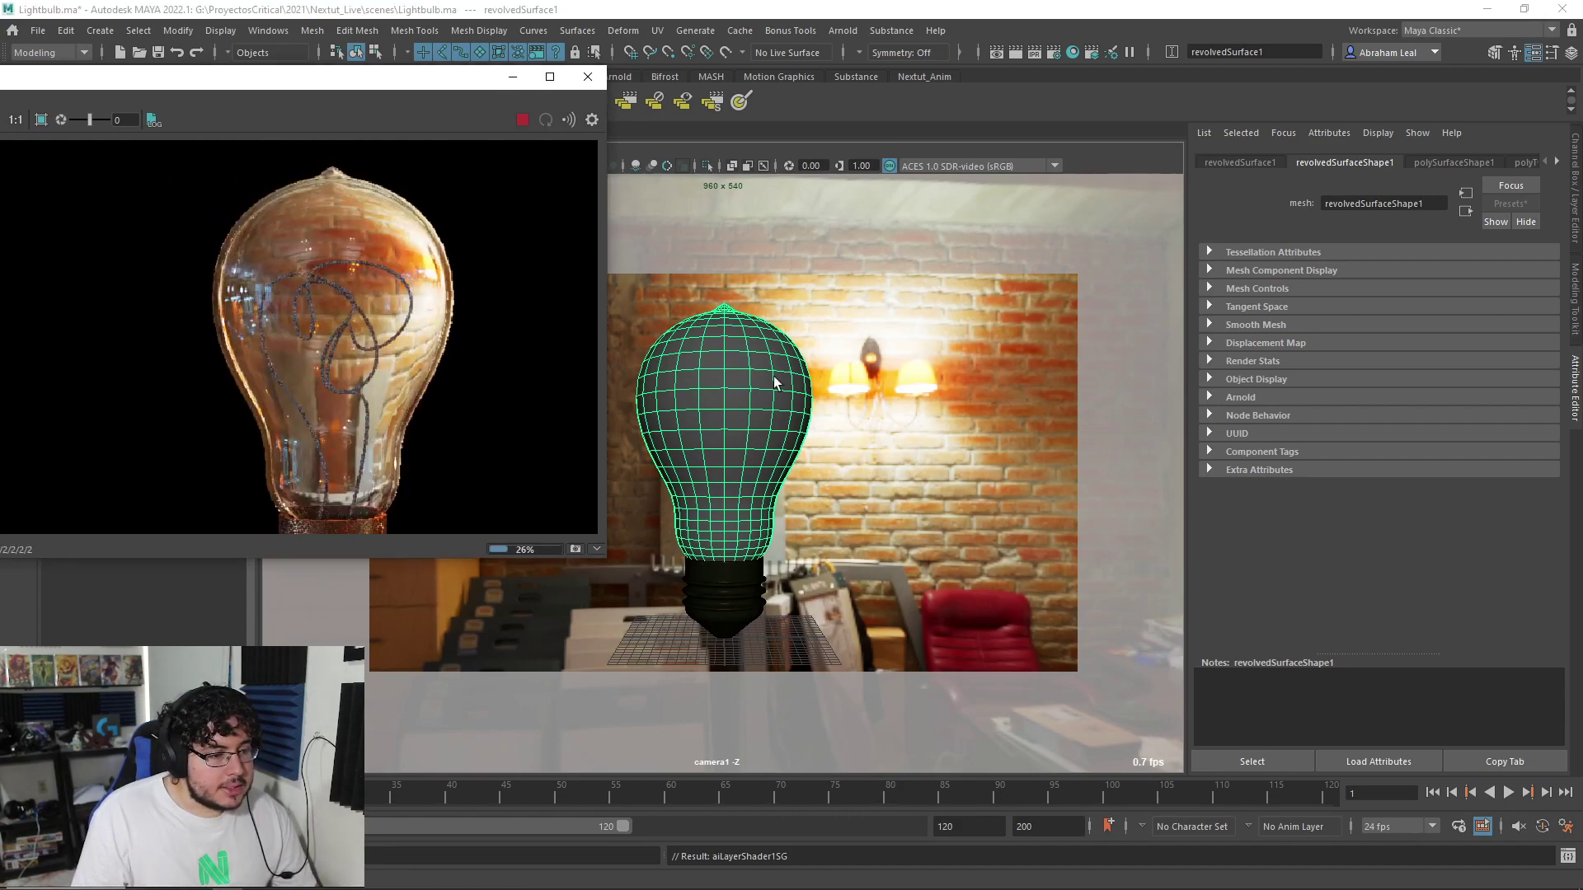
Set the sky dome light's Transmission visibility to 0 and render again to inspect the glass and filament
click(897, 321)
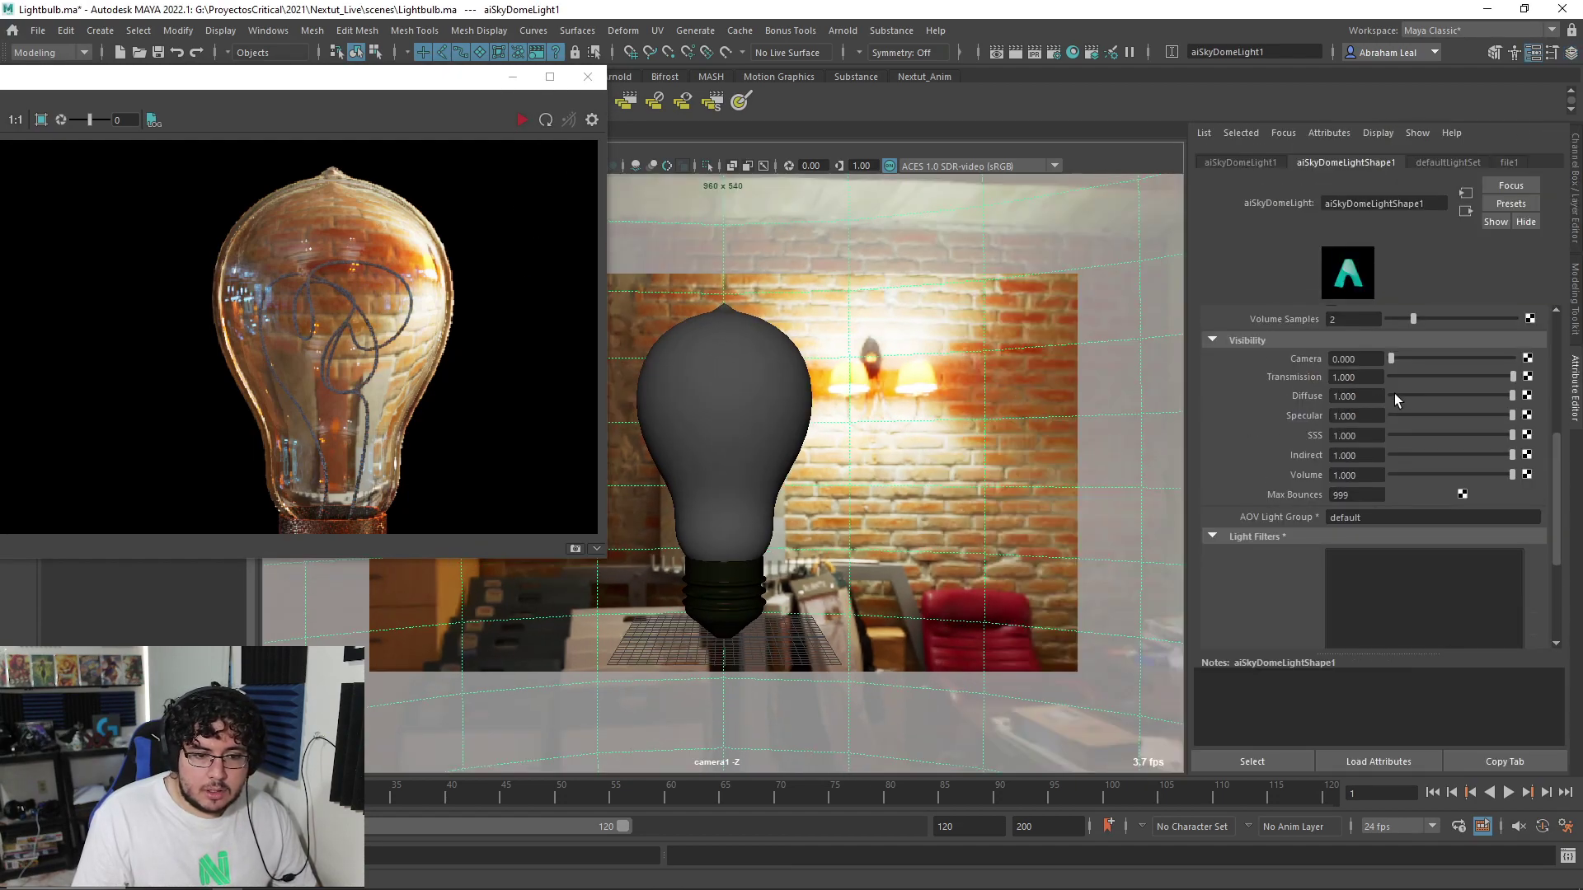
click(1391, 377)
click(521, 120)
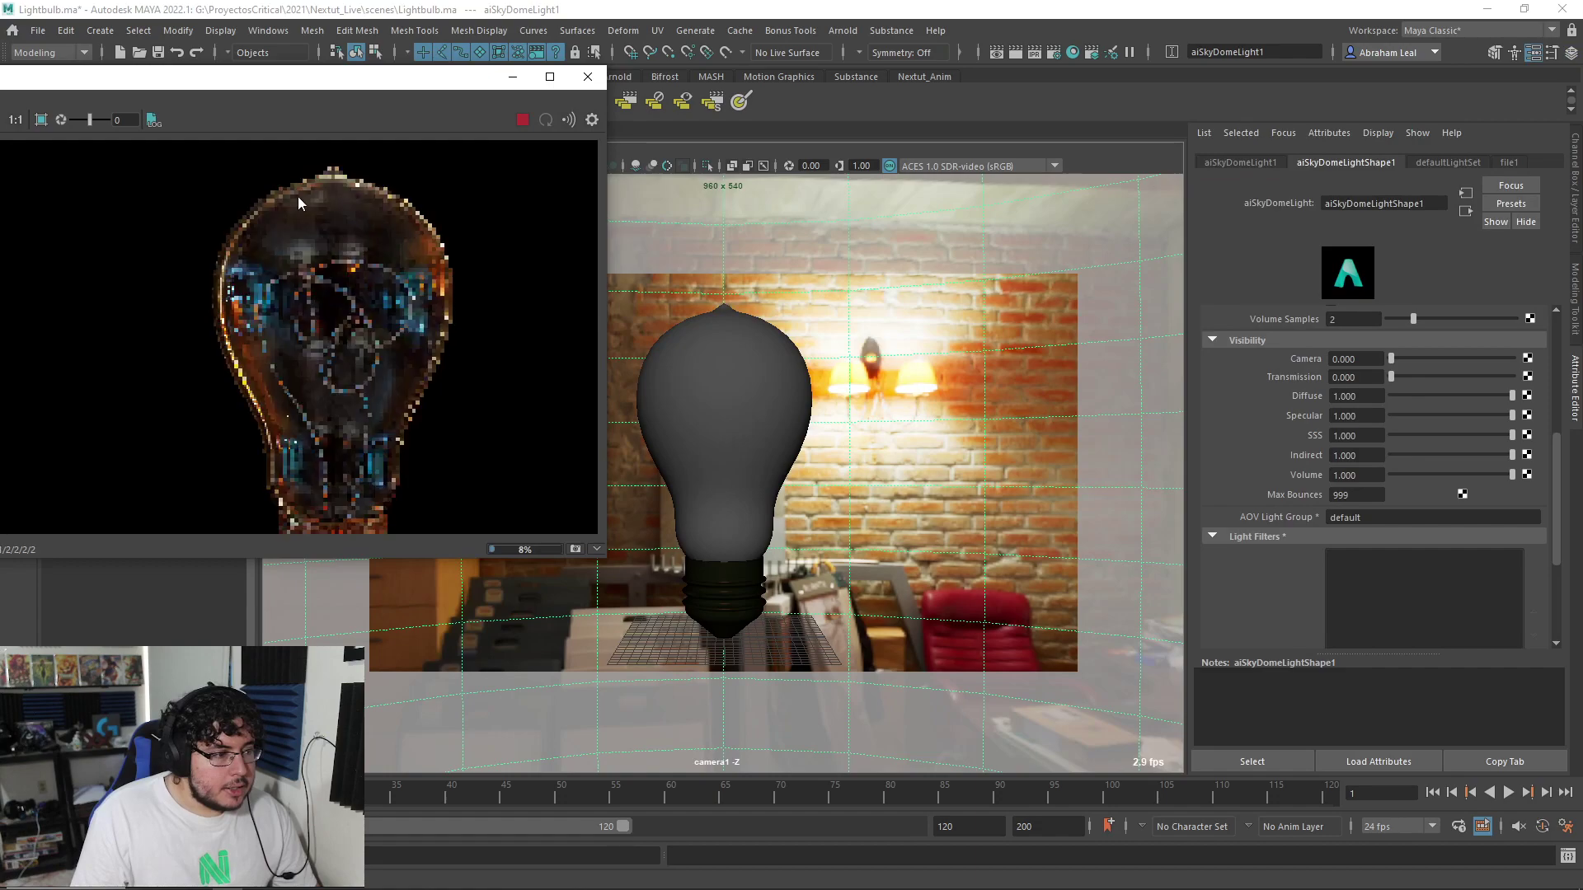
scroll(354, 312, up, 3)
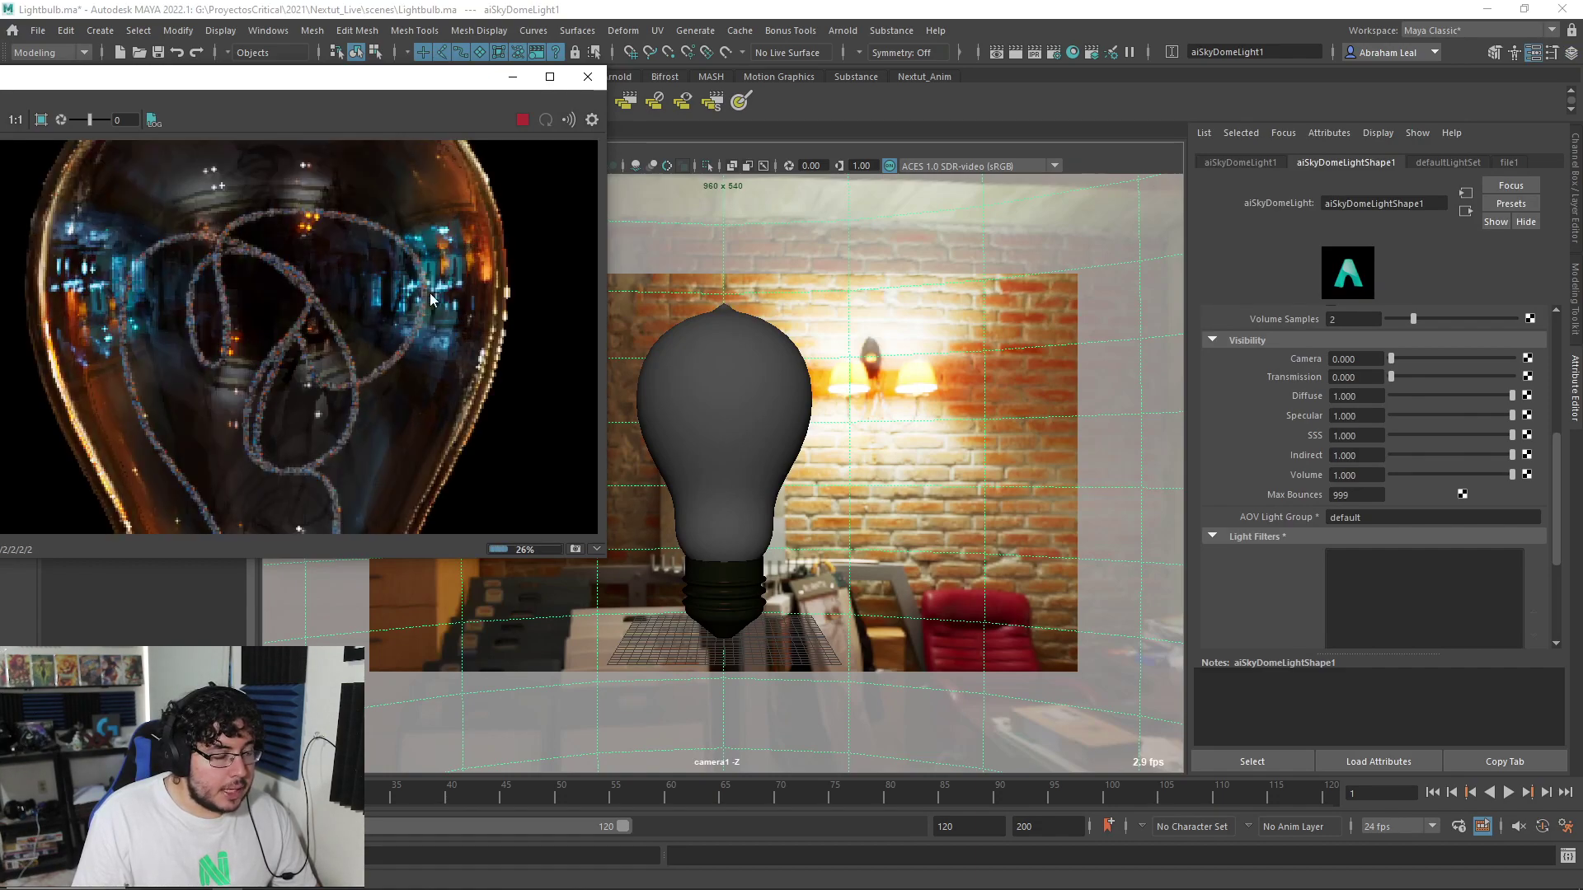
scroll(437, 285, down, 1)
scroll(453, 325, down, 2)
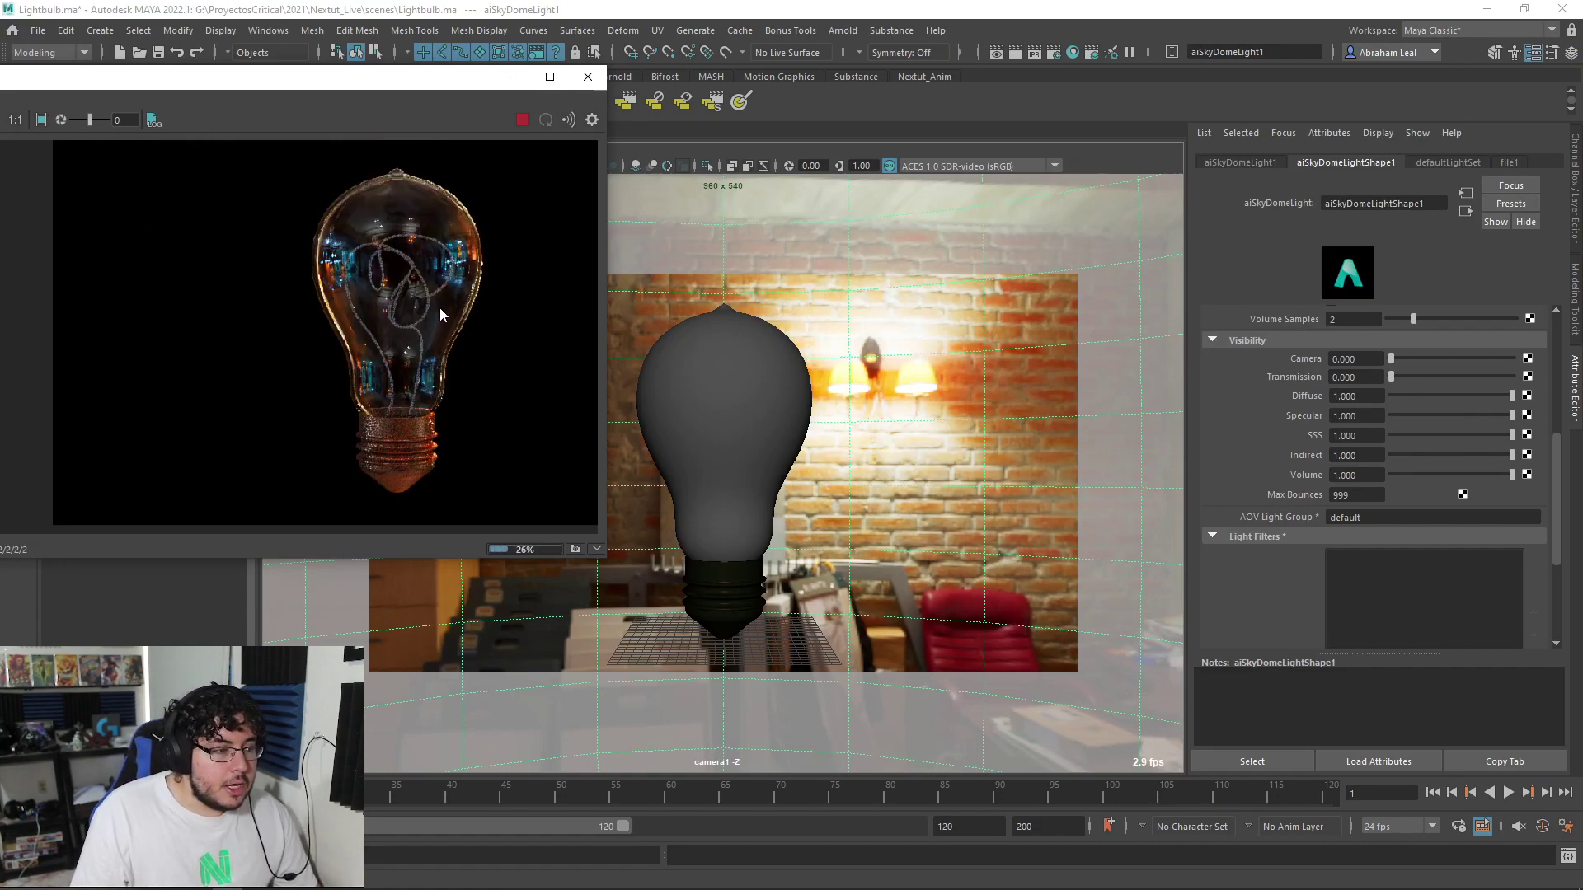
scroll(438, 313, up, 2)
scroll(458, 303, down, 2)
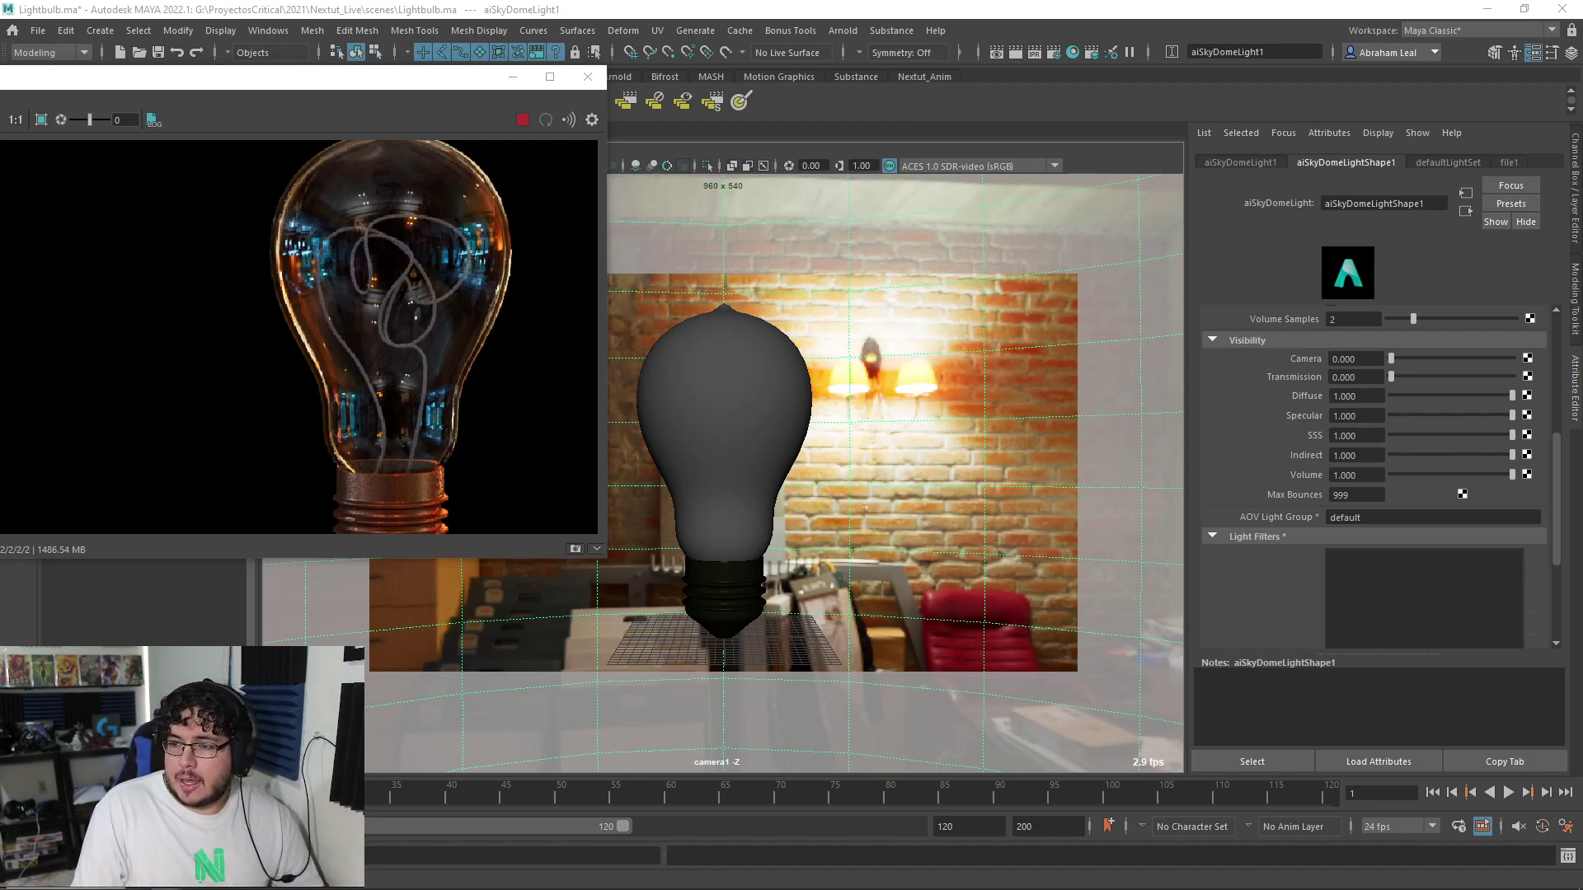
Switch to the Chrome browser and search Google Images for "dirt mask"
drag(0, 136, 416, 1)
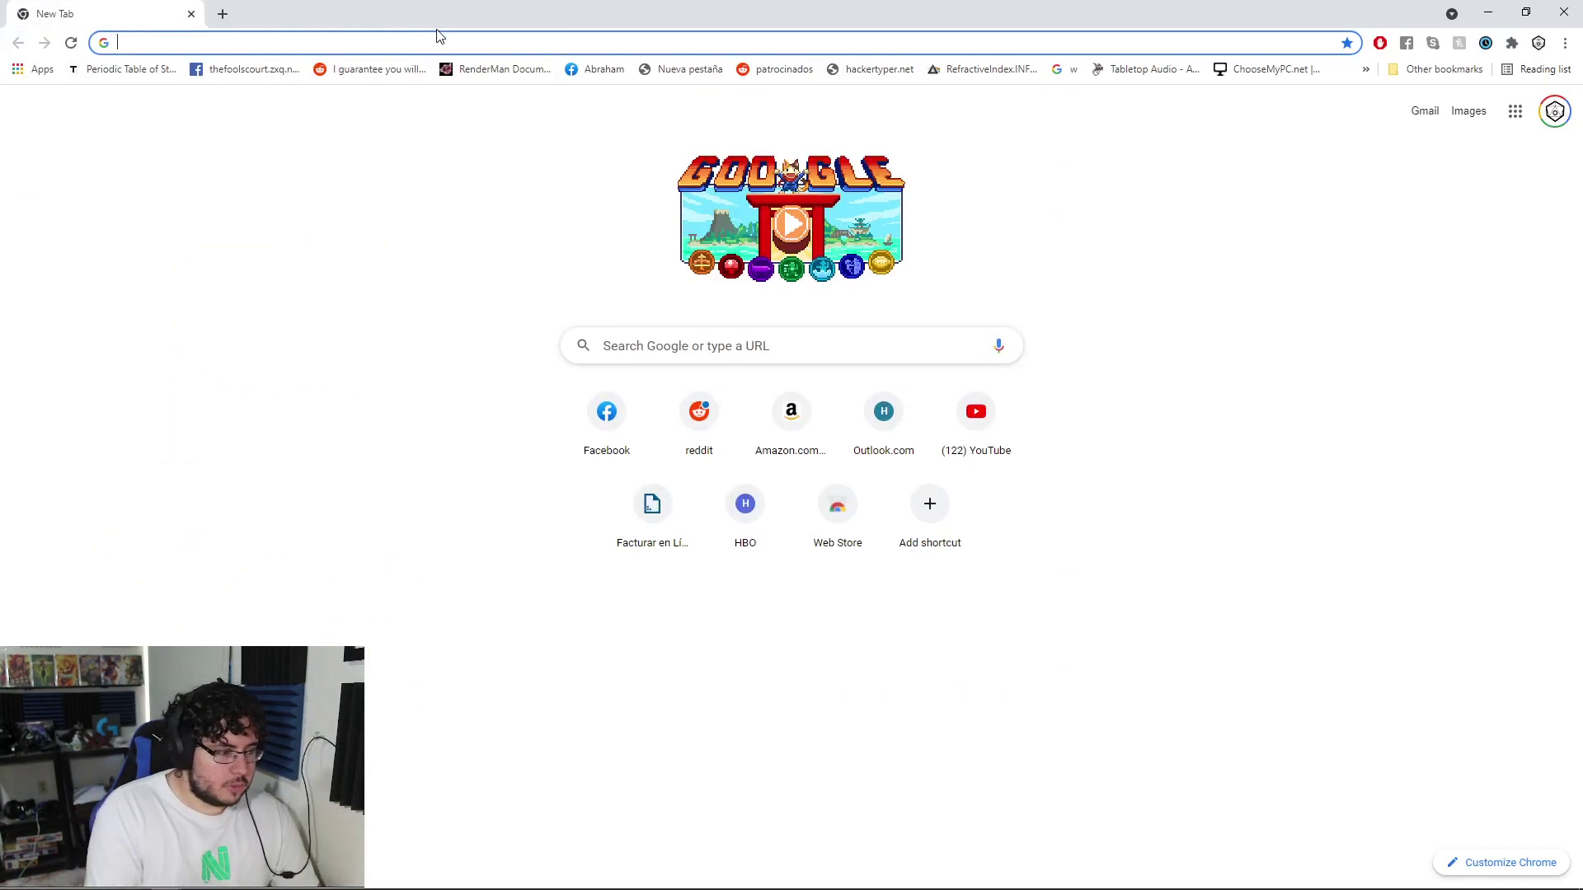
text(dirt mask)
key(Return)
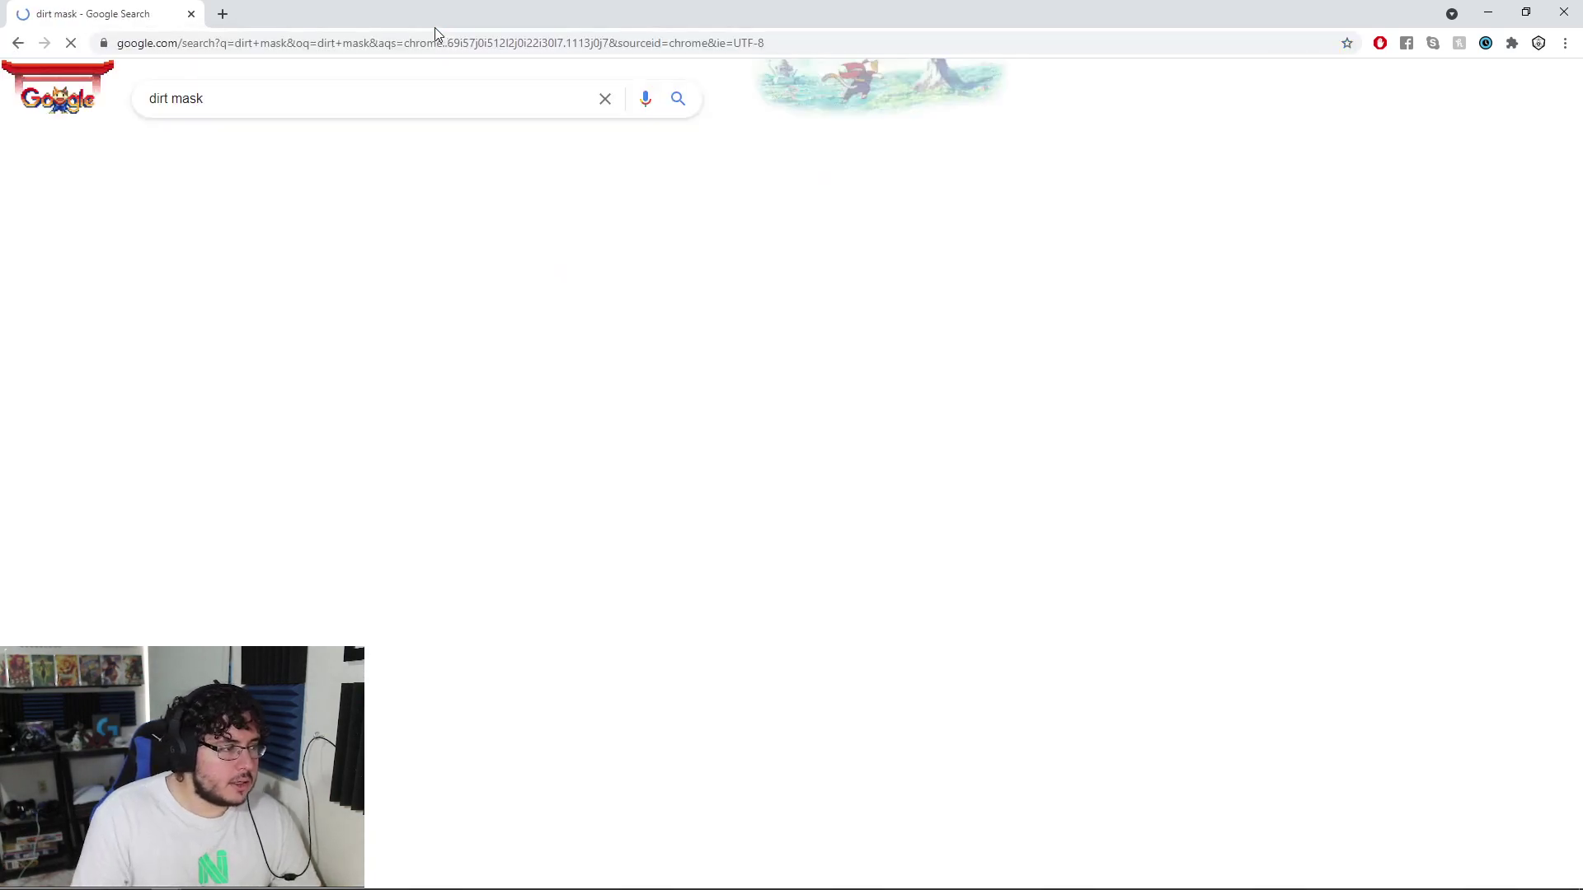
click(224, 147)
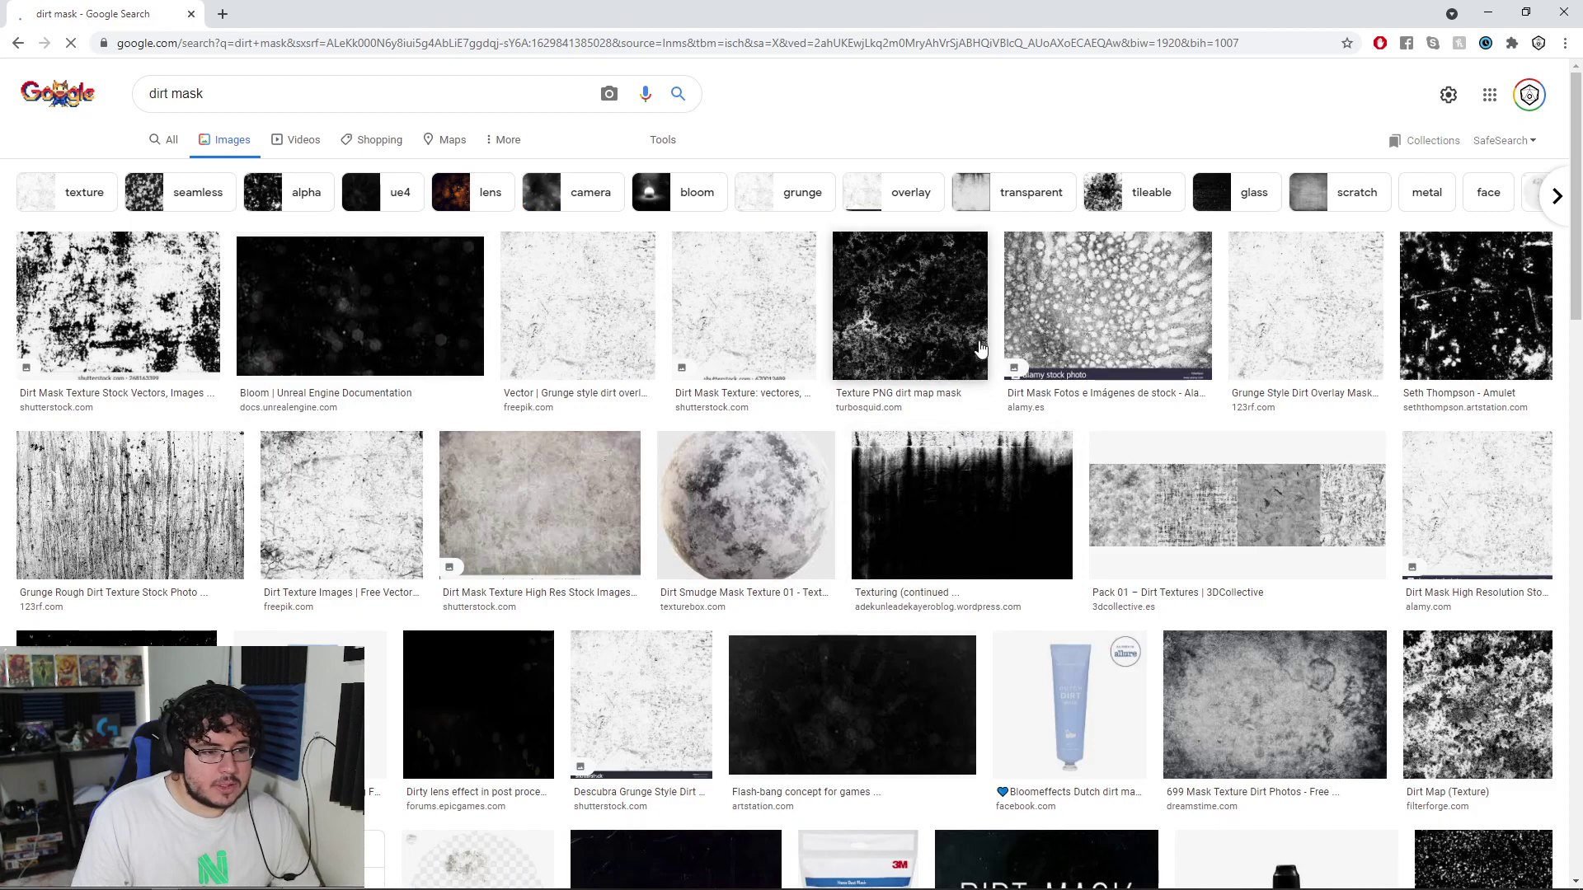
Save the black dirt-spots mask with white specks and scratches from the image results as a JPEG in the project's sourceimages folder
click(945, 317)
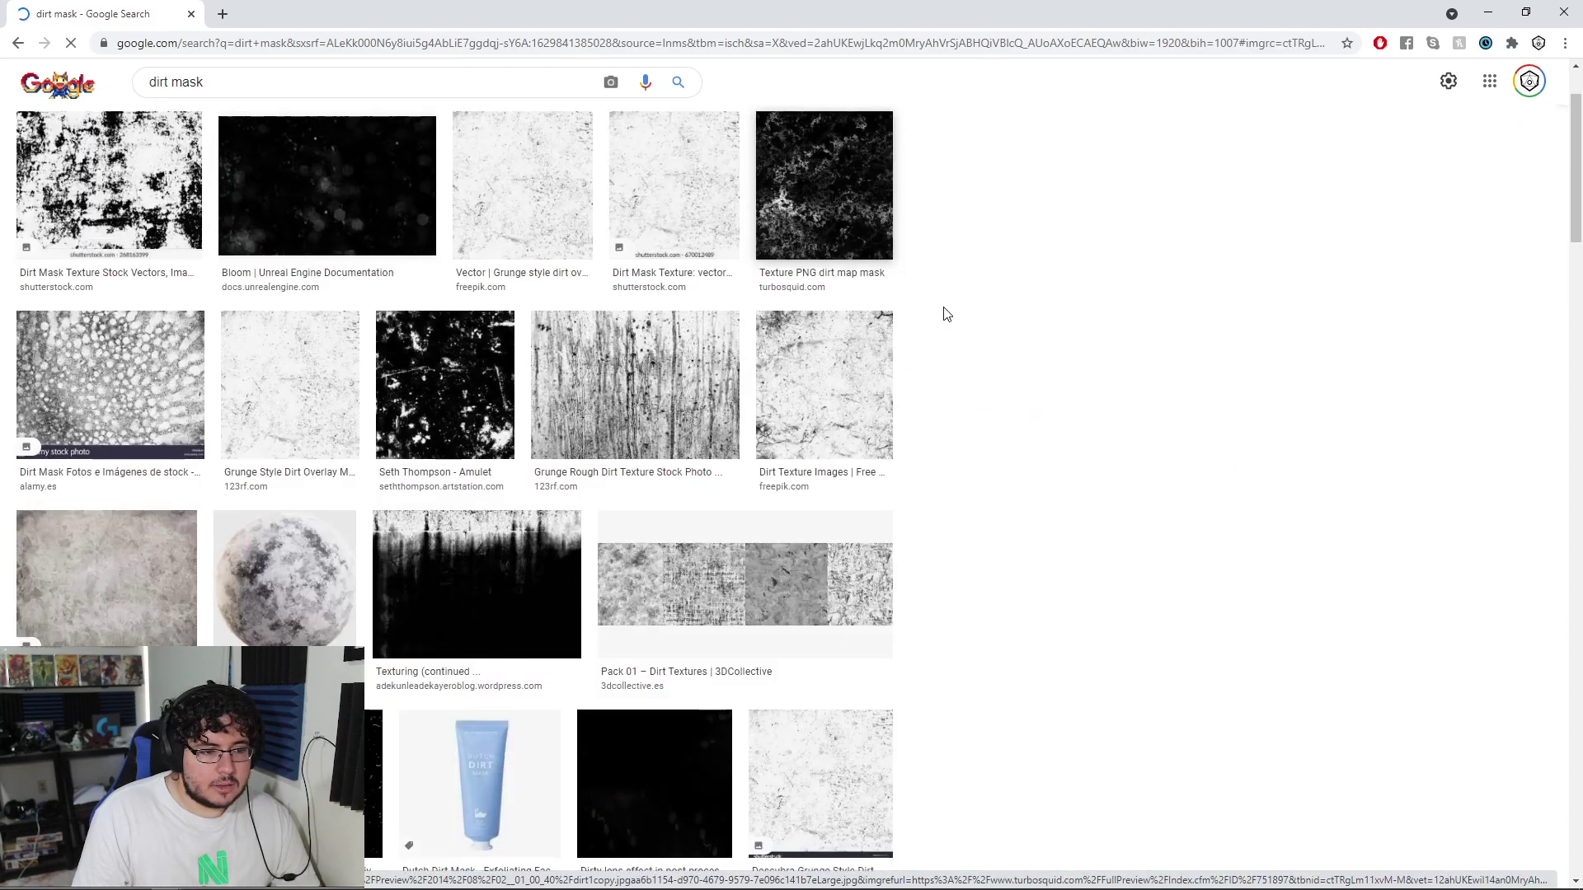
right_click(1209, 326)
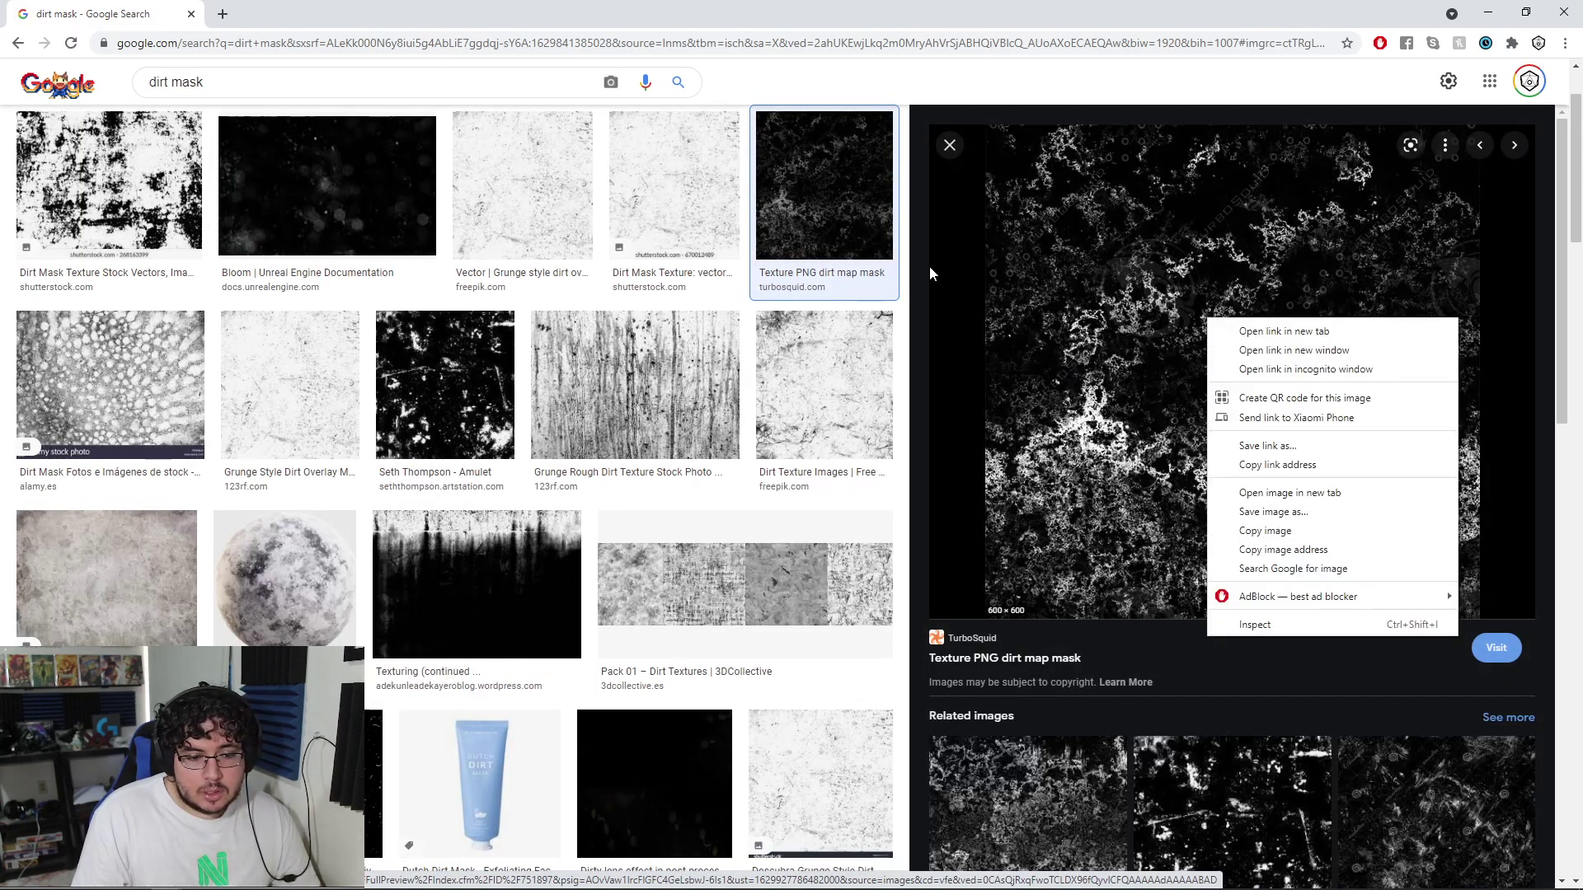
click(460, 429)
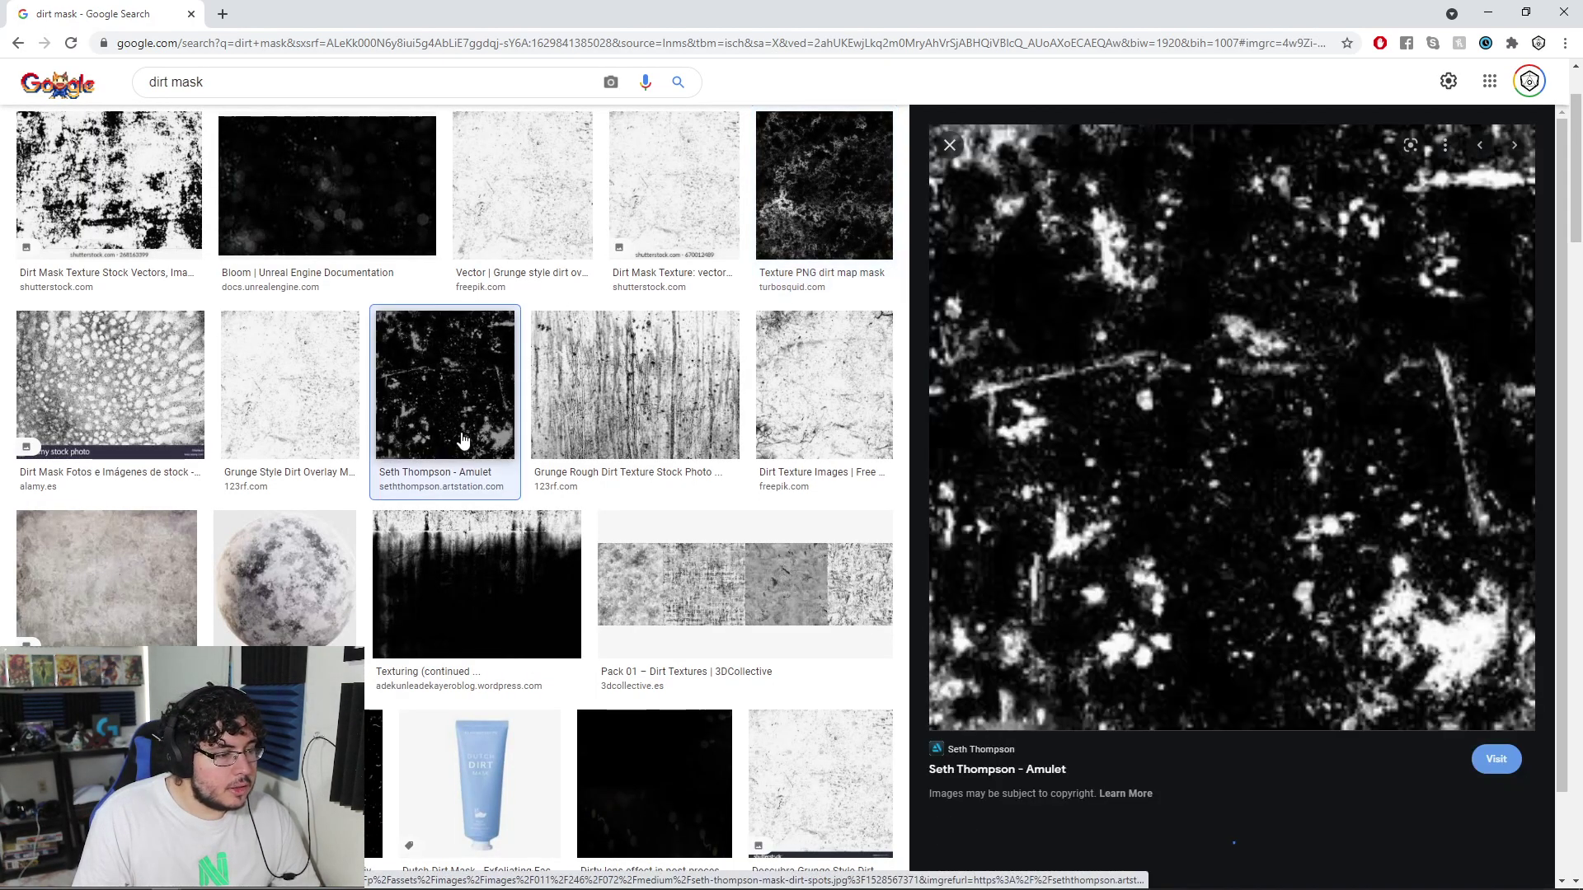
right_click(1326, 352)
click(1405, 558)
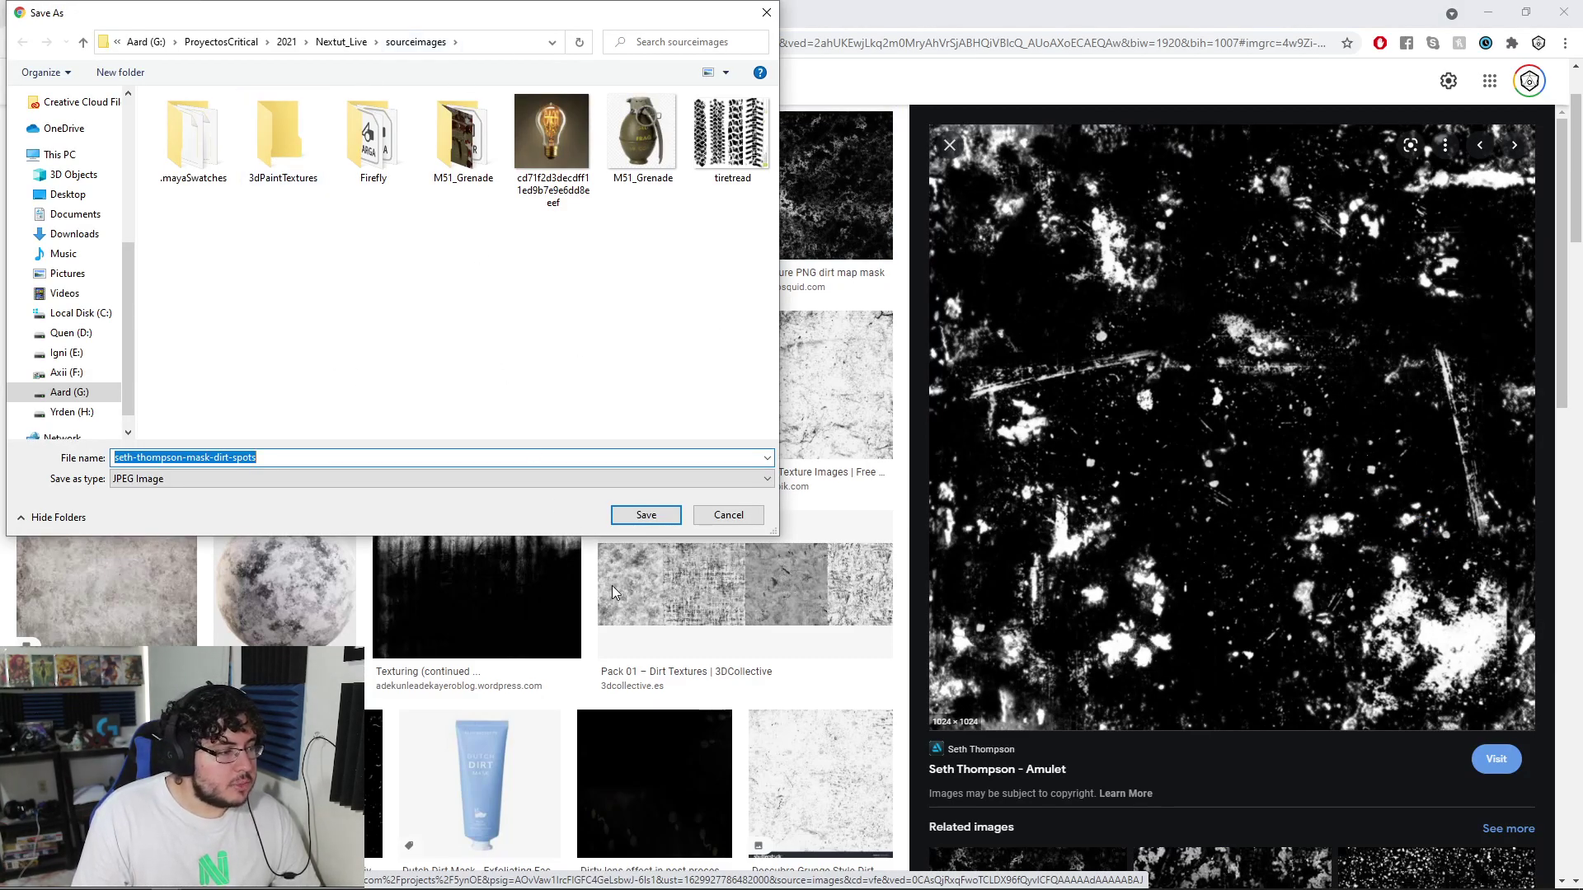
click(644, 517)
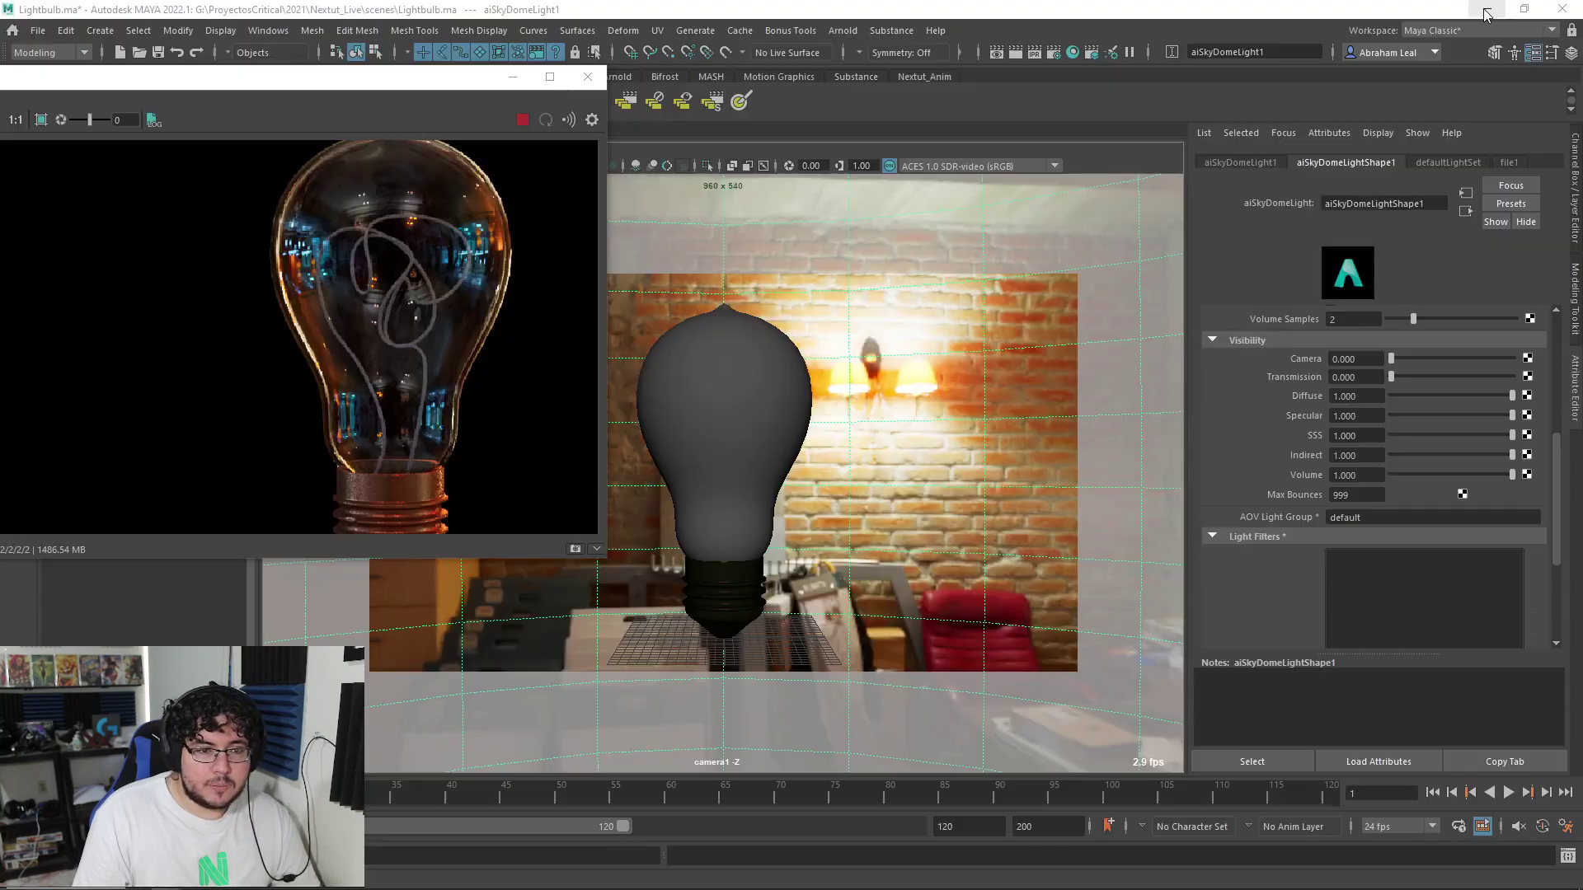
Return to Maya, stop the Arnold render and enable Layer 2 of the aiLayerShader in the Hypershade
click(522, 120)
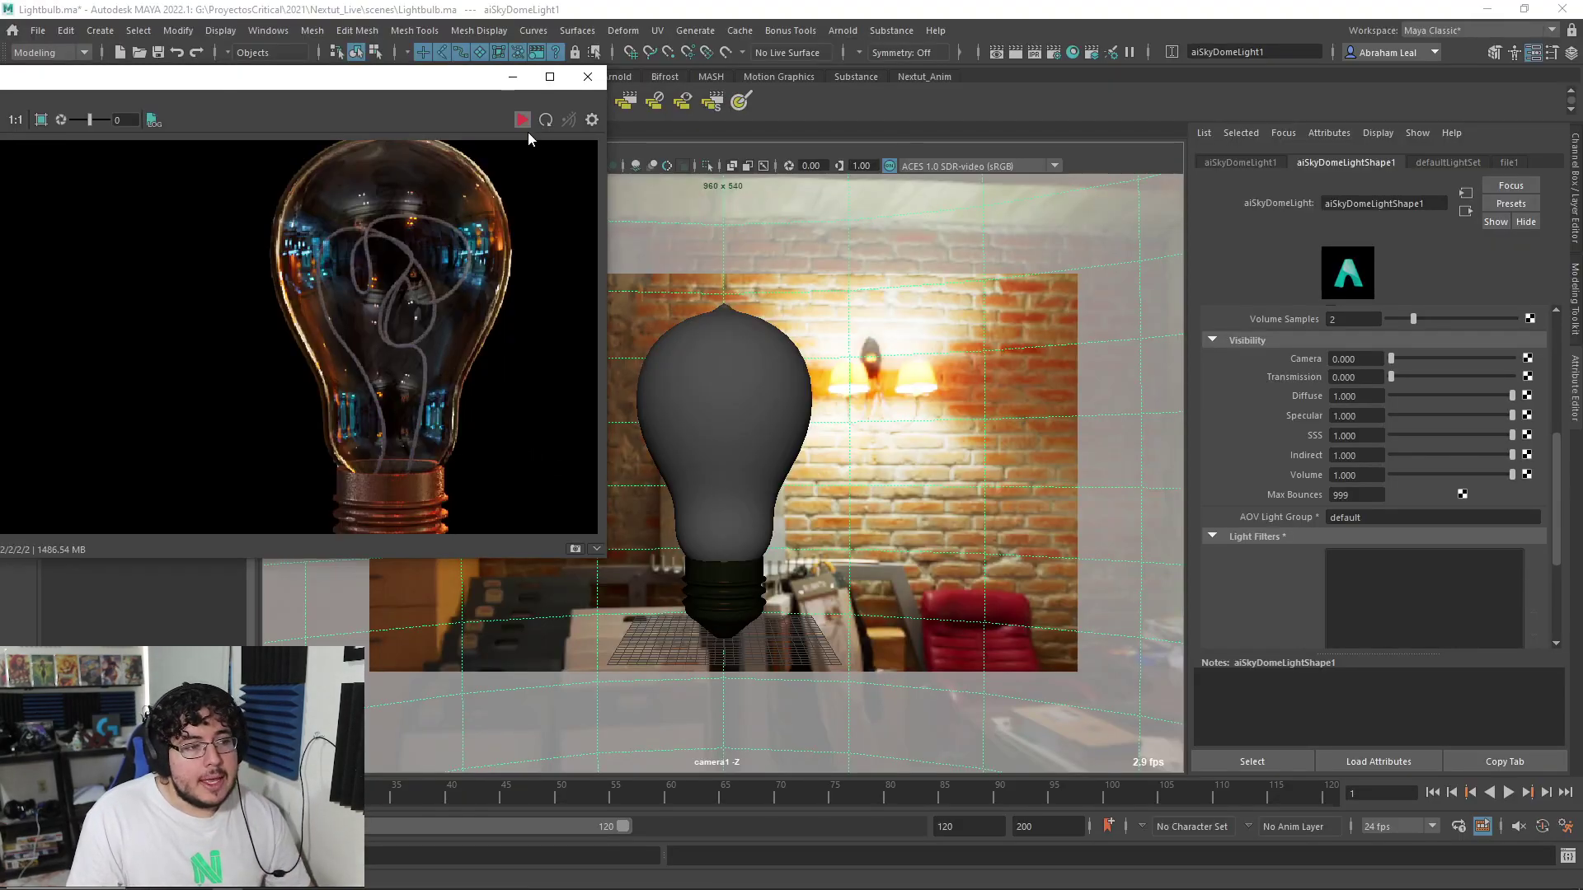
click(1076, 52)
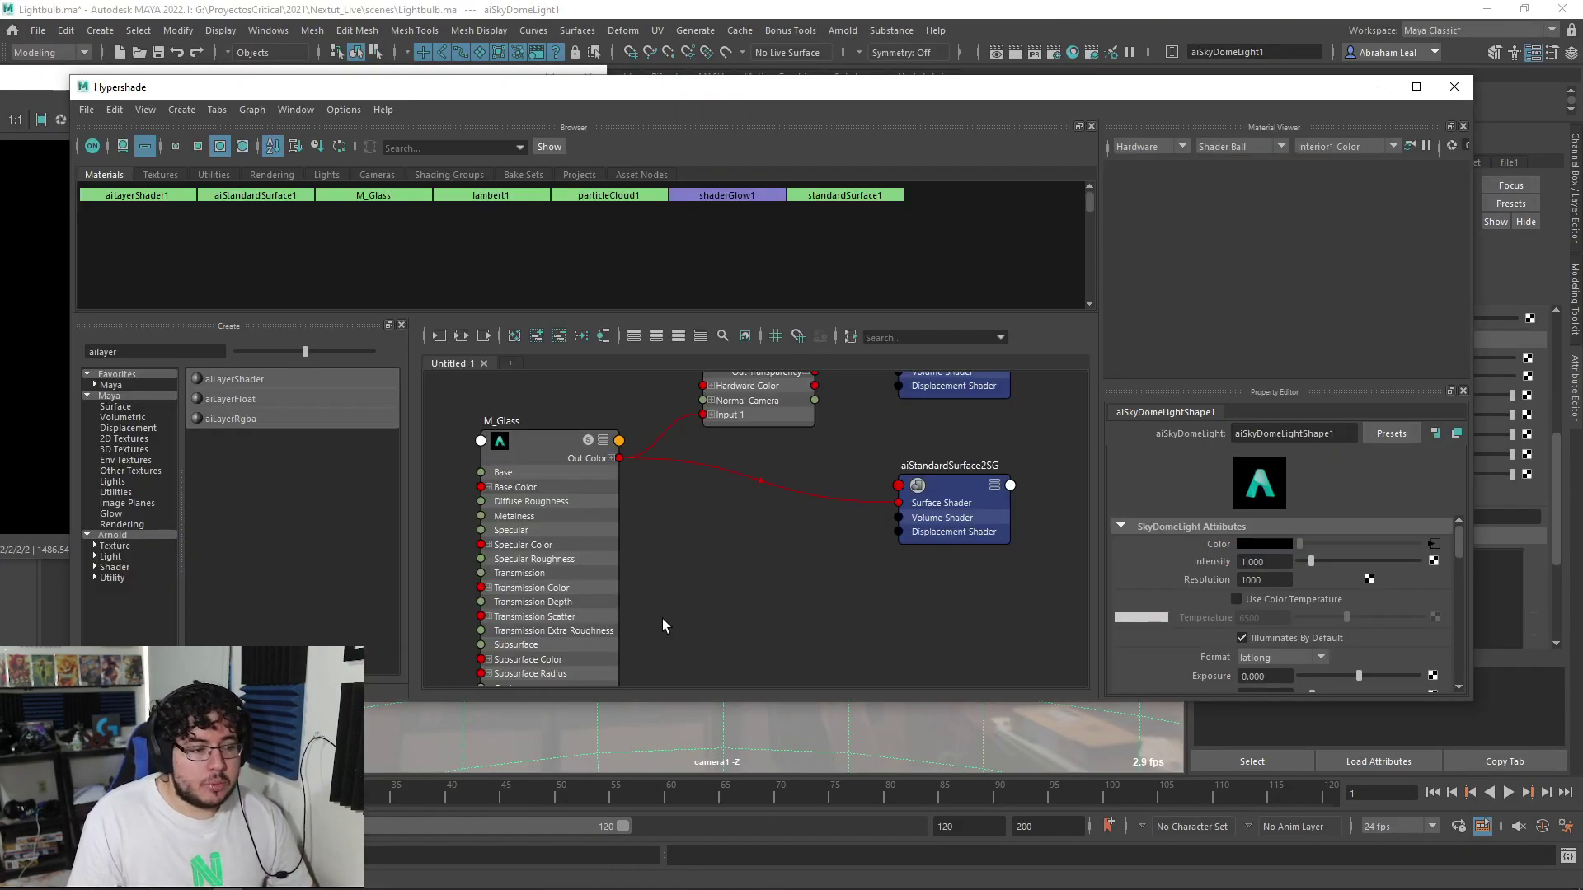
alt+middle_drag(725, 563, 716, 637)
click(646, 454)
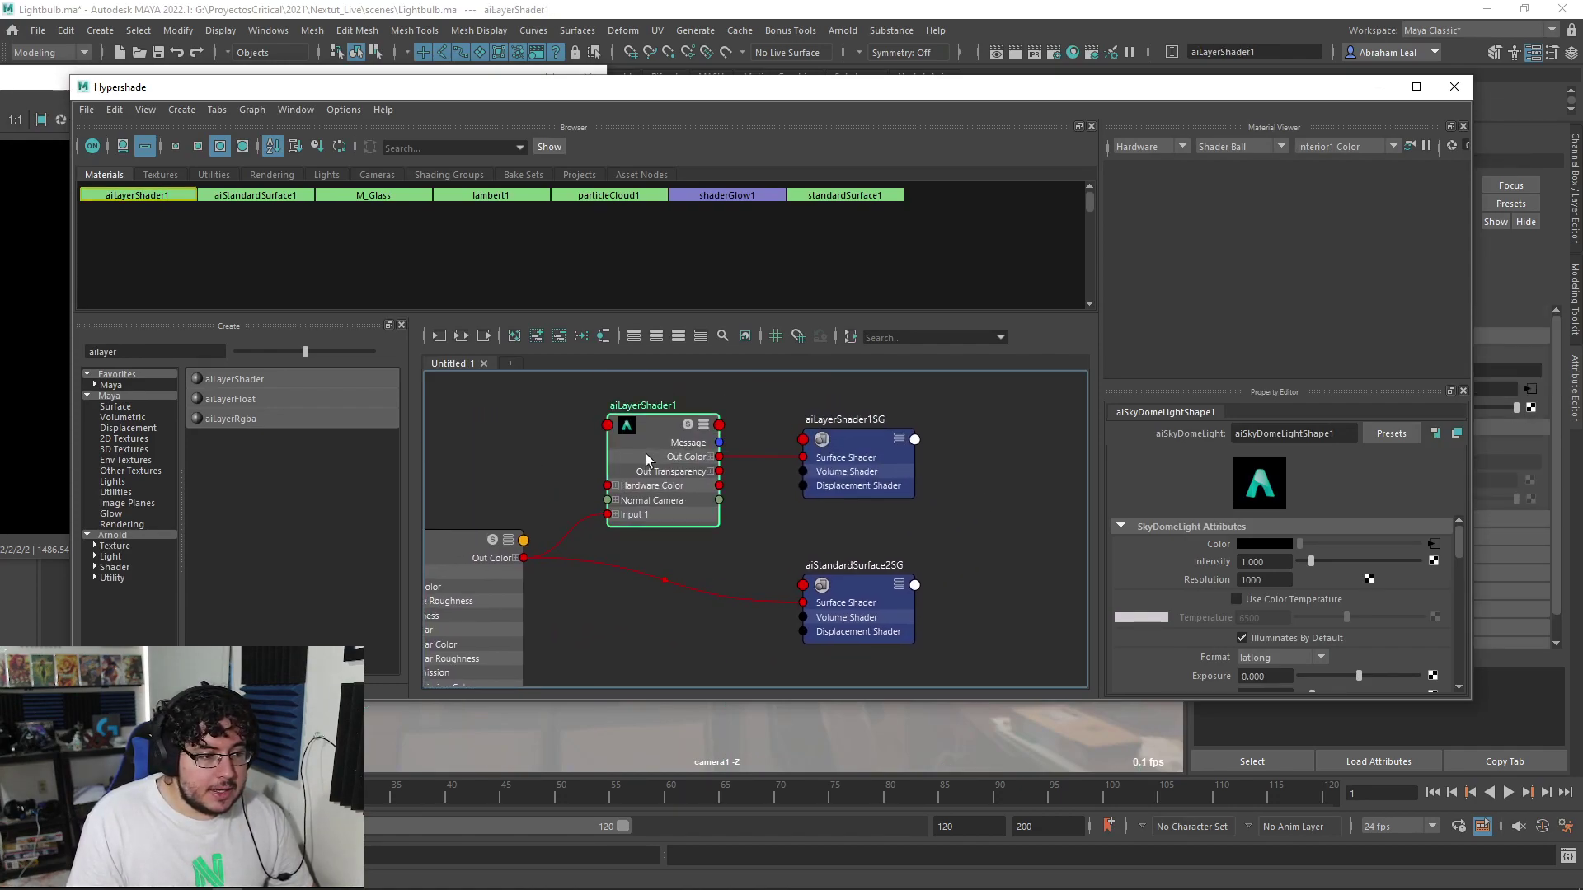
alt+middle_drag(669, 525, 786, 486)
scroll(1257, 642, down, 1)
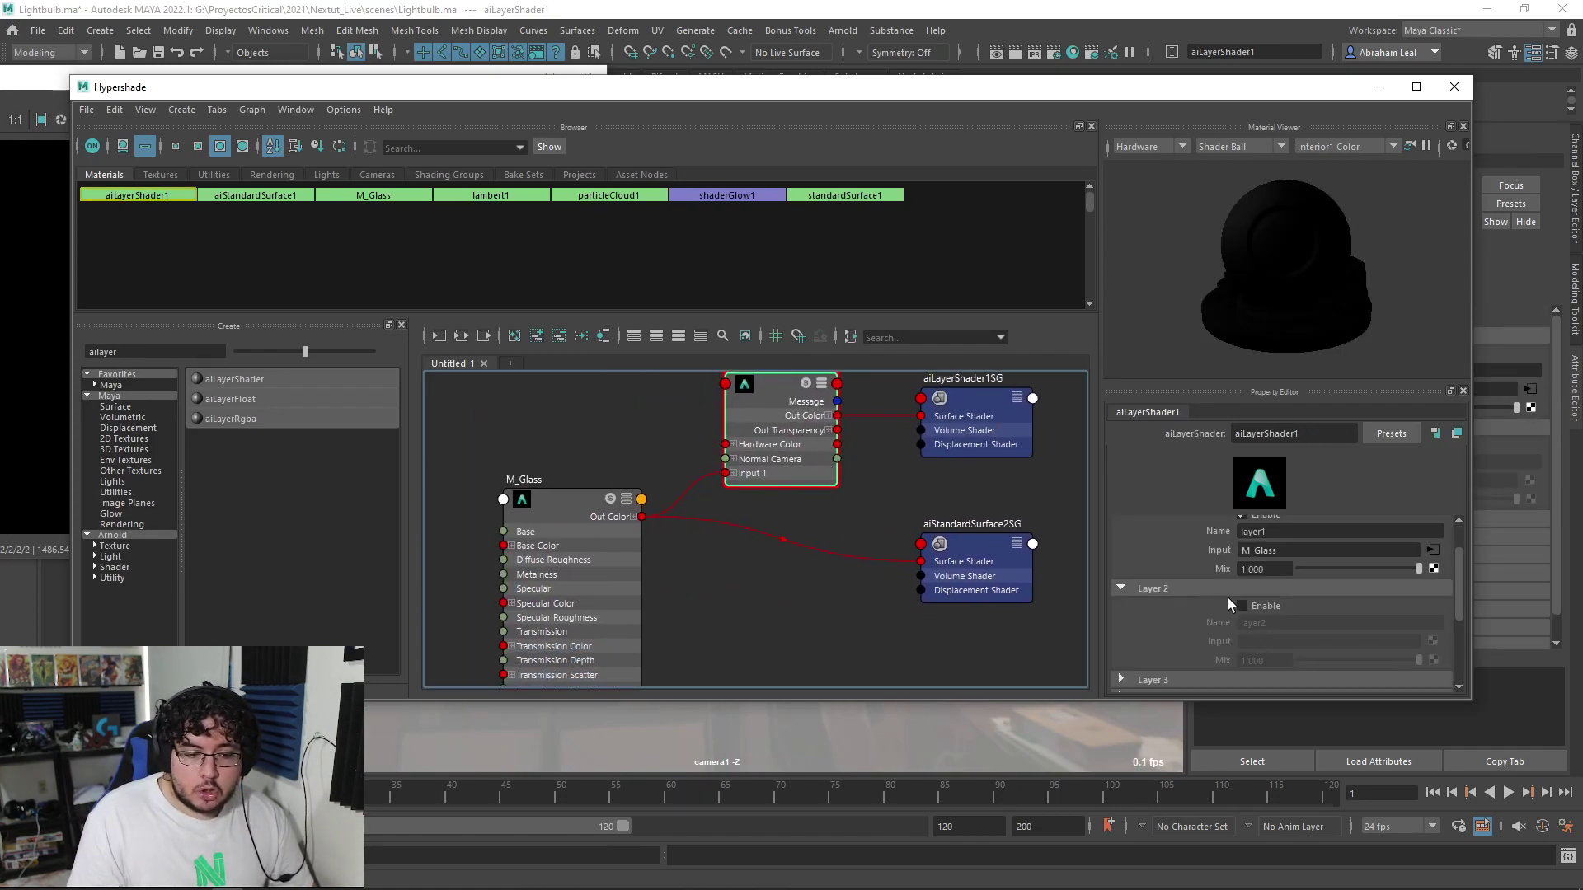
click(1241, 606)
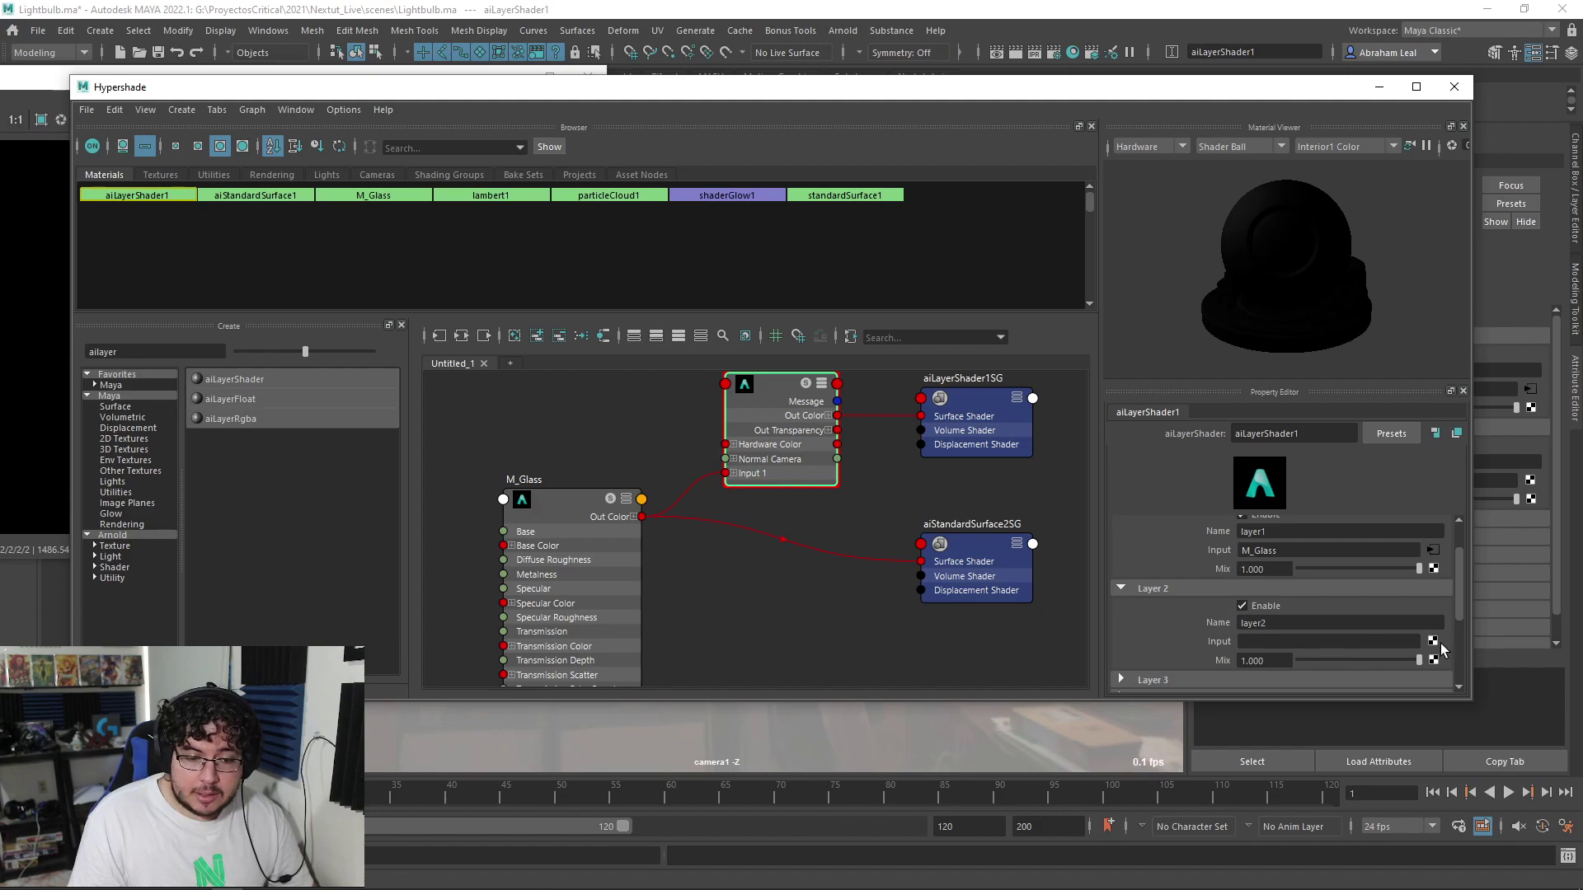
click(1435, 643)
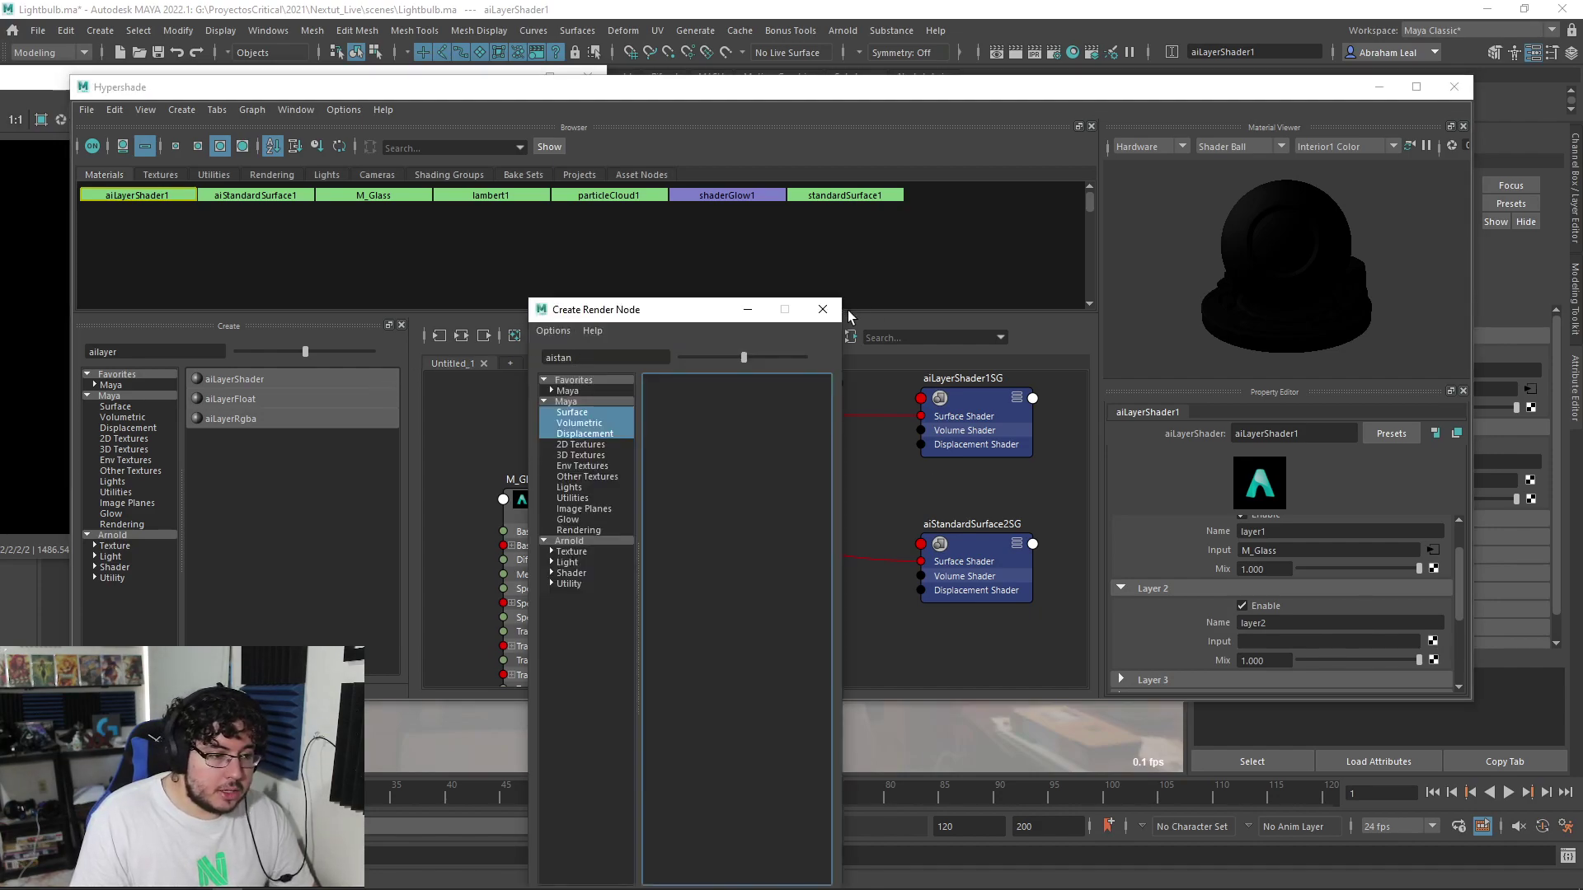
click(823, 309)
Move the aiLayerShader node below the shading group nodes to make room in the graph
drag(714, 501, 655, 386)
alt+middle_drag(655, 386, 546, 371)
alt+middle_drag(706, 559, 785, 586)
drag(781, 450, 777, 587)
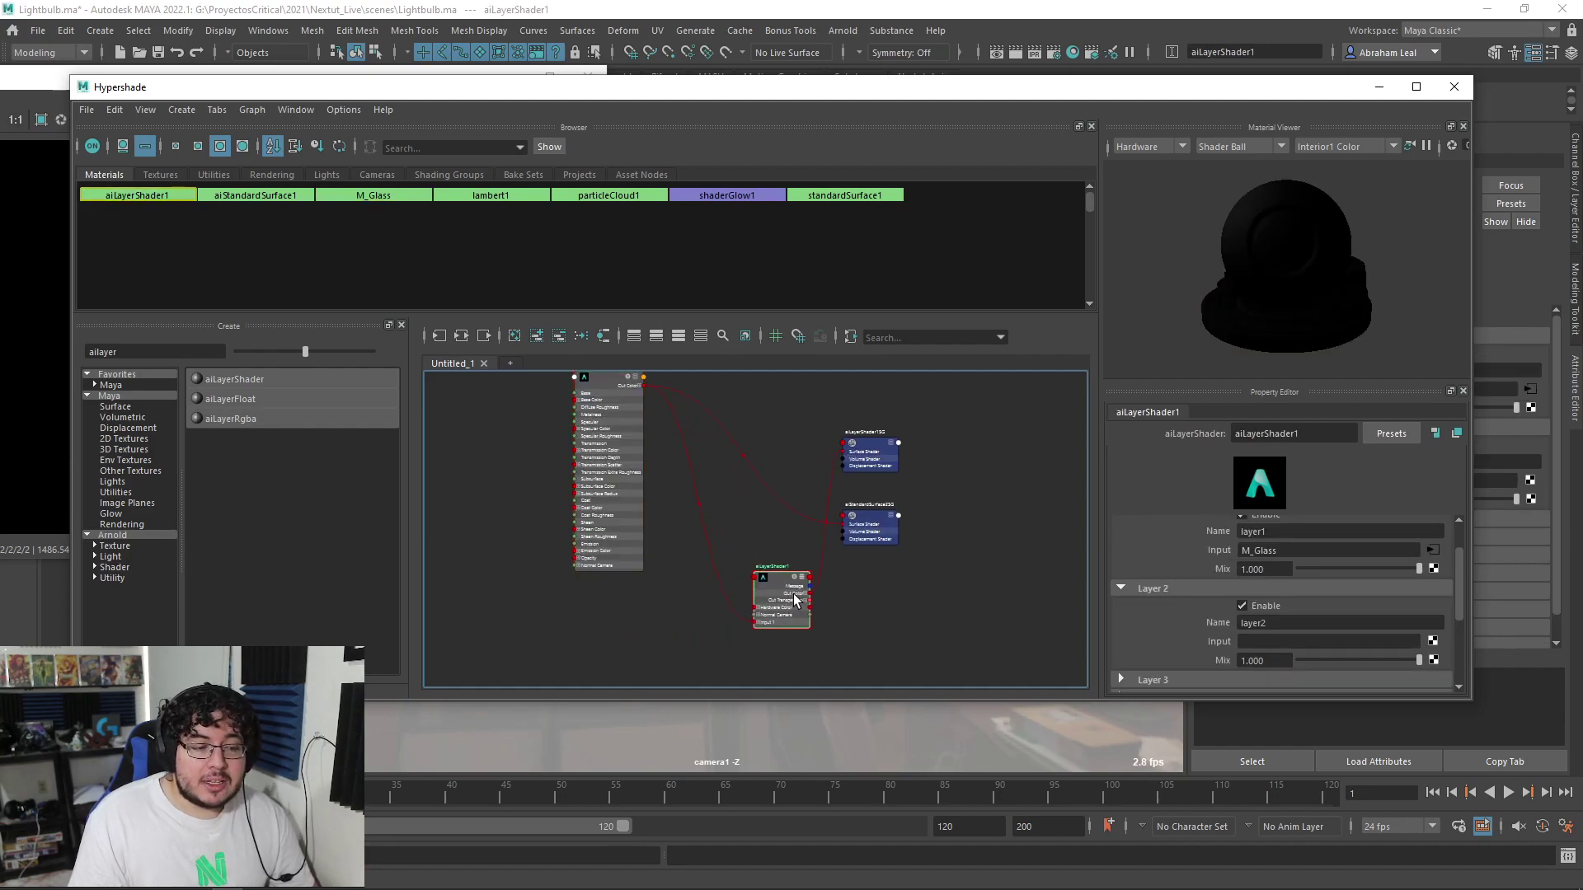
alt+middle_drag(658, 566, 702, 502)
alt+middle_drag(653, 614, 681, 591)
Create a substanceNode texture in the graph and arrange it beside its place2dTexture node below M_Glass
key(Tab)
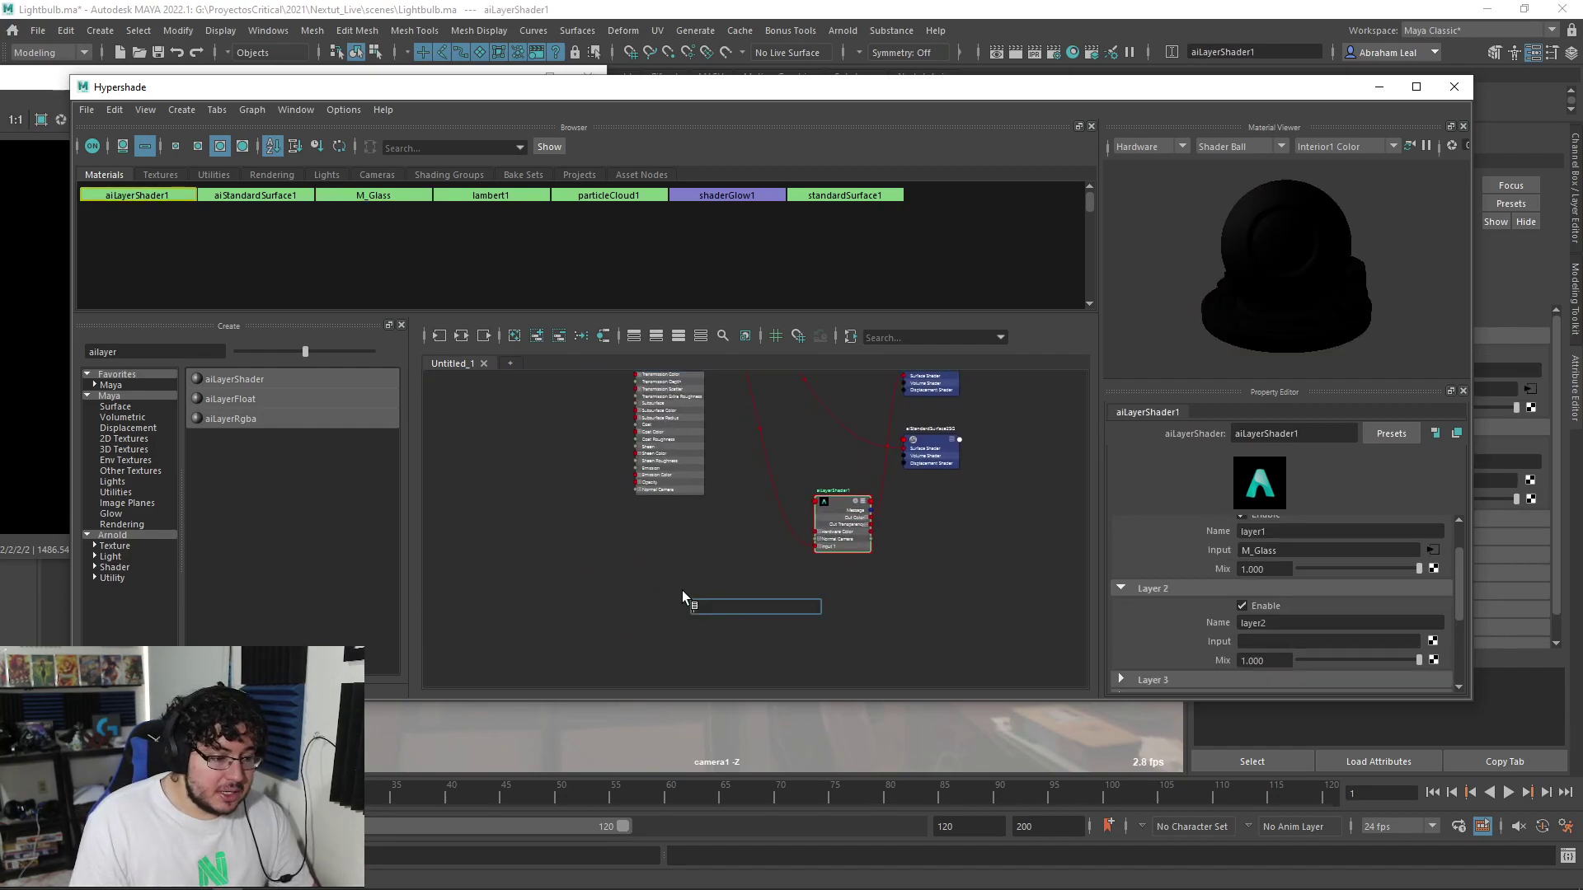
text(substan)
key(Down)
key(Down)
key(Down)
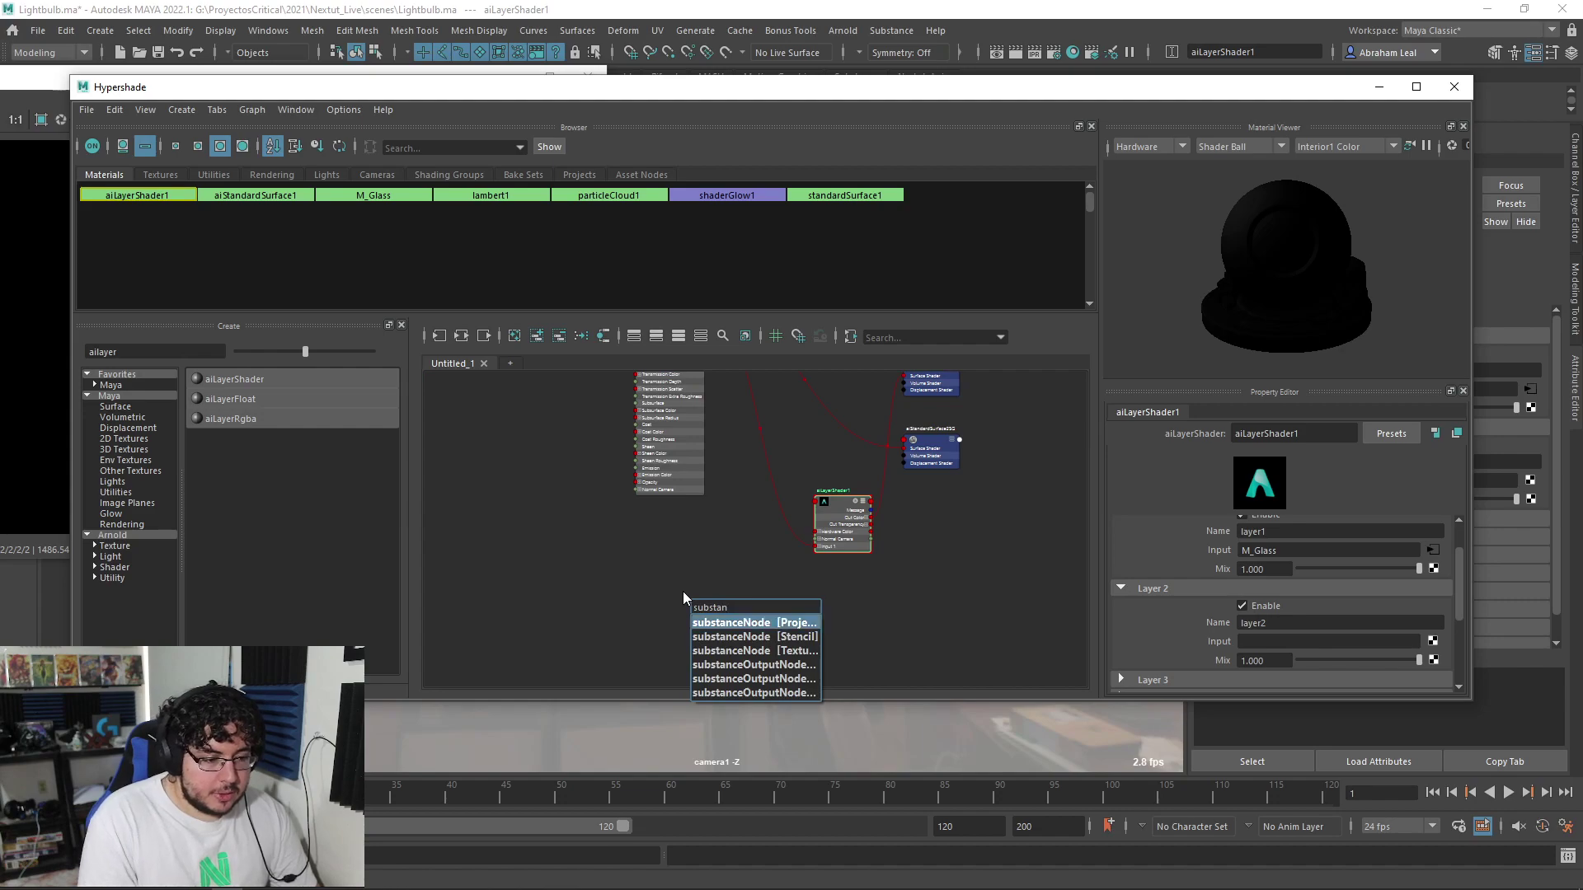
key(Return)
drag(773, 588, 671, 568)
click(585, 607)
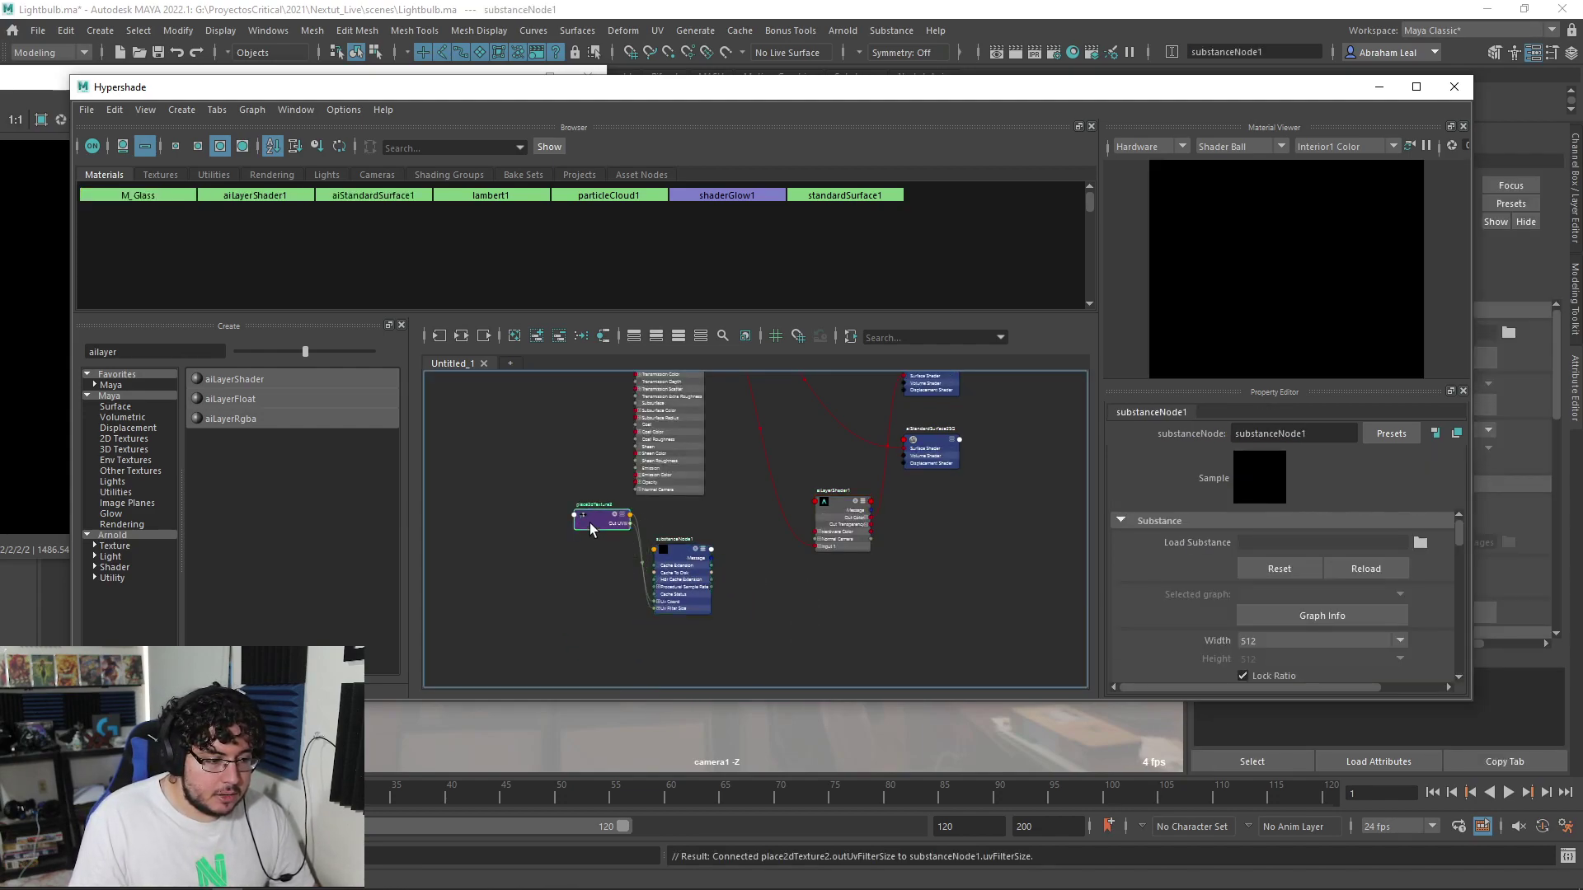
drag(601, 518, 548, 548)
Load dirt_and_gravel_soil_02.sbsar from the project's data folder into the substance node
click(664, 569)
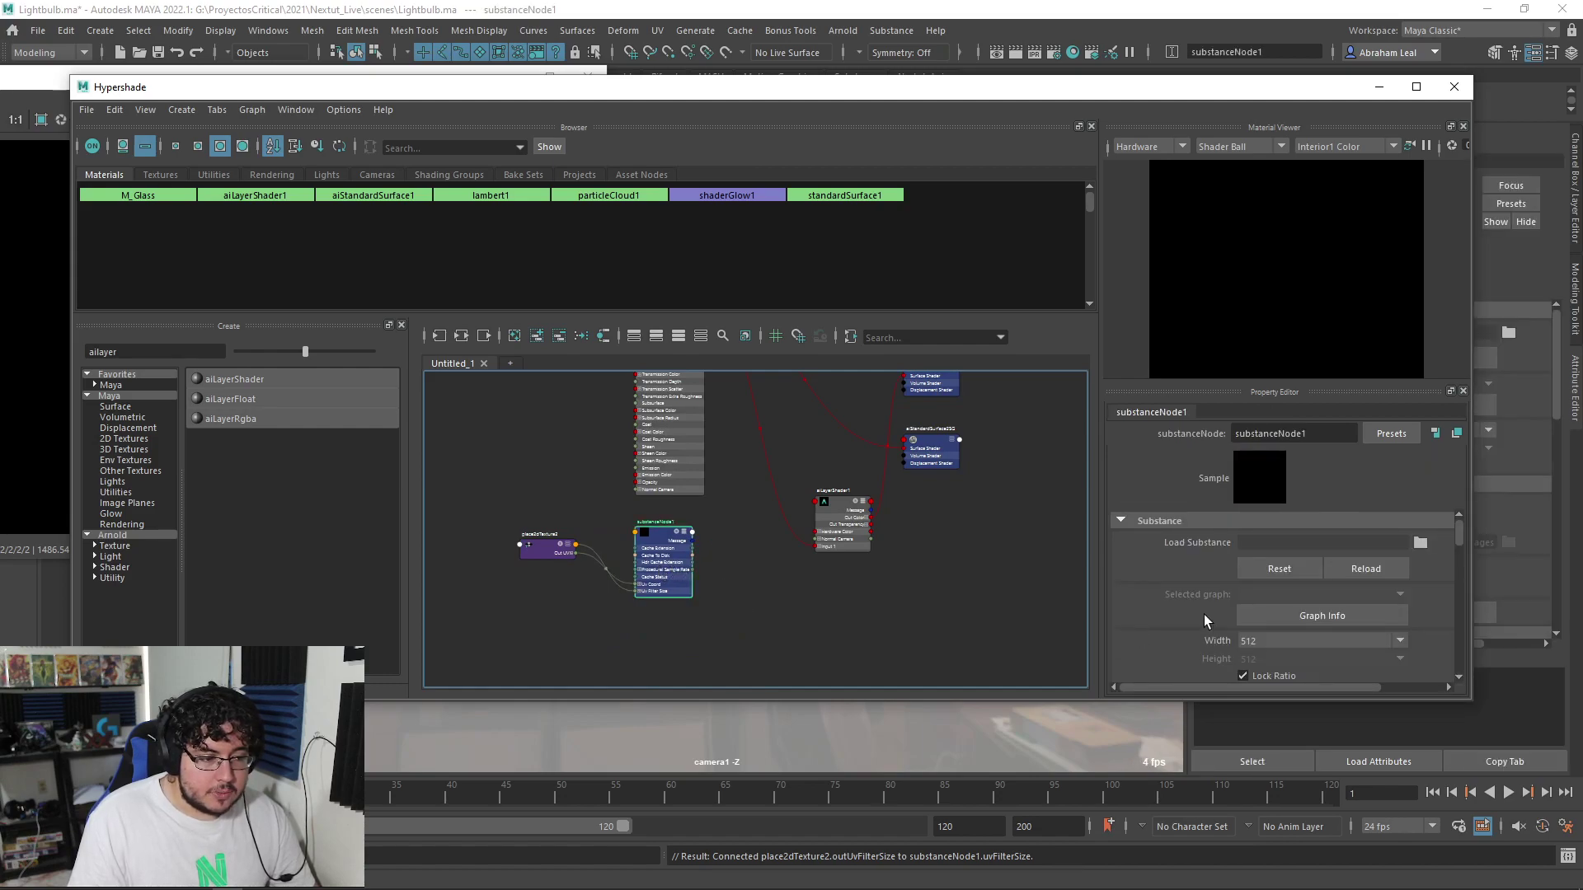
click(1420, 542)
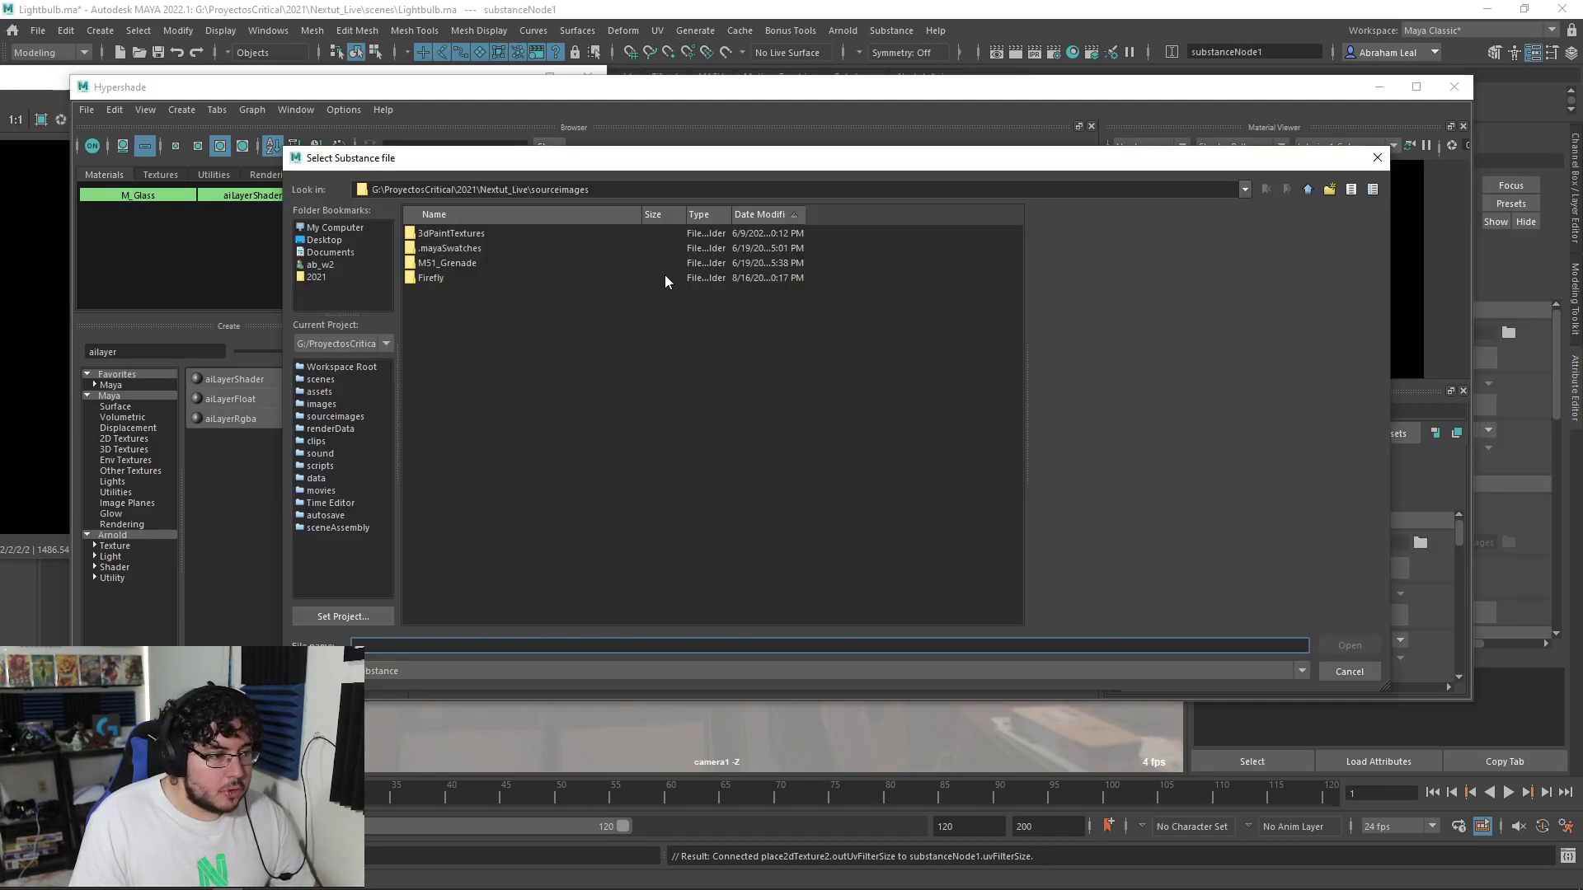
click(317, 479)
click(467, 252)
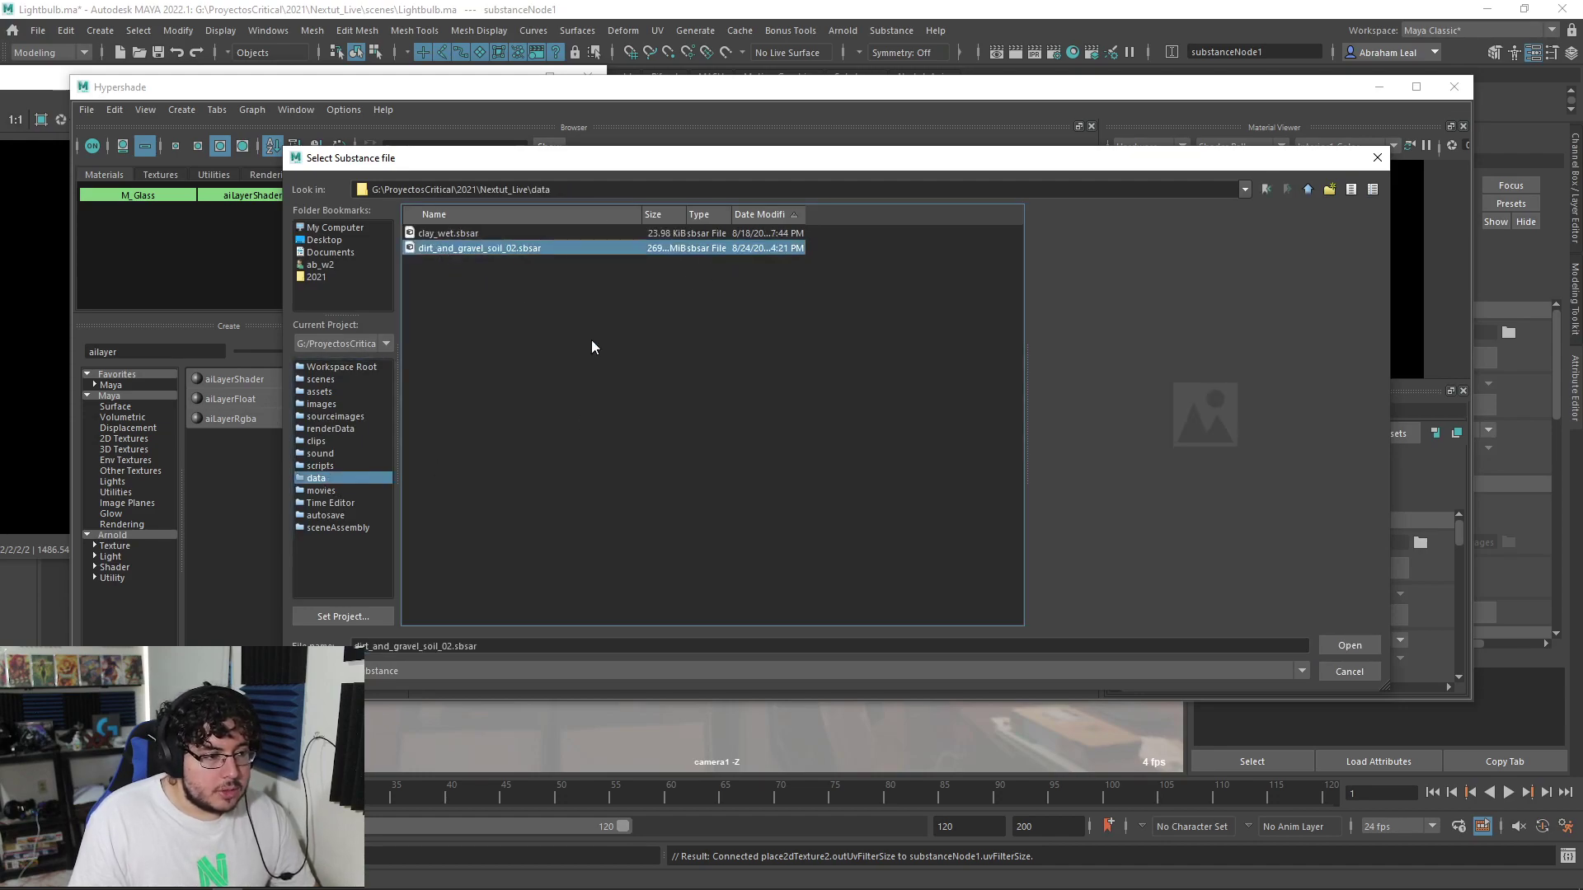
click(1349, 646)
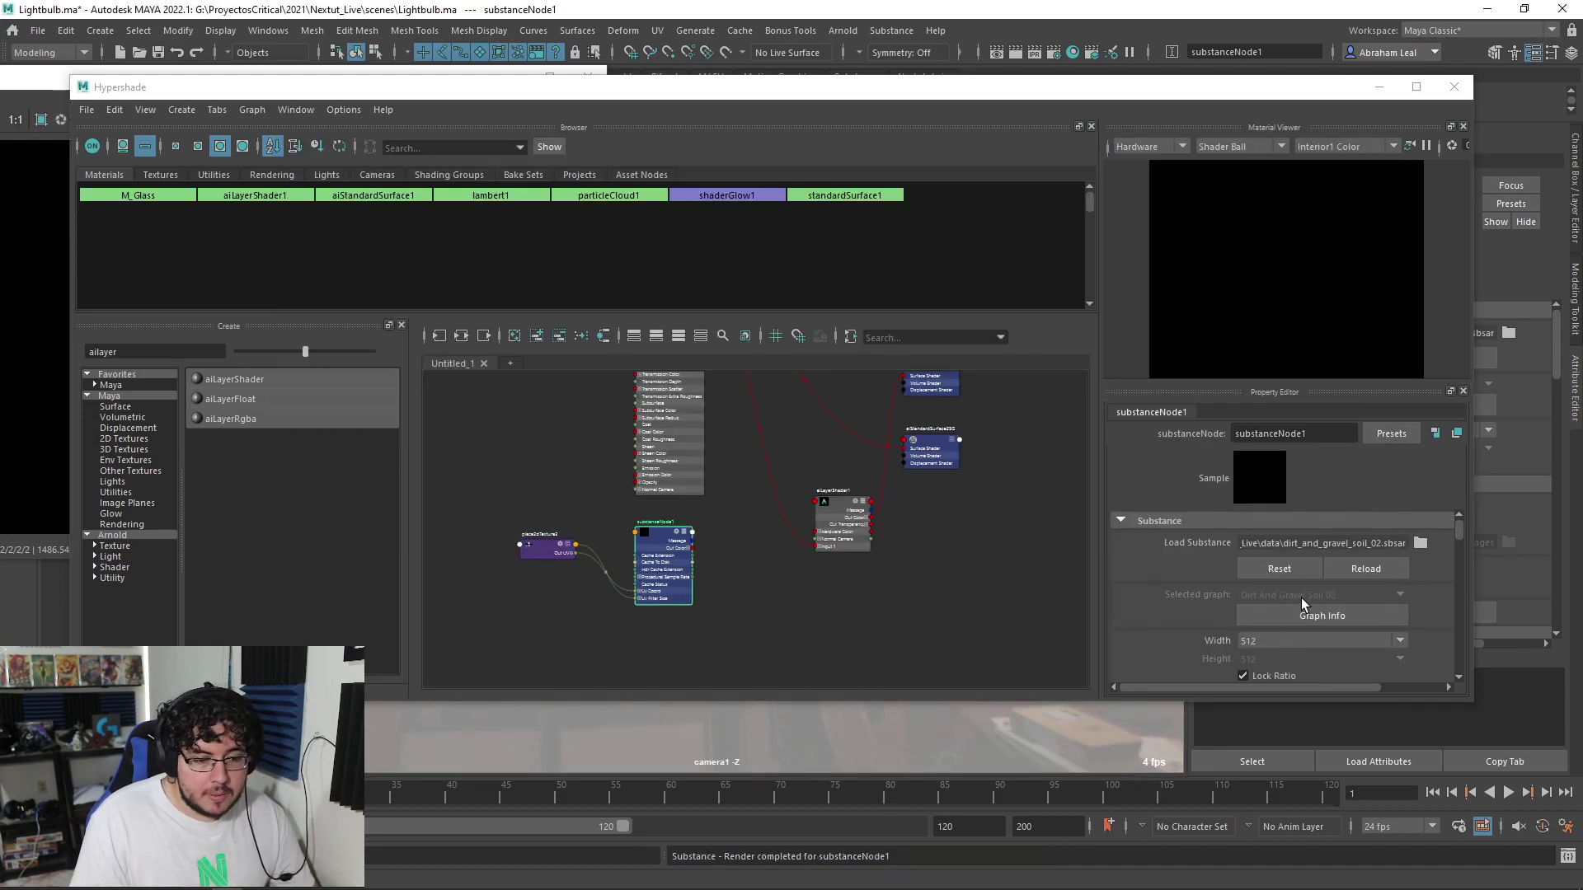
Generate the Arnold shader network from the dirt and gravel substance node
scroll(1301, 597, down, 2)
scroll(1301, 597, down, 3)
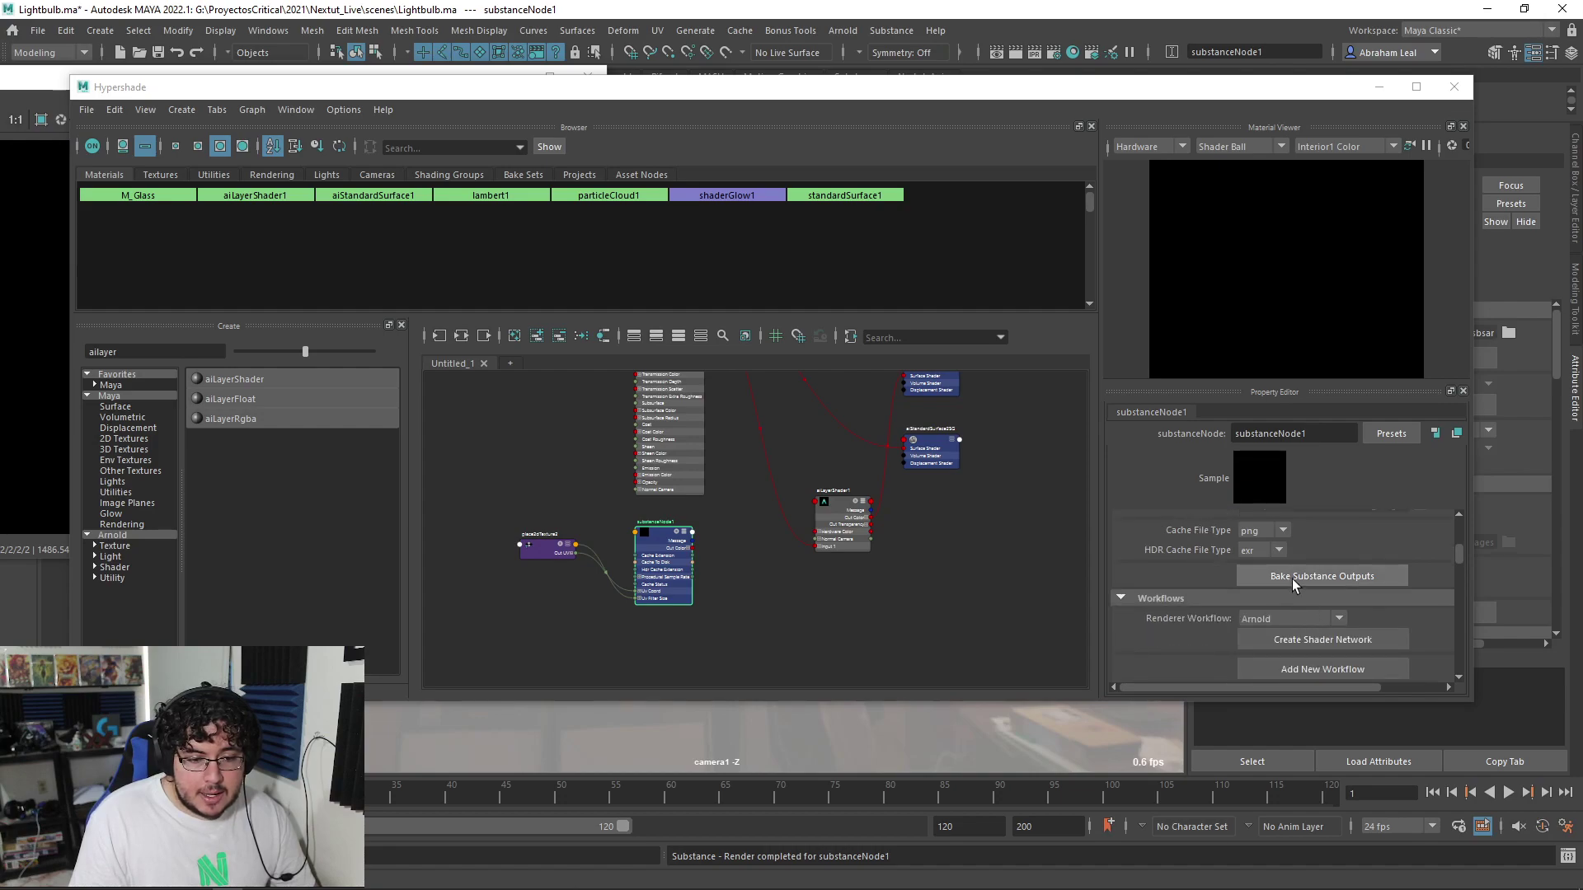
click(1337, 640)
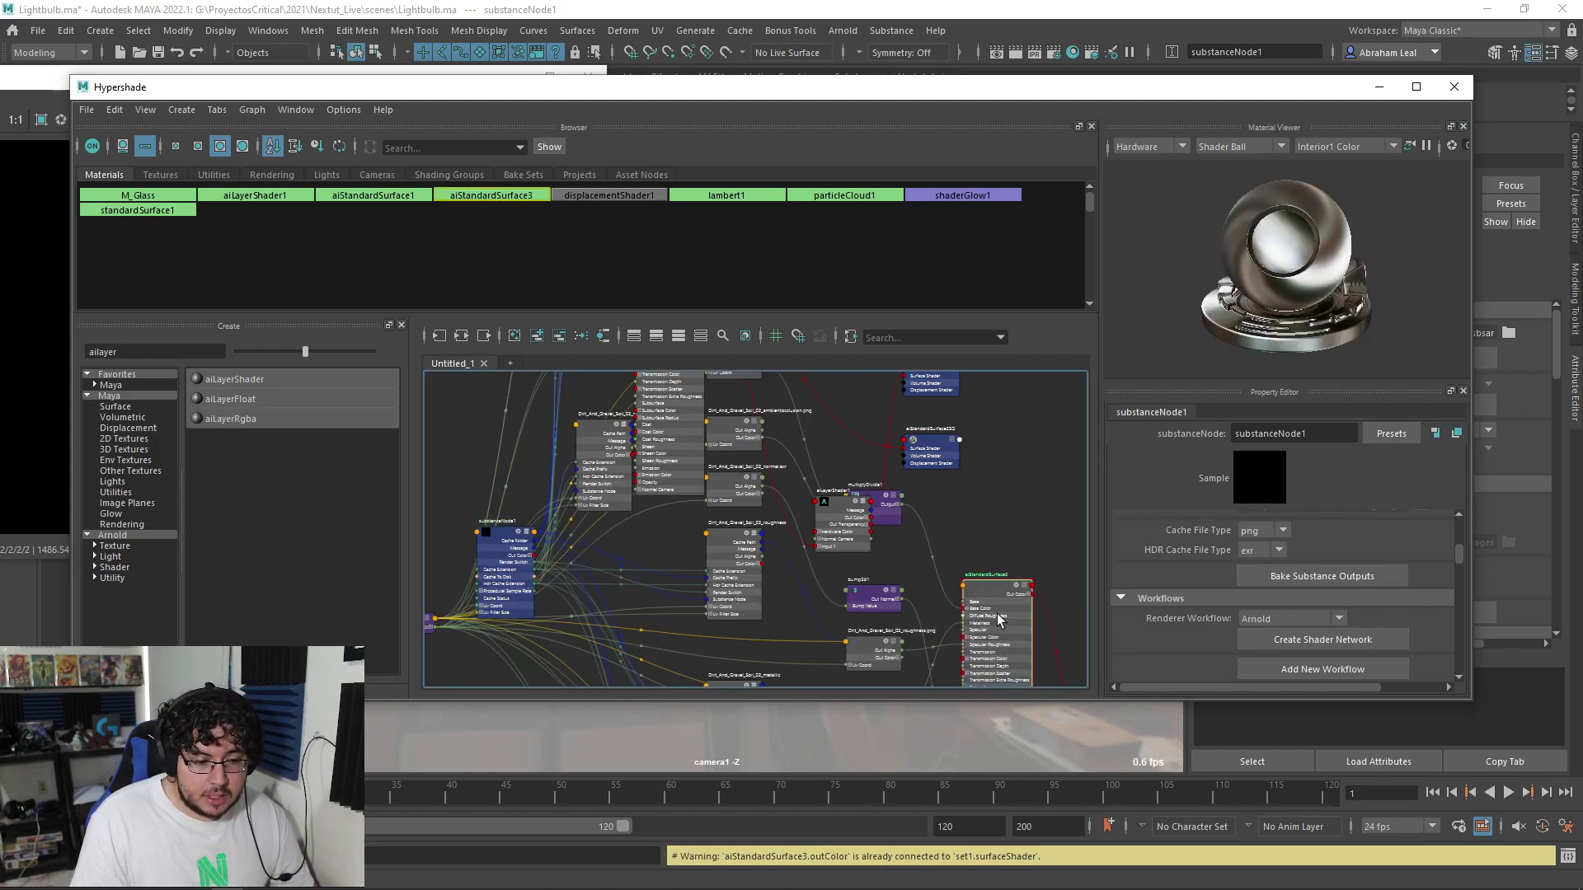
Place the aiLayerShader node above the dirt aiStandardSurface3 and connect that material to the Layer 2 input
drag(997, 619, 975, 608)
drag(827, 520, 999, 503)
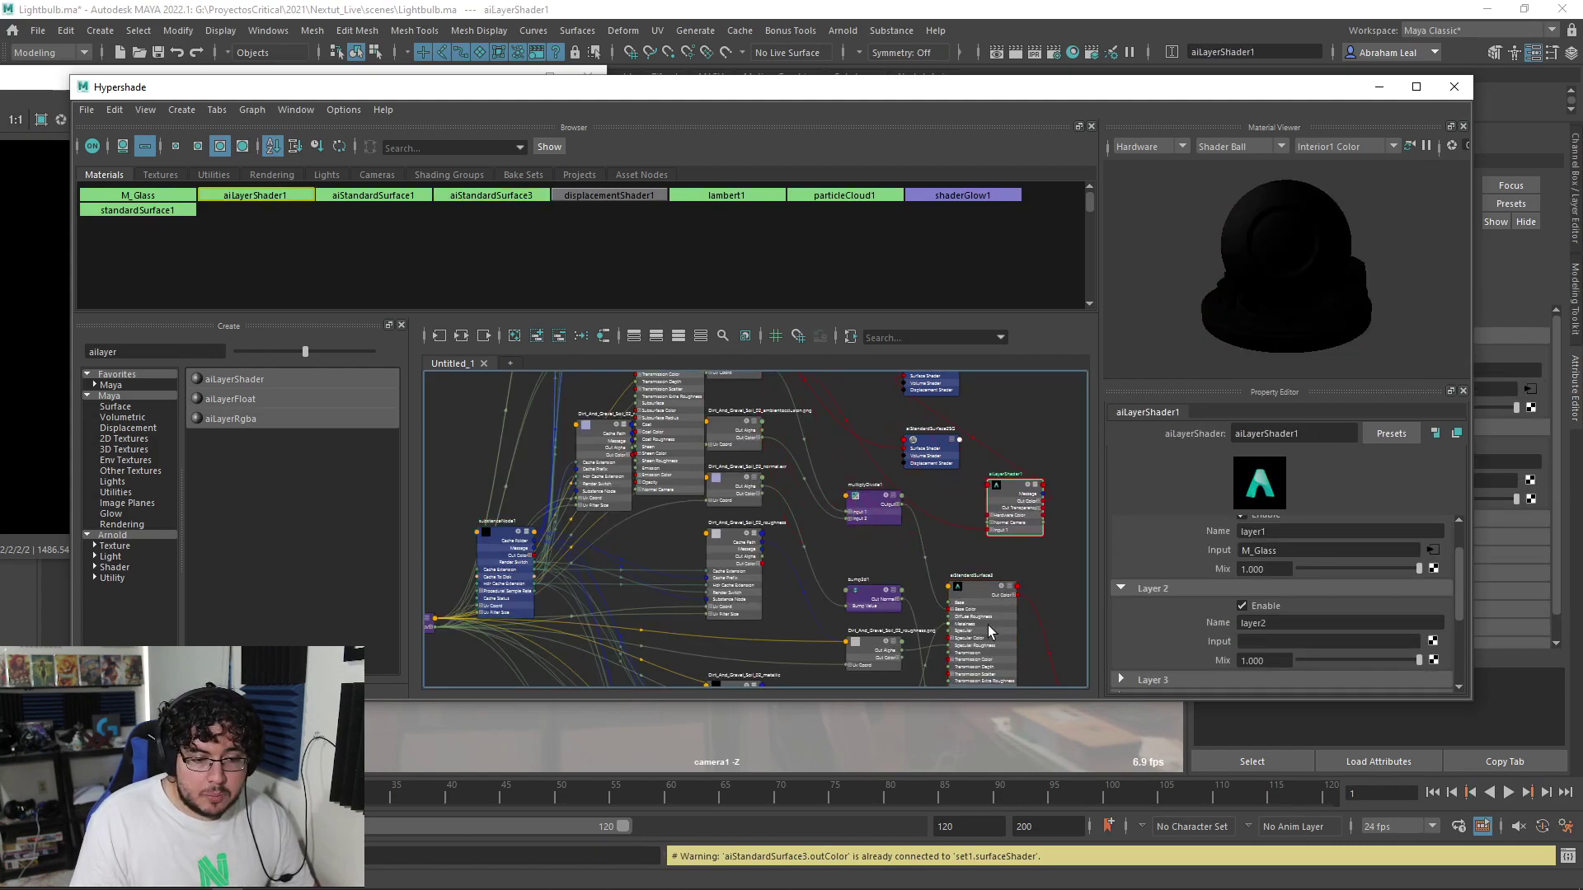
middle_drag(990, 631, 1217, 642)
scroll(699, 495, down, 2)
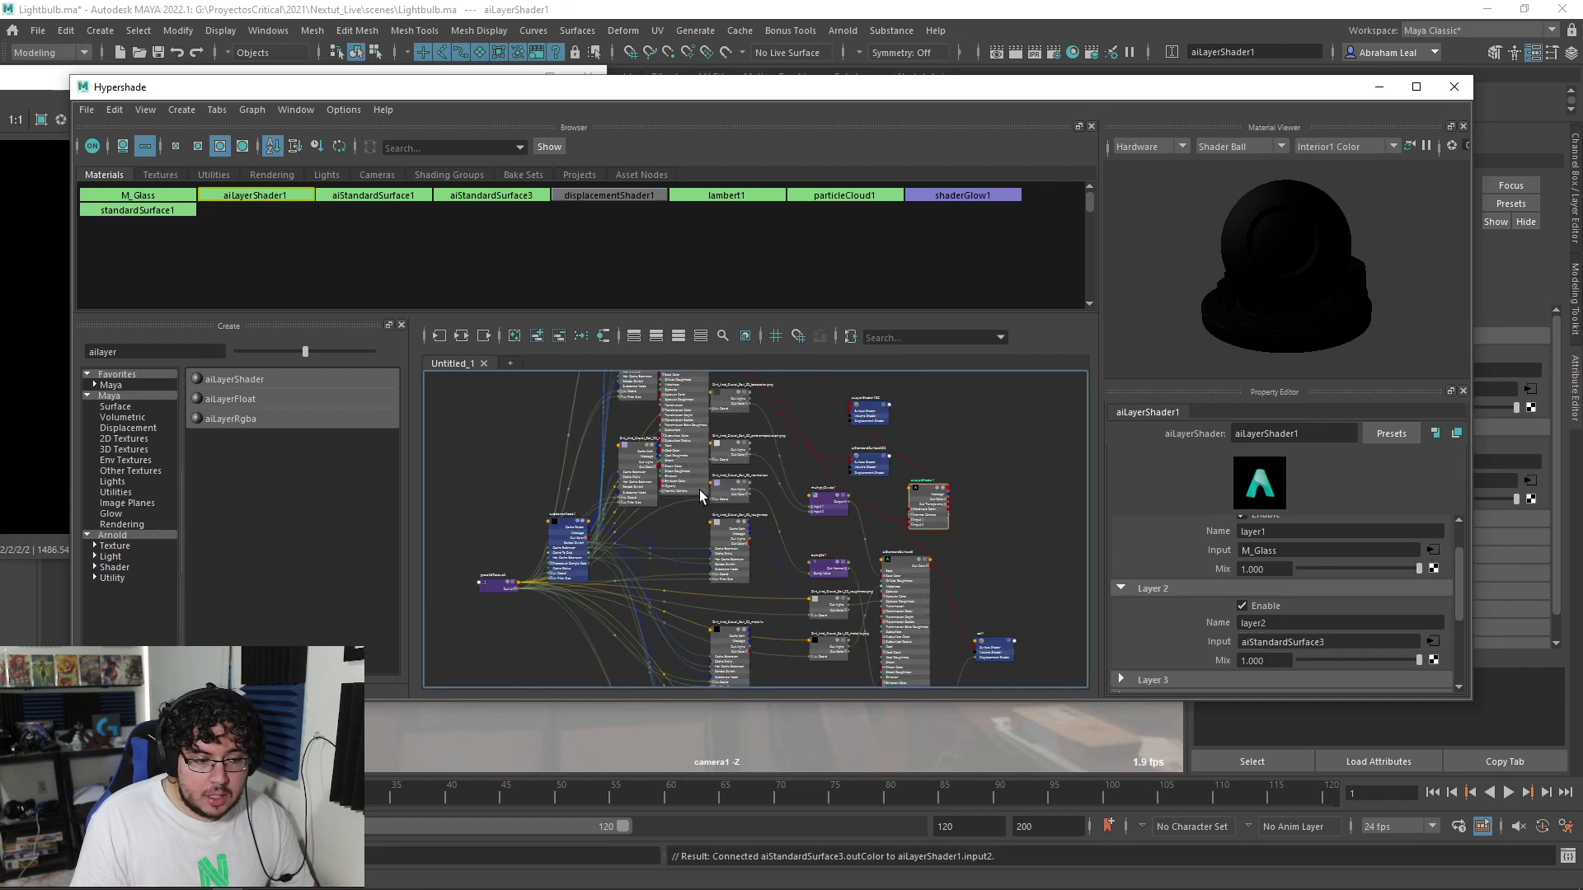
Bake the outputs of the dirt and gravel substance node
click(568, 550)
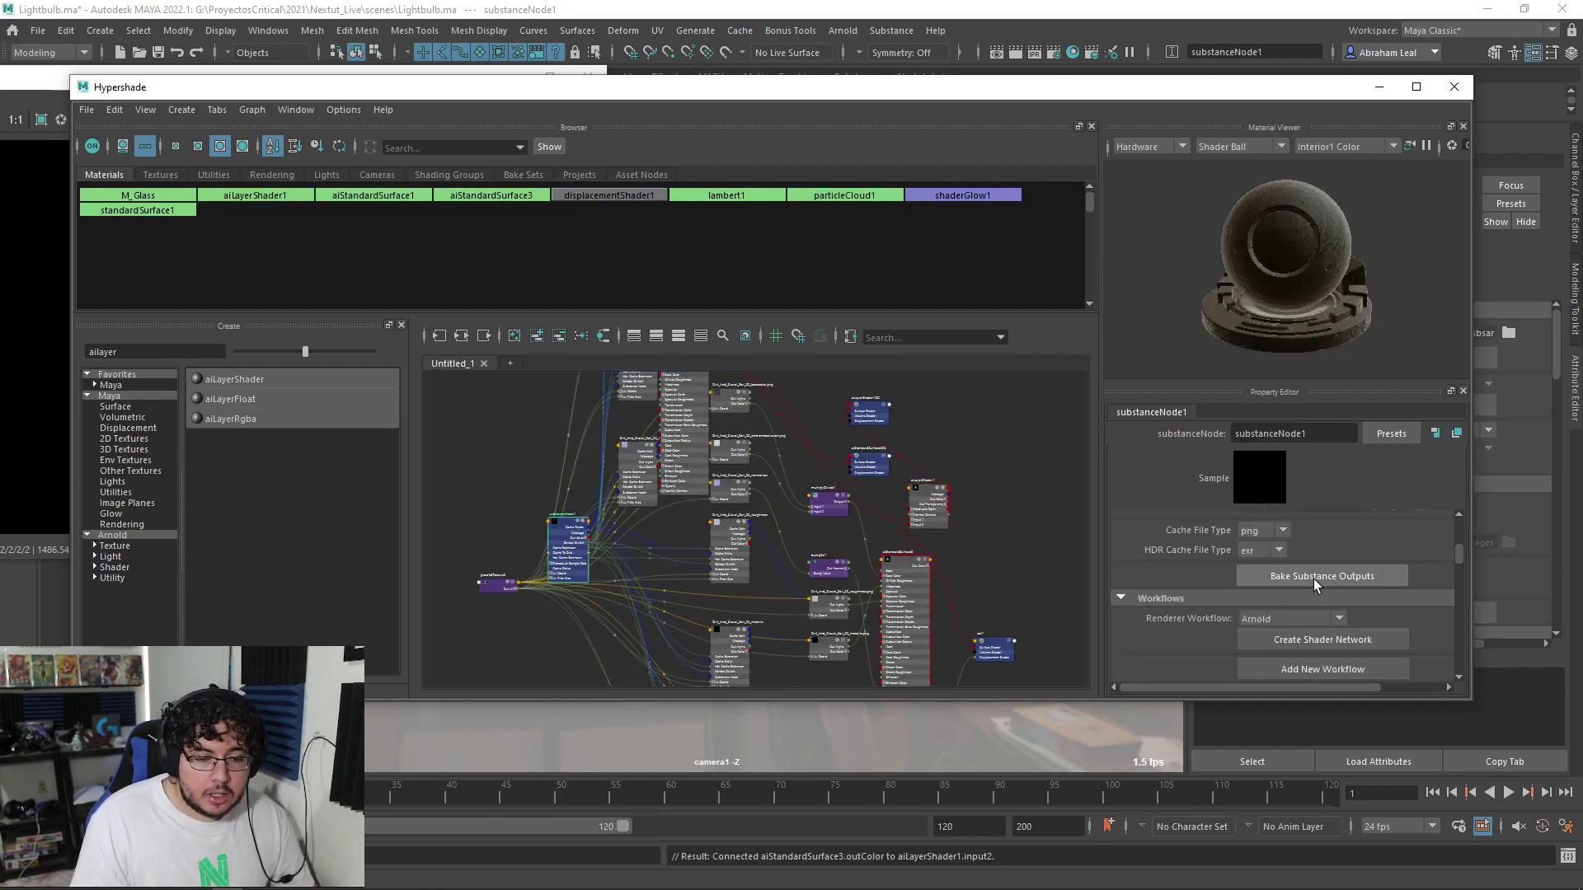
click(1315, 580)
click(1370, 672)
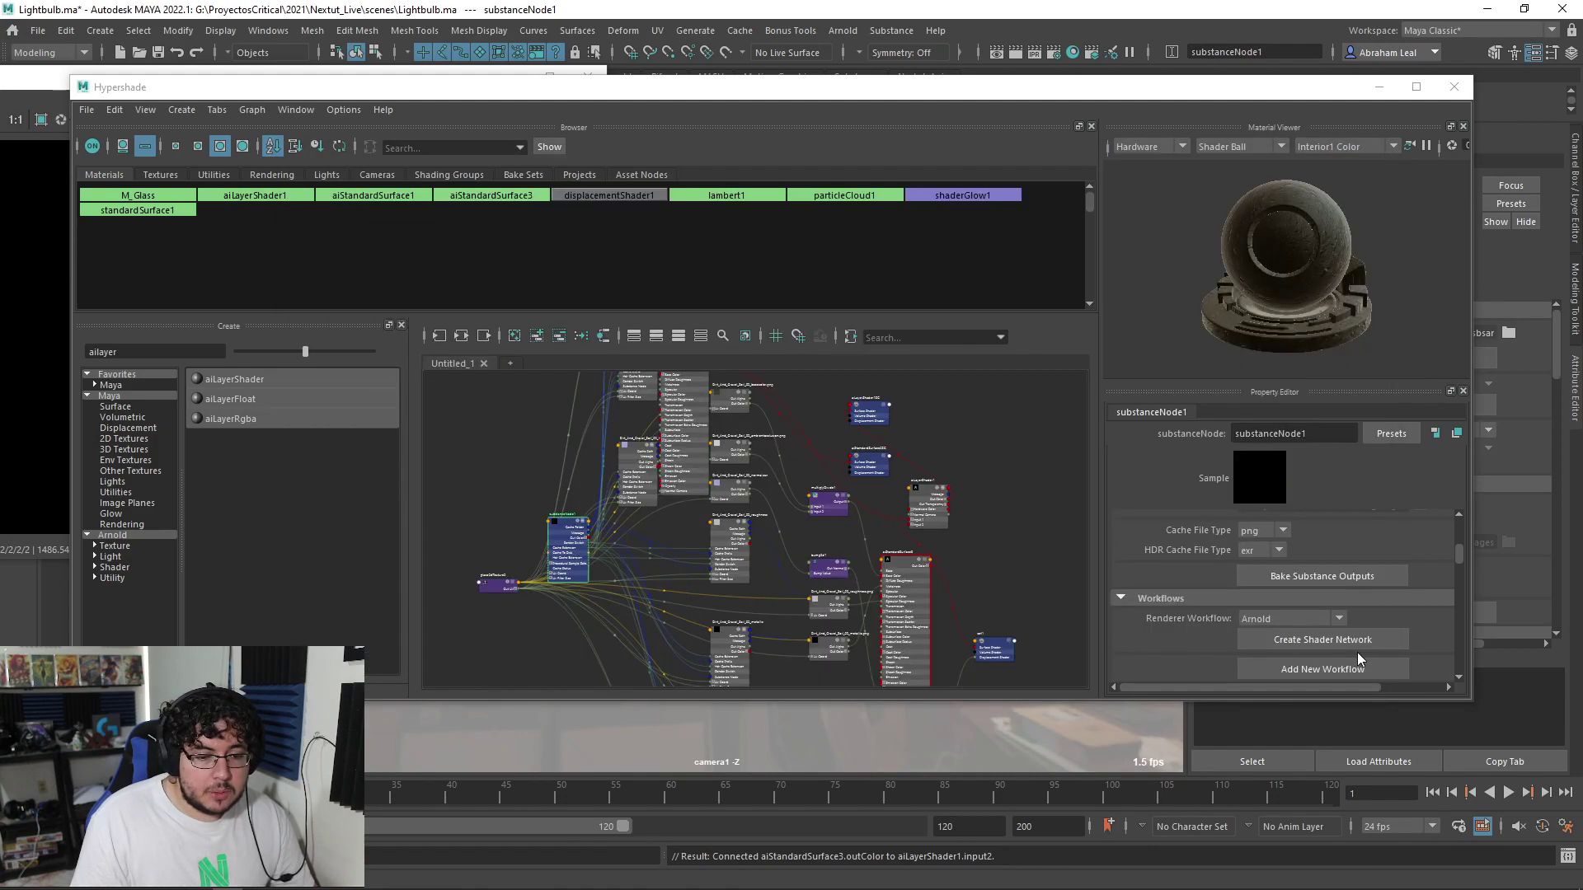
Restart the Arnold render and examine the dirt layer on the bulb's surface up close
click(934, 500)
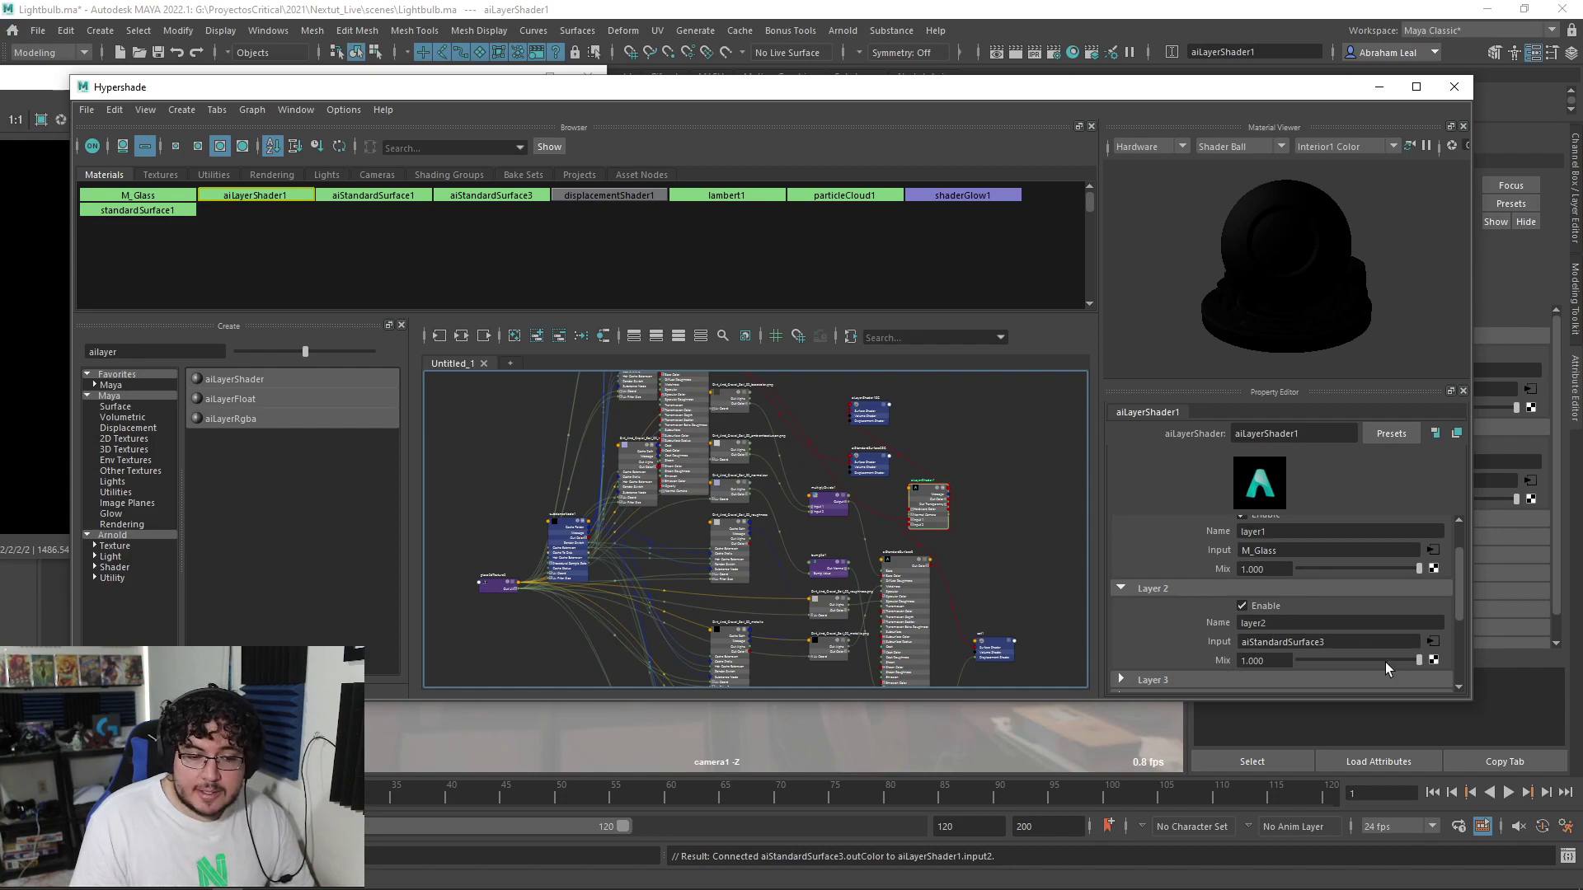
click(24, 86)
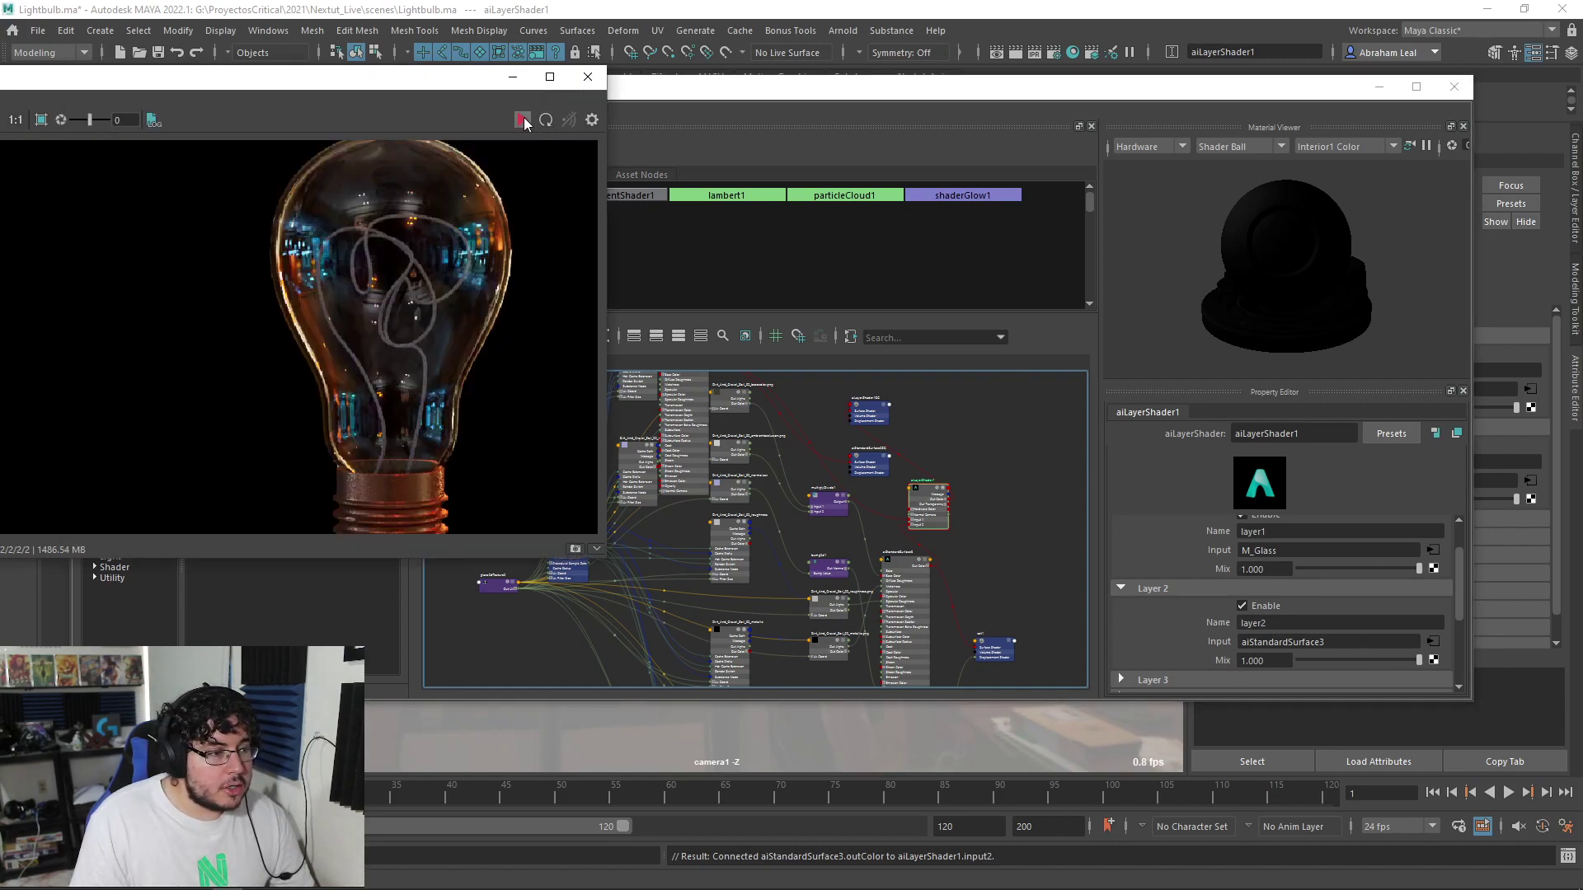
click(522, 118)
click(523, 119)
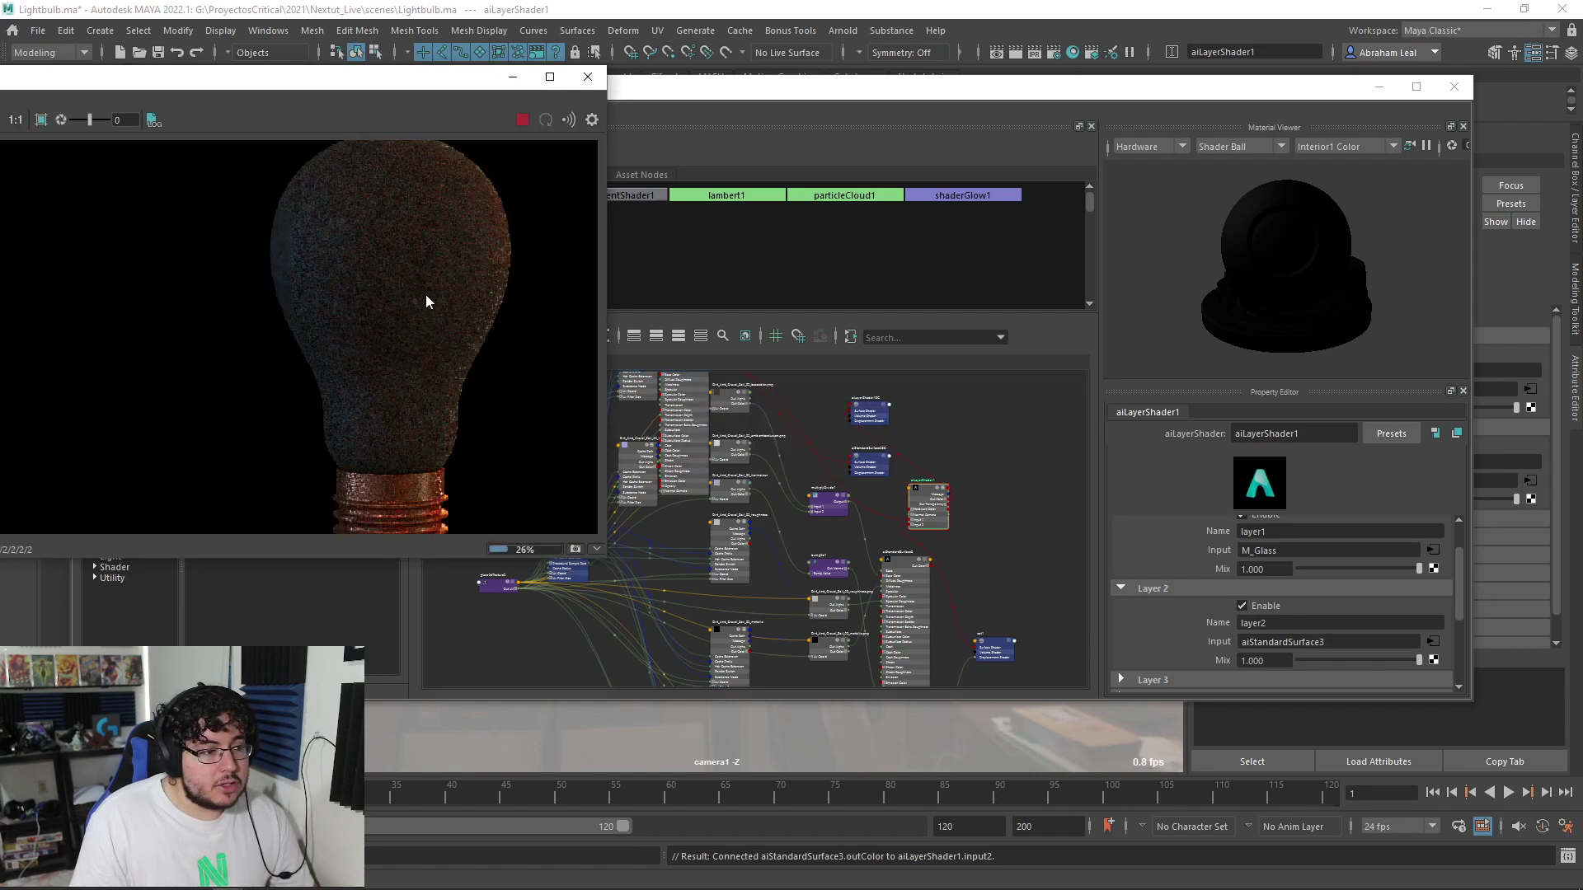
scroll(426, 294, up, 5)
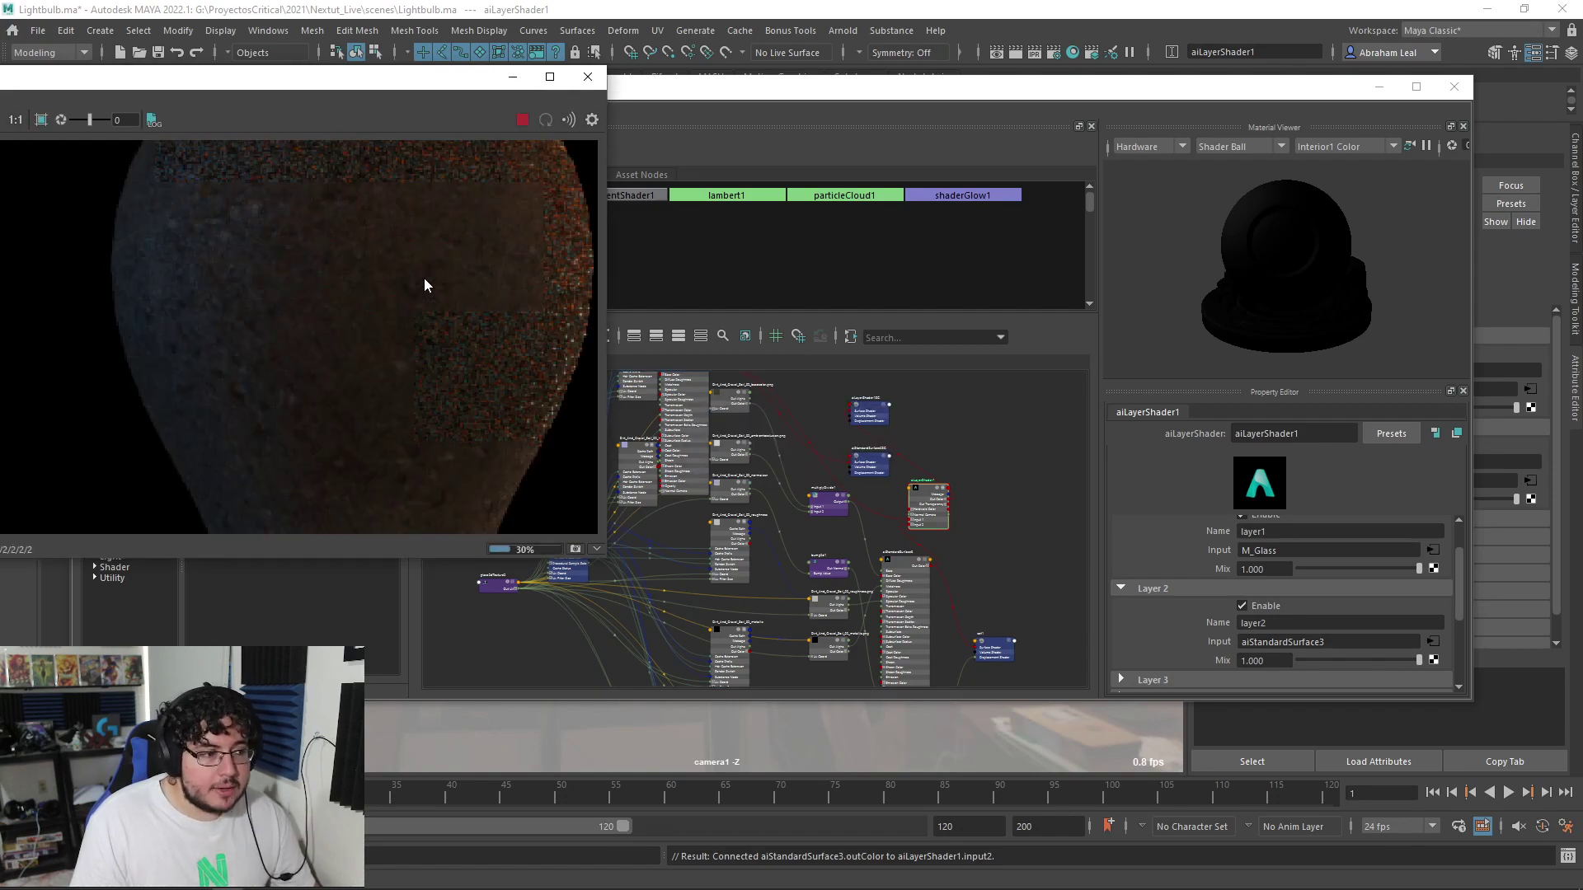
scroll(359, 288, down, 4)
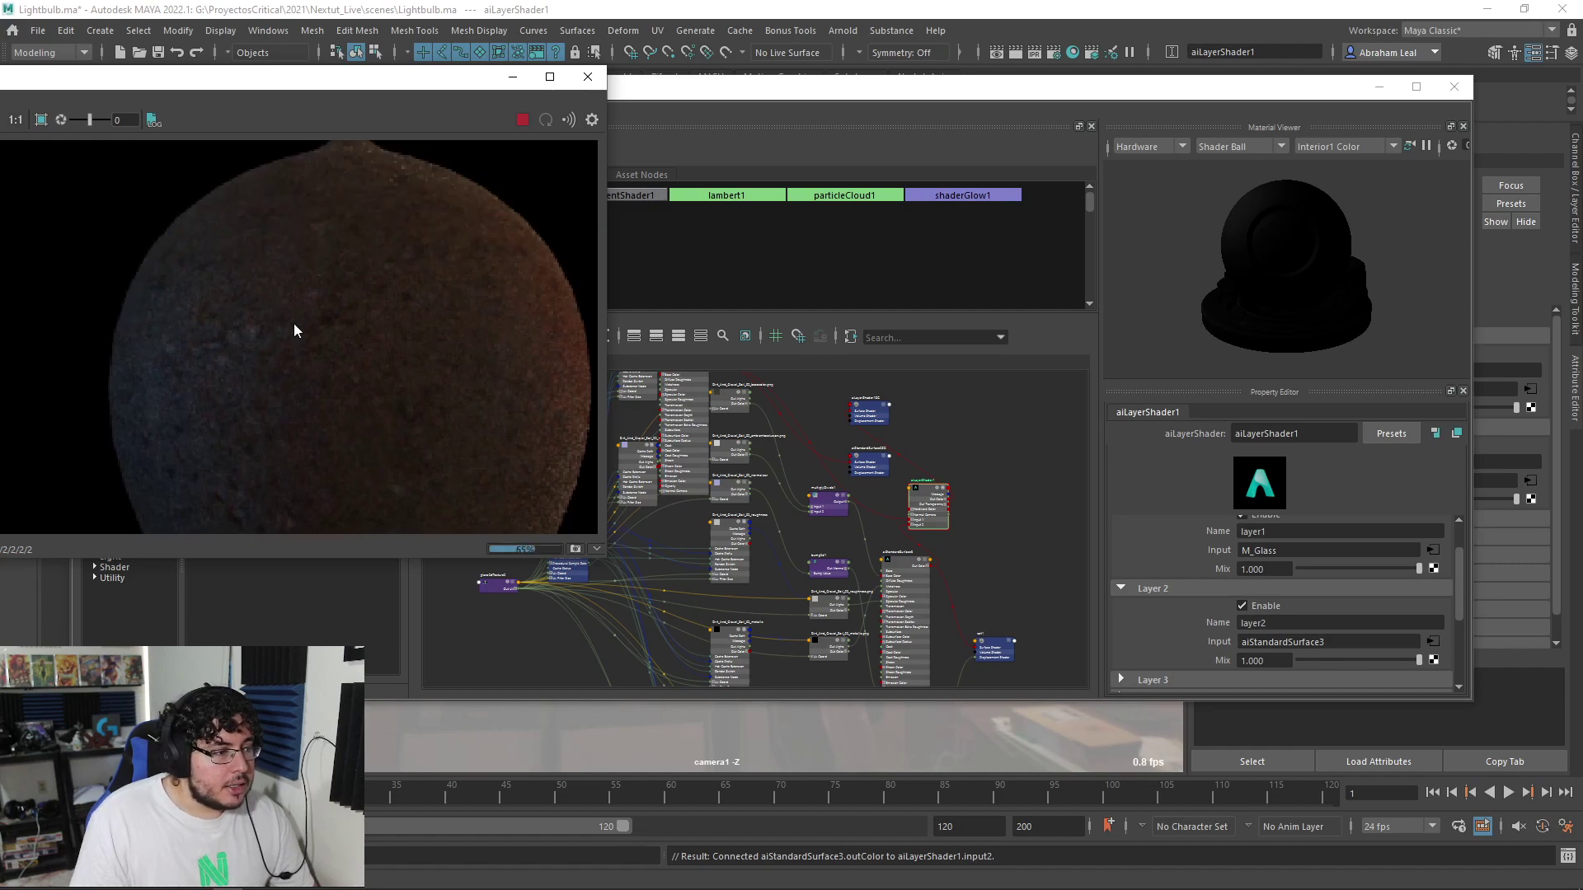
Set Repeat UV to 4 by 4 on the dirt material's place2dTexture2 node and check the whole bulb in the render
alt+middle_drag(779, 550, 954, 467)
scroll(676, 531, up, 5)
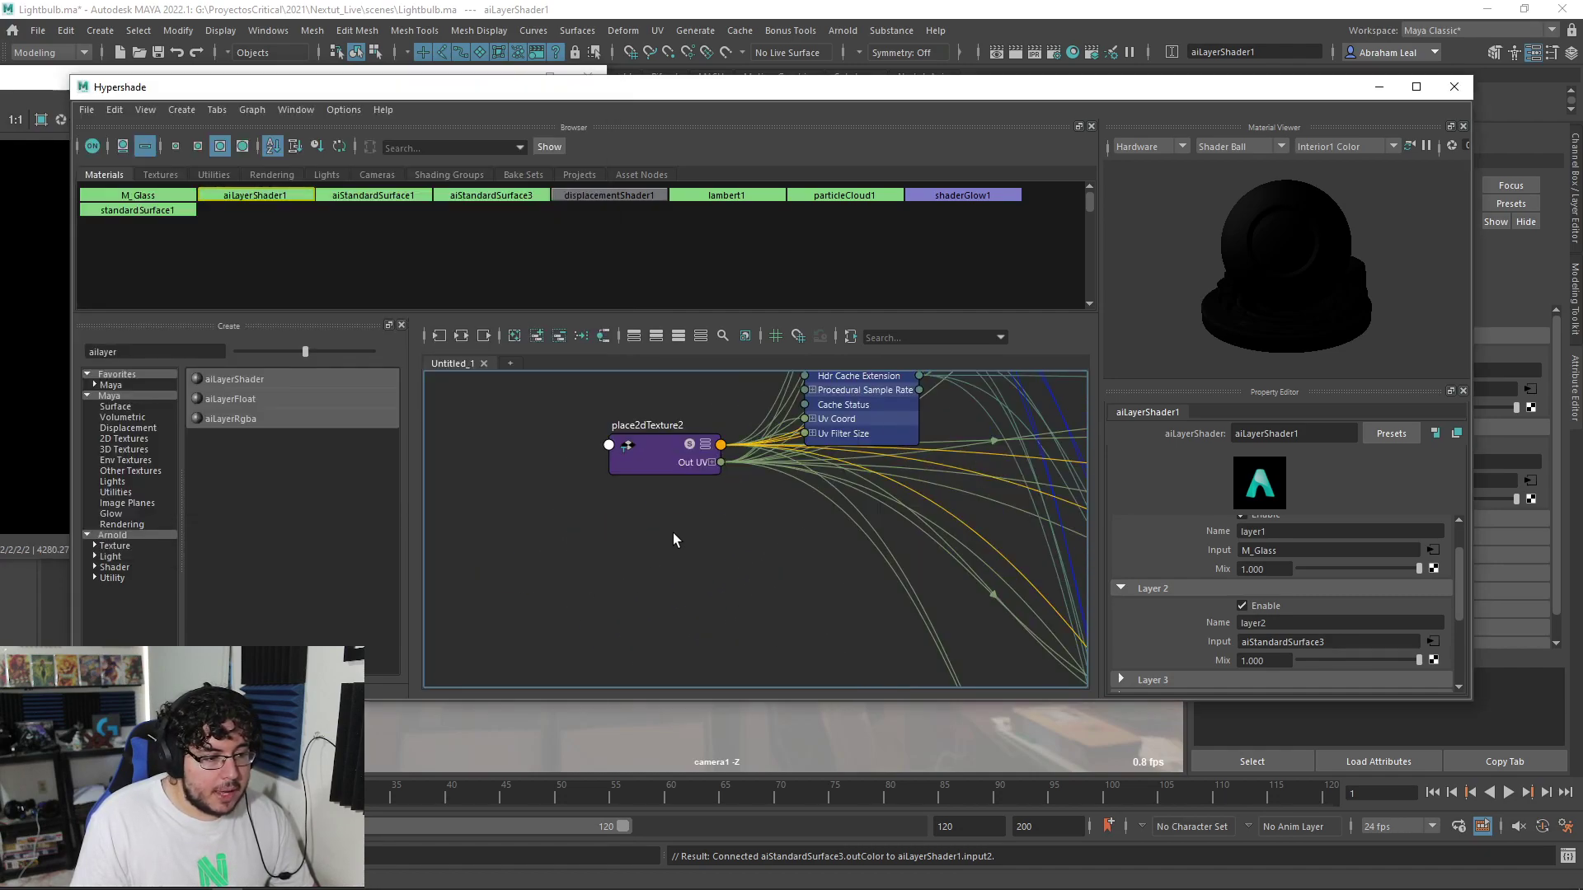
double_click(639, 424)
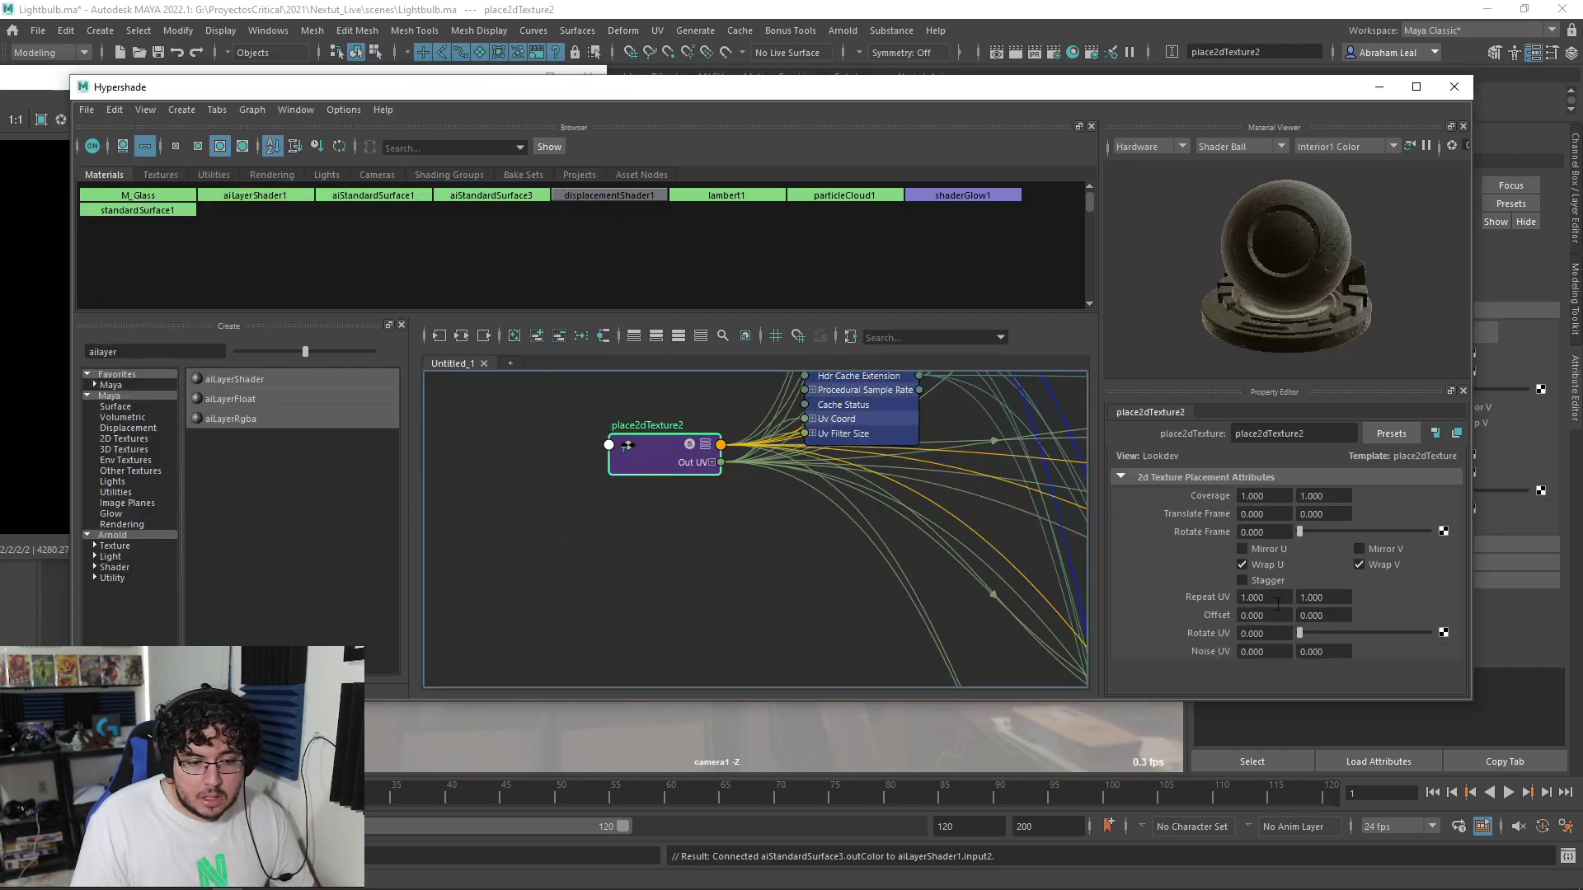
double_click(1277, 600)
text(4)
key(Tab)
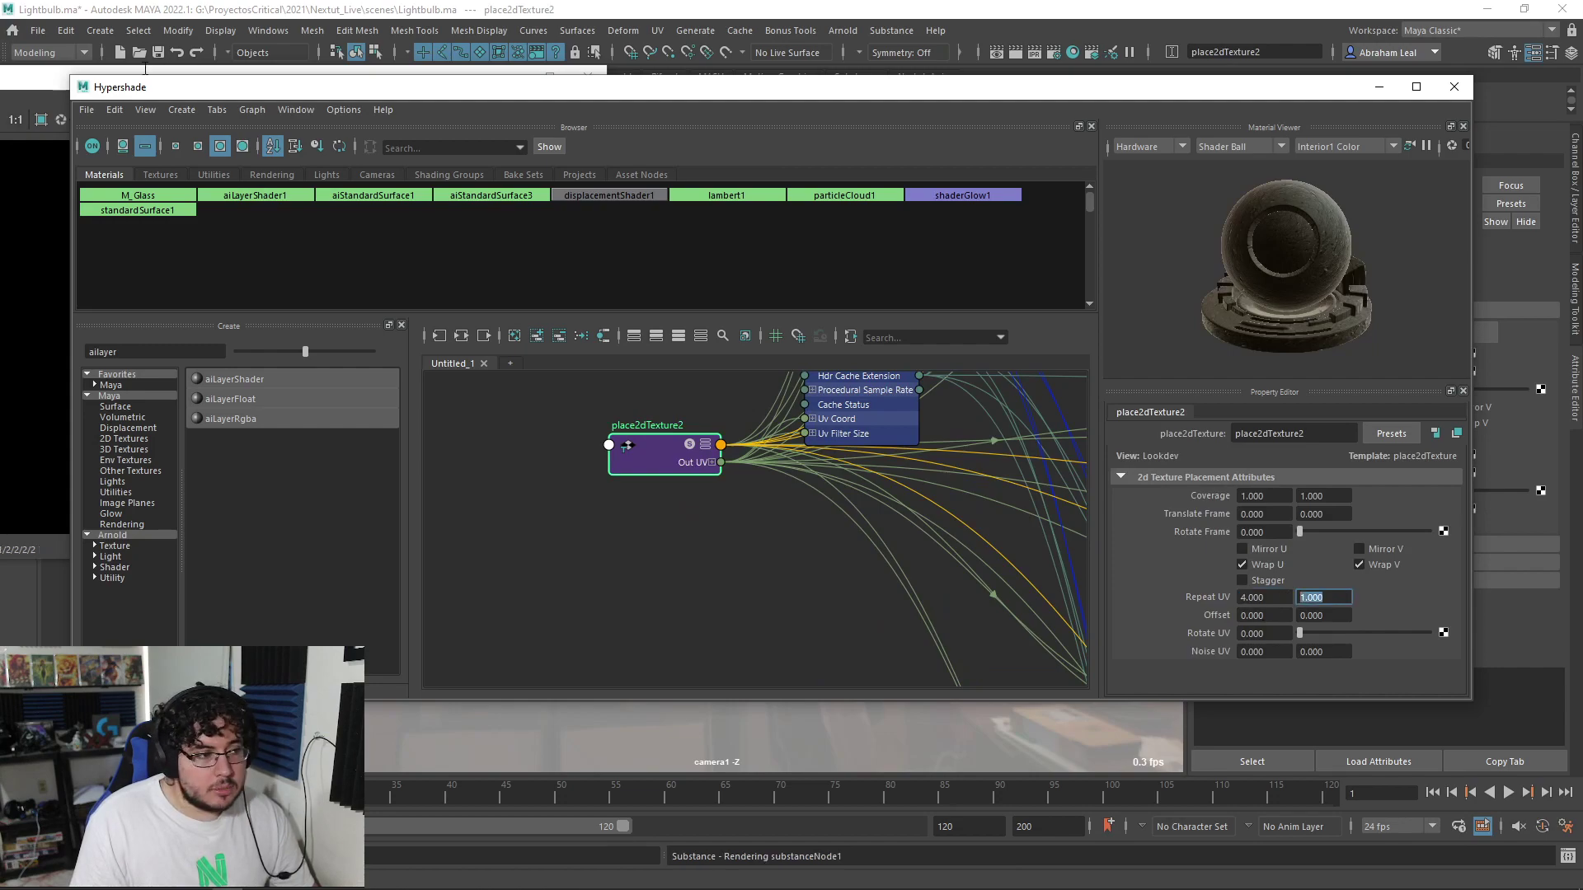
click(50, 81)
text(4)
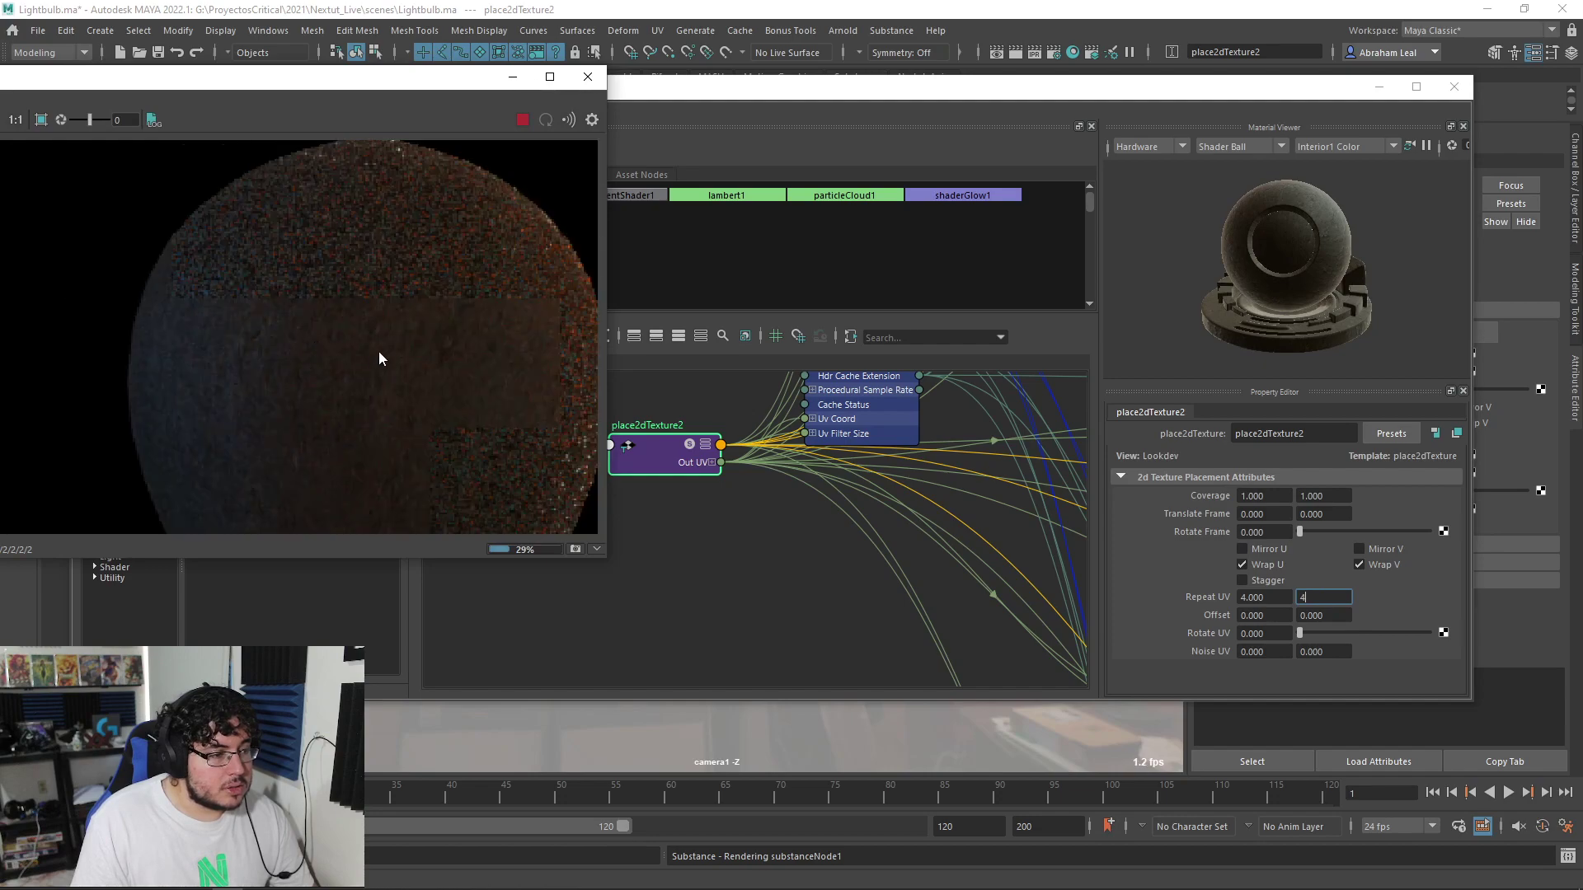
scroll(424, 356, down, 5)
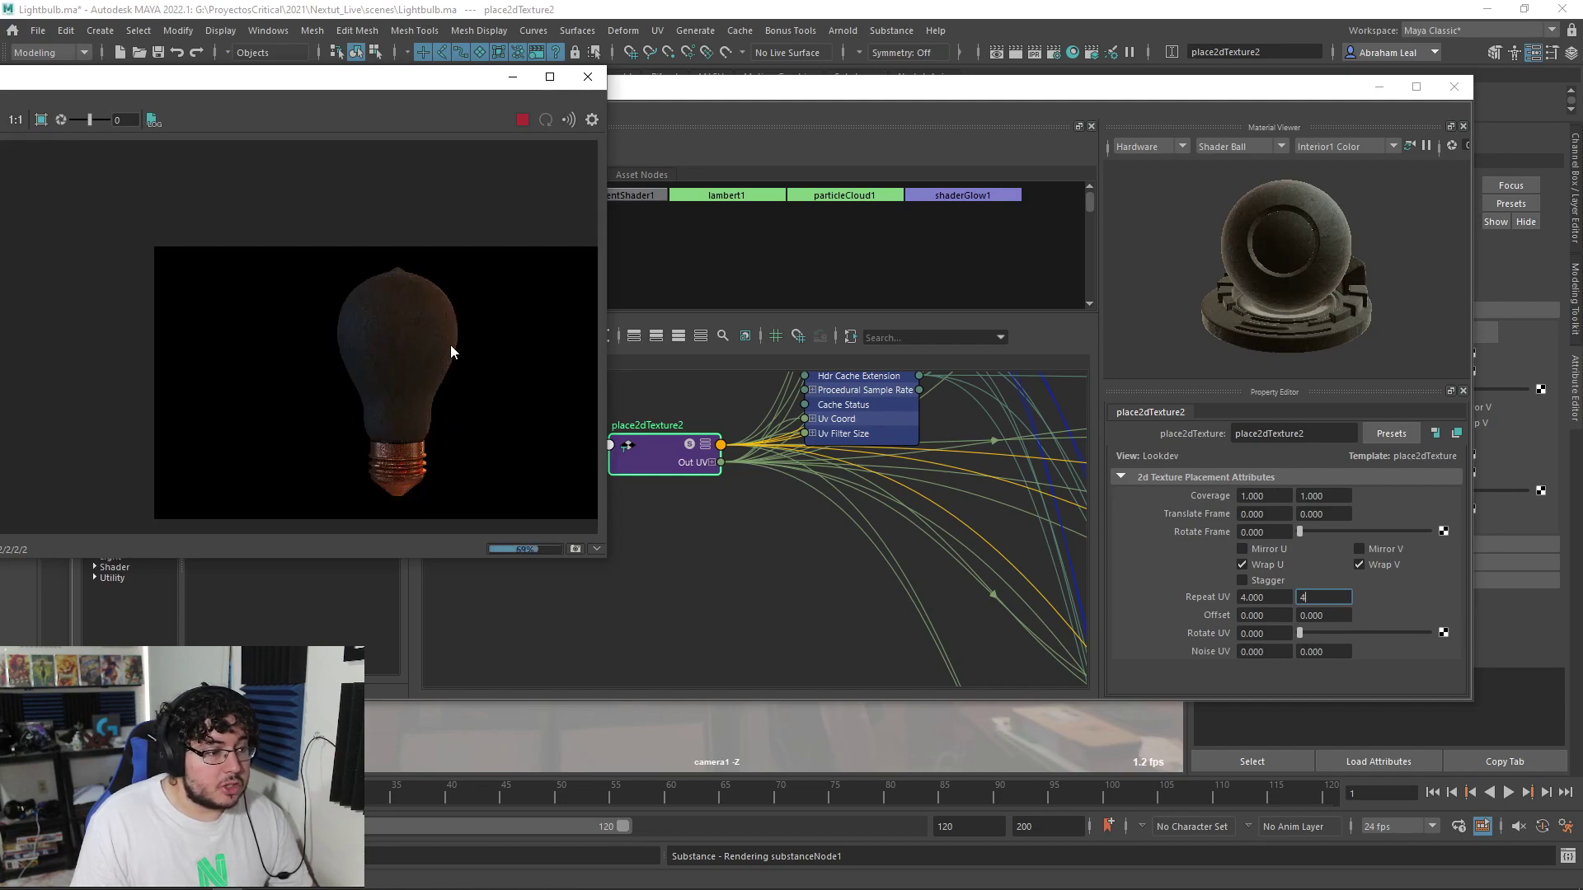
scroll(450, 345, up, 2)
scroll(450, 345, down, 1)
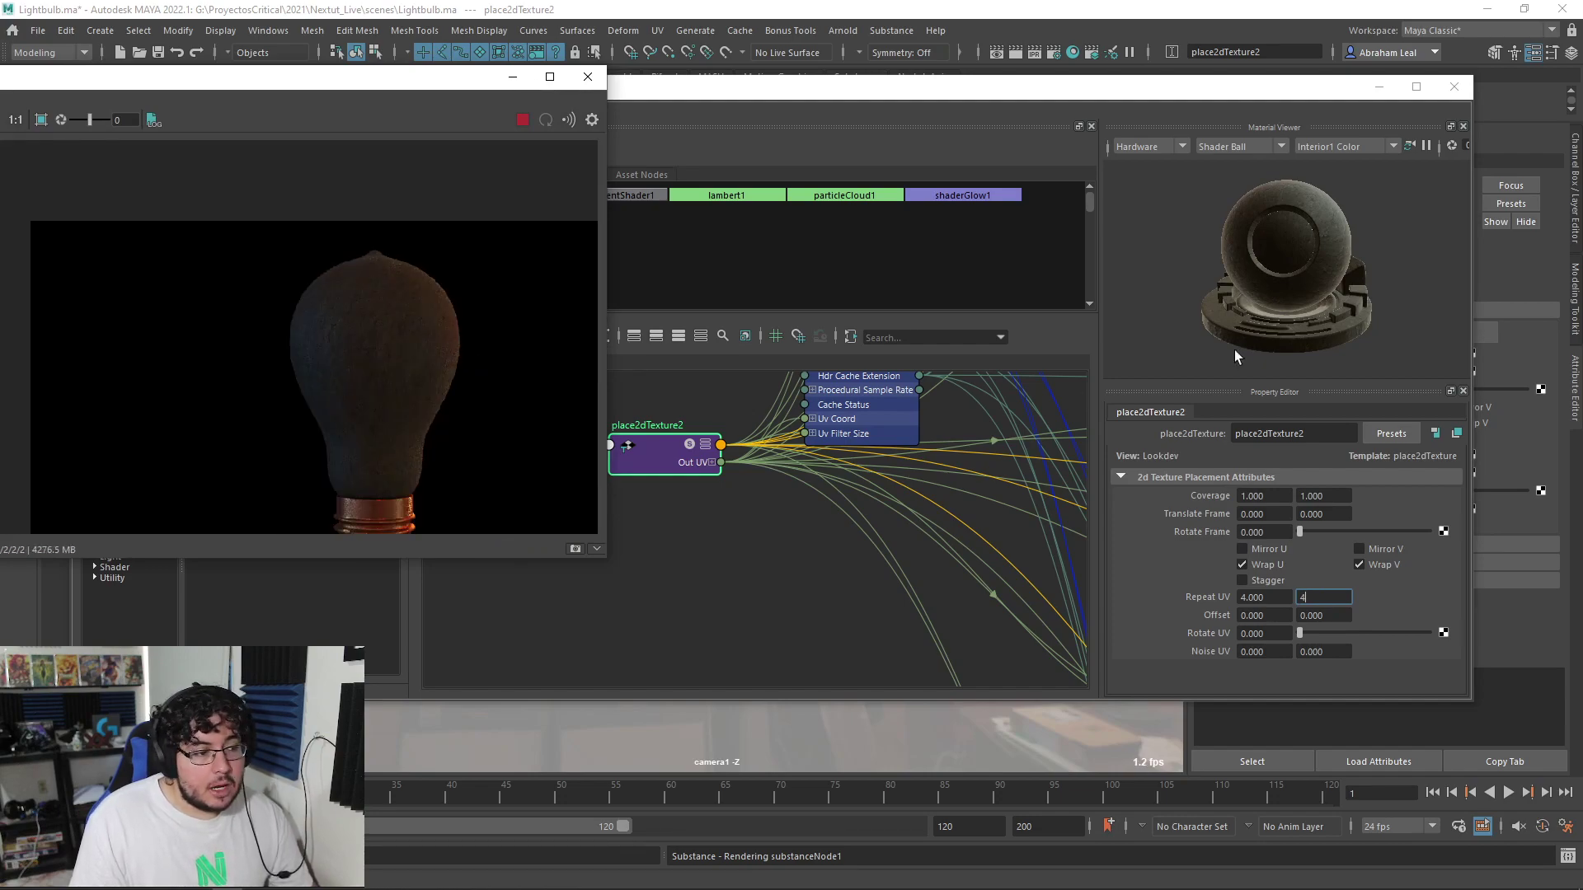
click(525, 126)
Open the Layer 2 settings of aiLayerShader1 and narrow the Hypershade window so the render stays visible beside it
scroll(980, 604, down, 4)
alt+middle_drag(1010, 577, 648, 560)
scroll(873, 542, up, 2)
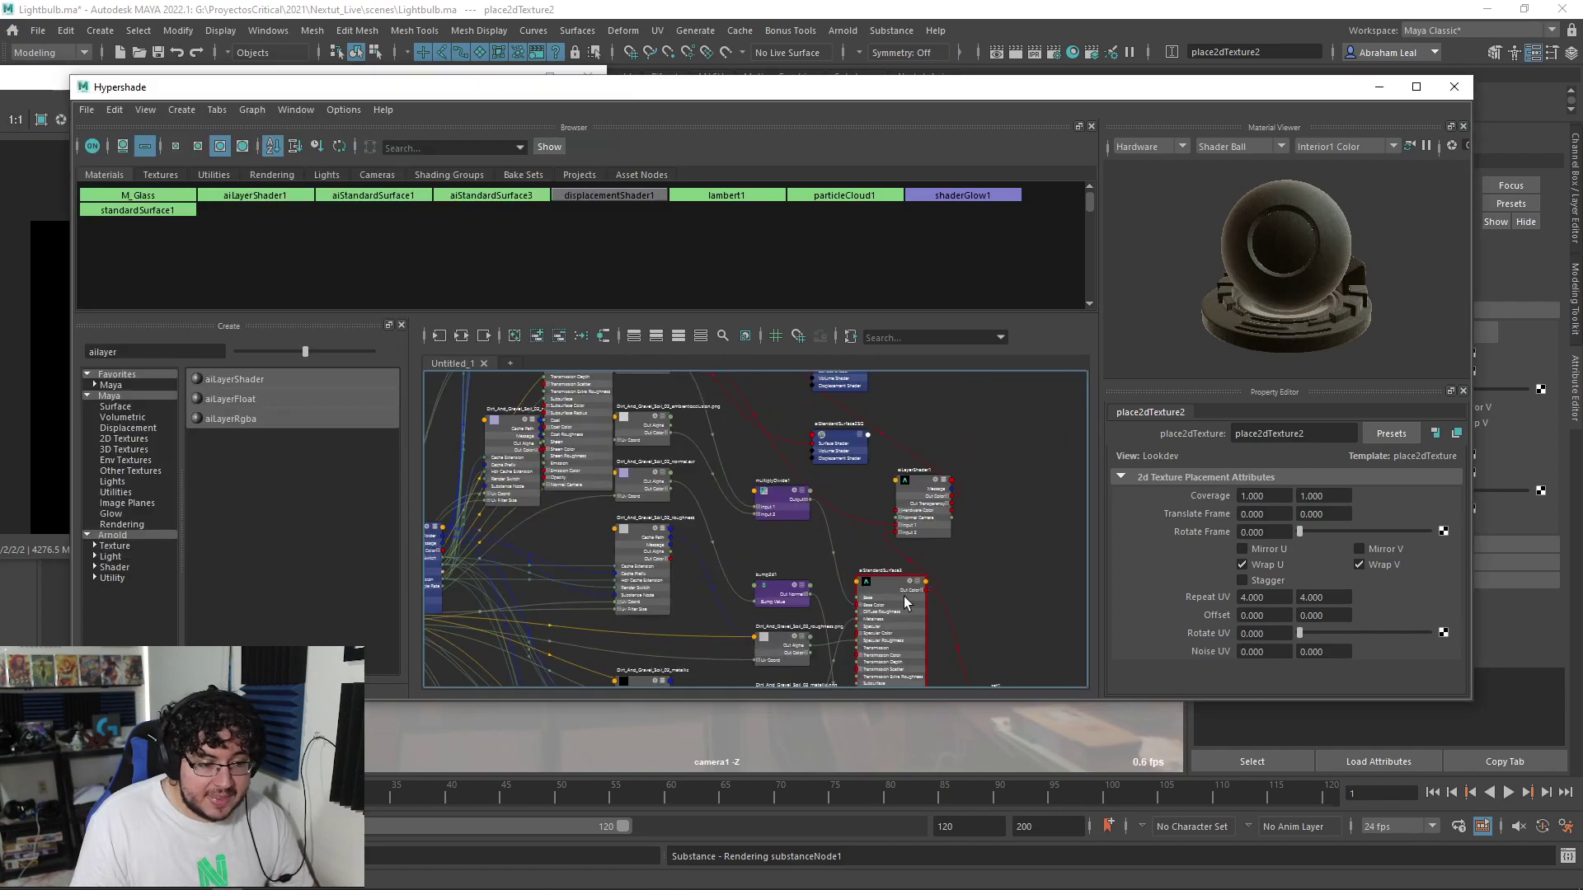
click(920, 506)
scroll(1319, 647, down, 2)
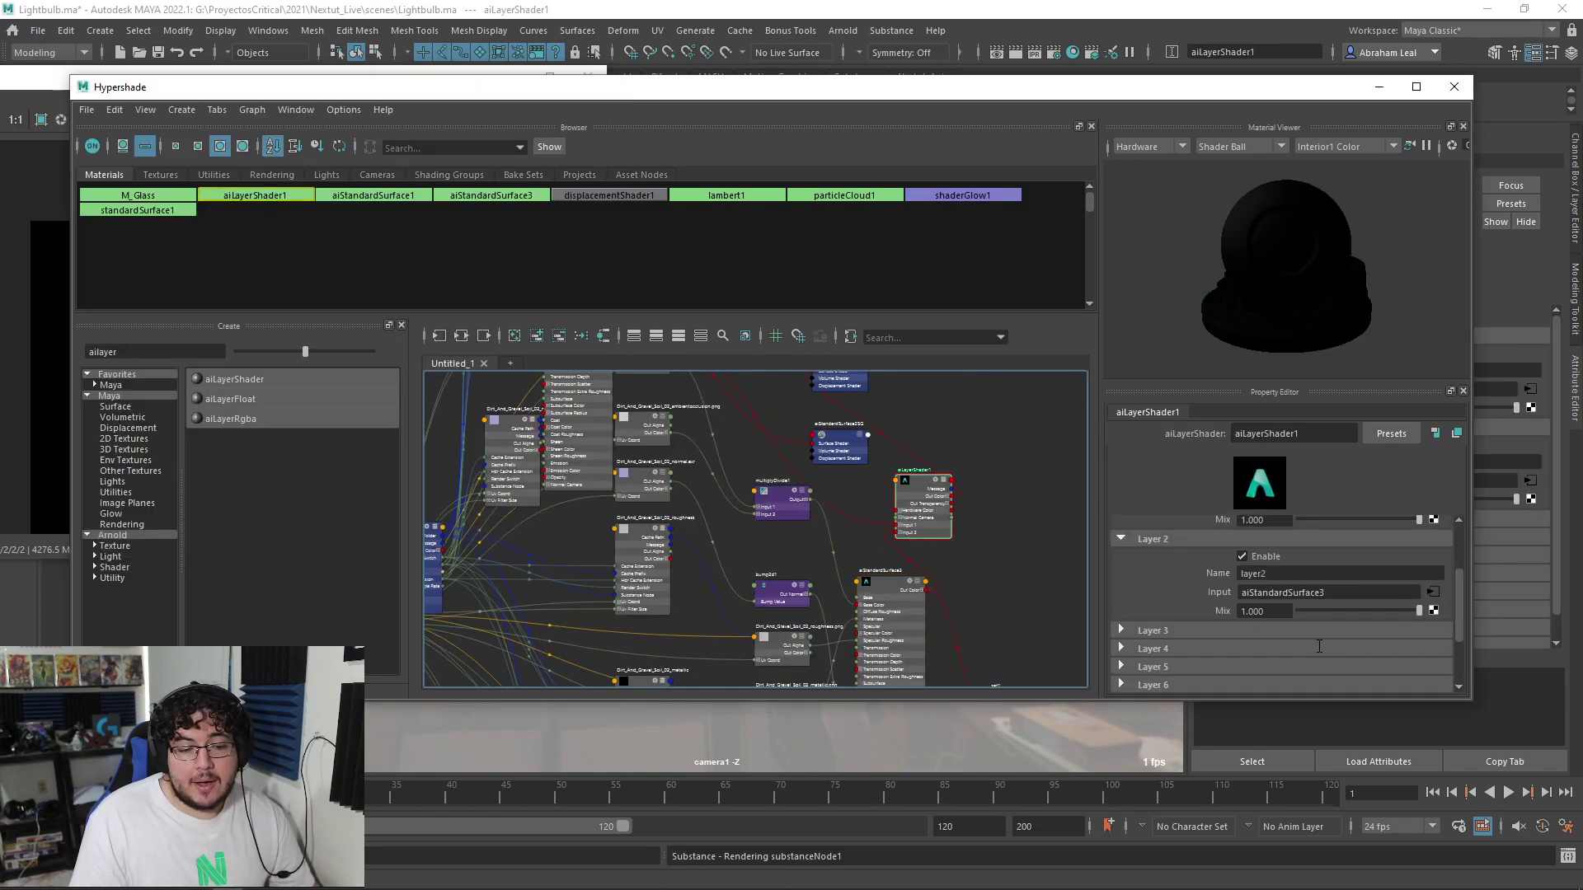
drag(230, 92, 333, 73)
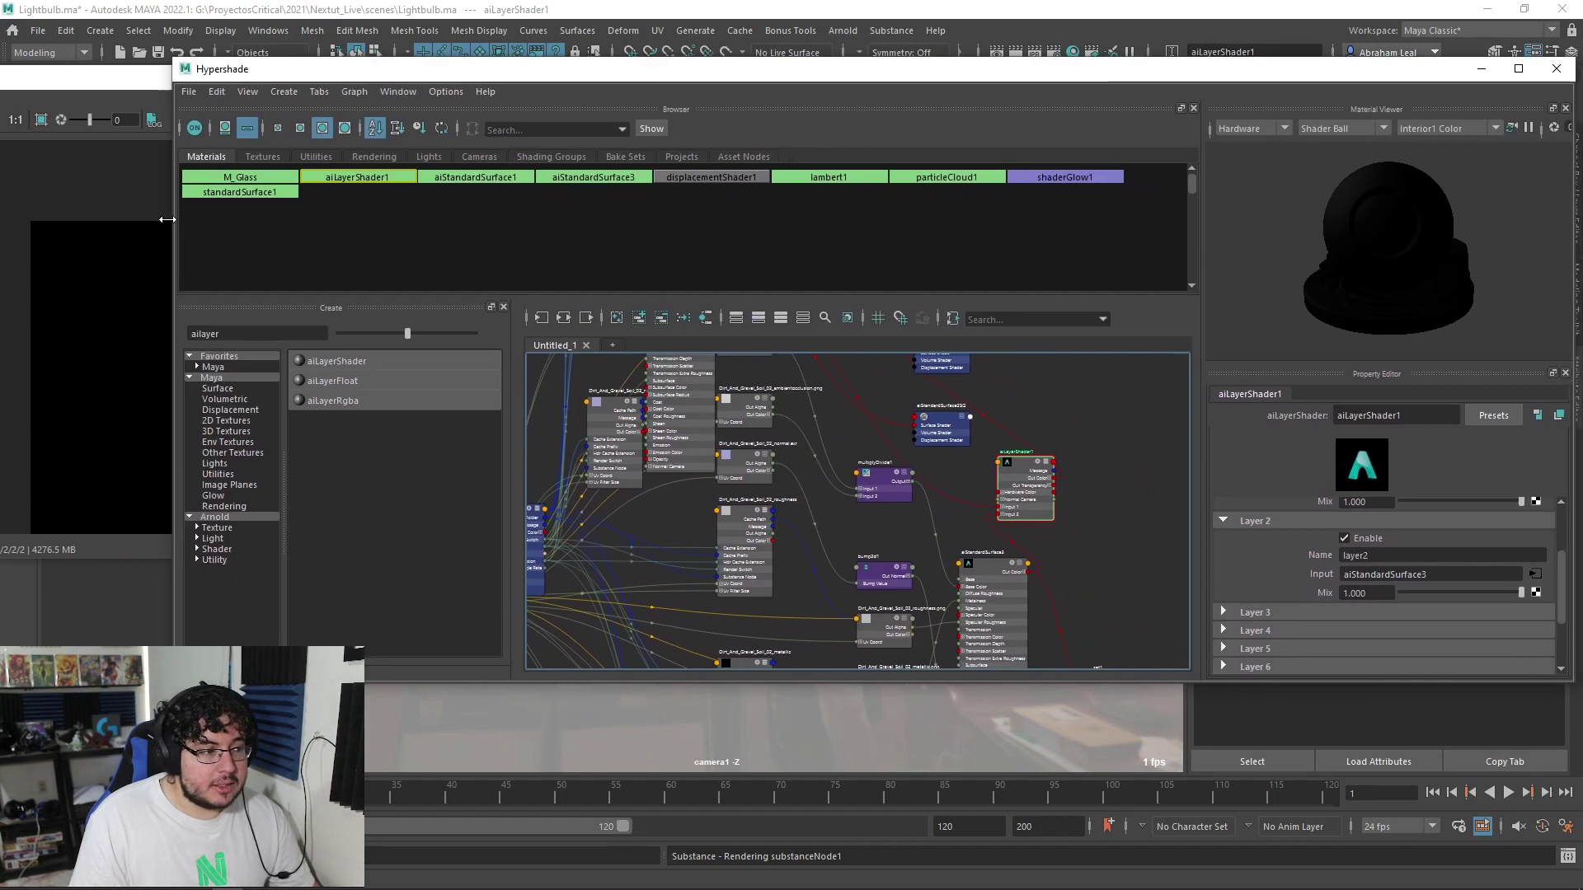
drag(169, 217, 633, 216)
drag(859, 69, 752, 57)
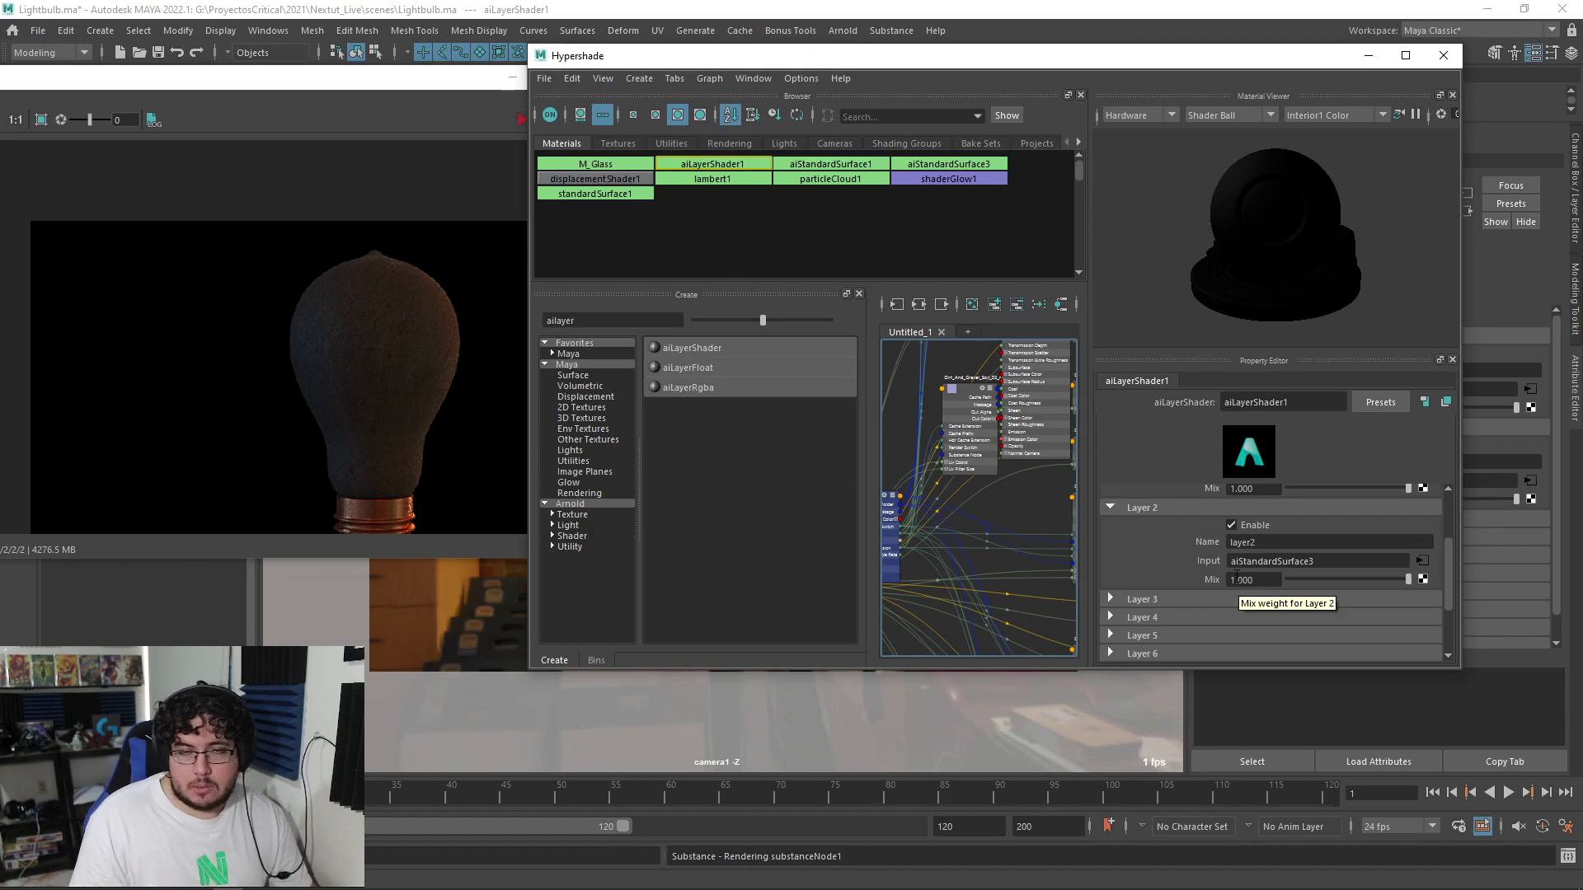
Connect a new File texture to the Layer 2 Mix of aiLayerShader1
click(1422, 580)
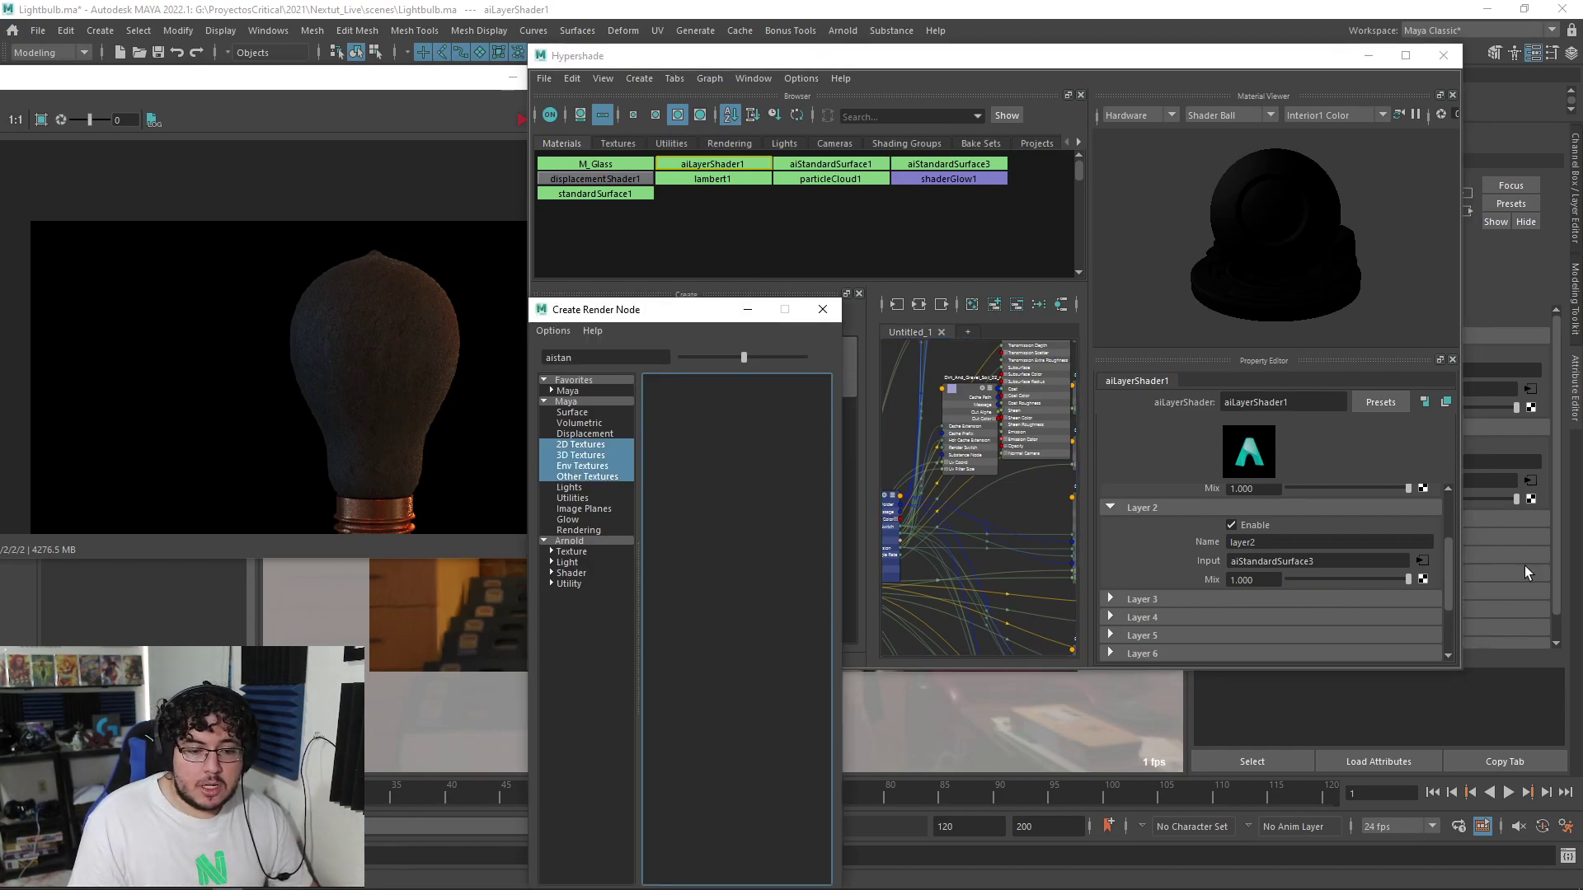
drag(598, 359, 471, 362)
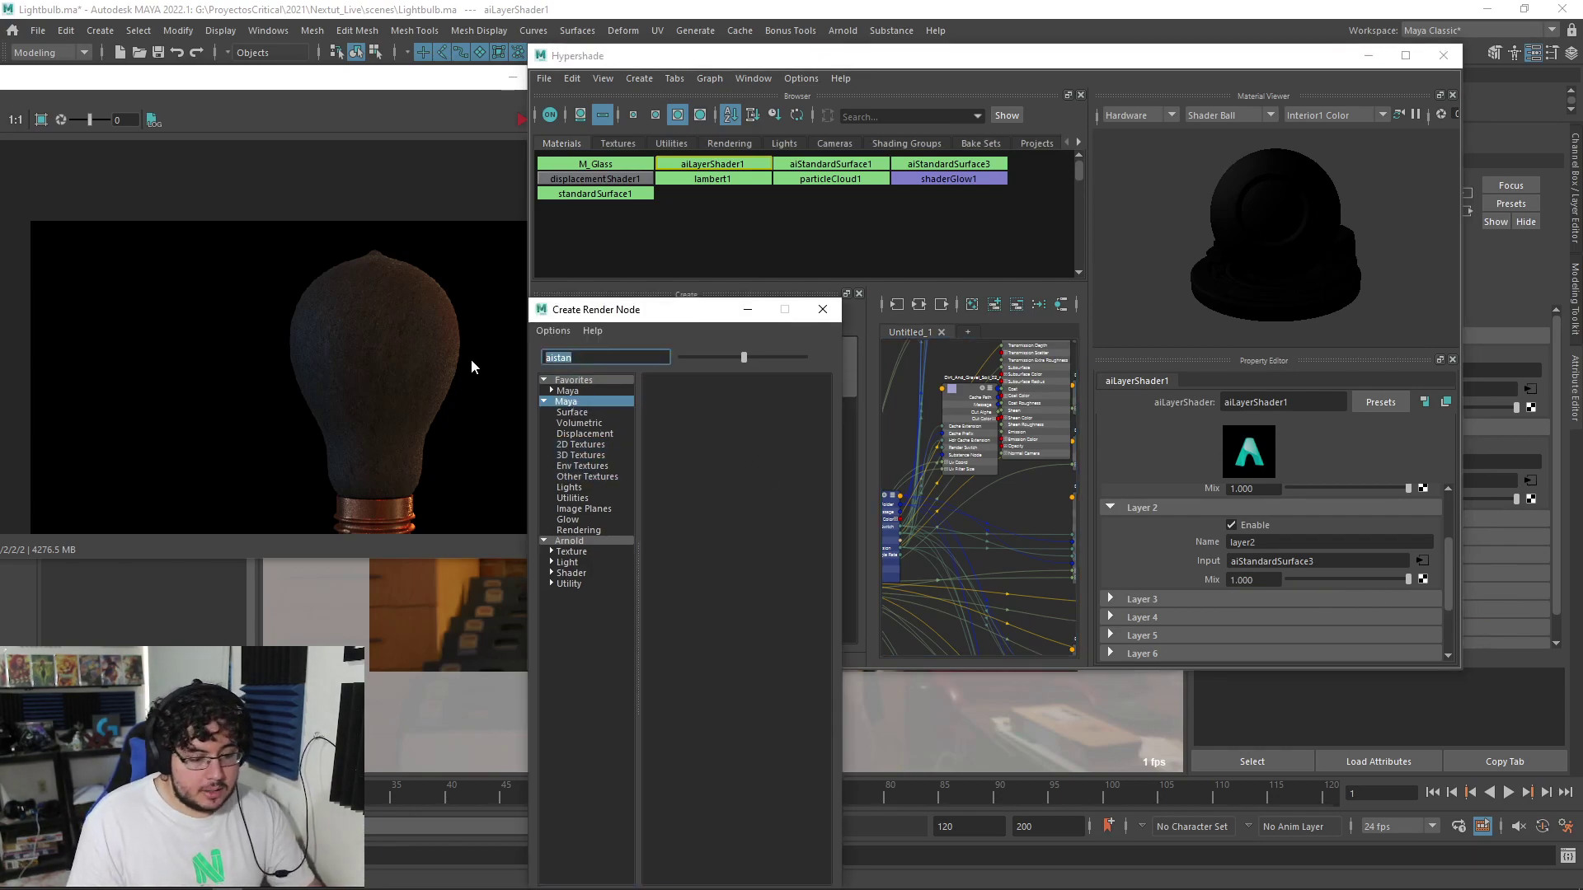
key(BackSpace)
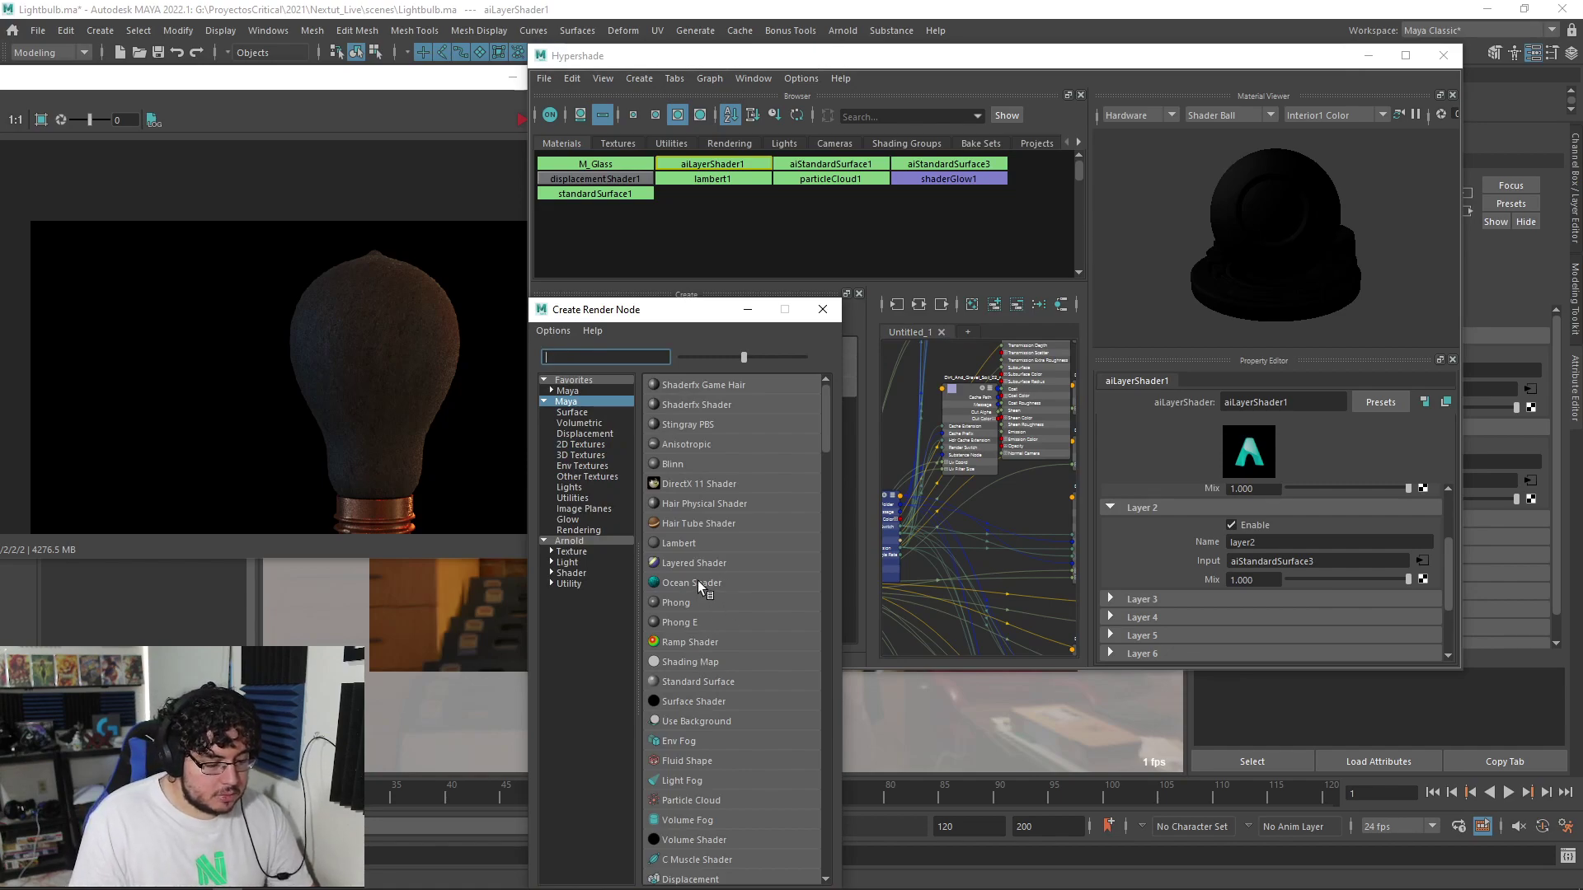
text(tex)
key(BackSpace)
key(BackSpace)
key(BackSpace)
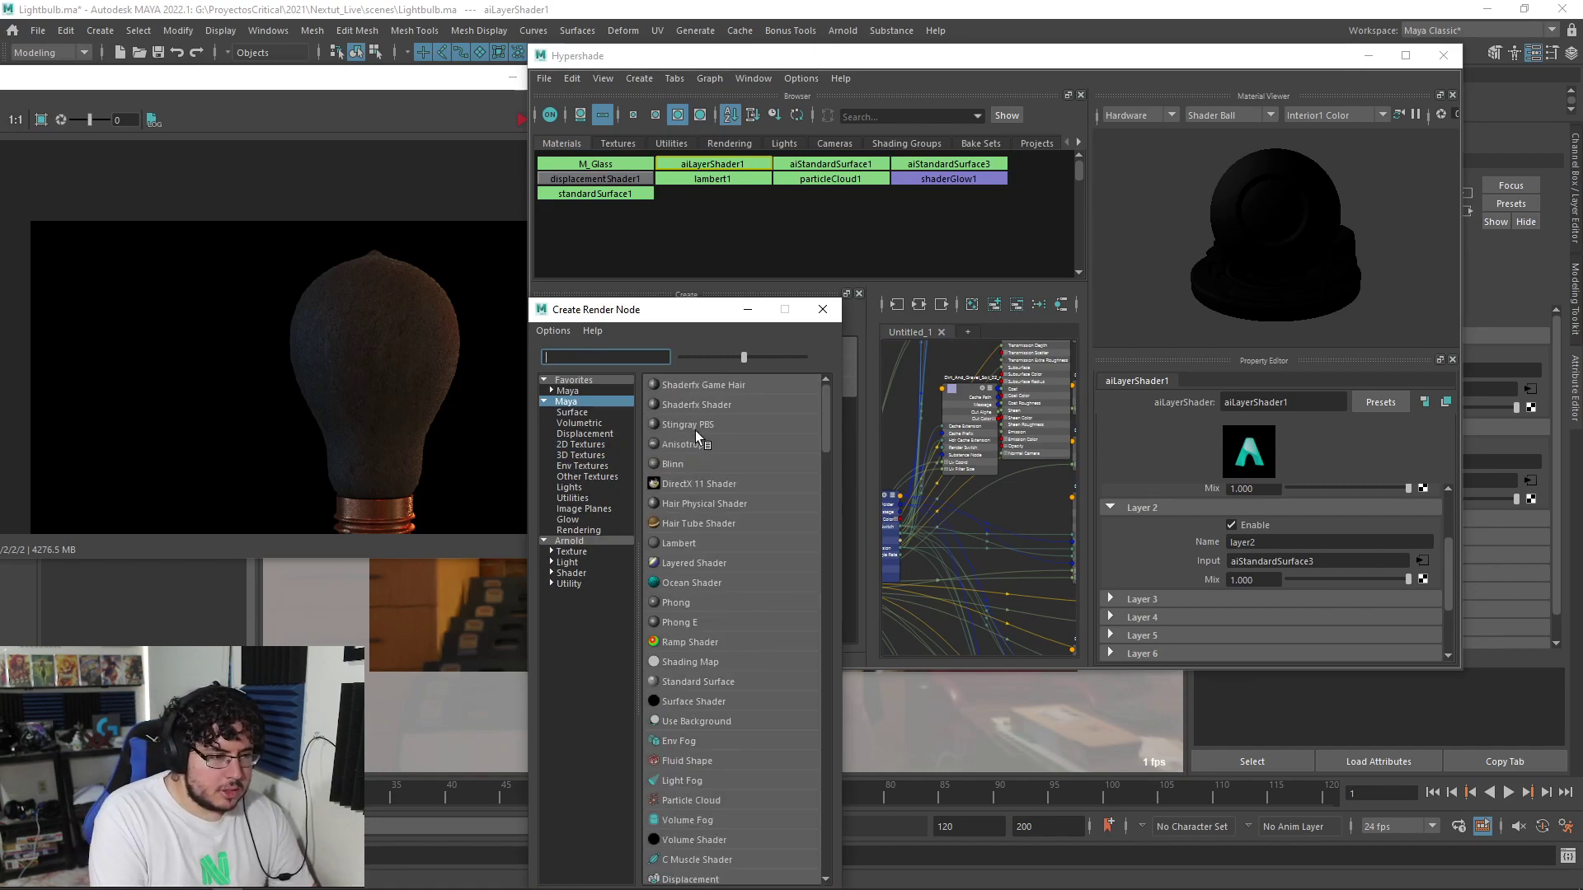
text(file)
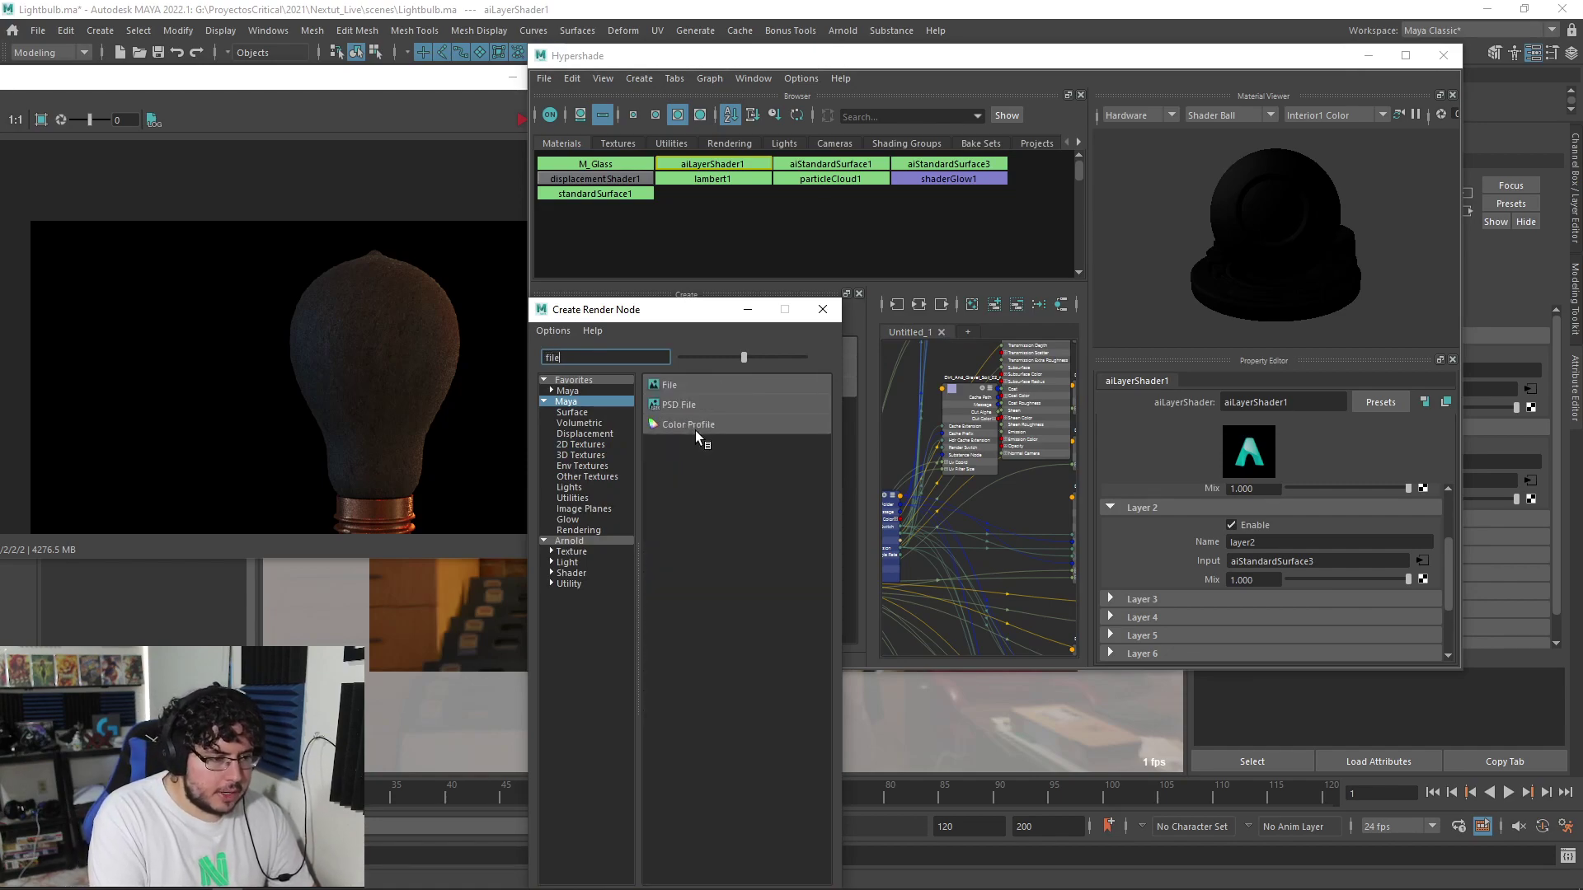
click(670, 385)
Load the dirt-spots mask JPG from the project's sourceimages folder into the new file texture
click(1426, 516)
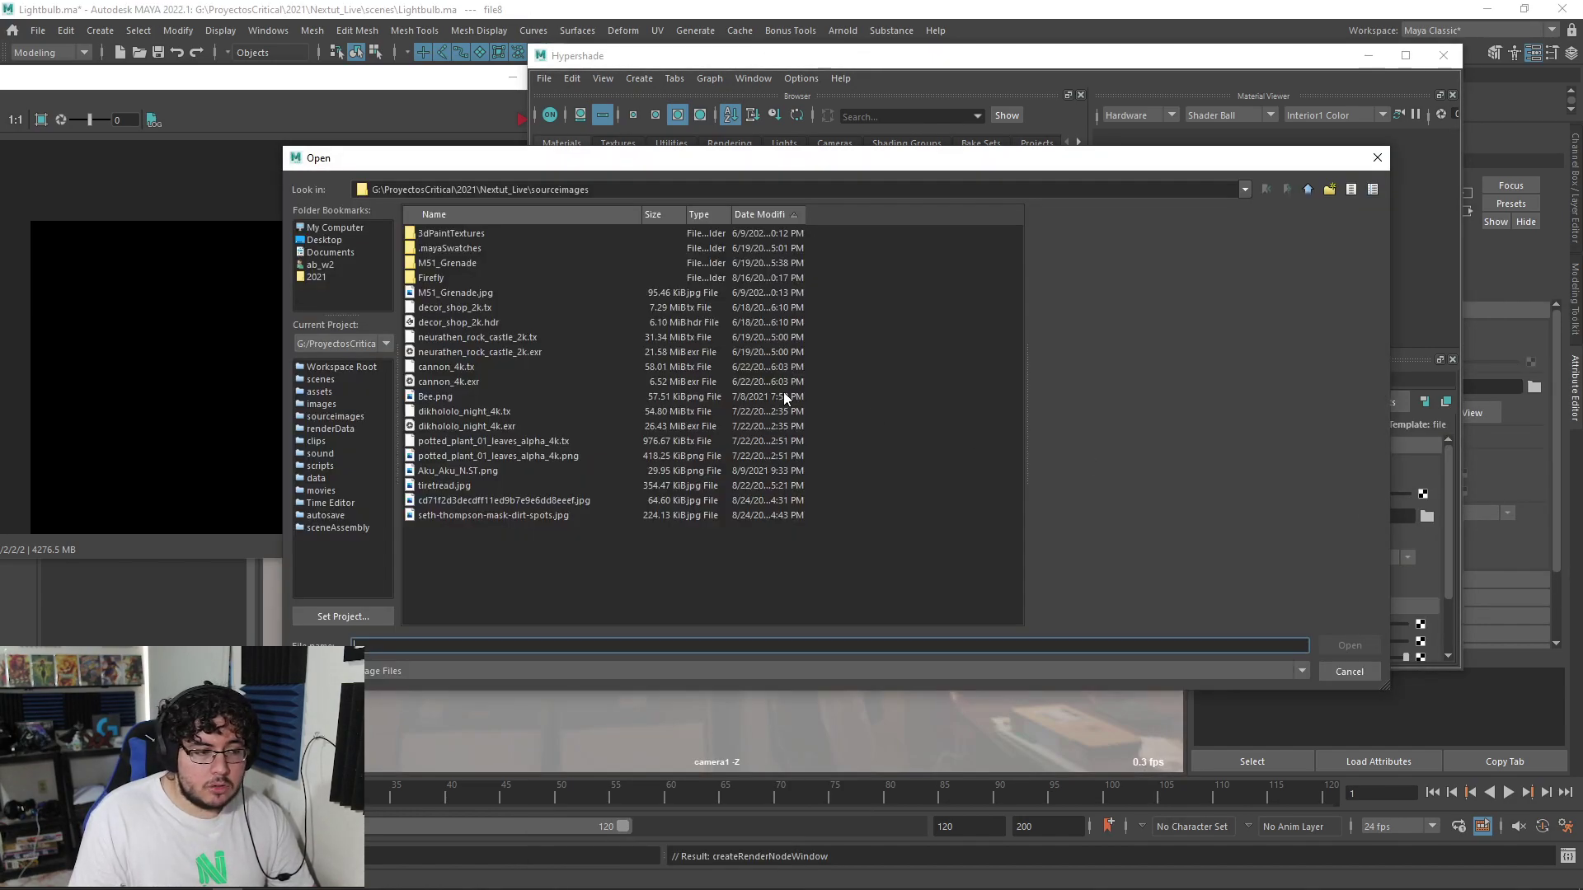
click(501, 516)
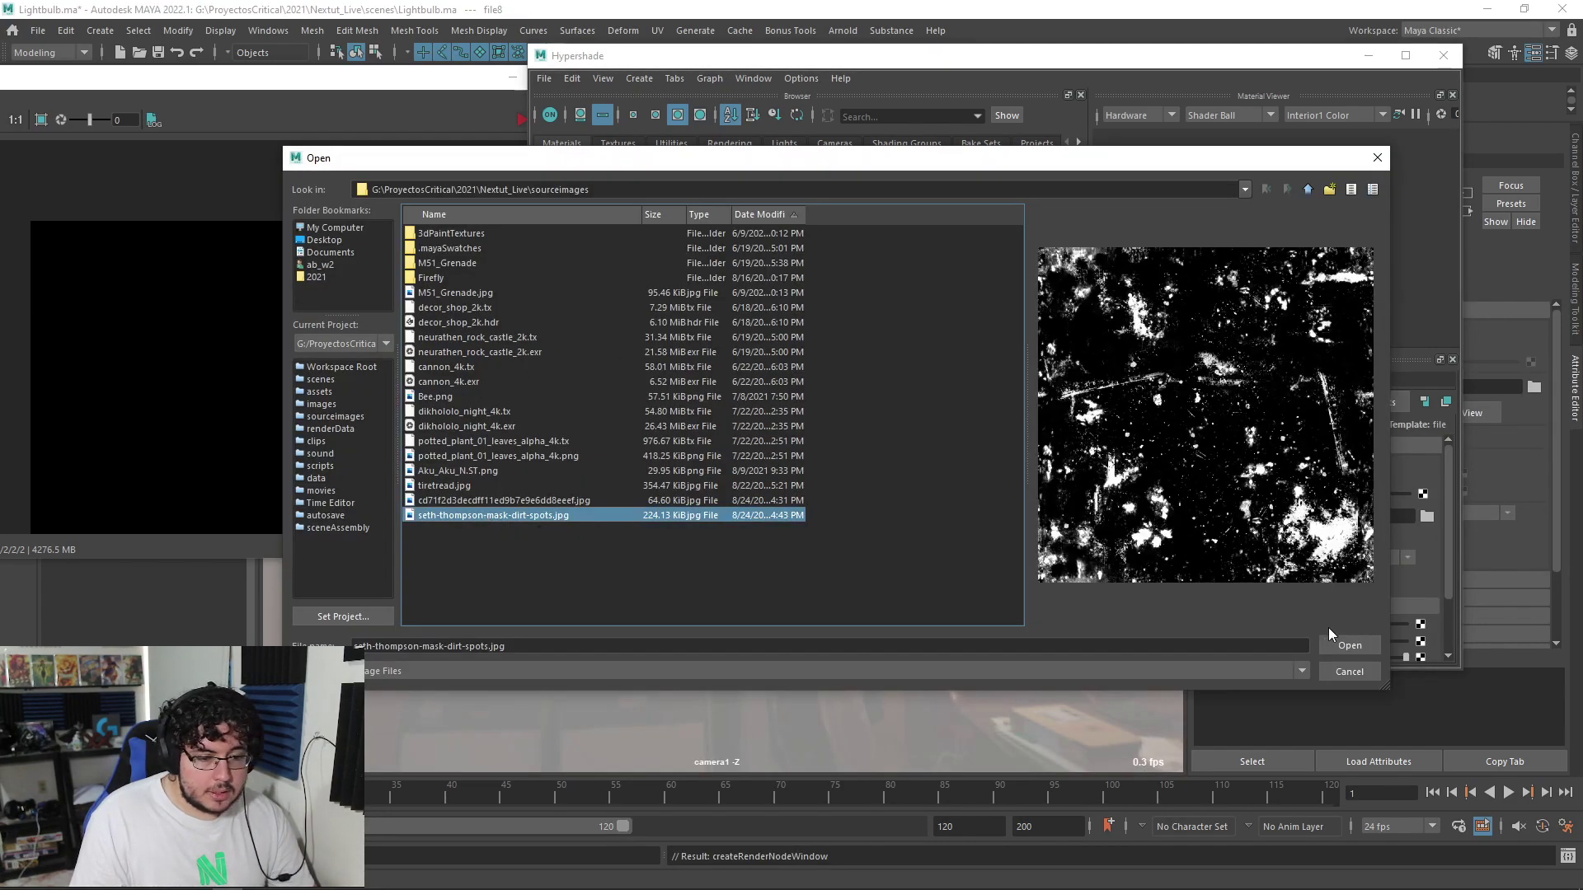
click(1348, 642)
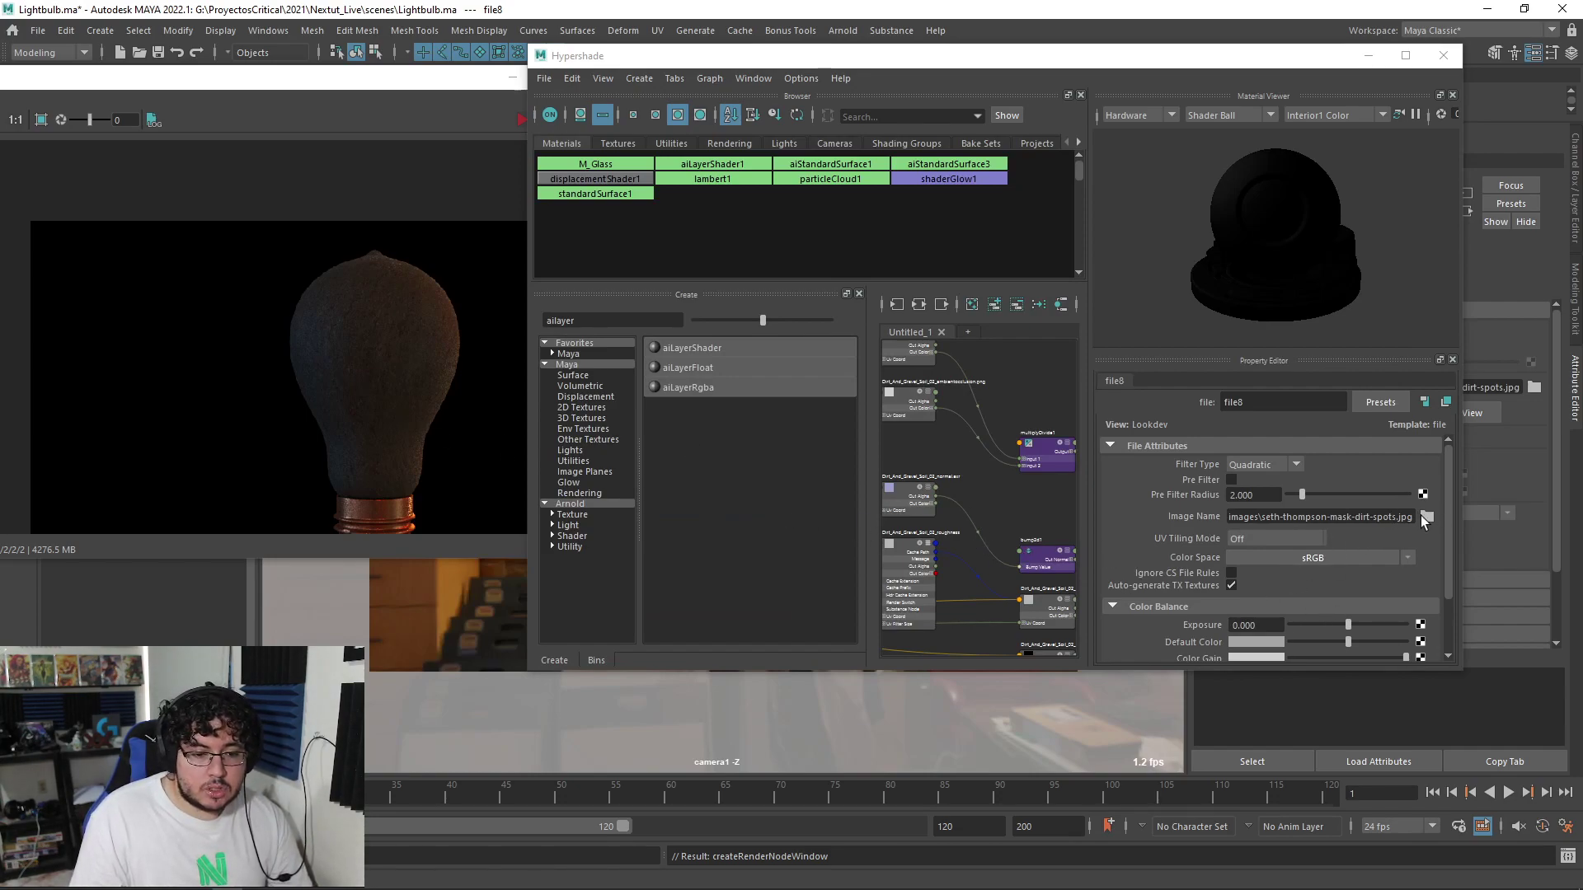
Restart the Arnold render and examine the bulb's glass up close with the mask driving the dirt layer
click(478, 91)
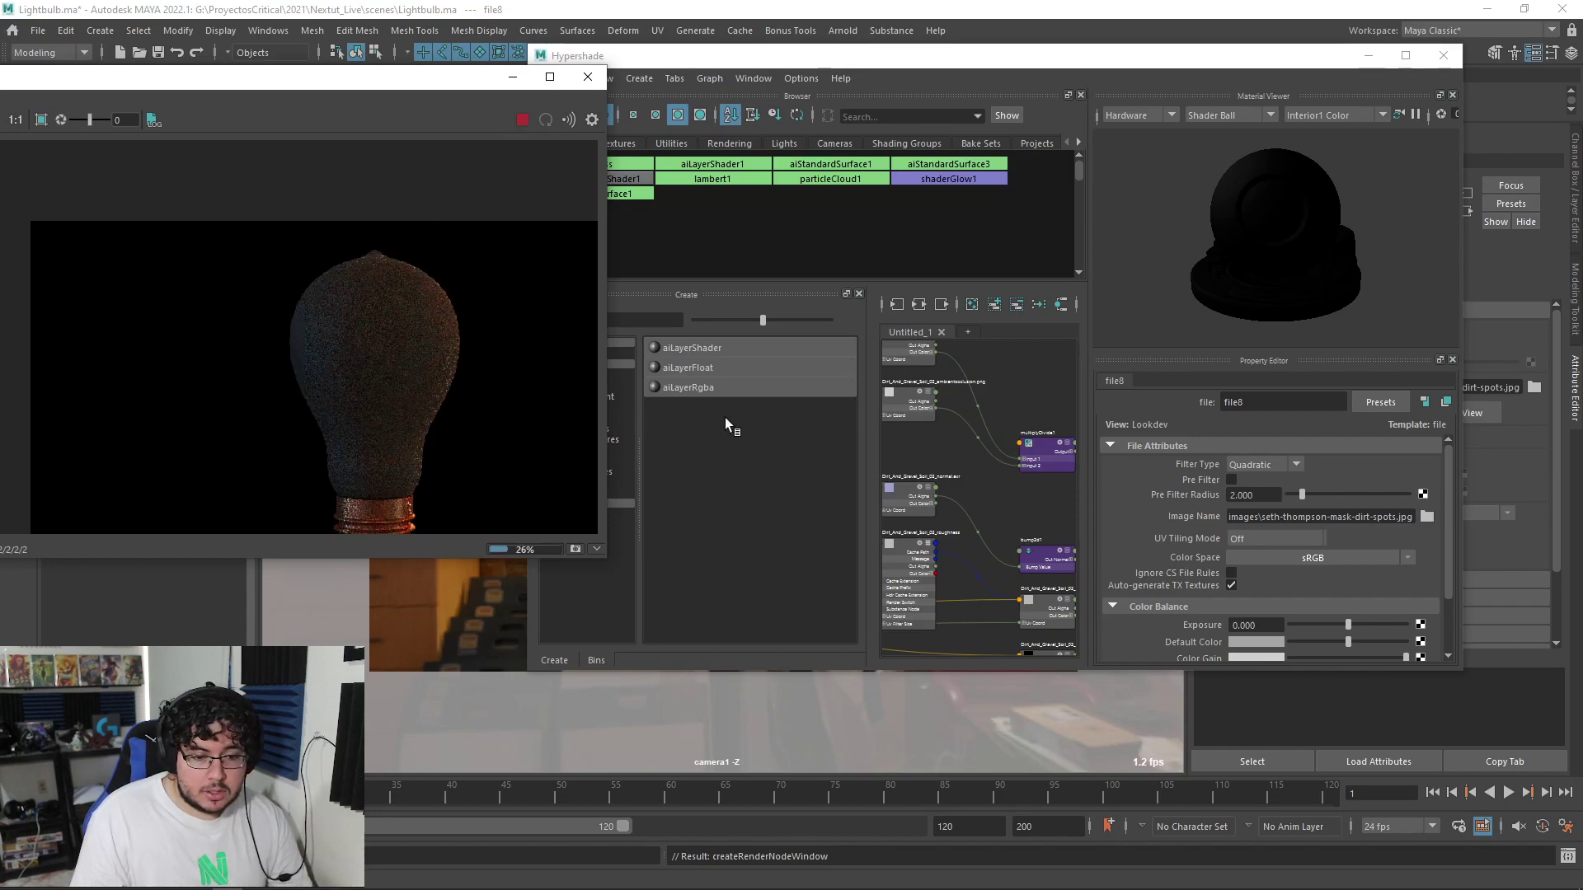
scroll(422, 352, up, 5)
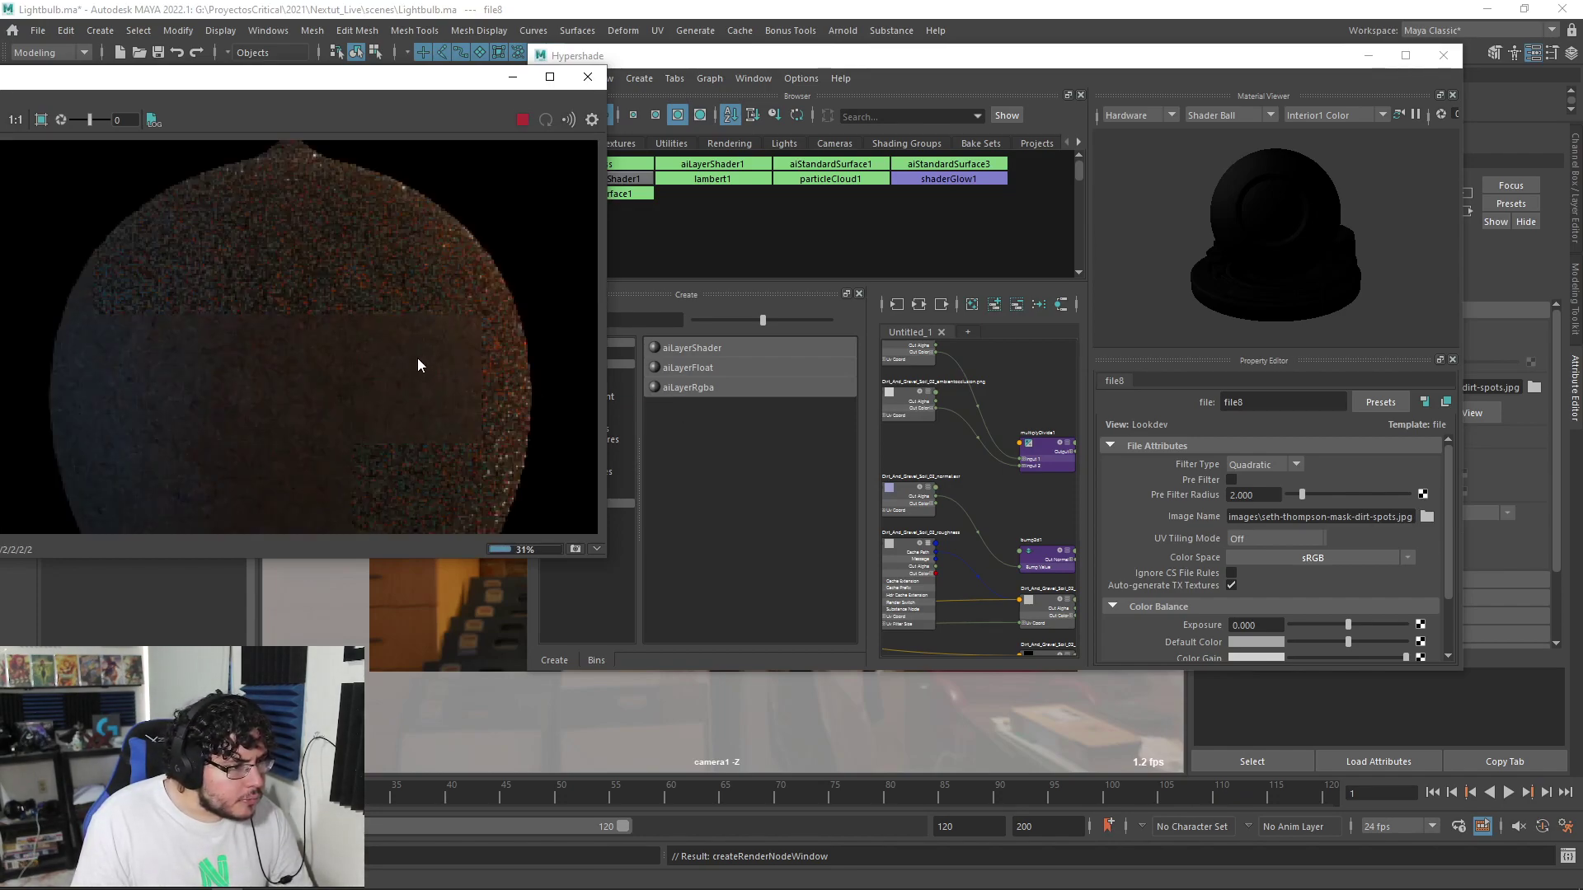
scroll(417, 358, down, 3)
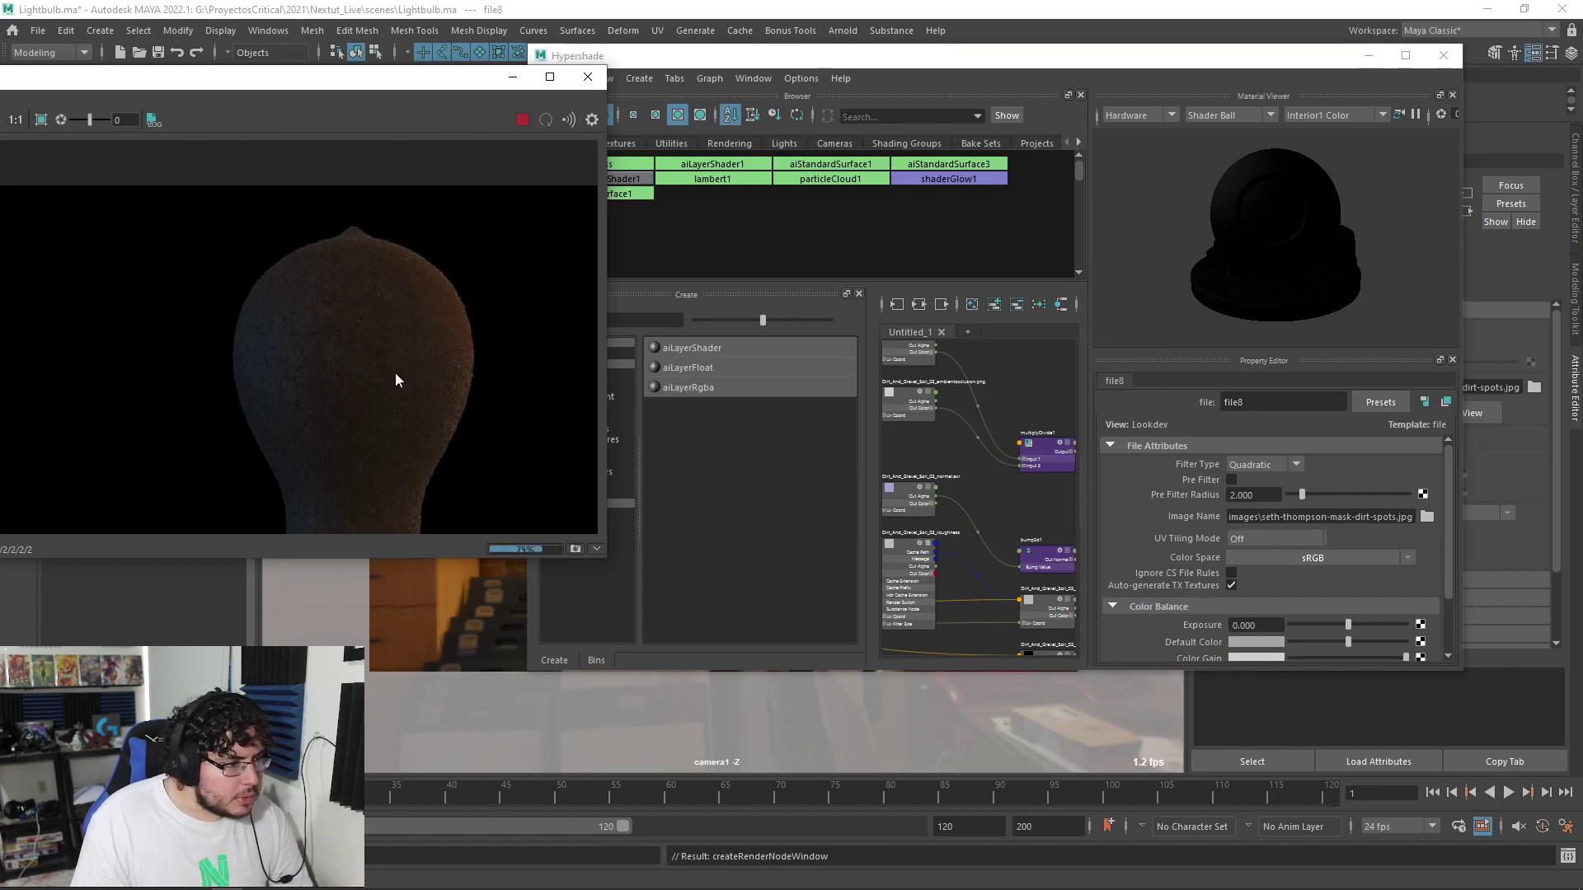
middle_drag(413, 411, 379, 275)
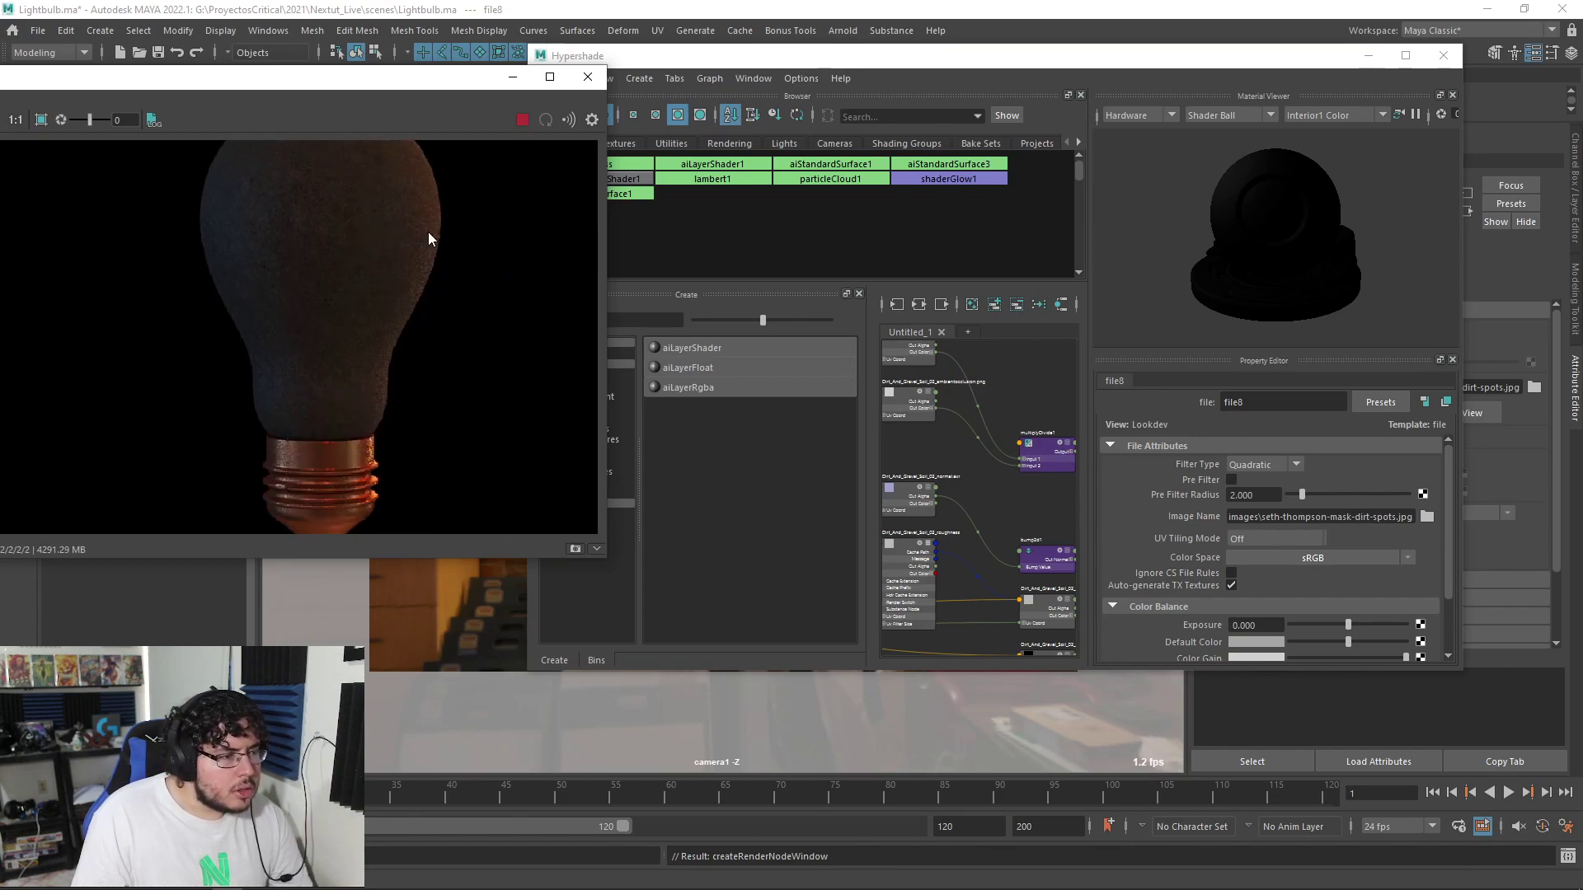
scroll(414, 249, up, 3)
key(alt+Tab)
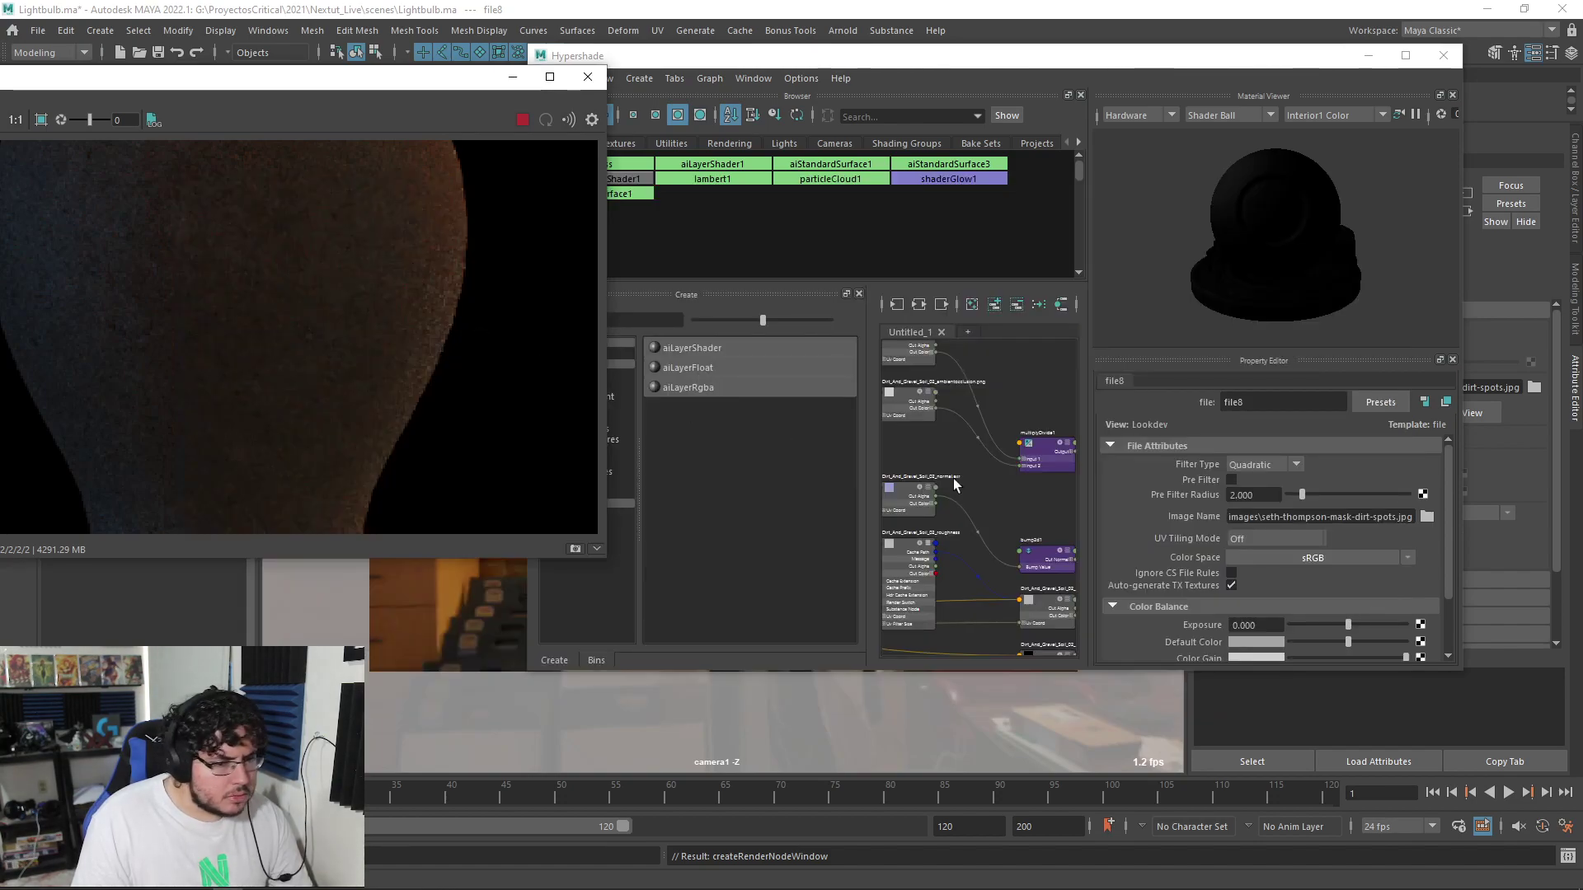
Set the color space of the Layer 2 Mix mask texture to Raw and check the whole bulb in the render
click(1009, 516)
alt+middle_drag(1010, 517, 842, 486)
mouse_move(960, 486)
alt+middle_down()
mouse_move(967, 511)
mouse_move(901, 519)
mouse_move(962, 561)
alt+middle_up()
scroll(963, 561, down, 3)
scroll(992, 496, up, 3)
alt+middle_drag(1046, 422, 876, 603)
click(937, 467)
scroll(1236, 527, up, 2)
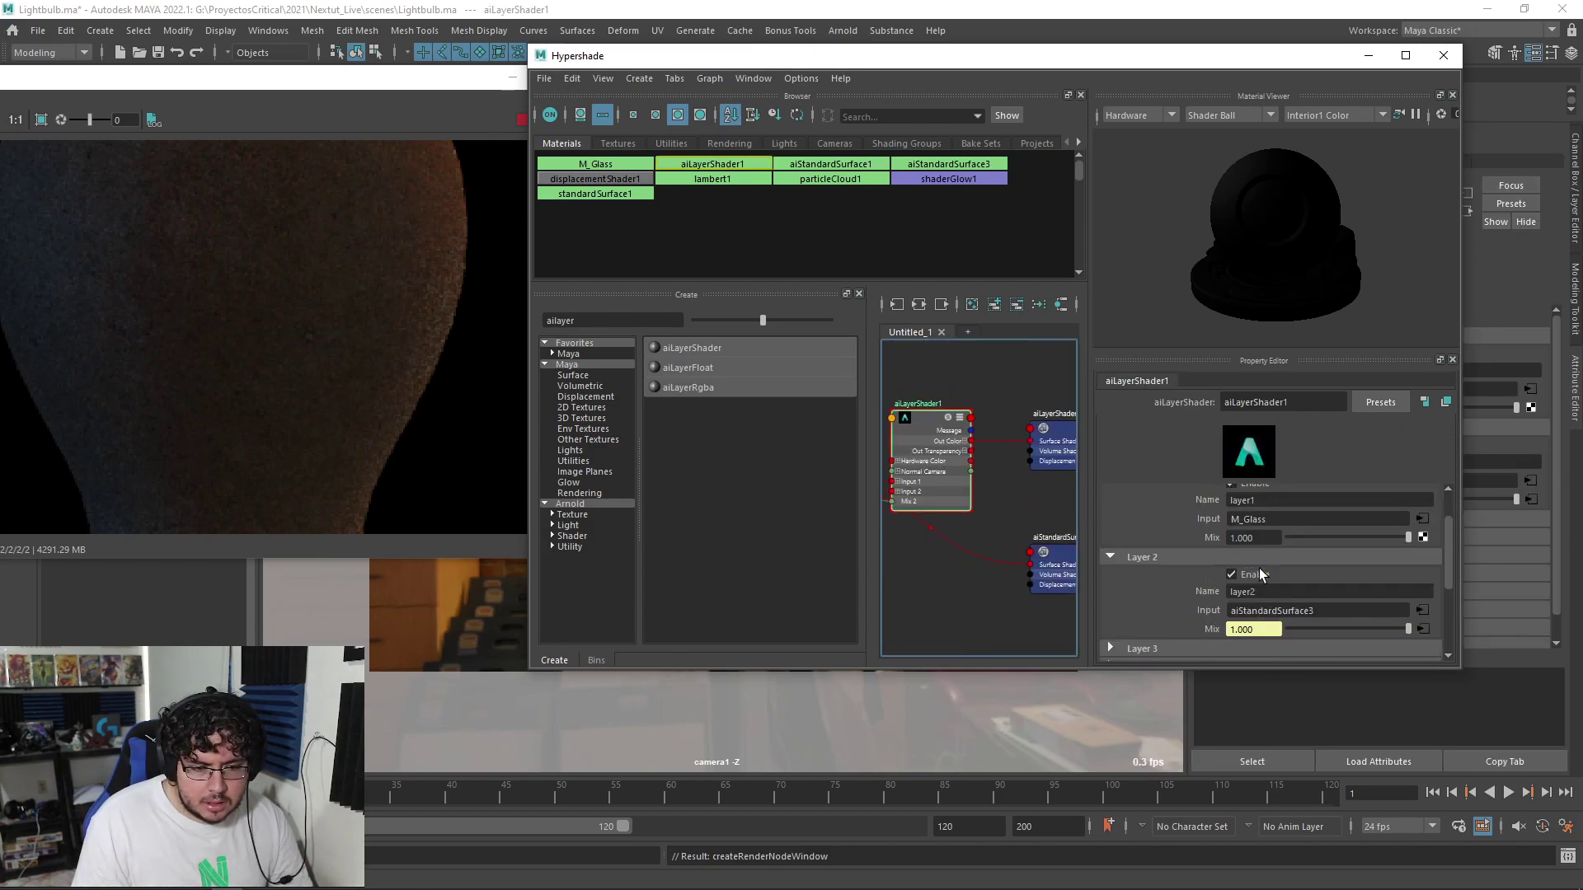
click(1422, 629)
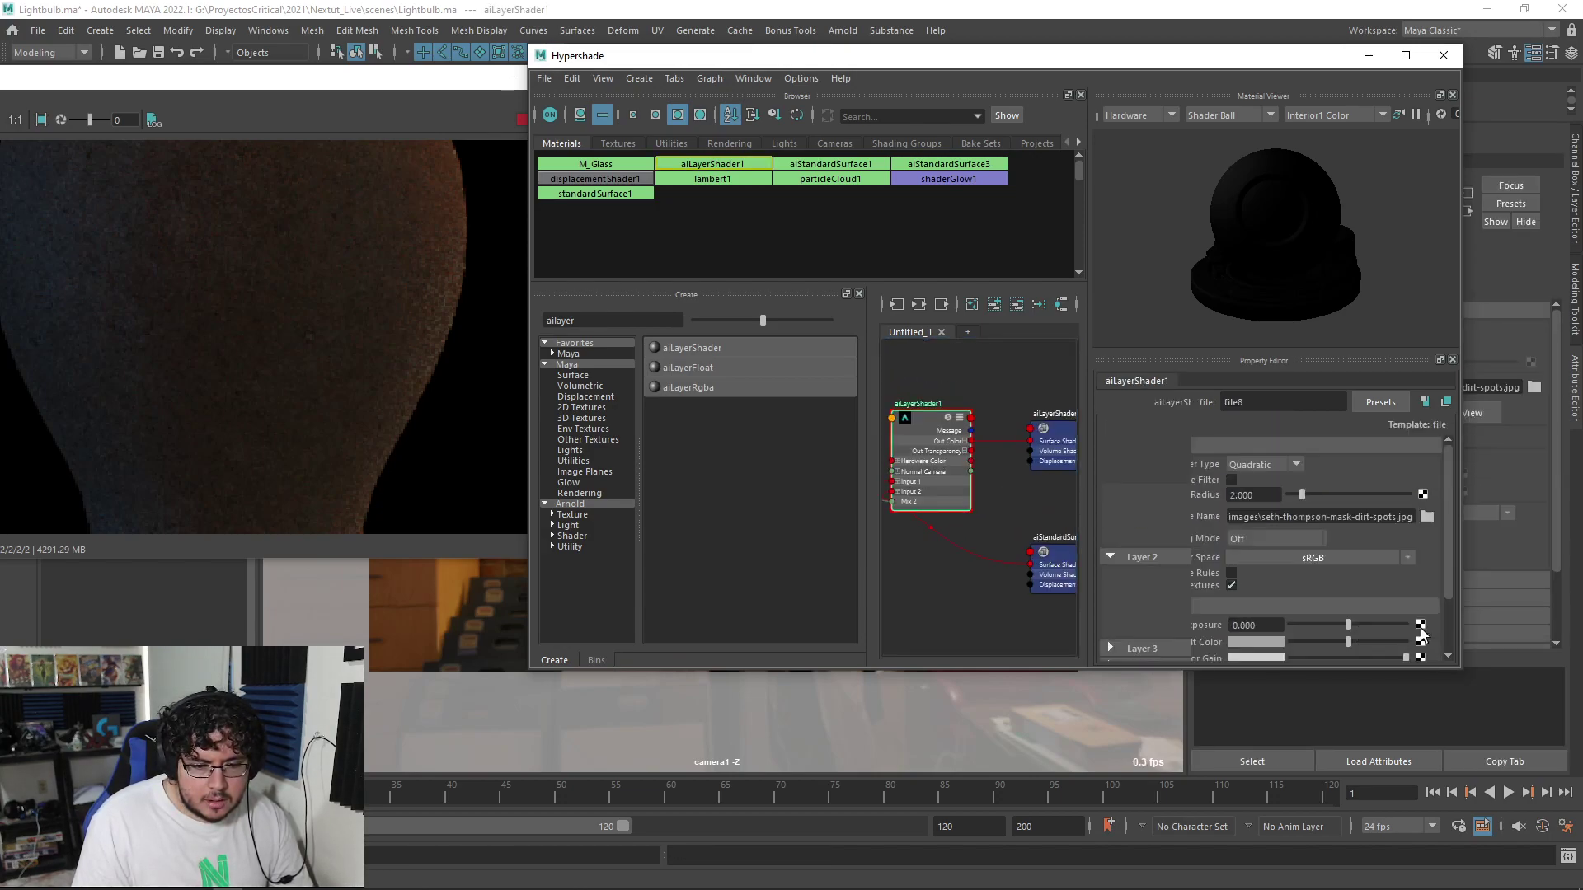
click(1364, 564)
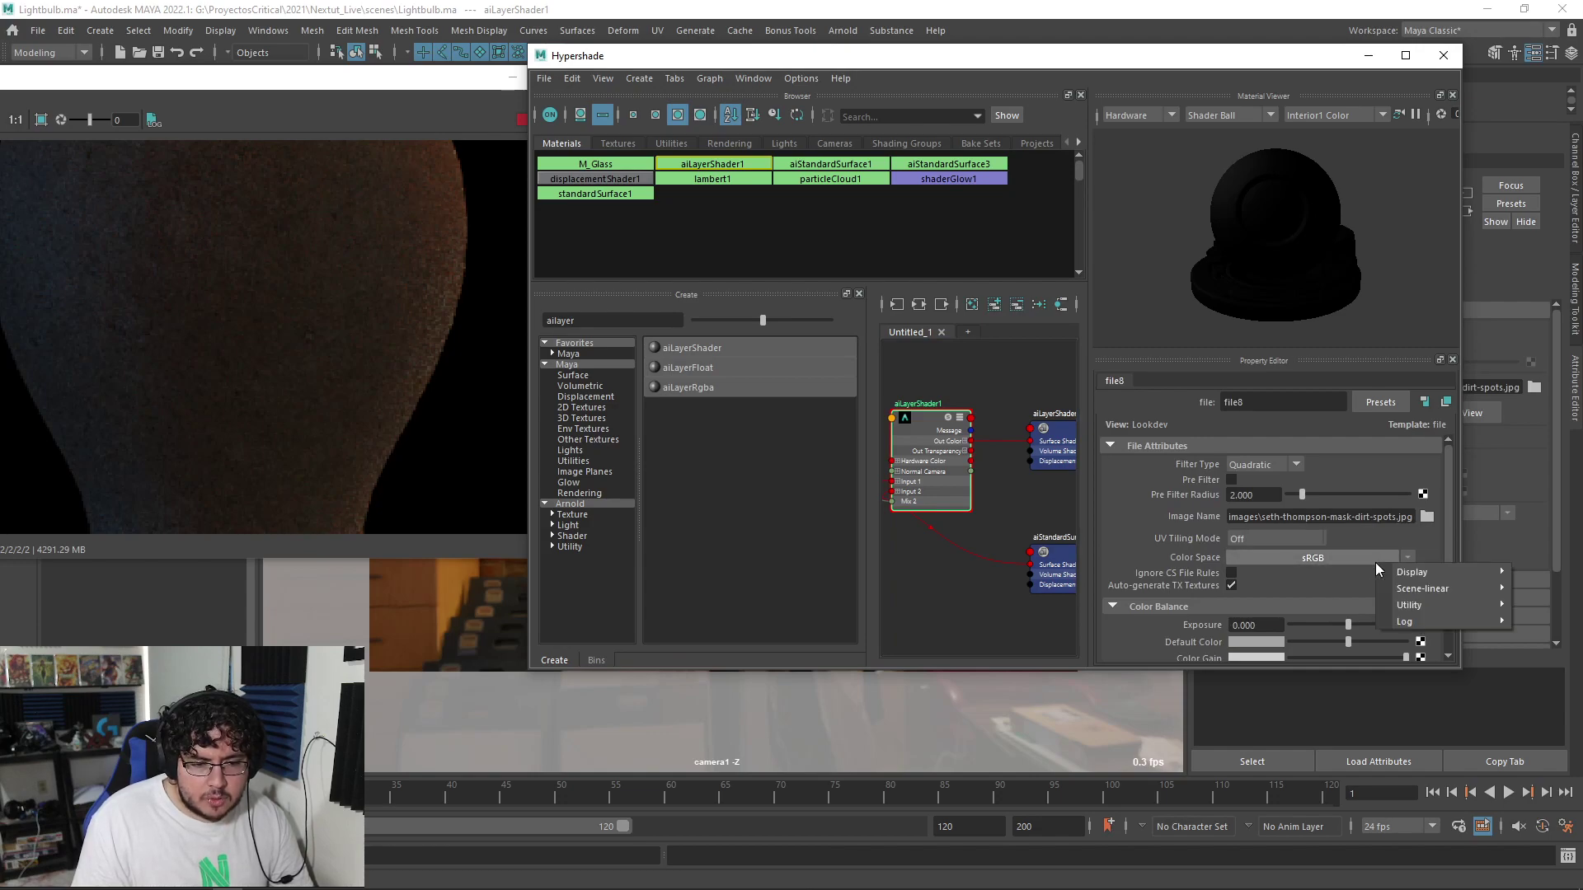
mouse_move(1404, 581)
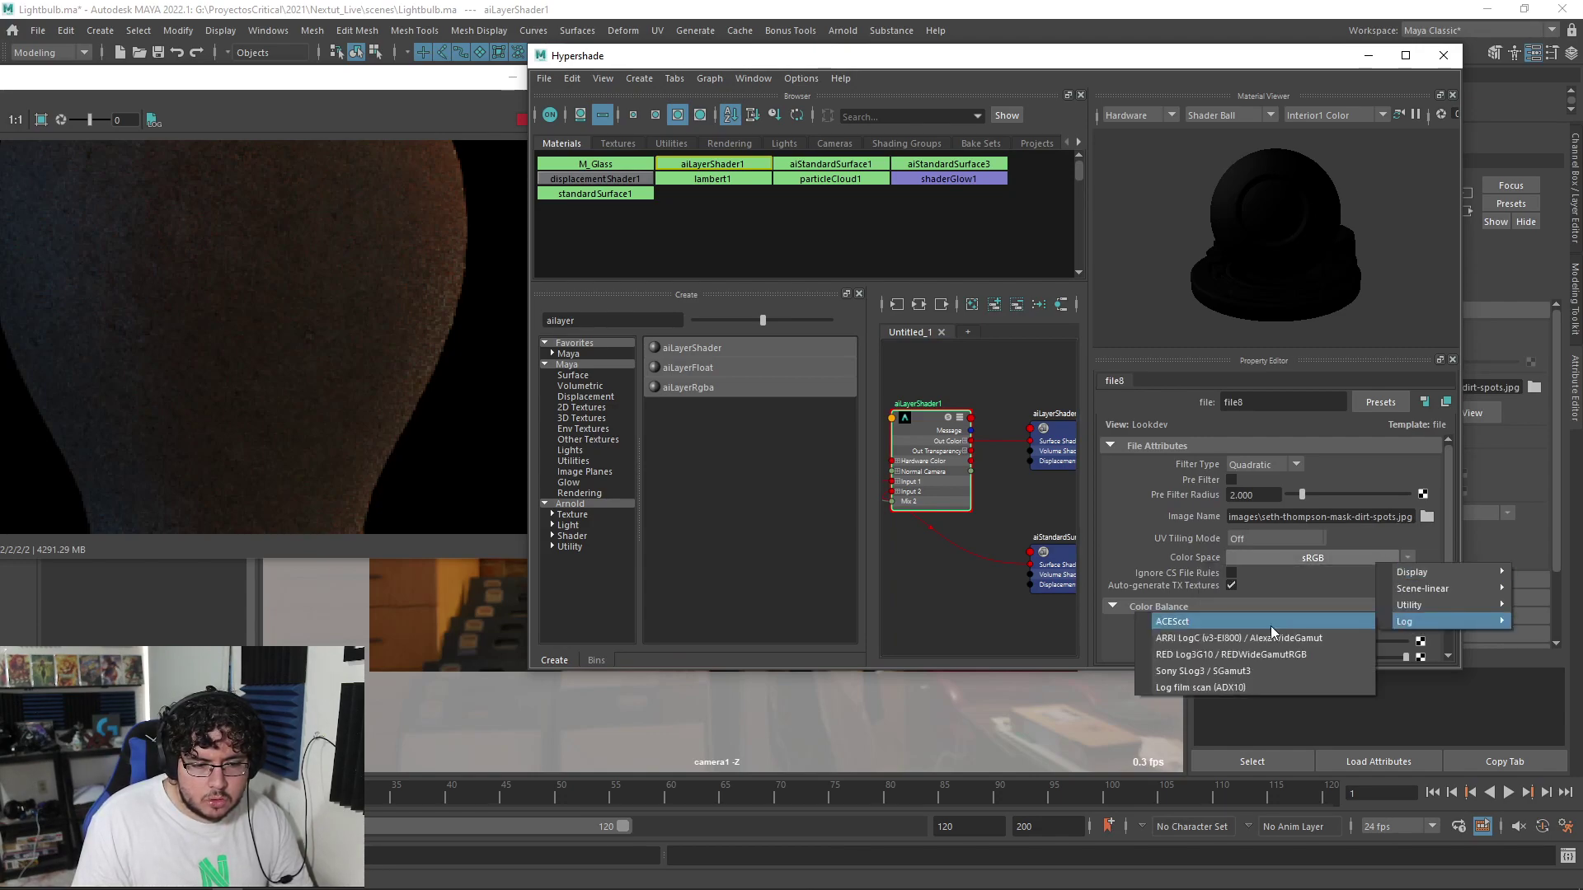
mouse_move(1428, 613)
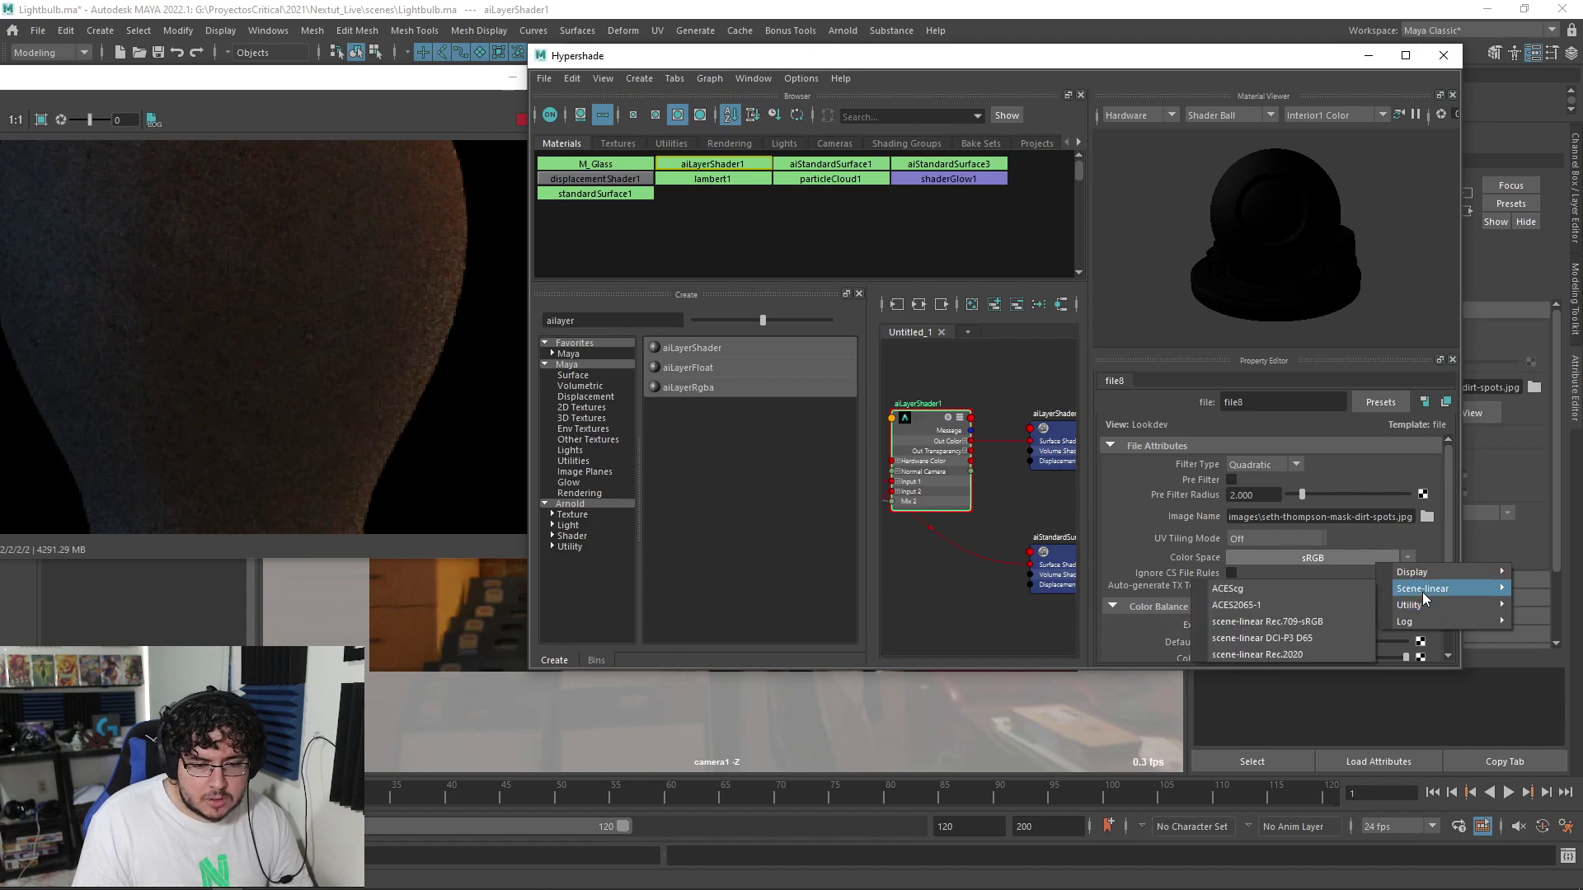
click(1319, 606)
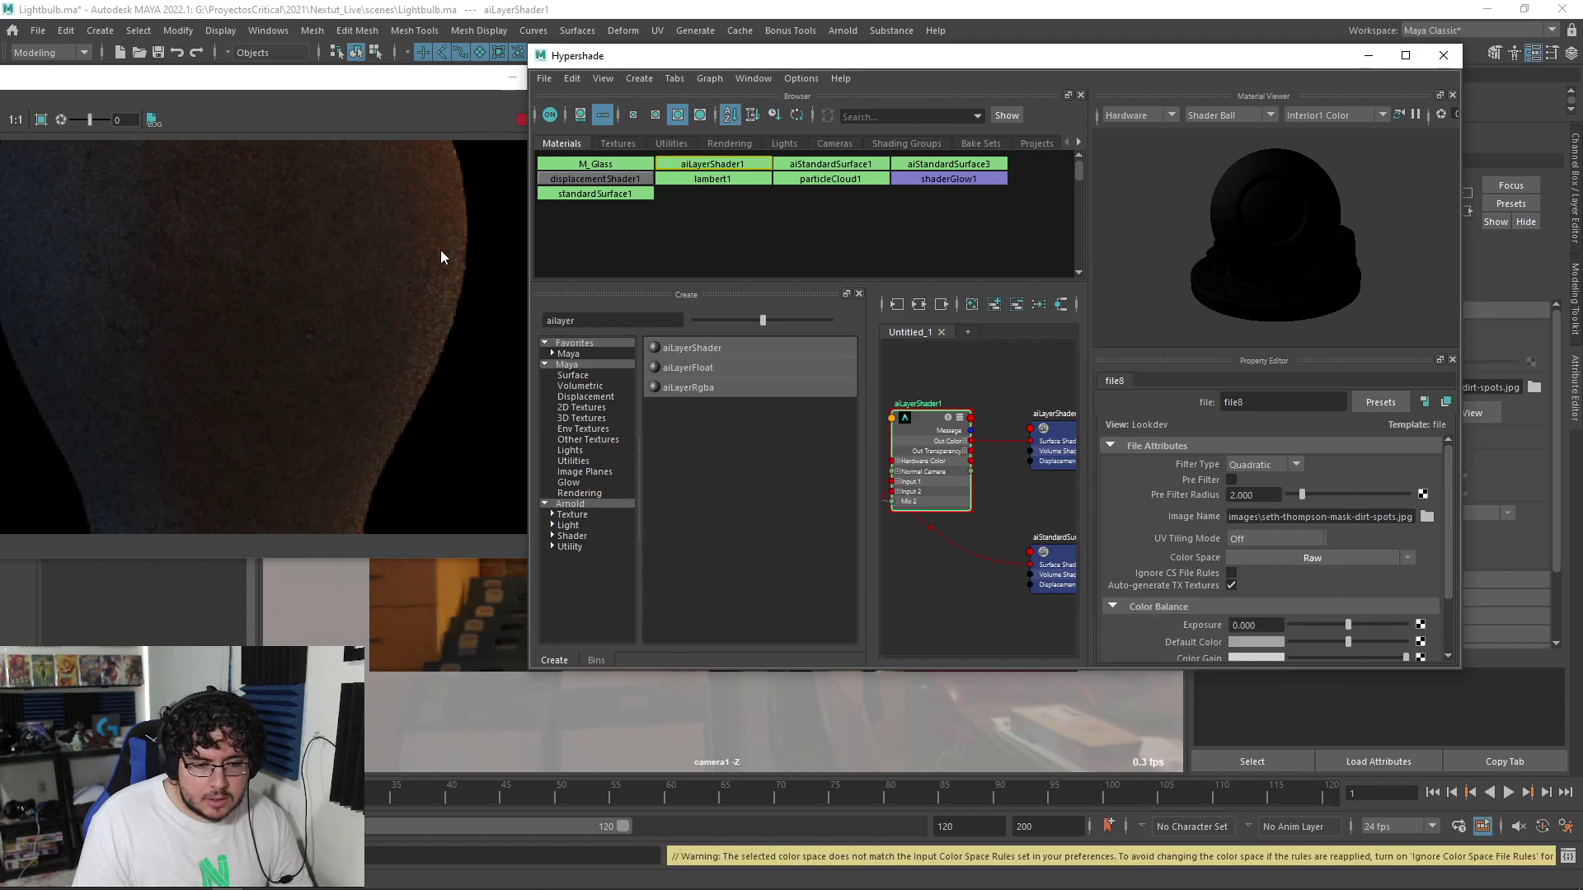
scroll(355, 326, down, 5)
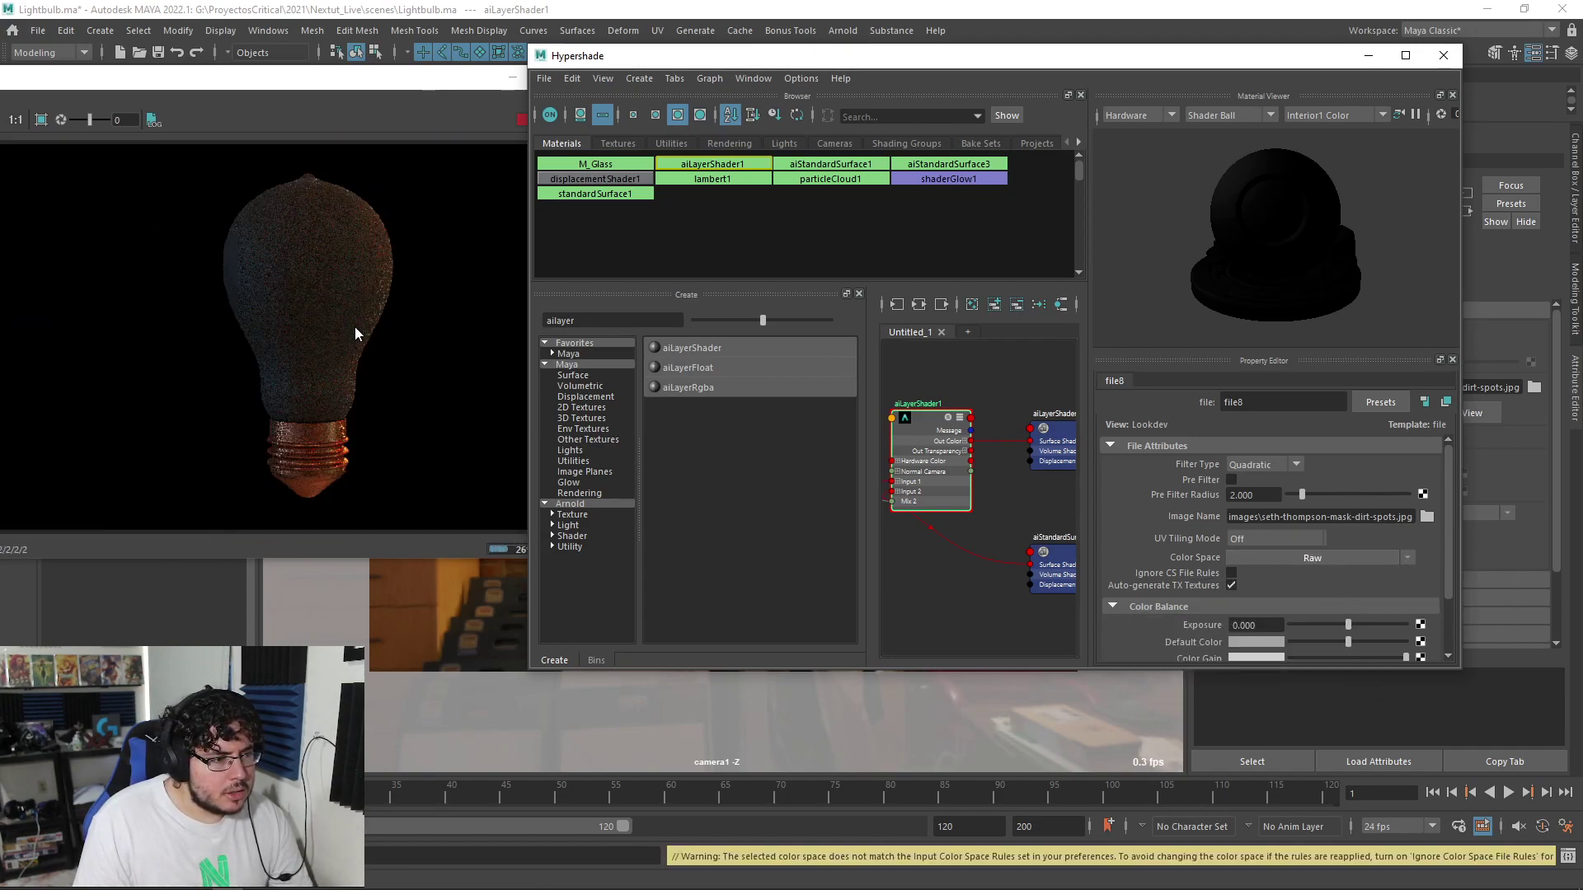
click(519, 122)
Reposition the aiLayerShader1 node in the graph and reopen the file texture that drives its Layer 2 Mix
mouse_move(986, 527)
alt+middle_down()
mouse_move(873, 534)
mouse_move(968, 522)
alt+middle_up()
drag(924, 469, 967, 405)
alt+middle_drag(966, 405, 981, 446)
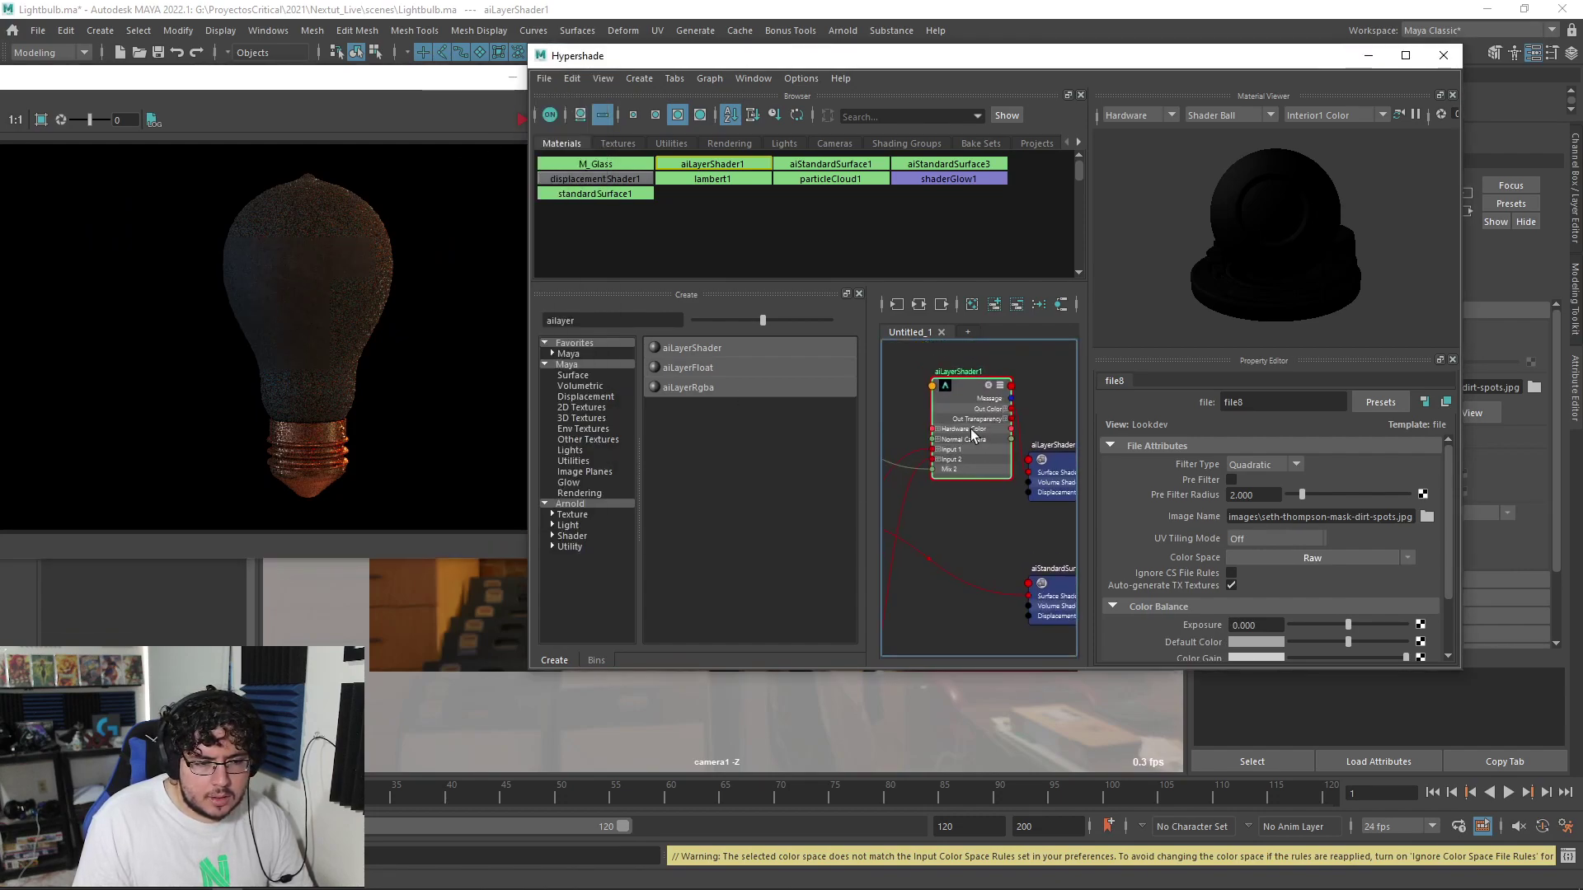
scroll(1294, 541, down, 3)
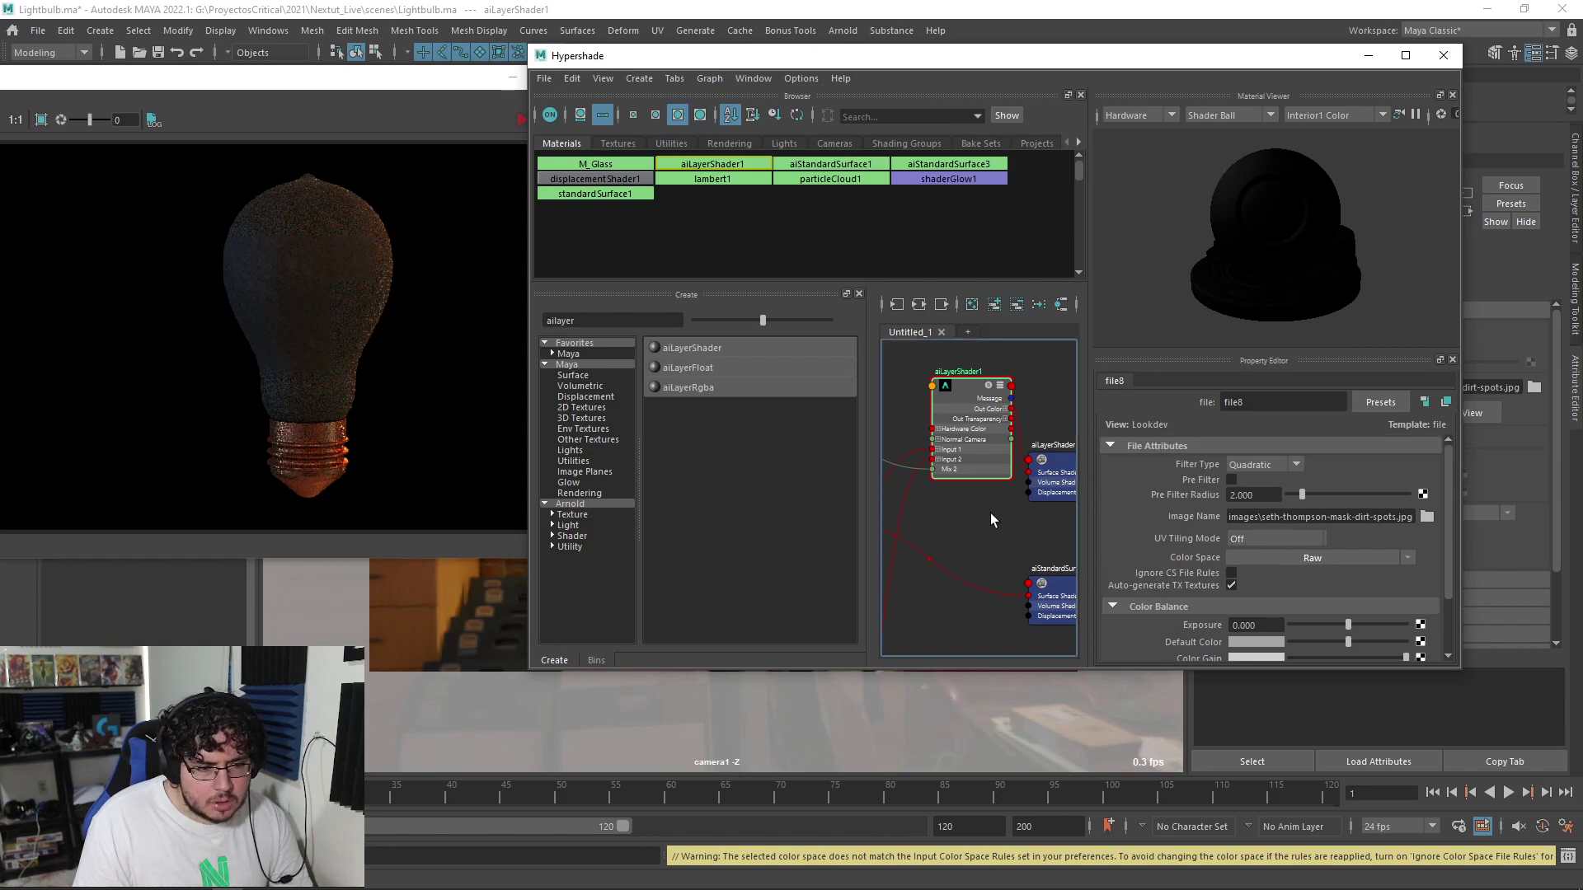
click(974, 440)
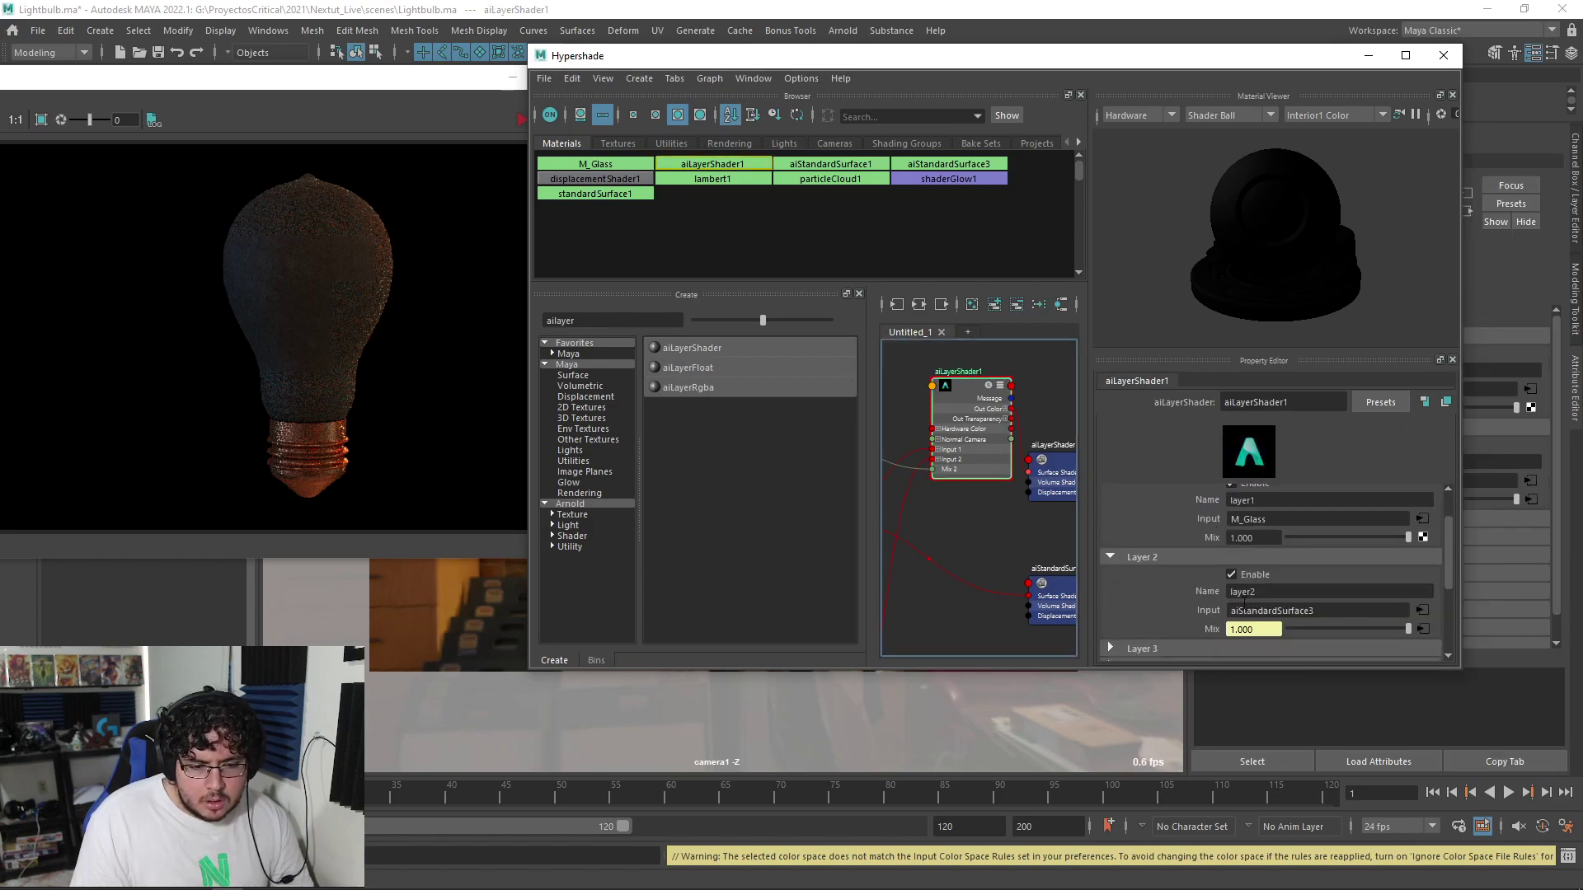
click(1424, 628)
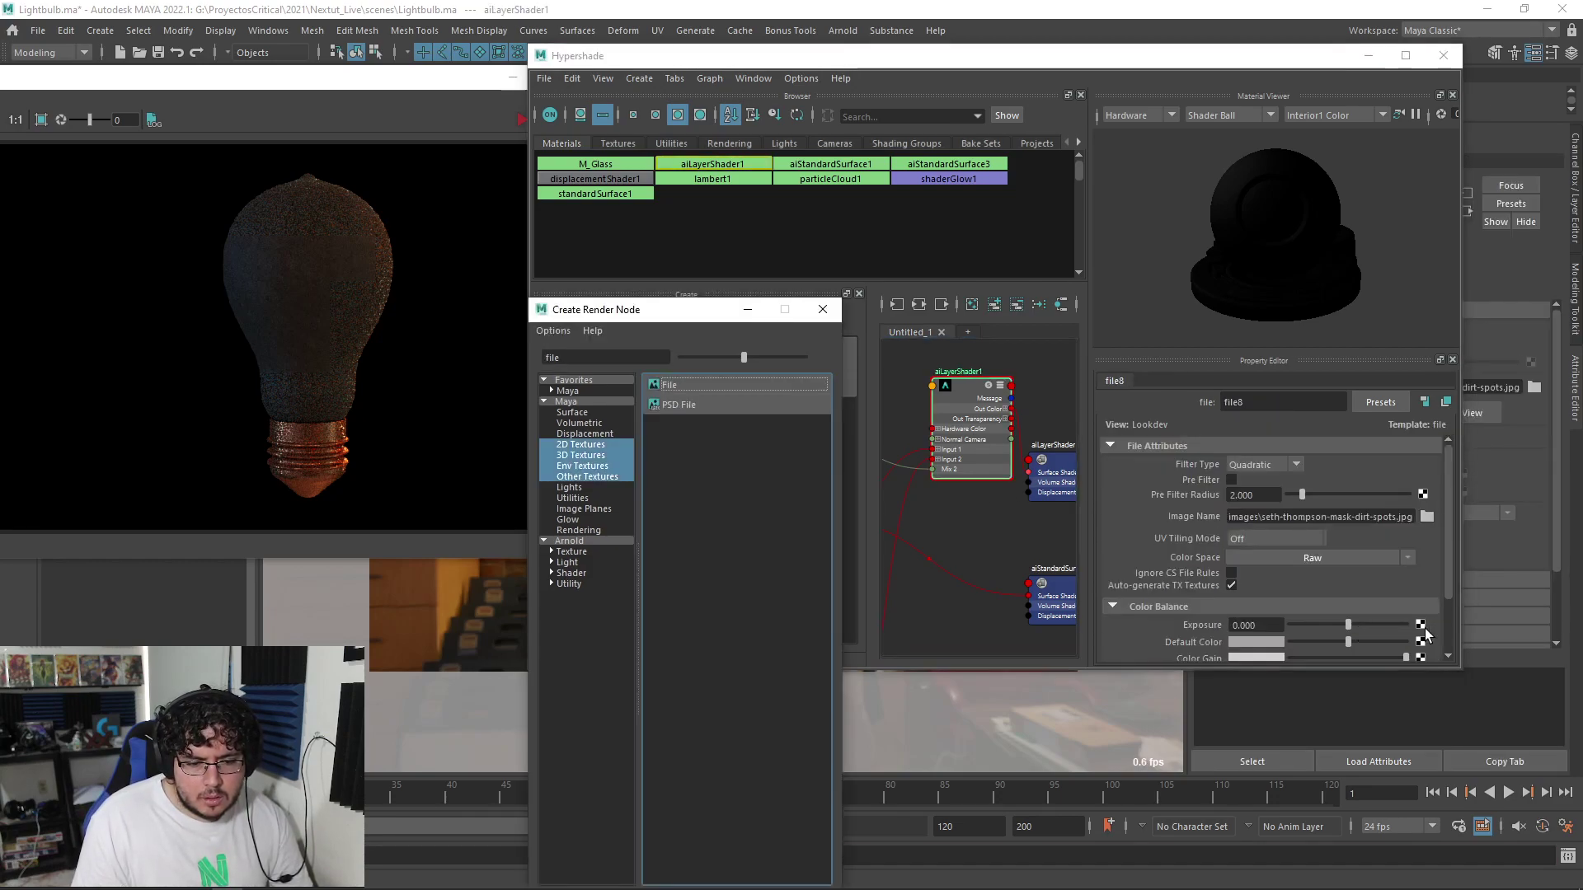
click(840, 312)
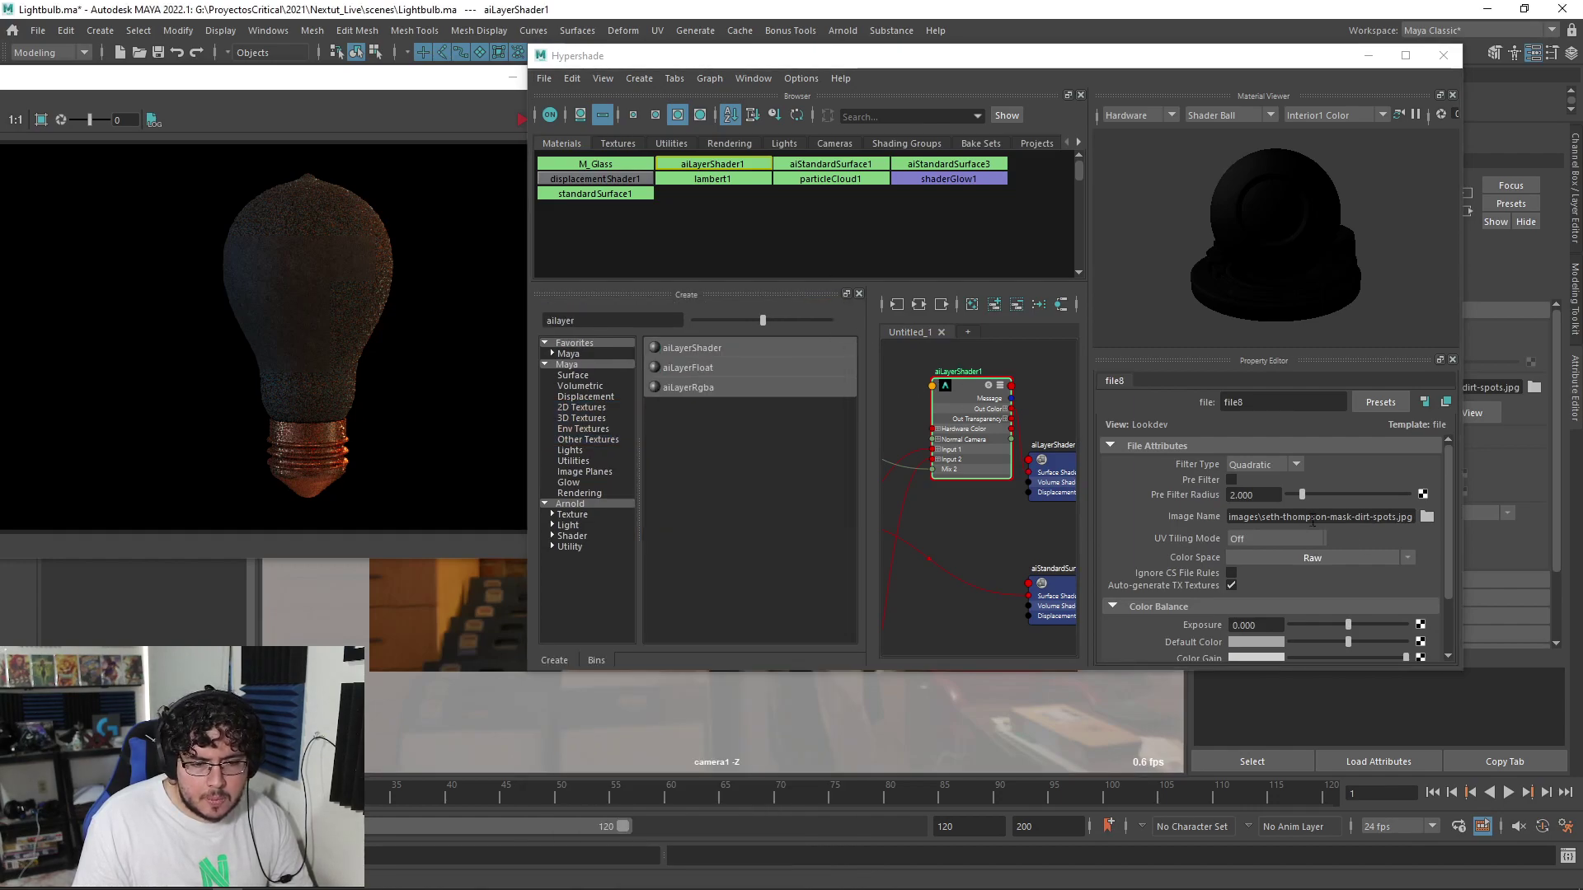
Select the aiLayerShader1 node, then maximize the Hypershade and frame the whole shading network
click(989, 471)
scroll(997, 385, down, 3)
alt+middle_drag(989, 509, 1018, 397)
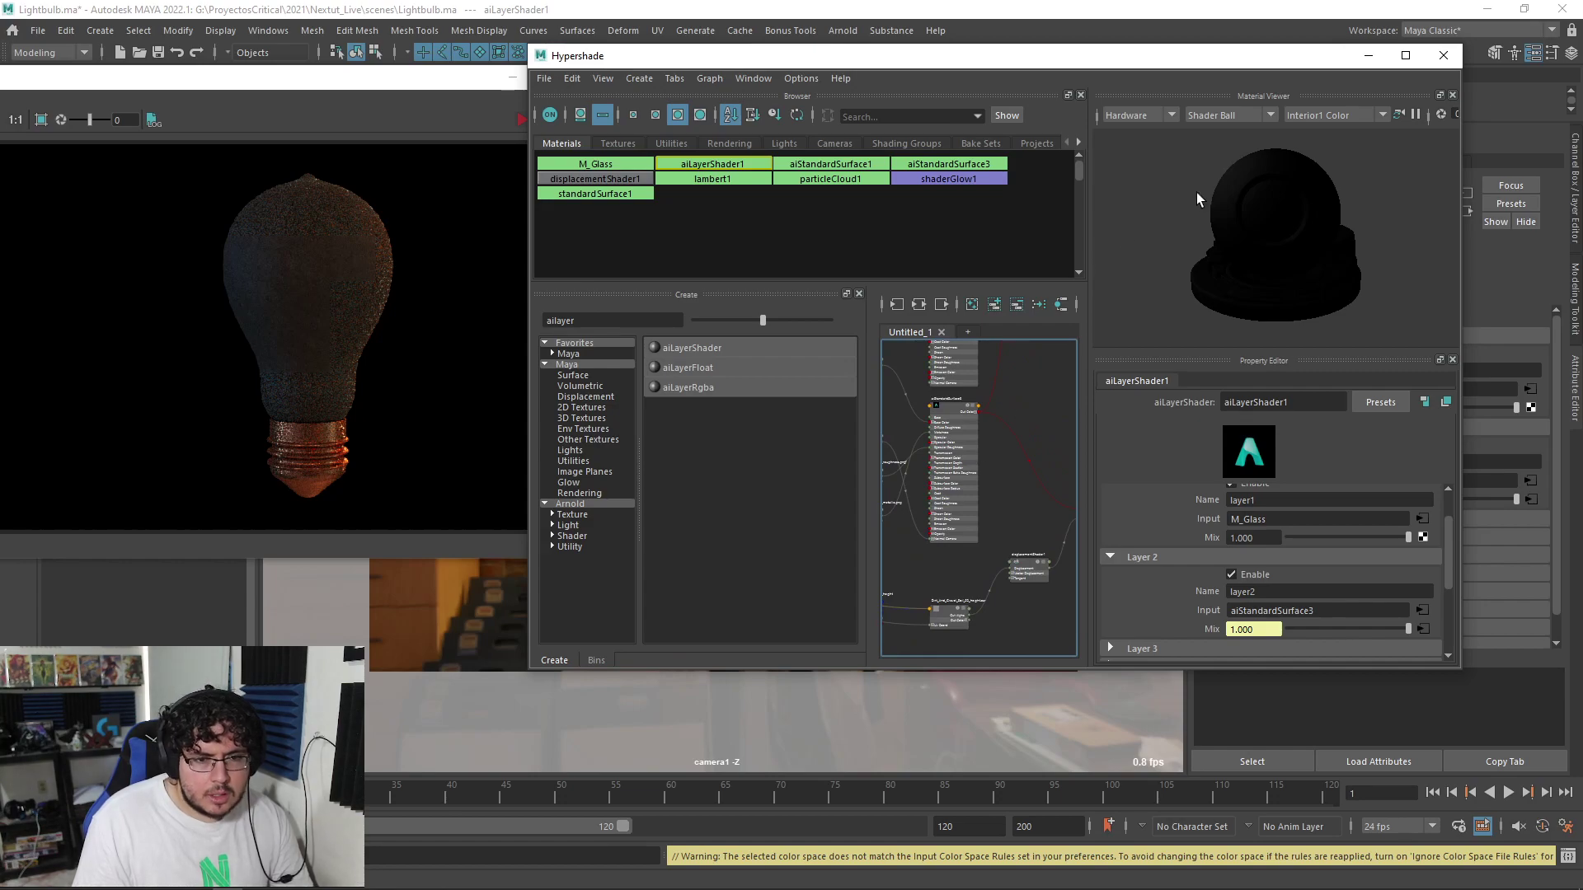
click(1405, 55)
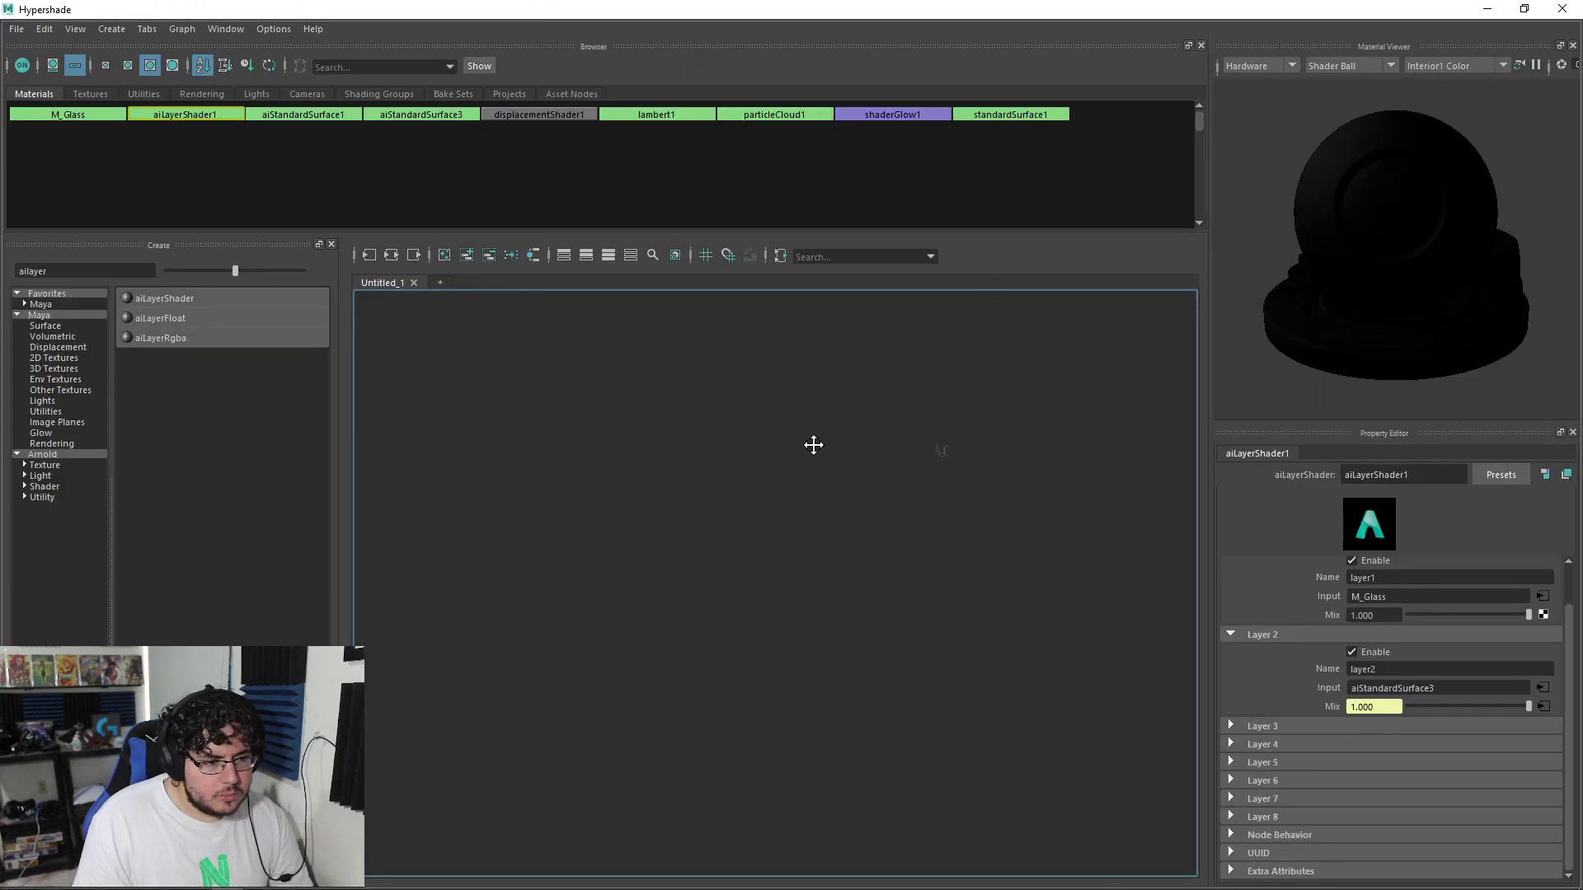
key(a)
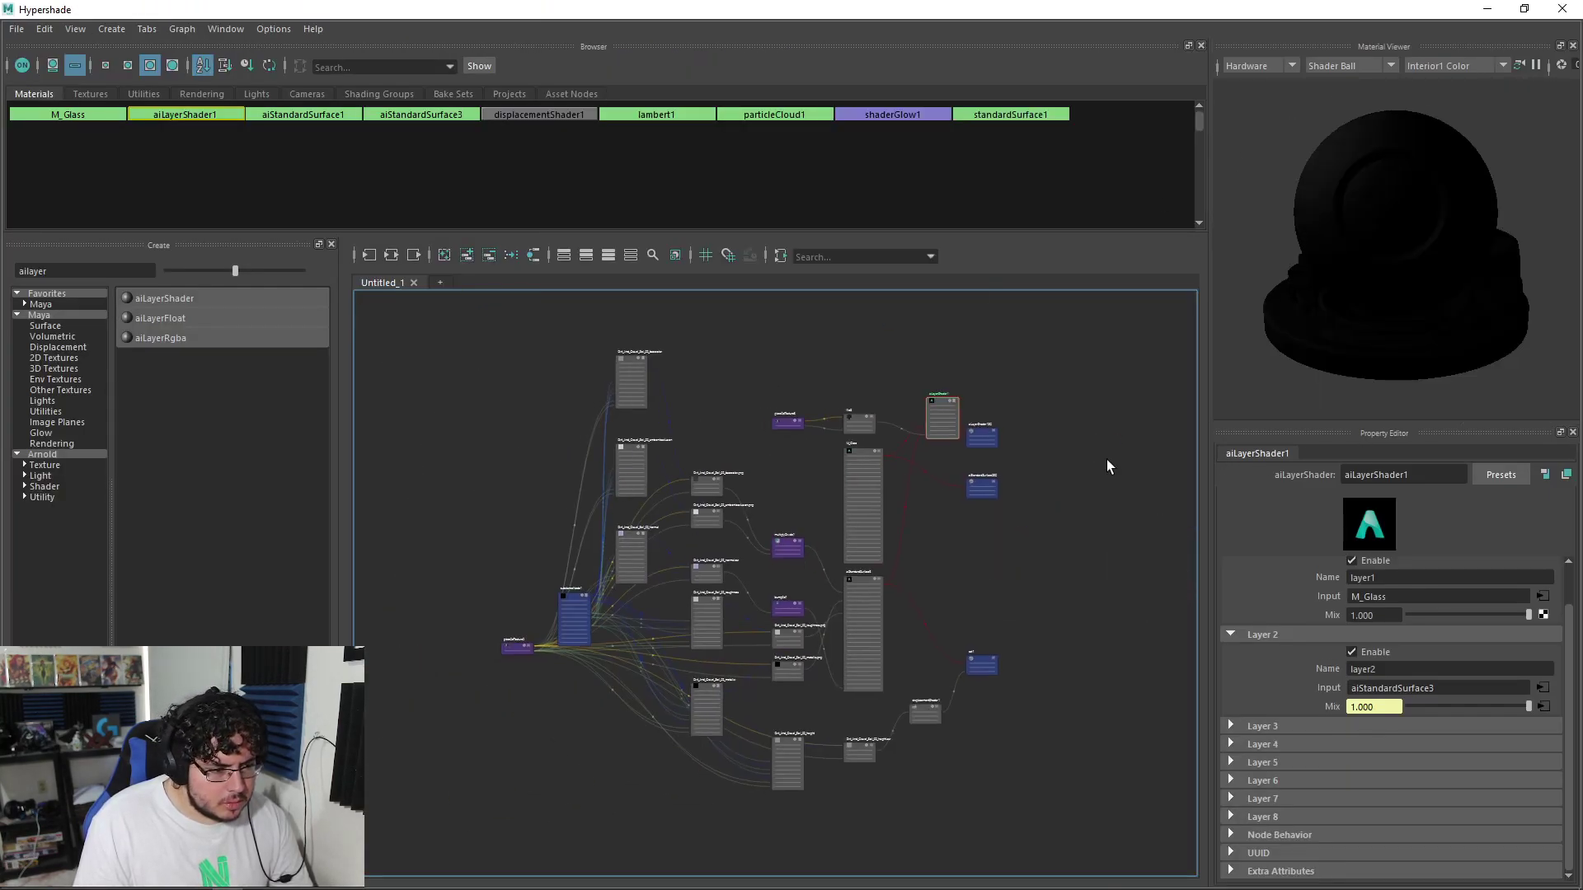
Move the place2dTexture3 node closer to the file8 texture in the graph
scroll(804, 507, up, 5)
alt+middle_drag(836, 493, 742, 656)
alt+middle_drag(783, 548, 725, 629)
scroll(725, 629, up, 5)
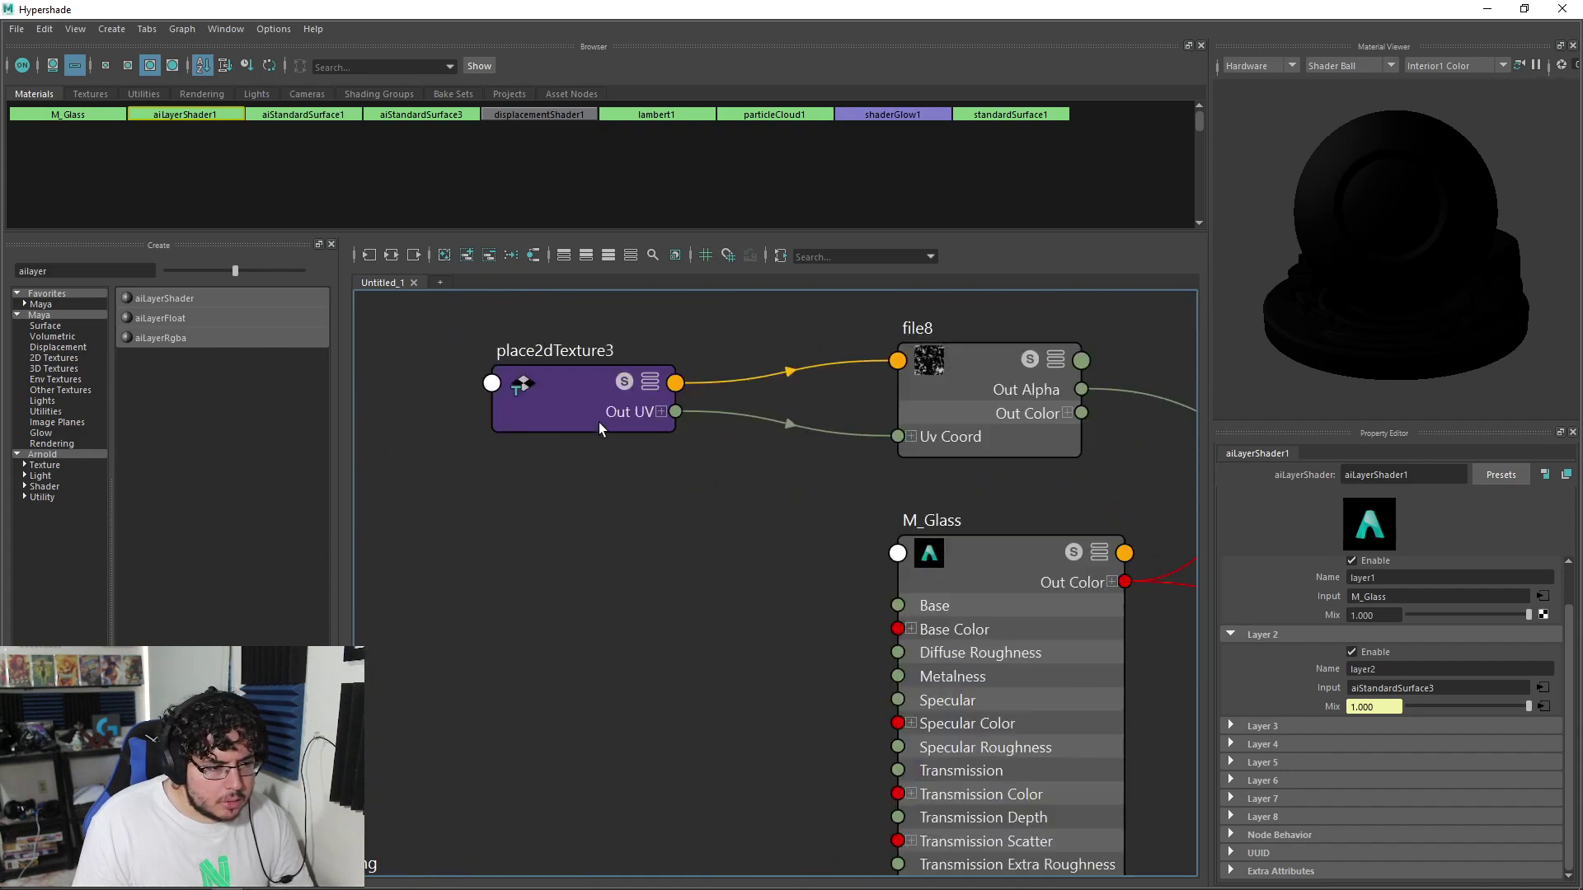
drag(601, 424, 666, 393)
alt+middle_drag(756, 448, 493, 512)
alt+middle_drag(896, 454, 715, 445)
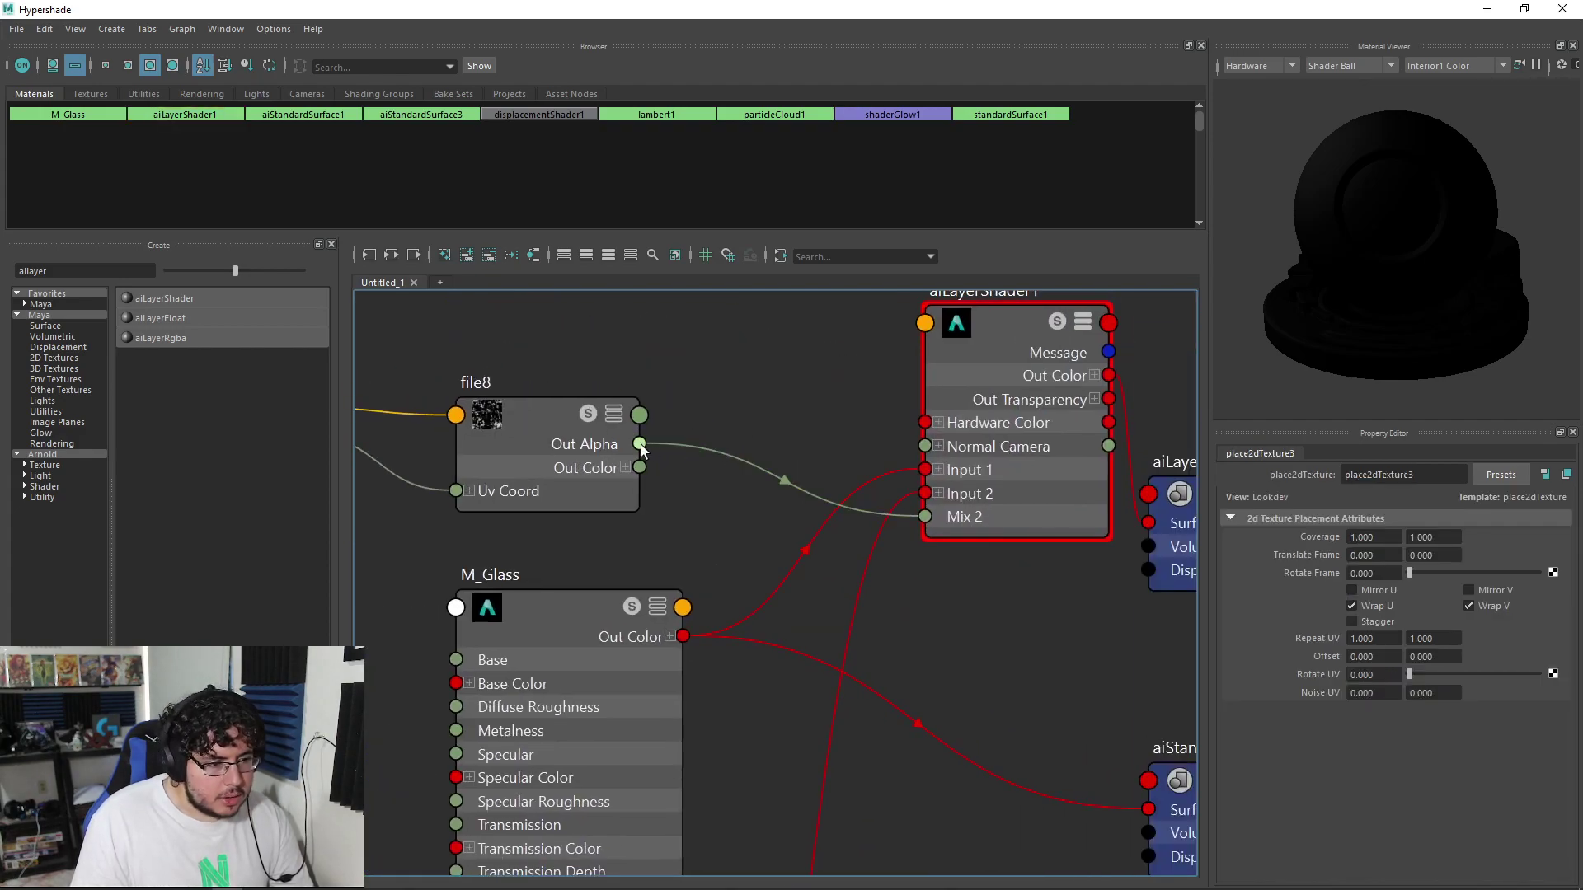
Expand file8's Out Color and connect its Out Color R to Mix 2 of aiLayerShader1 in place of Out Alpha
click(986, 478)
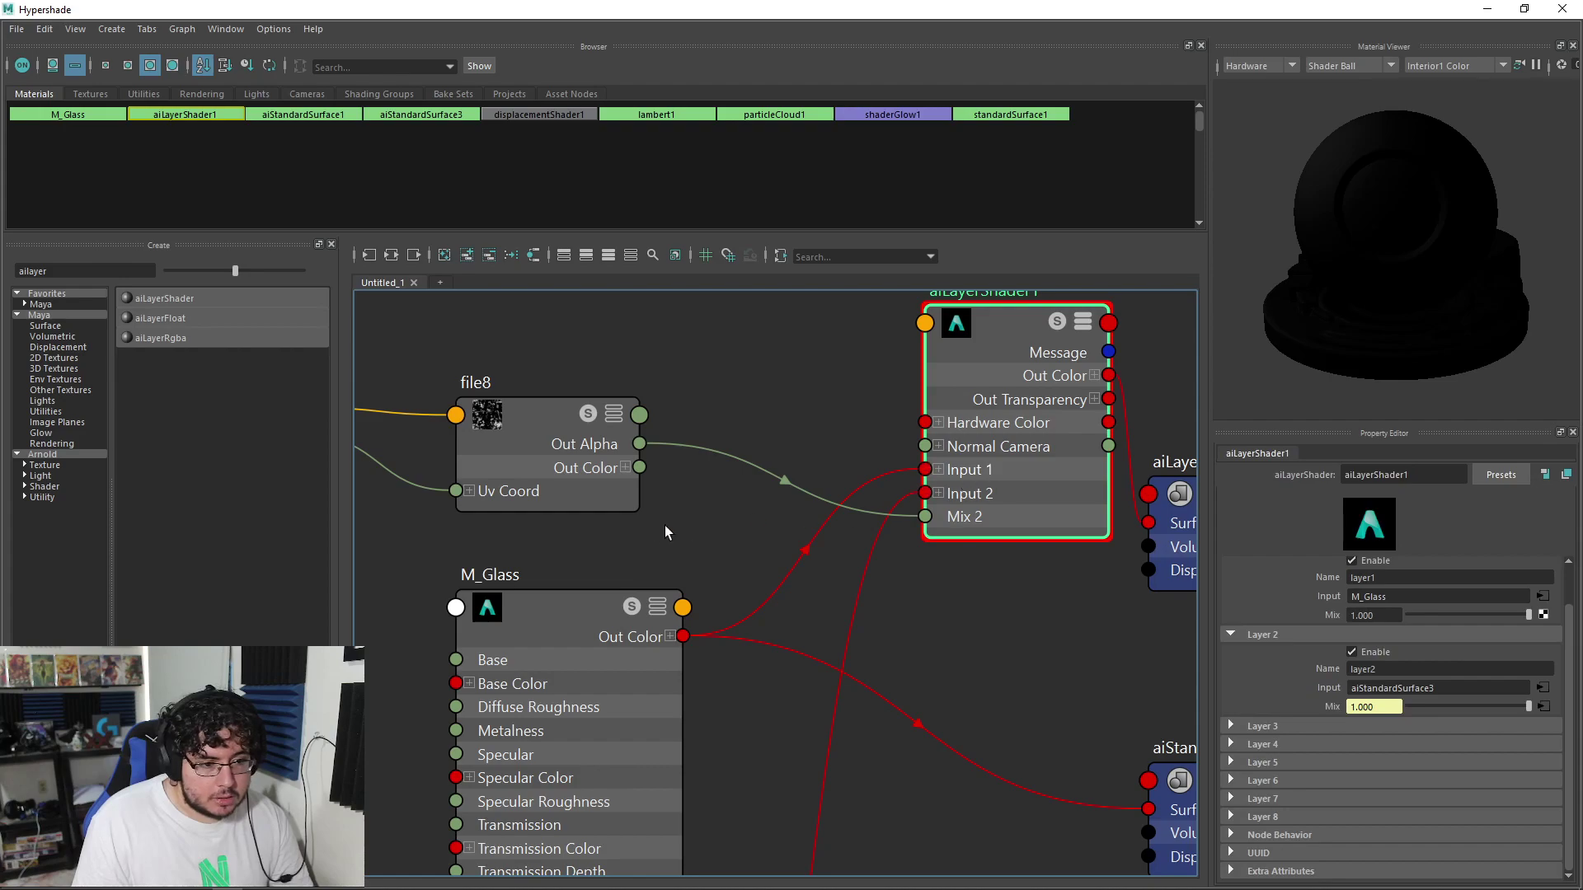
drag(640, 467, 834, 455)
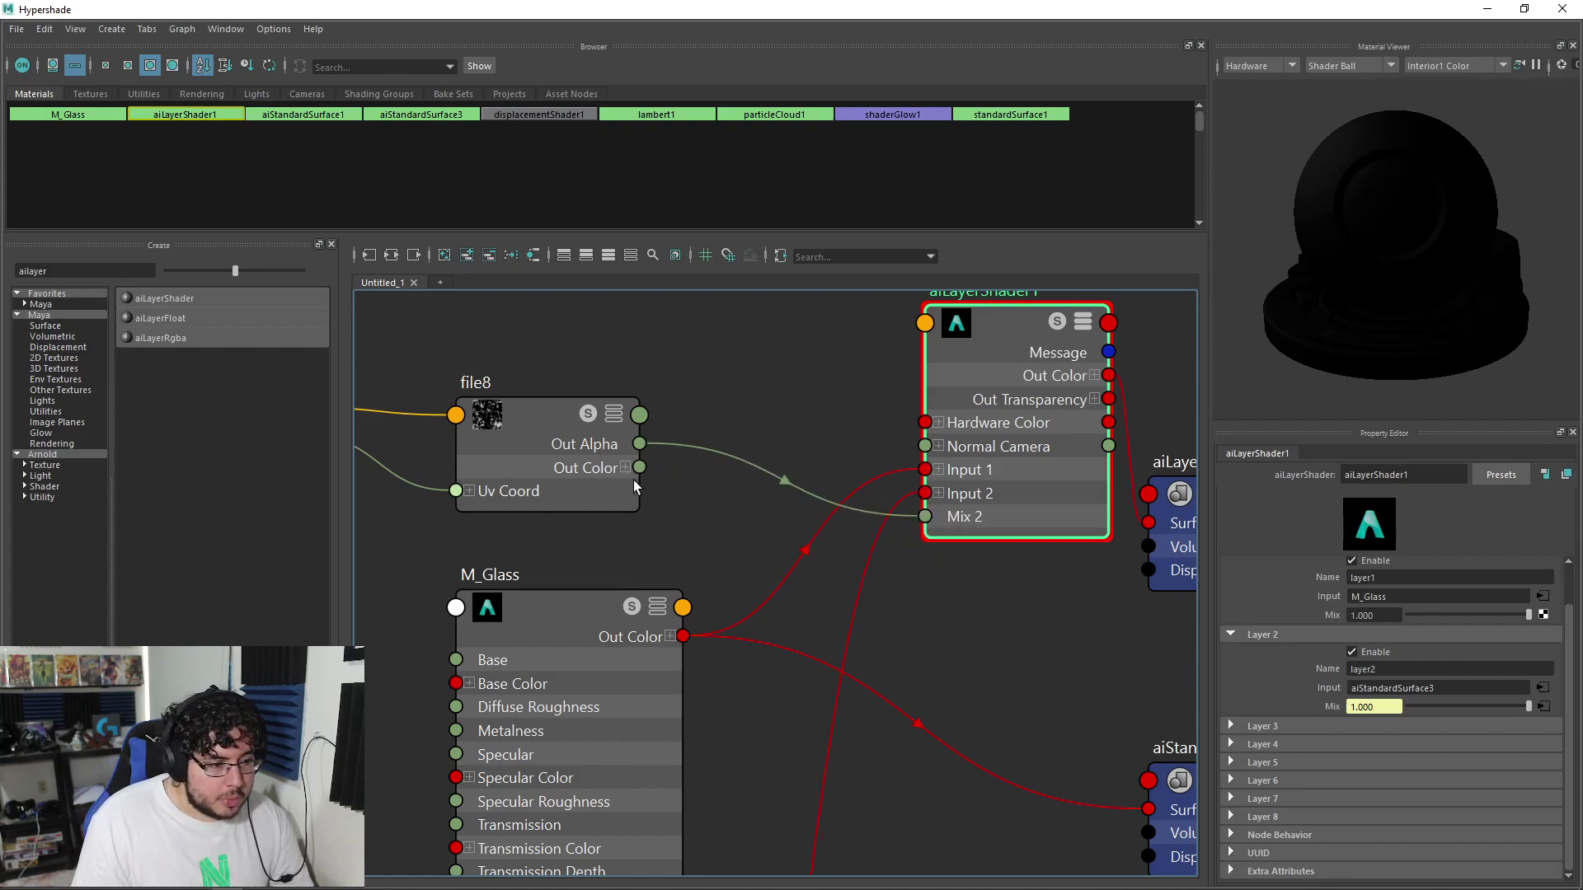
click(625, 467)
drag(582, 417, 543, 320)
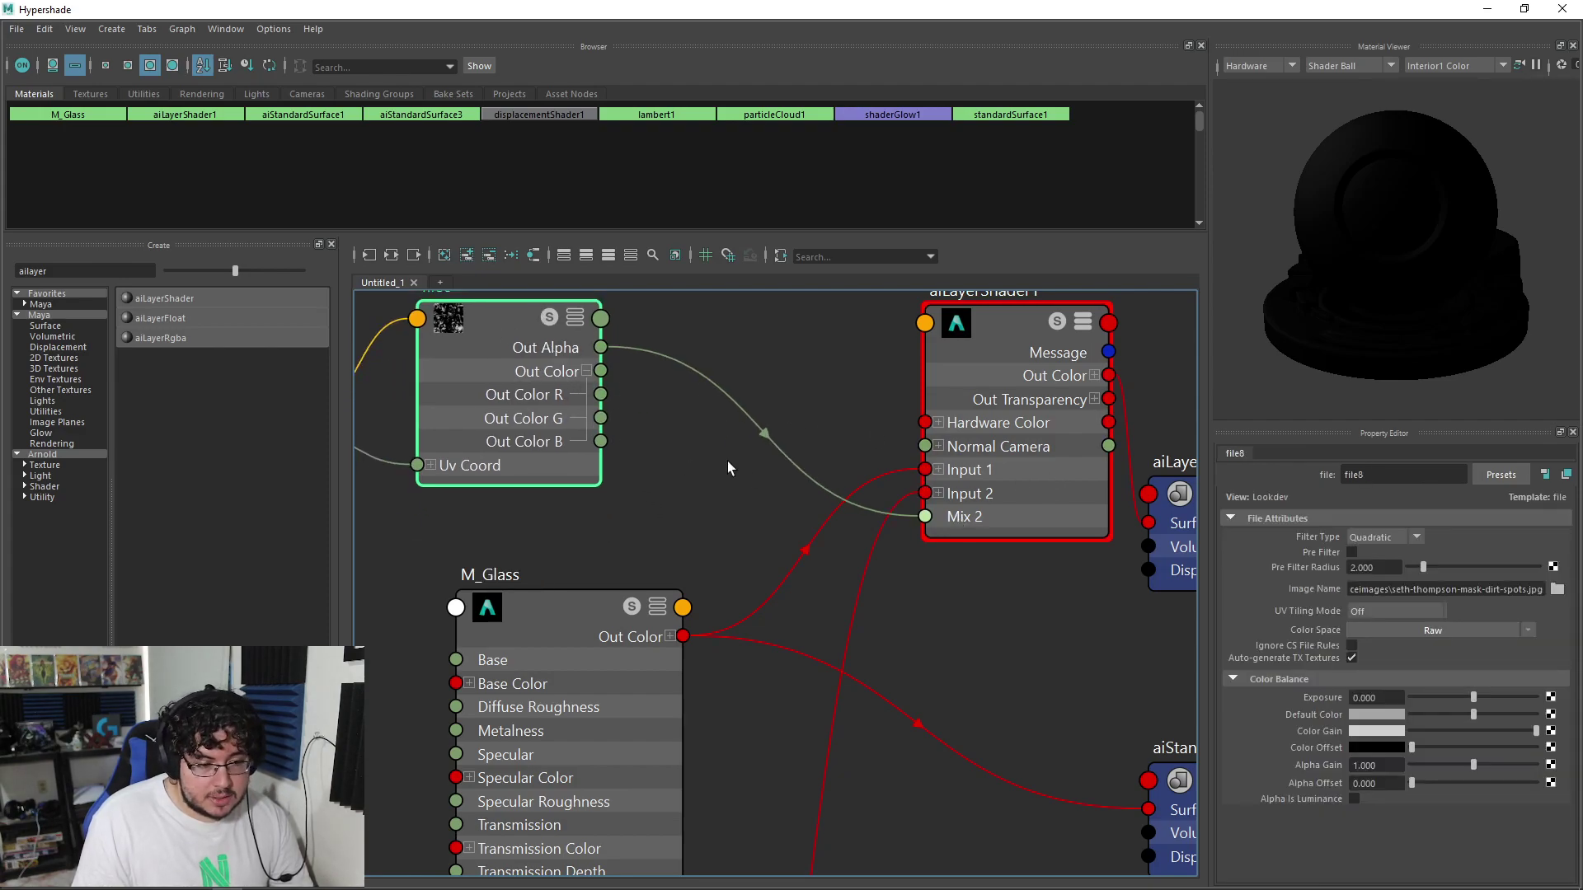
drag(600, 394, 925, 516)
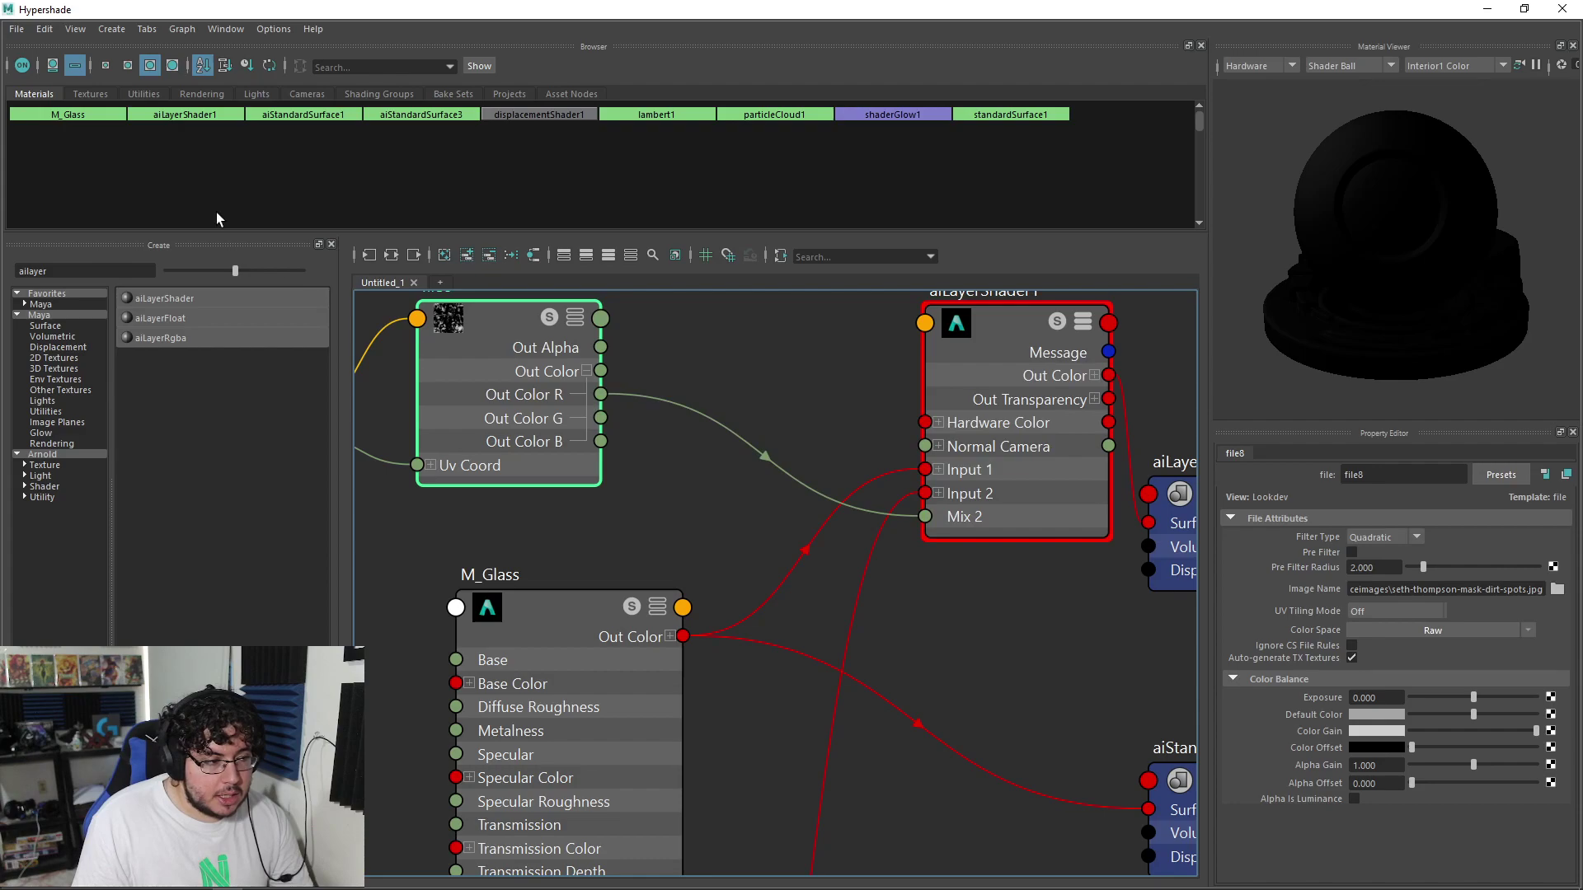
Minimize the Hypershade and restart the Arnold render with the red-channel mask connection
click(1486, 10)
click(522, 120)
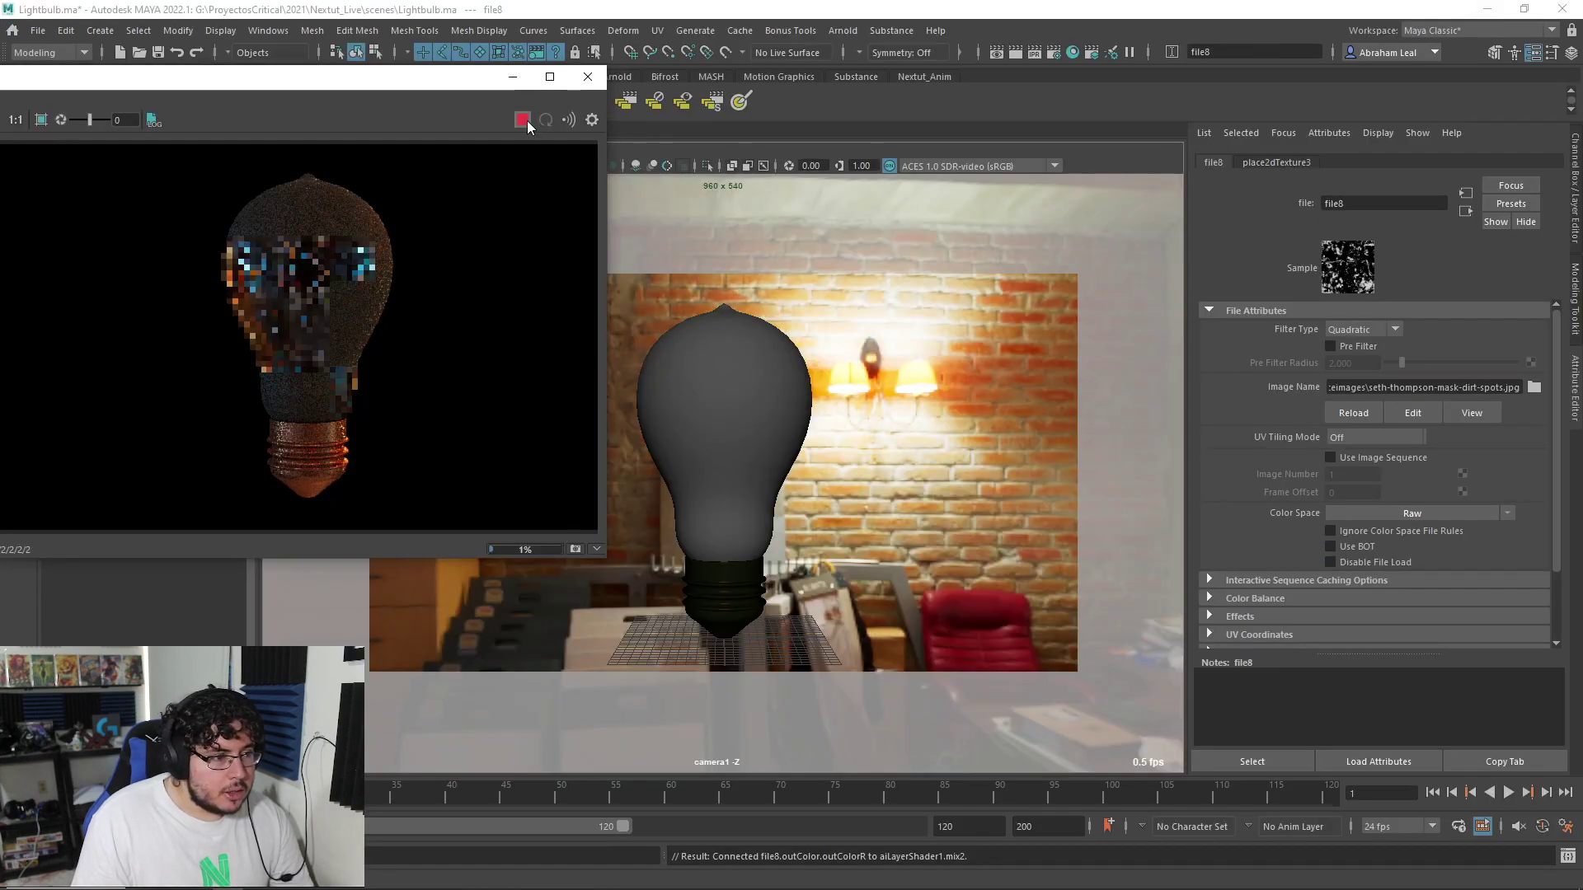
scroll(355, 272, up, 3)
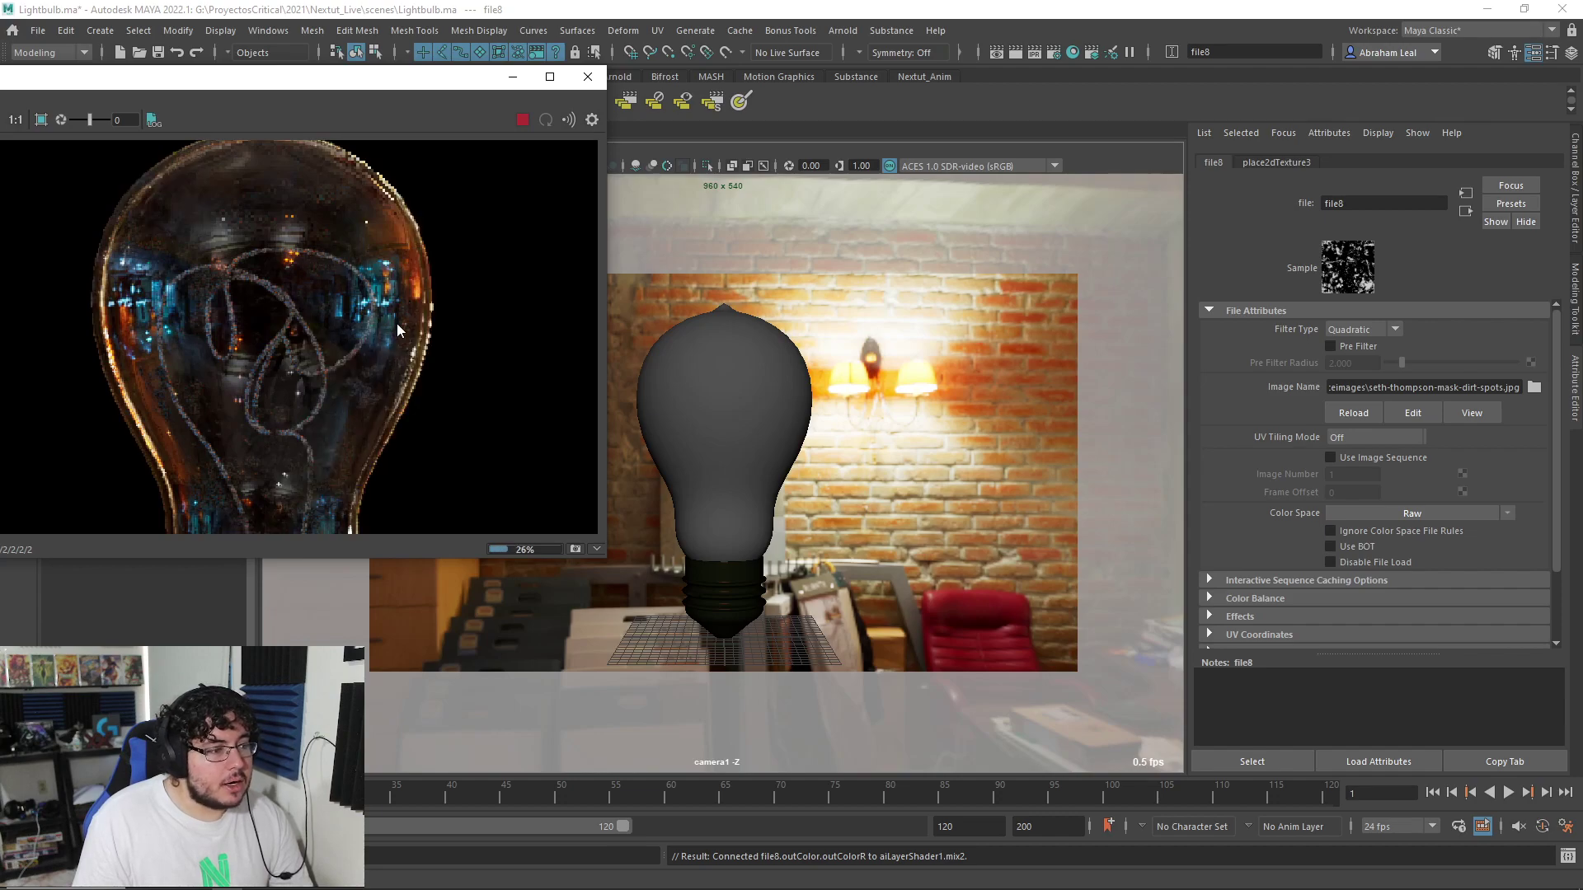
Examine the rendered bulb up close and as a whole, checking how the dirt layer shows on the glass
scroll(379, 362, down, 3)
scroll(322, 247, up, 3)
scroll(326, 264, up, 2)
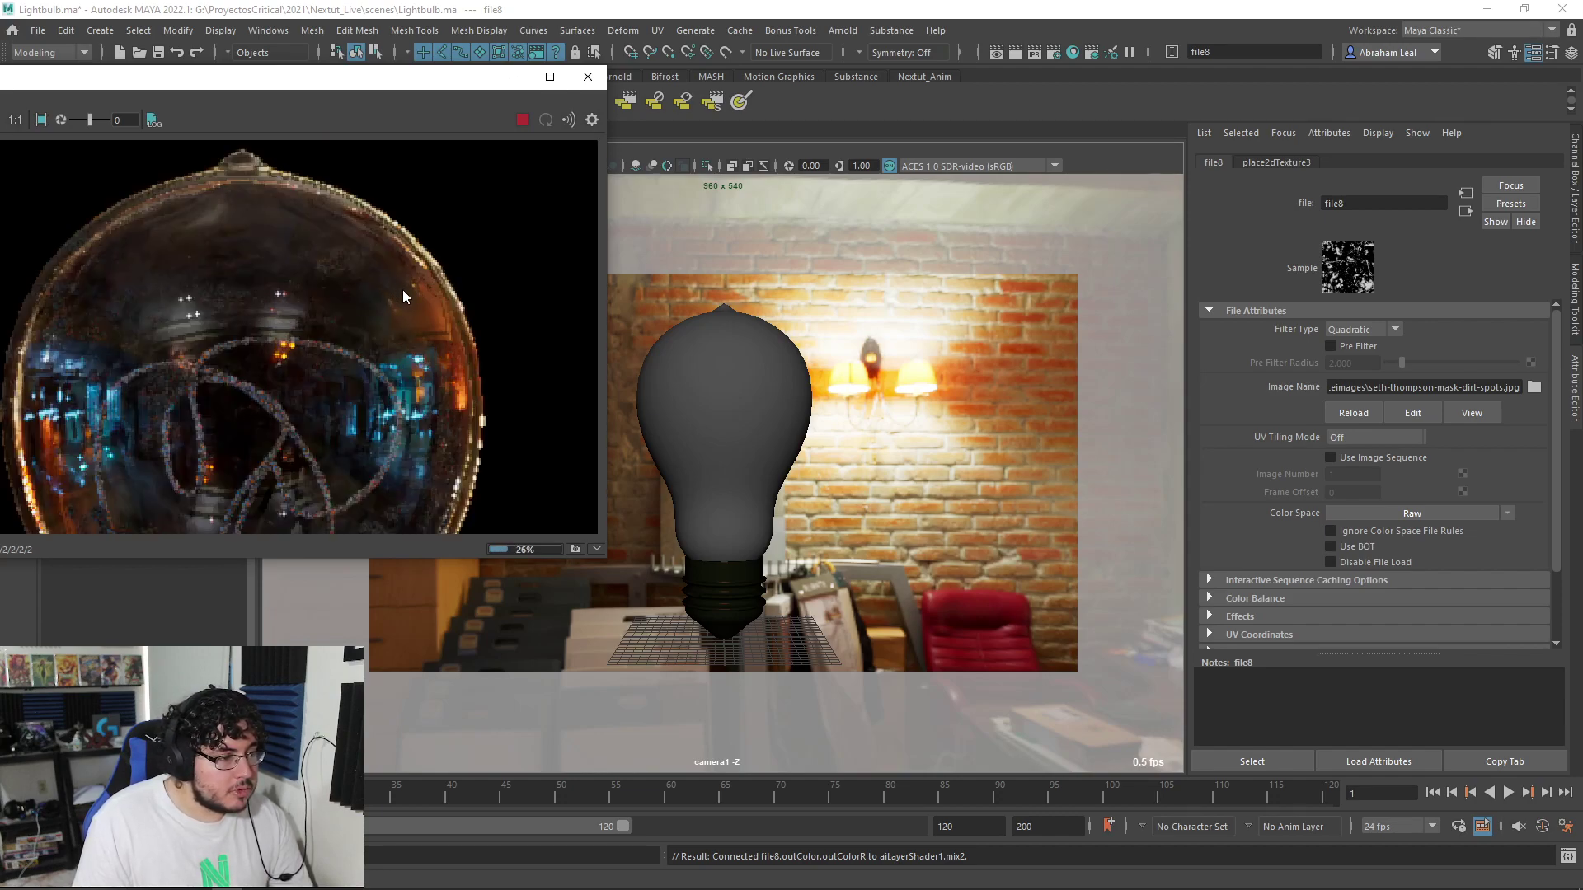
scroll(440, 261, down, 6)
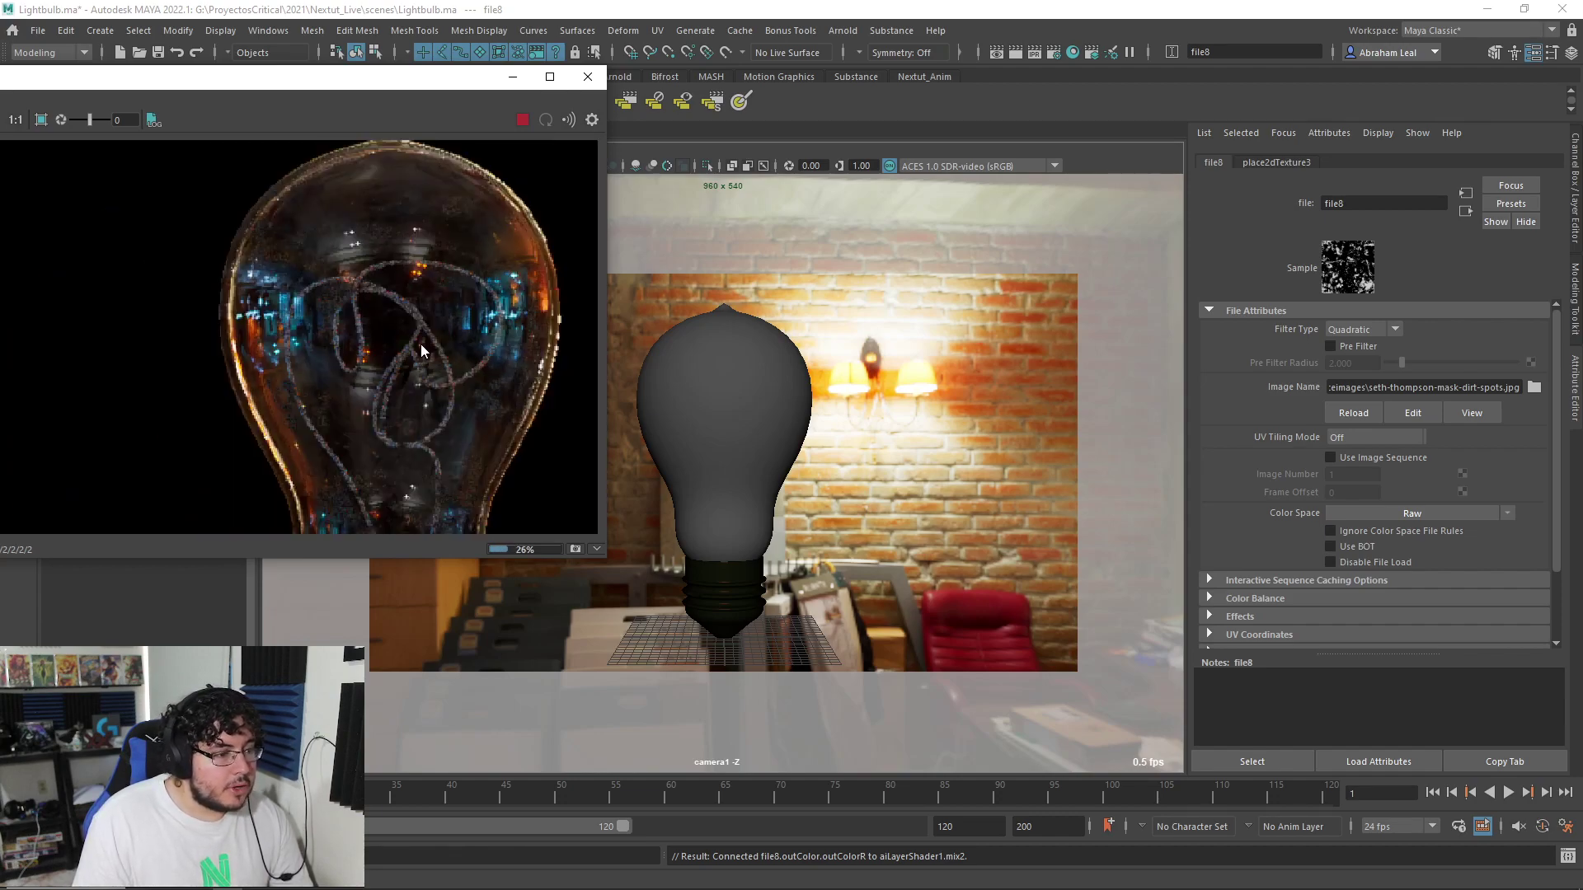
scroll(438, 339, up, 4)
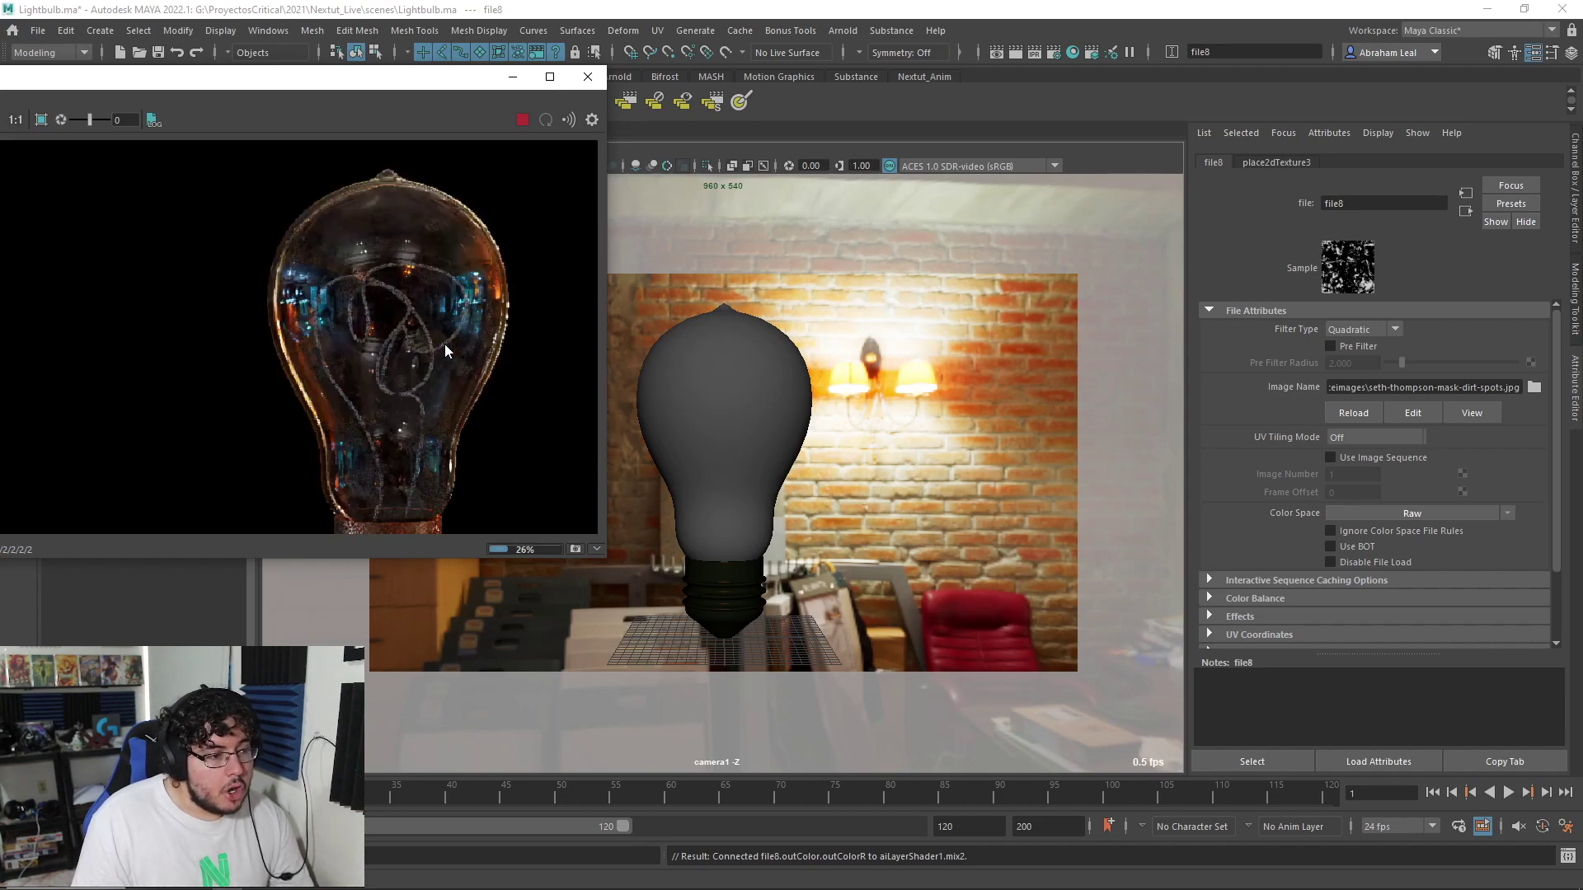
scroll(449, 338, up, 2)
scroll(446, 279, down, 5)
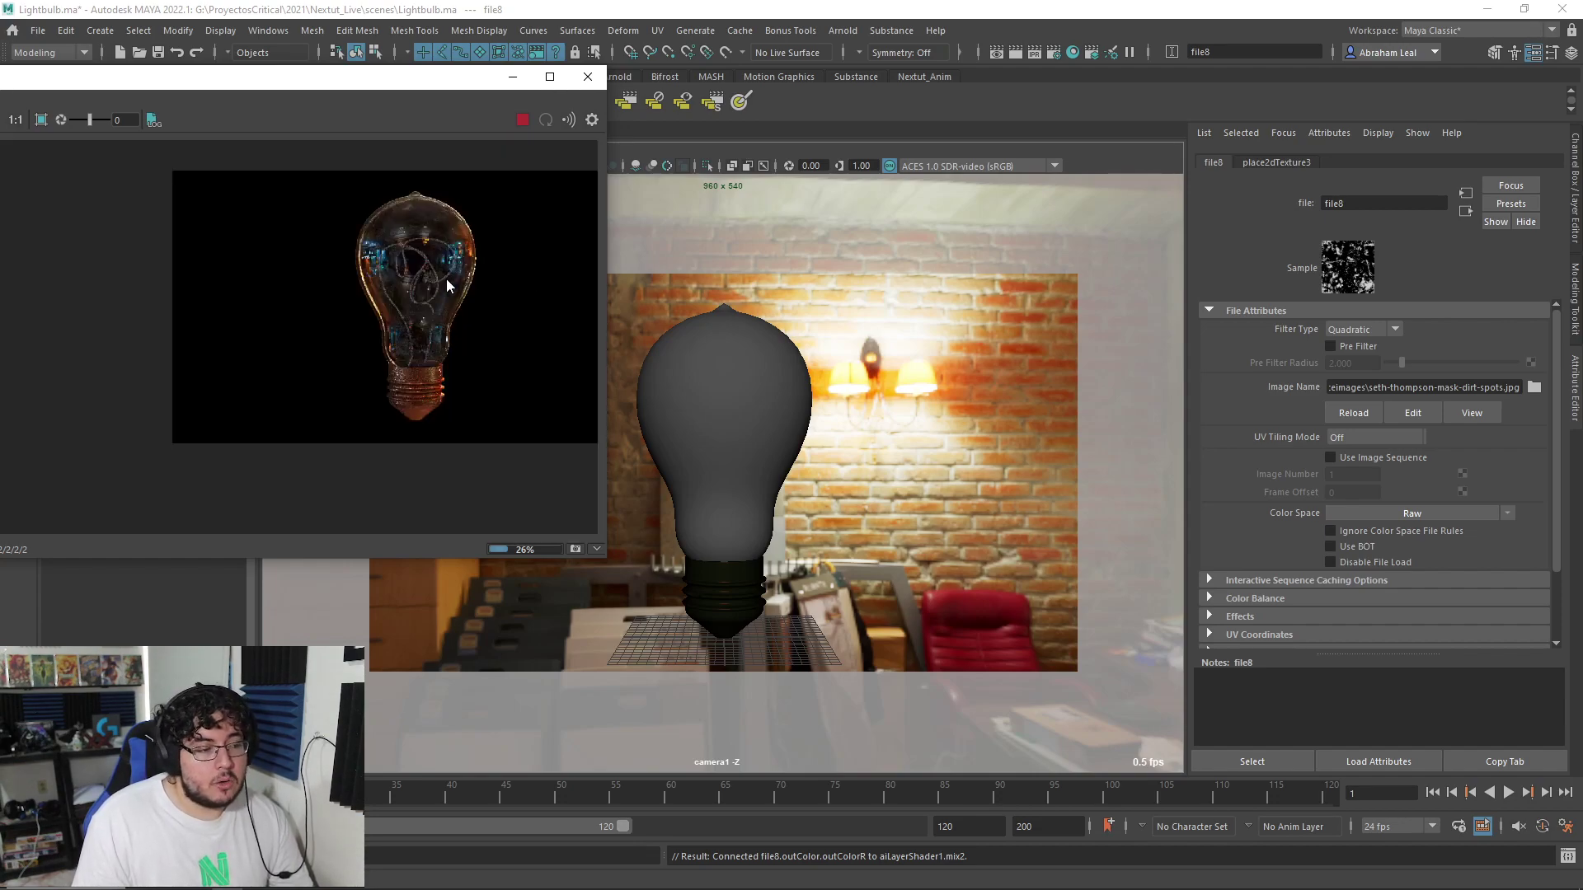
scroll(446, 279, up, 3)
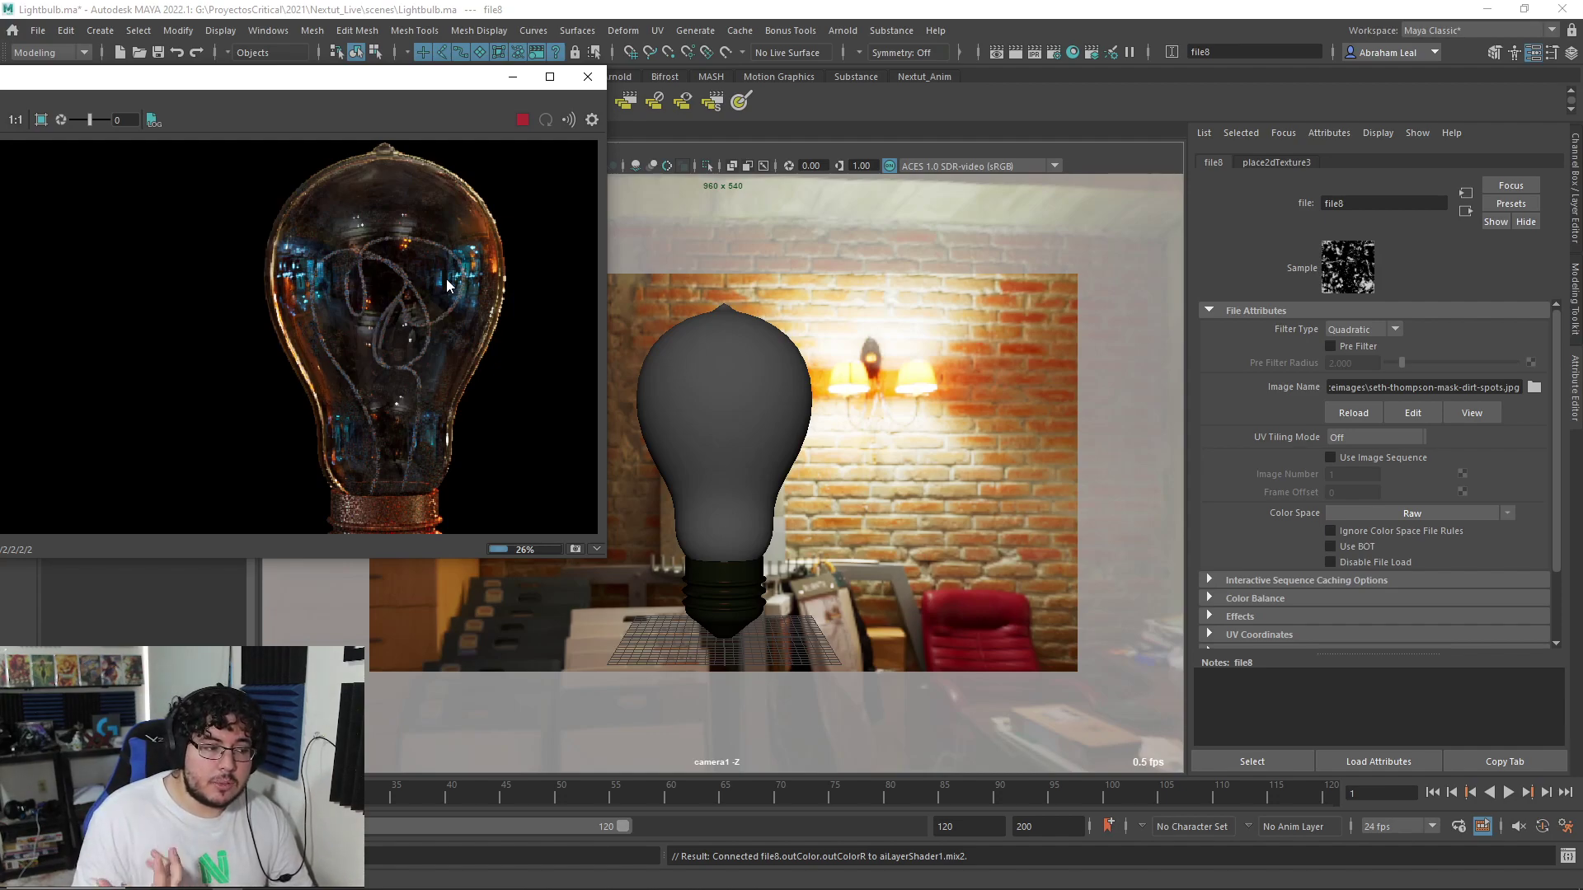
scroll(465, 388, up, 2)
scroll(413, 363, down, 1)
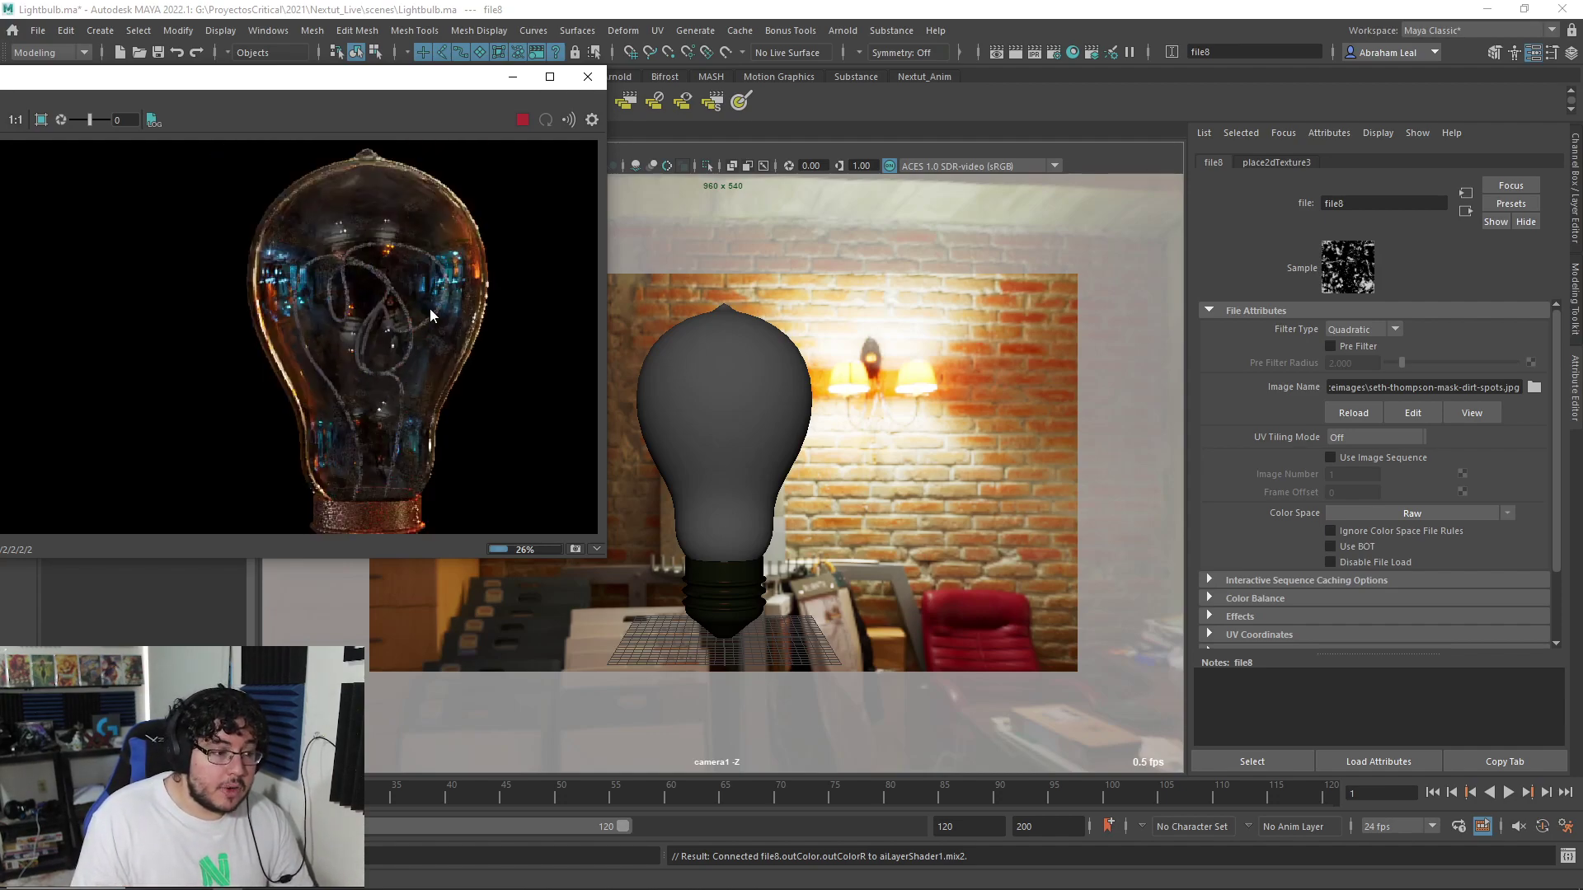
scroll(428, 308, up, 3)
scroll(433, 310, down, 4)
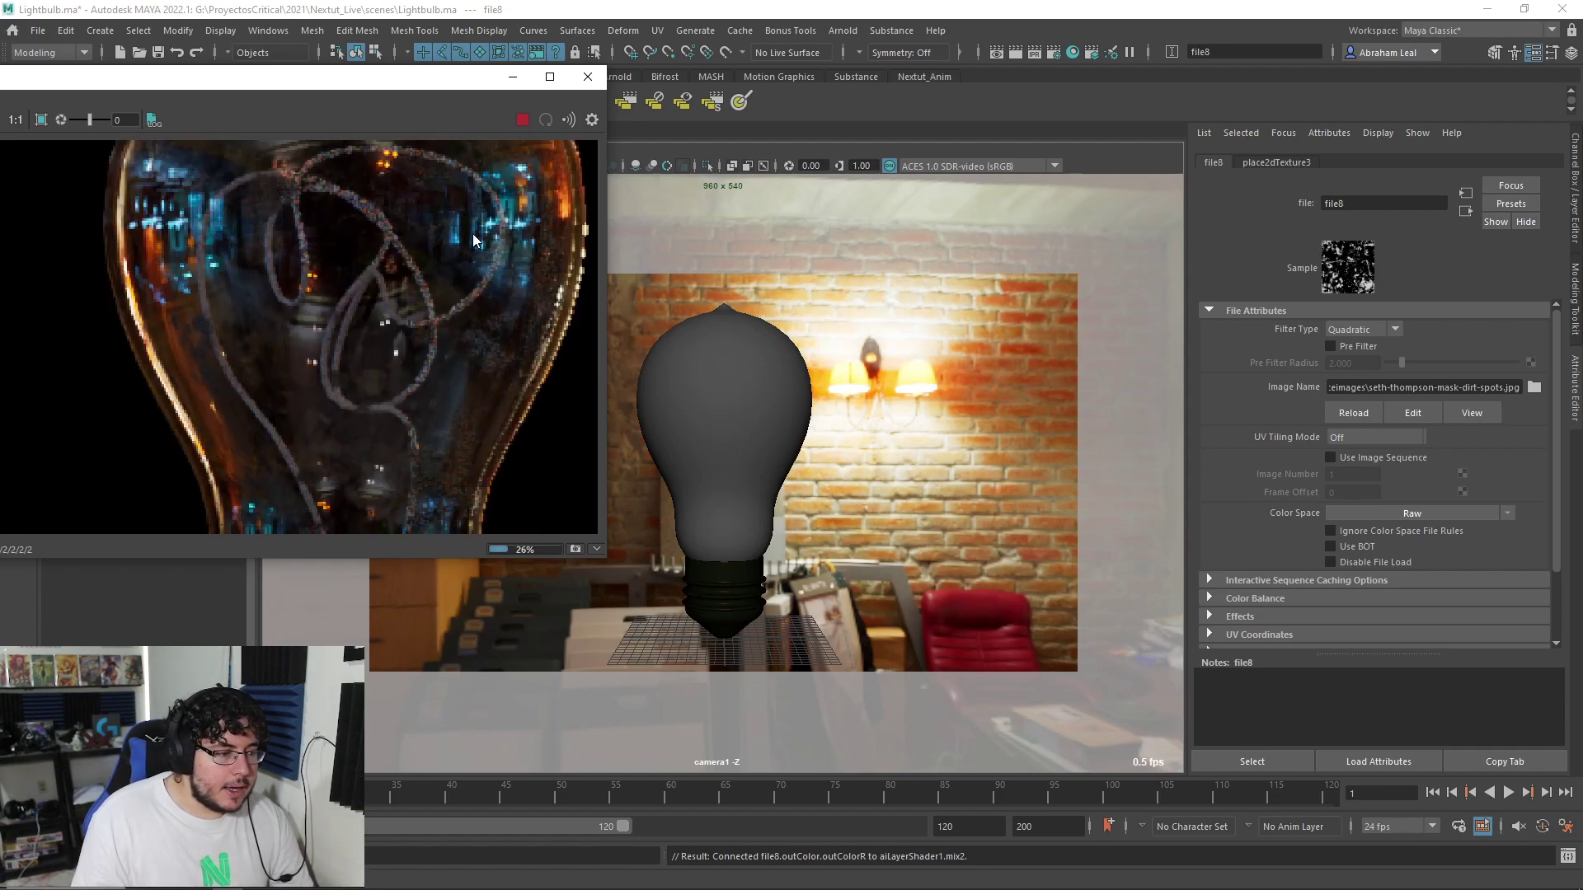
scroll(483, 452, down, 2)
middle_drag(483, 448, 473, 398)
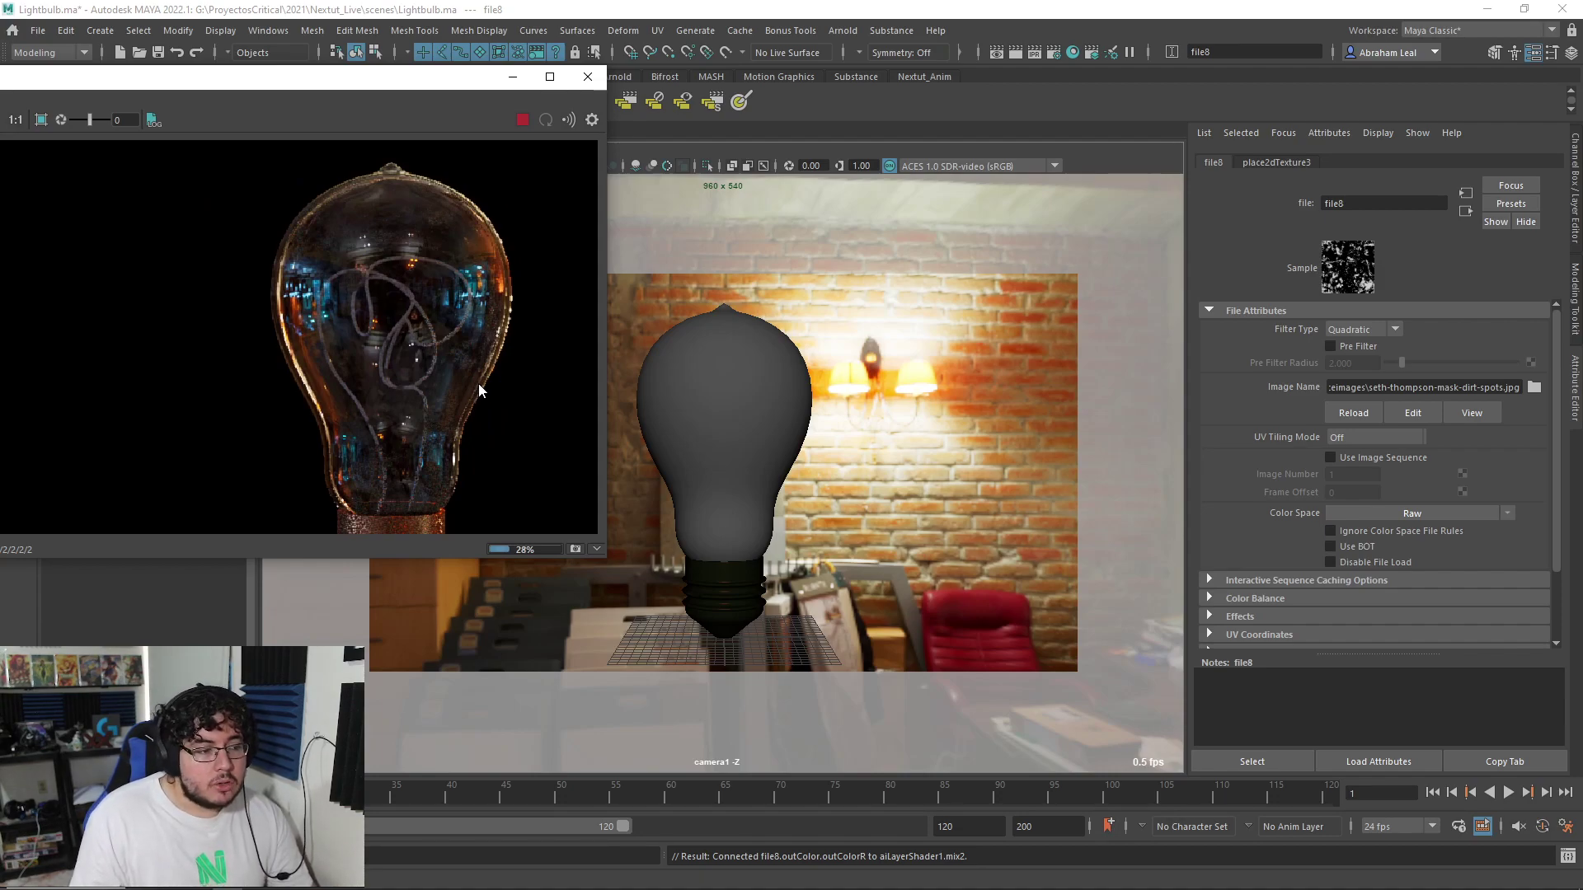
scroll(477, 372, down, 1)
scroll(433, 336, up, 3)
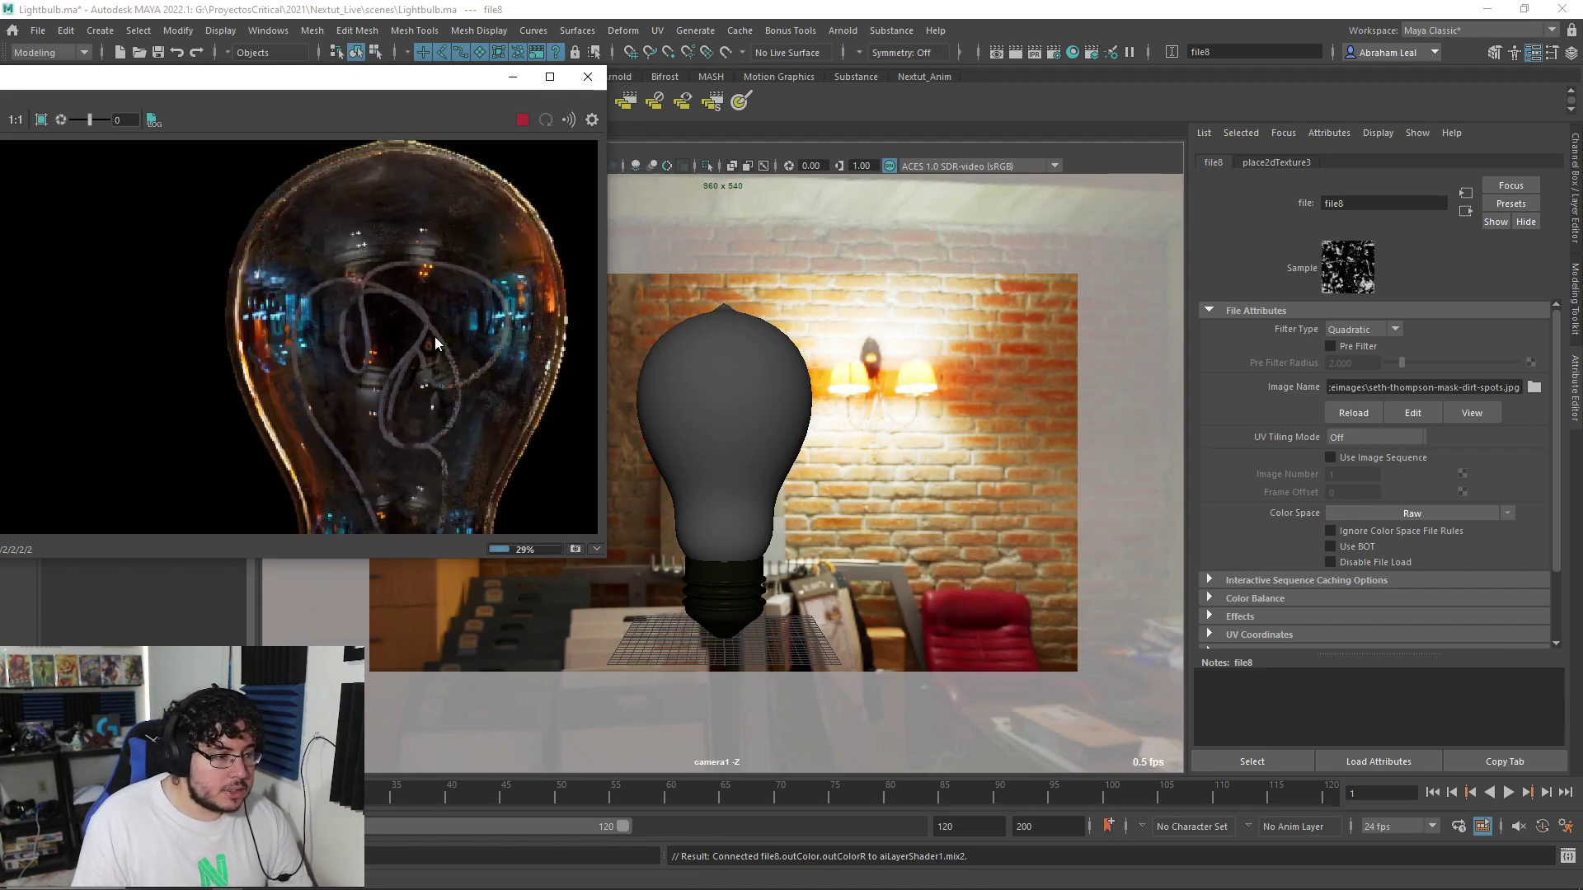
scroll(478, 254, up, 1)
scroll(486, 286, down, 2)
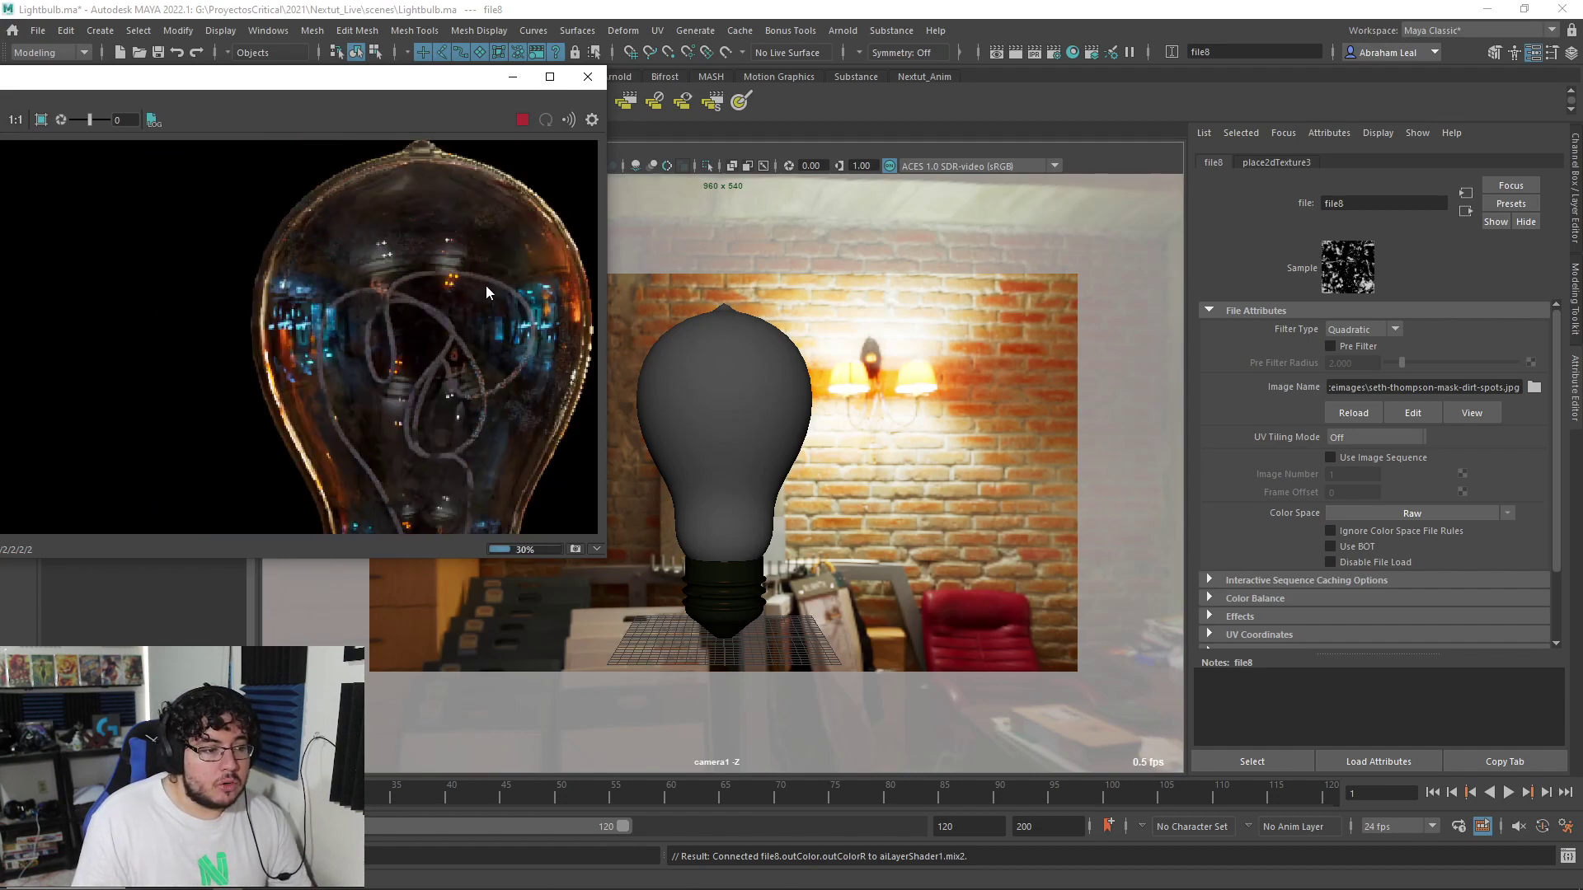
middle_drag(533, 395, 471, 305)
scroll(482, 285, up, 2)
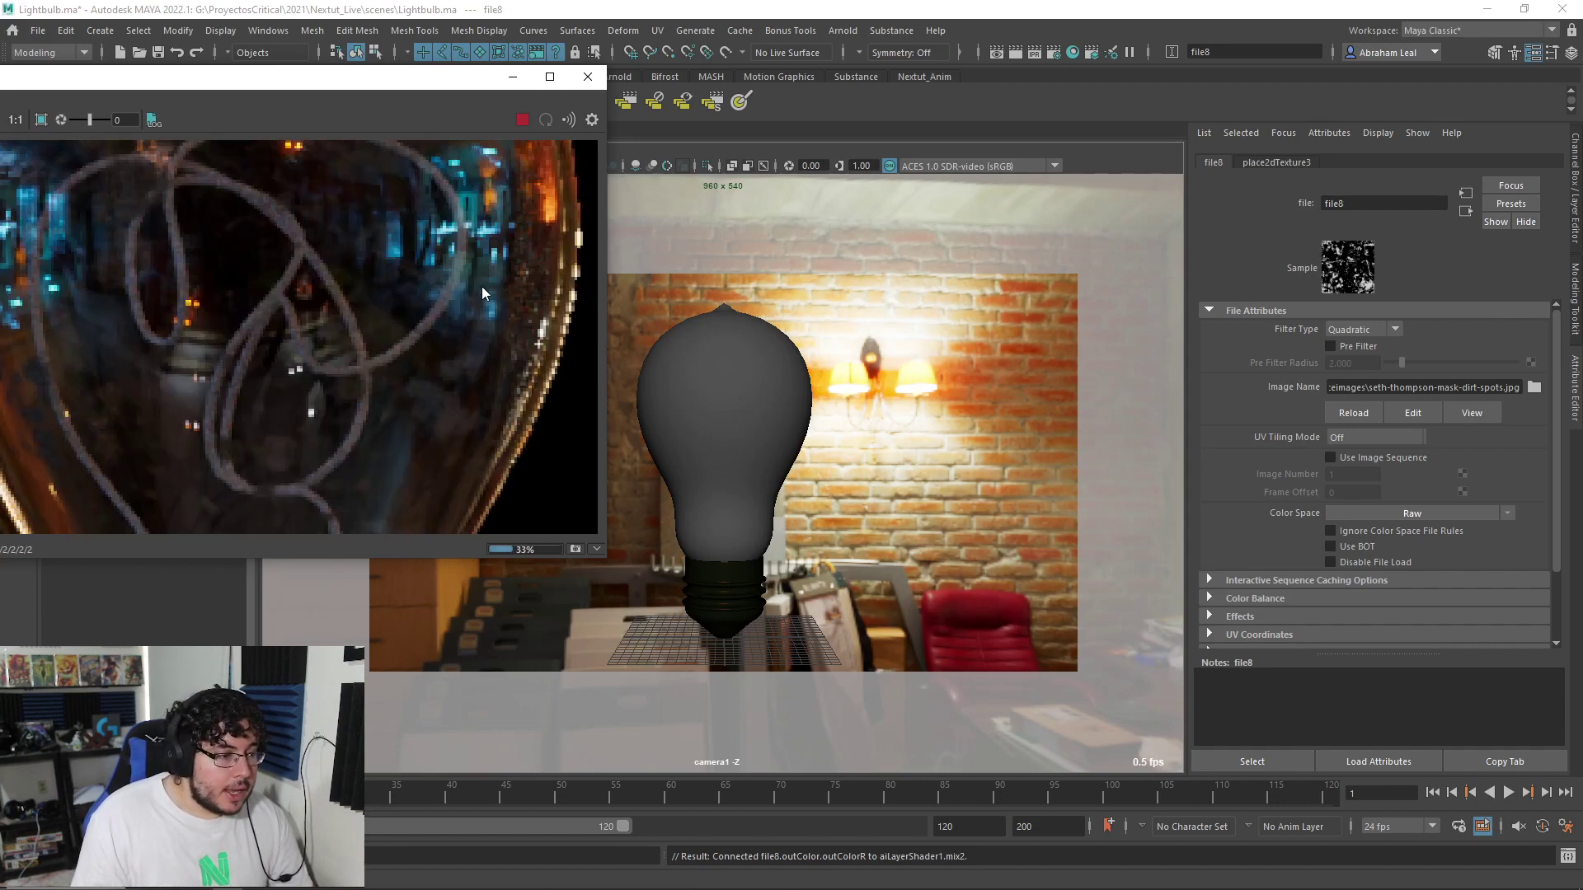
scroll(473, 377, down, 2)
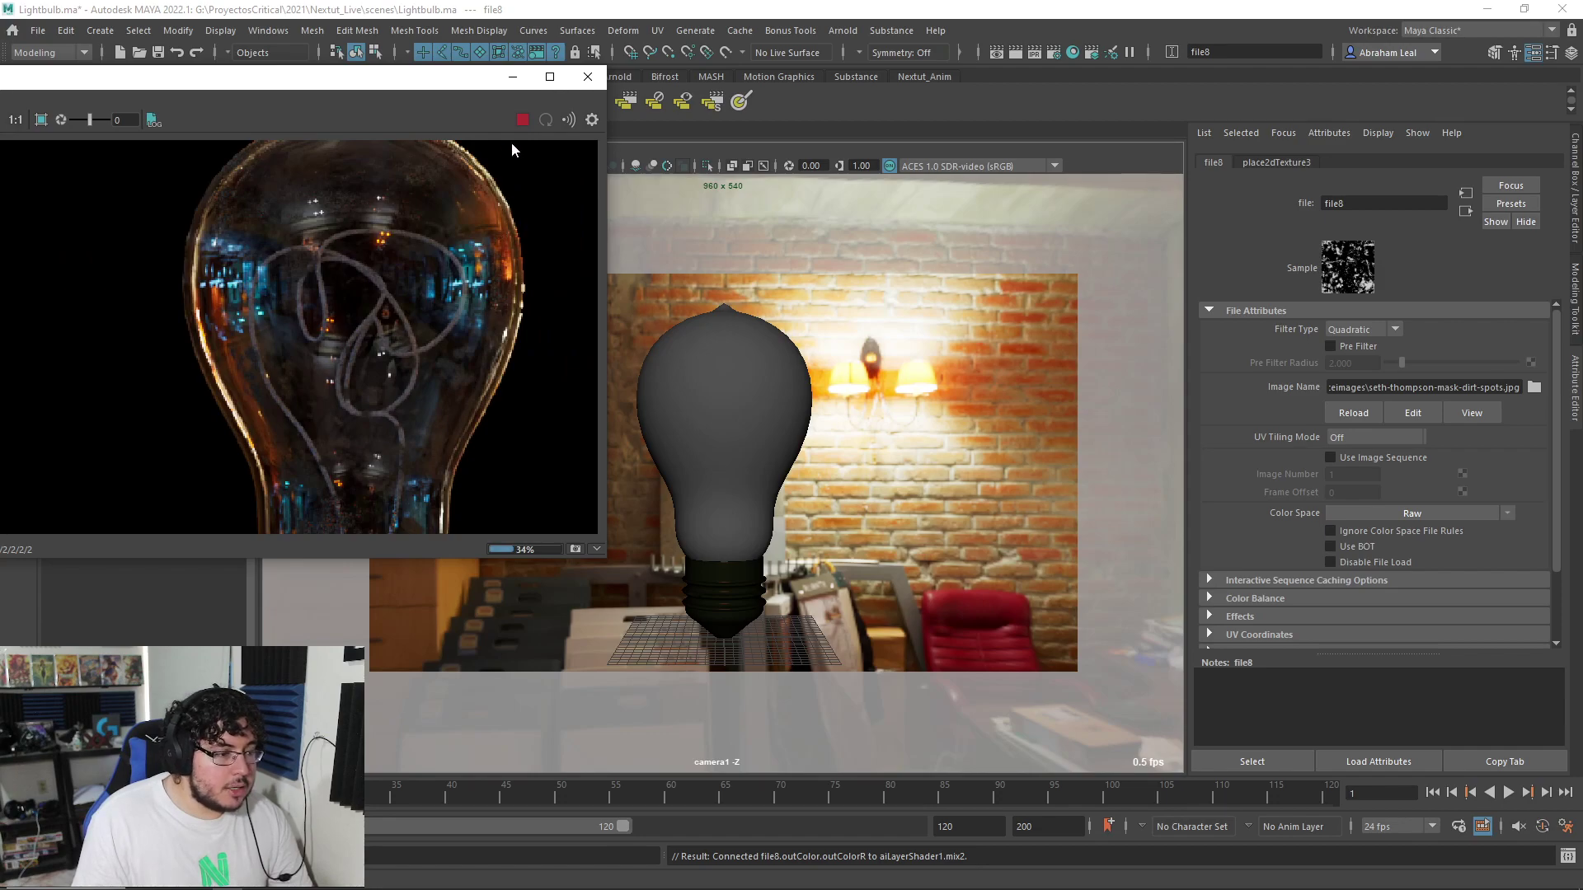
Stop the Arnold render and move file8 and place2dTexture3 away from aiLayerShader1 in the Hypershade graph
click(521, 120)
key(alt+Tab)
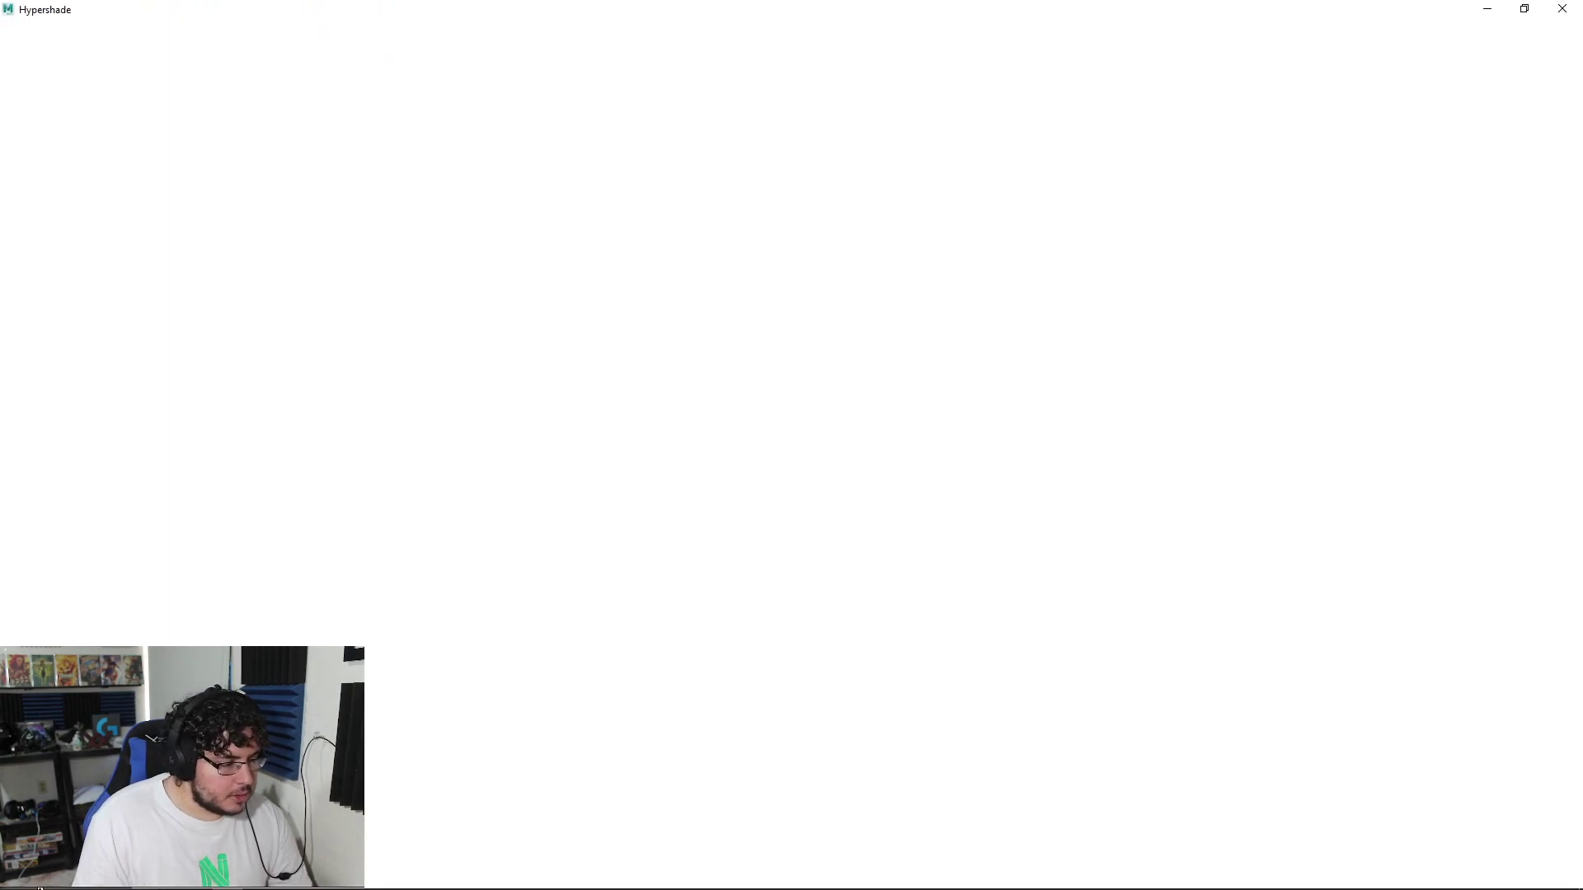
alt+middle_drag(696, 491, 579, 445)
scroll(748, 524, down, 4)
alt+middle_drag(838, 561, 884, 533)
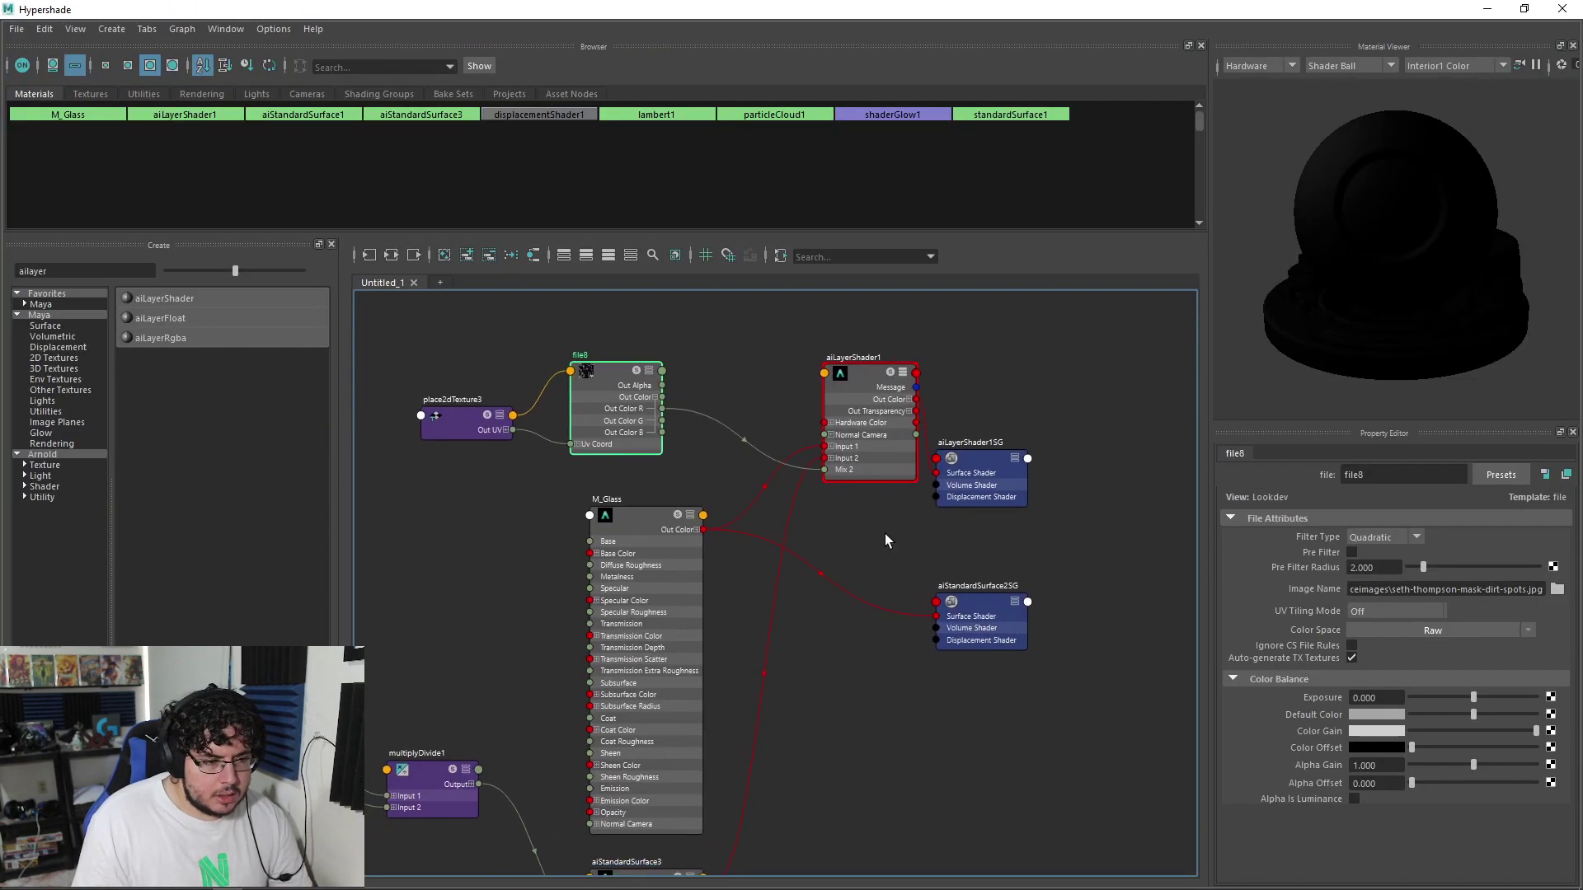
alt+middle_drag(599, 331, 764, 373)
drag(765, 373, 635, 466)
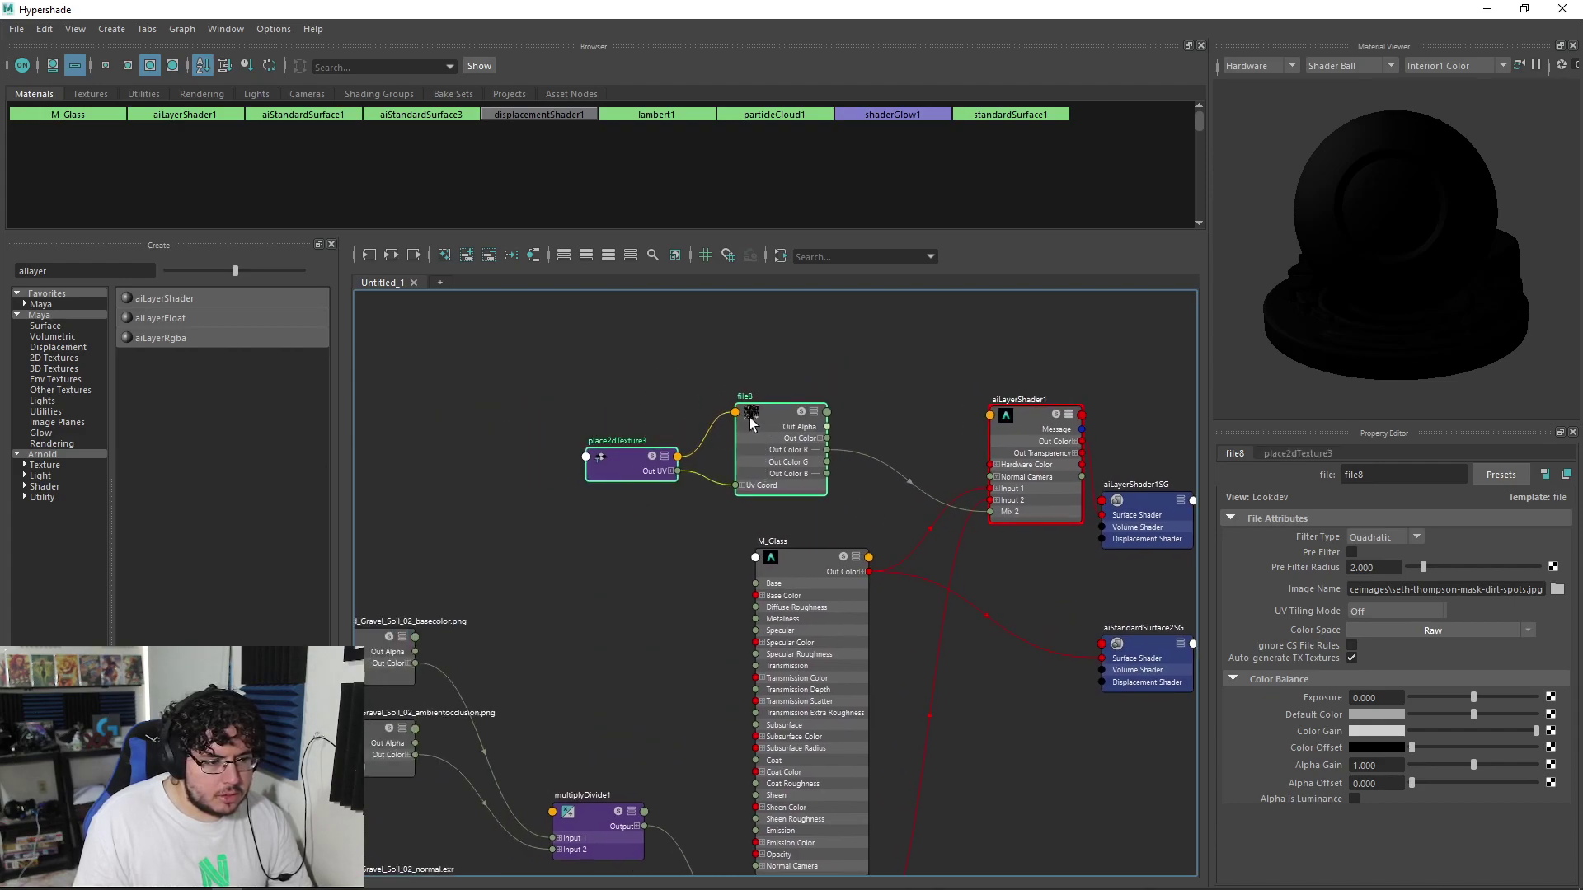
drag(750, 417, 567, 368)
Search the graph's node creation box for a histogram or levels node using "histo", "lev" and "a"
click(709, 362)
key(Tab)
text(histo)
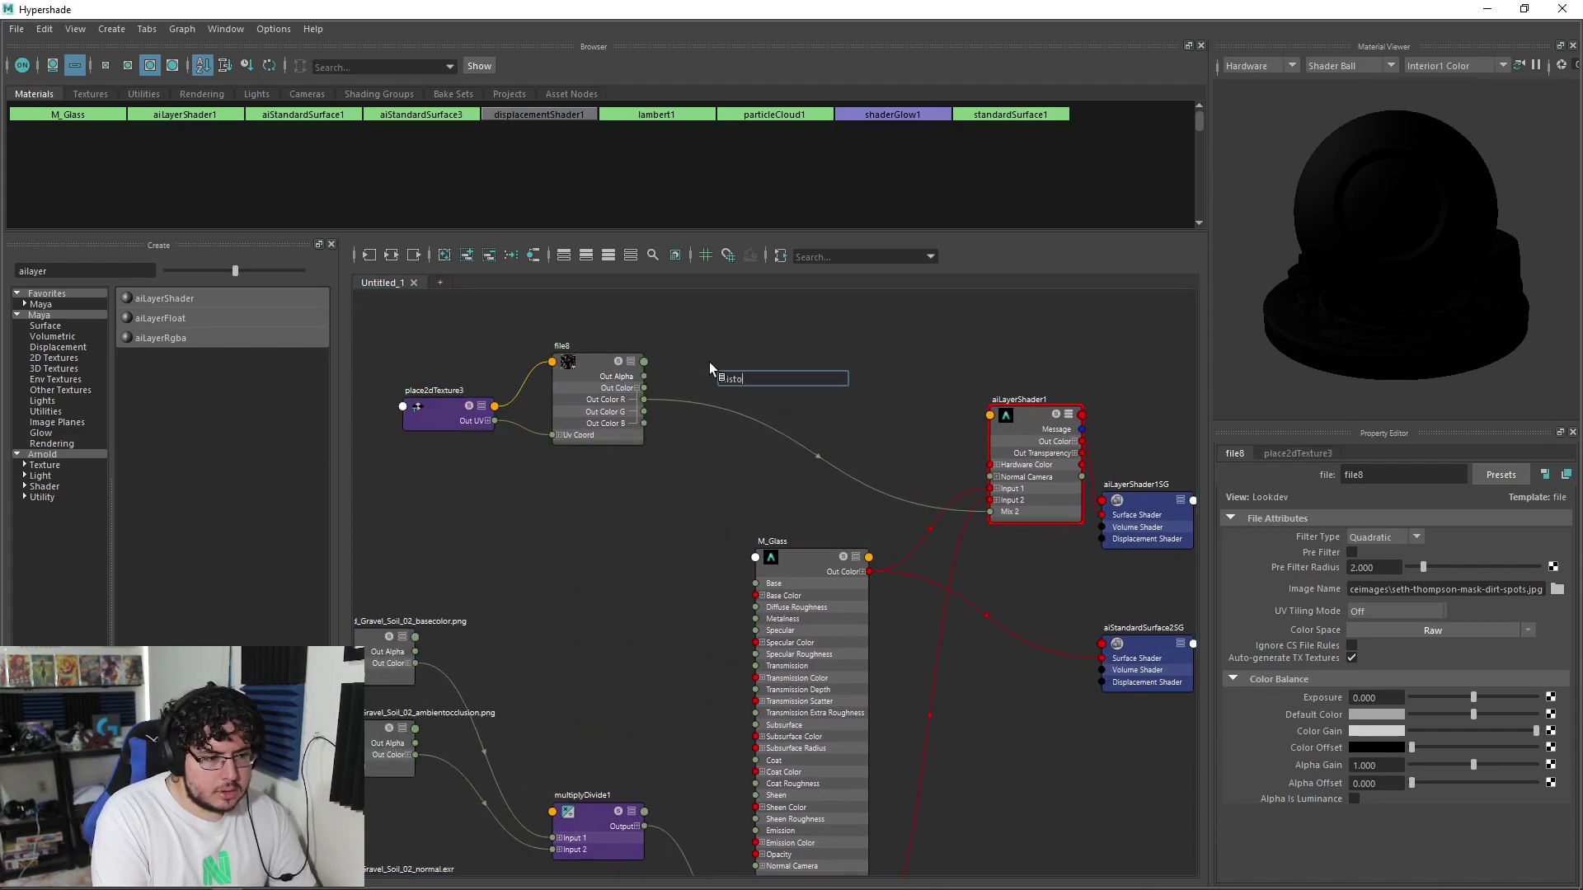
key(BackSpace)
key(BackSpace)
key(BackSpace)
key(BackSpace)
key(BackSpace)
text(lev)
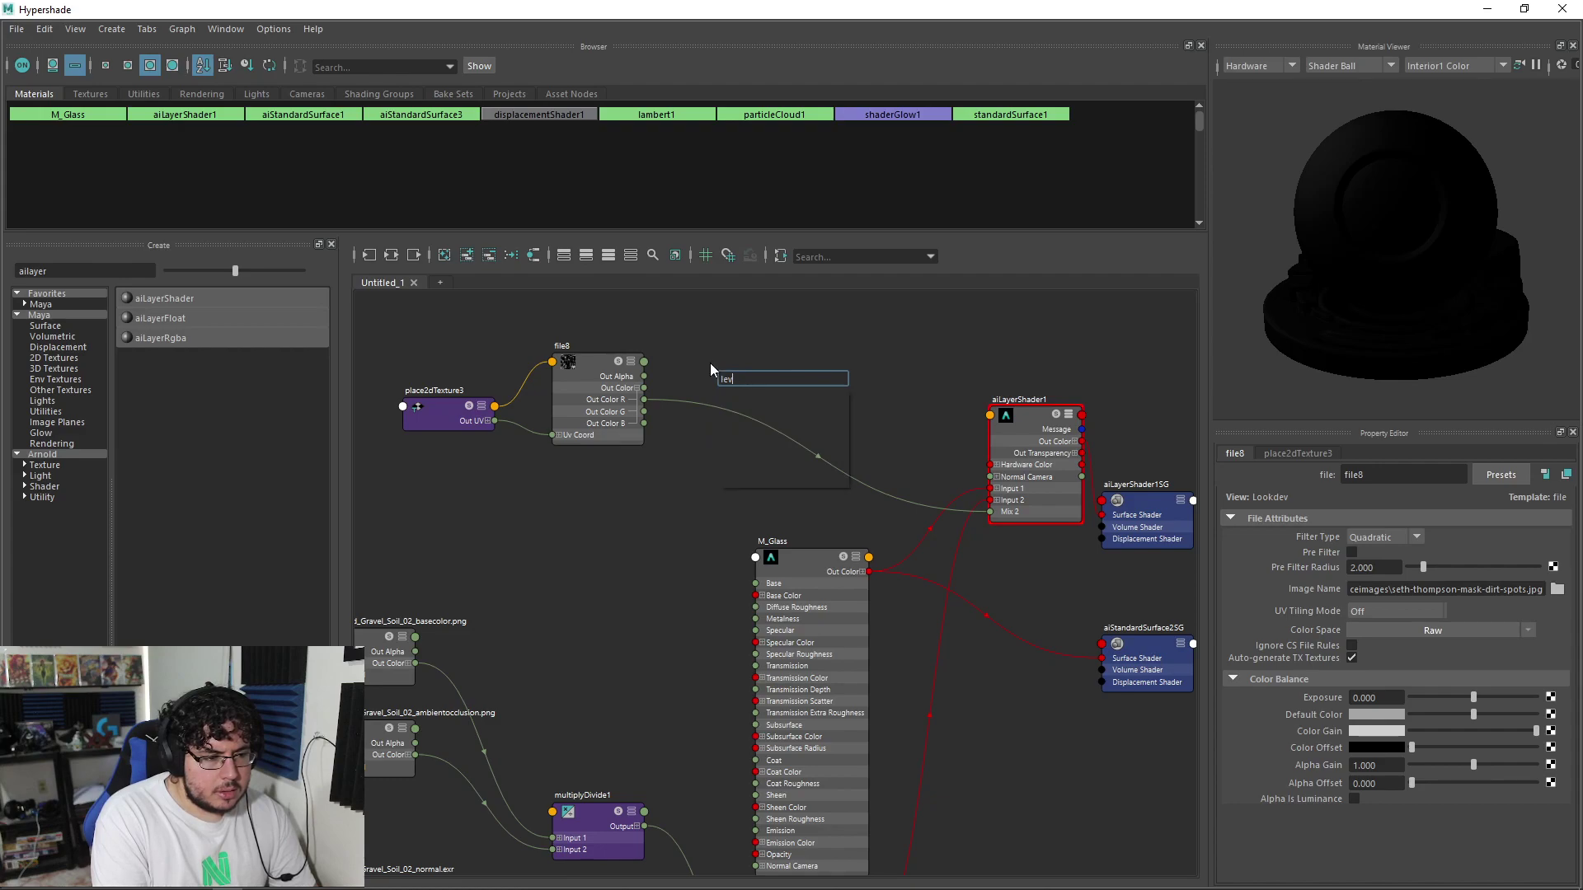
key(BackSpace)
key(BackSpace)
key(BackSpace)
text(a)
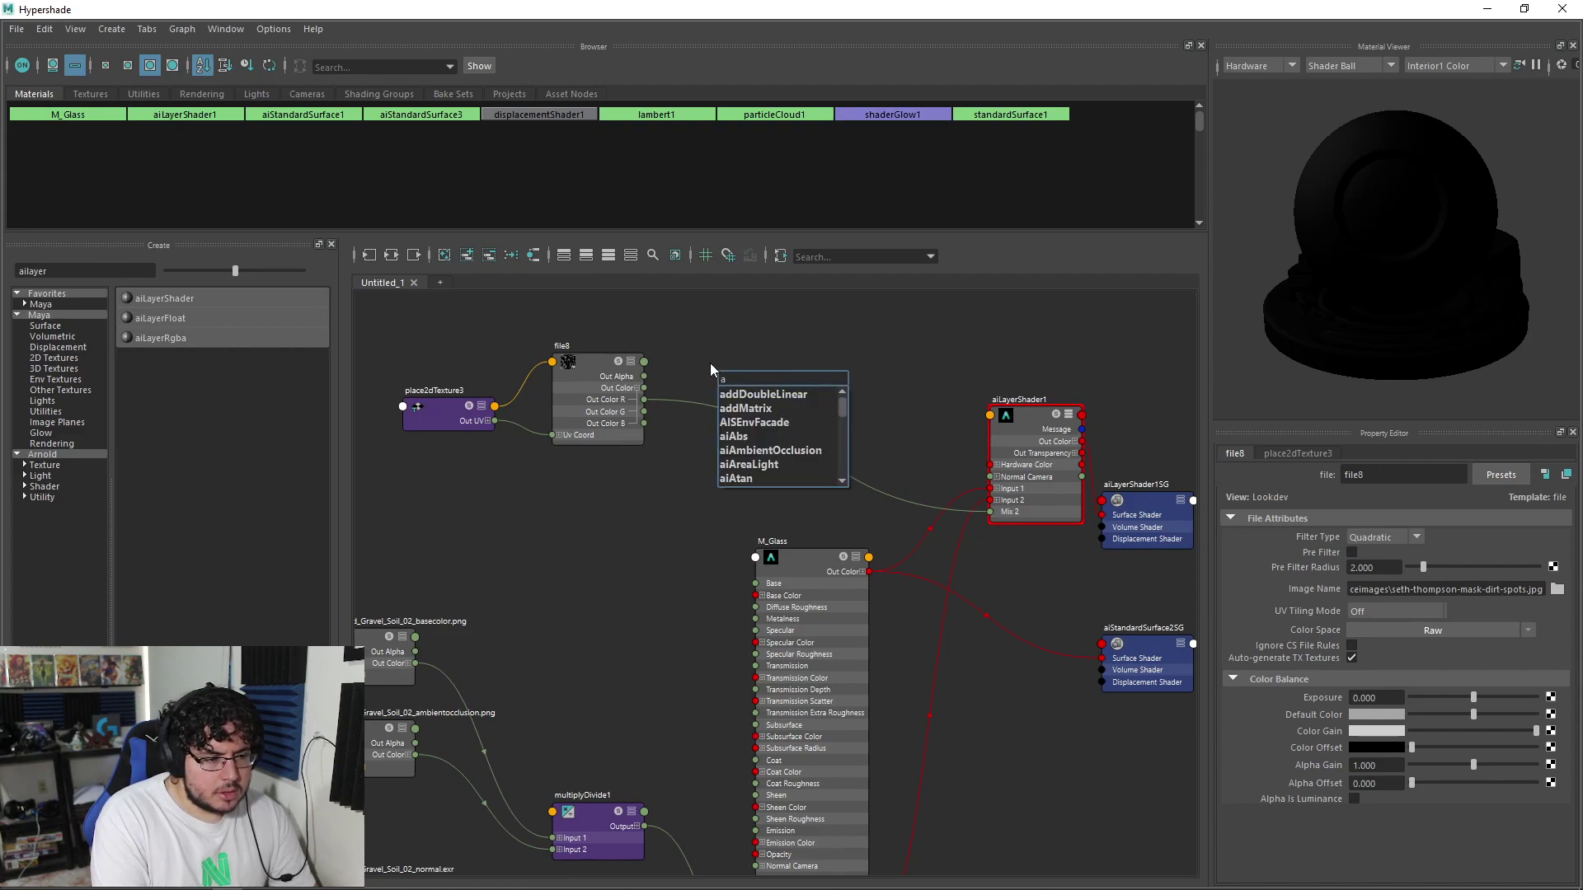
Clear the node filter, create a Color Correct node from the Maya nodes, and place it between file8 and M_Glass
click(39, 315)
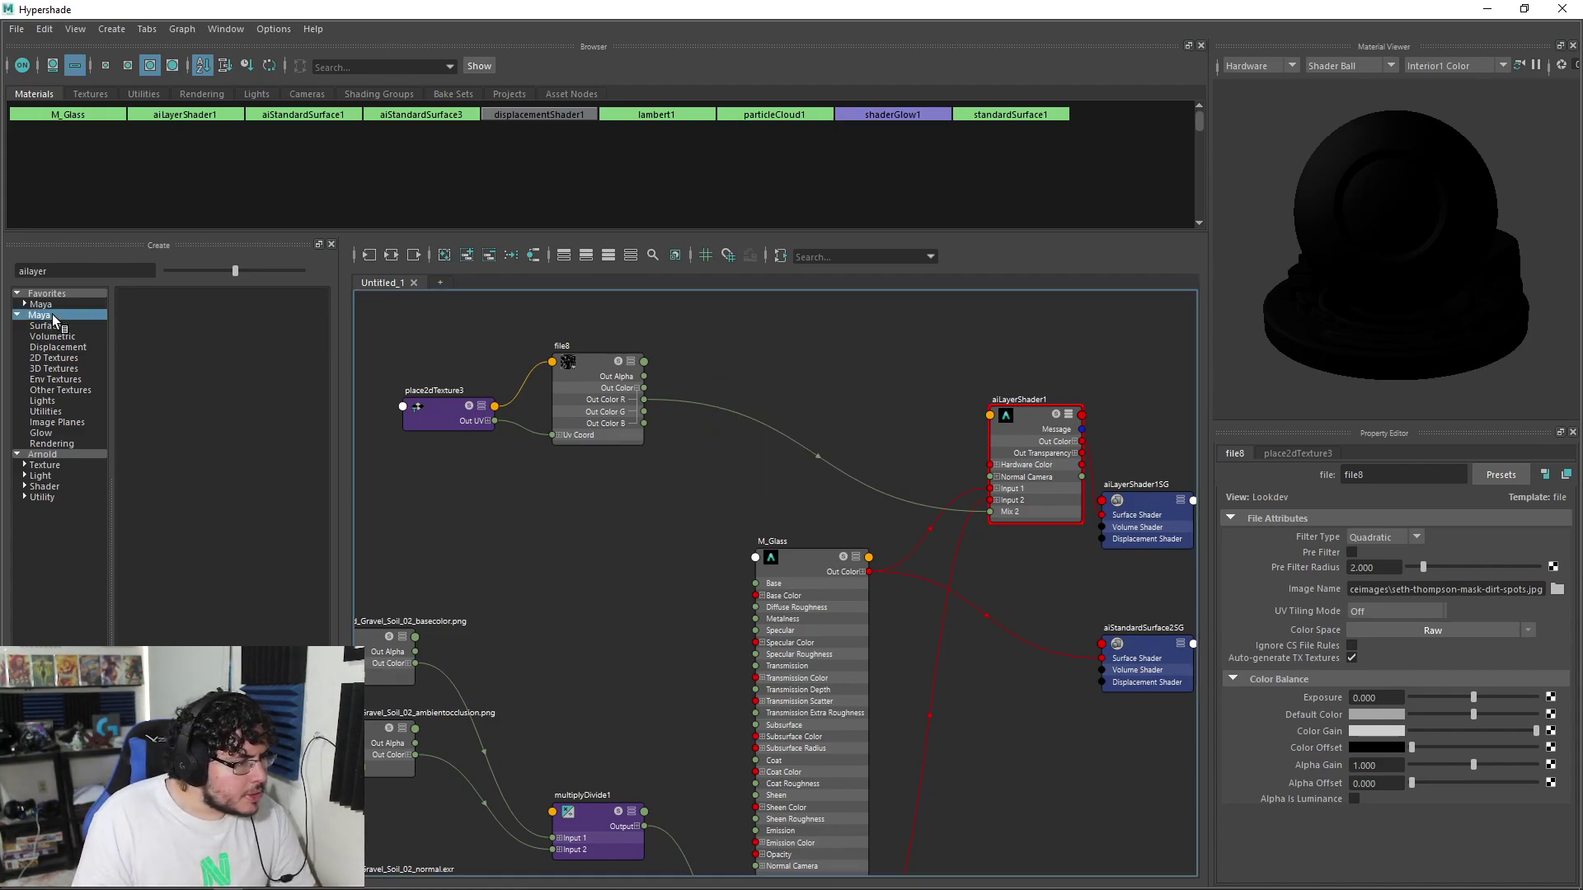
drag(52, 271, 4, 280)
key(BackSpace)
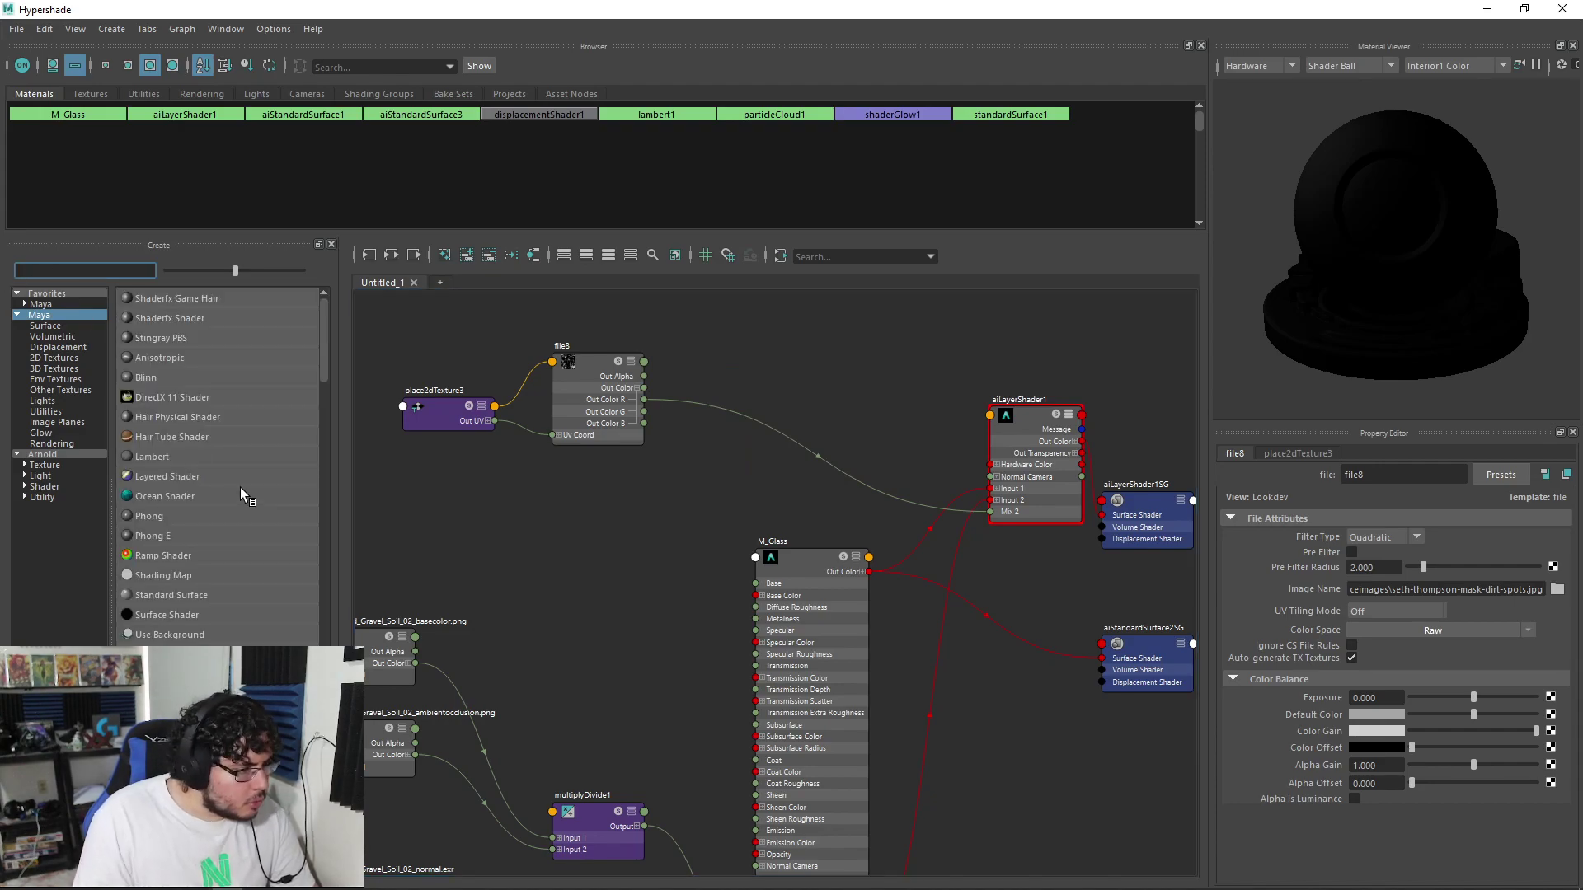
scroll(231, 561, down, 6)
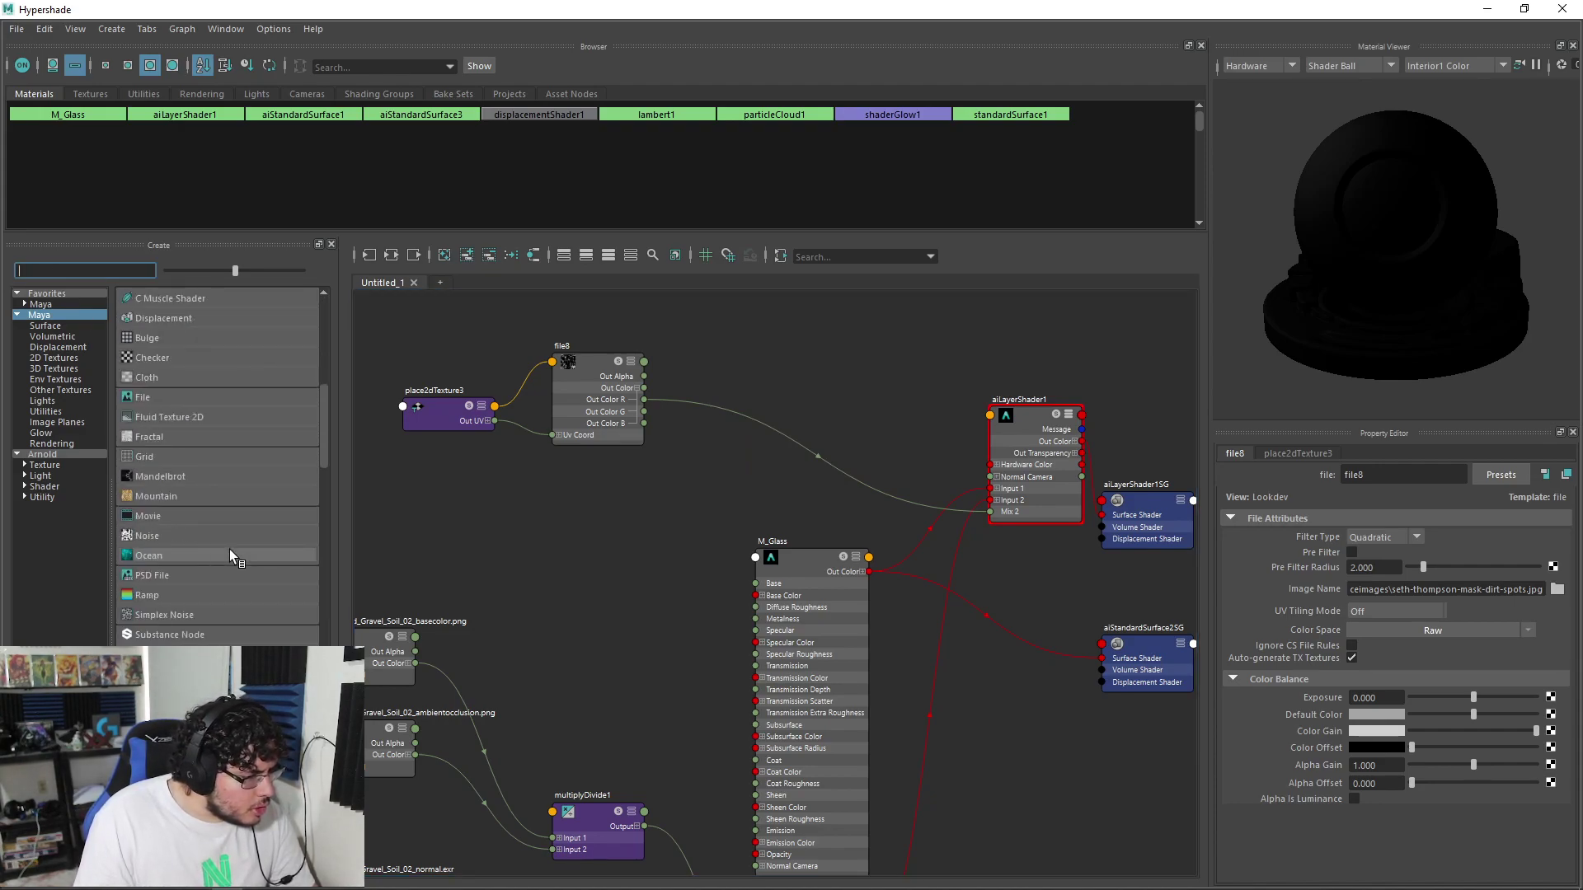
scroll(230, 550, down, 8)
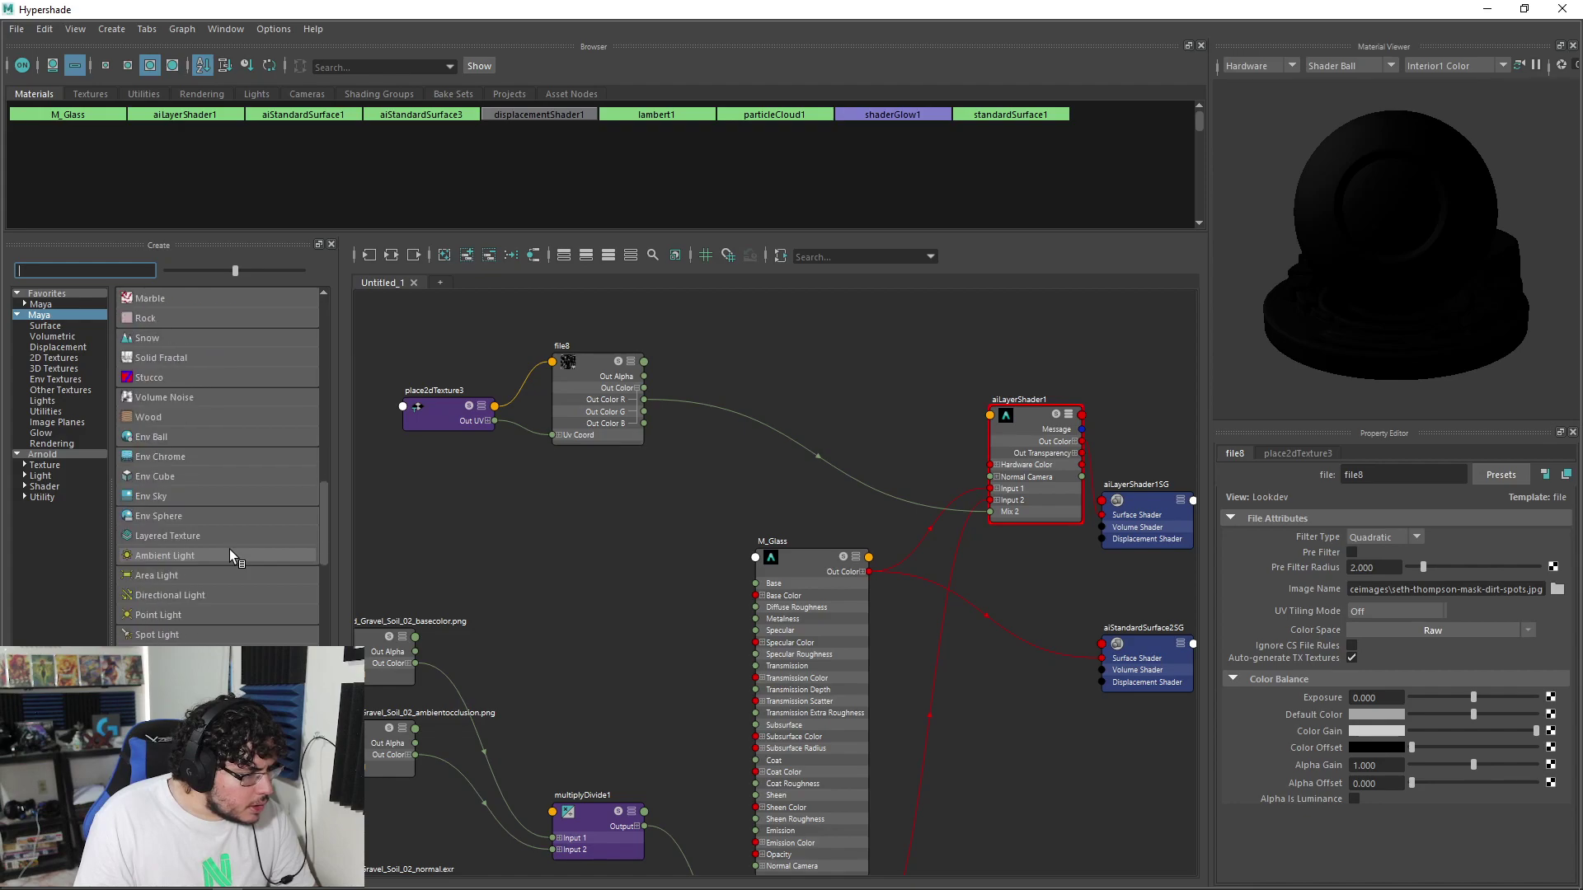
scroll(229, 549, down, 5)
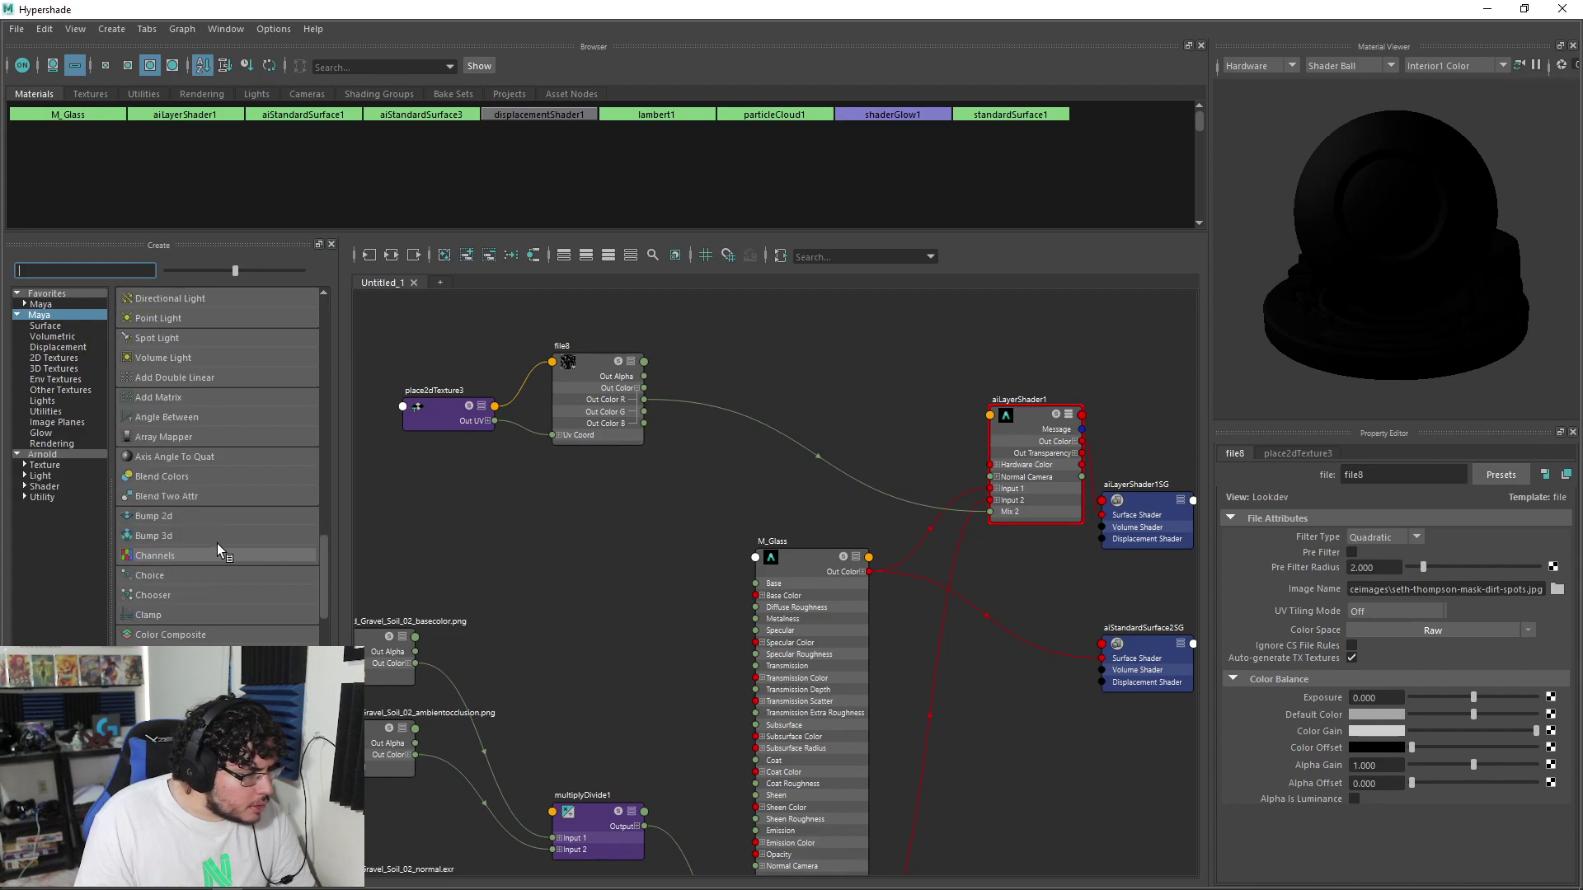
scroll(190, 570, down, 4)
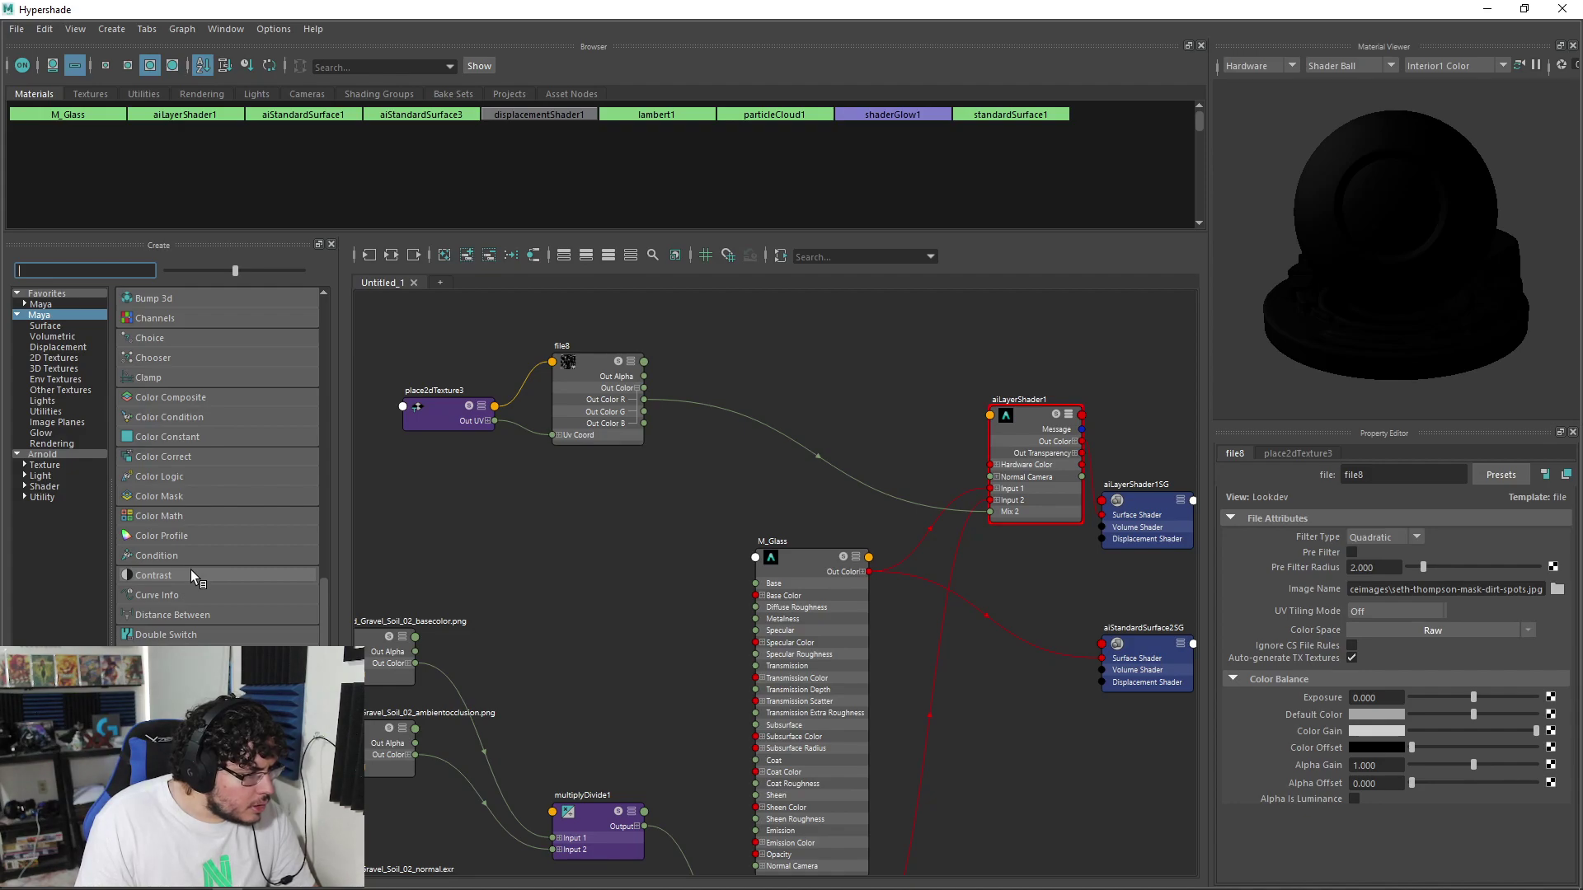
click(153, 455)
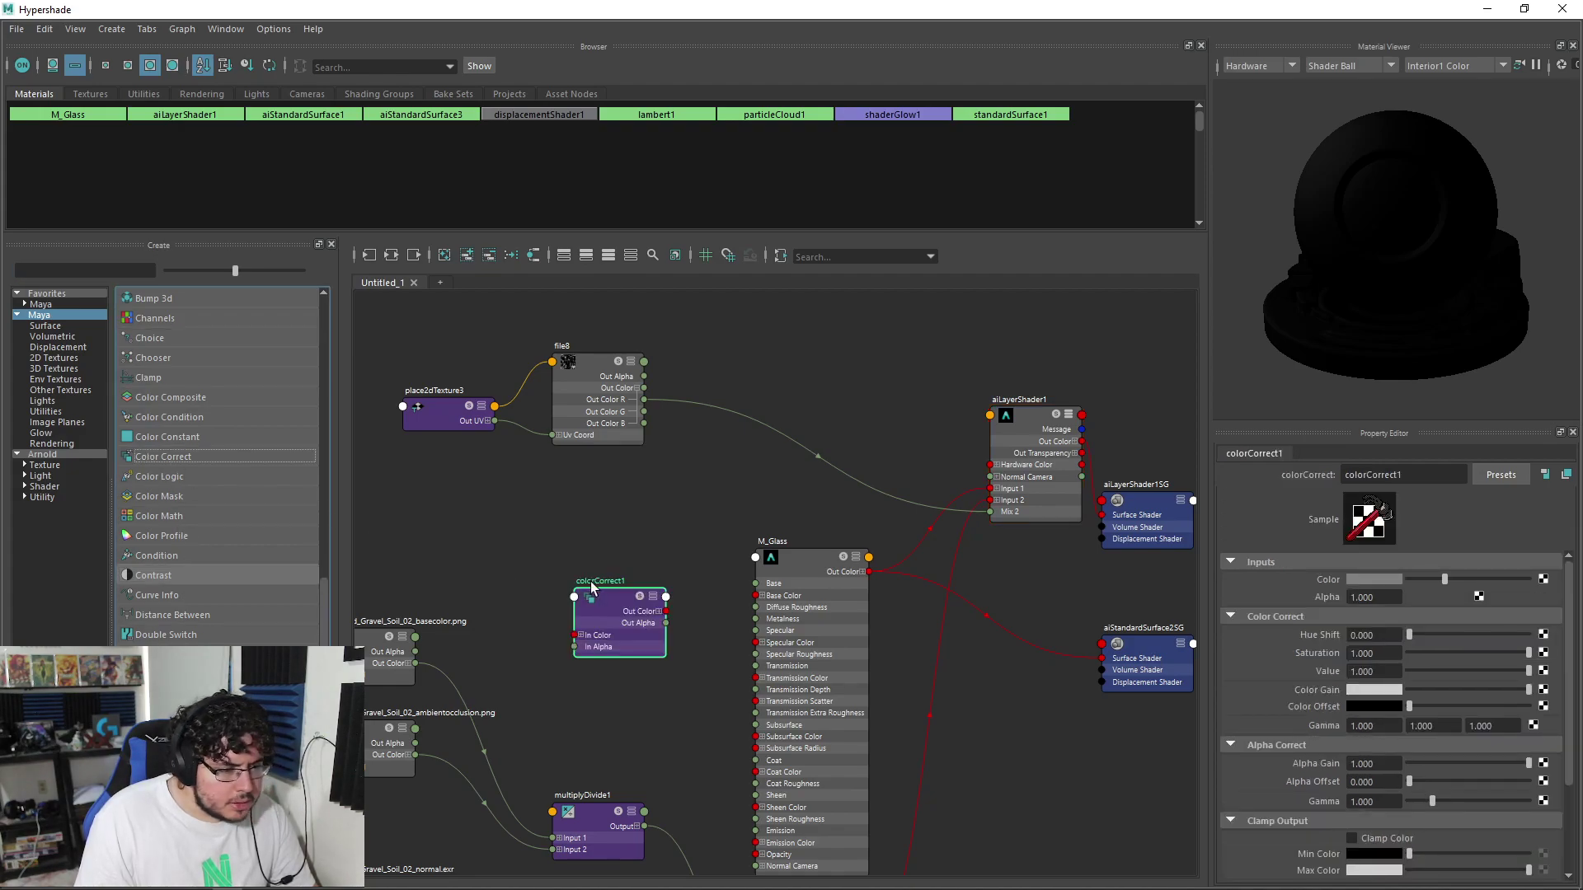
drag(616, 618, 684, 499)
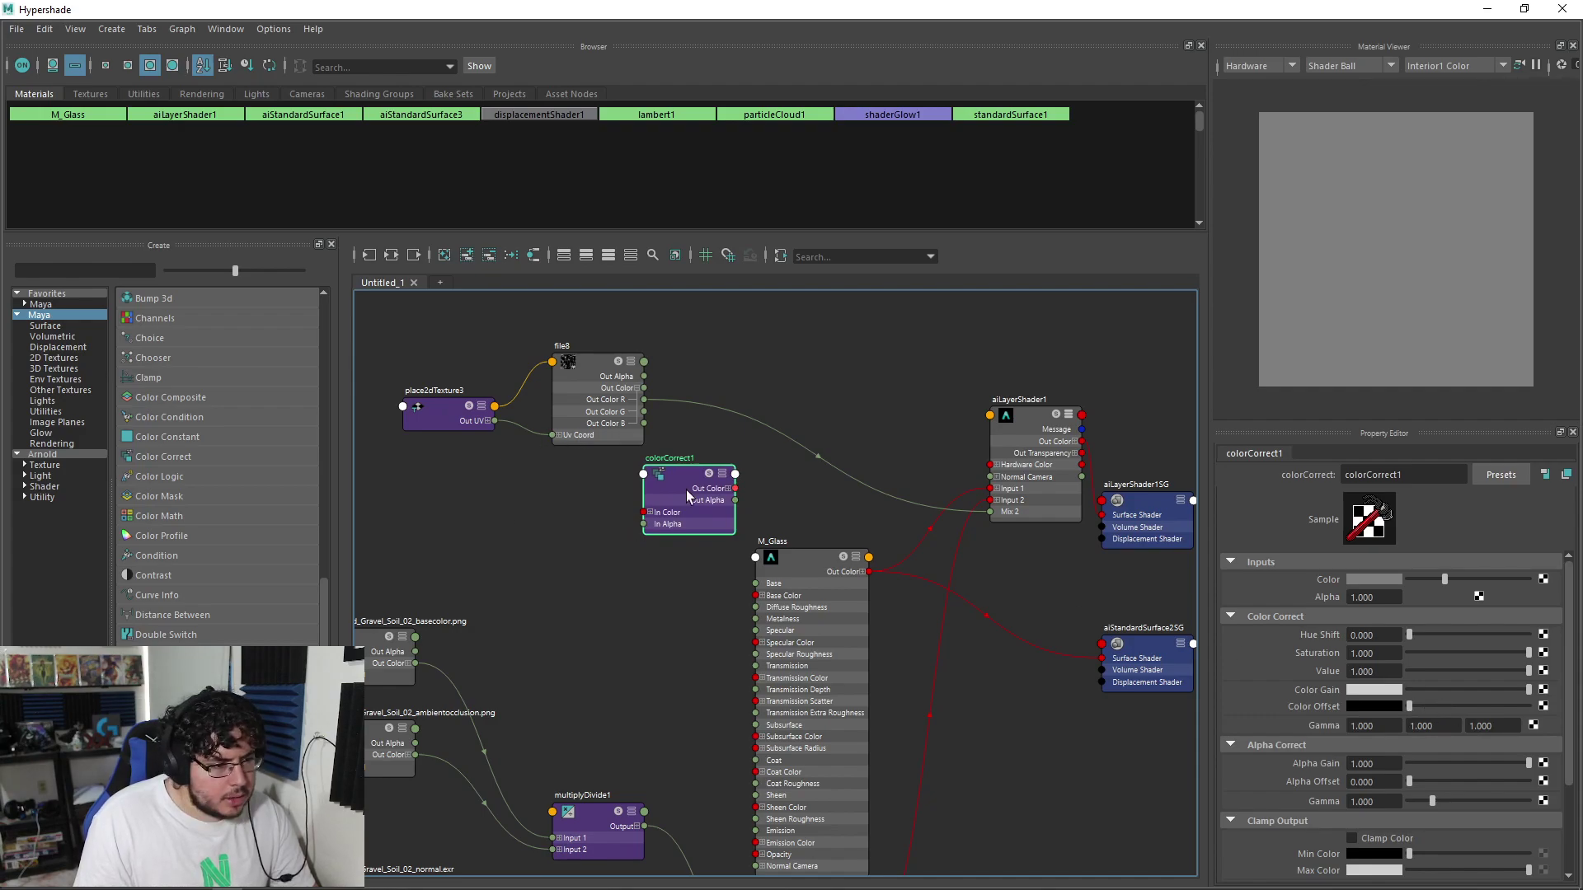
Connect file8's Out Color to the Color Correct node's In Color, and its Out Color R to aiLayerShader1's Mix 2
scroll(688, 495, up, 5)
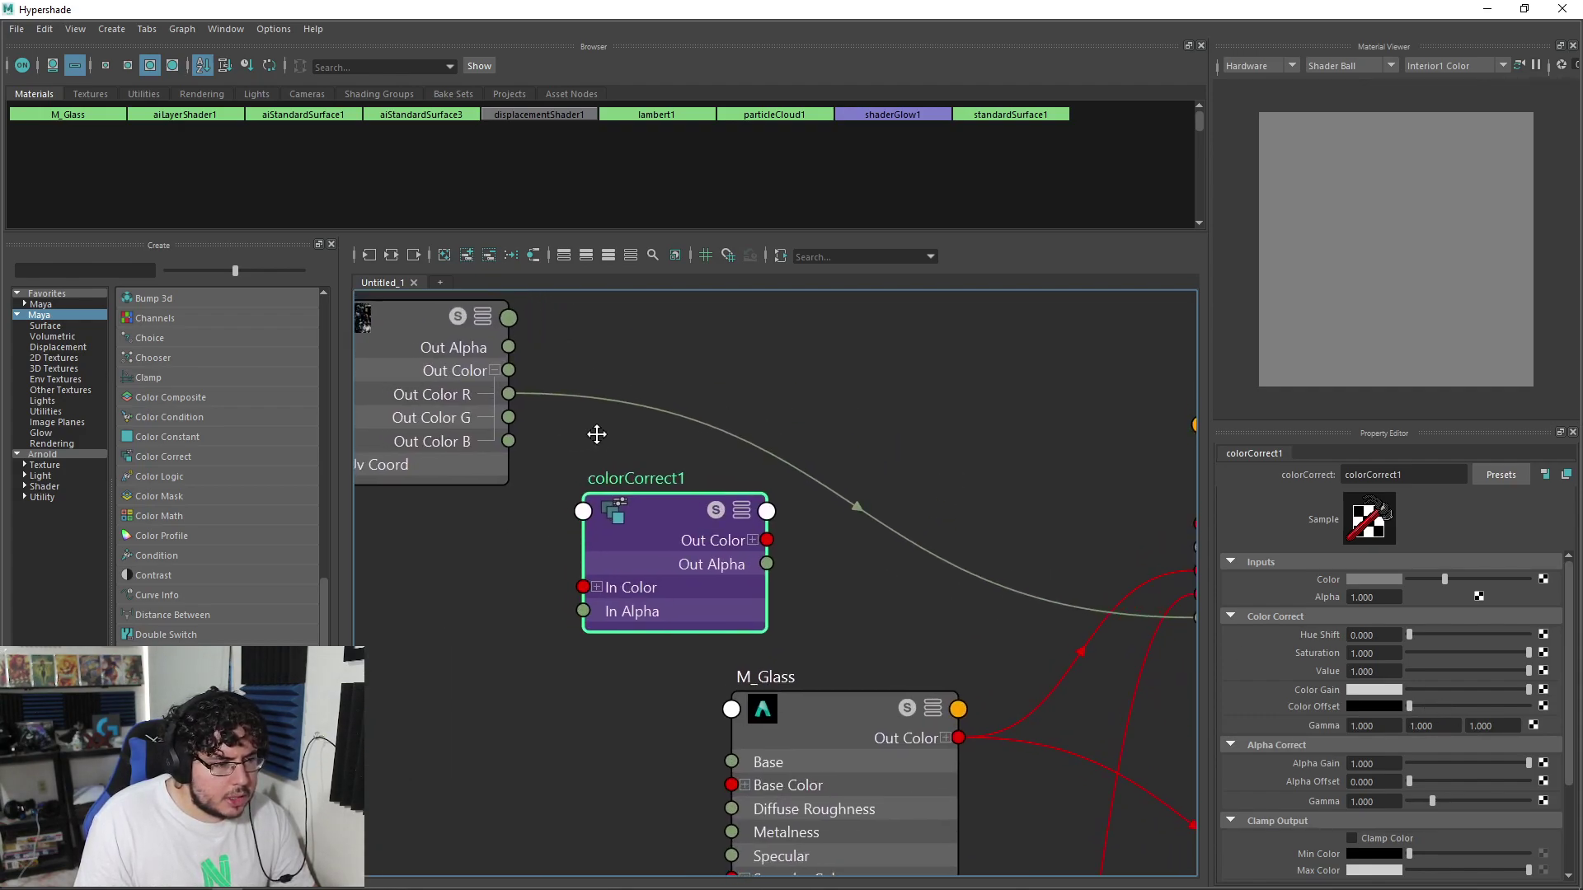
drag(549, 371, 624, 589)
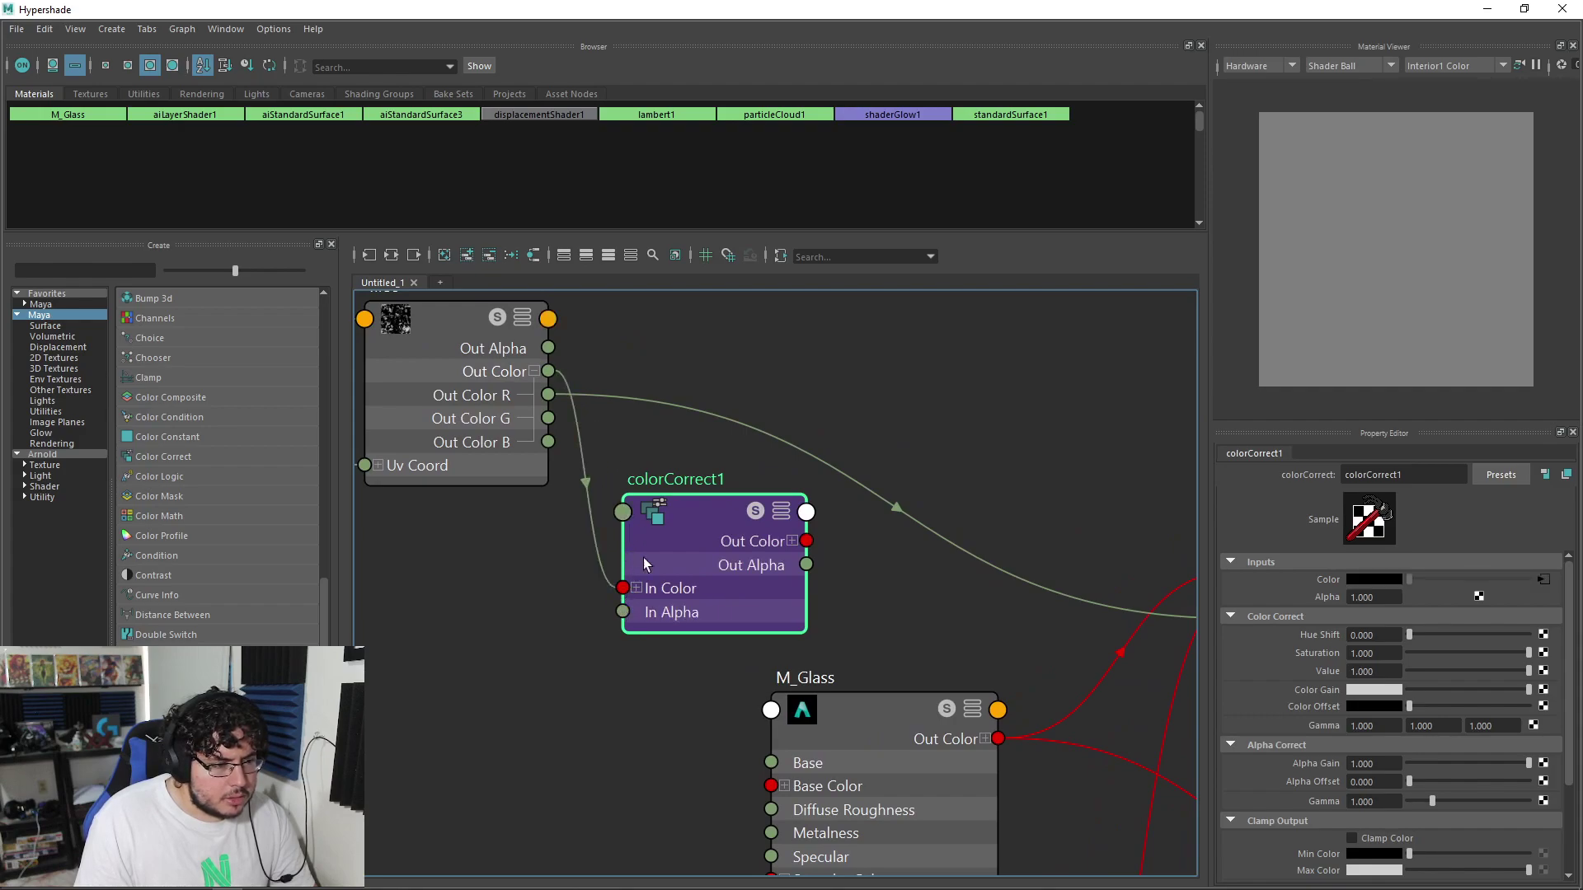
middle_drag(798, 431, 569, 420)
click(563, 530)
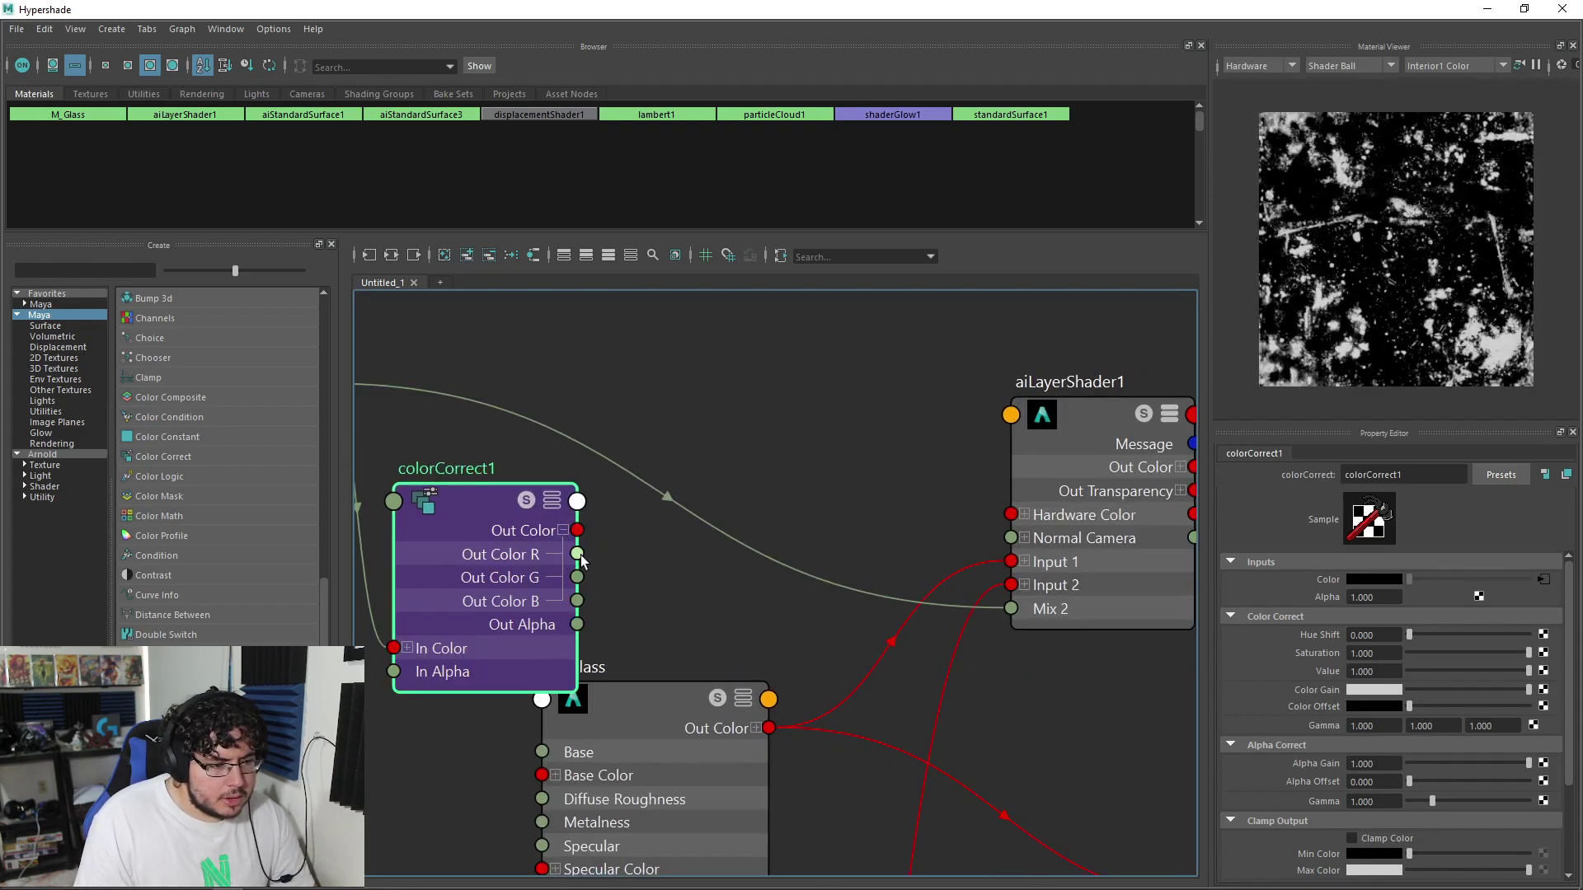
drag(578, 554, 1013, 608)
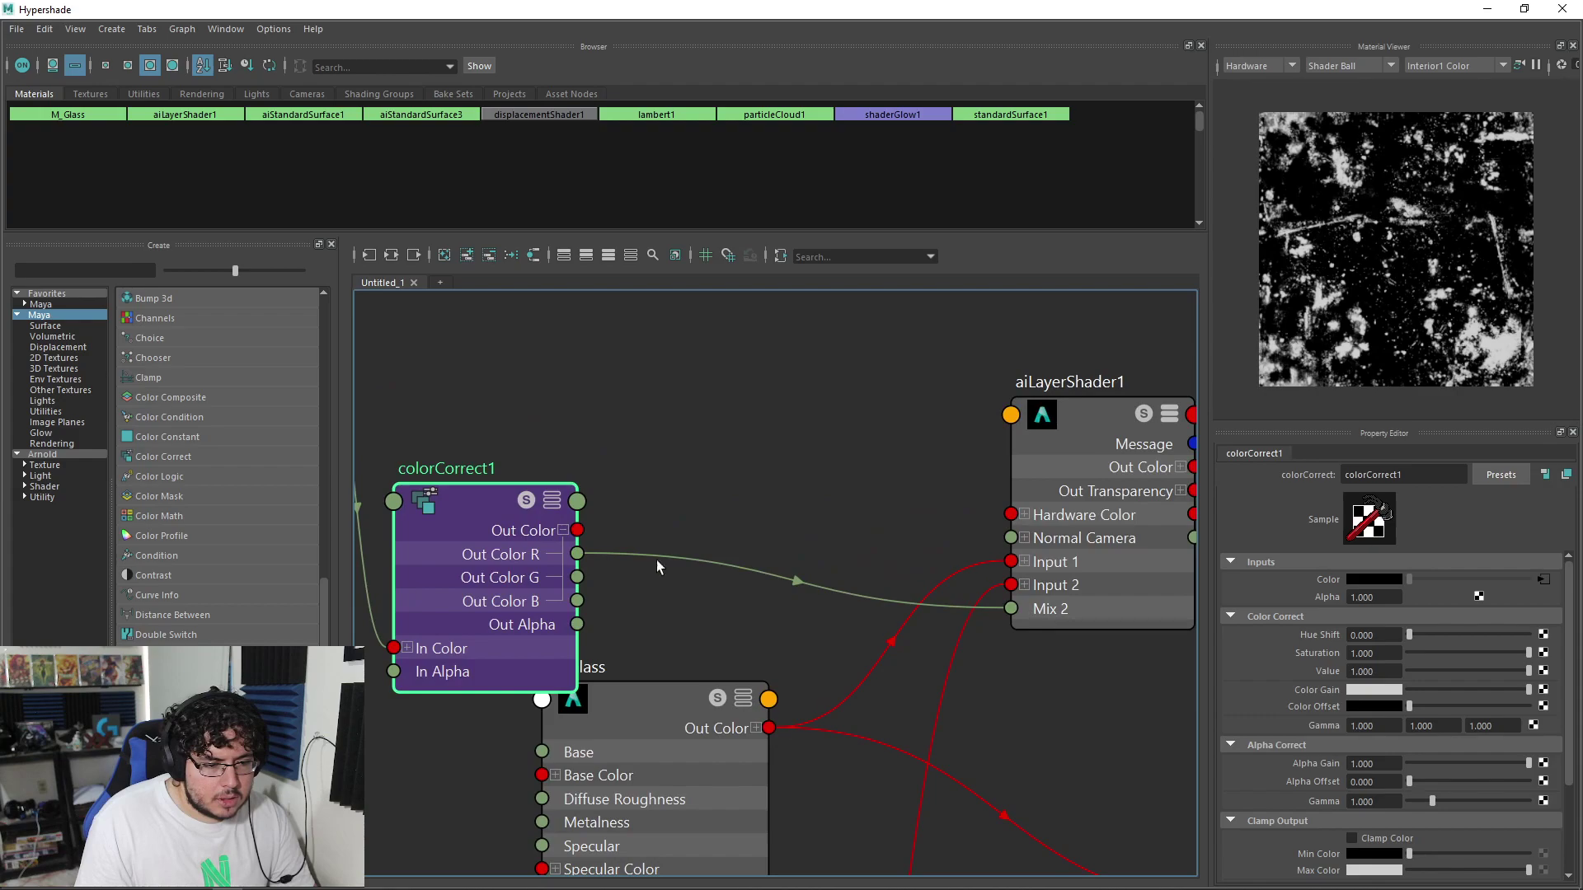
drag(484, 505, 598, 406)
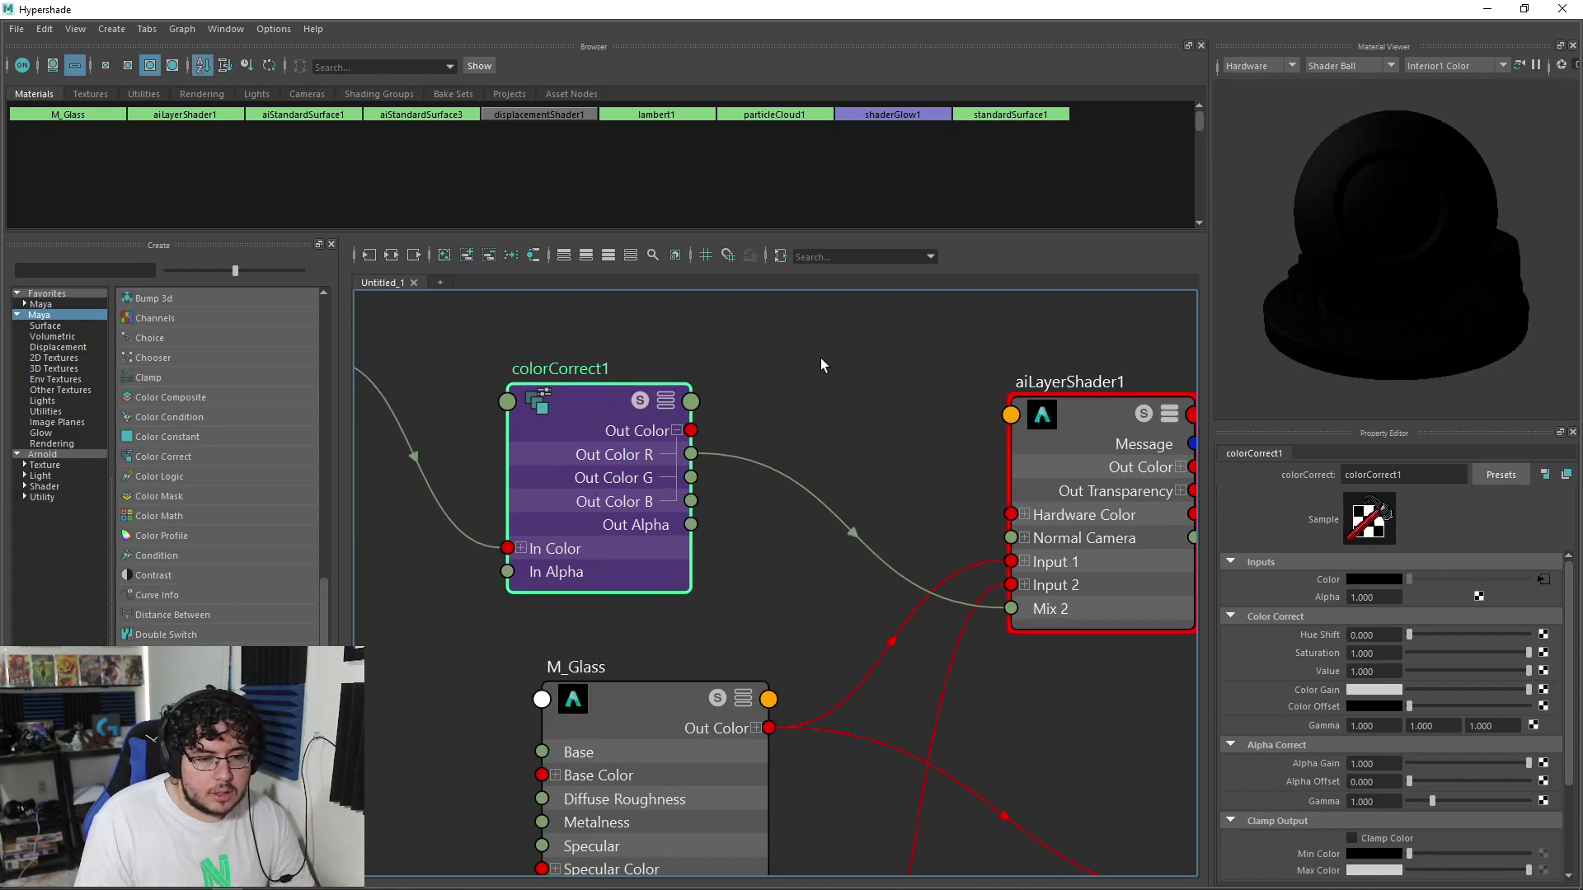
middle_drag(641, 459, 683, 471)
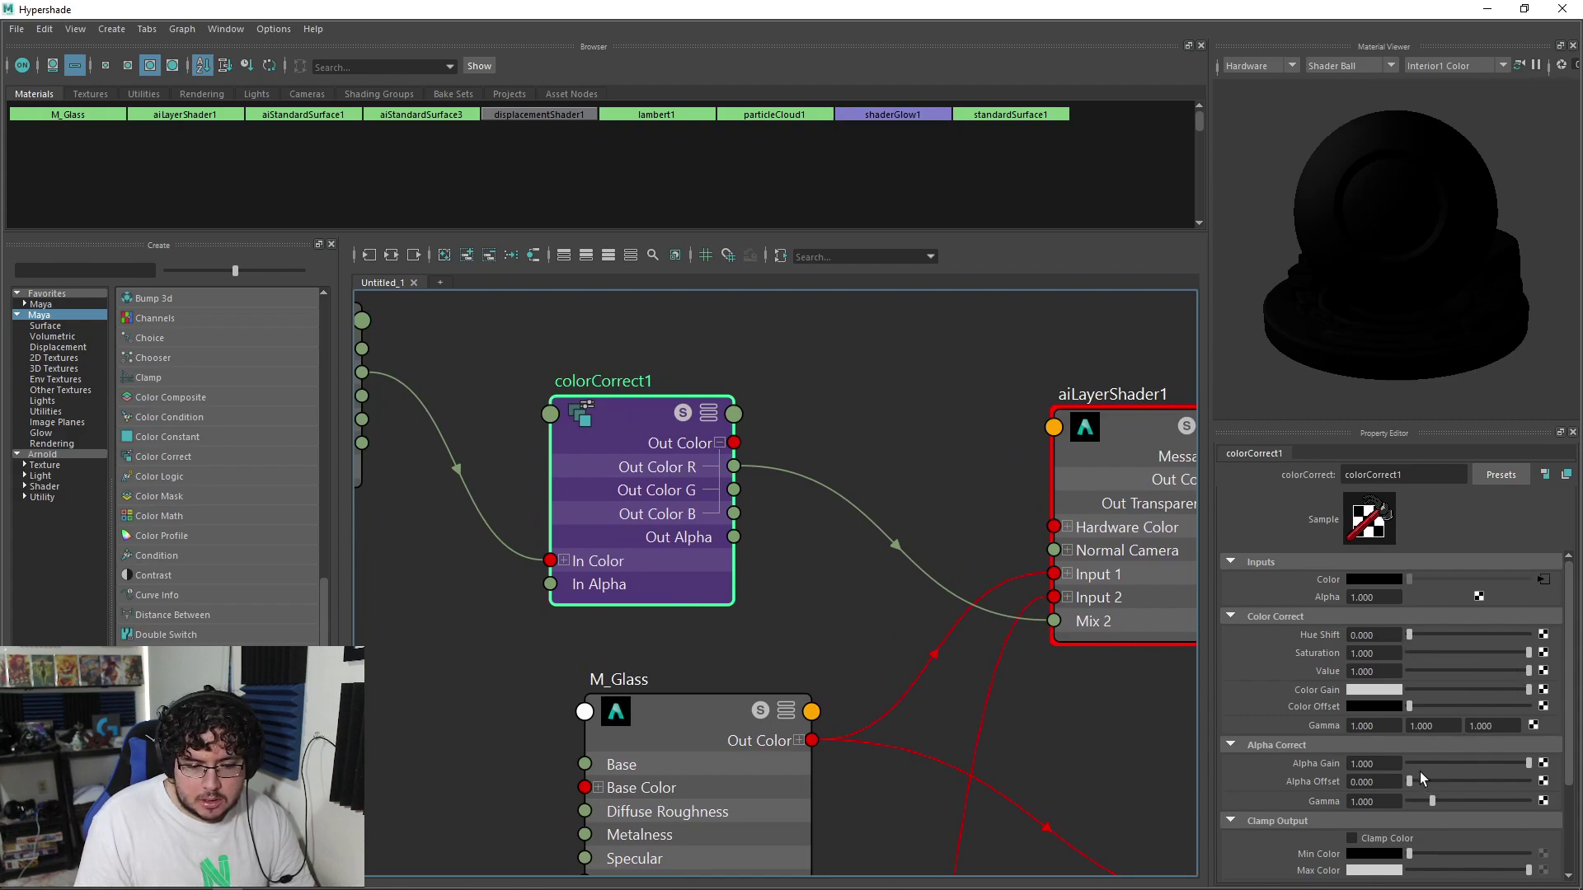
Set the Color Correct node's Alpha Offset to 0.406 and alpha Gamma to 2.378, and restart the Arnold render
drag(1420, 778, 1458, 775)
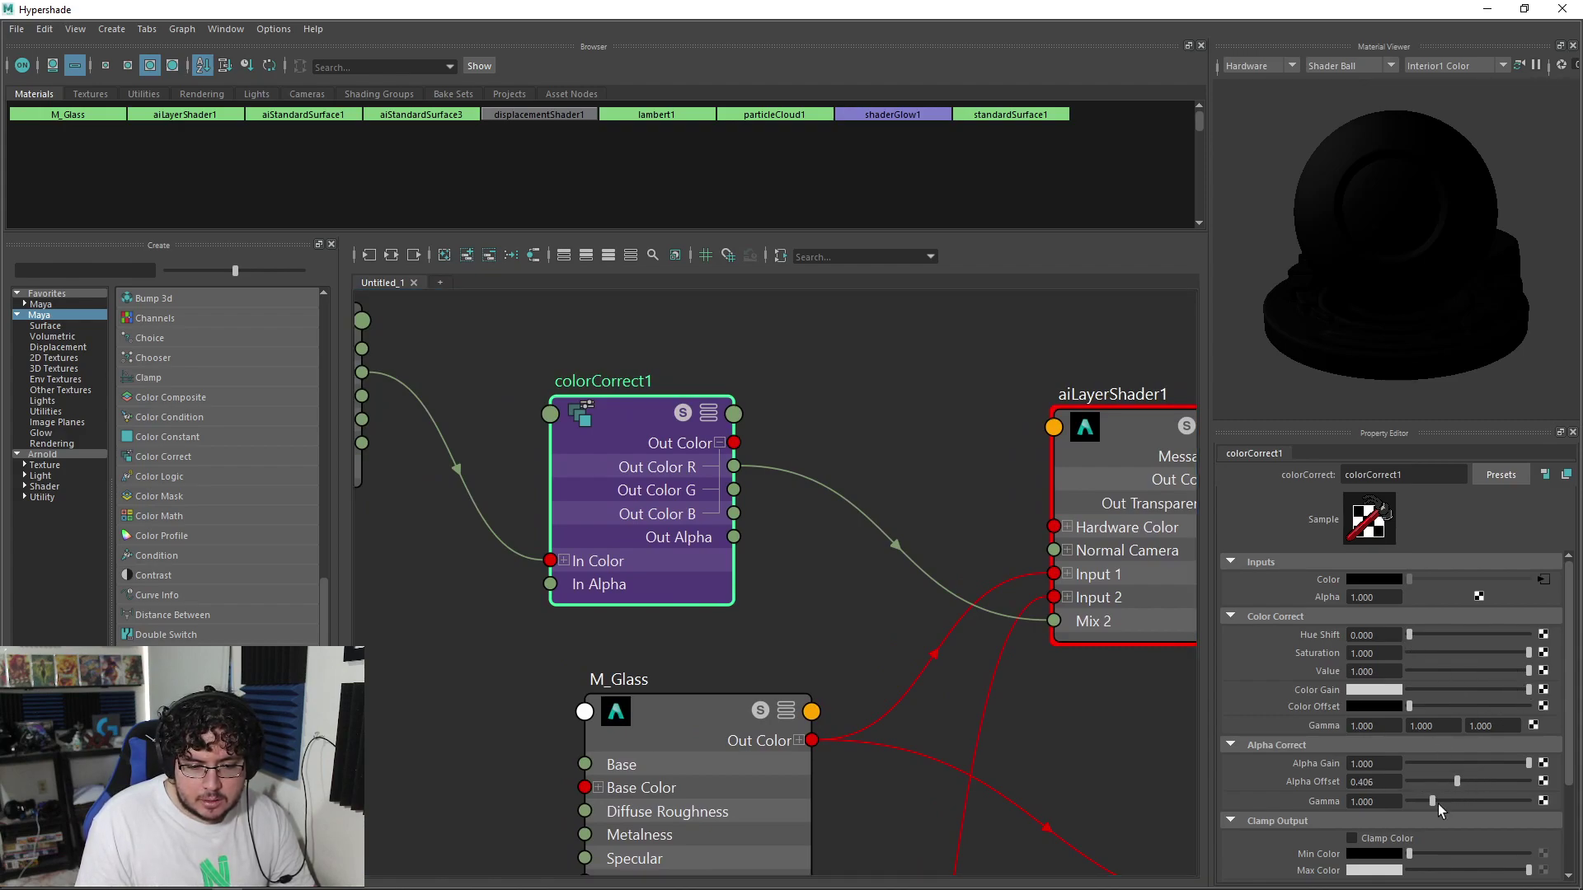
click(1485, 10)
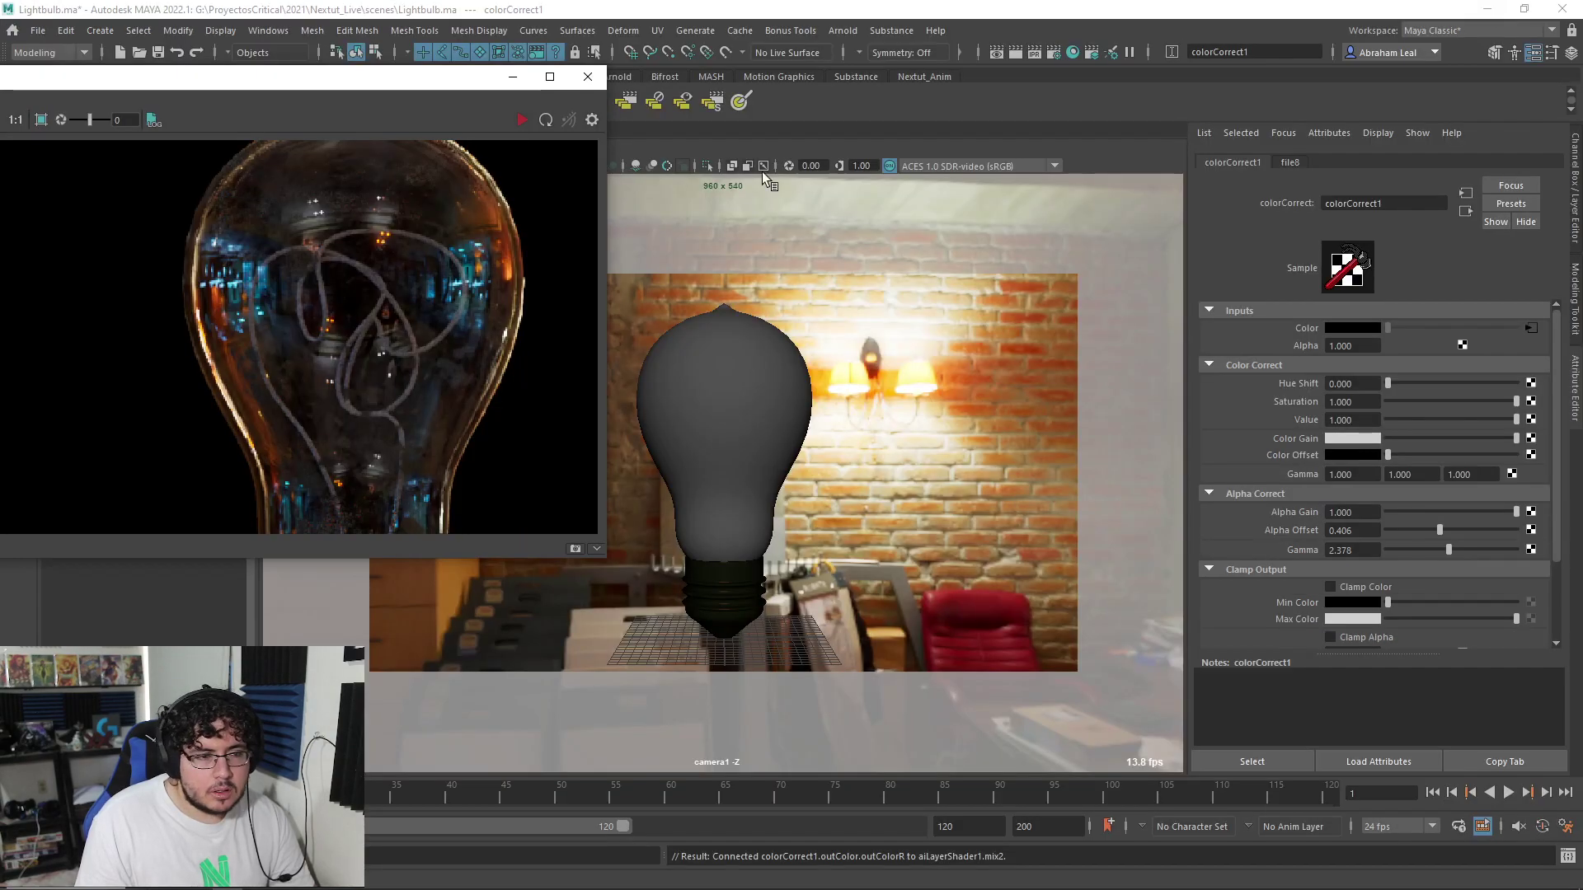
click(524, 120)
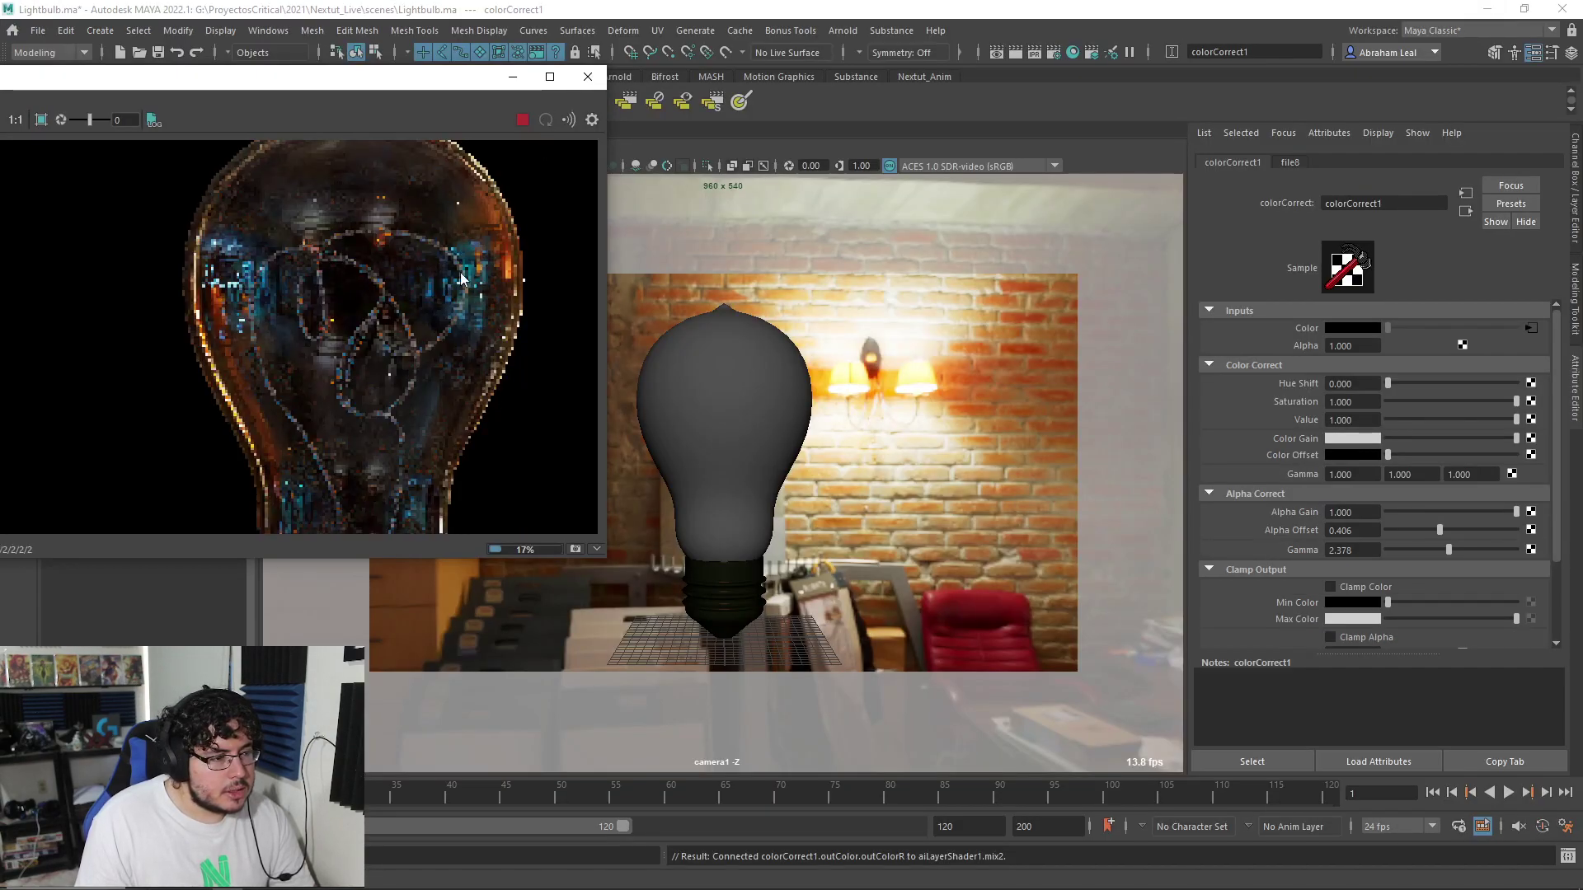
Examine the dirt on the rendered bulb as a whole and up close, and stop the render
scroll(421, 360, down, 2)
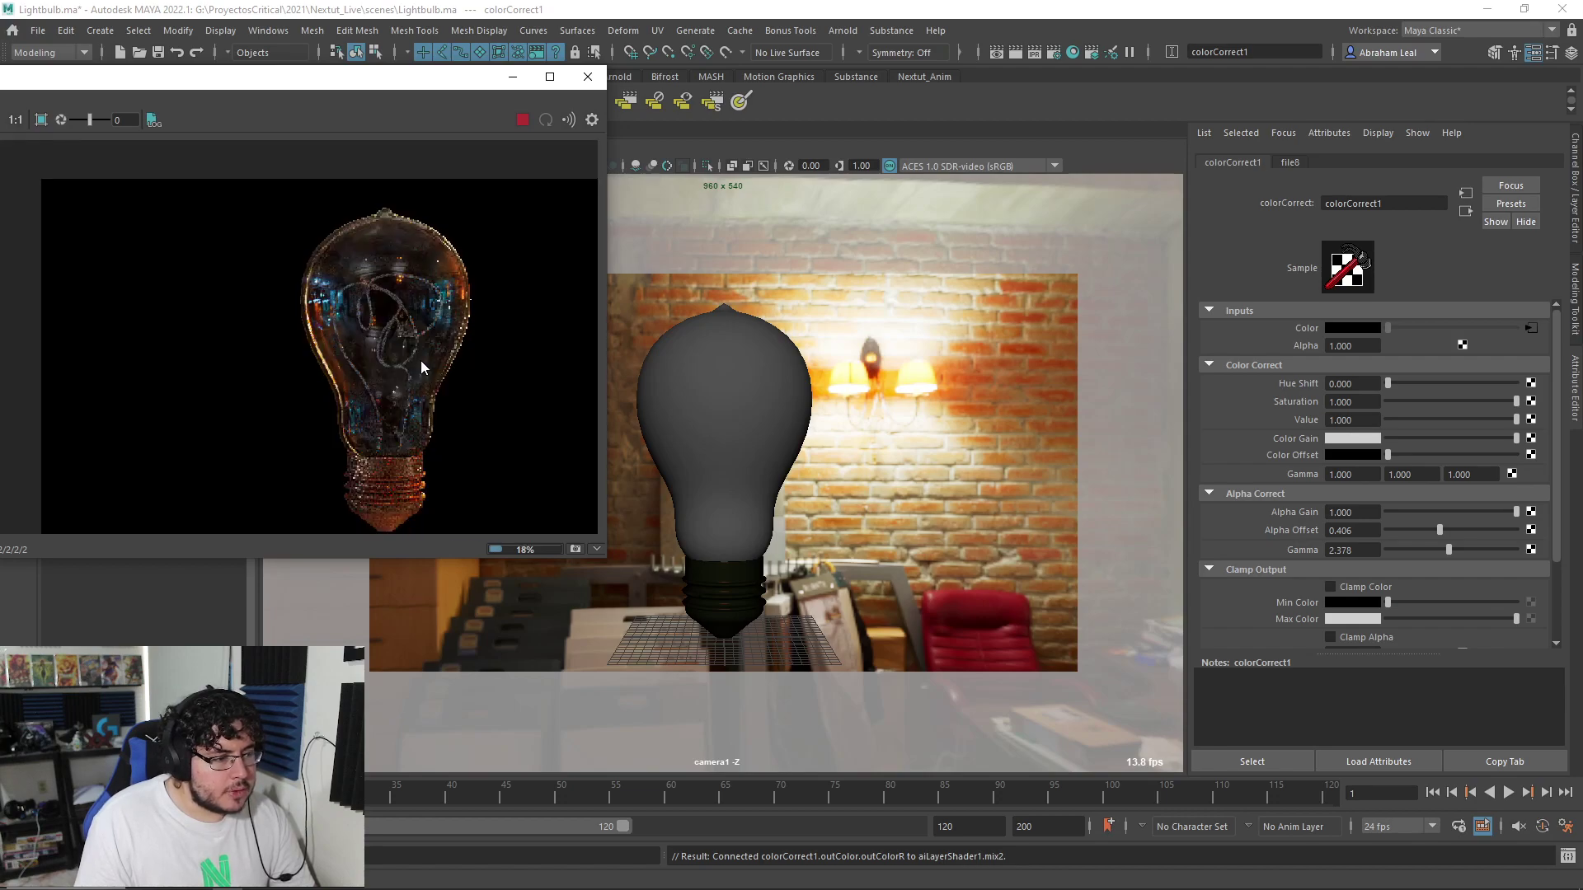
scroll(421, 360, up, 3)
scroll(450, 314, down, 1)
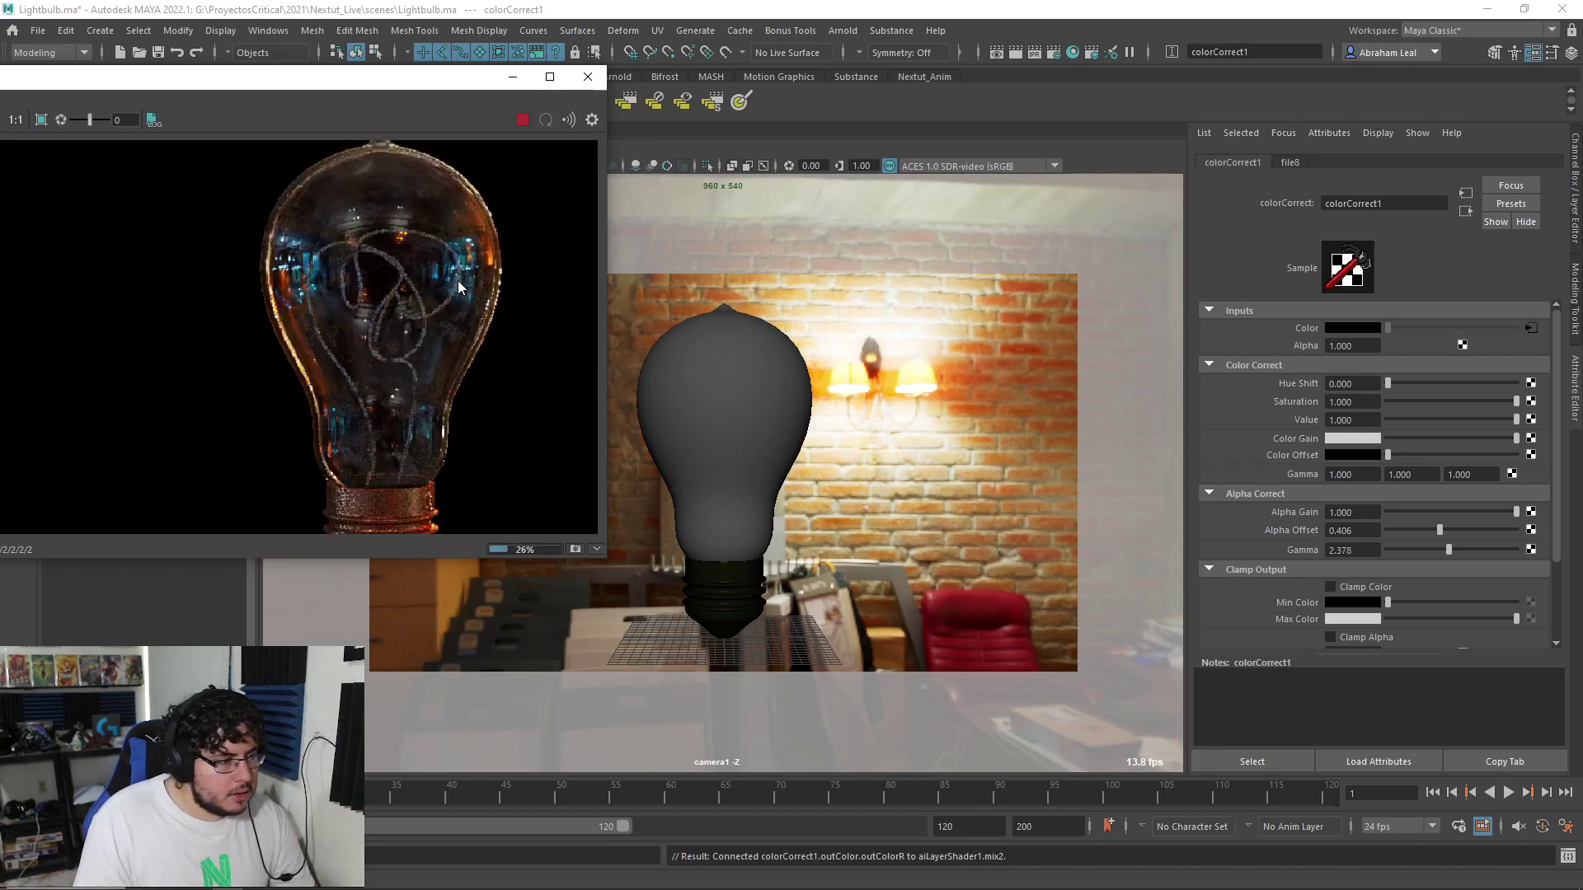
scroll(450, 247, down, 1)
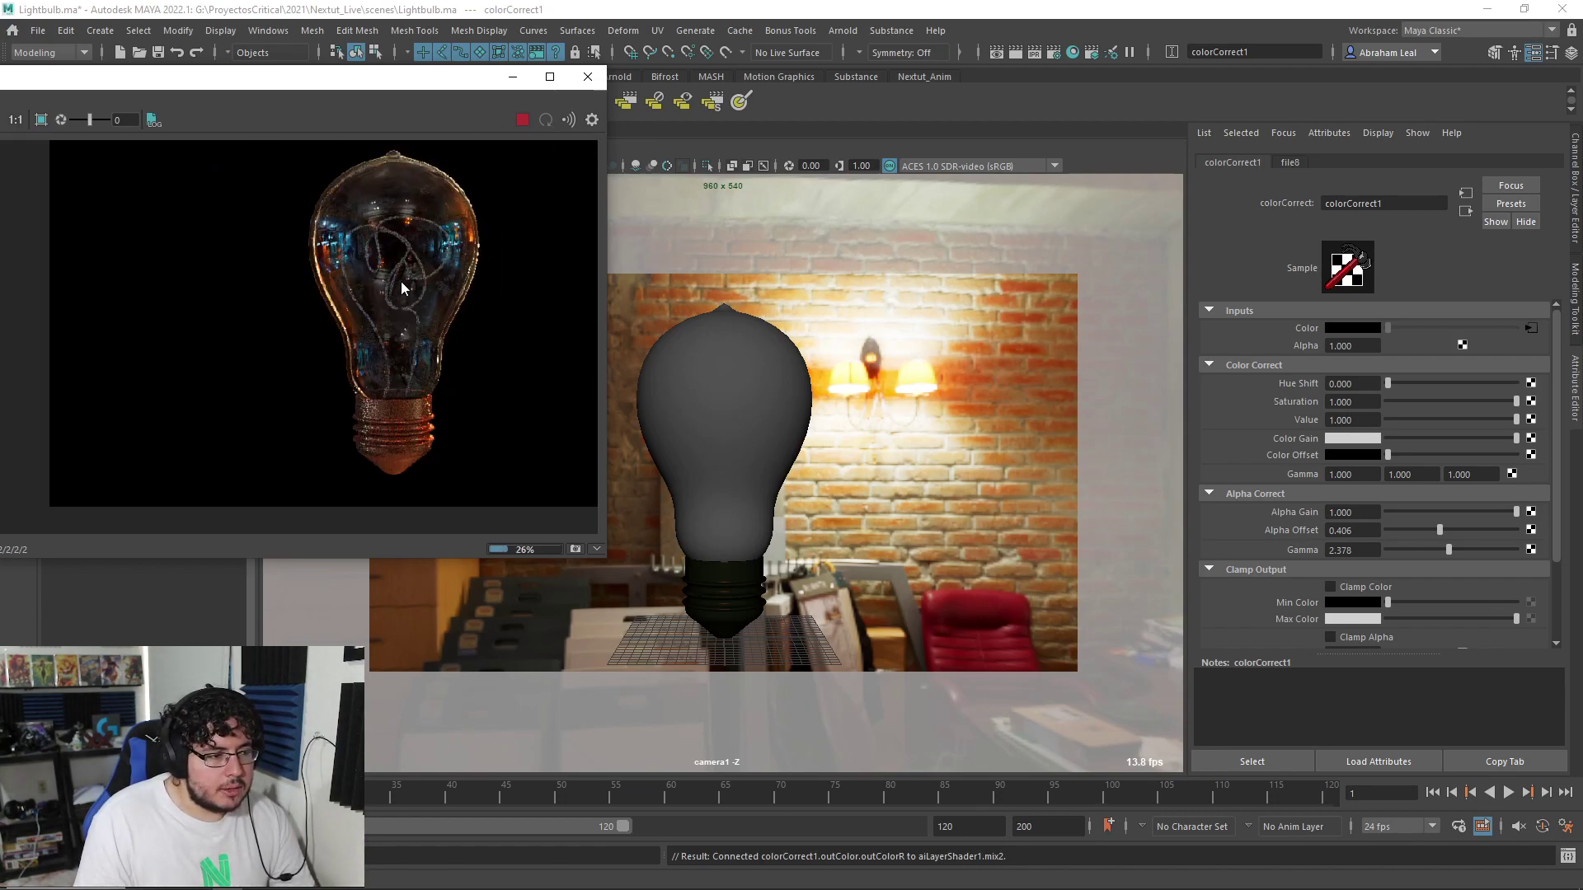
scroll(449, 221, up, 3)
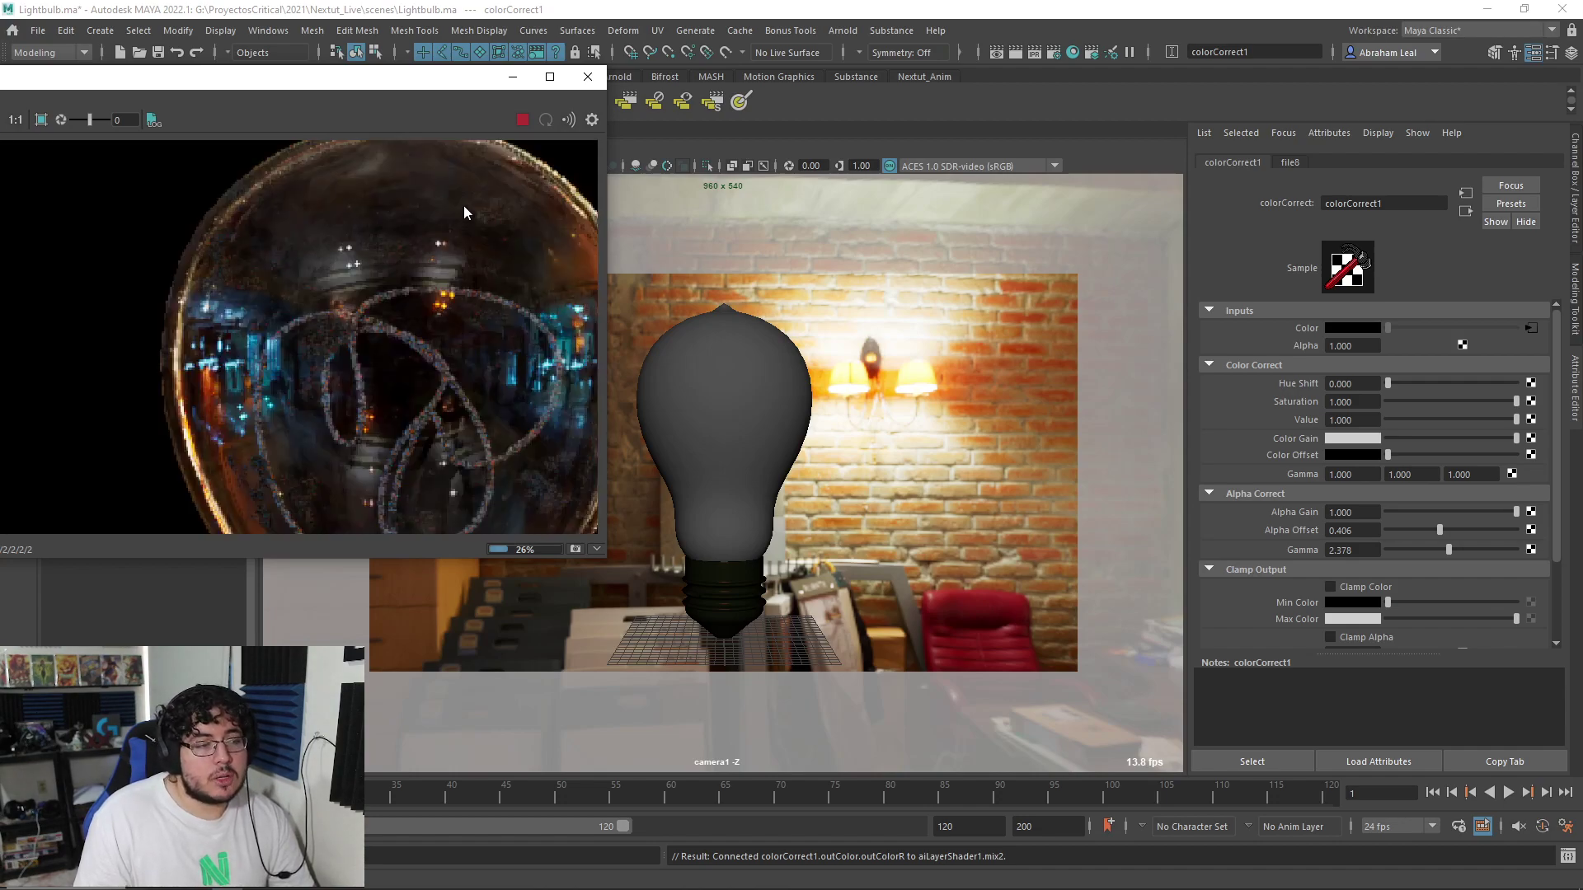
click(522, 120)
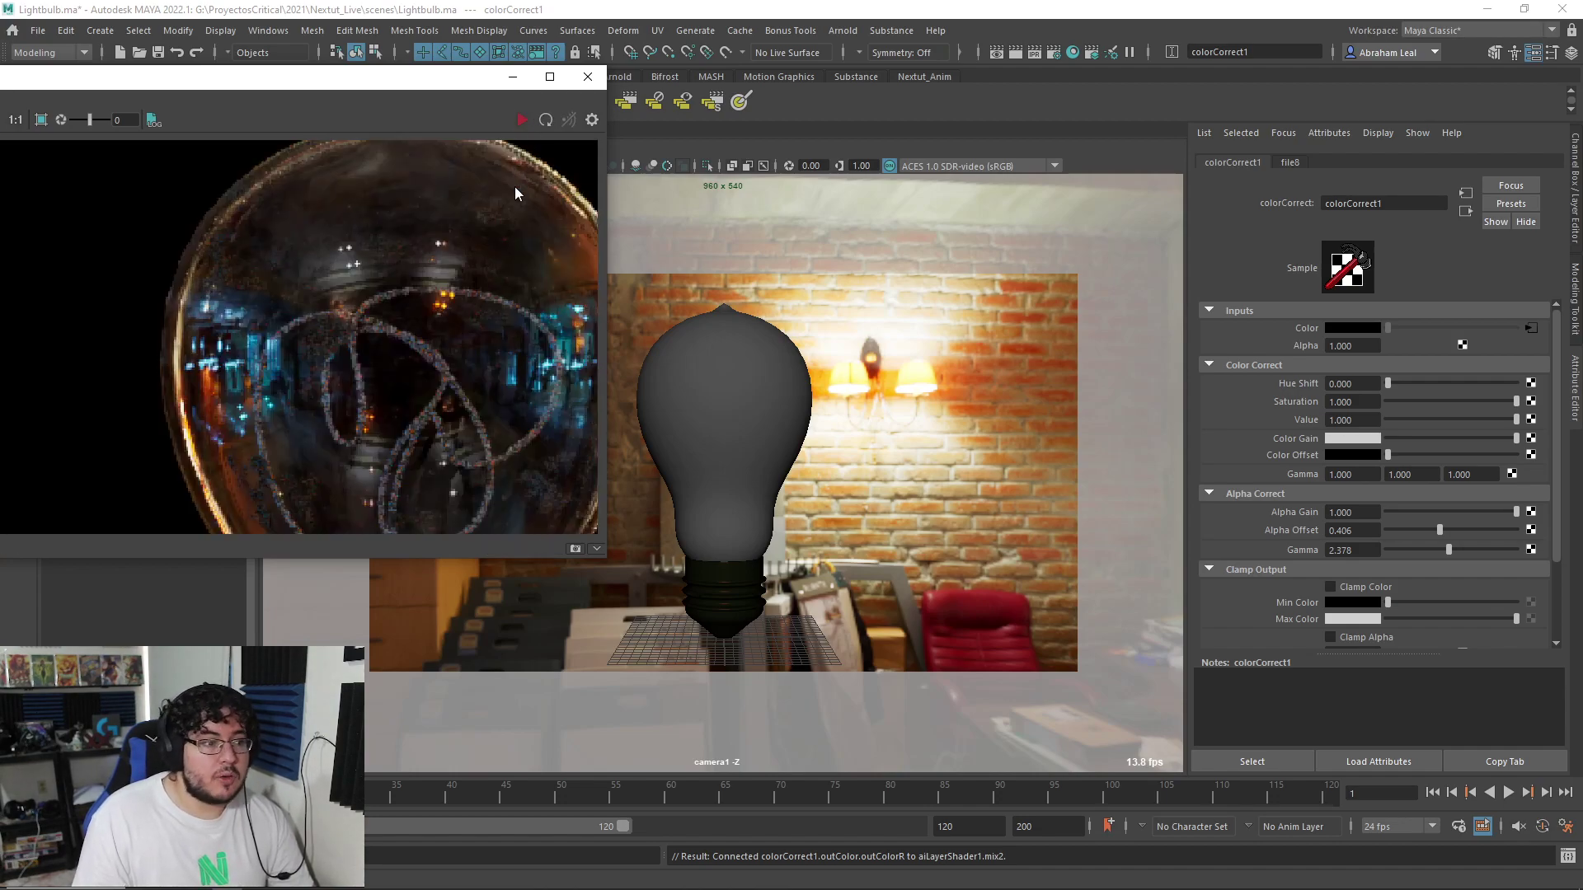
Show the bulb in wireframe and turn the filament mesh inside the glass into an Arnold Mesh Light
key(4)
click(705, 315)
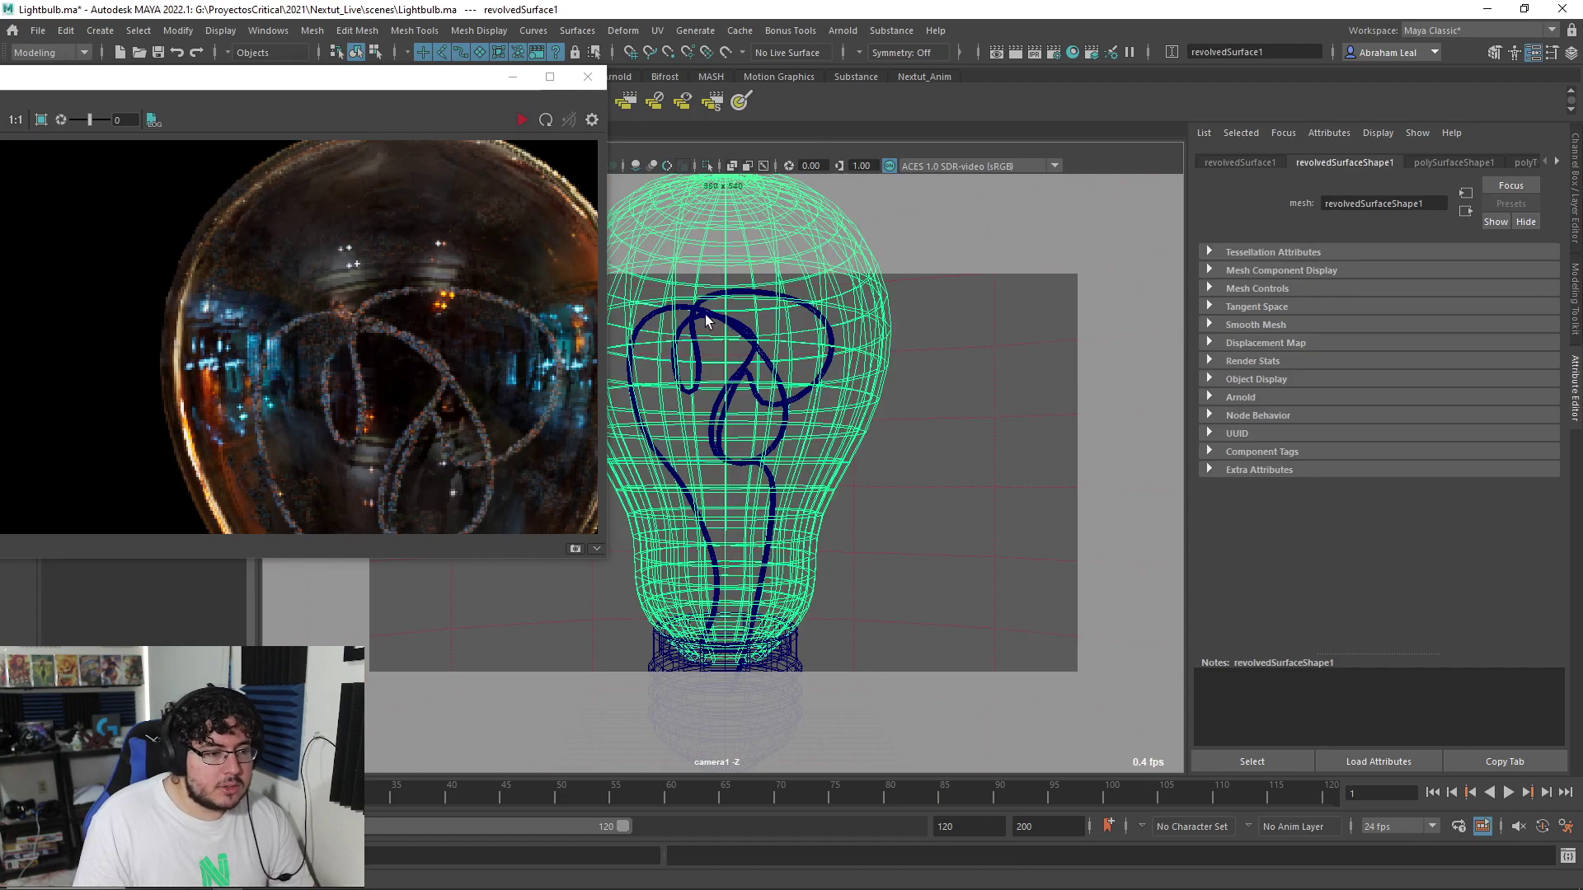
alt+middle_drag(705, 315, 717, 359)
alt+right_drag(717, 359, 688, 350)
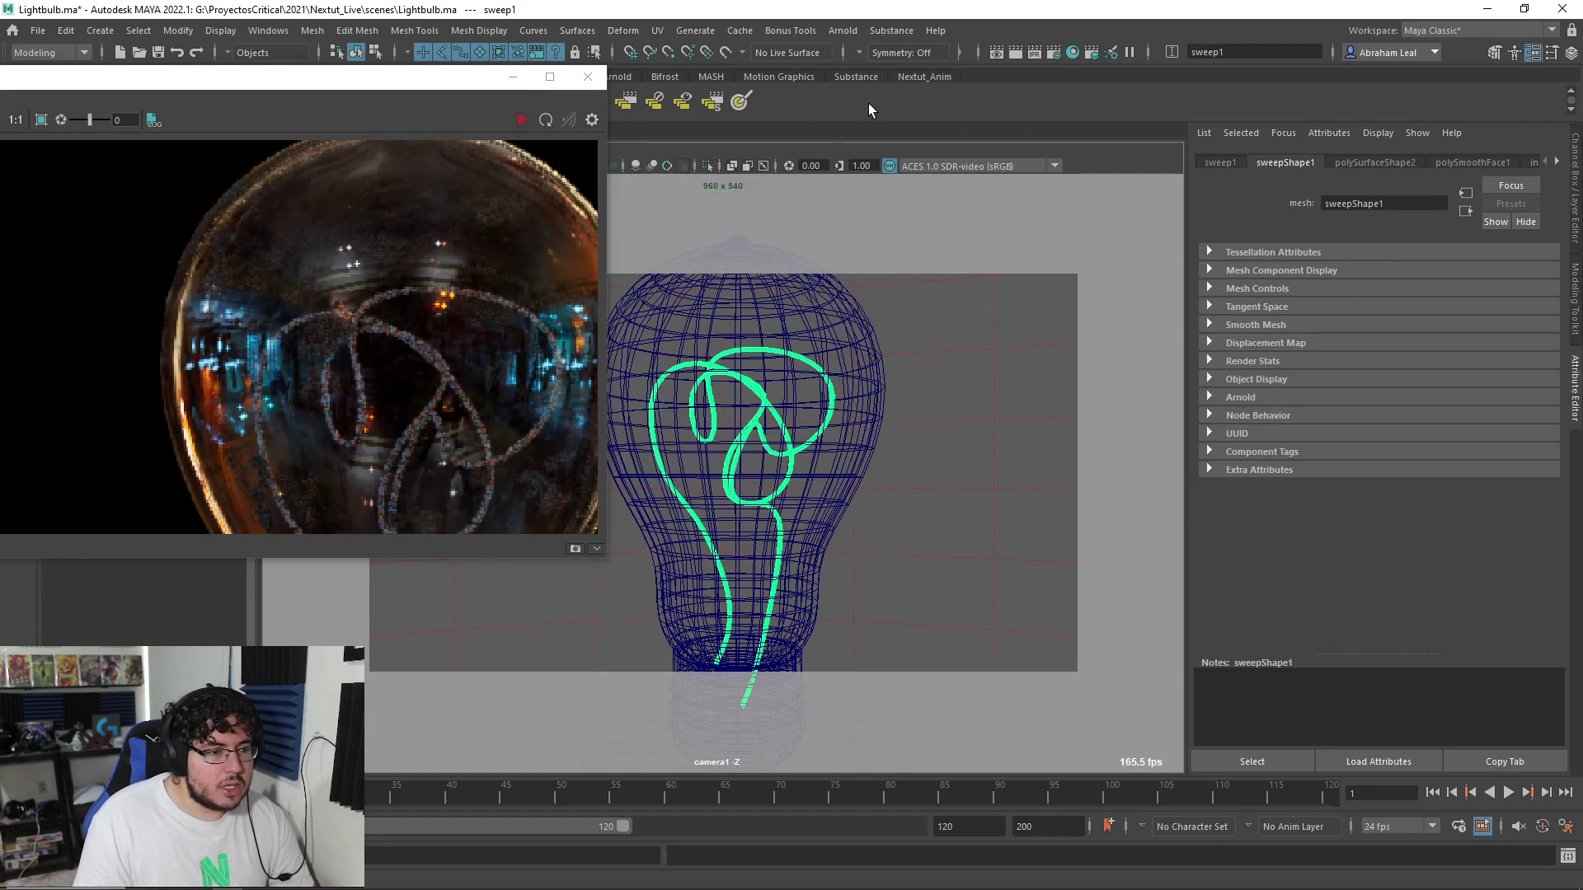
click(879, 30)
mouse_move(887, 115)
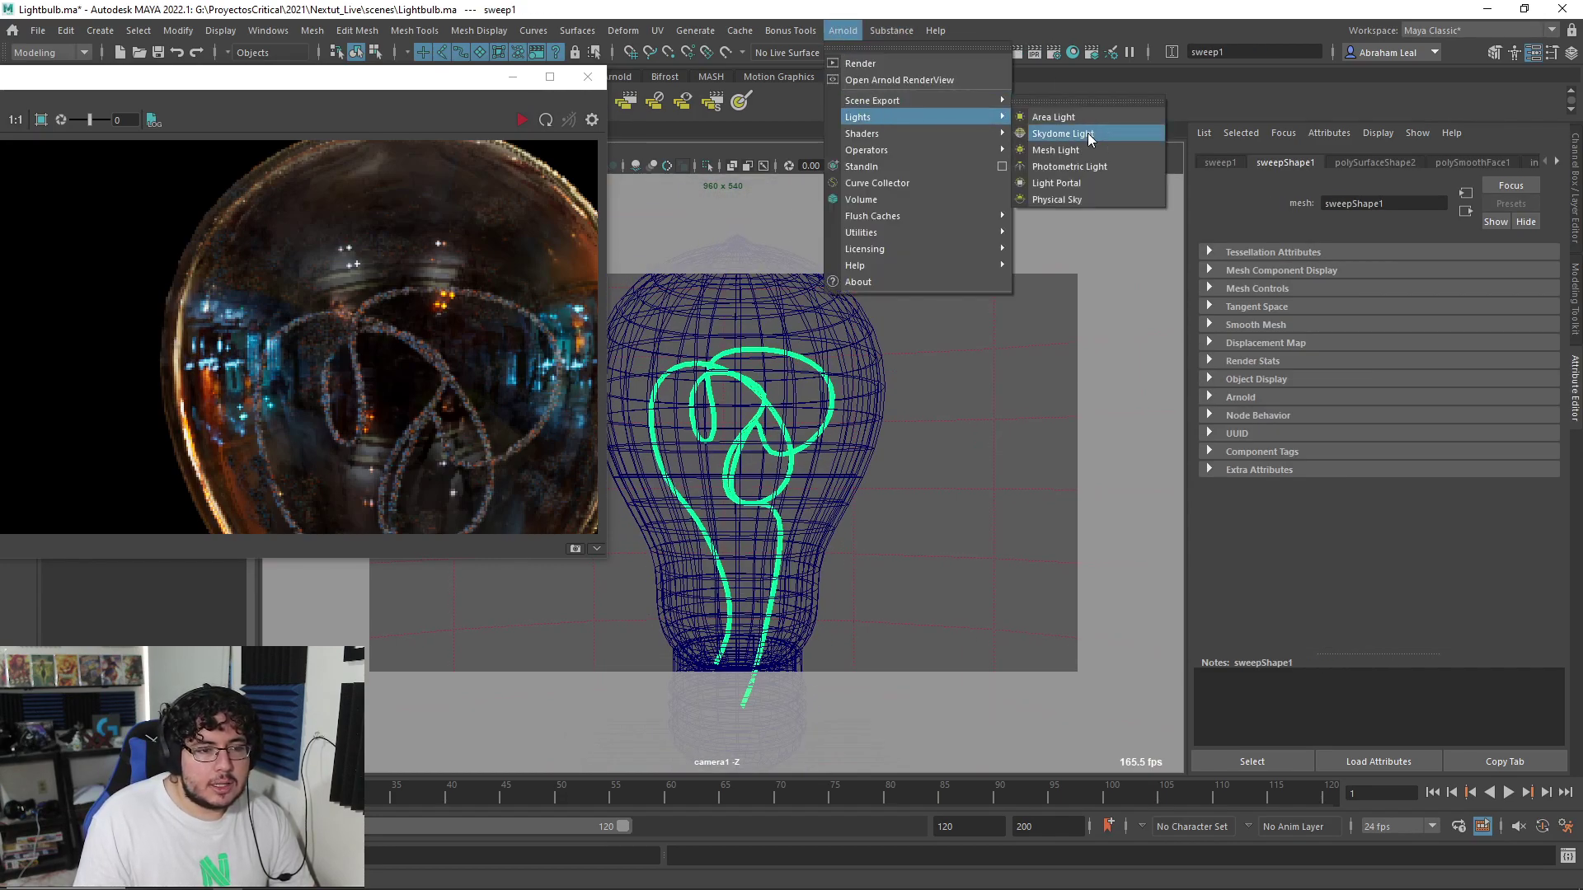
click(1063, 150)
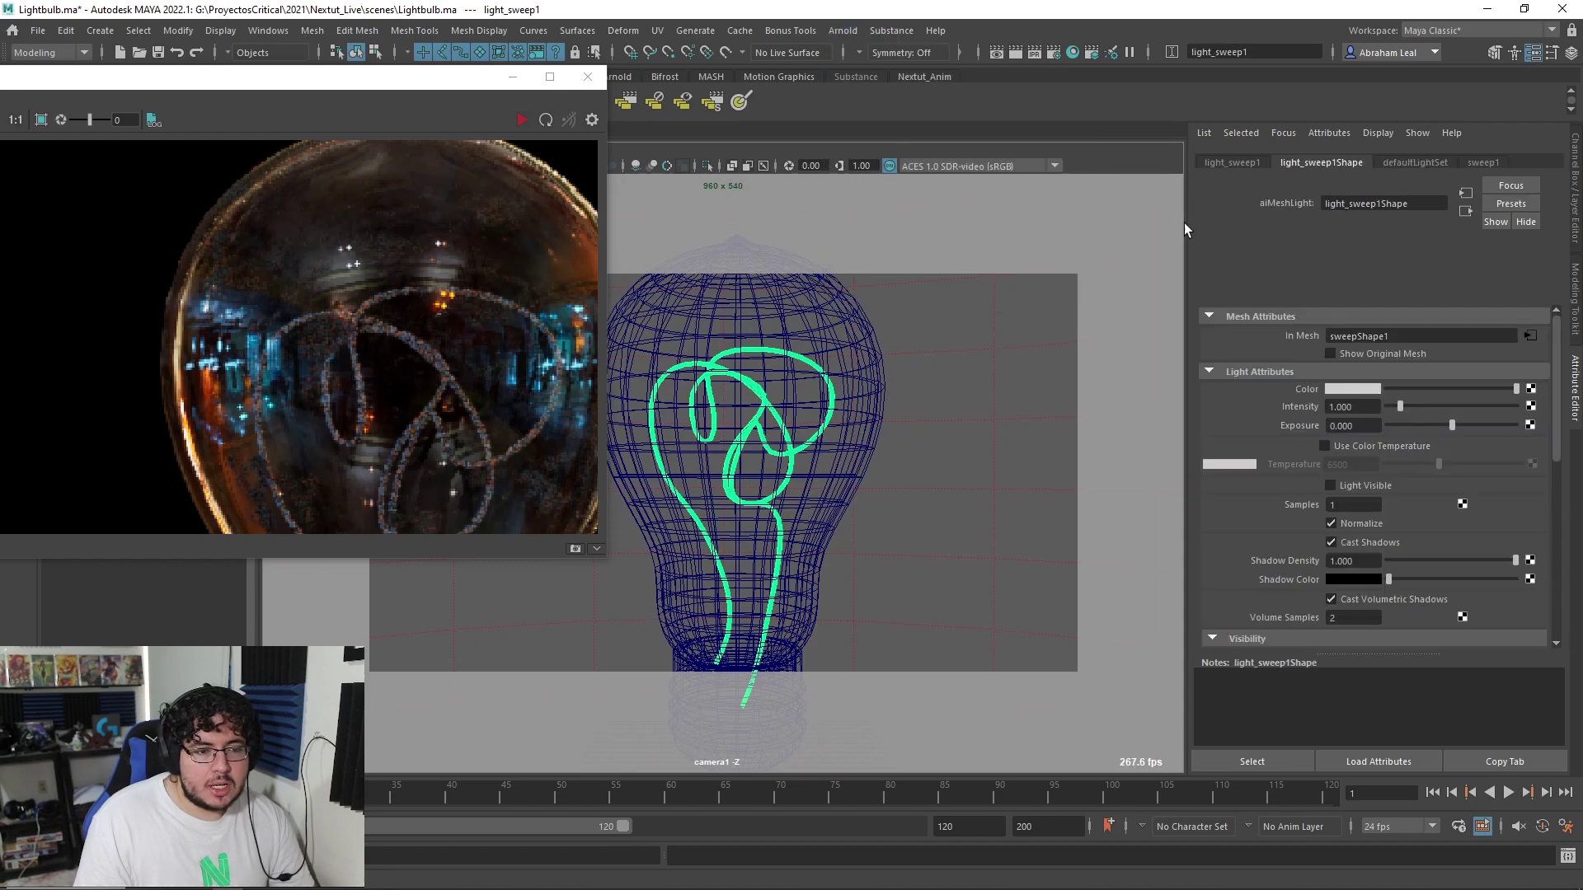
Set the filament light's Exposure to 10 and enable its color temperature at 2304
click(1362, 426)
text(10)
key(Return)
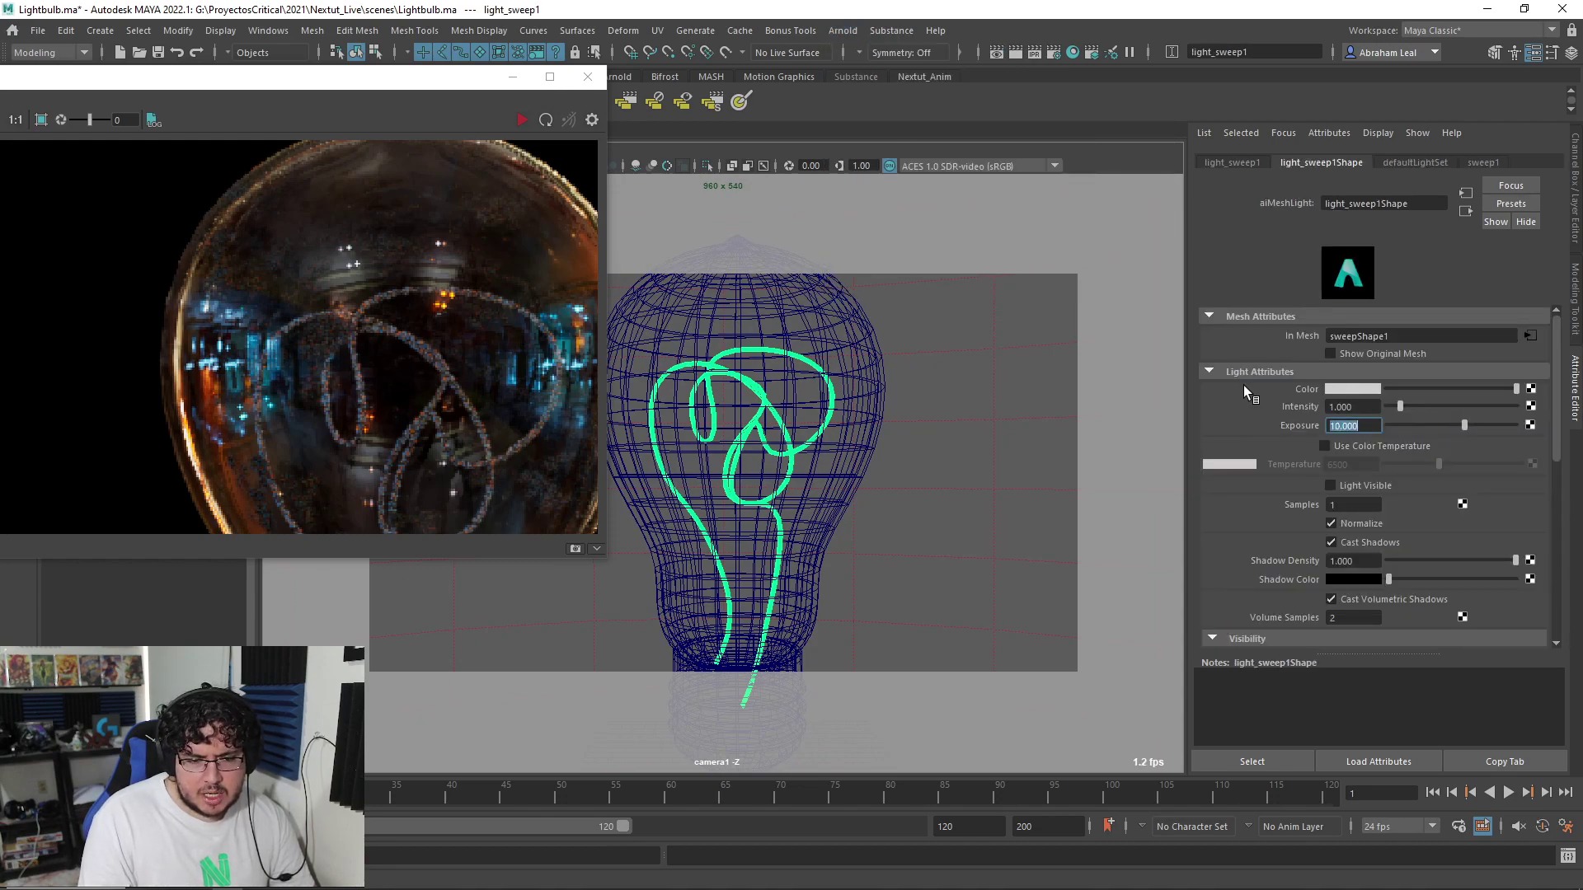
click(1333, 447)
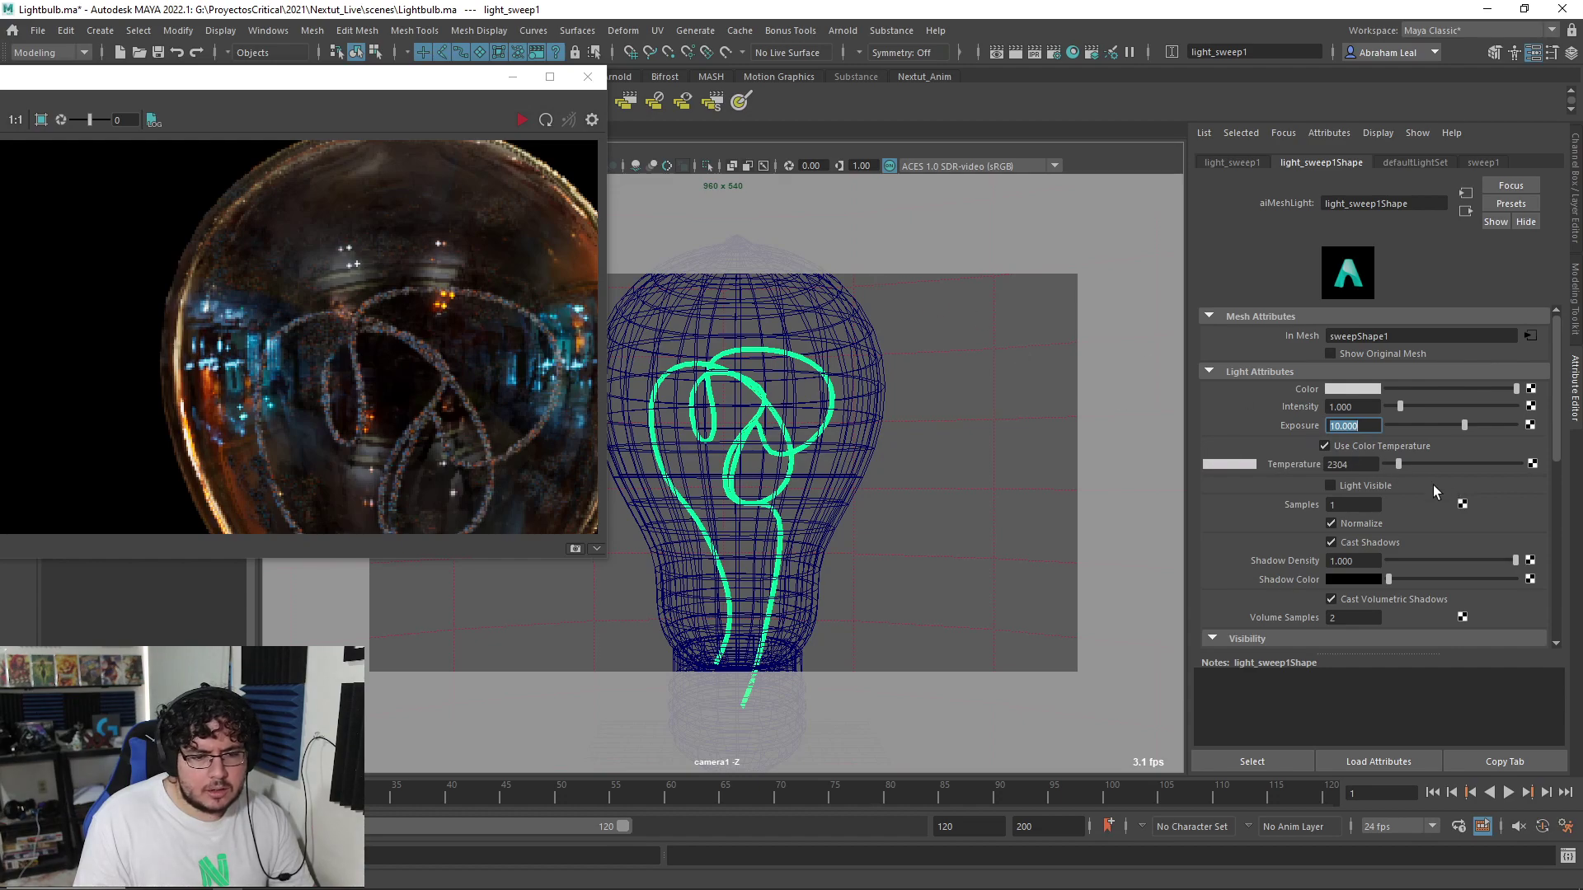
Start the Arnold render and turn on Light Visible for the filament mesh light
click(522, 120)
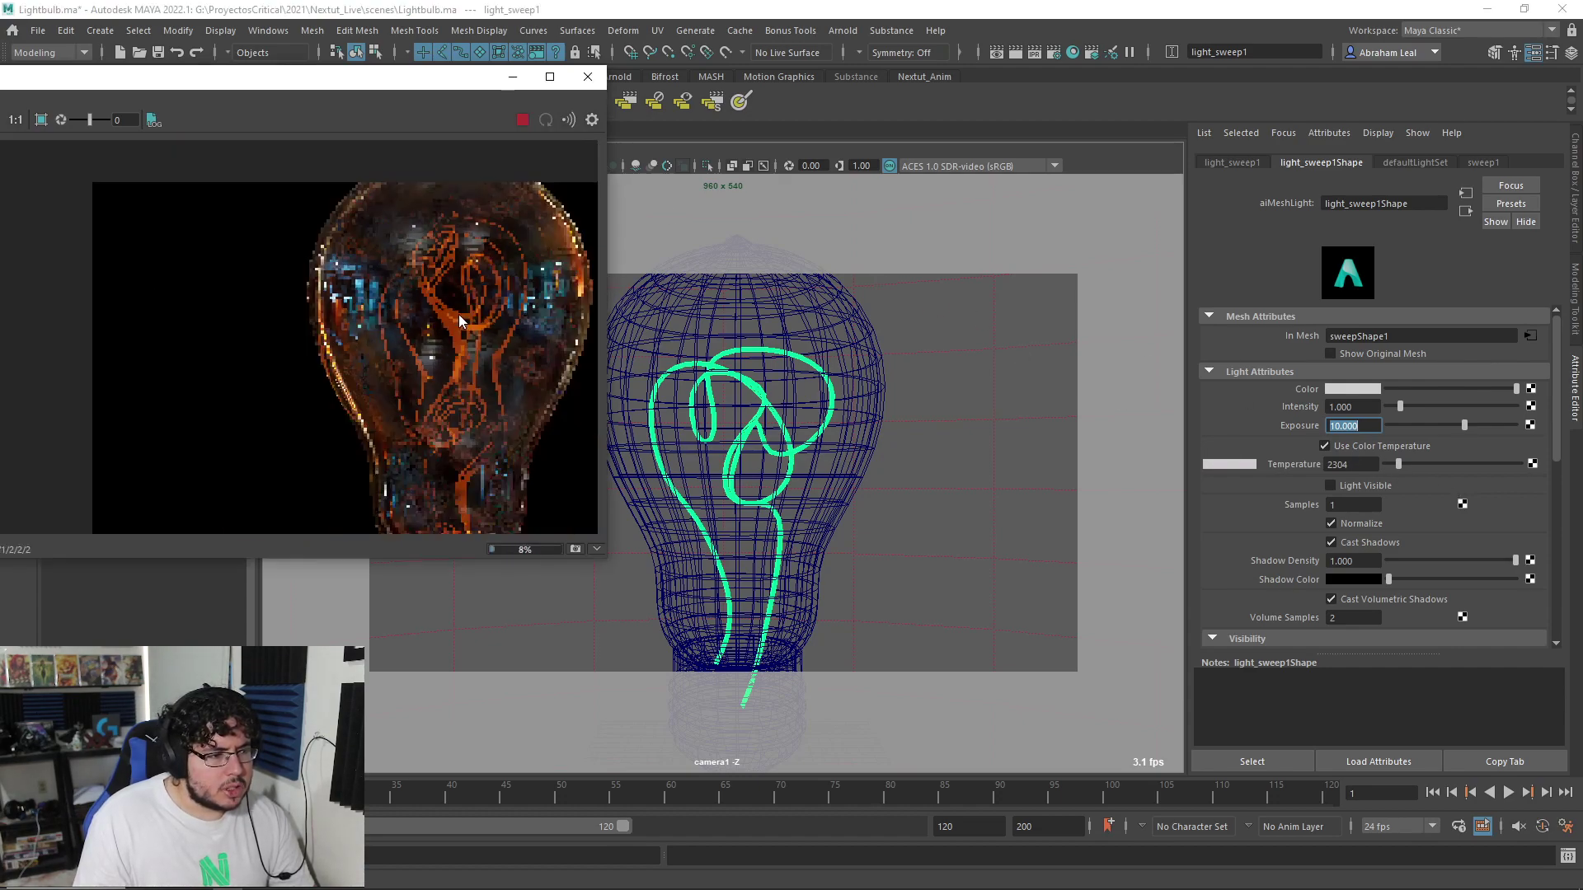
click(1344, 488)
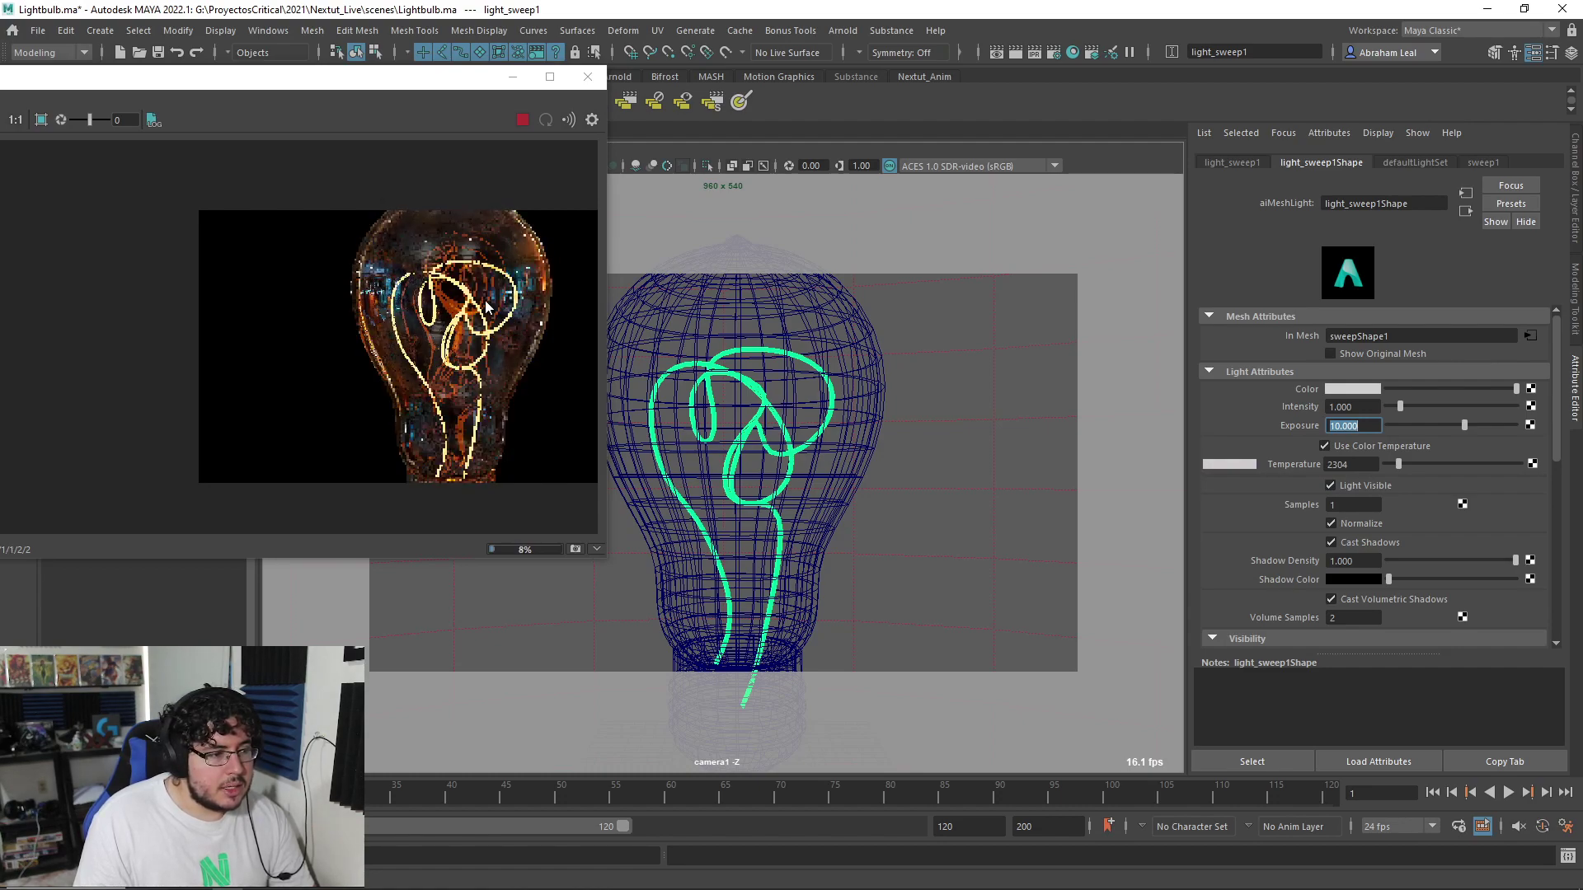
scroll(480, 260, down, 2)
scroll(480, 260, up, 1)
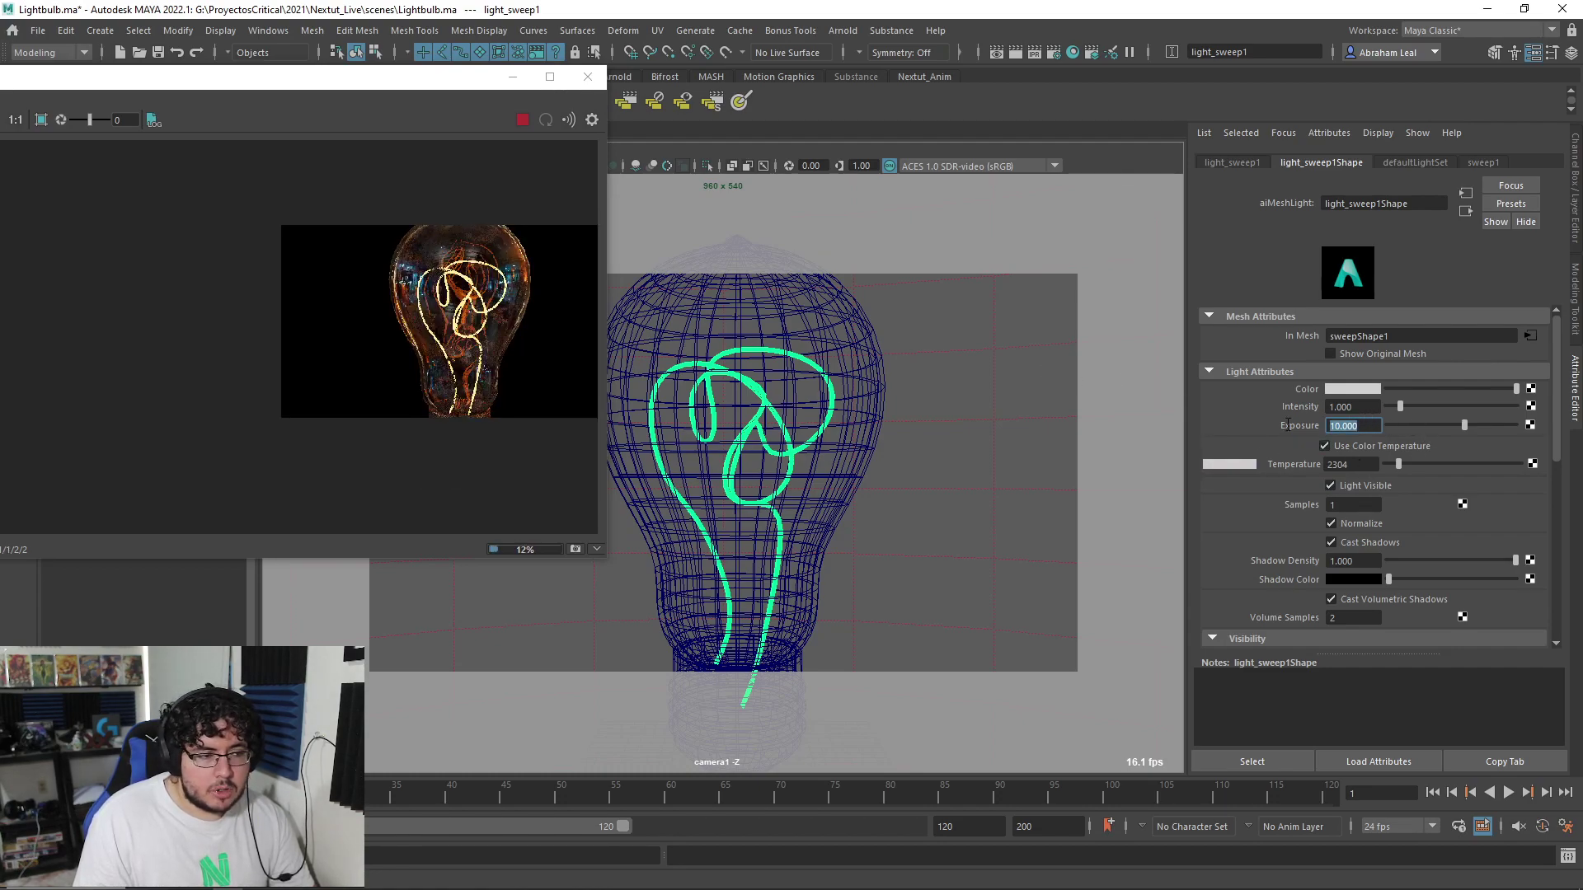
Set the filament light's Exposure to 15 and inspect the whole glowing bulb in the render
text(15)
key(Return)
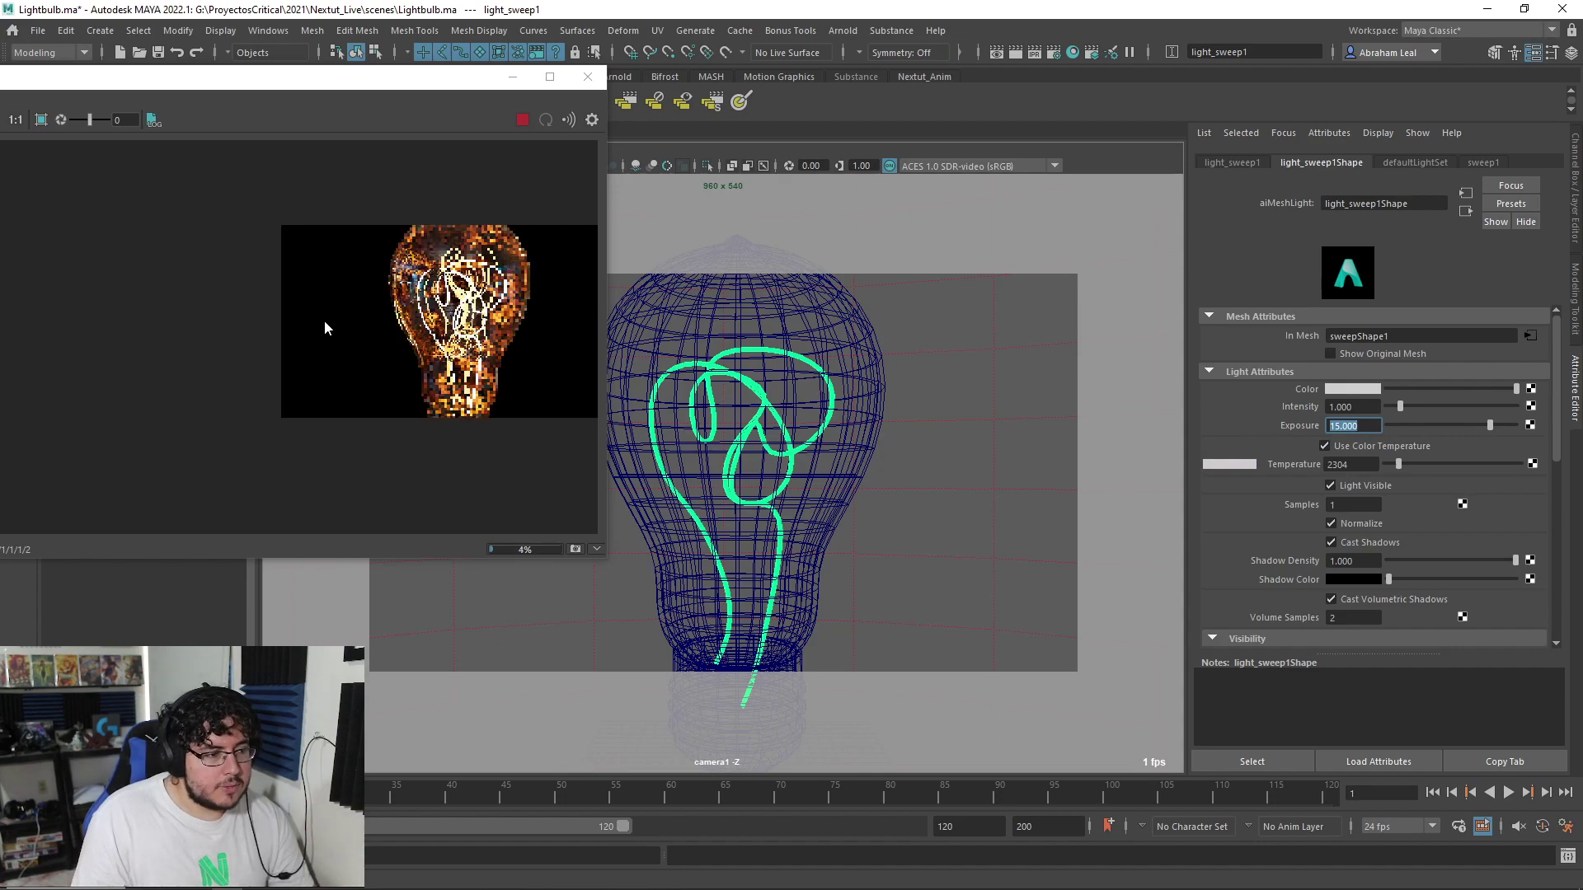
scroll(767, 495, down, 4)
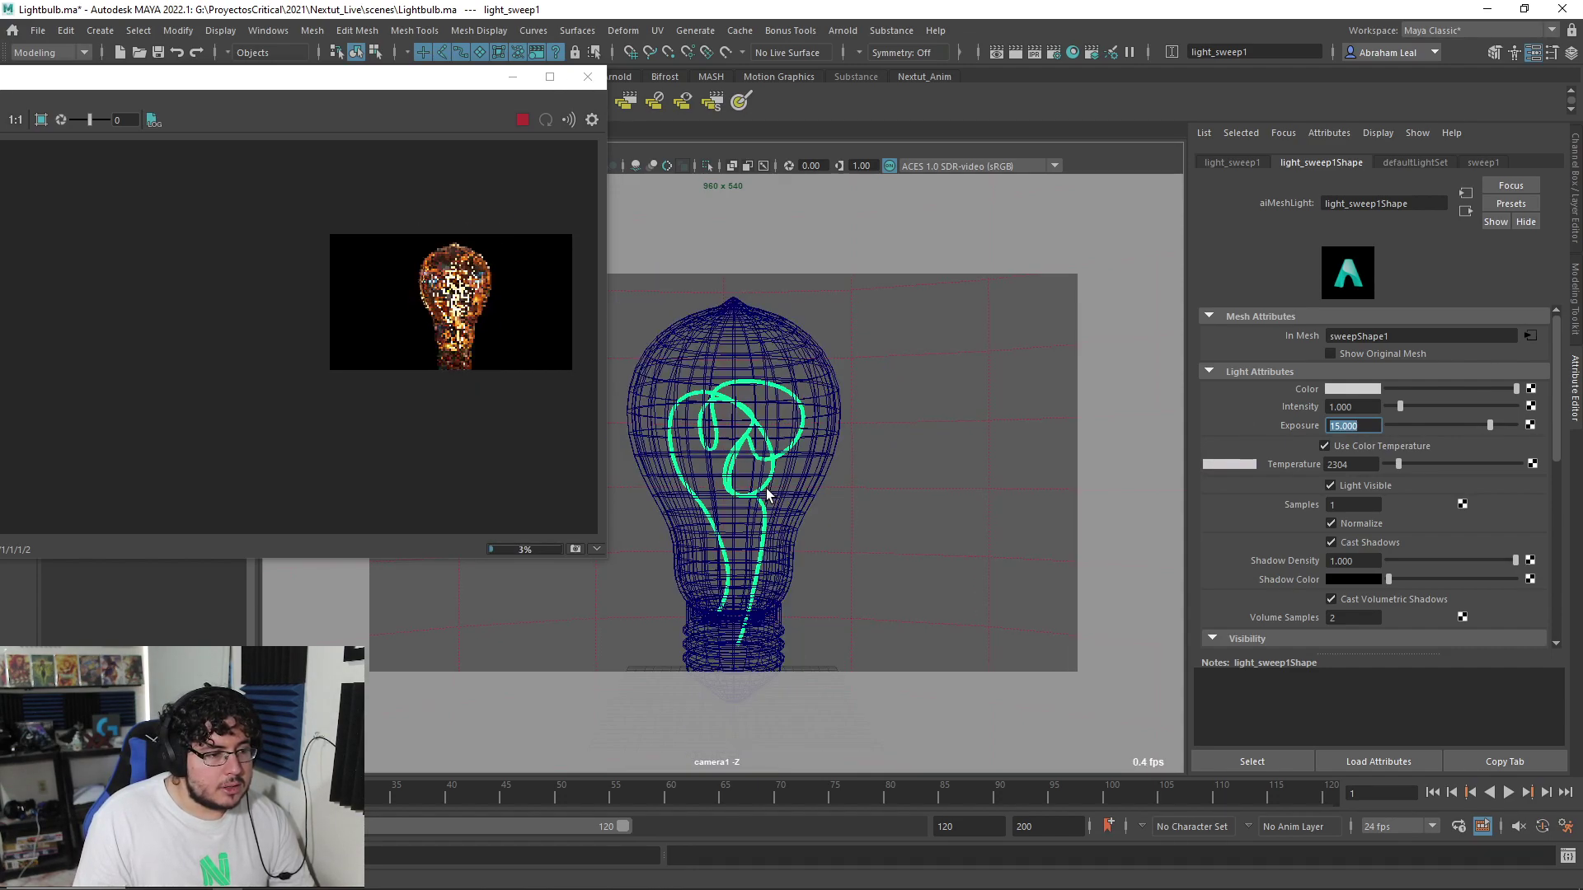
scroll(493, 346, up, 5)
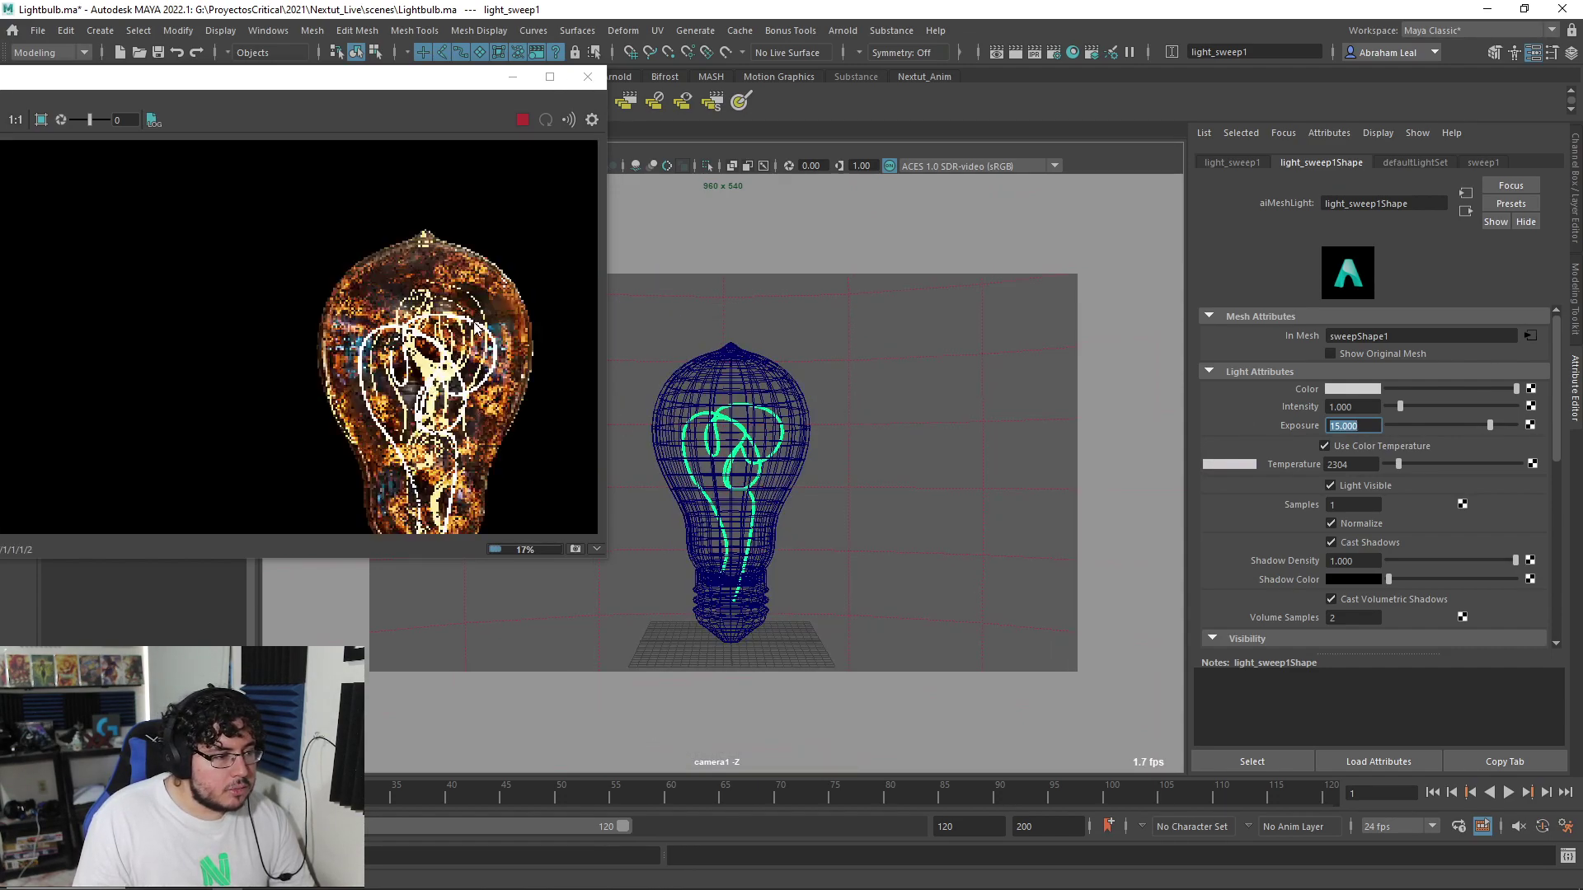
middle_drag(491, 358, 476, 259)
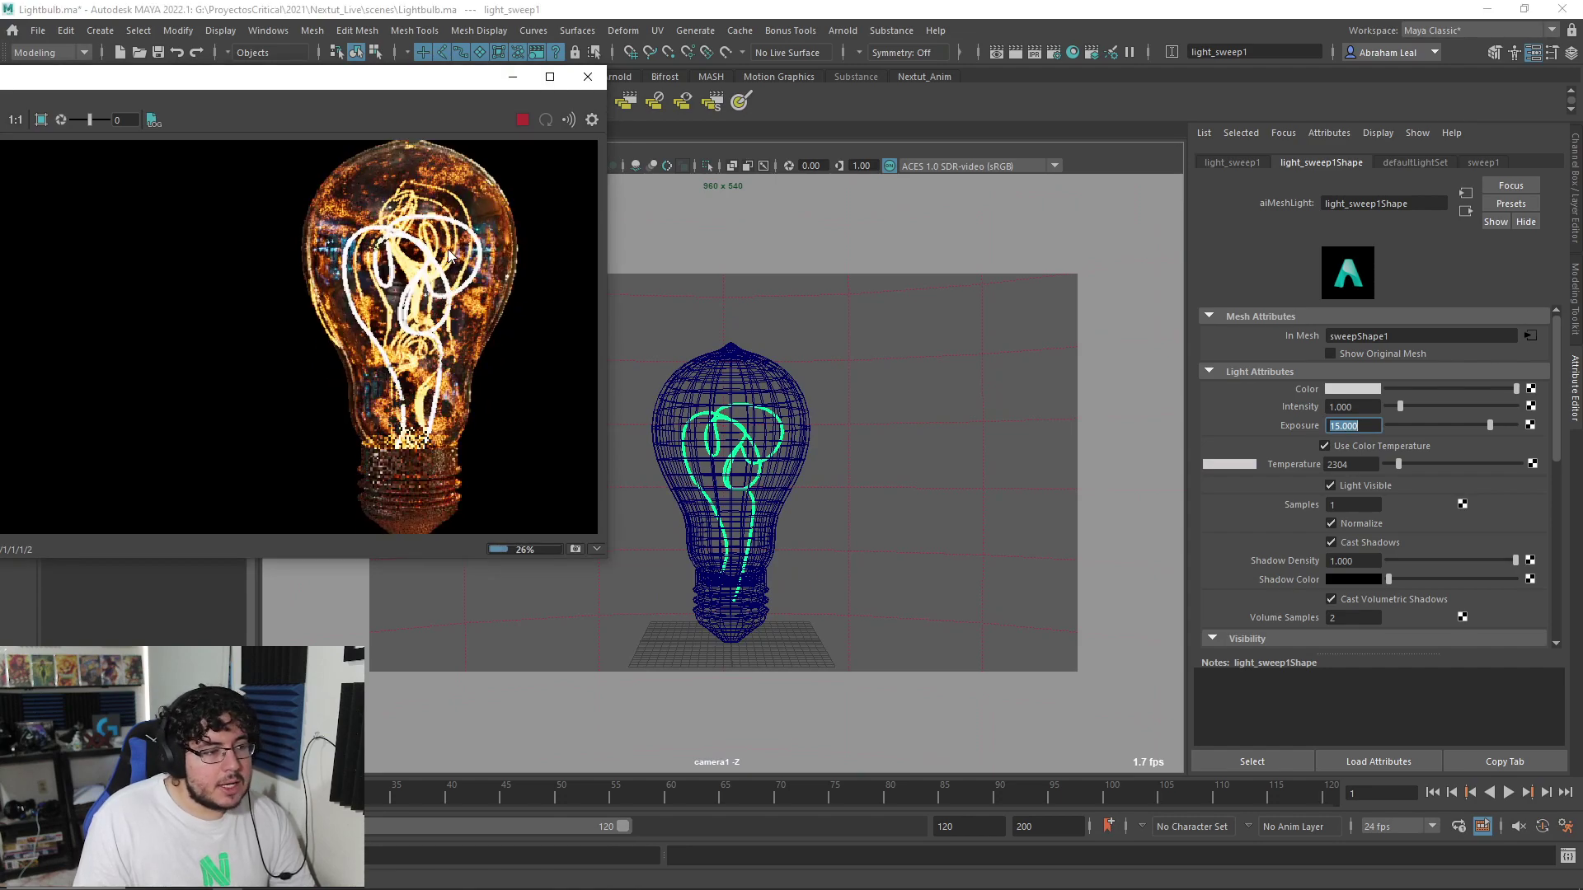
Reduce the filament mesh light's Exposure to about 11.447 and check the whole bulb's glow in the render
scroll(464, 232, up, 3)
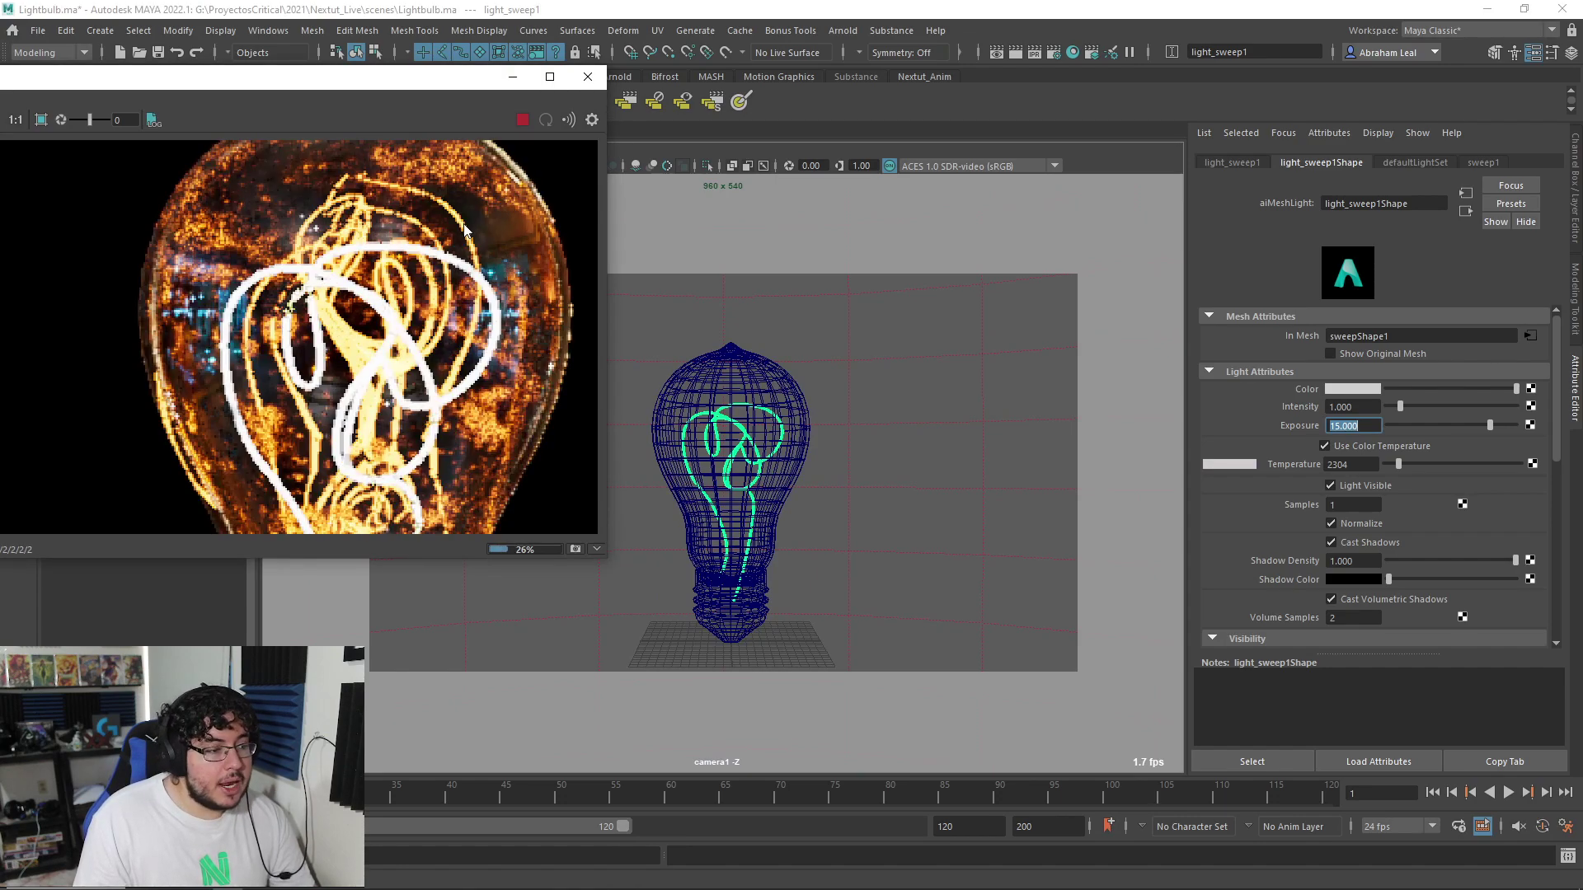
scroll(467, 230, down, 2)
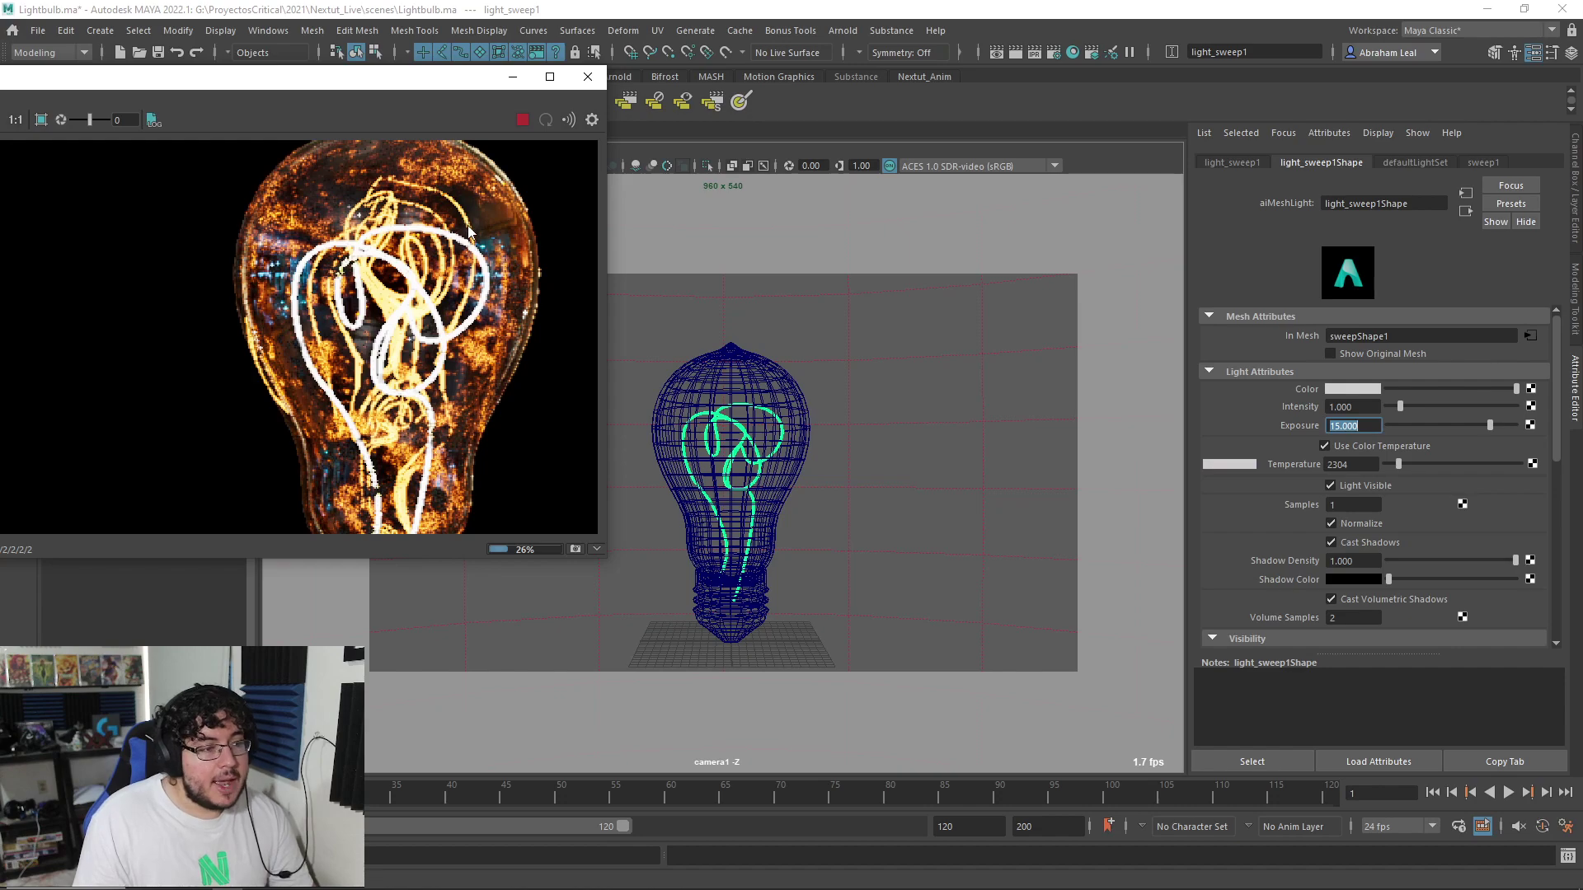
scroll(469, 231, down, 2)
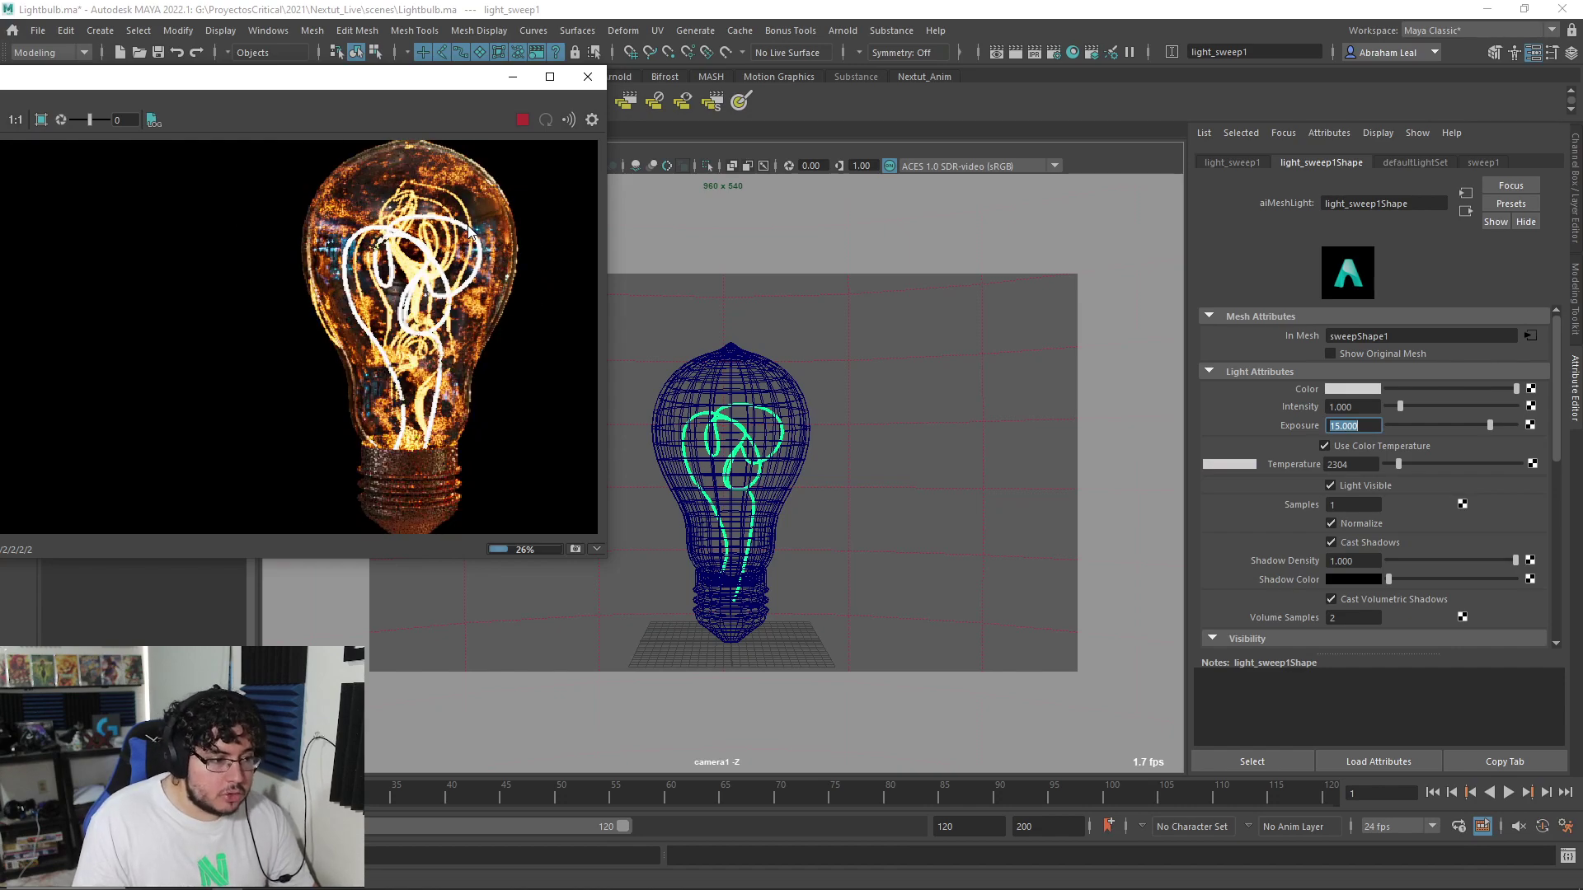
scroll(468, 231, up, 3)
scroll(437, 232, down, 5)
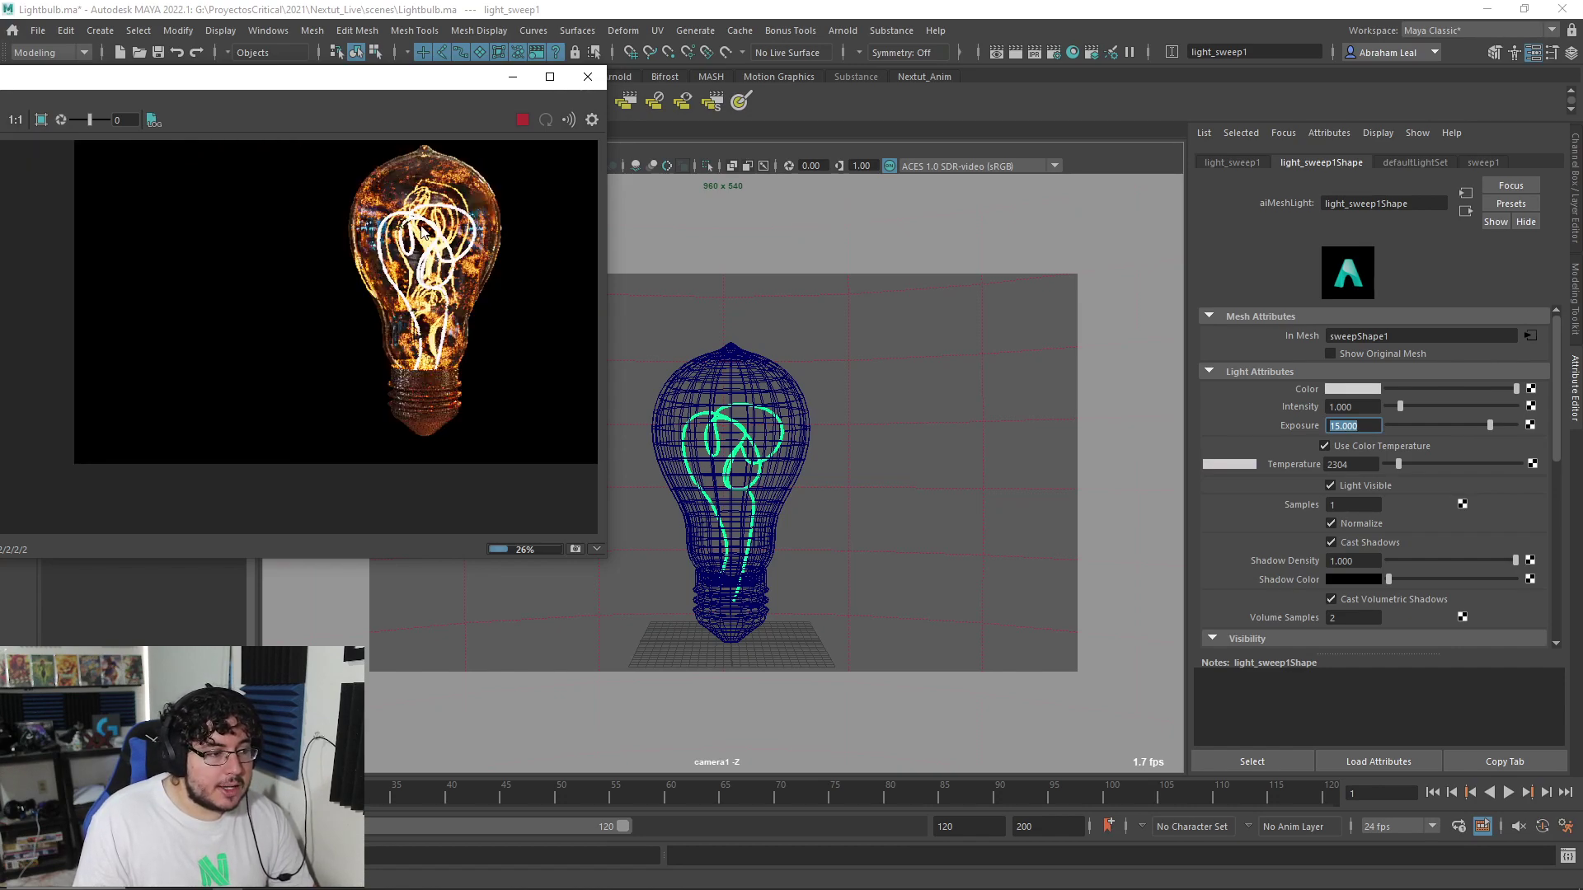
scroll(460, 261, up, 2)
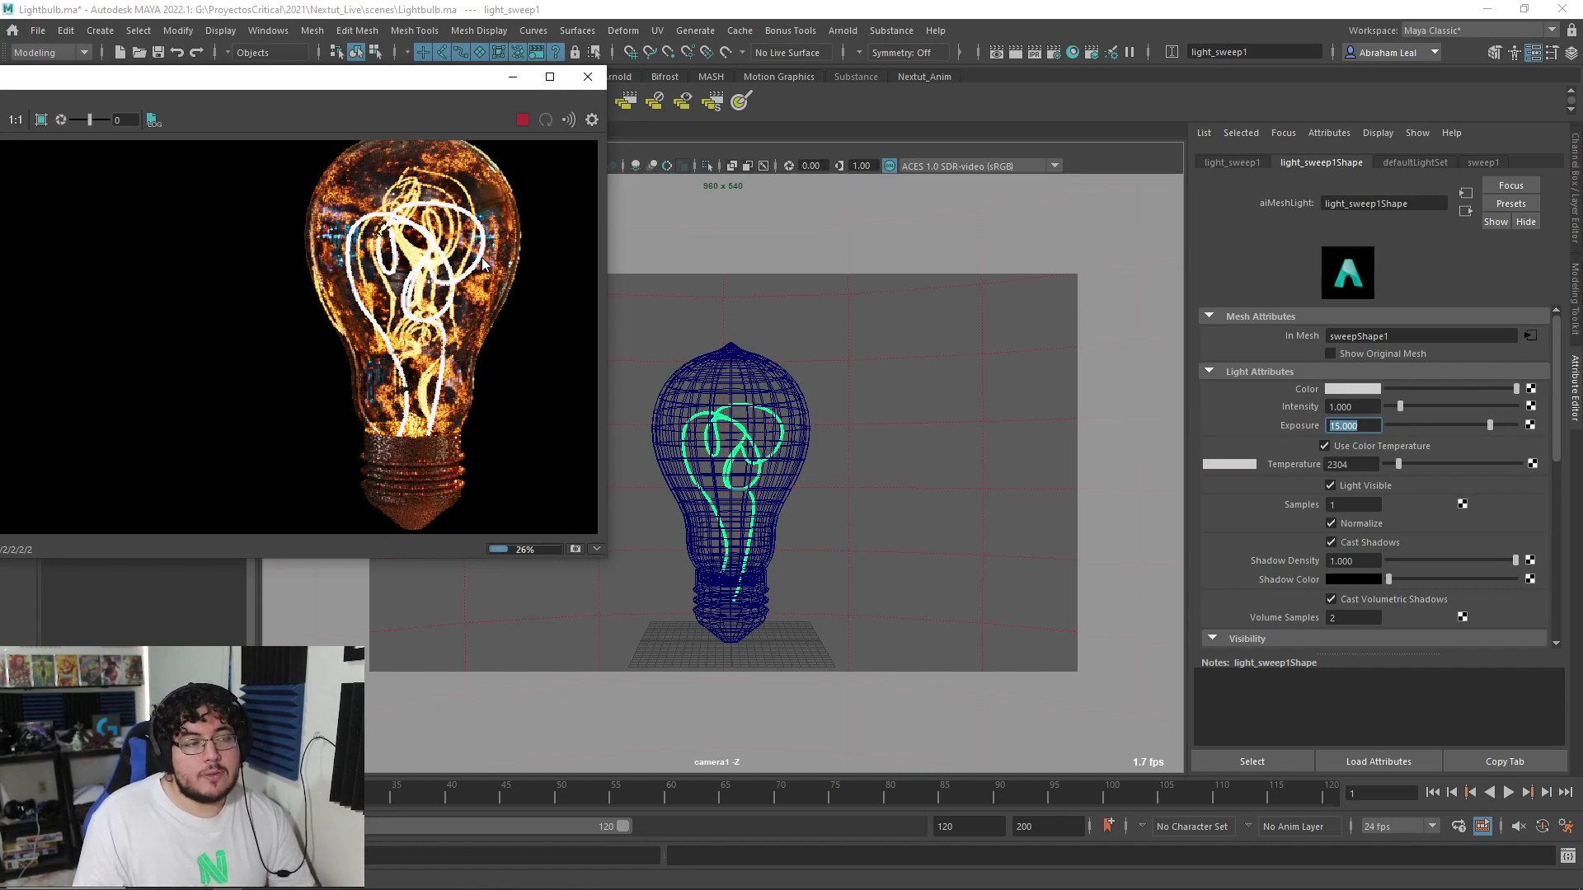
click(1448, 425)
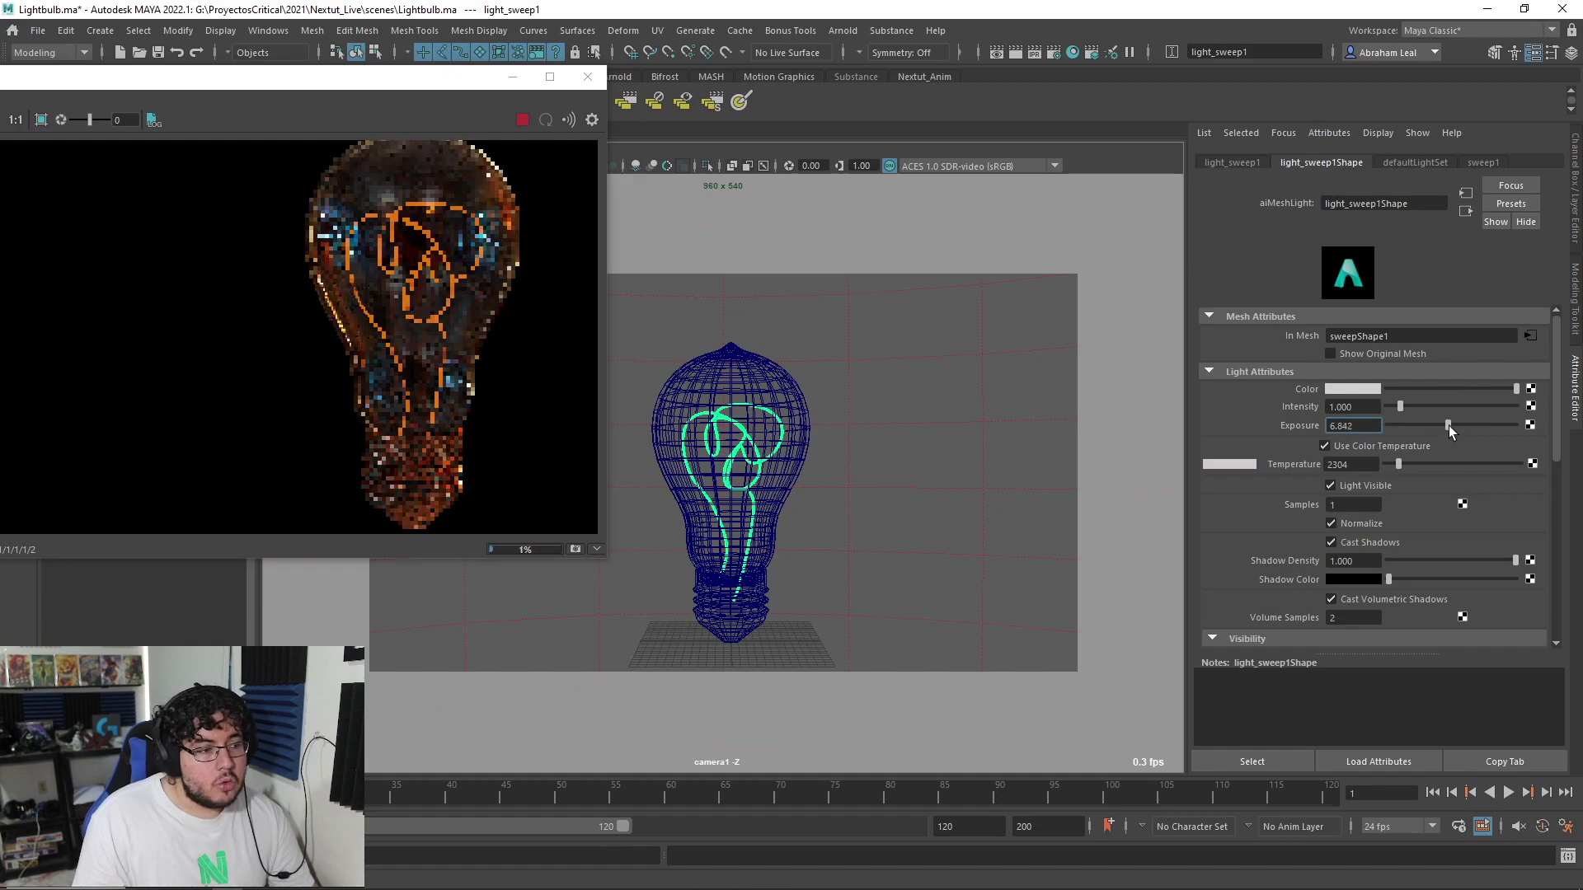
drag(1448, 426, 1471, 425)
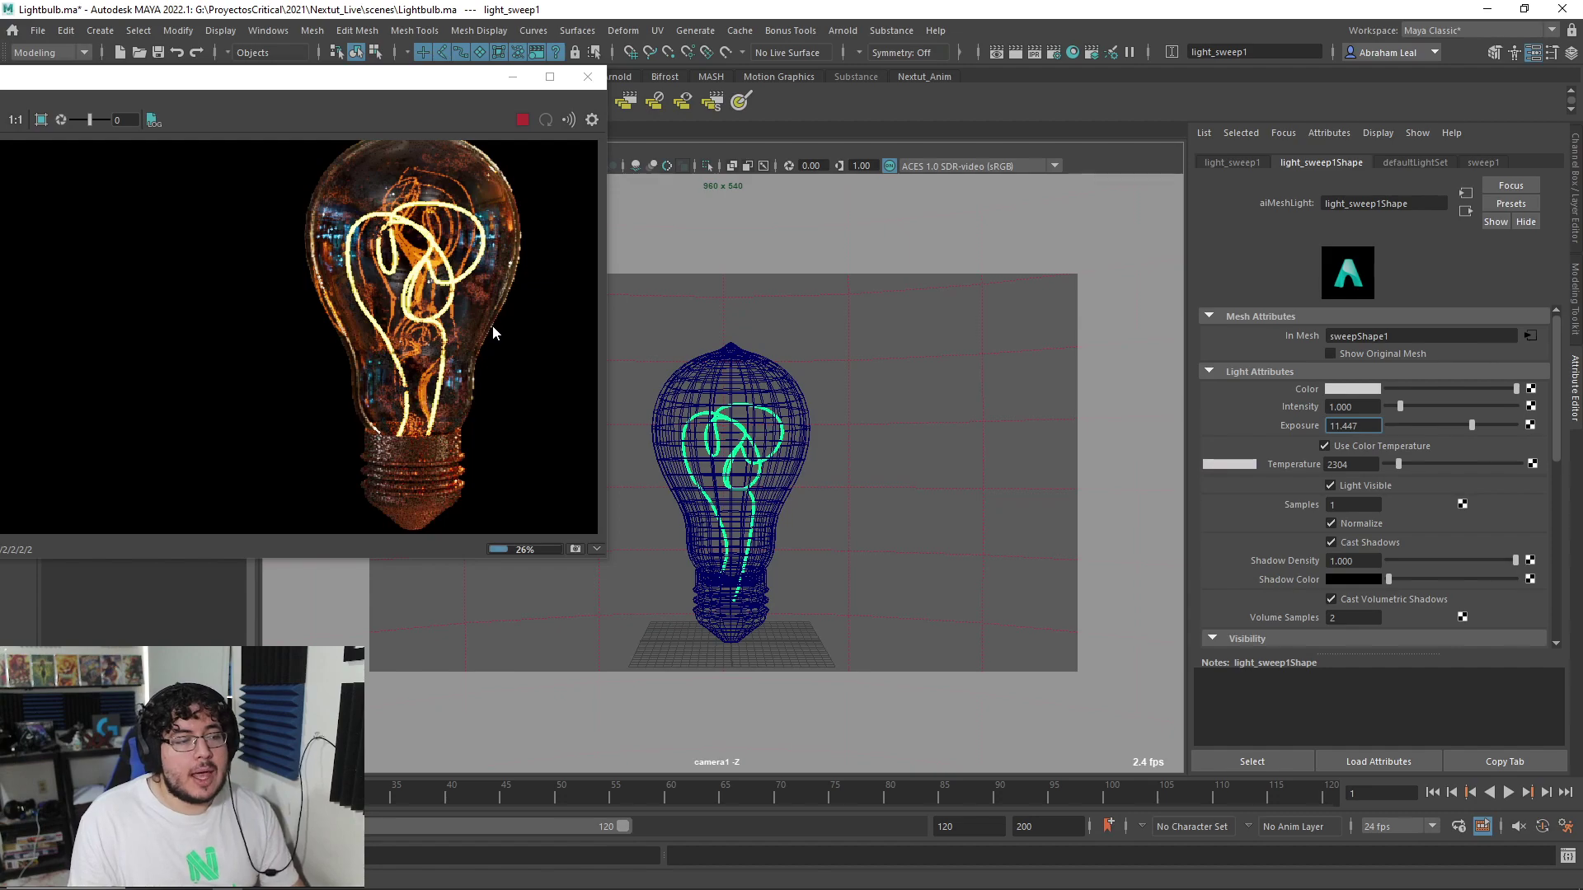
scroll(492, 325, down, 3)
scroll(492, 325, down, 1)
scroll(492, 325, up, 4)
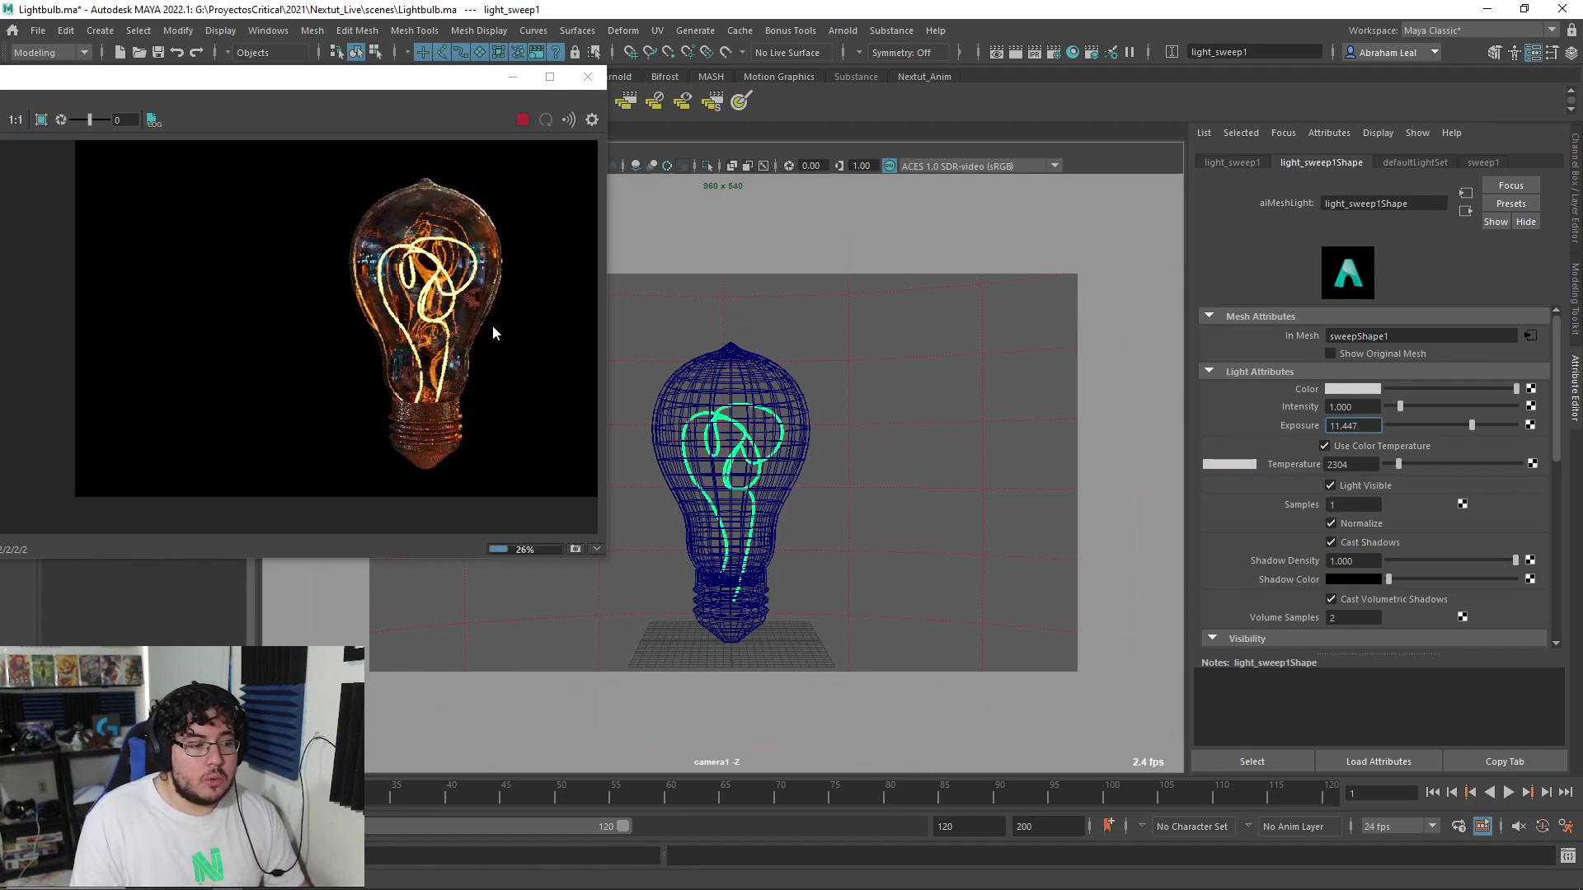
scroll(493, 327, down, 1)
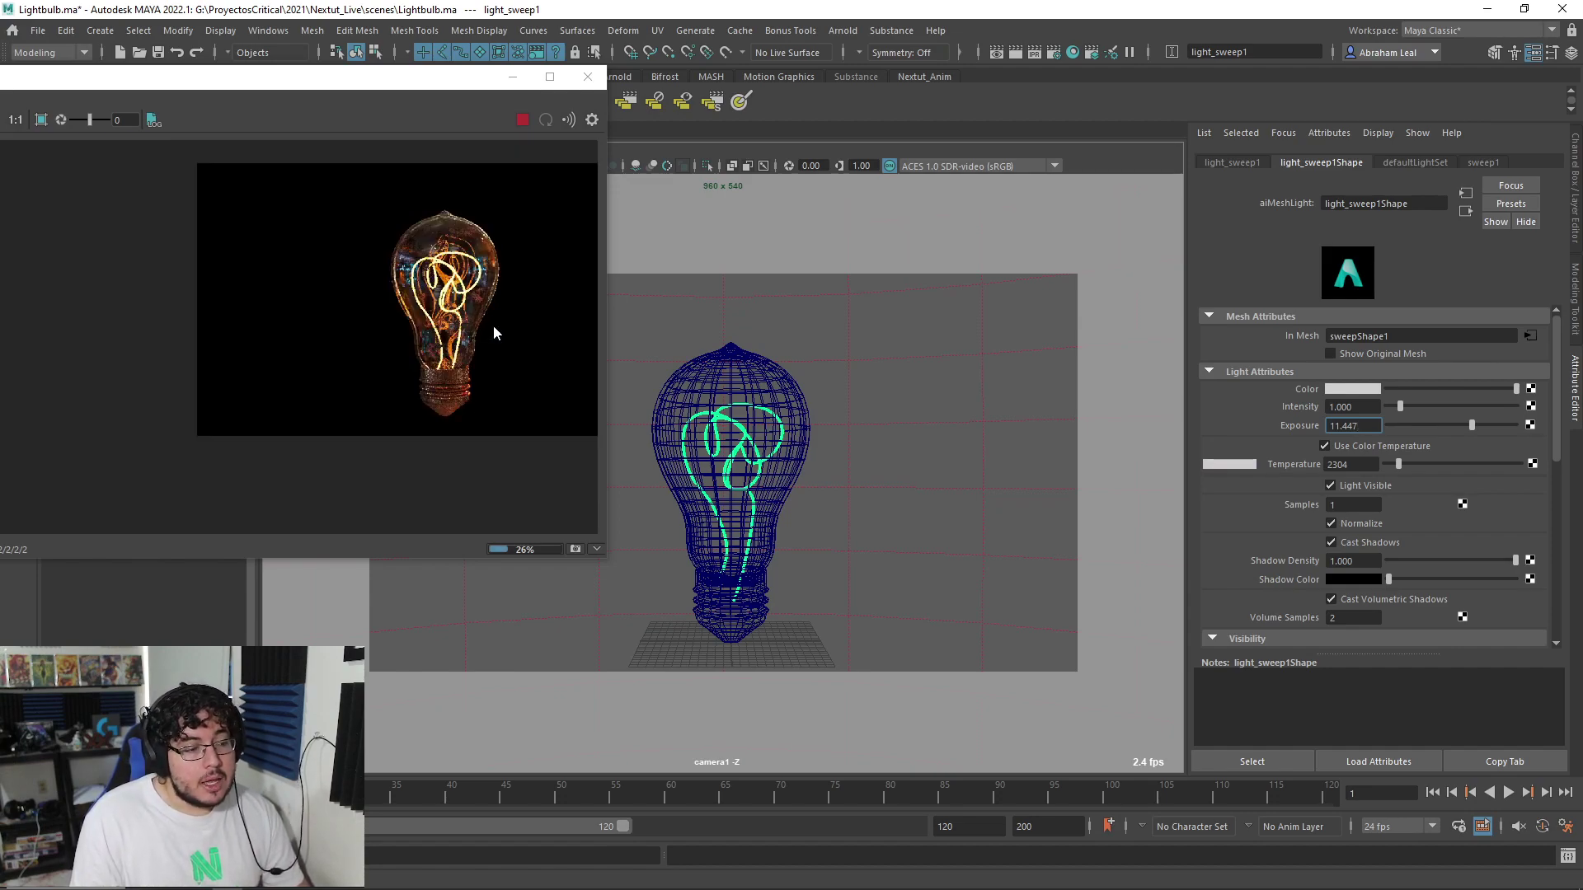